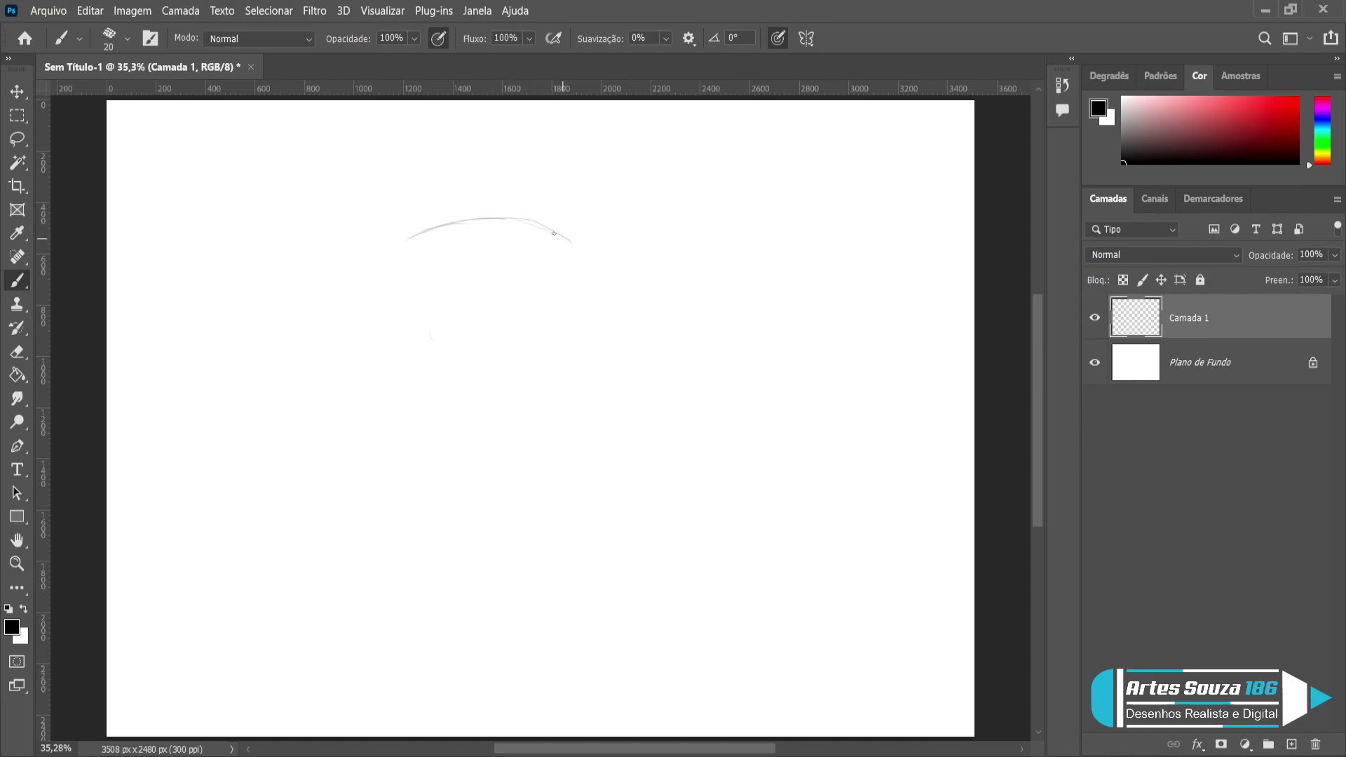
Sketch the rounded top of the head and both long sides of the face with light brush strokes.
{"action": "left_click_drag", "start_coordinate": [410, 235], "coordinate": [391, 259]}
{"action": "left_click_drag", "start_coordinate": [545, 226], "coordinate": [577, 268]}
{"action": "left_click_drag", "start_coordinate": [387, 269], "coordinate": [375, 369]}
{"action": "left_click_drag", "start_coordinate": [378, 306], "coordinate": [384, 429]}
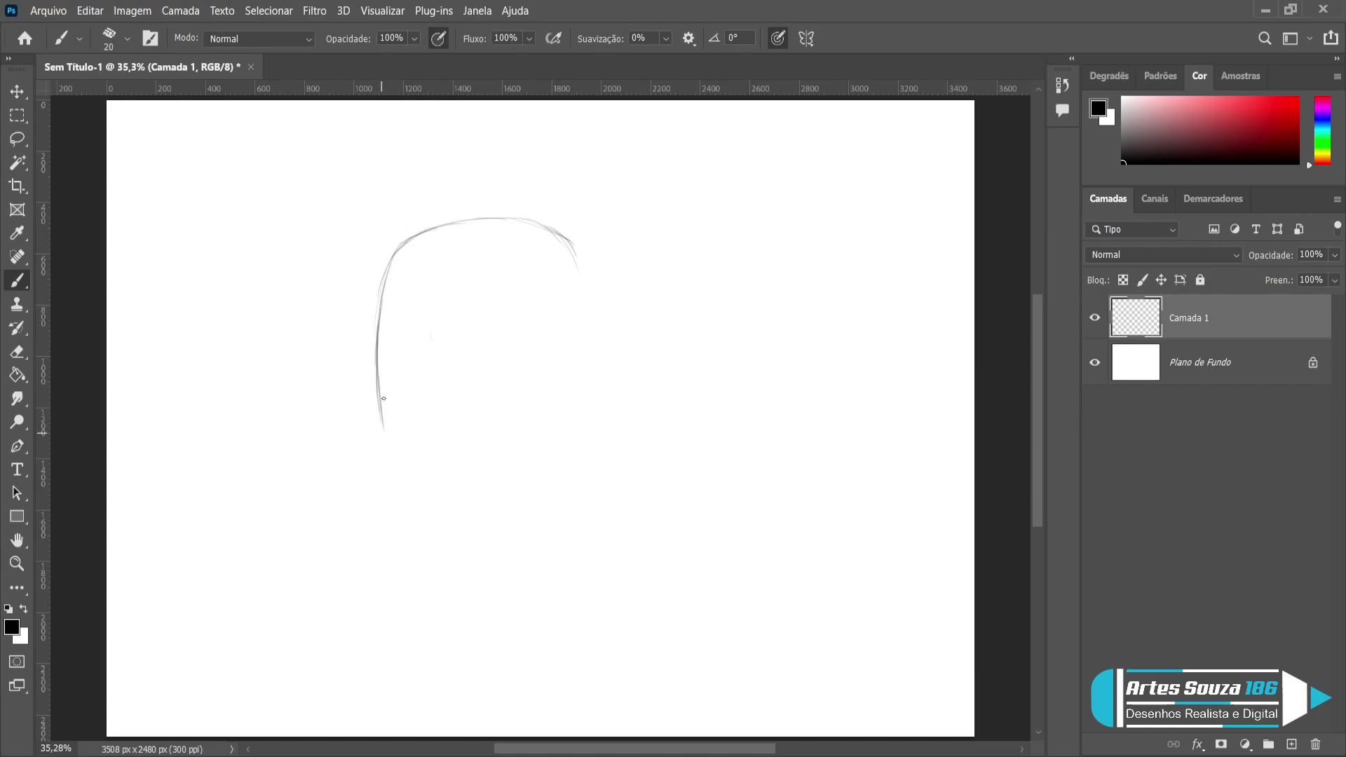
{"action": "left_click_drag", "start_coordinate": [376, 361], "coordinate": [384, 452]}
{"action": "left_click_drag", "start_coordinate": [569, 235], "coordinate": [589, 360]}
{"action": "left_click_drag", "start_coordinate": [592, 300], "coordinate": [595, 429]}
{"action": "left_click_drag", "start_coordinate": [593, 330], "coordinate": [594, 429]}
{"action": "left_click_drag", "start_coordinate": [593, 368], "coordinate": [590, 452]}
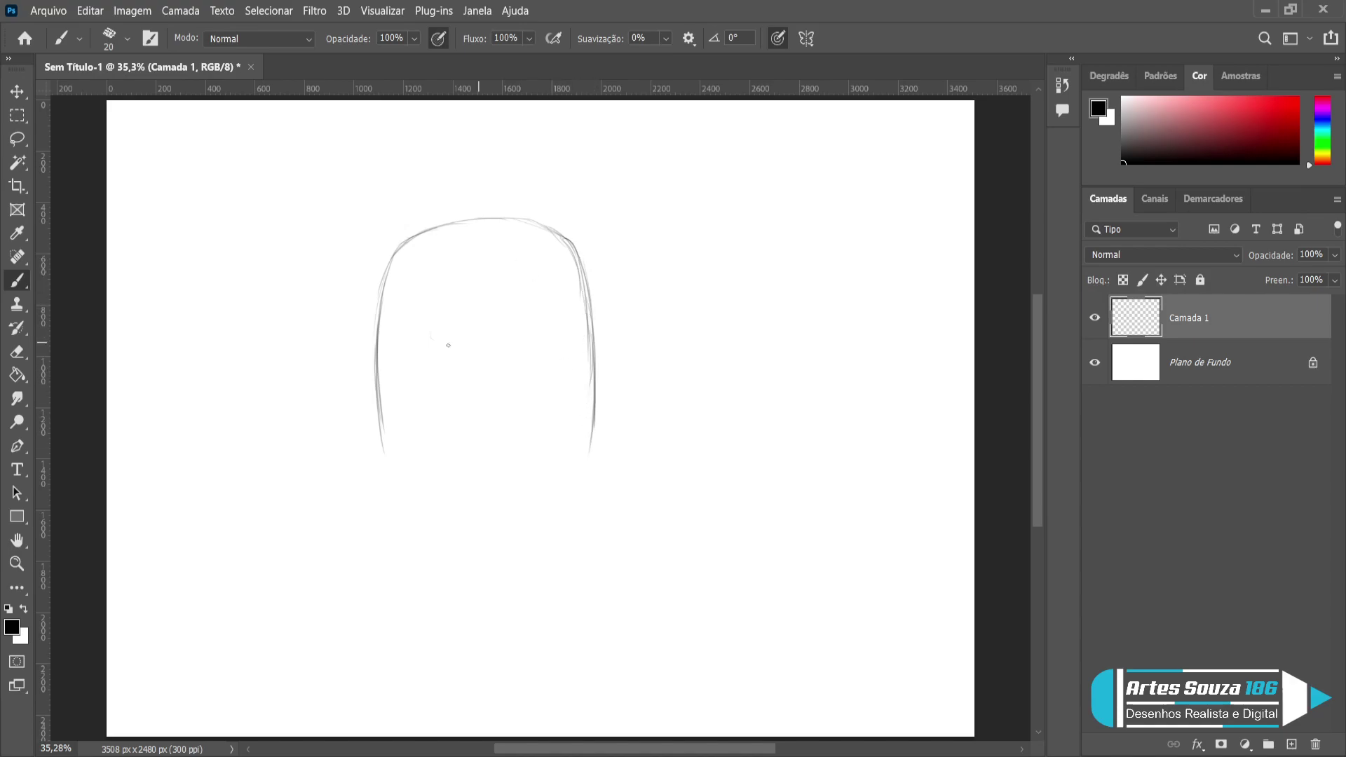
Sketch the jawline tapering from both sides of the face to a short flat chin.
{"action": "mouse_move", "coordinate": [387, 457]}
{"action": "left_mouse_down"}
{"action": "mouse_move", "coordinate": [458, 526]}
{"action": "mouse_move", "coordinate": [455, 539]}
{"action": "left_mouse_up"}
{"action": "mouse_move", "coordinate": [402, 482]}
{"action": "left_mouse_down"}
{"action": "mouse_move", "coordinate": [509, 545]}
{"action": "mouse_move", "coordinate": [470, 543]}
{"action": "mouse_move", "coordinate": [516, 540]}
{"action": "left_mouse_up"}
{"action": "left_click_drag", "start_coordinate": [585, 471], "coordinate": [525, 541]}
{"action": "left_click_drag", "start_coordinate": [565, 495], "coordinate": [512, 544]}
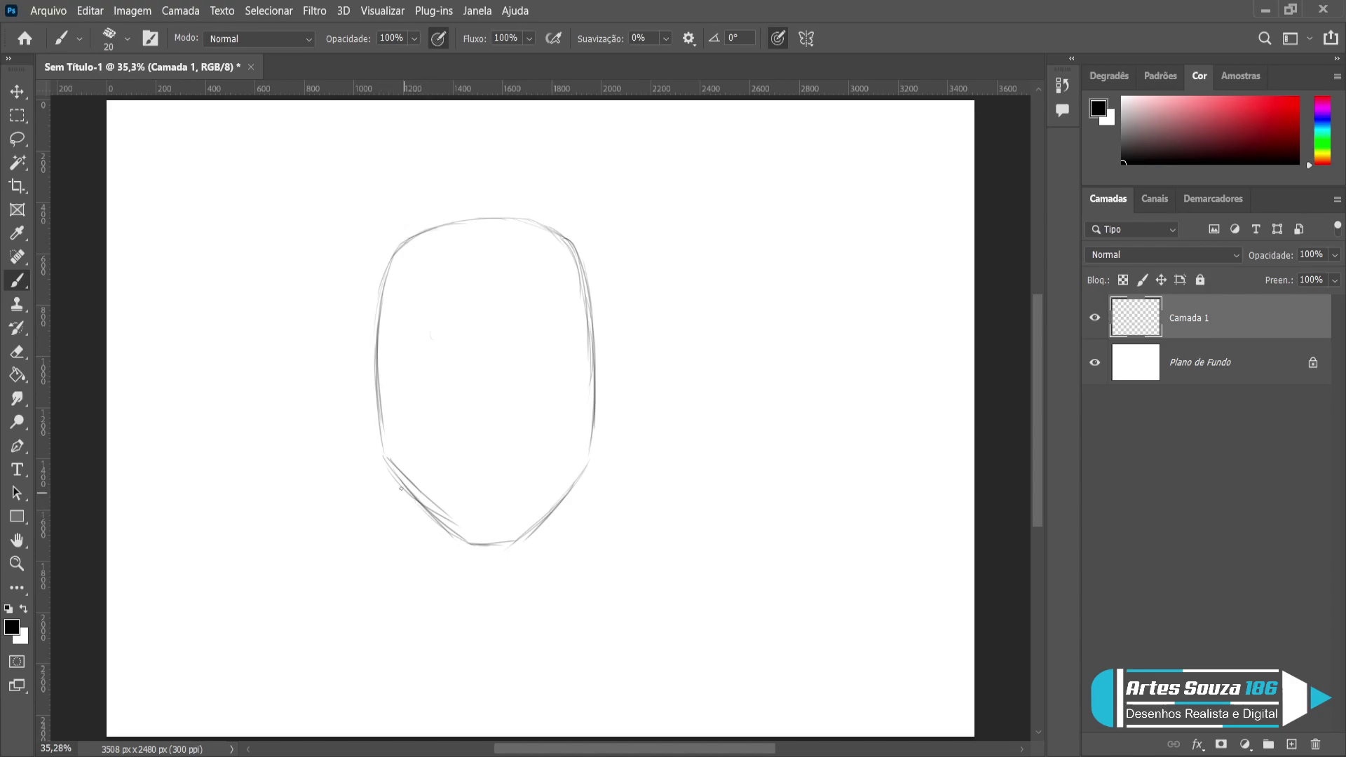
Sketch the curved neckline below the chin and fill it with angular shirt collar lines.
{"action": "mouse_move", "coordinate": [388, 466]}
{"action": "left_mouse_down"}
{"action": "mouse_move", "coordinate": [421, 568]}
{"action": "mouse_move", "coordinate": [470, 614]}
{"action": "left_mouse_up"}
{"action": "mouse_move", "coordinate": [592, 445]}
{"action": "left_mouse_down"}
{"action": "mouse_move", "coordinate": [601, 499]}
{"action": "mouse_move", "coordinate": [578, 571]}
{"action": "mouse_move", "coordinate": [495, 612]}
{"action": "mouse_move", "coordinate": [452, 601]}
{"action": "mouse_move", "coordinate": [519, 604]}
{"action": "left_mouse_up"}
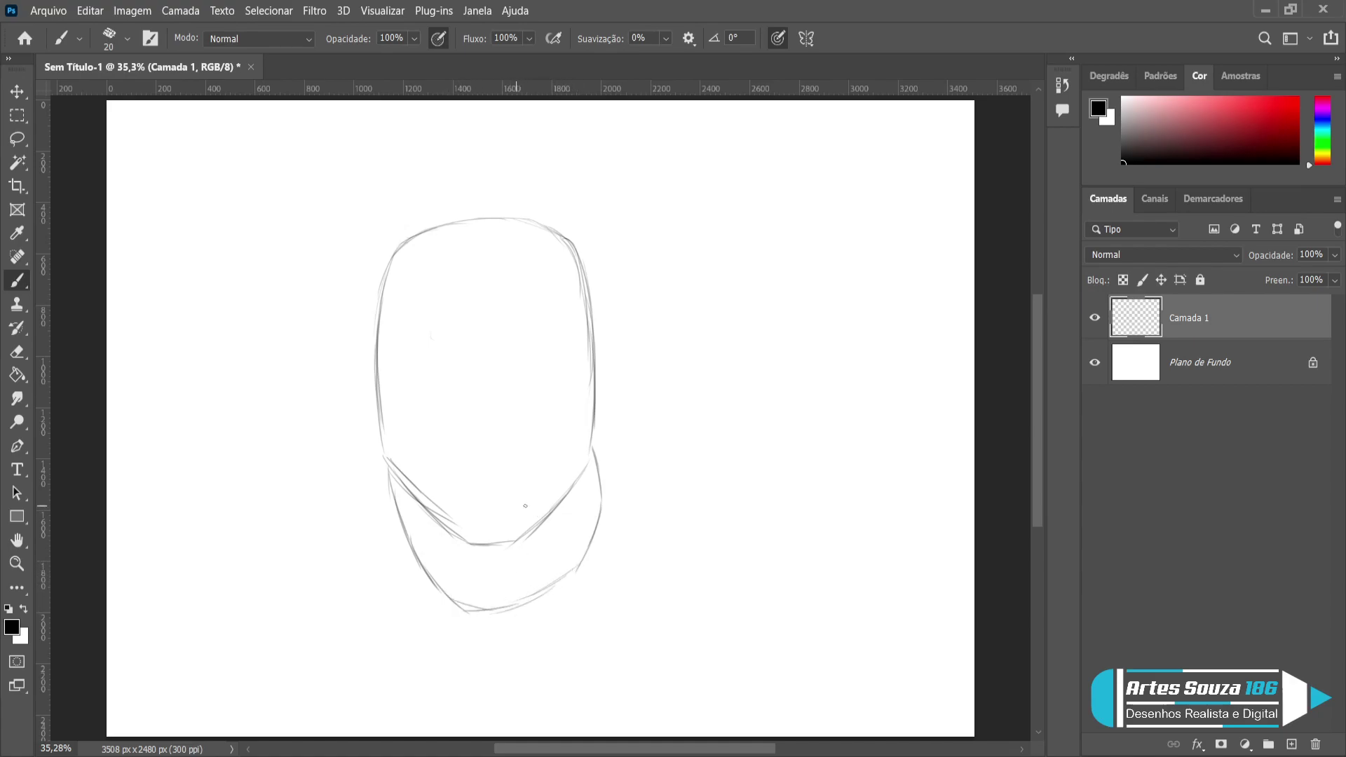
{"action": "left_click_drag", "start_coordinate": [498, 554], "coordinate": [481, 604]}
{"action": "mouse_move", "coordinate": [497, 554]}
{"action": "left_mouse_down"}
{"action": "mouse_move", "coordinate": [549, 539]}
{"action": "mouse_move", "coordinate": [537, 544]}
{"action": "mouse_move", "coordinate": [580, 476]}
{"action": "mouse_move", "coordinate": [589, 467]}
{"action": "left_mouse_up"}
{"action": "mouse_move", "coordinate": [521, 570]}
{"action": "left_mouse_down"}
{"action": "mouse_move", "coordinate": [489, 588]}
{"action": "mouse_move", "coordinate": [548, 576]}
{"action": "left_mouse_up"}
{"action": "left_click_drag", "start_coordinate": [455, 547], "coordinate": [482, 598]}
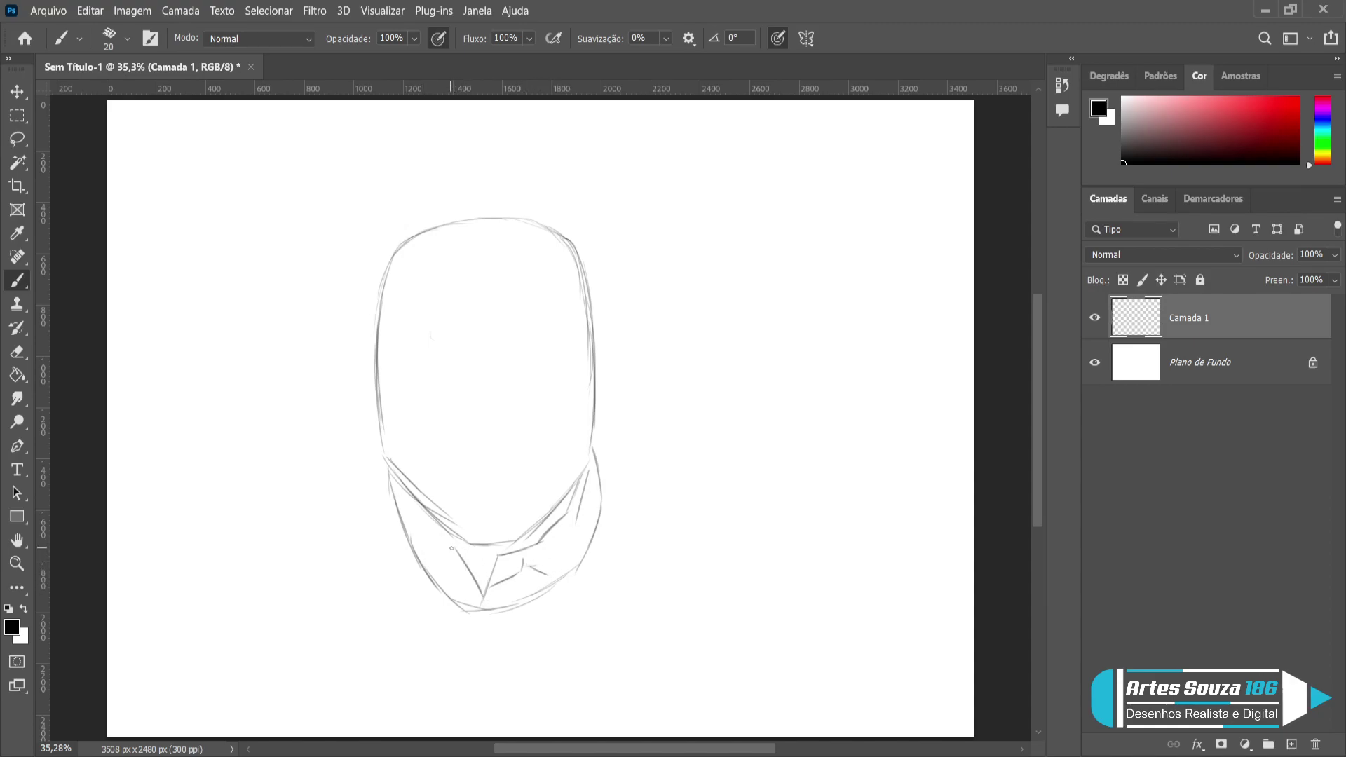
{"action": "mouse_move", "coordinate": [447, 539]}
{"action": "left_mouse_down"}
{"action": "mouse_move", "coordinate": [427, 527]}
{"action": "mouse_move", "coordinate": [463, 595]}
{"action": "mouse_move", "coordinate": [527, 600]}
{"action": "left_mouse_up"}
Sketch the garment's outer collar on both sides of the neck and the sloping shoulders.
{"action": "mouse_move", "coordinate": [383, 460]}
{"action": "left_mouse_down"}
{"action": "mouse_move", "coordinate": [339, 511]}
{"action": "mouse_move", "coordinate": [342, 500]}
{"action": "mouse_move", "coordinate": [329, 572]}
{"action": "left_mouse_up"}
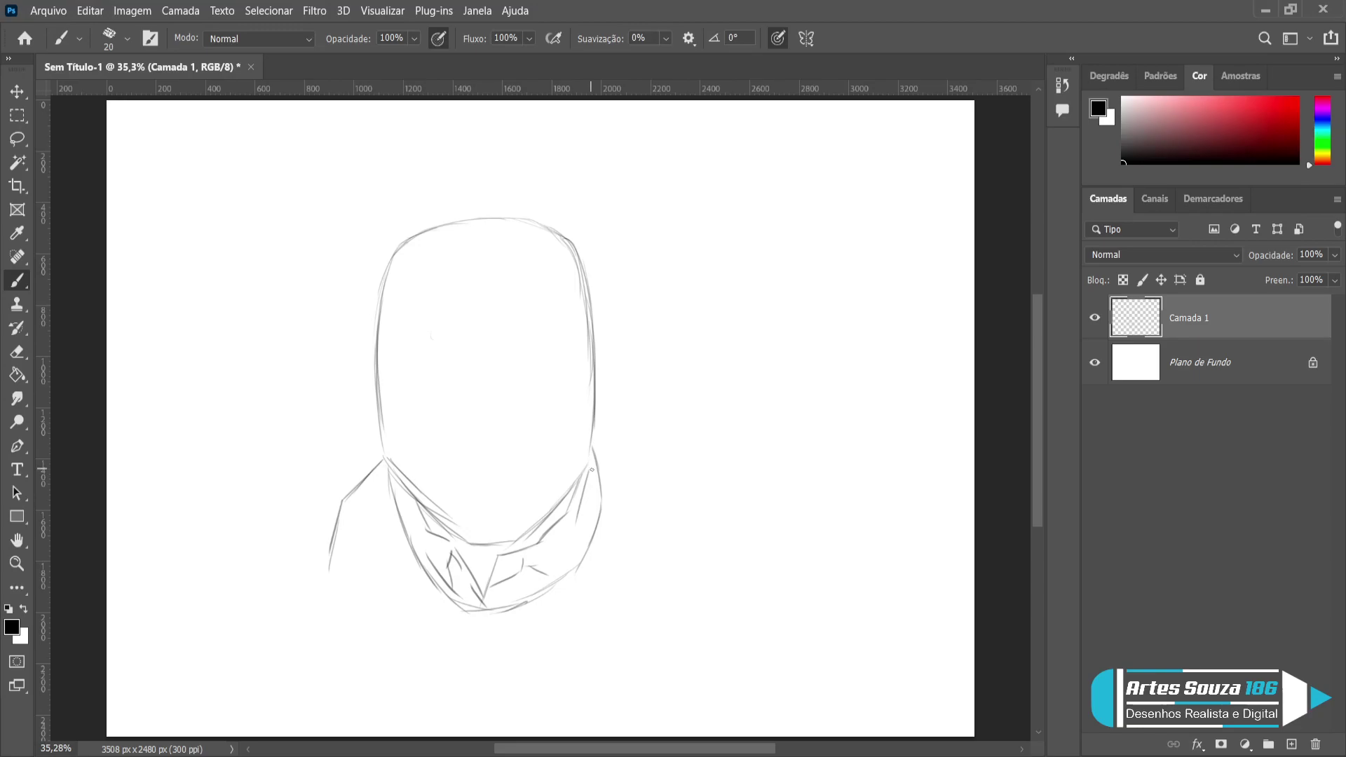
{"action": "mouse_move", "coordinate": [589, 468]}
{"action": "left_mouse_down"}
{"action": "mouse_move", "coordinate": [595, 542]}
{"action": "mouse_move", "coordinate": [592, 449]}
{"action": "mouse_move", "coordinate": [586, 476]}
{"action": "left_mouse_up"}
{"action": "left_click_drag", "start_coordinate": [595, 430], "coordinate": [608, 440]}
{"action": "mouse_move", "coordinate": [610, 446]}
{"action": "left_mouse_down"}
{"action": "mouse_move", "coordinate": [661, 477]}
{"action": "mouse_move", "coordinate": [642, 473]}
{"action": "mouse_move", "coordinate": [649, 514]}
{"action": "mouse_move", "coordinate": [685, 512]}
{"action": "mouse_move", "coordinate": [674, 499]}
{"action": "mouse_move", "coordinate": [733, 546]}
{"action": "left_mouse_up"}
{"action": "mouse_move", "coordinate": [336, 513]}
{"action": "left_mouse_down"}
{"action": "mouse_move", "coordinate": [272, 539]}
{"action": "mouse_move", "coordinate": [221, 593]}
{"action": "left_mouse_up"}
Close the lower edge of the bust with curved strokes from both shoulders to the middle.
{"action": "mouse_move", "coordinate": [289, 638]}
{"action": "left_mouse_down"}
{"action": "mouse_move", "coordinate": [233, 593]}
{"action": "mouse_move", "coordinate": [322, 668]}
{"action": "mouse_move", "coordinate": [408, 704]}
{"action": "left_mouse_up"}
{"action": "left_click_drag", "start_coordinate": [349, 661], "coordinate": [451, 721]}
{"action": "mouse_move", "coordinate": [750, 561]}
{"action": "left_mouse_down"}
{"action": "mouse_move", "coordinate": [723, 614]}
{"action": "mouse_move", "coordinate": [733, 580]}
{"action": "mouse_move", "coordinate": [692, 633]}
{"action": "mouse_move", "coordinate": [634, 675]}
{"action": "left_mouse_up"}
{"action": "mouse_move", "coordinate": [662, 628]}
{"action": "left_mouse_down"}
{"action": "mouse_move", "coordinate": [611, 686]}
{"action": "mouse_move", "coordinate": [477, 716]}
{"action": "left_mouse_up"}
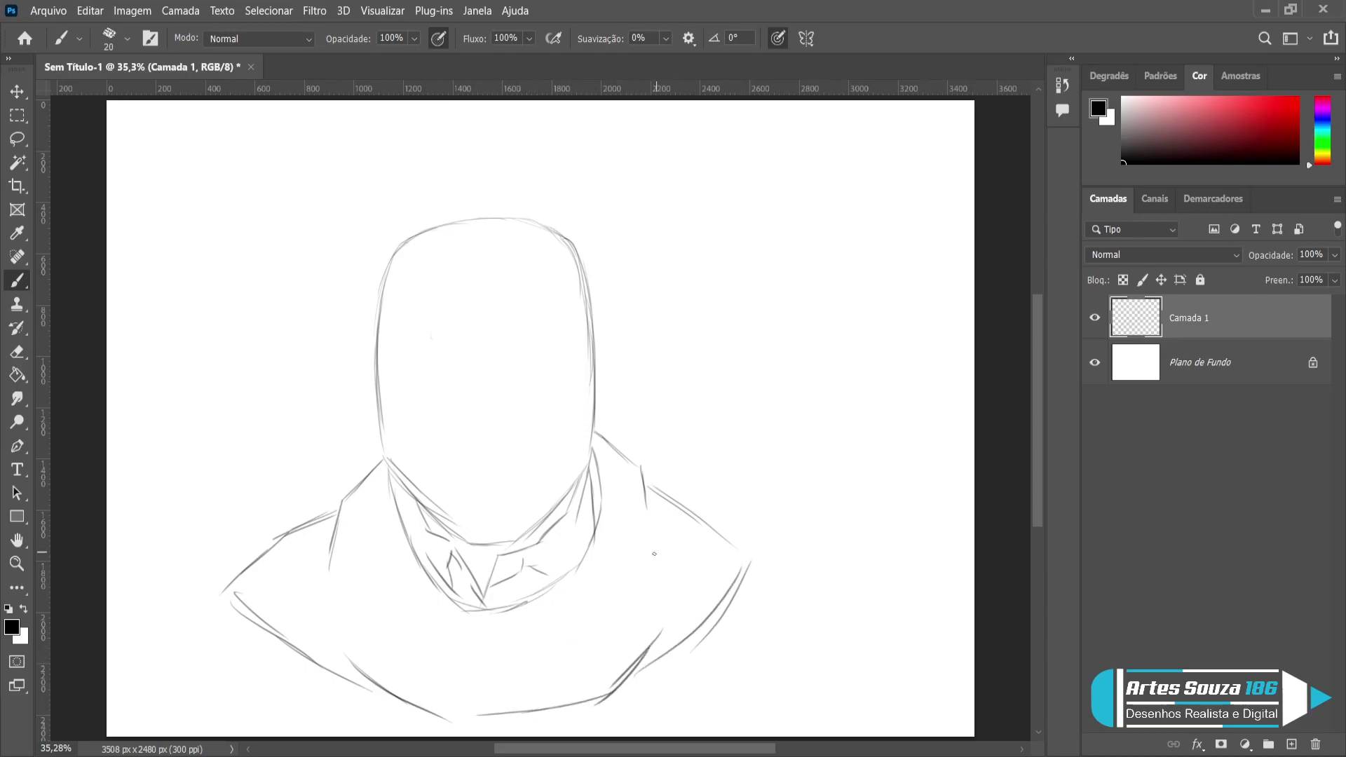
Add short curved fold lines to the garment across the shoulders and below the neckline.
{"action": "left_click_drag", "start_coordinate": [662, 520], "coordinate": [664, 564]}
{"action": "left_click_drag", "start_coordinate": [343, 578], "coordinate": [396, 659]}
{"action": "mouse_move", "coordinate": [622, 593]}
{"action": "left_mouse_down"}
{"action": "mouse_move", "coordinate": [576, 650]}
{"action": "mouse_move", "coordinate": [593, 649]}
{"action": "left_mouse_up"}
{"action": "left_click_drag", "start_coordinate": [439, 627], "coordinate": [549, 631]}
{"action": "left_click_drag", "start_coordinate": [597, 583], "coordinate": [566, 620]}
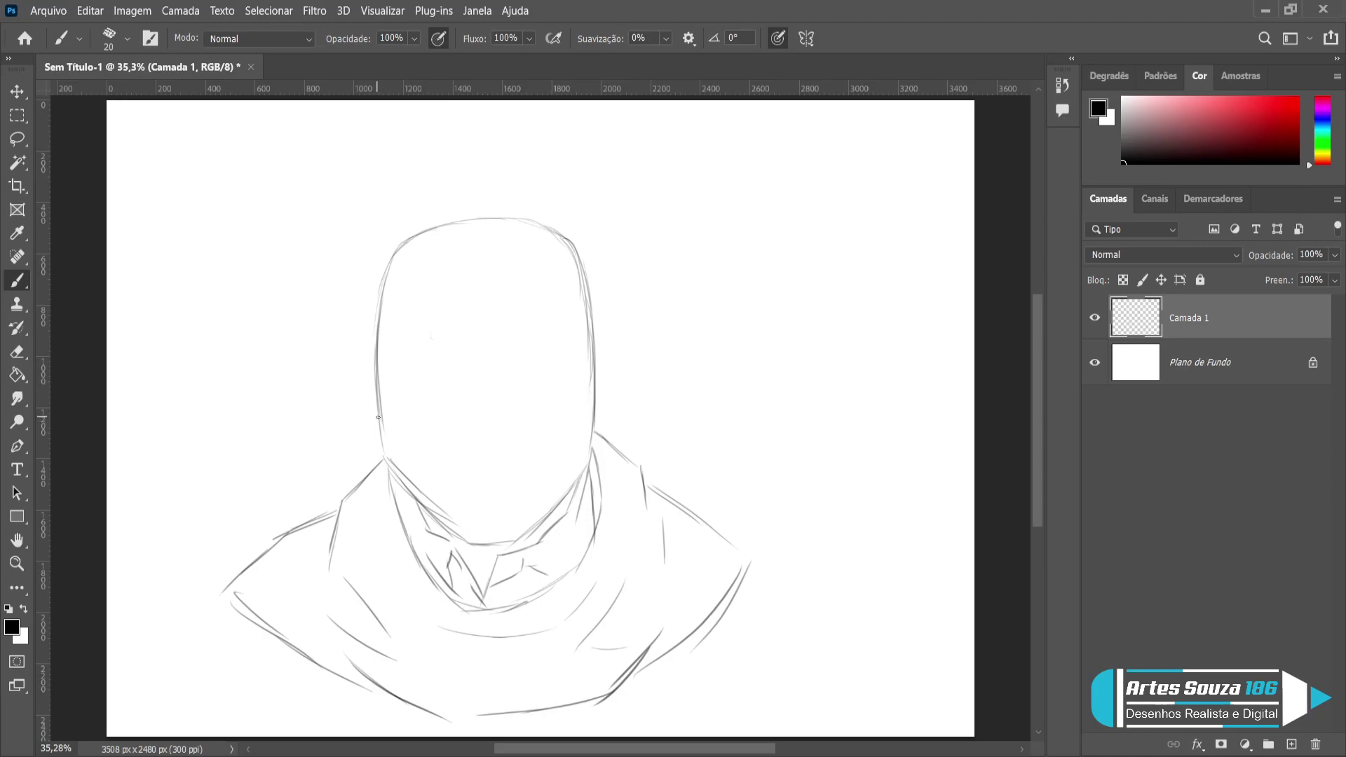
Sketch the outer contours of both ears beside the face.
{"action": "mouse_move", "coordinate": [376, 419]}
{"action": "left_mouse_down"}
{"action": "mouse_move", "coordinate": [362, 417]}
{"action": "mouse_move", "coordinate": [343, 371]}
{"action": "mouse_move", "coordinate": [347, 324]}
{"action": "left_mouse_up"}
{"action": "mouse_move", "coordinate": [597, 419]}
{"action": "left_mouse_down"}
{"action": "mouse_move", "coordinate": [629, 346]}
{"action": "mouse_move", "coordinate": [632, 333]}
{"action": "left_mouse_up"}
{"action": "left_click_drag", "start_coordinate": [340, 351], "coordinate": [349, 307]}
Sketch short pointed hair locks rising outward from the left side of the neck.
{"action": "mouse_move", "coordinate": [373, 441]}
{"action": "left_mouse_down"}
{"action": "mouse_move", "coordinate": [361, 464]}
{"action": "mouse_move", "coordinate": [340, 447]}
{"action": "left_mouse_up"}
{"action": "left_click_drag", "start_coordinate": [357, 425], "coordinate": [327, 458]}
{"action": "mouse_move", "coordinate": [321, 390]}
{"action": "left_mouse_down"}
{"action": "mouse_move", "coordinate": [315, 432]}
{"action": "mouse_move", "coordinate": [291, 411]}
{"action": "left_mouse_up"}
{"action": "left_click_drag", "start_coordinate": [294, 388], "coordinate": [276, 424]}
{"action": "left_click_drag", "start_coordinate": [278, 359], "coordinate": [255, 409]}
{"action": "left_click_drag", "start_coordinate": [272, 332], "coordinate": [246, 406]}
{"action": "mouse_move", "coordinate": [258, 320]}
{"action": "left_mouse_down"}
{"action": "mouse_move", "coordinate": [232, 388]}
{"action": "mouse_move", "coordinate": [228, 370]}
{"action": "left_mouse_up"}
{"action": "left_click_drag", "start_coordinate": [222, 287], "coordinate": [214, 339]}
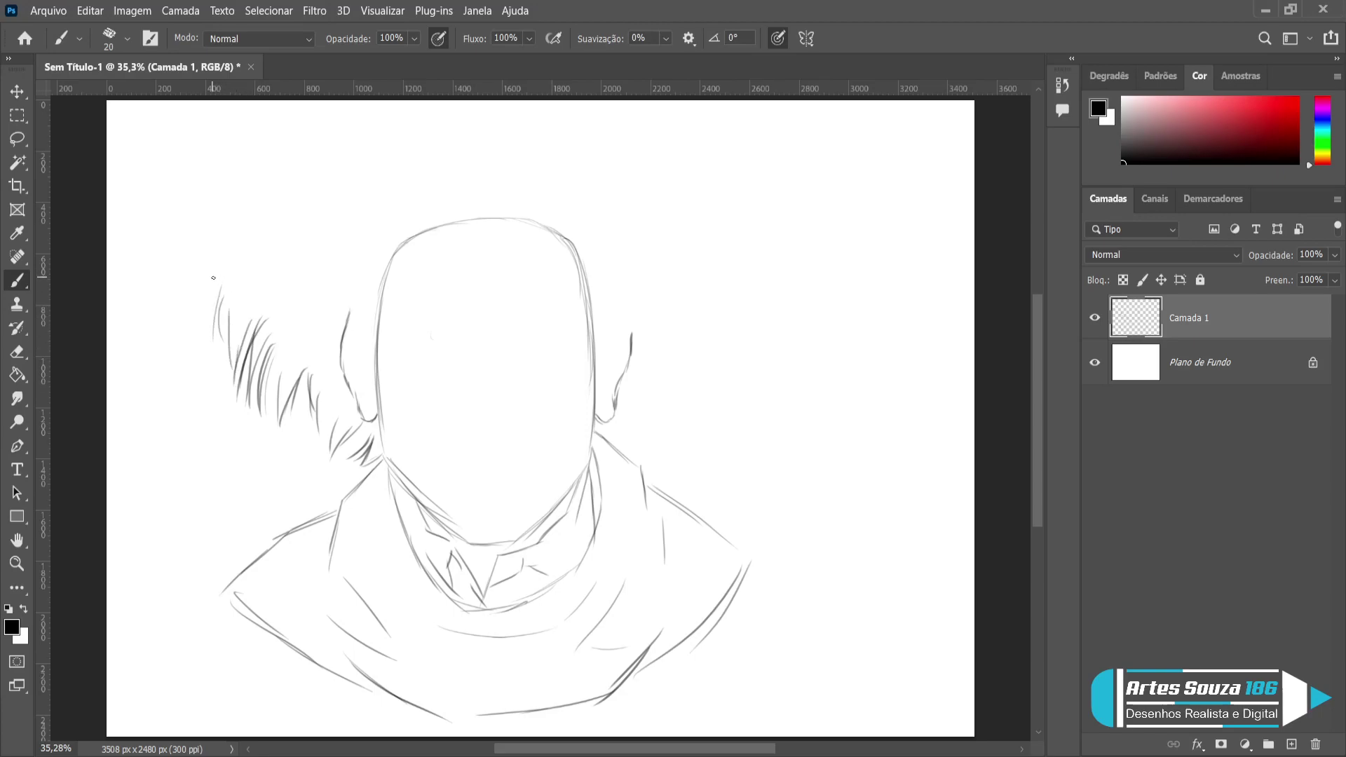
Sketch long curved strands forming the outer contour of the hair's left side.
{"action": "left_click_drag", "start_coordinate": [531, 751], "coordinate": [506, 751]}
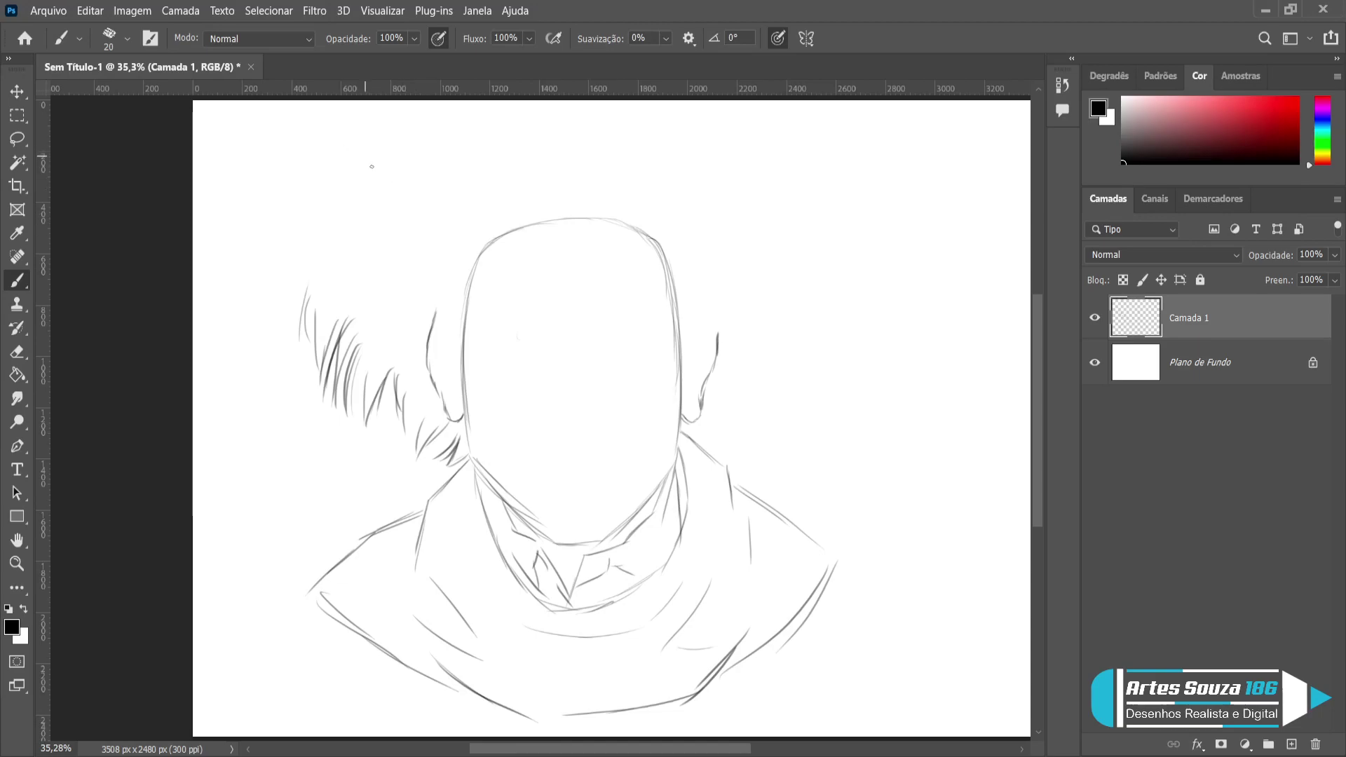
{"action": "mouse_move", "coordinate": [326, 201]}
{"action": "left_mouse_down"}
{"action": "mouse_move", "coordinate": [271, 269]}
{"action": "mouse_move", "coordinate": [270, 318]}
{"action": "left_mouse_up"}
{"action": "mouse_move", "coordinate": [330, 204]}
{"action": "left_mouse_down"}
{"action": "mouse_move", "coordinate": [301, 242]}
{"action": "mouse_move", "coordinate": [285, 316]}
{"action": "mouse_move", "coordinate": [275, 271]}
{"action": "mouse_move", "coordinate": [291, 337]}
{"action": "left_mouse_up"}
{"action": "left_click_drag", "start_coordinate": [328, 221], "coordinate": [293, 303]}
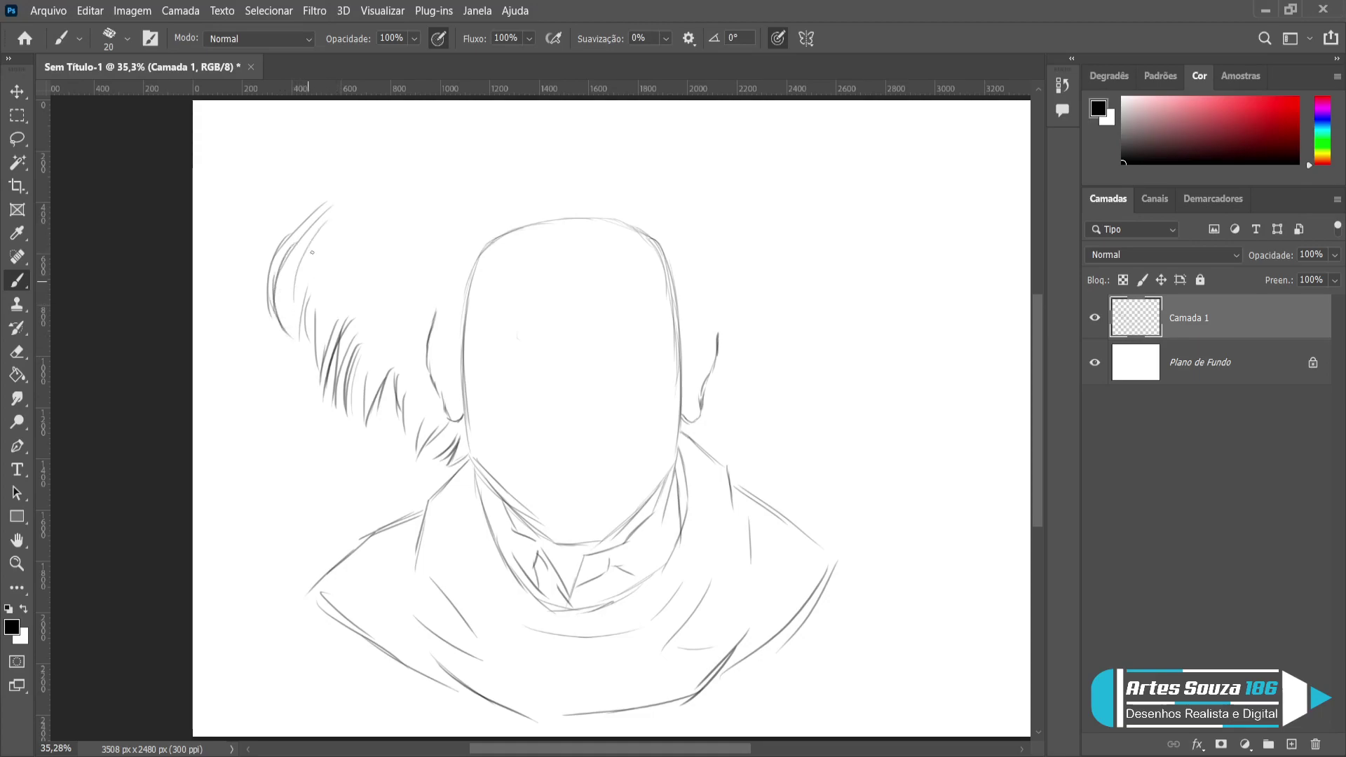
{"action": "left_click_drag", "start_coordinate": [311, 250], "coordinate": [302, 322]}
{"action": "left_click_drag", "start_coordinate": [314, 271], "coordinate": [307, 296]}
{"action": "left_click_drag", "start_coordinate": [334, 243], "coordinate": [313, 265]}
Extend the hair's left contour with sweeping strands up to the canvas's upper edge.
{"action": "left_click_drag", "start_coordinate": [343, 200], "coordinate": [286, 233]}
{"action": "left_click_drag", "start_coordinate": [338, 189], "coordinate": [290, 221]}
{"action": "mouse_move", "coordinate": [346, 171]}
{"action": "left_mouse_down"}
{"action": "mouse_move", "coordinate": [298, 209]}
{"action": "mouse_move", "coordinate": [321, 191]}
{"action": "left_mouse_up"}
{"action": "mouse_move", "coordinate": [412, 109]}
{"action": "left_mouse_down"}
{"action": "mouse_move", "coordinate": [322, 158]}
{"action": "mouse_move", "coordinate": [333, 149]}
{"action": "mouse_move", "coordinate": [299, 206]}
{"action": "left_mouse_up"}
{"action": "mouse_move", "coordinate": [343, 158]}
{"action": "left_mouse_down"}
{"action": "mouse_move", "coordinate": [312, 202]}
{"action": "mouse_move", "coordinate": [322, 180]}
{"action": "left_mouse_up"}
{"action": "mouse_move", "coordinate": [394, 130]}
{"action": "left_mouse_down"}
{"action": "mouse_move", "coordinate": [429, 115]}
{"action": "mouse_move", "coordinate": [343, 179]}
{"action": "left_mouse_up"}
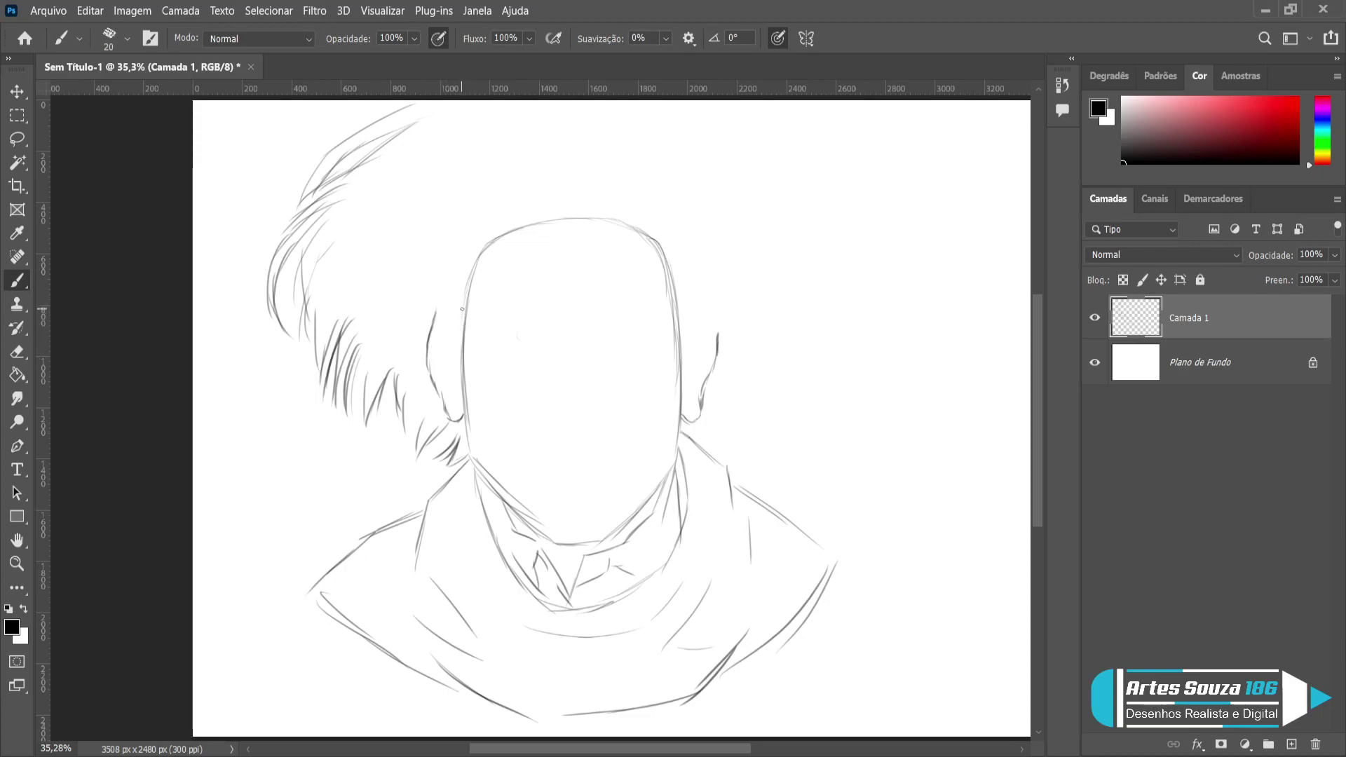
Sketch hair strands at both temples, falling over the upper part of each ear.
{"action": "mouse_move", "coordinate": [452, 297]}
{"action": "left_mouse_down"}
{"action": "mouse_move", "coordinate": [433, 350]}
{"action": "mouse_move", "coordinate": [452, 311]}
{"action": "mouse_move", "coordinate": [444, 342]}
{"action": "mouse_move", "coordinate": [460, 329]}
{"action": "mouse_move", "coordinate": [449, 362]}
{"action": "left_mouse_up"}
{"action": "left_click_drag", "start_coordinate": [462, 284], "coordinate": [394, 350]}
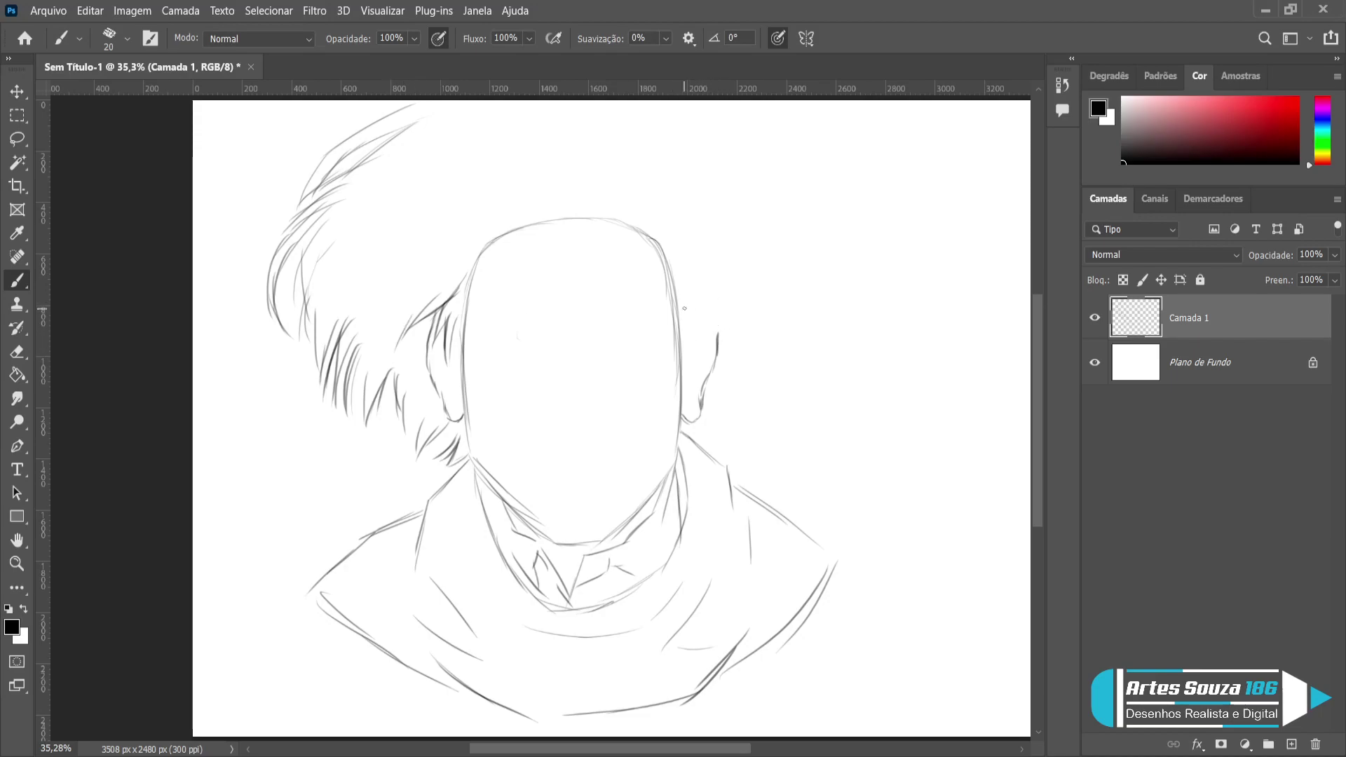
{"action": "mouse_move", "coordinate": [678, 303]}
{"action": "left_mouse_down"}
{"action": "mouse_move", "coordinate": [715, 333]}
{"action": "mouse_move", "coordinate": [690, 325]}
{"action": "mouse_move", "coordinate": [712, 344]}
{"action": "mouse_move", "coordinate": [682, 326]}
{"action": "mouse_move", "coordinate": [694, 358]}
{"action": "left_mouse_up"}
{"action": "left_click_drag", "start_coordinate": [678, 350], "coordinate": [689, 361]}
{"action": "left_click_drag", "start_coordinate": [667, 307], "coordinate": [672, 369]}
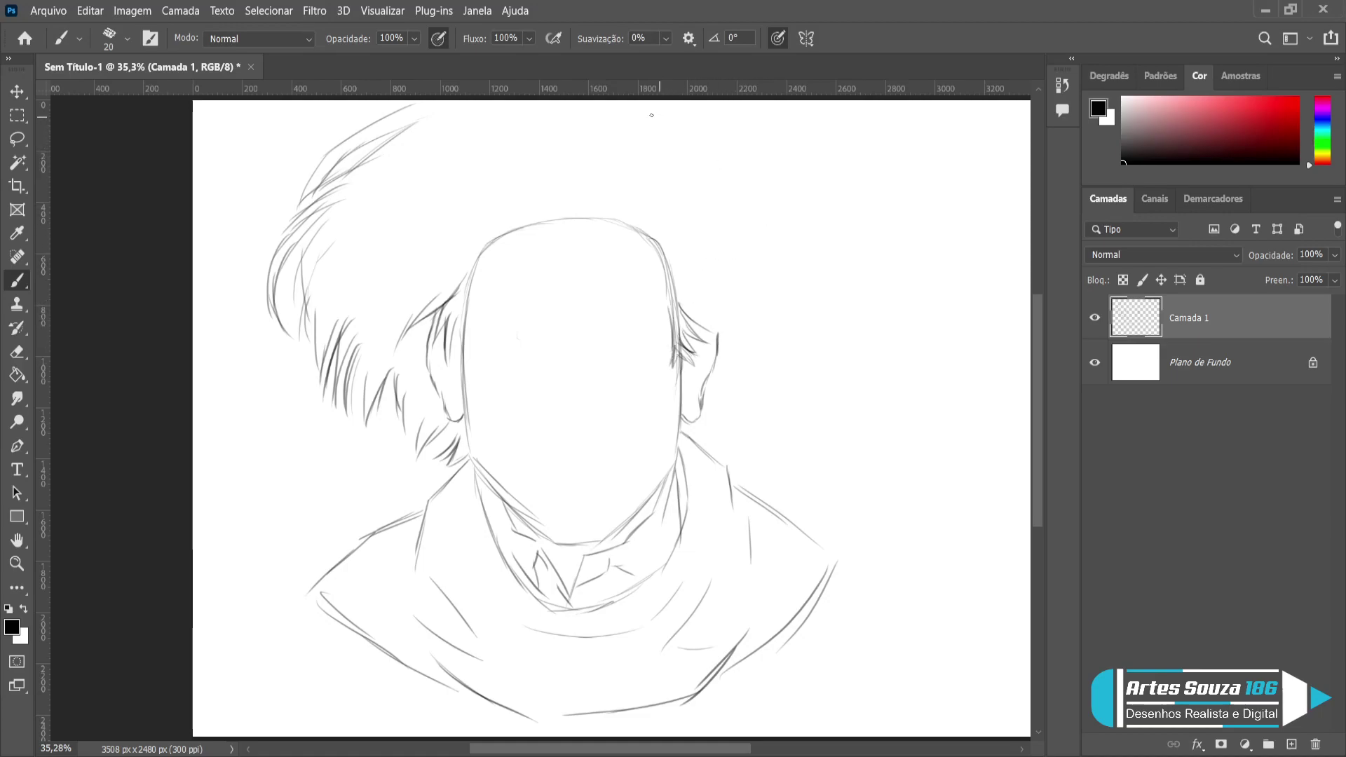
Sketch the upper right hair contour and the pointed locks below and beside the right ear.
{"action": "mouse_move", "coordinate": [650, 117]}
{"action": "left_mouse_down"}
{"action": "mouse_move", "coordinate": [690, 120]}
{"action": "mouse_move", "coordinate": [732, 154]}
{"action": "mouse_move", "coordinate": [804, 155]}
{"action": "mouse_move", "coordinate": [744, 183]}
{"action": "mouse_move", "coordinate": [814, 190]}
{"action": "mouse_move", "coordinate": [839, 230]}
{"action": "left_mouse_up"}
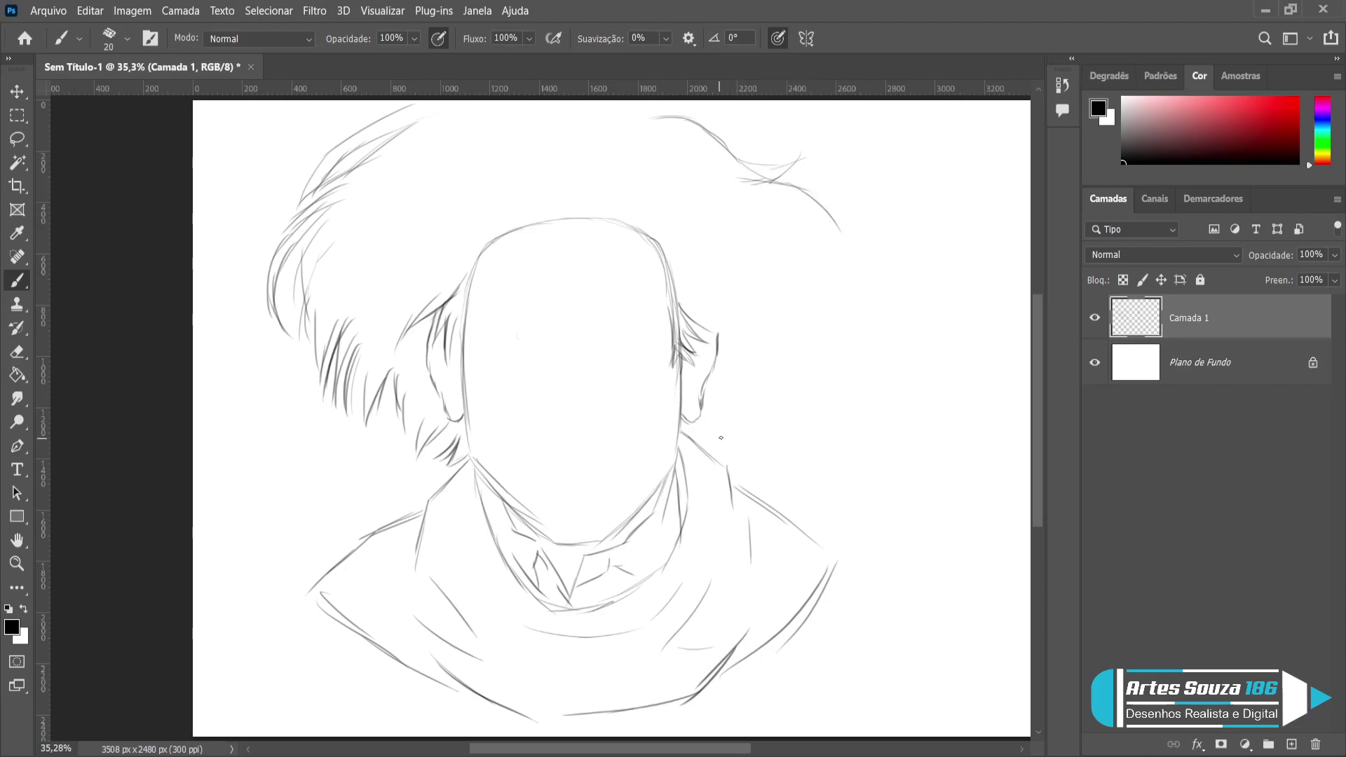
{"action": "mouse_move", "coordinate": [687, 427]}
{"action": "left_mouse_down"}
{"action": "mouse_move", "coordinate": [708, 446]}
{"action": "mouse_move", "coordinate": [740, 390]}
{"action": "mouse_move", "coordinate": [738, 421]}
{"action": "left_mouse_up"}
{"action": "left_click_drag", "start_coordinate": [729, 342], "coordinate": [755, 394]}
{"action": "mouse_move", "coordinate": [747, 328]}
{"action": "left_mouse_down"}
{"action": "mouse_move", "coordinate": [757, 420]}
{"action": "mouse_move", "coordinate": [779, 368]}
{"action": "mouse_move", "coordinate": [774, 407]}
{"action": "mouse_move", "coordinate": [778, 392]}
{"action": "left_mouse_up"}
{"action": "mouse_move", "coordinate": [774, 283]}
{"action": "left_mouse_down"}
{"action": "mouse_move", "coordinate": [805, 342]}
{"action": "mouse_move", "coordinate": [794, 399]}
{"action": "left_mouse_up"}
{"action": "mouse_move", "coordinate": [774, 320]}
{"action": "left_mouse_down"}
{"action": "mouse_move", "coordinate": [813, 356]}
{"action": "mouse_move", "coordinate": [832, 338]}
{"action": "left_mouse_up"}
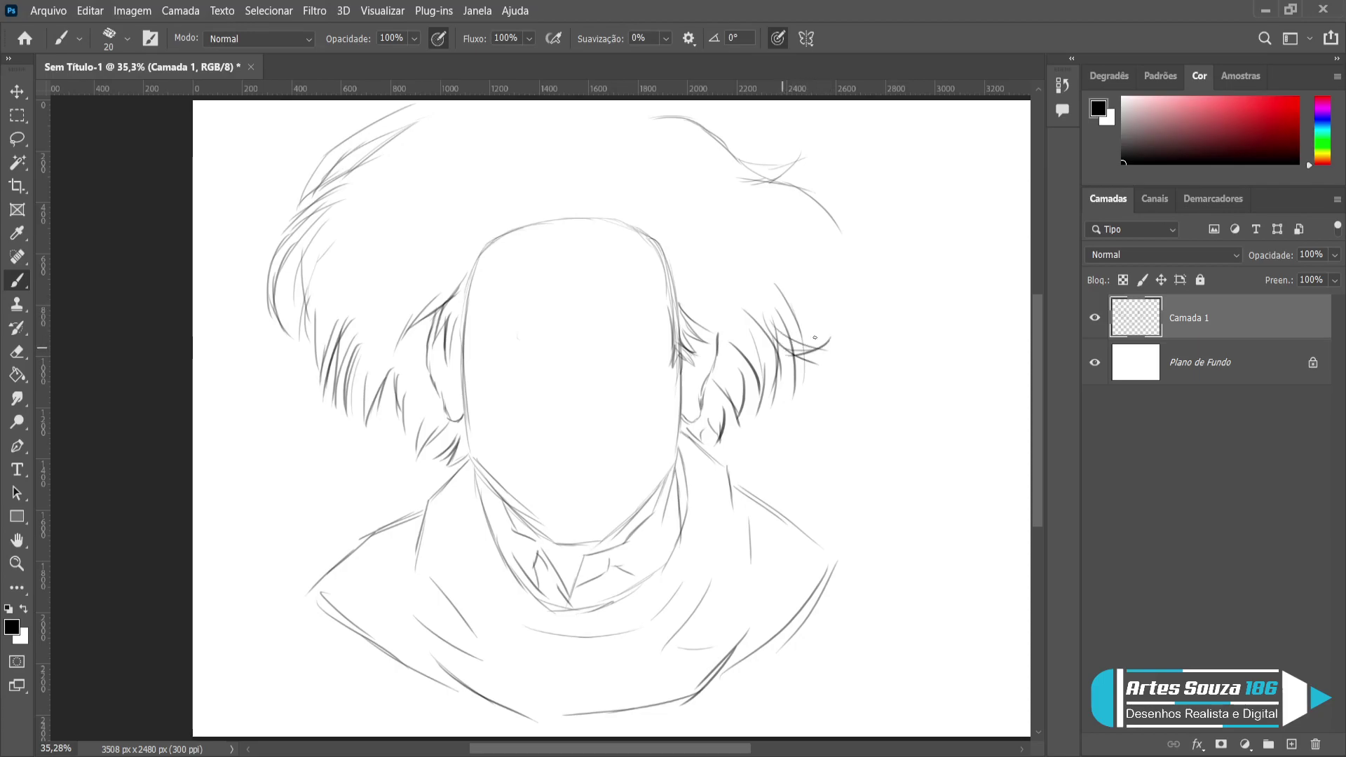
Complete the hair's right side with curved outer strands joining the upper contour to the lower locks.
{"action": "mouse_move", "coordinate": [757, 256]}
{"action": "left_mouse_down"}
{"action": "mouse_move", "coordinate": [810, 306]}
{"action": "mouse_move", "coordinate": [832, 328]}
{"action": "left_mouse_up"}
{"action": "mouse_move", "coordinate": [806, 264]}
{"action": "left_mouse_down"}
{"action": "mouse_move", "coordinate": [836, 337]}
{"action": "mouse_move", "coordinate": [855, 335]}
{"action": "left_mouse_up"}
{"action": "left_click_drag", "start_coordinate": [807, 231], "coordinate": [859, 300]}
{"action": "left_click_drag", "start_coordinate": [806, 233], "coordinate": [712, 178]}
{"action": "left_click_drag", "start_coordinate": [801, 188], "coordinate": [836, 276]}
{"action": "mouse_move", "coordinate": [724, 184]}
{"action": "left_mouse_down"}
{"action": "mouse_move", "coordinate": [786, 191]}
{"action": "mouse_move", "coordinate": [823, 268]}
{"action": "left_mouse_up"}
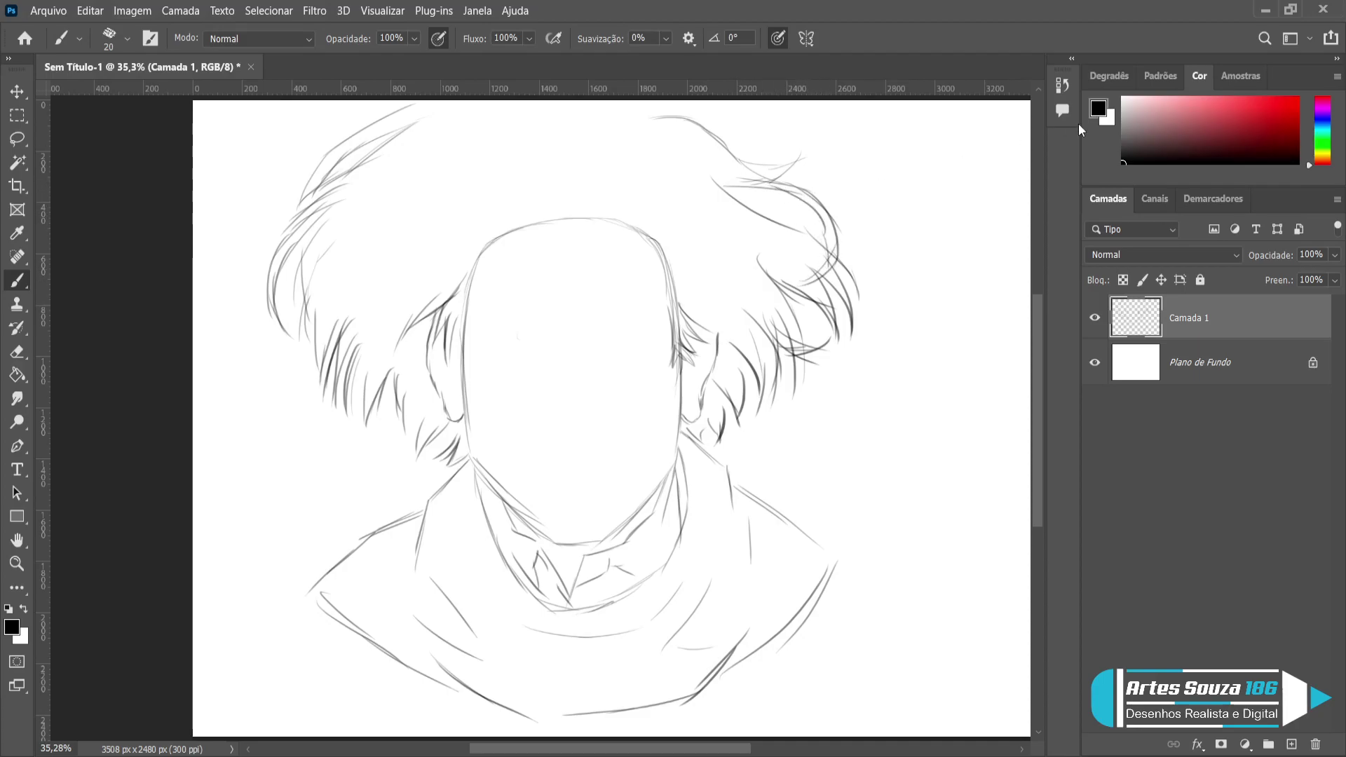
Scale the sketch layer down and reposition it to leave room above the hair.
{"action": "left_click", "coordinate": [15, 91]}
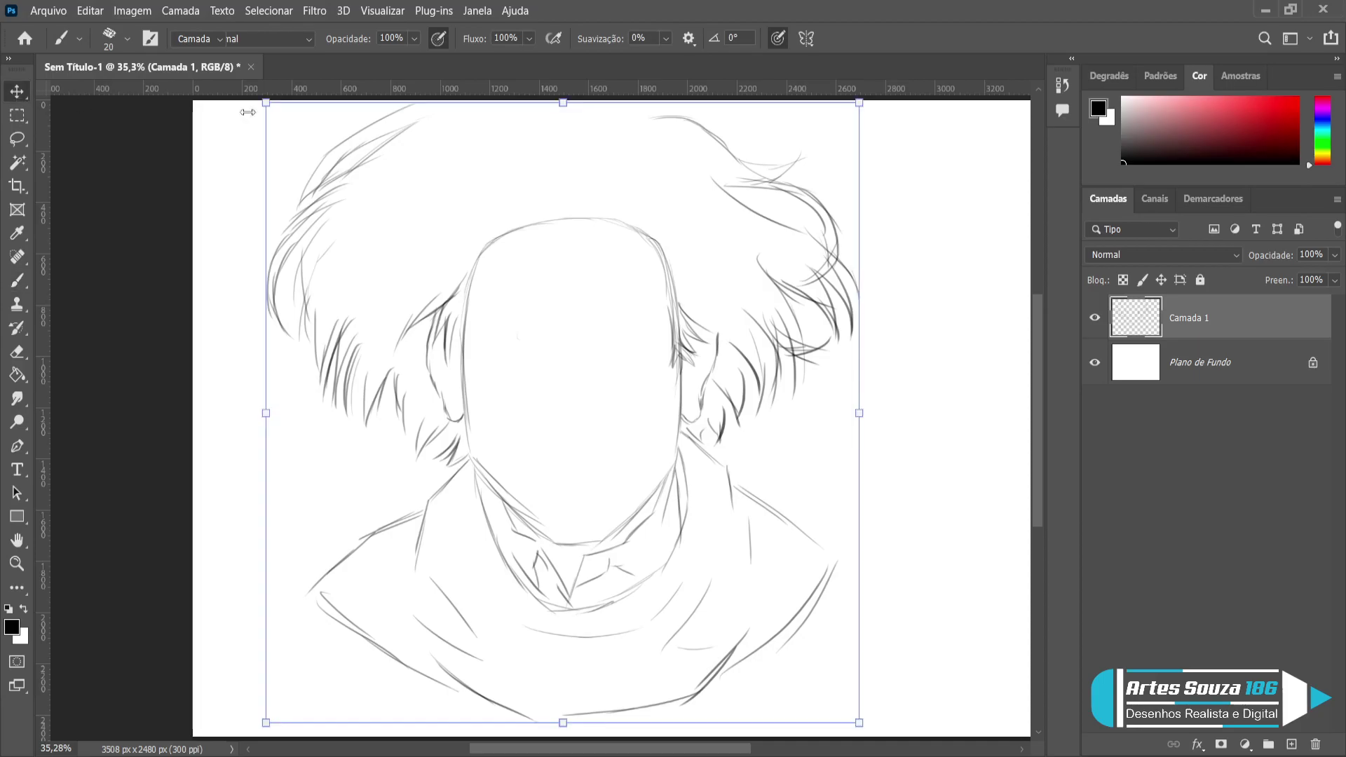
{"action": "left_click_drag", "start_coordinate": [780, 146], "coordinate": [739, 189]}
{"action": "left_click_drag", "start_coordinate": [680, 314], "coordinate": [783, 313]}
Sketch a swept-up tuft of hair above the forehead, reaching the canvas's upper edge.
{"action": "left_click", "coordinate": [18, 280]}
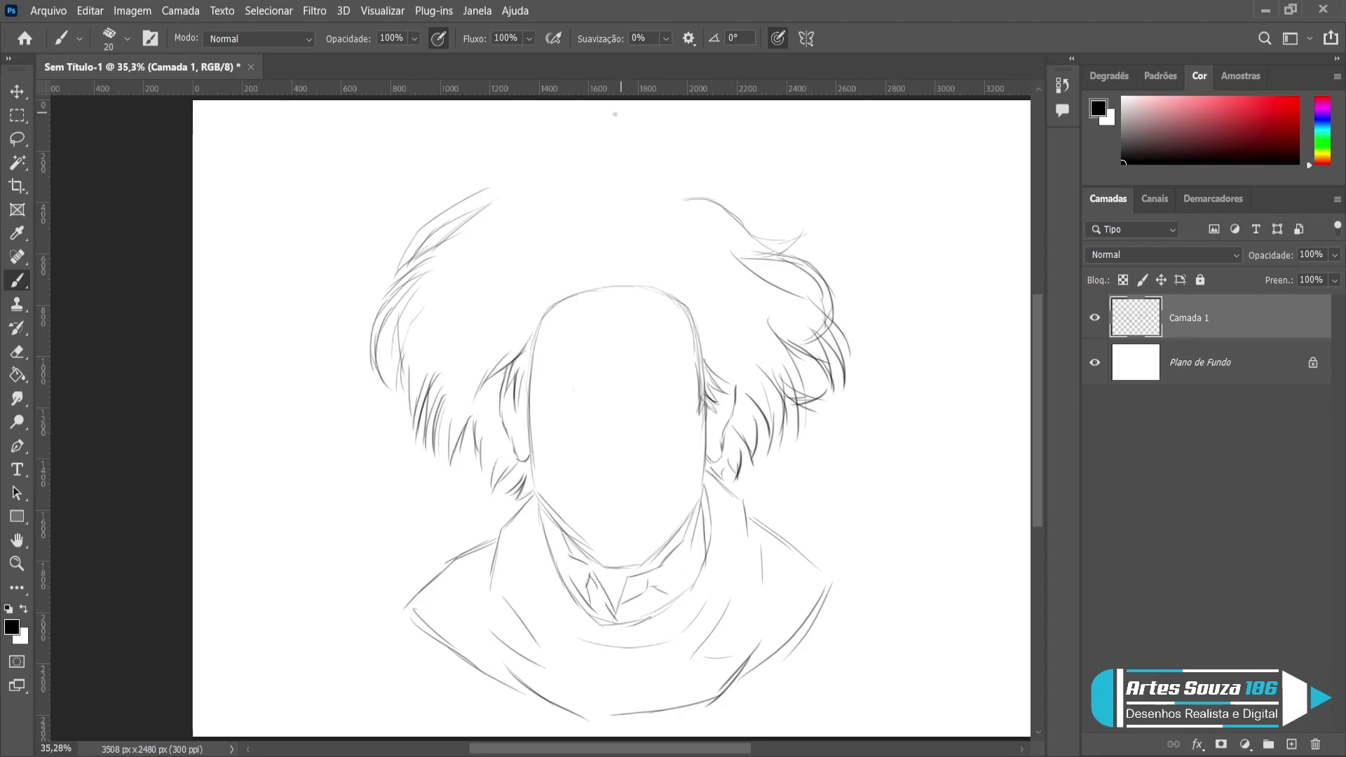
{"action": "mouse_move", "coordinate": [618, 113]}
{"action": "left_mouse_down"}
{"action": "mouse_move", "coordinate": [559, 168]}
{"action": "mouse_move", "coordinate": [574, 142]}
{"action": "mouse_move", "coordinate": [546, 230]}
{"action": "left_mouse_up"}
{"action": "left_click_drag", "start_coordinate": [544, 184], "coordinate": [557, 260]}
{"action": "mouse_move", "coordinate": [627, 105]}
{"action": "left_mouse_down"}
{"action": "mouse_move", "coordinate": [597, 116]}
{"action": "mouse_move", "coordinate": [572, 173]}
{"action": "mouse_move", "coordinate": [584, 152]}
{"action": "mouse_move", "coordinate": [591, 171]}
{"action": "mouse_move", "coordinate": [595, 161]}
{"action": "left_mouse_up"}
{"action": "mouse_move", "coordinate": [666, 113]}
{"action": "left_mouse_down"}
{"action": "mouse_move", "coordinate": [602, 163]}
{"action": "mouse_move", "coordinate": [599, 188]}
{"action": "left_mouse_up"}
{"action": "left_click_drag", "start_coordinate": [658, 154], "coordinate": [601, 193]}
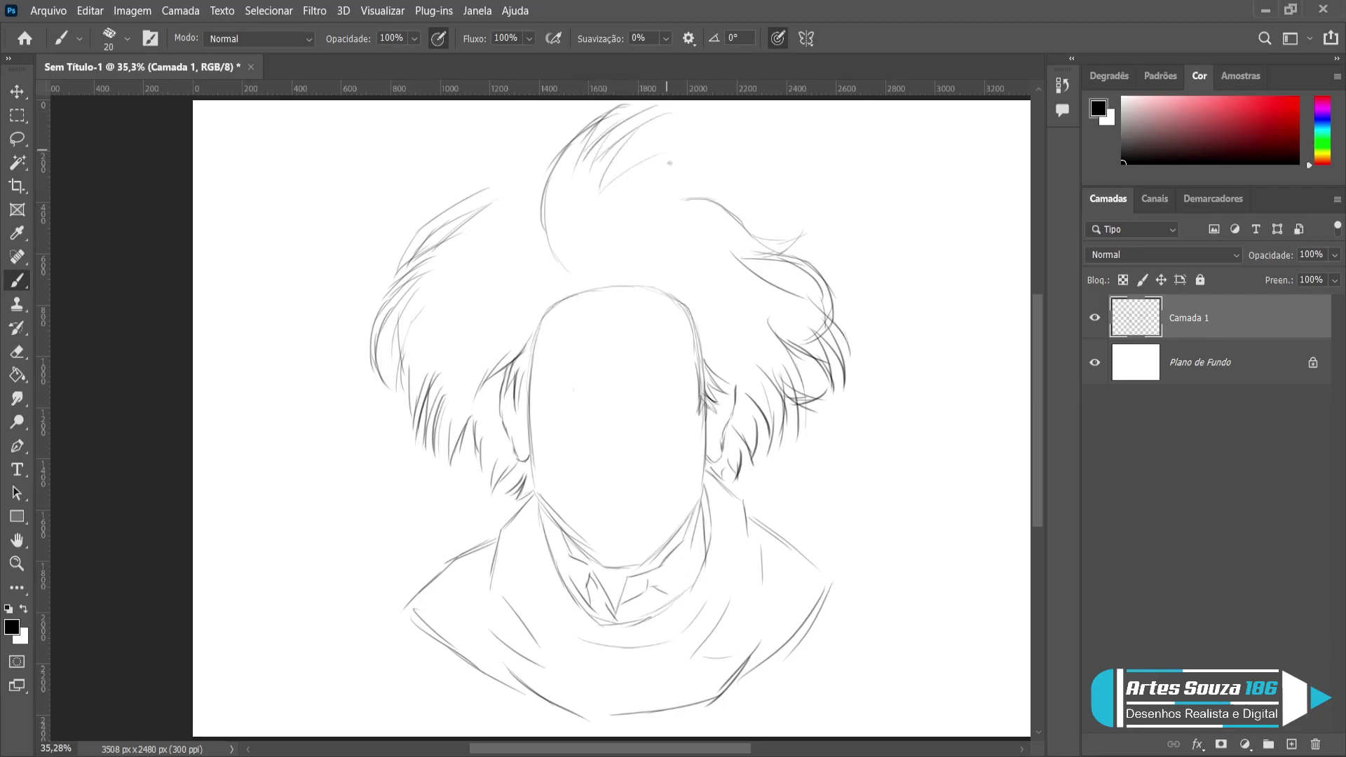
{"action": "mouse_move", "coordinate": [673, 145]}
{"action": "left_mouse_down"}
{"action": "mouse_move", "coordinate": [612, 180]}
{"action": "mouse_move", "coordinate": [607, 170]}
{"action": "left_mouse_up"}
Close the hair's upper contour on both sides of the tuft and add strands along the hairline.
{"action": "mouse_move", "coordinate": [723, 163]}
{"action": "left_mouse_down"}
{"action": "mouse_move", "coordinate": [681, 150]}
{"action": "mouse_move", "coordinate": [666, 160]}
{"action": "mouse_move", "coordinate": [733, 182]}
{"action": "left_mouse_up"}
{"action": "mouse_move", "coordinate": [647, 178]}
{"action": "left_mouse_down"}
{"action": "mouse_move", "coordinate": [773, 209]}
{"action": "mouse_move", "coordinate": [692, 178]}
{"action": "mouse_move", "coordinate": [778, 237]}
{"action": "left_mouse_up"}
{"action": "left_click_drag", "start_coordinate": [688, 180], "coordinate": [789, 239]}
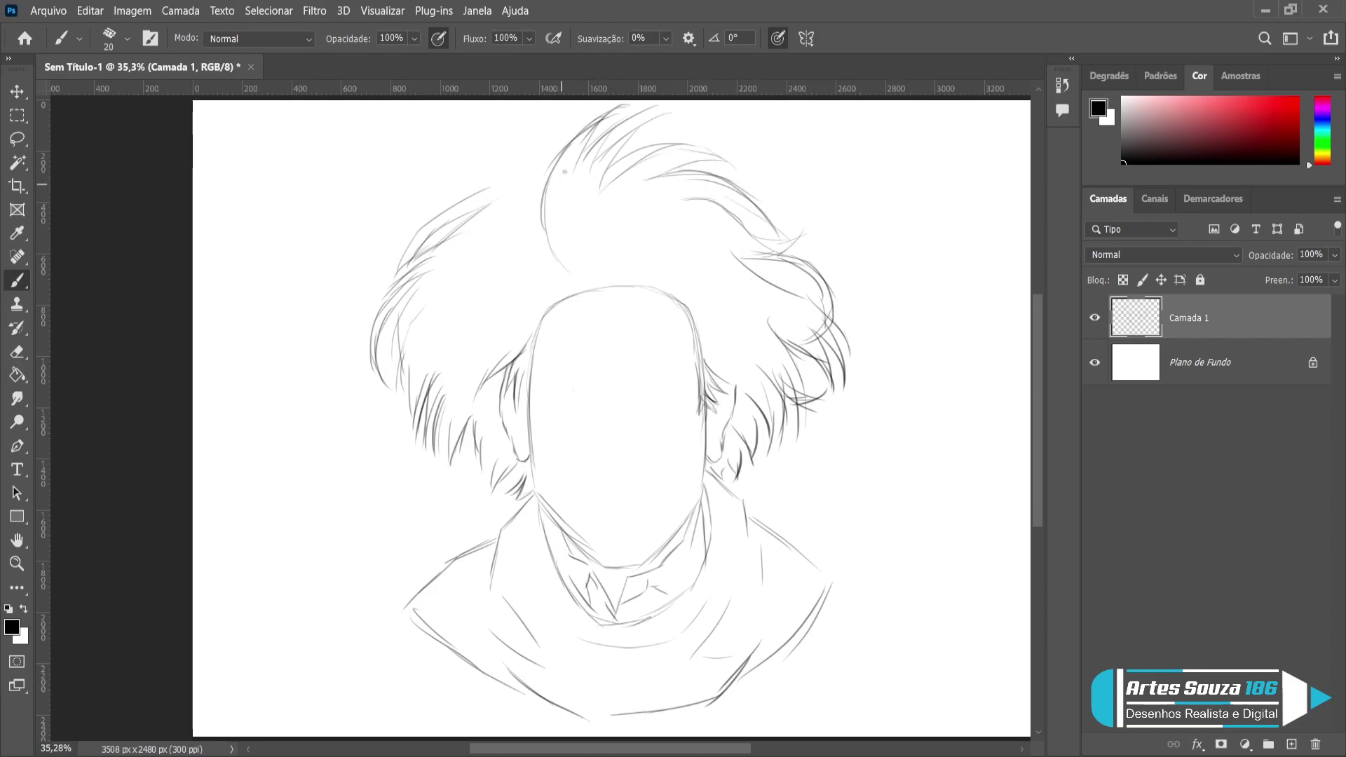
{"action": "mouse_move", "coordinate": [549, 174]}
{"action": "left_mouse_down"}
{"action": "mouse_move", "coordinate": [474, 175]}
{"action": "mouse_move", "coordinate": [424, 219]}
{"action": "mouse_move", "coordinate": [503, 206]}
{"action": "left_mouse_up"}
{"action": "mouse_move", "coordinate": [578, 284]}
{"action": "left_mouse_down"}
{"action": "mouse_move", "coordinate": [597, 296]}
{"action": "mouse_move", "coordinate": [659, 280]}
{"action": "mouse_move", "coordinate": [693, 310]}
{"action": "left_mouse_up"}
{"action": "left_click_drag", "start_coordinate": [579, 292], "coordinate": [529, 288]}
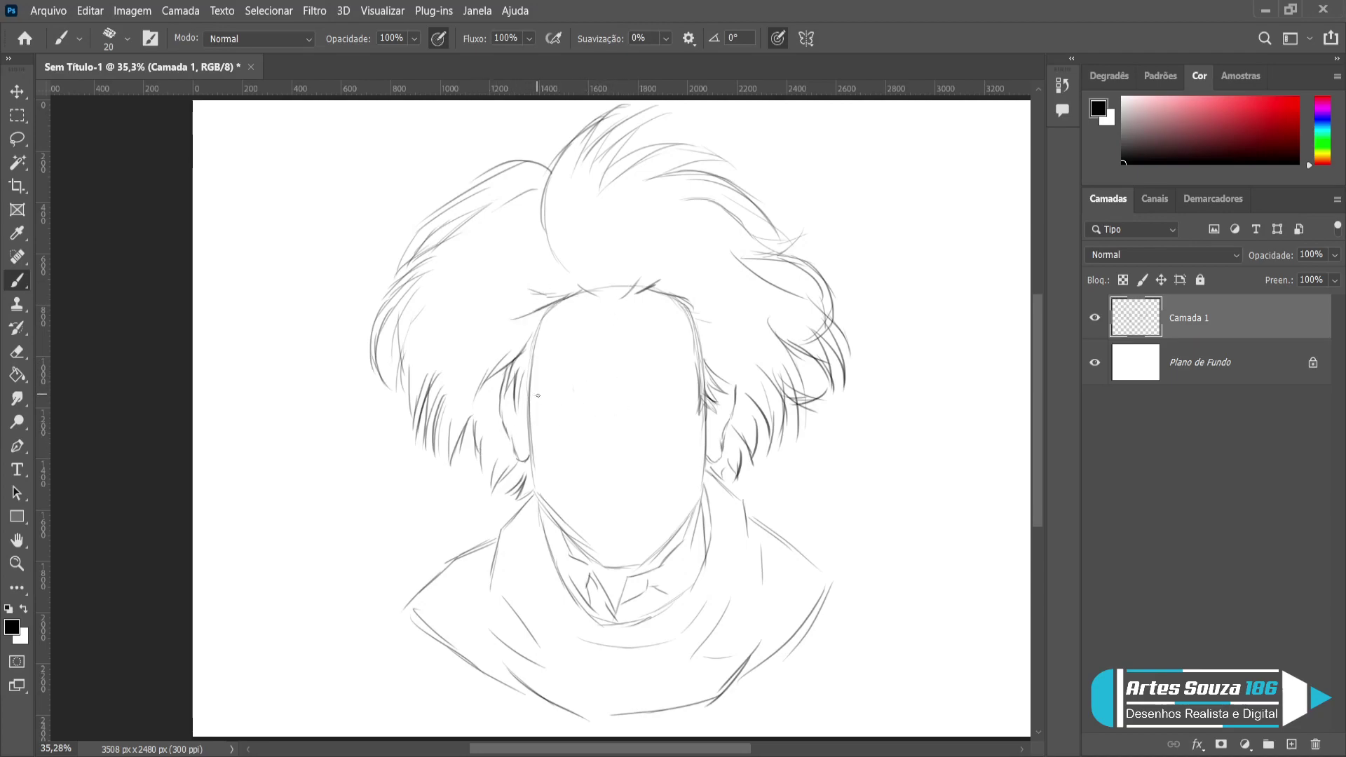
Draw a horizontal eye guideline across the face and sketch the bridge and sides of the nose.
{"action": "left_click_drag", "start_coordinate": [603, 399], "coordinate": [684, 402]}
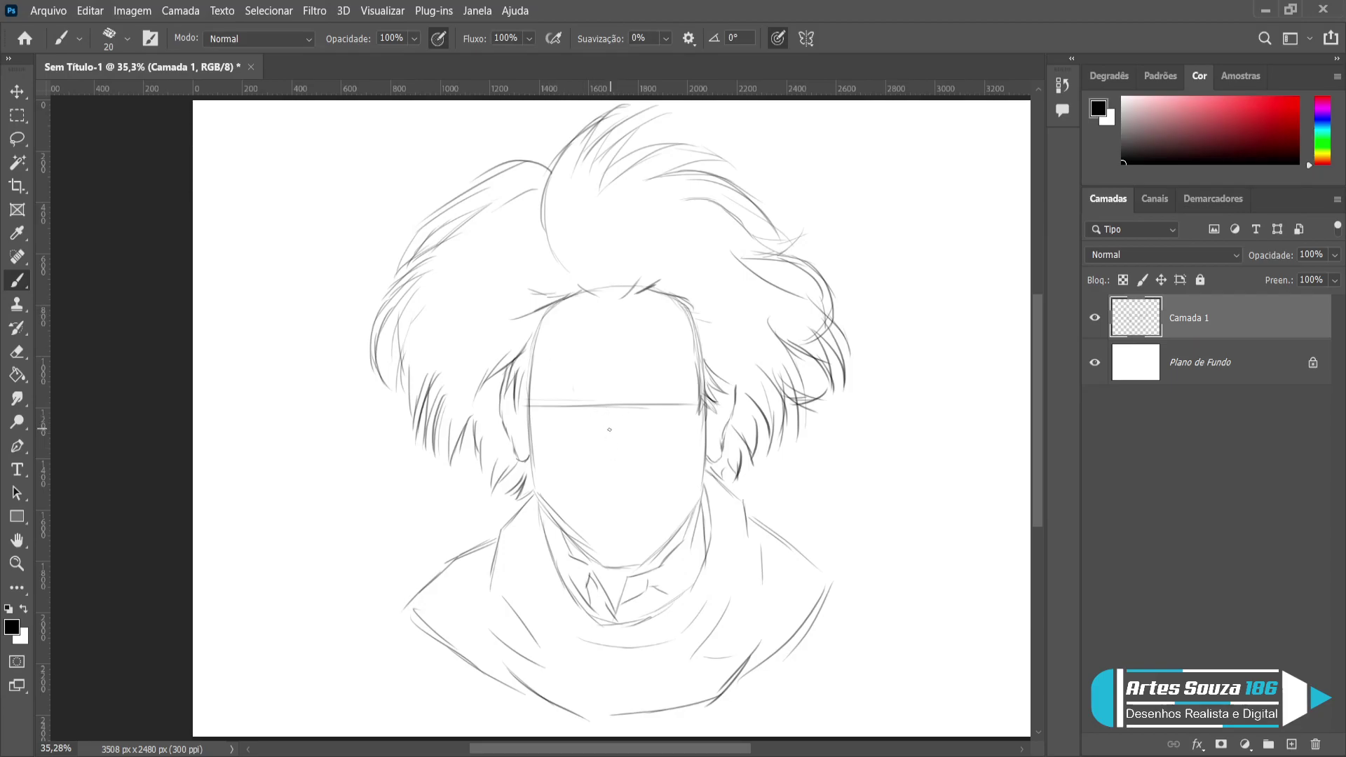
{"action": "mouse_move", "coordinate": [602, 387]}
{"action": "left_mouse_down"}
{"action": "mouse_move", "coordinate": [608, 402]}
{"action": "mouse_move", "coordinate": [633, 387]}
{"action": "left_mouse_up"}
{"action": "left_click_drag", "start_coordinate": [633, 388], "coordinate": [608, 458]}
{"action": "mouse_move", "coordinate": [627, 409]}
{"action": "left_mouse_down"}
{"action": "mouse_move", "coordinate": [625, 454]}
{"action": "mouse_move", "coordinate": [602, 469]}
{"action": "mouse_move", "coordinate": [637, 460]}
{"action": "left_mouse_up"}
Sketch the moustache, mouth and cheek lines, and mark both eyebrows above the eye guideline.
{"action": "left_click_drag", "start_coordinate": [602, 463], "coordinate": [566, 496]}
{"action": "mouse_move", "coordinate": [648, 468]}
{"action": "left_mouse_down"}
{"action": "mouse_move", "coordinate": [666, 498]}
{"action": "mouse_move", "coordinate": [579, 502]}
{"action": "mouse_move", "coordinate": [642, 489]}
{"action": "mouse_move", "coordinate": [629, 504]}
{"action": "mouse_move", "coordinate": [645, 504]}
{"action": "mouse_move", "coordinate": [596, 521]}
{"action": "mouse_move", "coordinate": [659, 522]}
{"action": "left_mouse_up"}
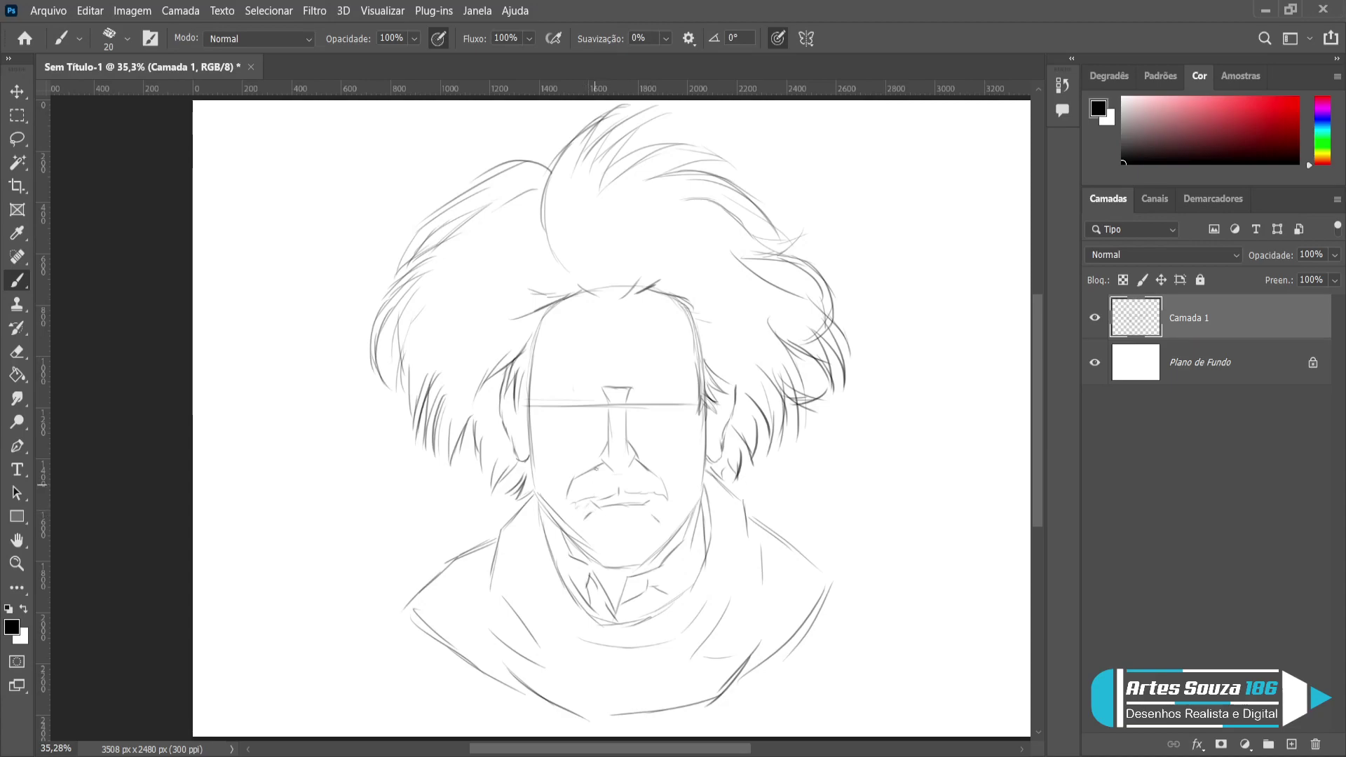
{"action": "left_click_drag", "start_coordinate": [555, 467], "coordinate": [558, 490]}
{"action": "mouse_move", "coordinate": [547, 387]}
{"action": "left_mouse_down"}
{"action": "mouse_move", "coordinate": [656, 386]}
{"action": "mouse_move", "coordinate": [690, 402]}
{"action": "left_mouse_up"}
Stretch the sketch layer slightly wider and reposition it on the canvas.
{"action": "left_click", "coordinate": [16, 91]}
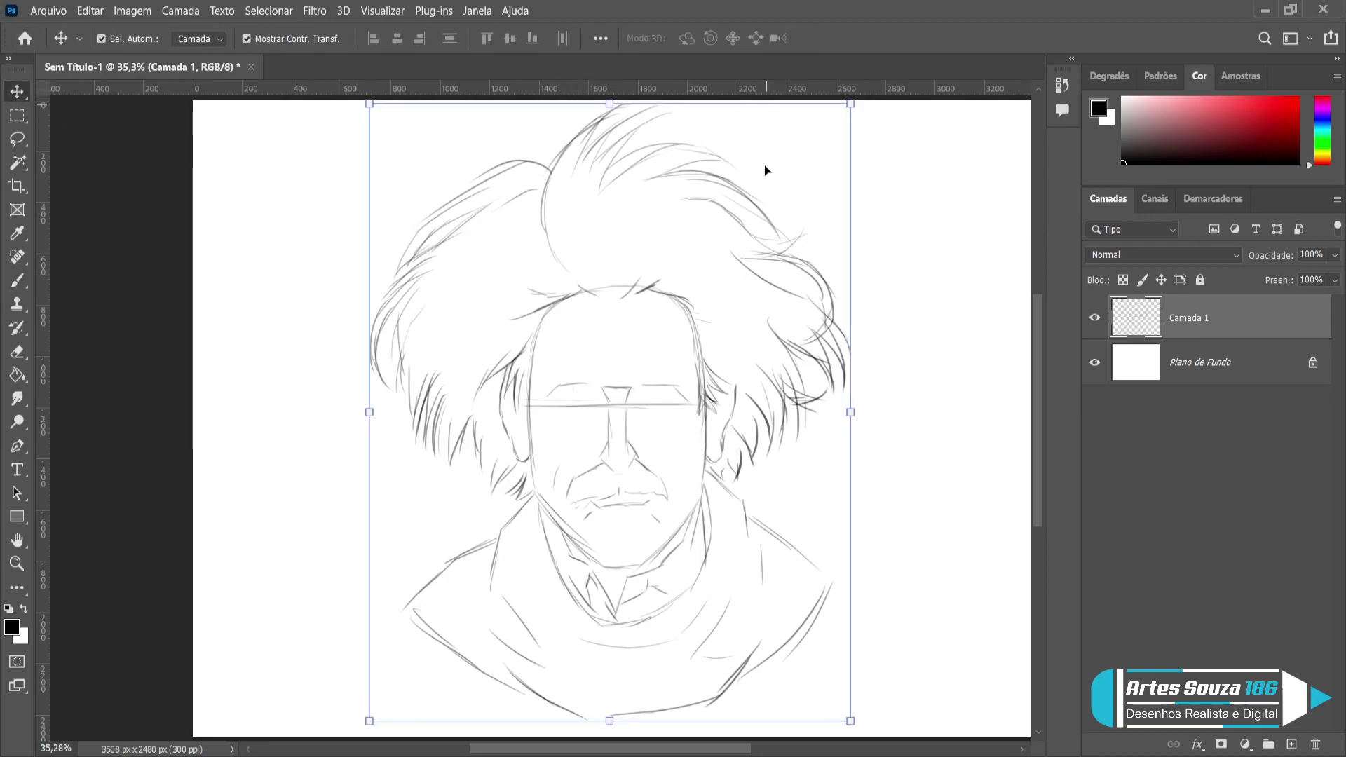
{"action": "mouse_move", "coordinate": [850, 413]}
{"action": "left_mouse_down"}
{"action": "mouse_move", "coordinate": [875, 414]}
{"action": "mouse_move", "coordinate": [810, 416]}
{"action": "left_mouse_up"}
{"action": "left_click_drag", "start_coordinate": [375, 419], "coordinate": [345, 421]}
{"action": "left_click", "coordinate": [17, 92]}
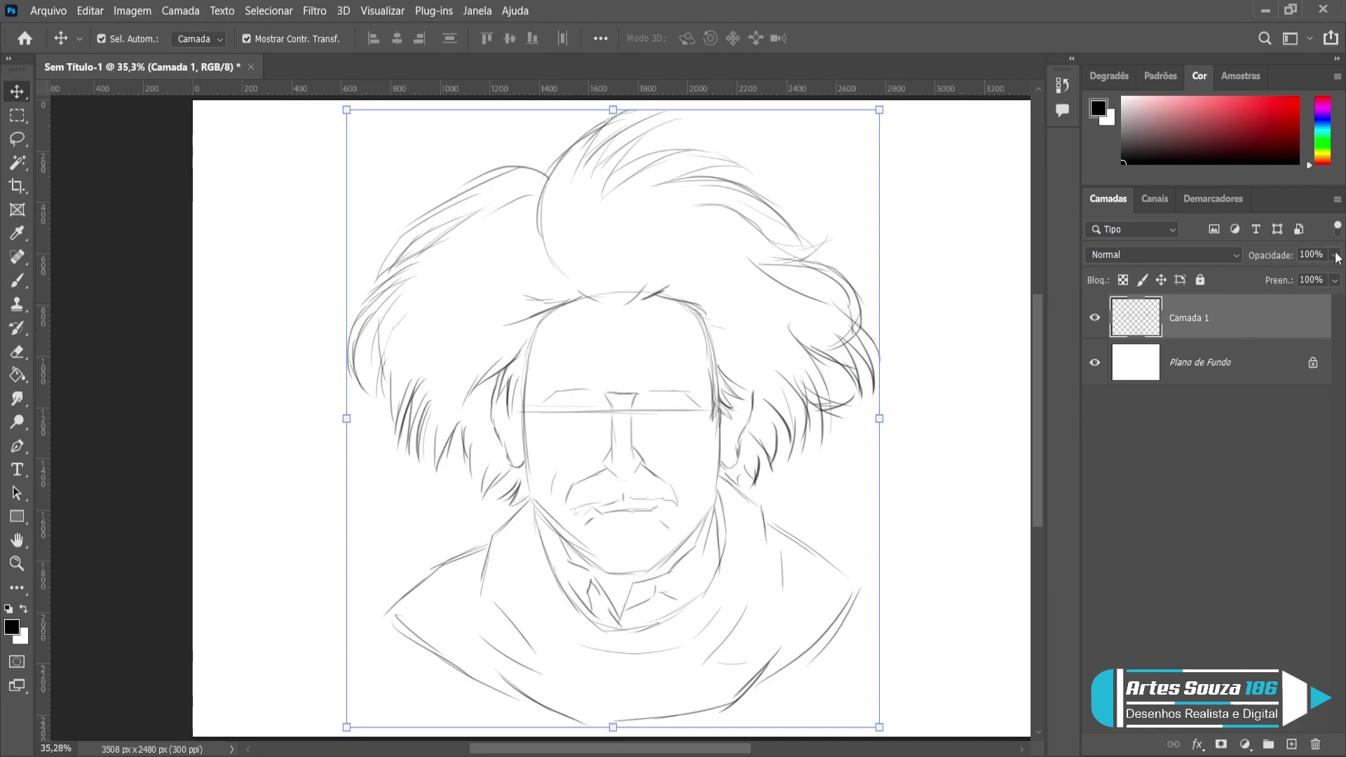
Set the sketch layer's opacity to 34%.
{"action": "key", "text": "5"}
{"action": "key", "text": "3"}
{"action": "key", "text": "4"}
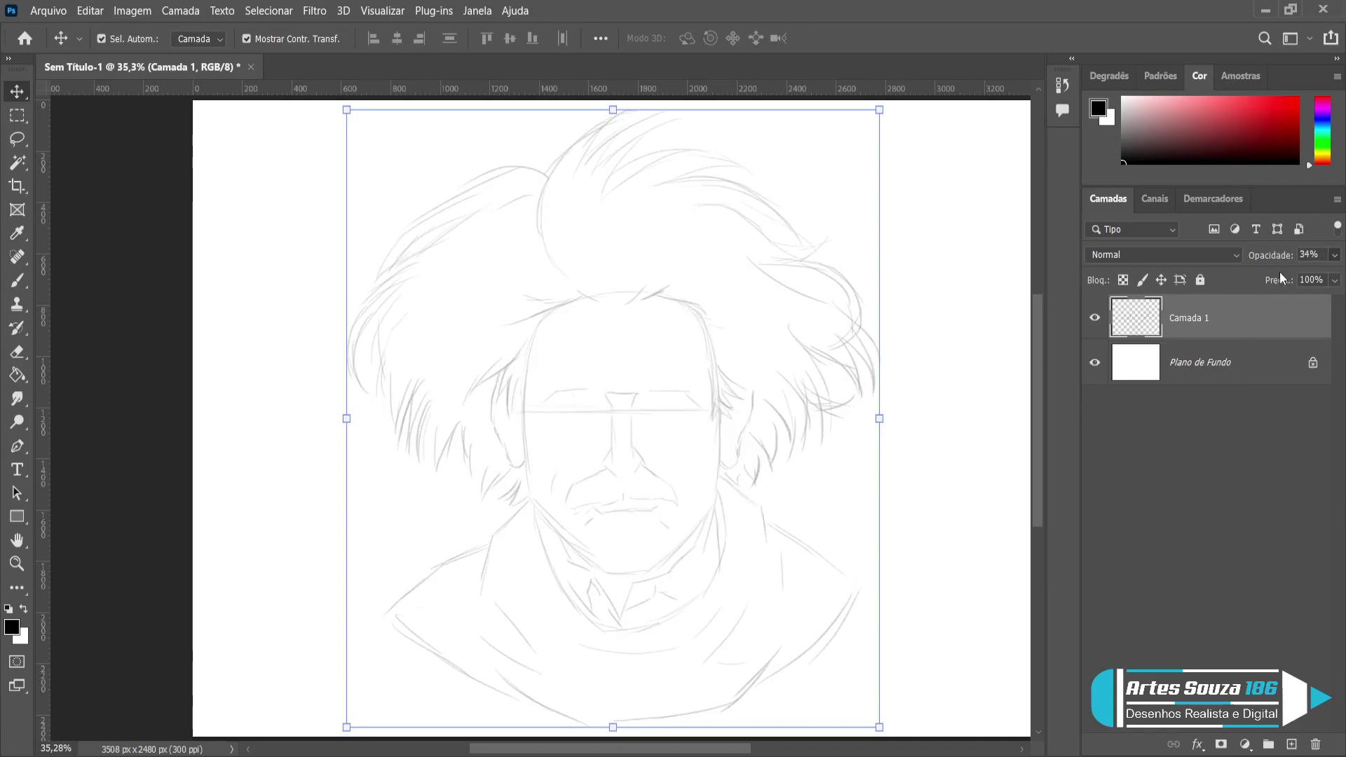
Add a new layer above the sketch and rename the sketch layer "esboço".
{"action": "left_click", "coordinate": [1291, 745]}
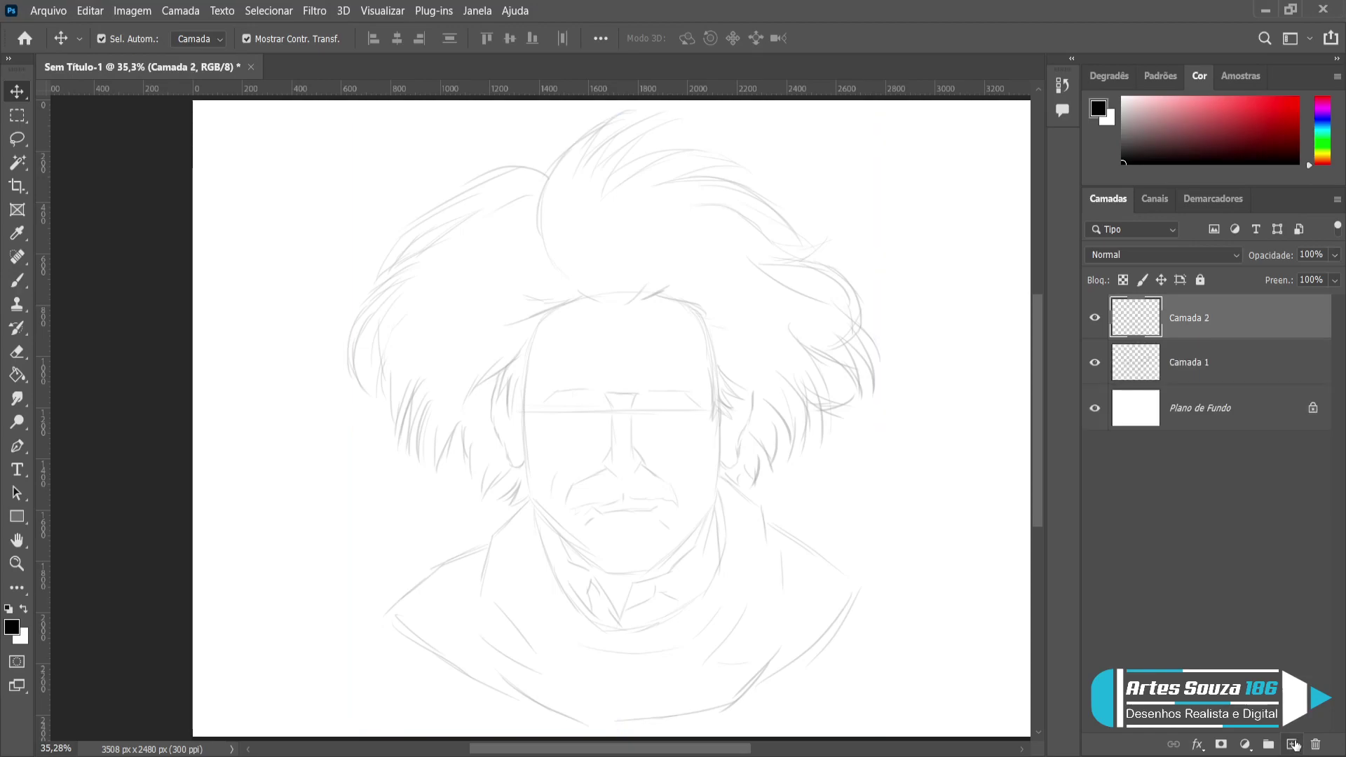
{"action": "double_click", "coordinate": [1183, 362]}
{"action": "type", "text": "esb"}
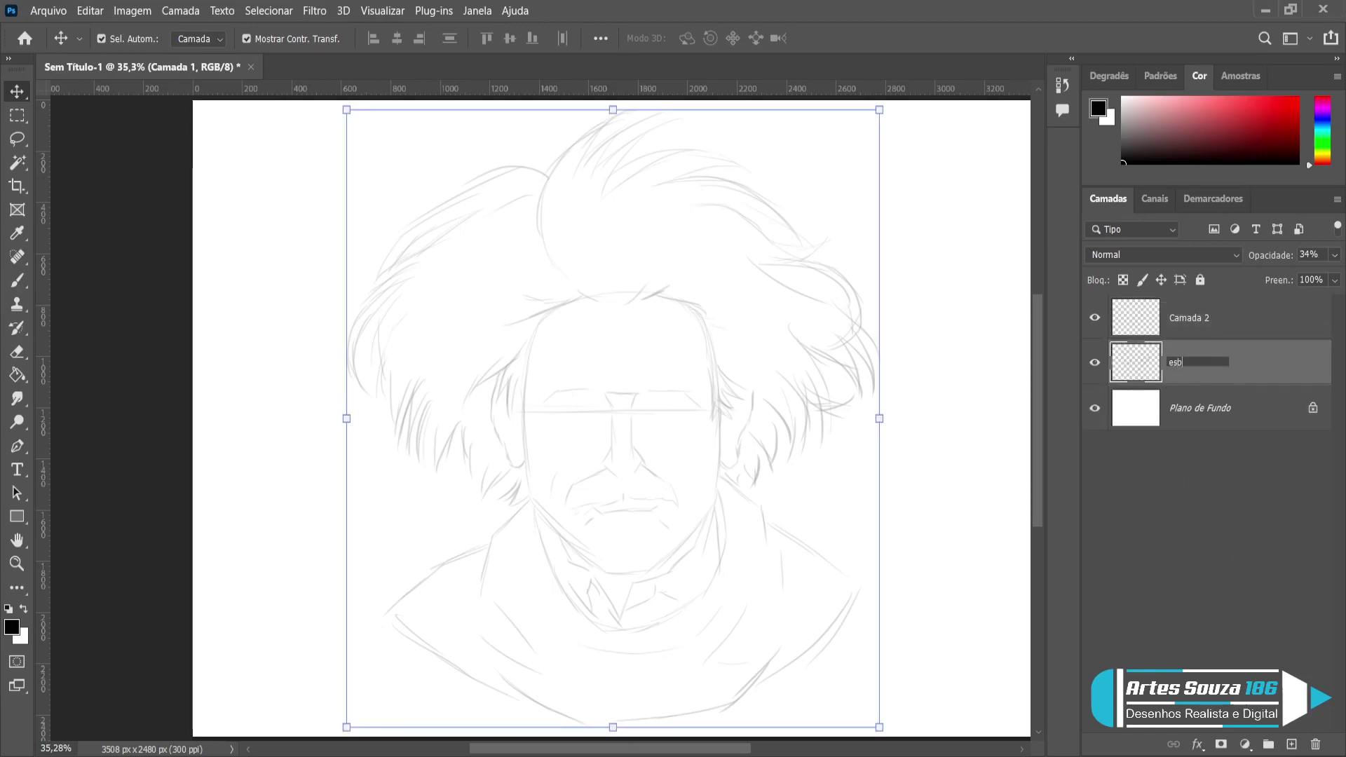
{"action": "type", "text": "oço"}
{"action": "key", "text": "Return"}
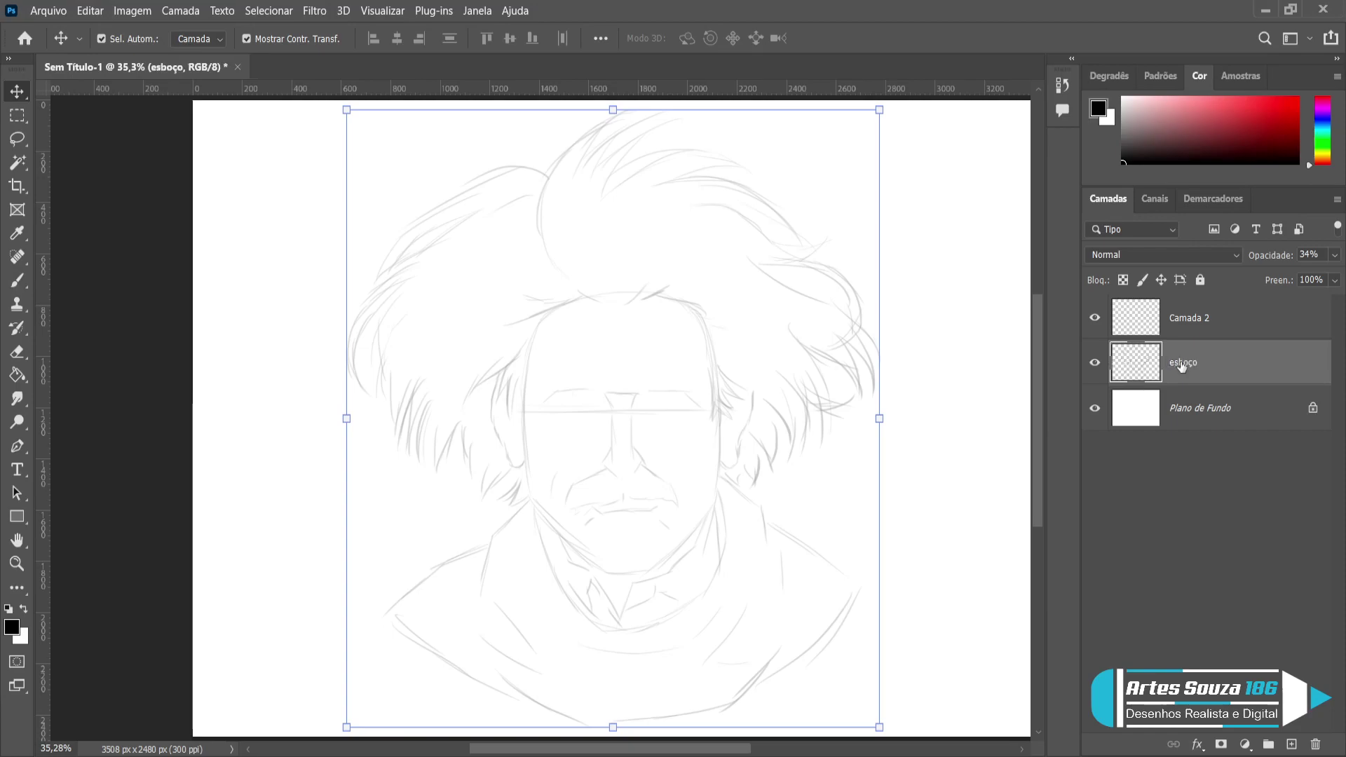
Rename the new top layer "line arte + esboço2".
{"action": "double_click", "coordinate": [1190, 317]}
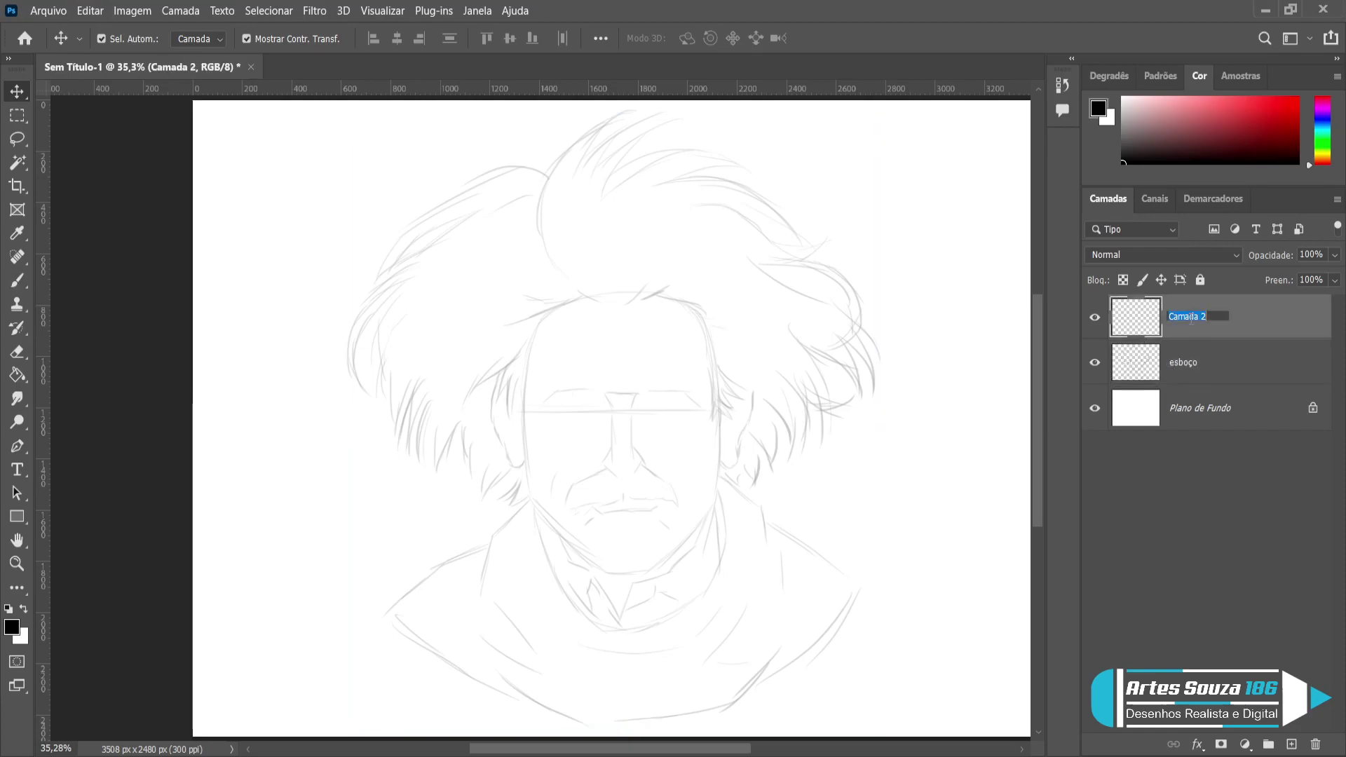
{"action": "type", "text": "line arte + esb"}
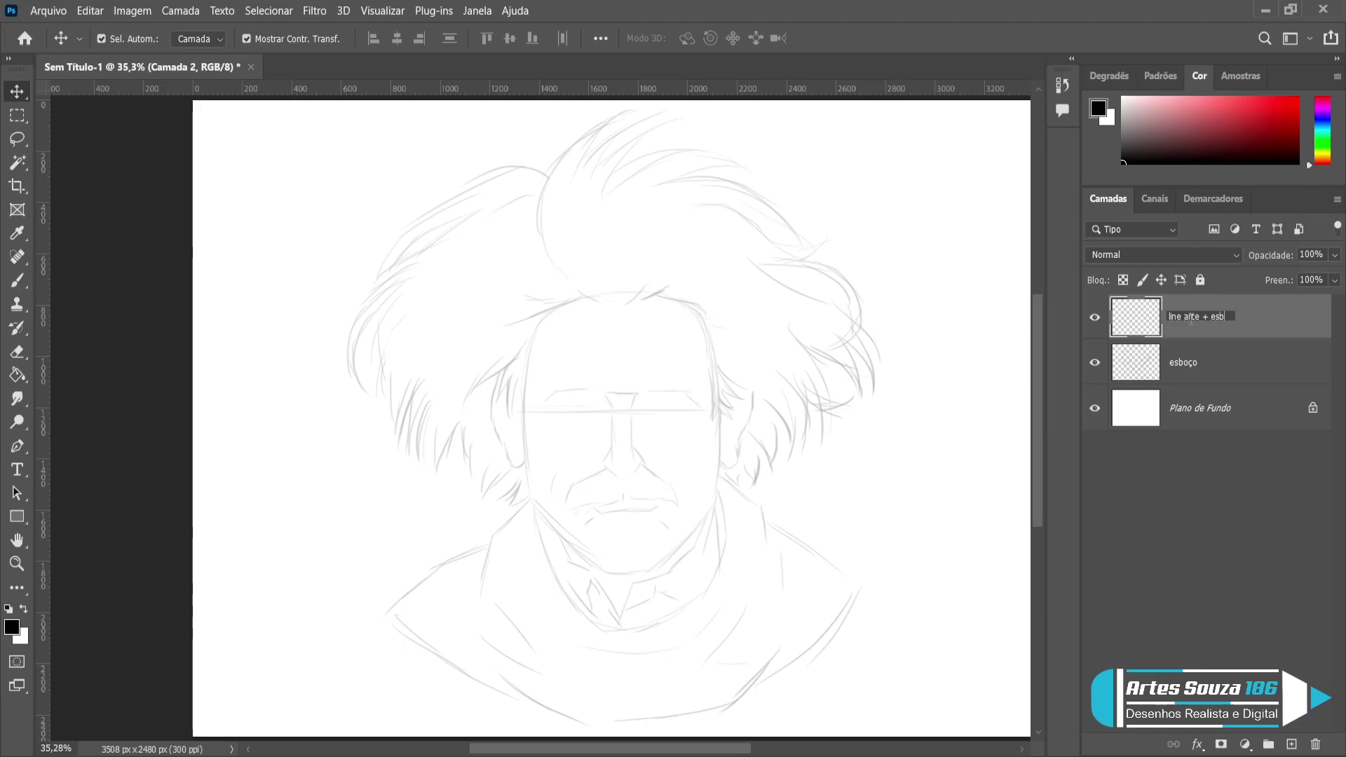
{"action": "type", "text": "oço2"}
{"action": "key", "text": "Return"}
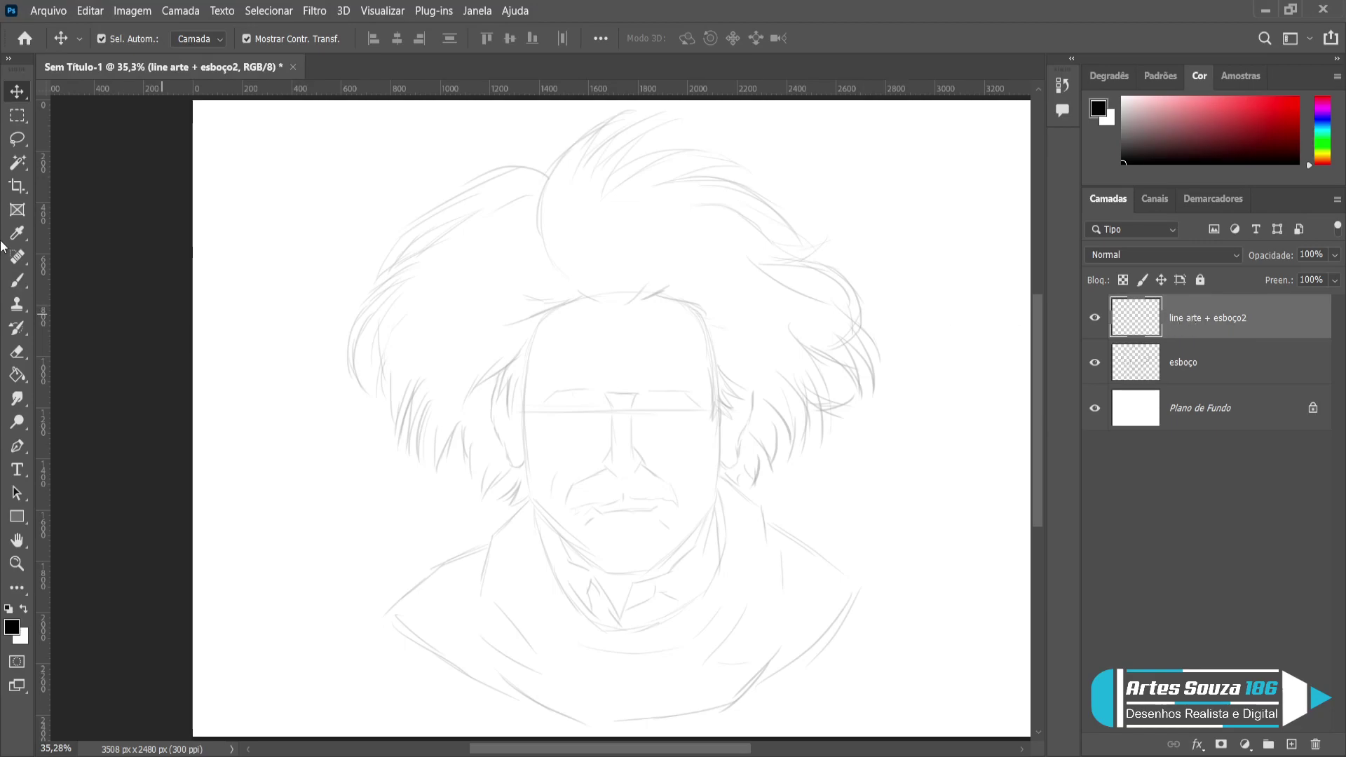
With the Brush at size 15, ink the brow creases, nose bridge, nostrils and nose tip over the sketch.
{"action": "left_click", "coordinate": [17, 280]}
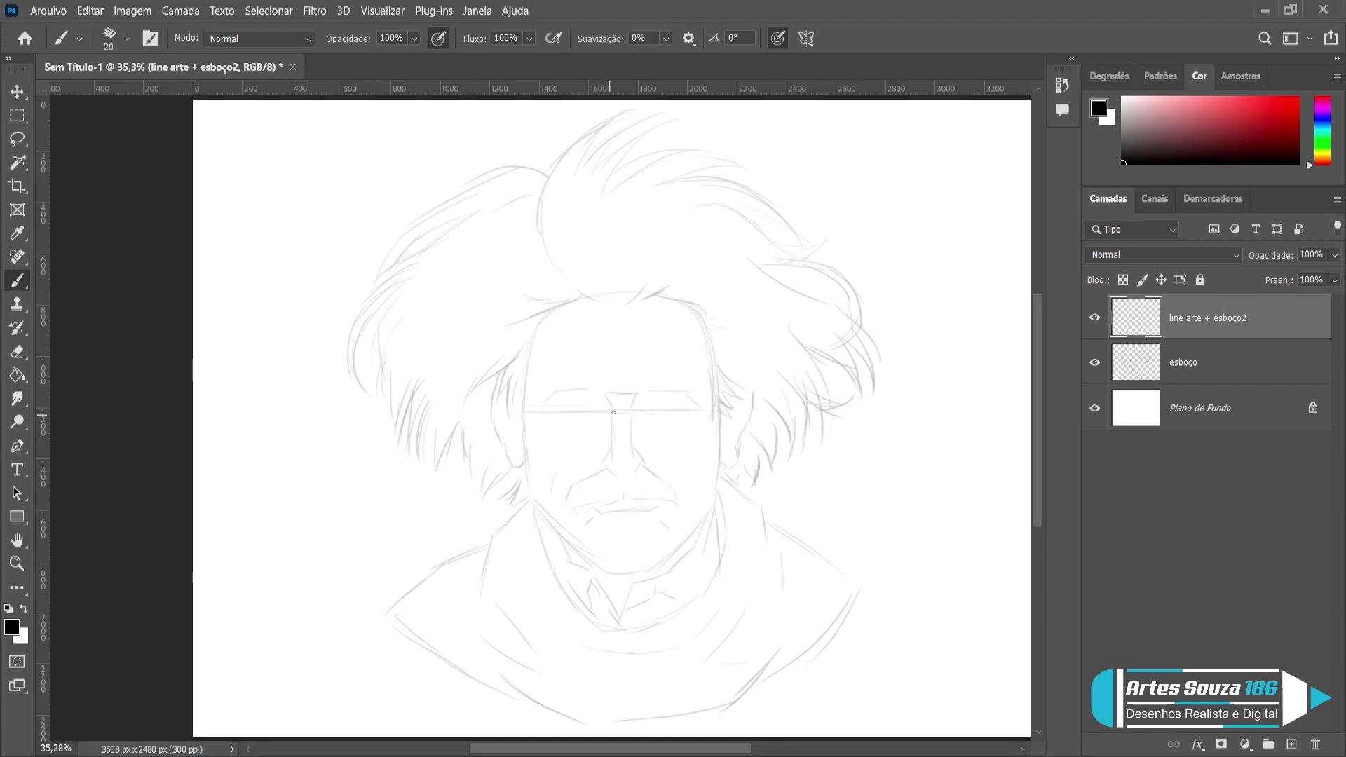
{"action": "key", "text": "bracketleft"}
{"action": "left_click_drag", "start_coordinate": [602, 394], "coordinate": [610, 410]}
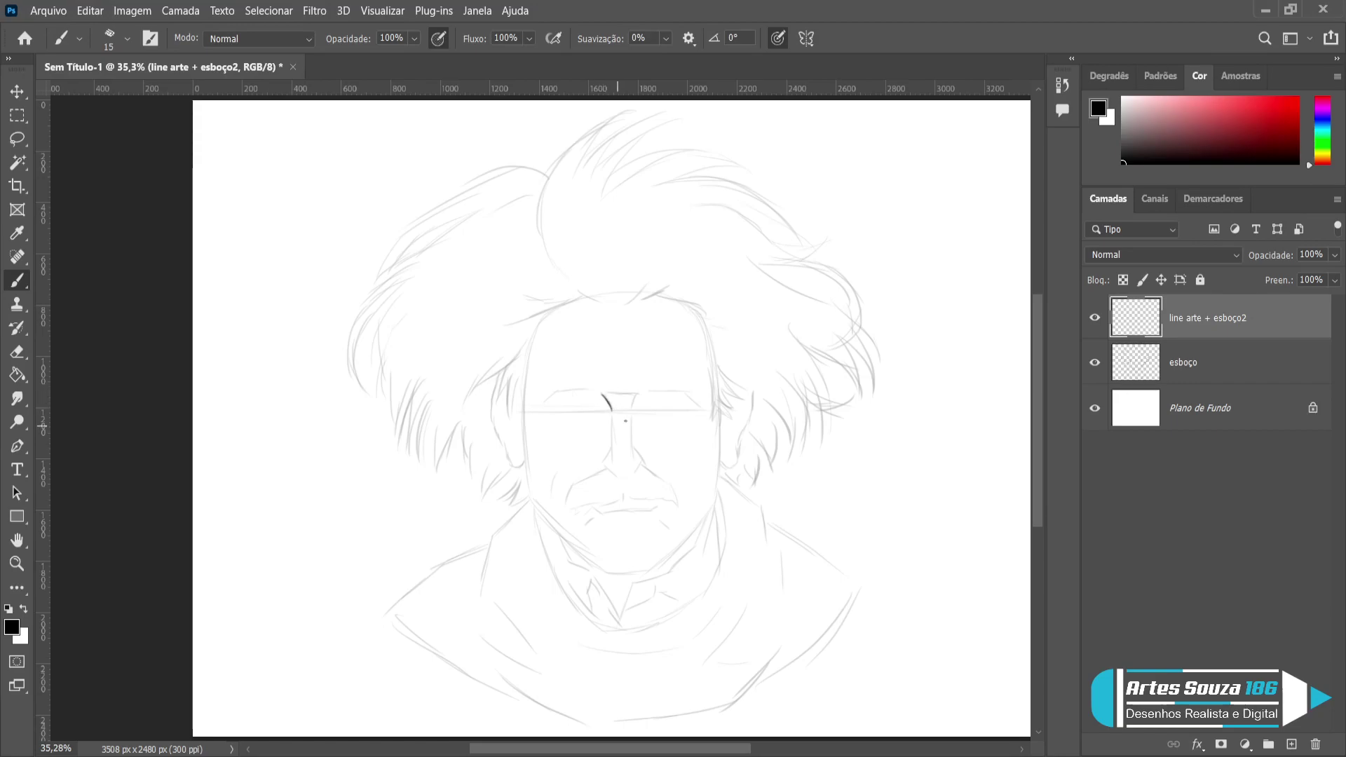
{"action": "left_click_drag", "start_coordinate": [637, 394], "coordinate": [630, 410]}
{"action": "mouse_move", "coordinate": [610, 421]}
{"action": "left_mouse_down"}
{"action": "mouse_move", "coordinate": [613, 446]}
{"action": "mouse_move", "coordinate": [633, 437]}
{"action": "left_mouse_up"}
{"action": "left_click_drag", "start_coordinate": [610, 449], "coordinate": [599, 464]}
{"action": "left_click_drag", "start_coordinate": [635, 445], "coordinate": [648, 471]}
{"action": "left_click_drag", "start_coordinate": [614, 475], "coordinate": [631, 479]}
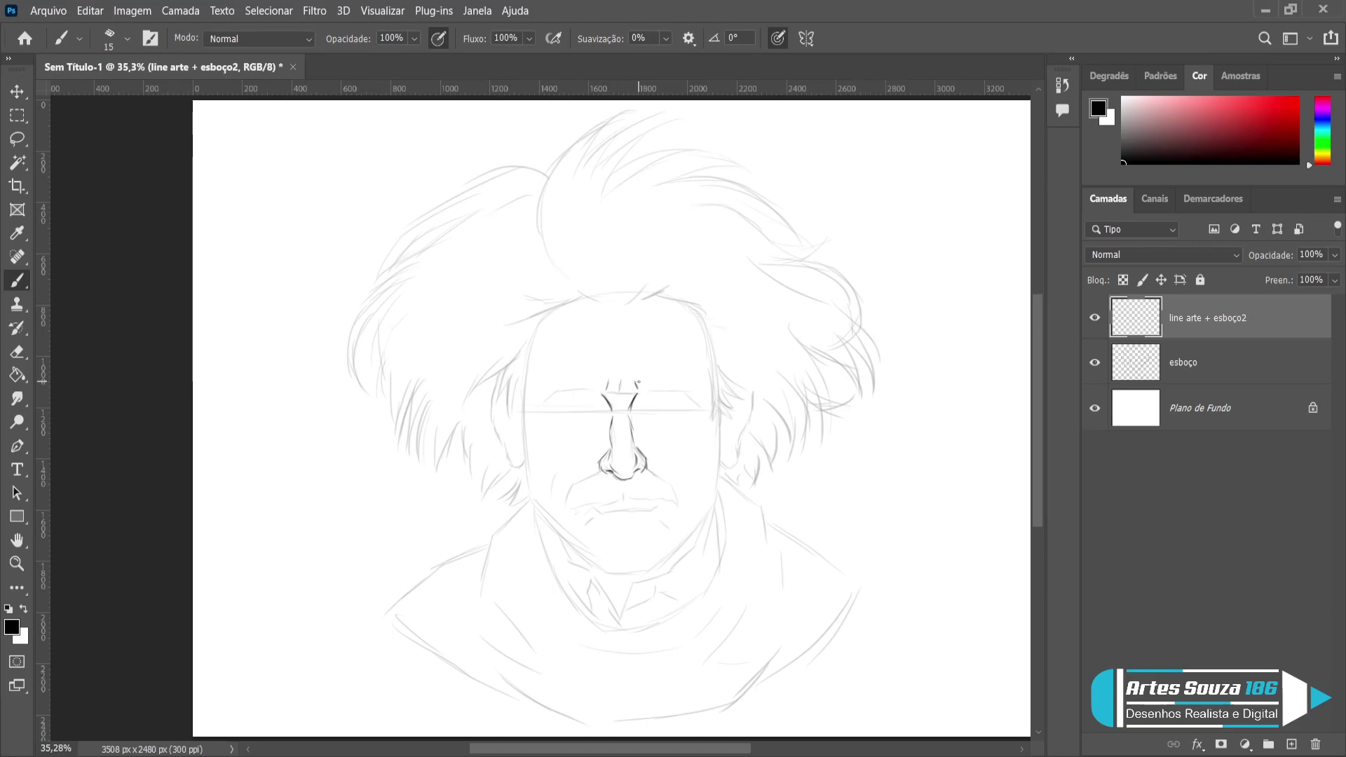
Outline both brow lines and draw the almond-shaped contours of both eyes.
{"action": "left_click_drag", "start_coordinate": [645, 389], "coordinate": [685, 383]}
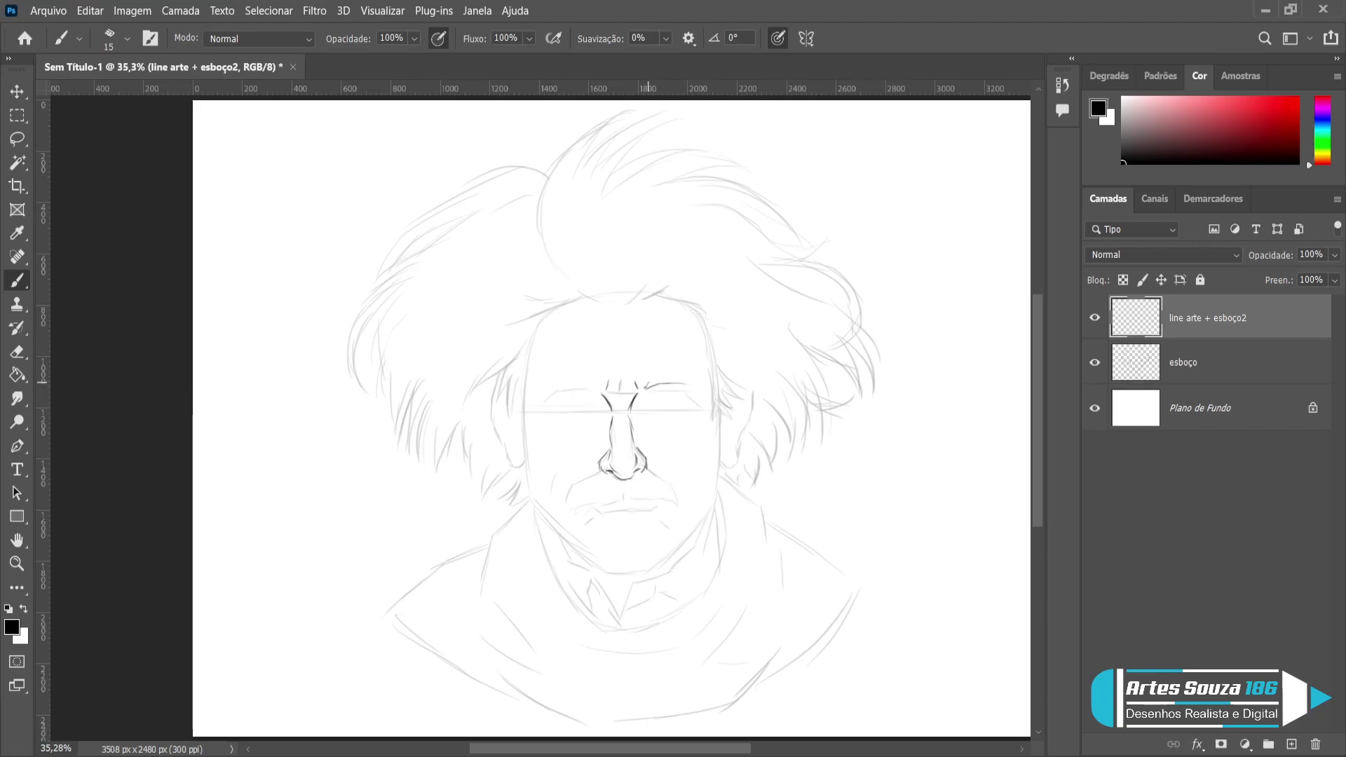
{"action": "left_click_drag", "start_coordinate": [660, 376], "coordinate": [685, 369]}
{"action": "left_click_drag", "start_coordinate": [685, 382], "coordinate": [703, 382]}
{"action": "left_click_drag", "start_coordinate": [587, 380], "coordinate": [537, 381]}
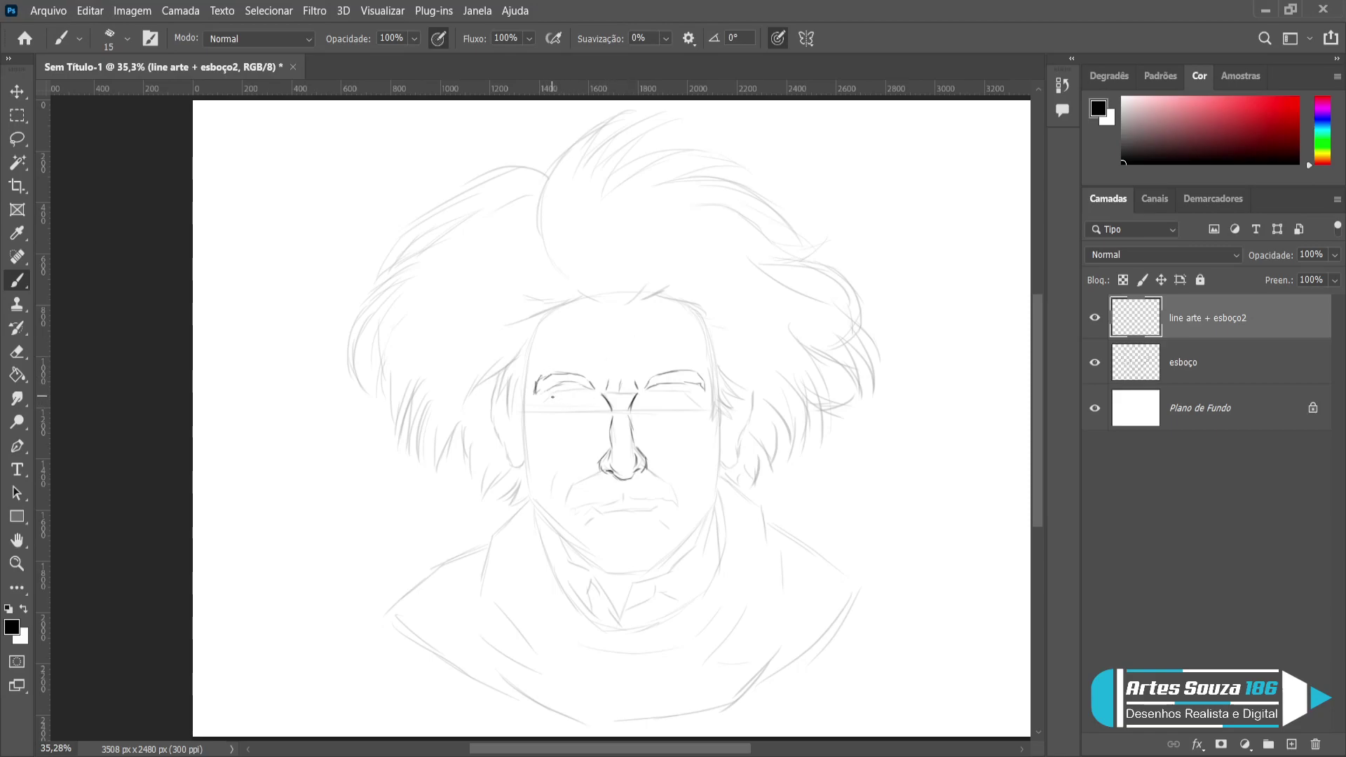
{"action": "left_click_drag", "start_coordinate": [549, 400], "coordinate": [590, 389]}
{"action": "left_click_drag", "start_coordinate": [549, 399], "coordinate": [578, 407]}
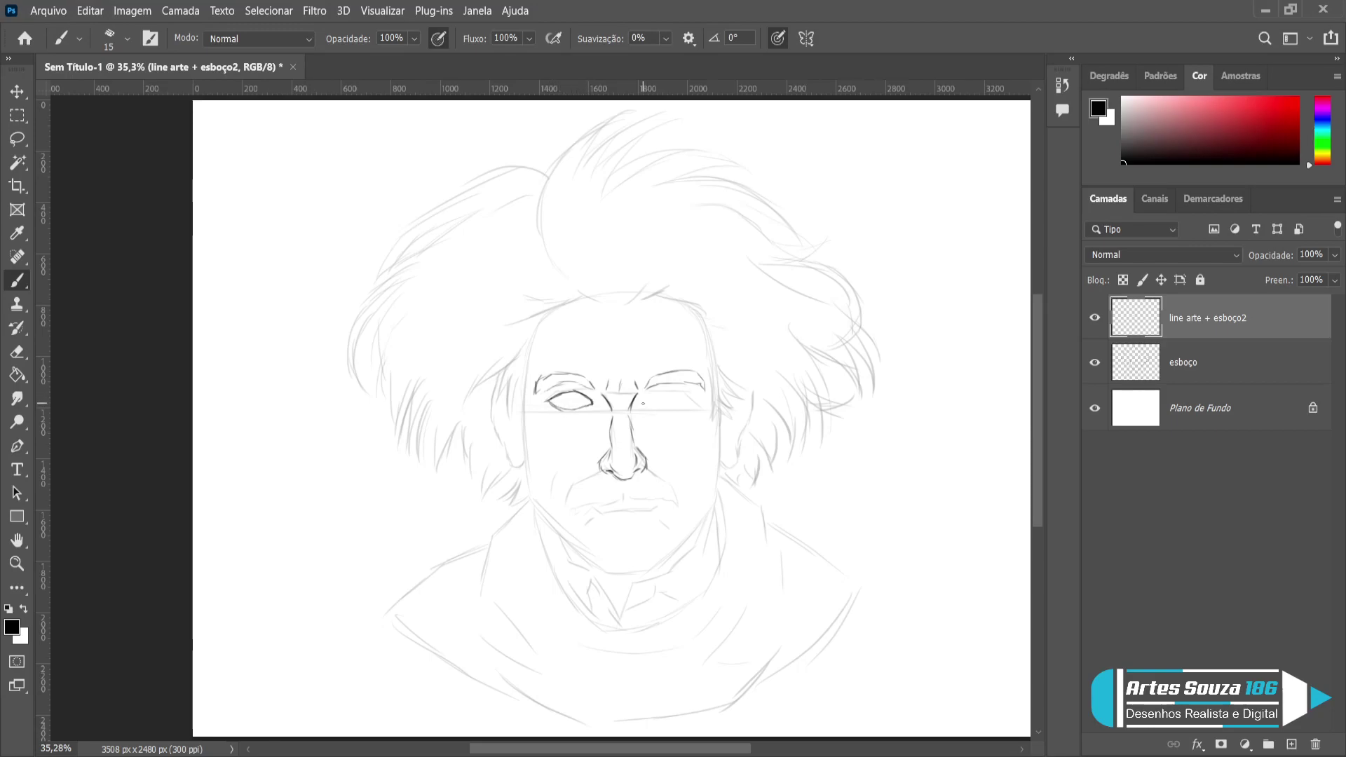
{"action": "left_click_drag", "start_coordinate": [651, 397], "coordinate": [703, 406]}
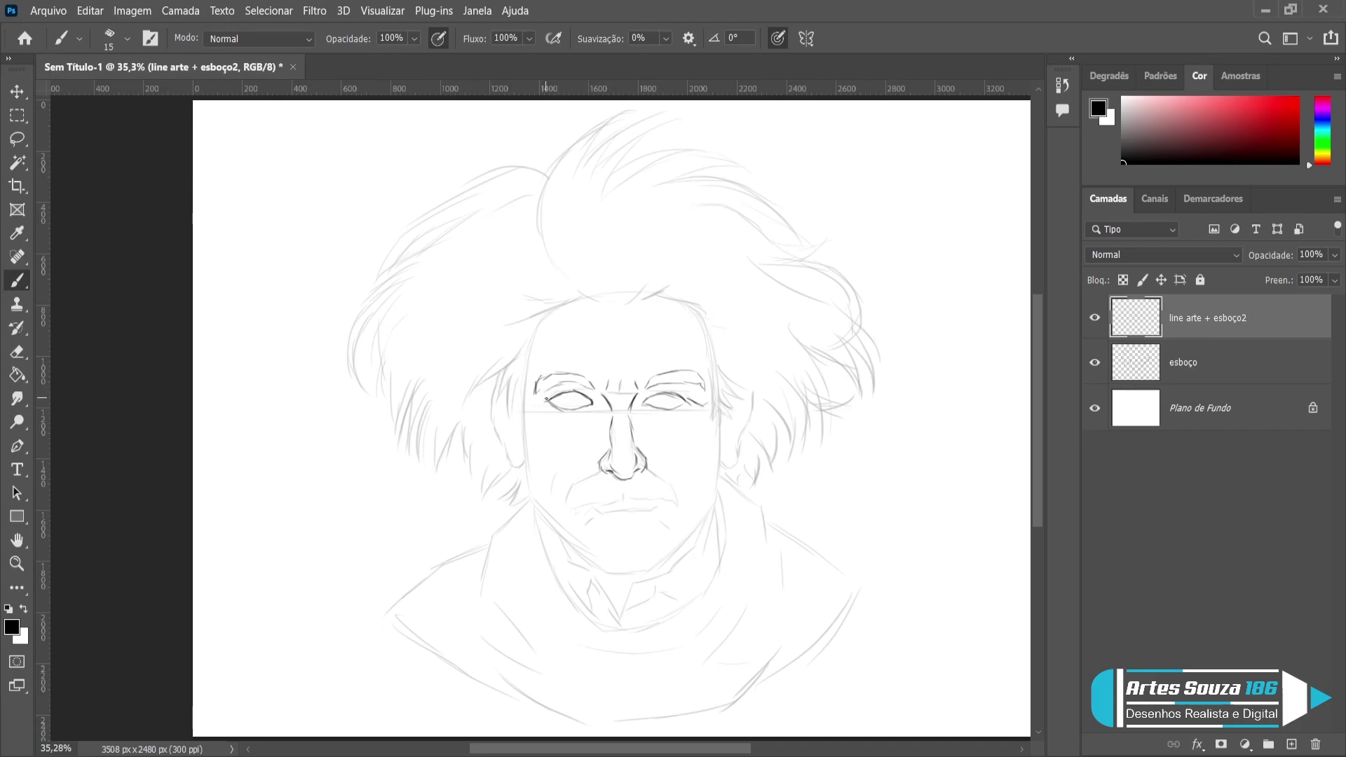
Add the eye-corner creases, the bags under both eyes and the upper cheek wrinkles.
{"action": "left_click_drag", "start_coordinate": [547, 399], "coordinate": [531, 401]}
{"action": "left_click_drag", "start_coordinate": [590, 427], "coordinate": [595, 420]}
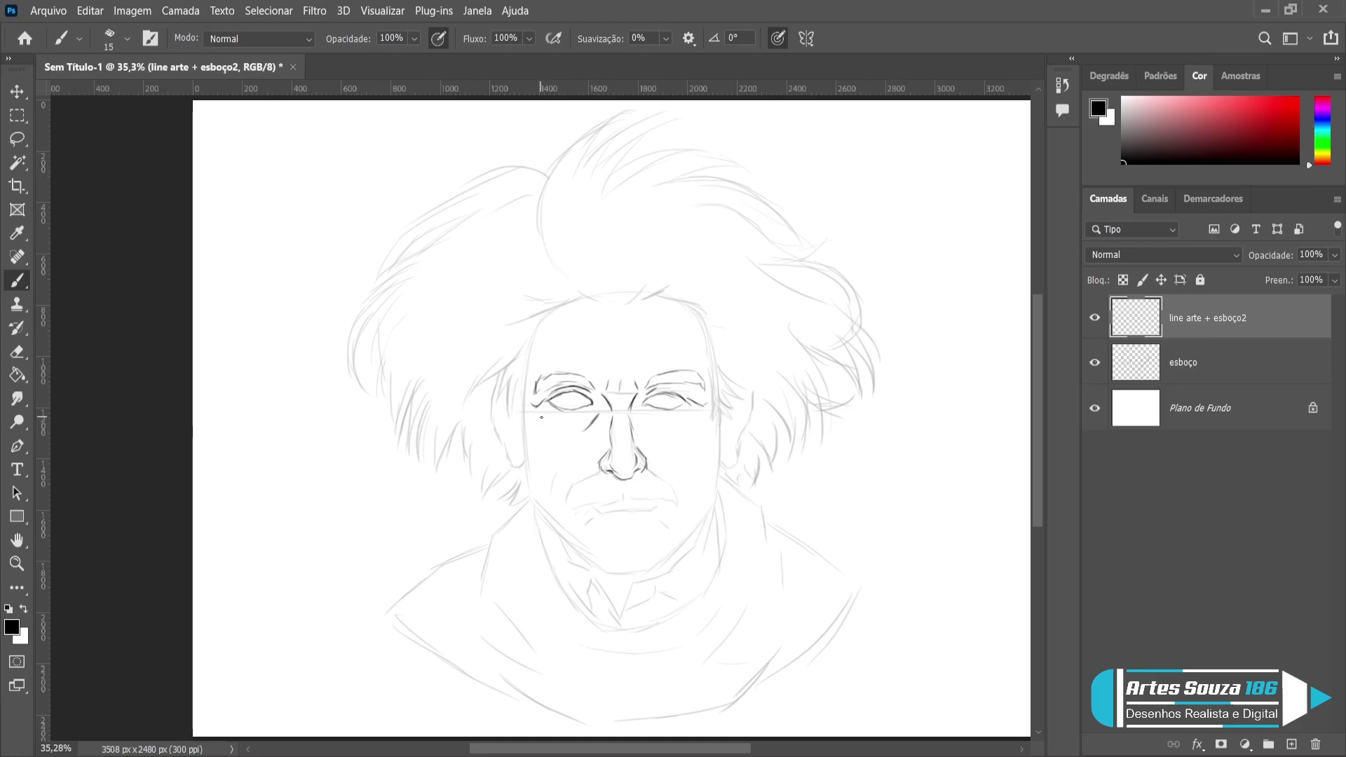
{"action": "mouse_move", "coordinate": [542, 409]}
{"action": "left_mouse_down"}
{"action": "mouse_move", "coordinate": [544, 415]}
{"action": "mouse_move", "coordinate": [587, 420]}
{"action": "mouse_move", "coordinate": [560, 437]}
{"action": "left_mouse_up"}
{"action": "left_click_drag", "start_coordinate": [639, 411], "coordinate": [652, 424]}
{"action": "left_click_drag", "start_coordinate": [550, 411], "coordinate": [559, 413]}
{"action": "left_click_drag", "start_coordinate": [568, 440], "coordinate": [531, 452]}
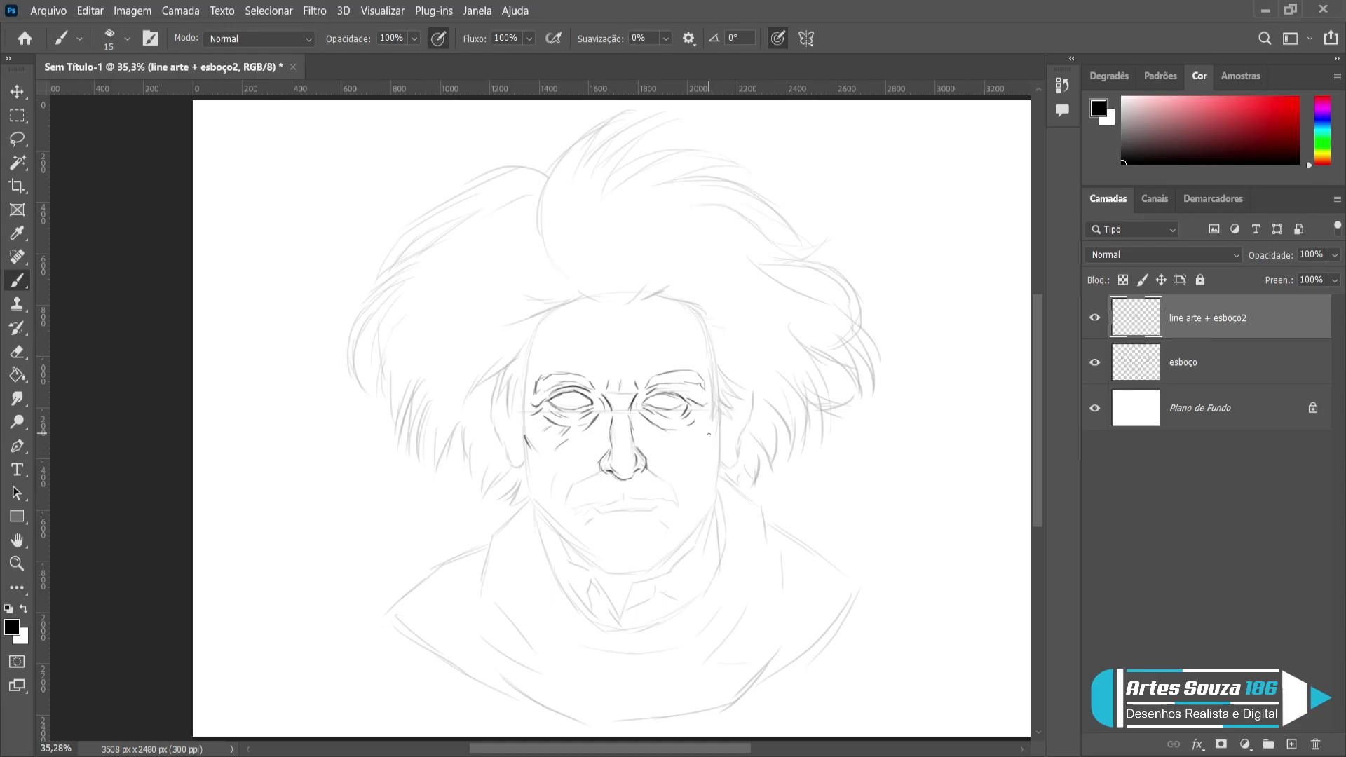
Draw the cheek lines on the right side of the face and the folds running down from both nostrils.
{"action": "left_click_drag", "start_coordinate": [711, 426], "coordinate": [691, 461]}
{"action": "left_click_drag", "start_coordinate": [603, 457], "coordinate": [578, 483]}
{"action": "left_click_drag", "start_coordinate": [644, 452], "coordinate": [661, 481]}
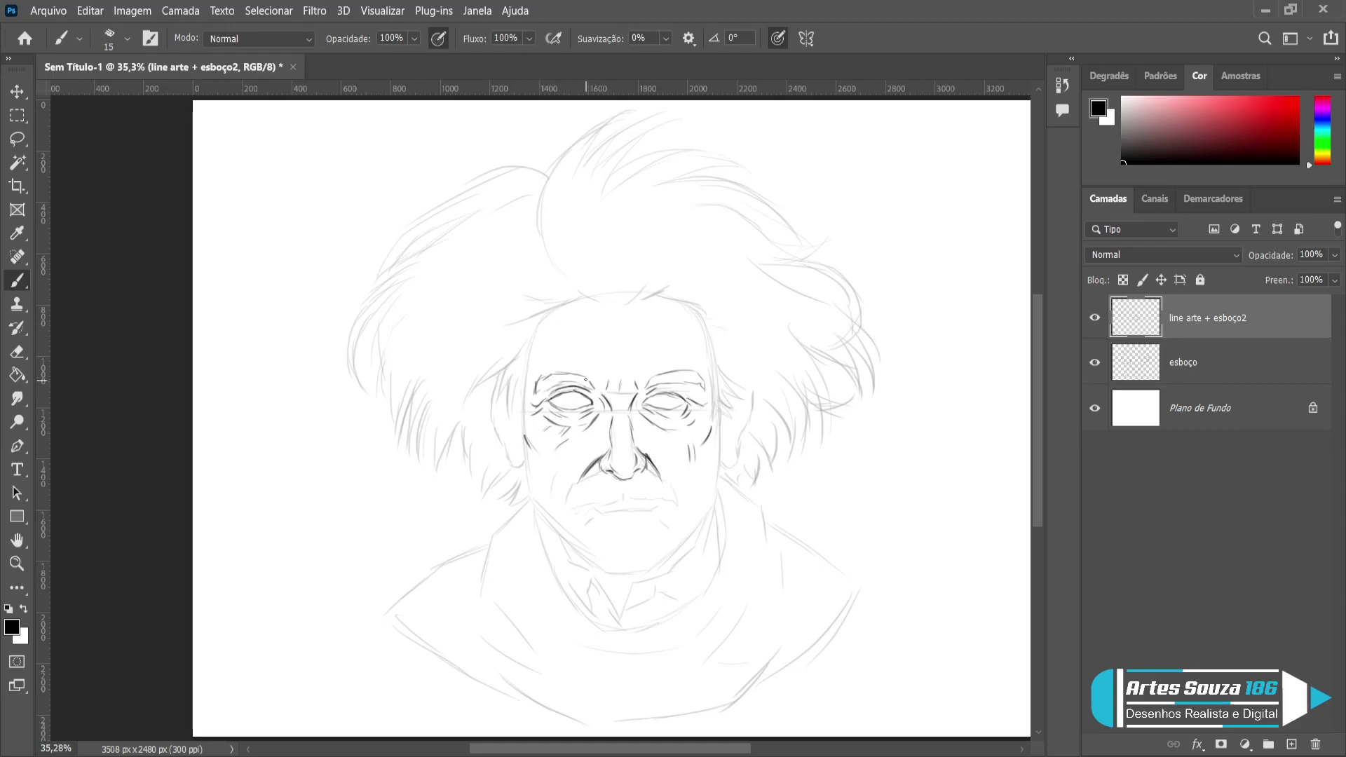
Fill both eyebrows with short hair strokes and draw the horizontal wrinkles across the forehead.
{"action": "mouse_move", "coordinate": [573, 376]}
{"action": "left_mouse_down"}
{"action": "mouse_move", "coordinate": [585, 384]}
{"action": "mouse_move", "coordinate": [541, 381]}
{"action": "left_mouse_up"}
{"action": "mouse_move", "coordinate": [660, 382]}
{"action": "left_mouse_down"}
{"action": "mouse_move", "coordinate": [650, 379]}
{"action": "mouse_move", "coordinate": [699, 374]}
{"action": "left_mouse_up"}
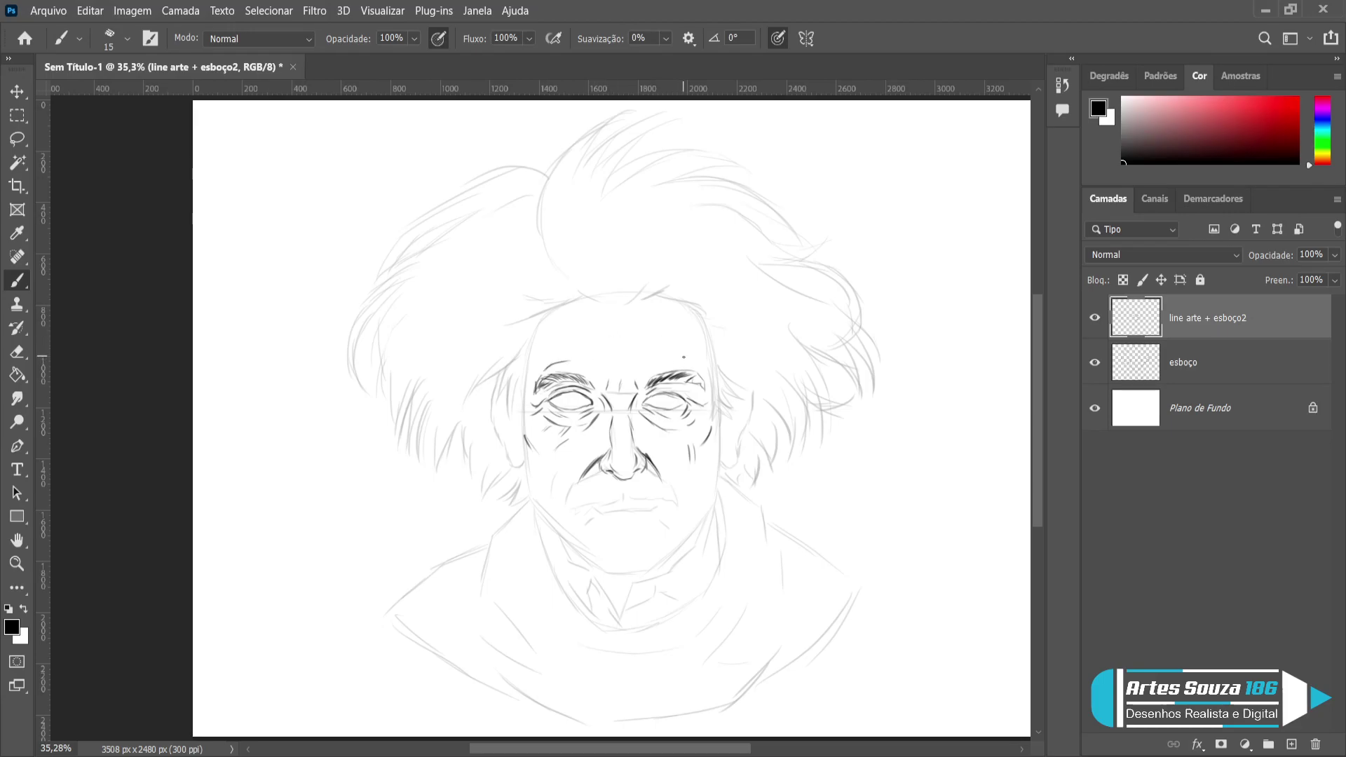
{"action": "left_click_drag", "start_coordinate": [669, 357], "coordinate": [700, 367]}
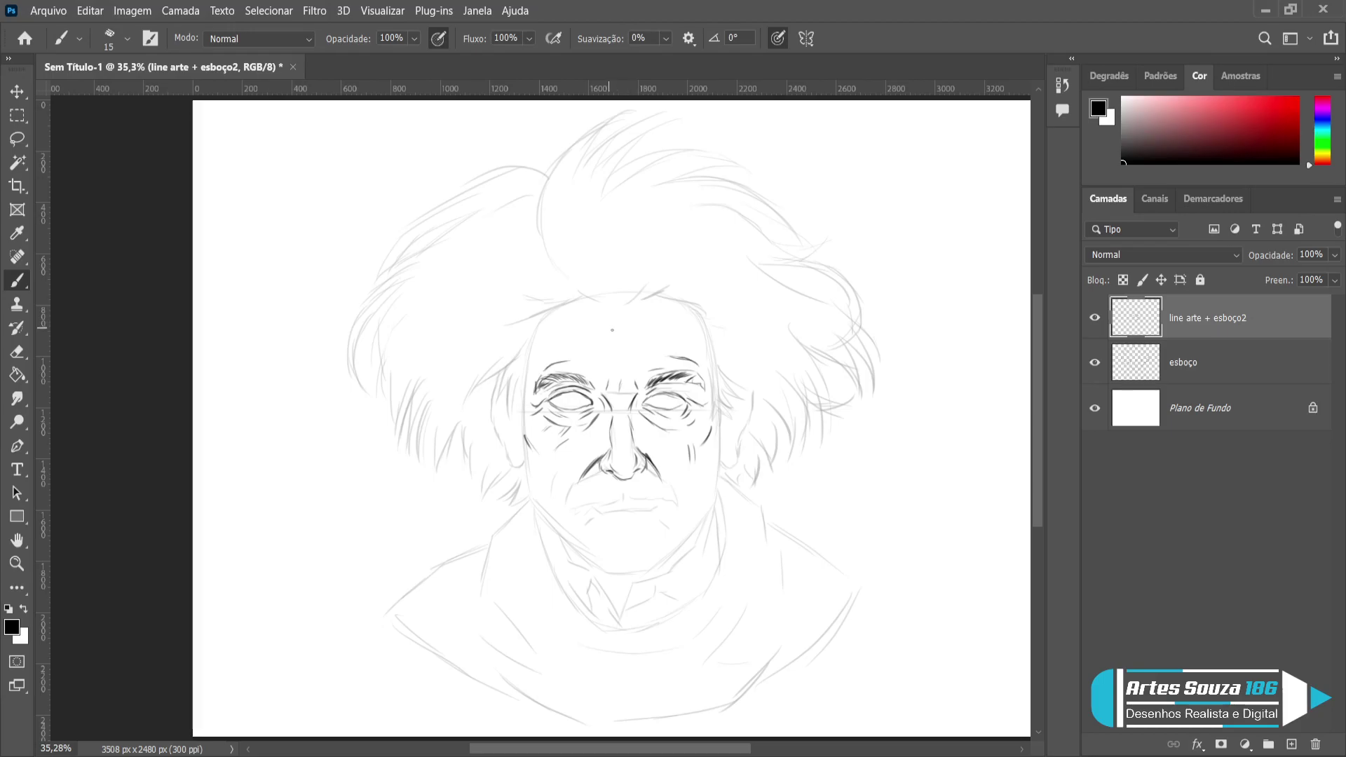
{"action": "left_click_drag", "start_coordinate": [594, 359], "coordinate": [670, 349]}
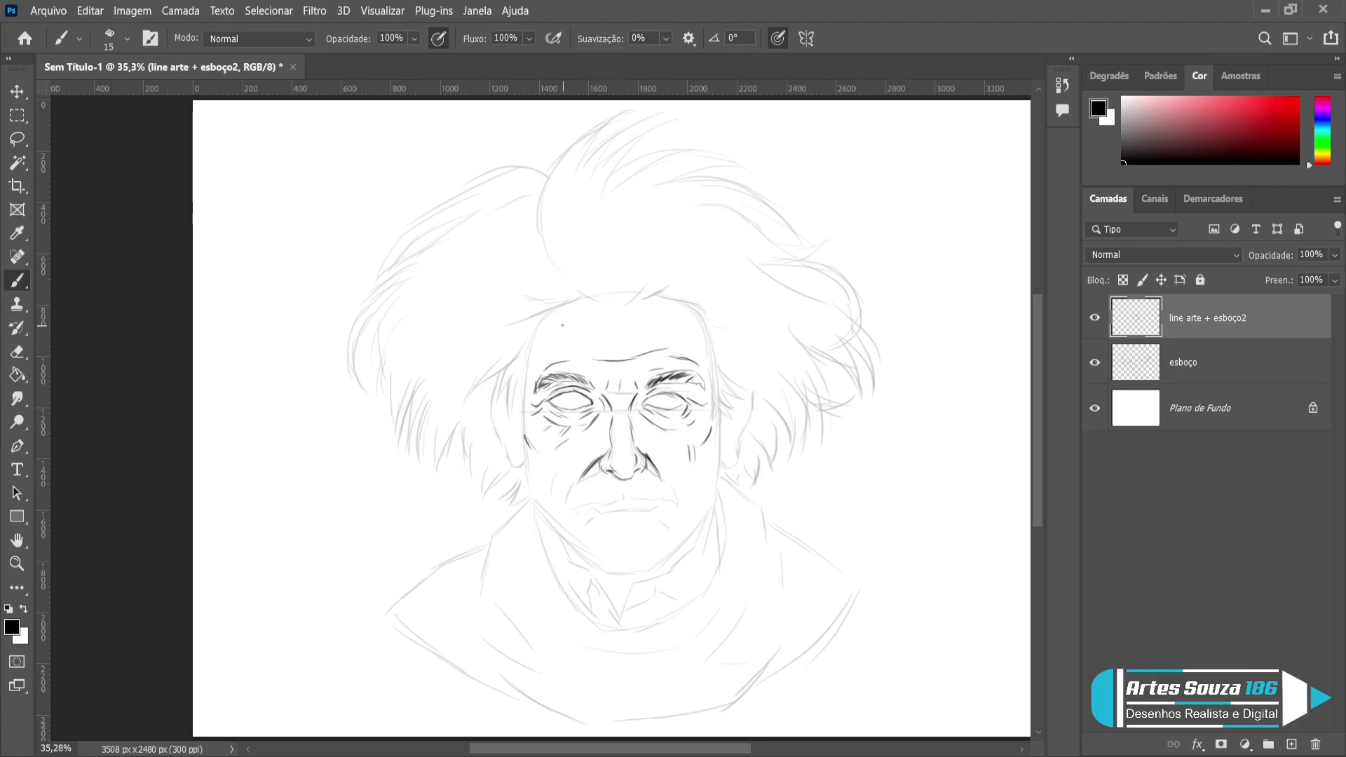
{"action": "left_click_drag", "start_coordinate": [545, 351], "coordinate": [561, 343]}
{"action": "left_click_drag", "start_coordinate": [581, 342], "coordinate": [664, 339]}
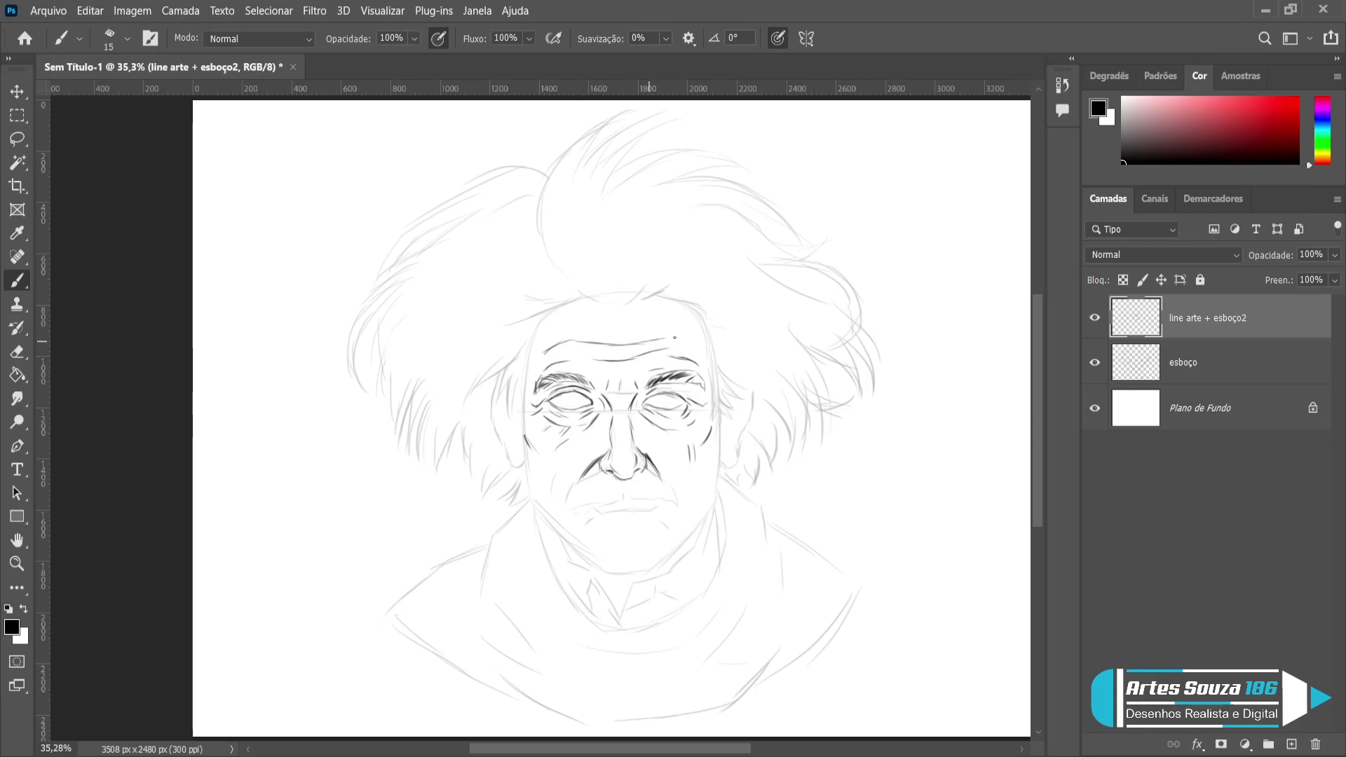
{"action": "mouse_move", "coordinate": [540, 341]}
{"action": "left_mouse_down"}
{"action": "mouse_move", "coordinate": [584, 323]}
{"action": "mouse_move", "coordinate": [679, 321]}
{"action": "mouse_move", "coordinate": [702, 336]}
{"action": "left_mouse_up"}
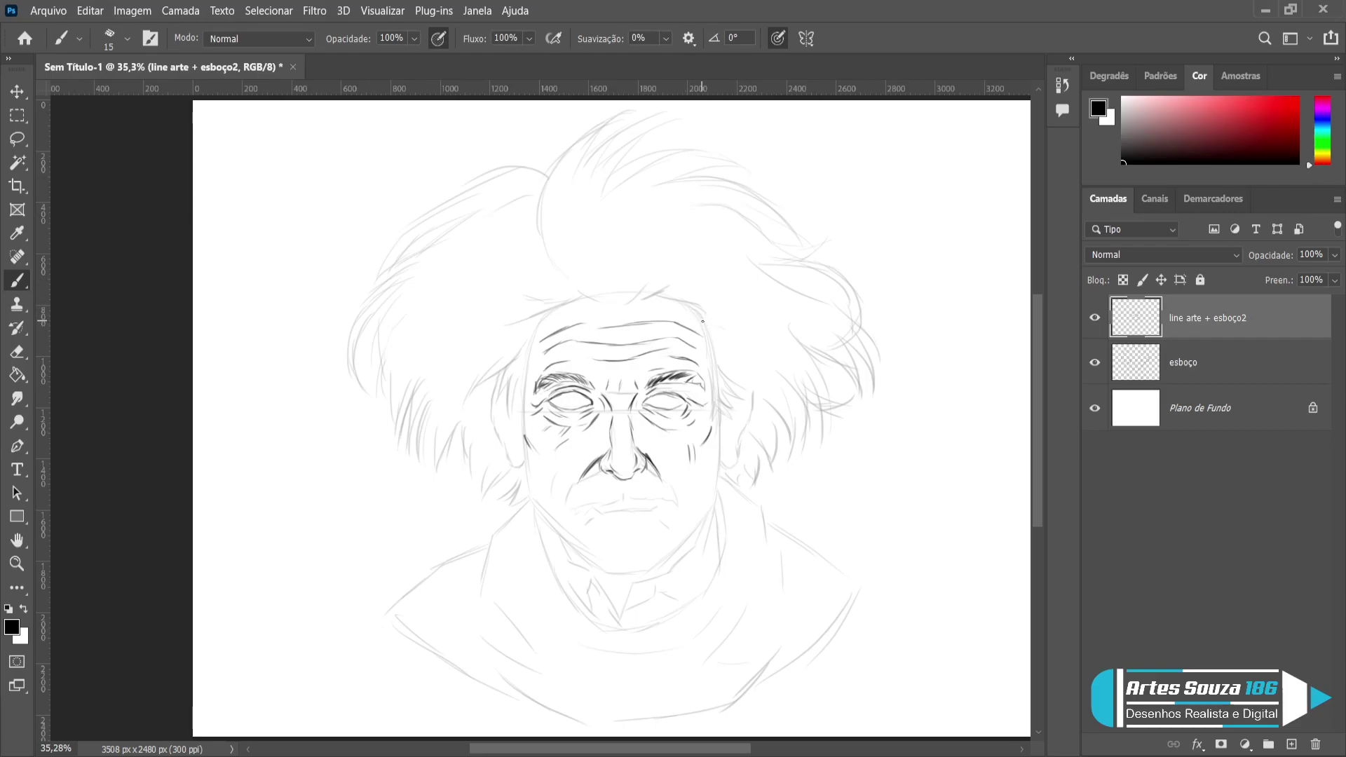
Ink the right temple hairline and the sideburn hairs in front of the right ear.
{"action": "left_click_drag", "start_coordinate": [696, 307], "coordinate": [713, 332]}
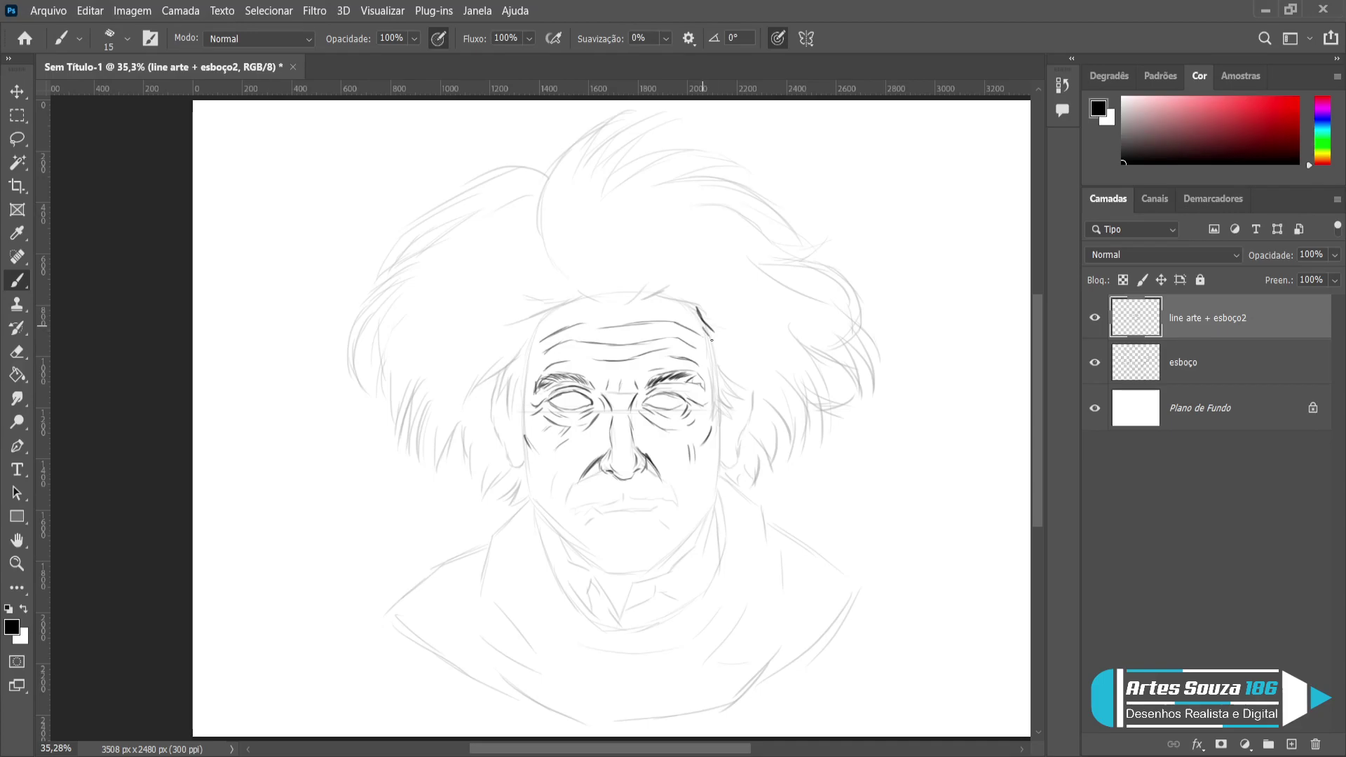
{"action": "mouse_move", "coordinate": [706, 342]}
{"action": "left_mouse_down"}
{"action": "mouse_move", "coordinate": [721, 400]}
{"action": "mouse_move", "coordinate": [707, 375]}
{"action": "mouse_move", "coordinate": [719, 403]}
{"action": "mouse_move", "coordinate": [714, 394]}
{"action": "mouse_move", "coordinate": [710, 422]}
{"action": "mouse_move", "coordinate": [734, 394]}
{"action": "left_mouse_up"}
{"action": "mouse_move", "coordinate": [718, 390]}
{"action": "left_mouse_down"}
{"action": "mouse_move", "coordinate": [741, 368]}
{"action": "mouse_move", "coordinate": [761, 396]}
{"action": "left_mouse_up"}
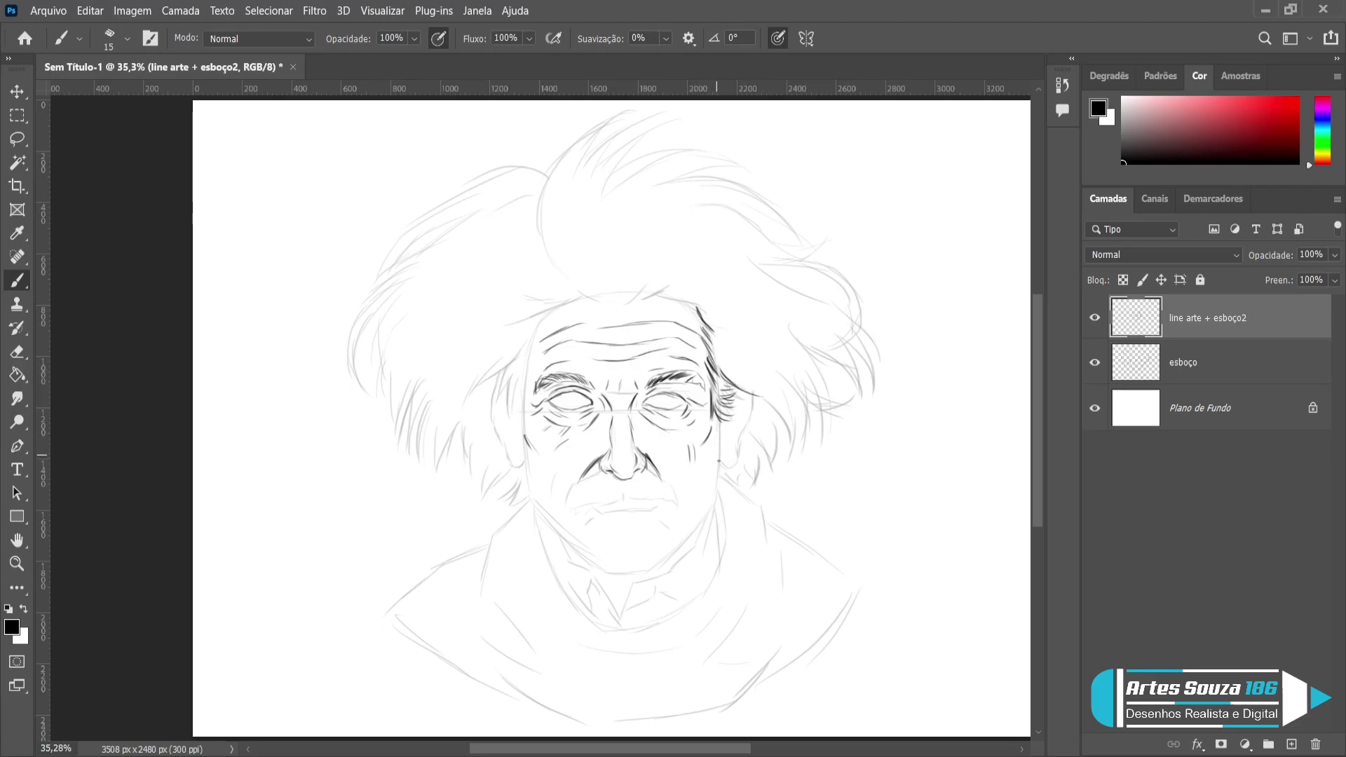
{"action": "left_click_drag", "start_coordinate": [753, 397], "coordinate": [734, 452]}
{"action": "key", "text": "ctrl+z"}
{"action": "key", "text": "ctrl+z"}
Ink the outer edge of the right ear and trace the face contour along both jaws and the chin.
{"action": "mouse_move", "coordinate": [751, 418]}
{"action": "left_mouse_down"}
{"action": "mouse_move", "coordinate": [717, 464]}
{"action": "mouse_move", "coordinate": [712, 508]}
{"action": "left_mouse_up"}
{"action": "mouse_move", "coordinate": [518, 410]}
{"action": "left_mouse_down"}
{"action": "mouse_move", "coordinate": [532, 507]}
{"action": "mouse_move", "coordinate": [580, 551]}
{"action": "mouse_move", "coordinate": [548, 537]}
{"action": "mouse_move", "coordinate": [607, 575]}
{"action": "left_mouse_up"}
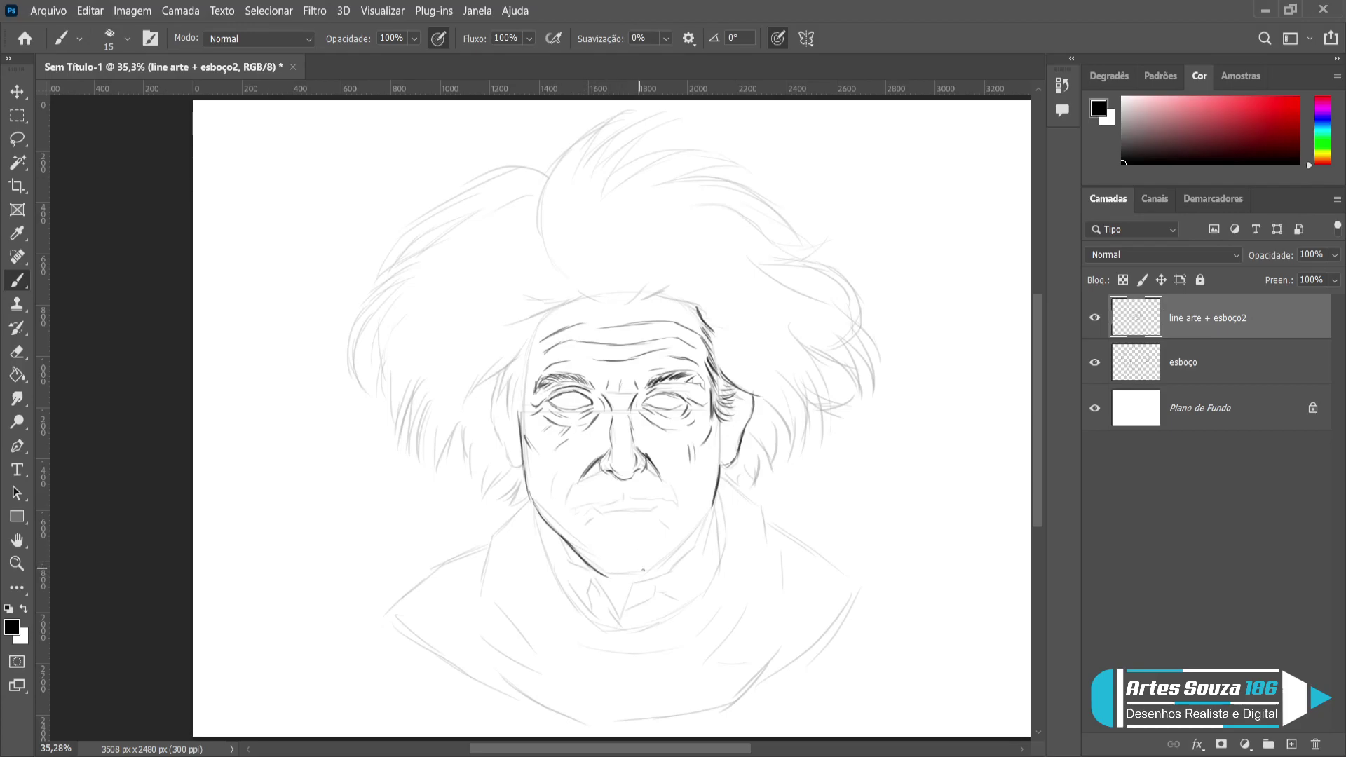
{"action": "mouse_move", "coordinate": [709, 510]}
{"action": "left_mouse_down"}
{"action": "mouse_move", "coordinate": [656, 573]}
{"action": "mouse_move", "coordinate": [601, 567]}
{"action": "mouse_move", "coordinate": [643, 577]}
{"action": "mouse_move", "coordinate": [671, 562]}
{"action": "left_mouse_up"}
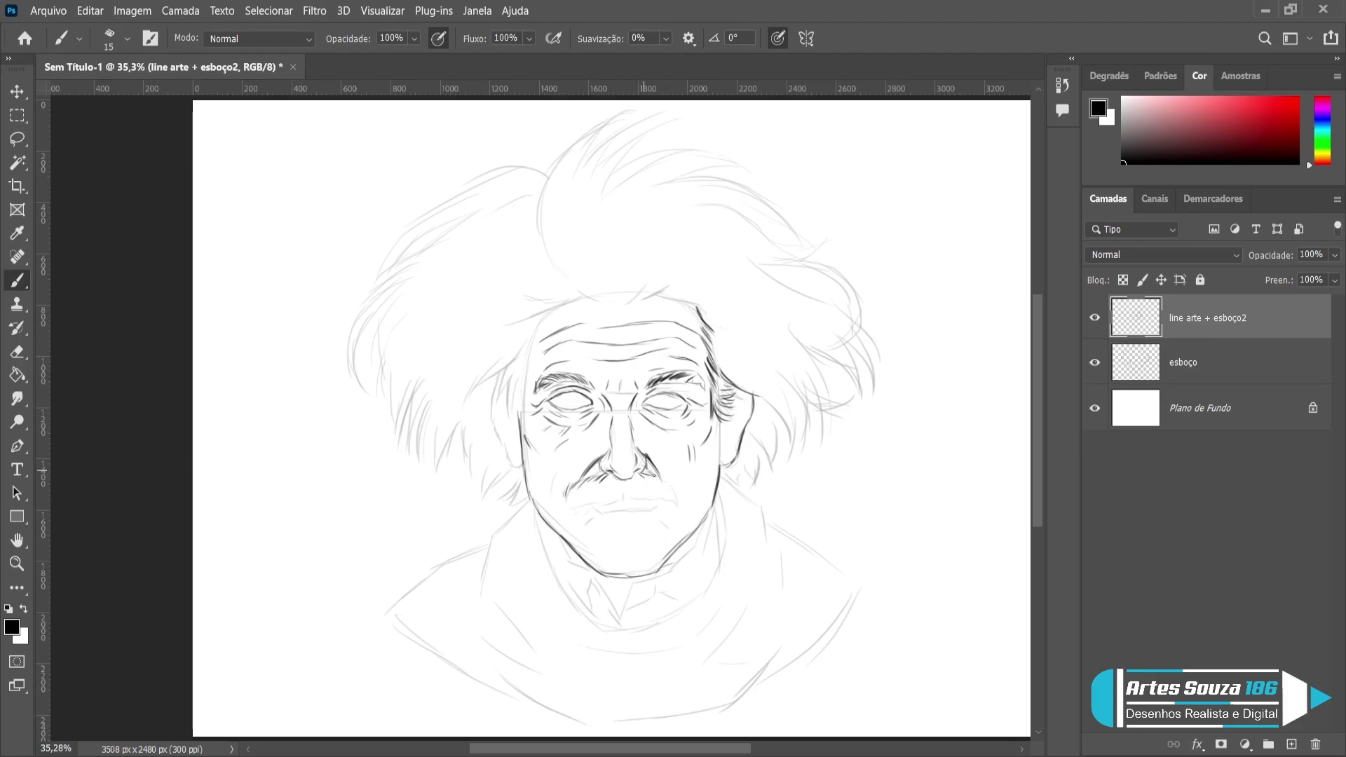
Draw the moustache with short hair strokes and ink the lips beneath it.
{"action": "left_click_drag", "start_coordinate": [650, 474], "coordinate": [671, 488]}
{"action": "left_click_drag", "start_coordinate": [673, 507], "coordinate": [677, 485]}
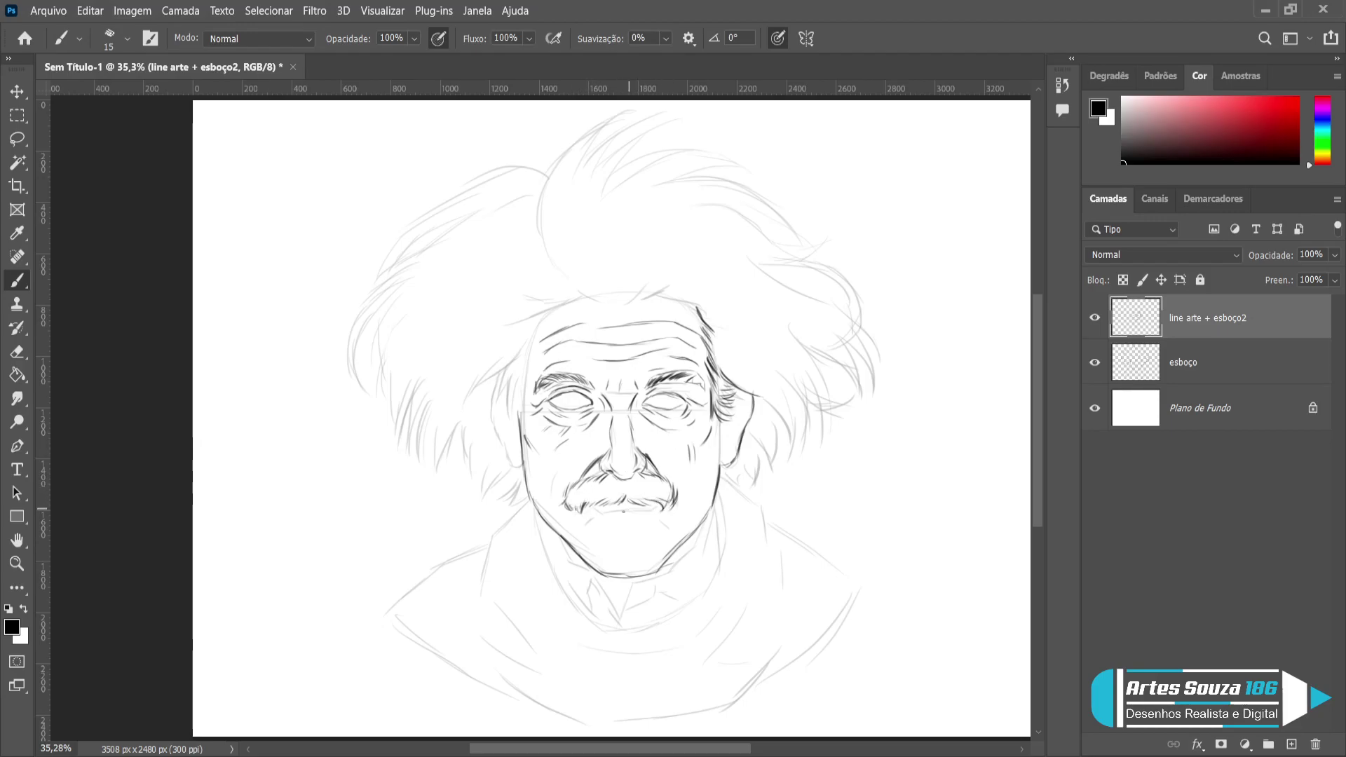
{"action": "left_click_drag", "start_coordinate": [594, 507], "coordinate": [648, 512]}
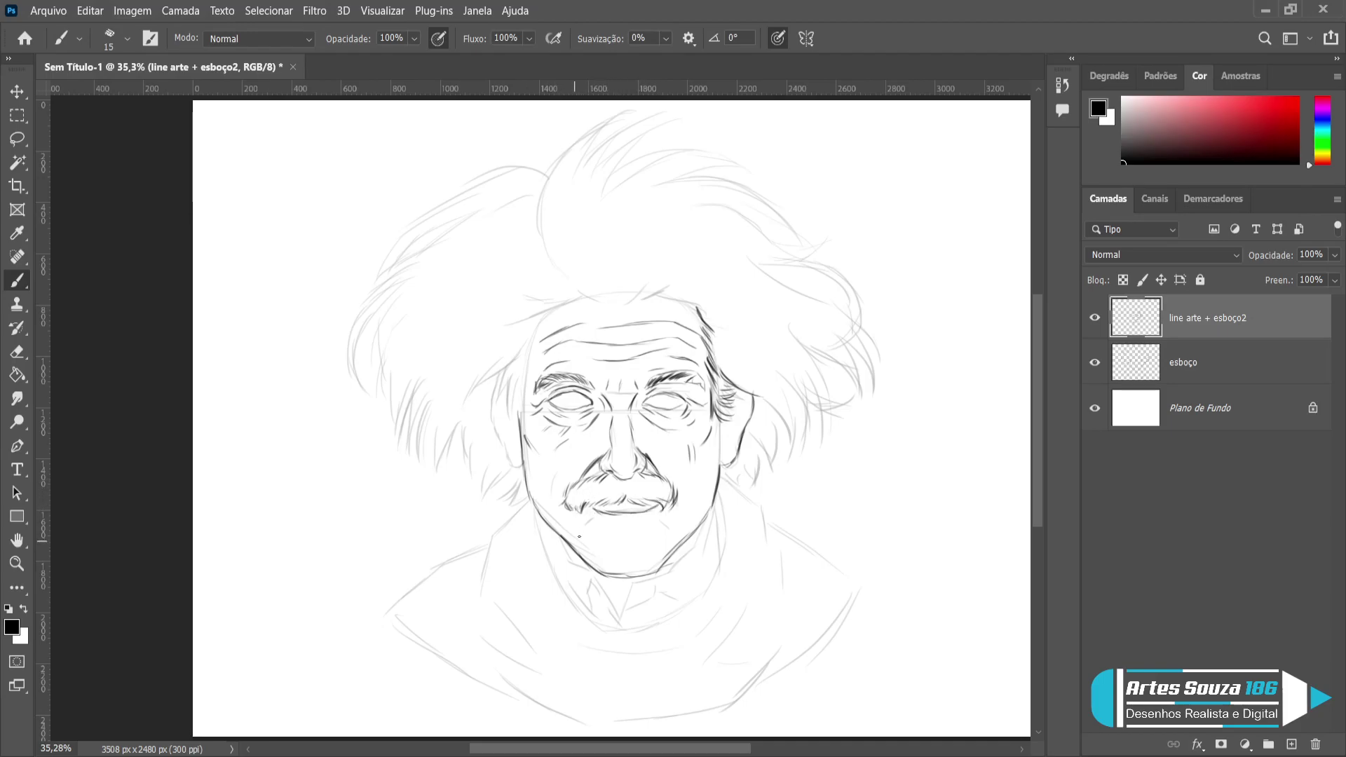
Add the folds beside the mouth, the chin creases and the long wrinkles down both cheeks.
{"action": "left_click_drag", "start_coordinate": [578, 515], "coordinate": [574, 528]}
{"action": "left_click_drag", "start_coordinate": [669, 509], "coordinate": [673, 534]}
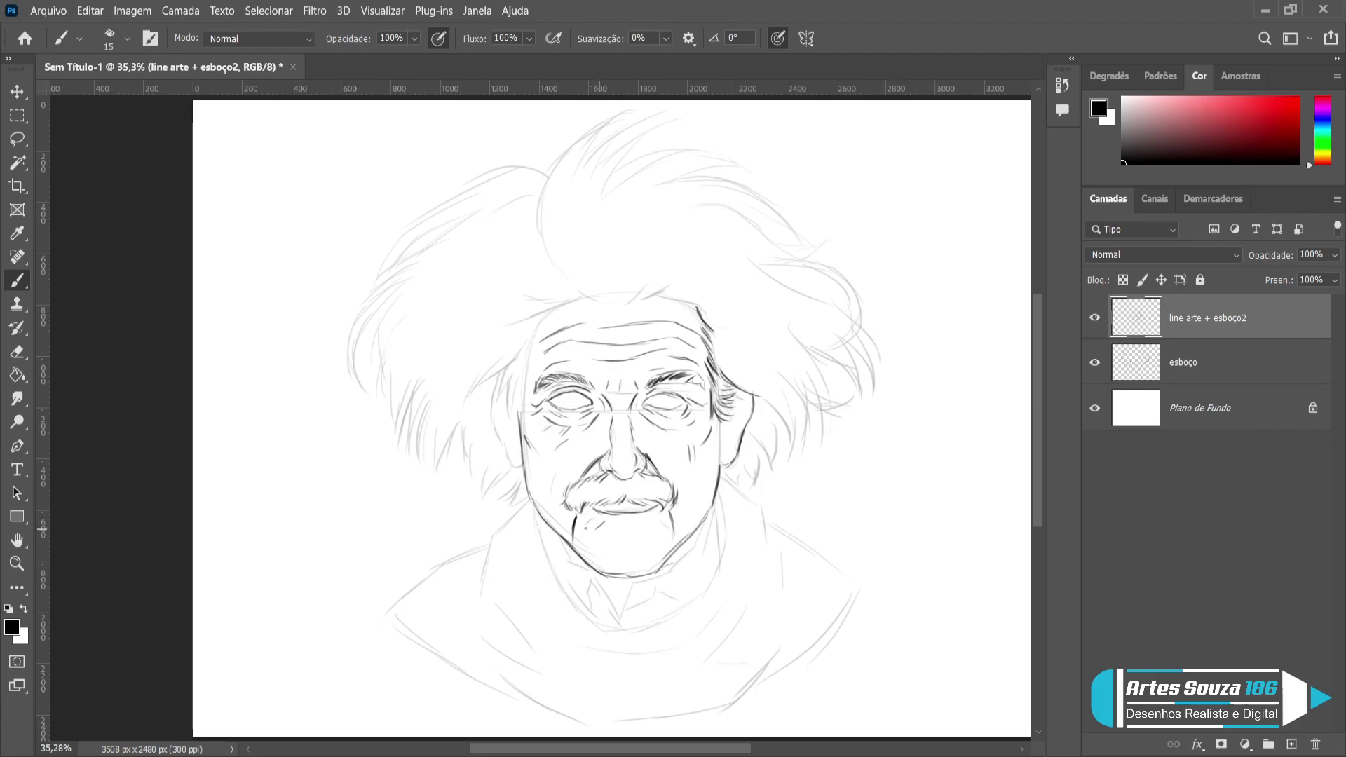
{"action": "left_click_drag", "start_coordinate": [641, 521], "coordinate": [654, 527]}
{"action": "left_click_drag", "start_coordinate": [613, 568], "coordinate": [629, 566]}
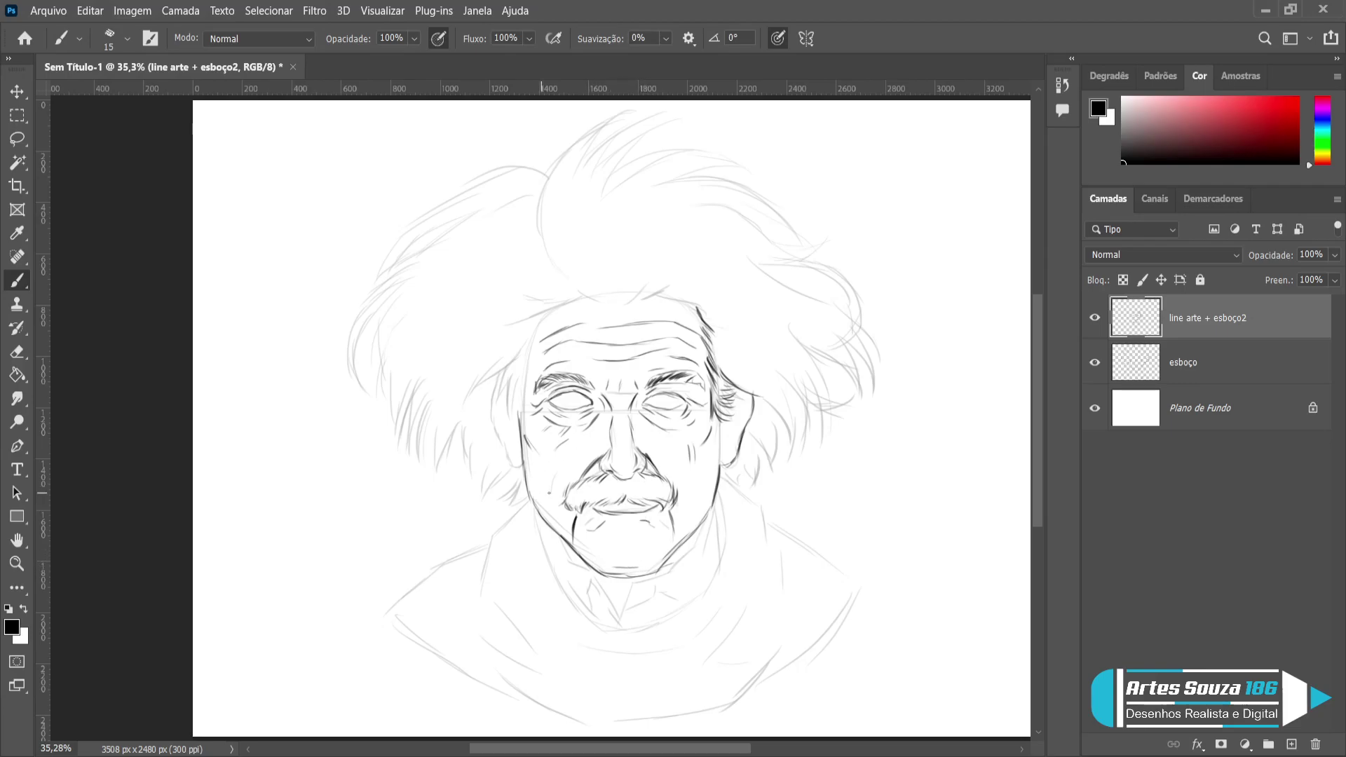
{"action": "left_click_drag", "start_coordinate": [551, 492], "coordinate": [564, 544]}
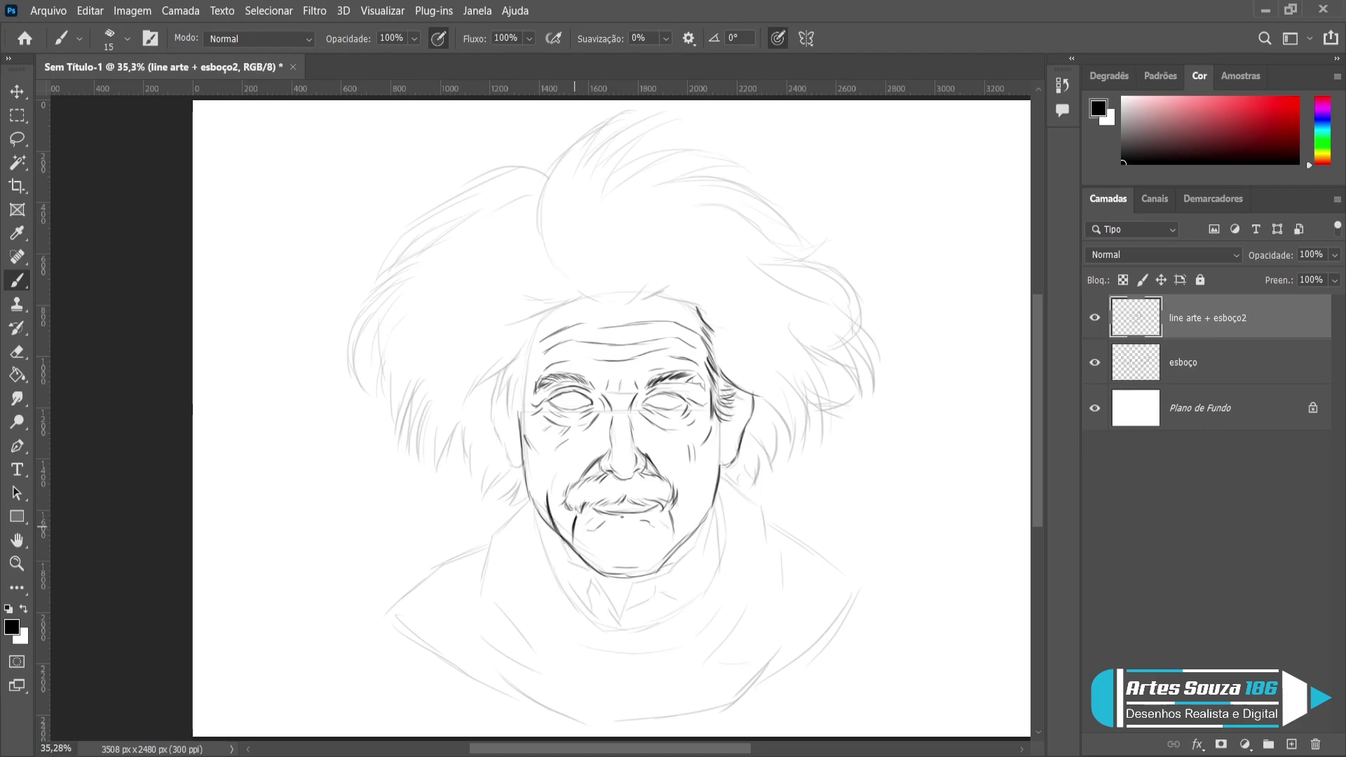
{"action": "mouse_move", "coordinate": [691, 467]}
{"action": "left_mouse_down"}
{"action": "mouse_move", "coordinate": [696, 517]}
{"action": "mouse_move", "coordinate": [682, 538]}
{"action": "left_mouse_up"}
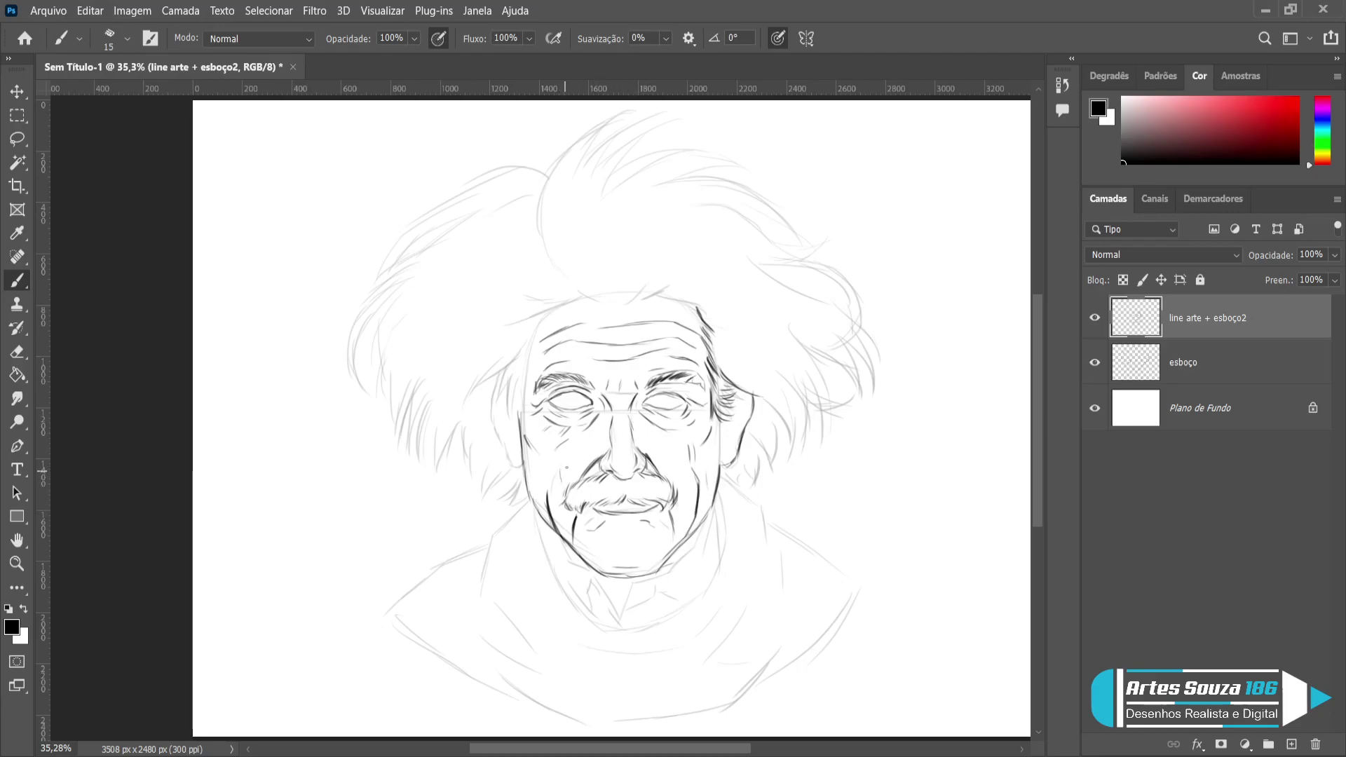
{"action": "left_click_drag", "start_coordinate": [537, 455], "coordinate": [535, 474]}
Draw the right ear's inner line and the left ear, and ink the hair strands along the forehead hairline.
{"action": "mouse_move", "coordinate": [732, 400]}
{"action": "left_mouse_down"}
{"action": "mouse_move", "coordinate": [723, 435]}
{"action": "mouse_move", "coordinate": [747, 414]}
{"action": "mouse_move", "coordinate": [733, 442]}
{"action": "left_mouse_up"}
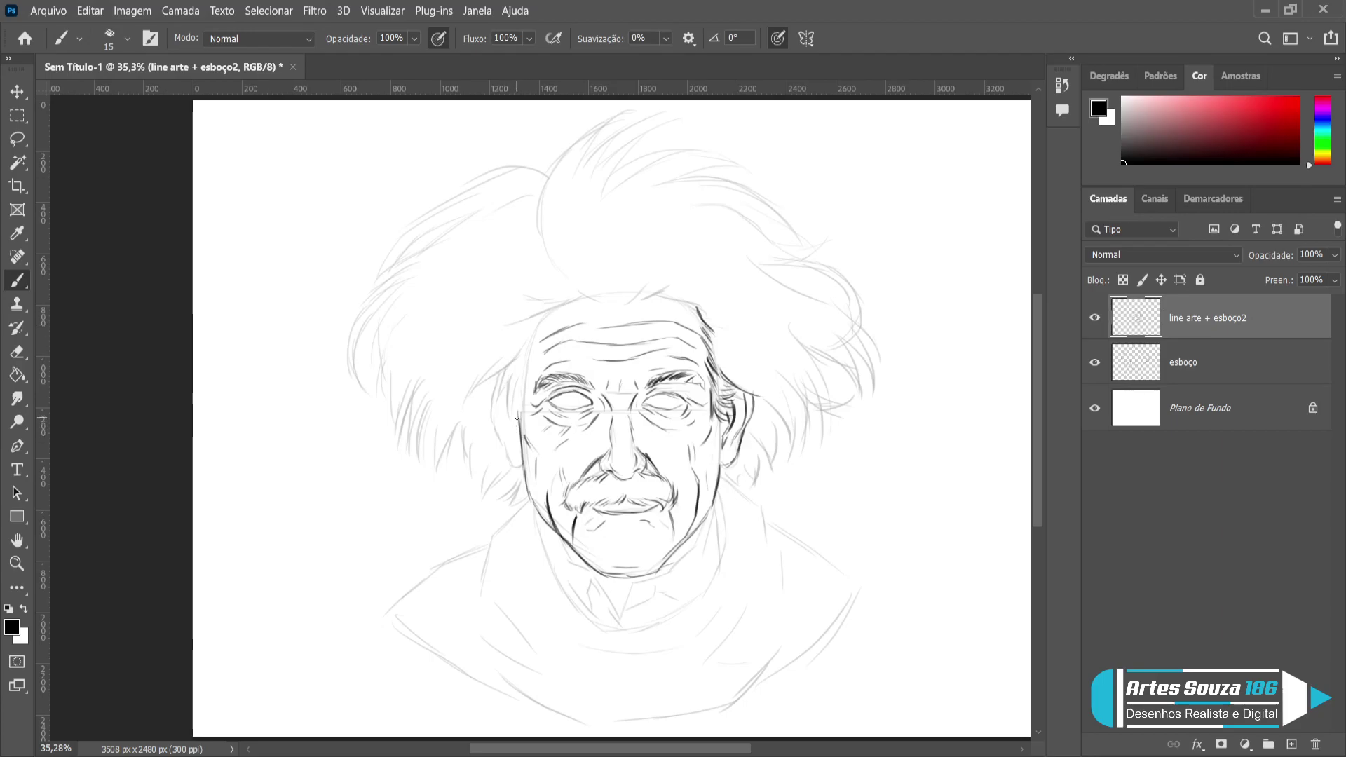
{"action": "left_click_drag", "start_coordinate": [510, 425], "coordinate": [511, 413]}
{"action": "mouse_move", "coordinate": [497, 375]}
{"action": "left_mouse_down"}
{"action": "mouse_move", "coordinate": [488, 413]}
{"action": "mouse_move", "coordinate": [518, 467]}
{"action": "mouse_move", "coordinate": [499, 387]}
{"action": "mouse_move", "coordinate": [515, 429]}
{"action": "left_mouse_up"}
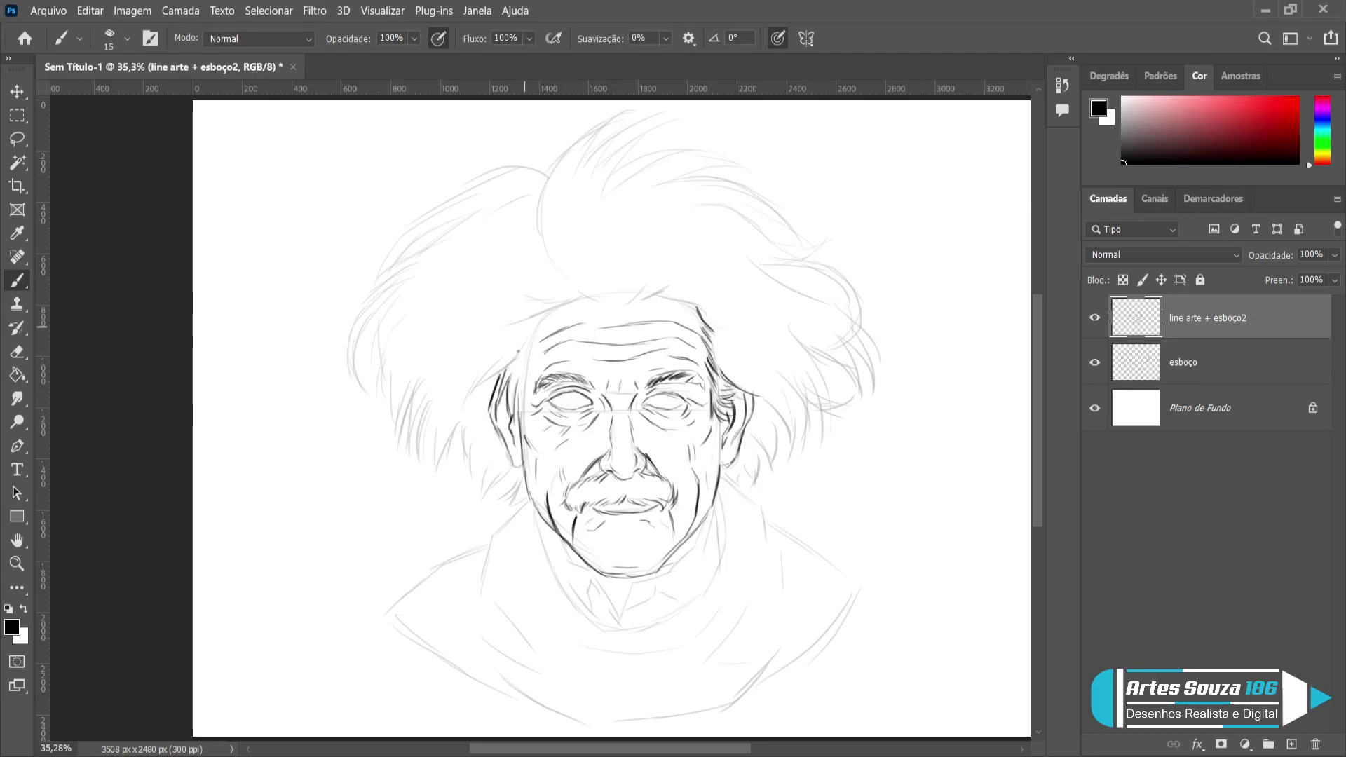
{"action": "mouse_move", "coordinate": [519, 362]}
{"action": "left_mouse_down"}
{"action": "mouse_move", "coordinate": [541, 330]}
{"action": "mouse_move", "coordinate": [531, 323]}
{"action": "mouse_move", "coordinate": [561, 306]}
{"action": "mouse_move", "coordinate": [509, 291]}
{"action": "mouse_move", "coordinate": [516, 302]}
{"action": "mouse_move", "coordinate": [607, 303]}
{"action": "left_mouse_up"}
{"action": "mouse_move", "coordinate": [623, 293]}
{"action": "left_mouse_down"}
{"action": "mouse_move", "coordinate": [673, 281]}
{"action": "mouse_move", "coordinate": [647, 293]}
{"action": "mouse_move", "coordinate": [660, 296]}
{"action": "mouse_move", "coordinate": [648, 296]}
{"action": "mouse_move", "coordinate": [669, 281]}
{"action": "mouse_move", "coordinate": [656, 294]}
{"action": "mouse_move", "coordinate": [686, 290]}
{"action": "left_mouse_up"}
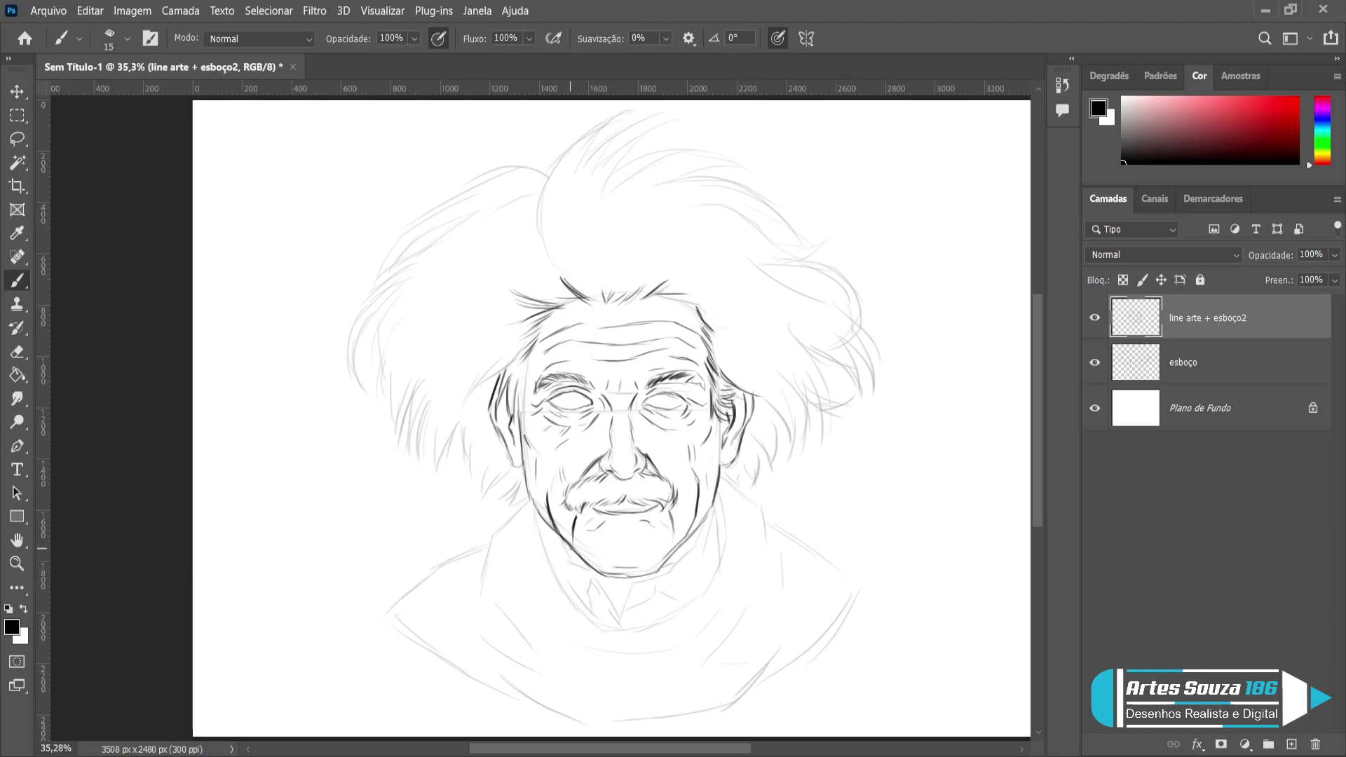
Ink the shirt collar and the curved sweater neckline, filling dark shadows at both sides of the neck.
{"action": "mouse_move", "coordinate": [568, 560]}
{"action": "left_mouse_down"}
{"action": "mouse_move", "coordinate": [561, 536]}
{"action": "mouse_move", "coordinate": [623, 631]}
{"action": "left_mouse_up"}
{"action": "mouse_move", "coordinate": [634, 584]}
{"action": "left_mouse_down"}
{"action": "mouse_move", "coordinate": [618, 618]}
{"action": "mouse_move", "coordinate": [705, 520]}
{"action": "left_mouse_up"}
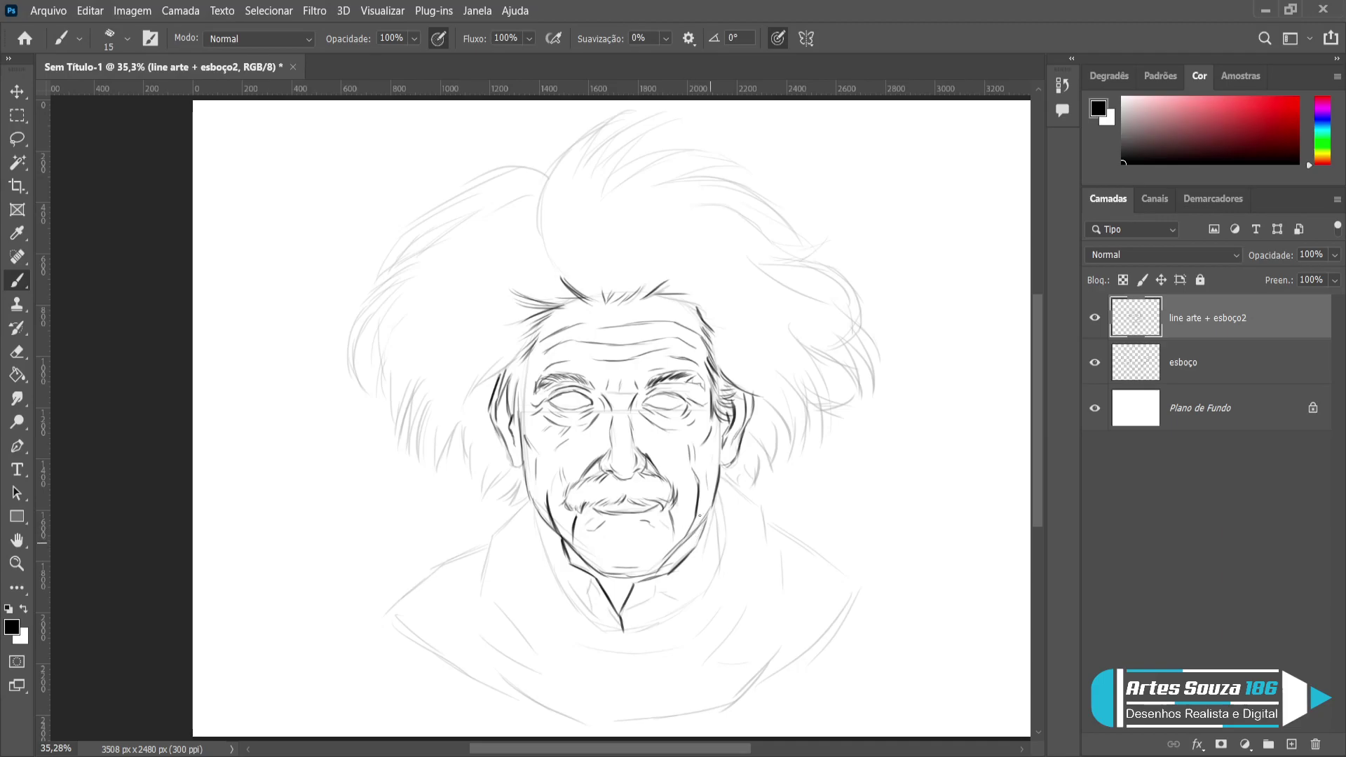
{"action": "left_click_drag", "start_coordinate": [714, 506], "coordinate": [727, 544]}
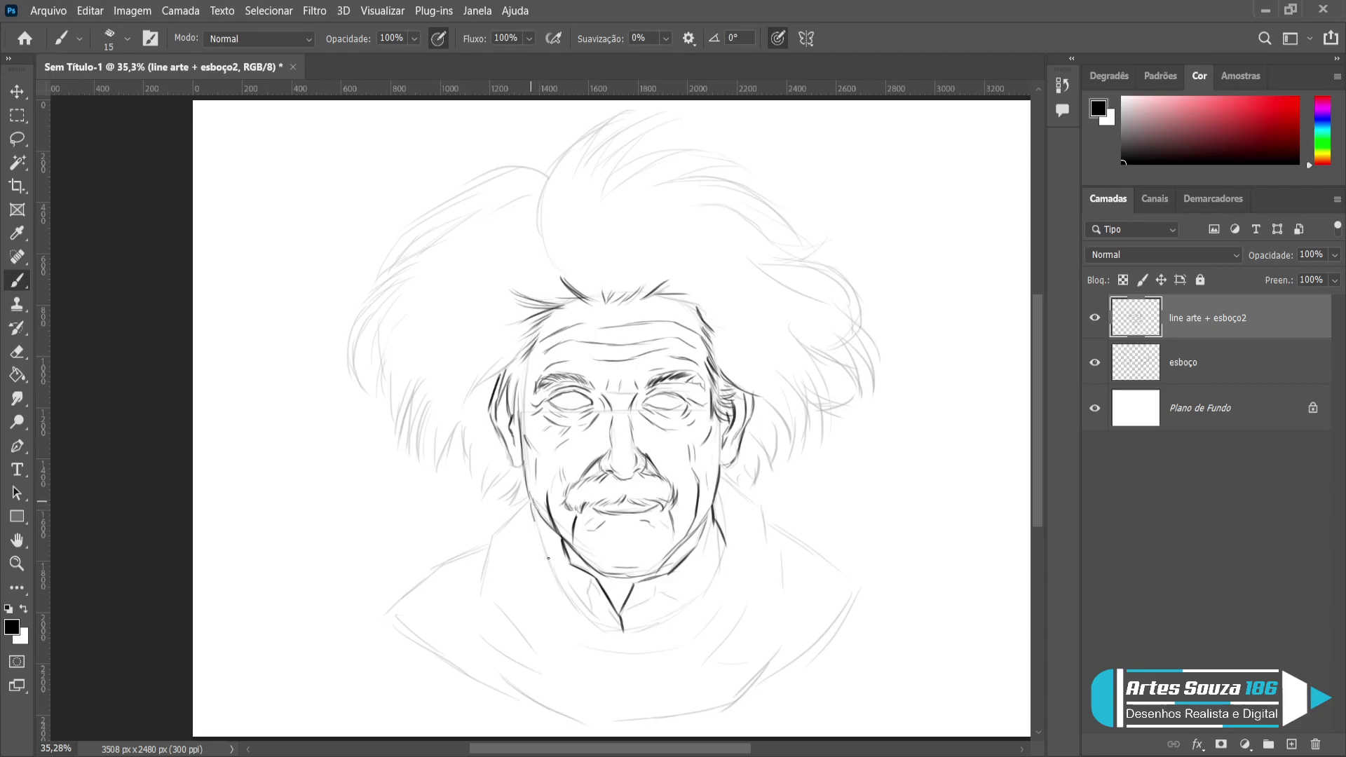
{"action": "left_click_drag", "start_coordinate": [530, 503], "coordinate": [551, 567]}
{"action": "mouse_move", "coordinate": [720, 491]}
{"action": "left_mouse_down"}
{"action": "mouse_move", "coordinate": [725, 543]}
{"action": "mouse_move", "coordinate": [697, 601]}
{"action": "mouse_move", "coordinate": [659, 619]}
{"action": "mouse_move", "coordinate": [626, 614]}
{"action": "left_mouse_up"}
{"action": "mouse_move", "coordinate": [550, 570]}
{"action": "left_mouse_down"}
{"action": "mouse_move", "coordinate": [609, 635]}
{"action": "mouse_move", "coordinate": [582, 601]}
{"action": "mouse_move", "coordinate": [639, 634]}
{"action": "left_mouse_up"}
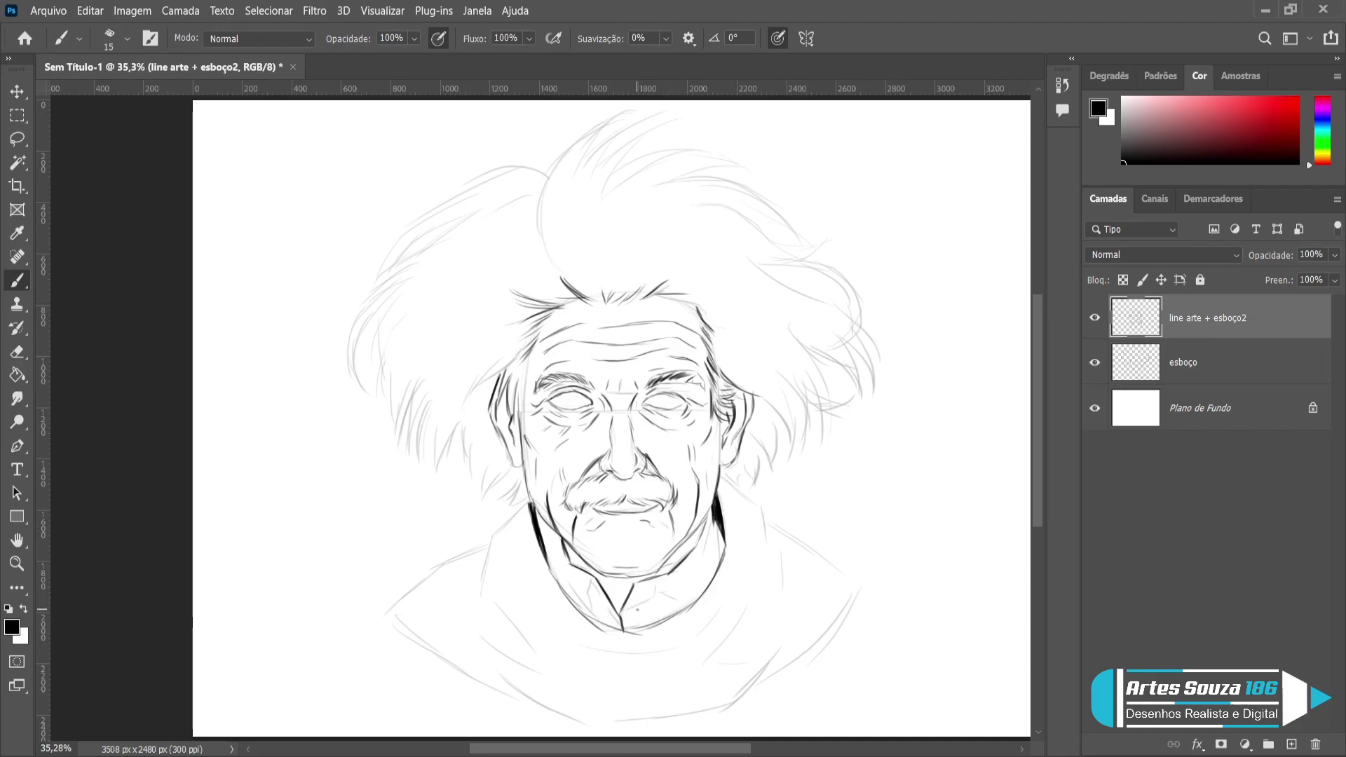
Add the fold and shadow lines inside both halves of the shirt collar.
{"action": "mouse_move", "coordinate": [628, 629]}
{"action": "left_mouse_down"}
{"action": "mouse_move", "coordinate": [660, 583]}
{"action": "mouse_move", "coordinate": [668, 614]}
{"action": "mouse_move", "coordinate": [681, 606]}
{"action": "left_mouse_up"}
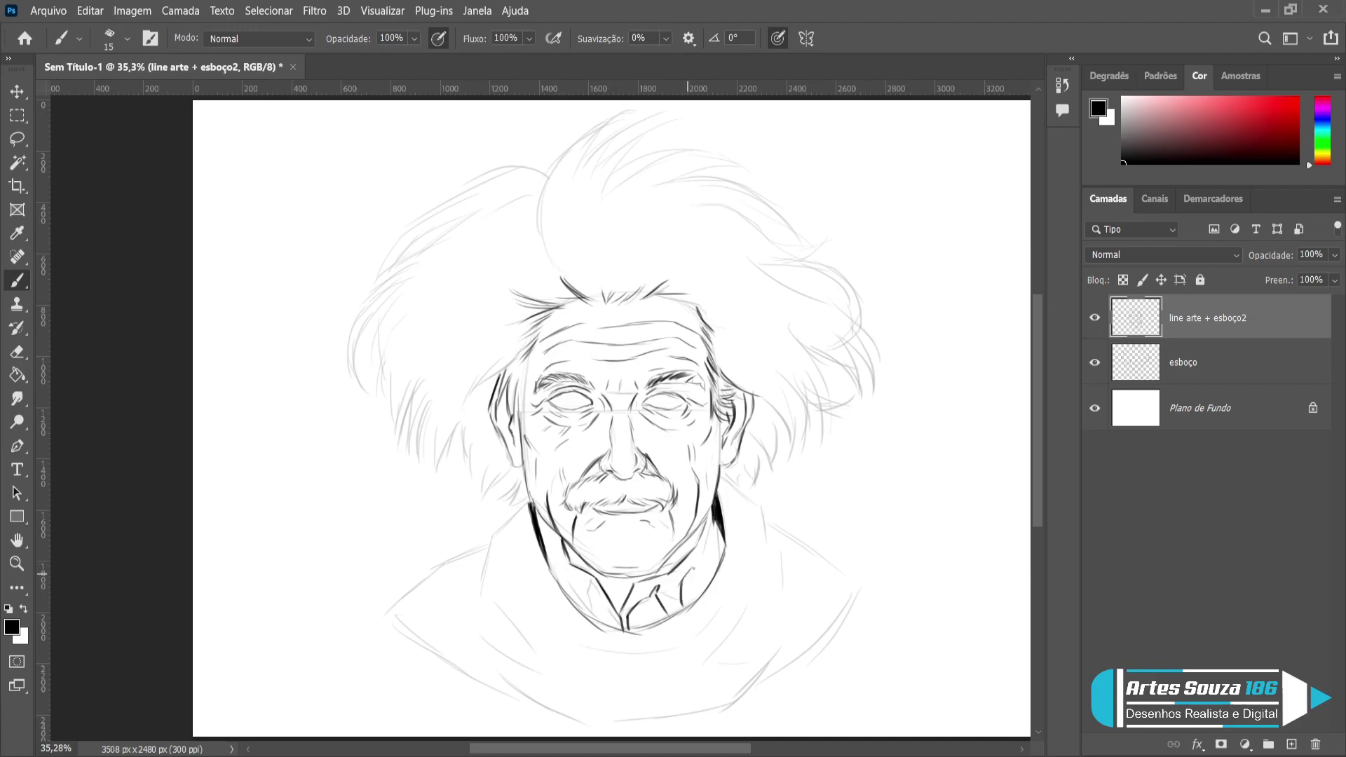
{"action": "mouse_move", "coordinate": [714, 530]}
{"action": "left_mouse_down"}
{"action": "mouse_move", "coordinate": [699, 570]}
{"action": "mouse_move", "coordinate": [716, 565]}
{"action": "left_mouse_up"}
{"action": "left_click_drag", "start_coordinate": [654, 606], "coordinate": [639, 623]}
{"action": "left_click_drag", "start_coordinate": [592, 581], "coordinate": [586, 615]}
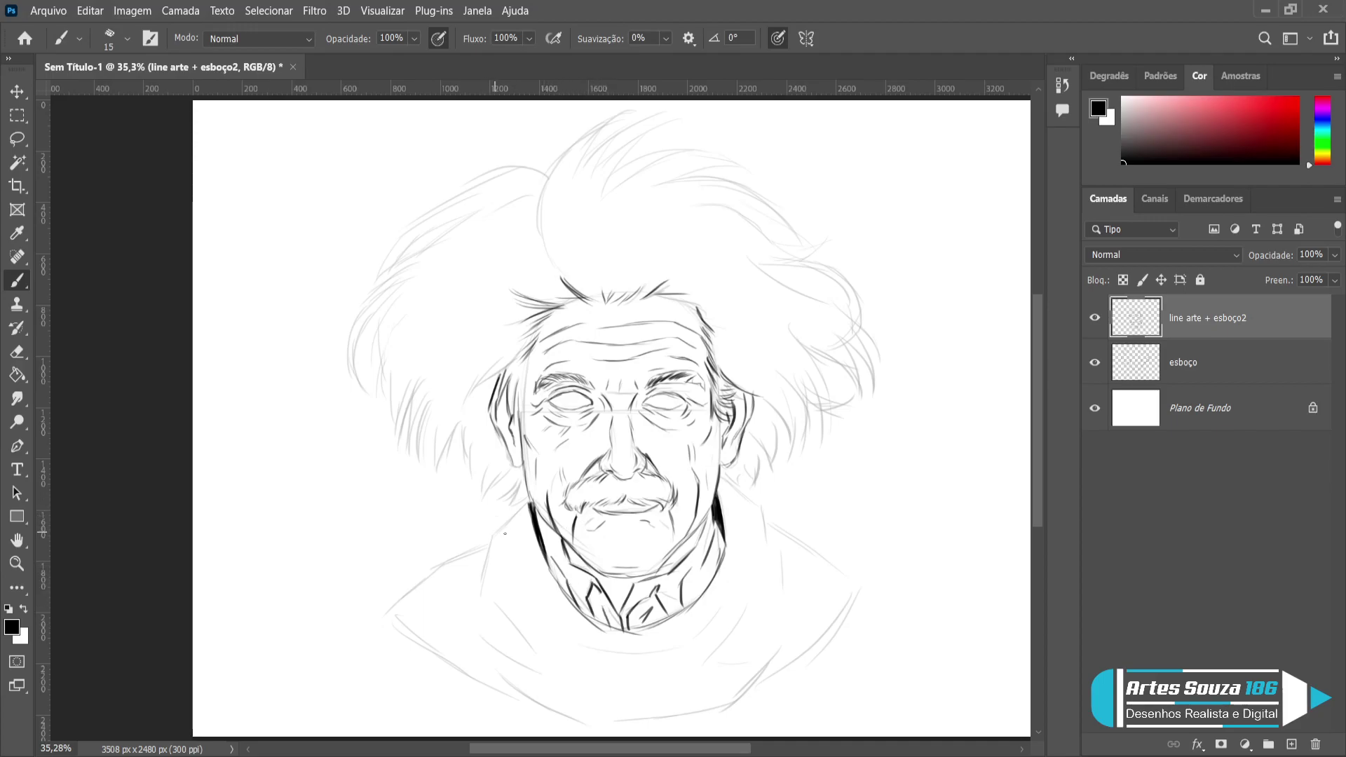
Ink both shoulder contours and the outer edge of the right arm, following the sketch.
{"action": "mouse_move", "coordinate": [530, 504]}
{"action": "left_mouse_down"}
{"action": "mouse_move", "coordinate": [483, 546]}
{"action": "mouse_move", "coordinate": [489, 537]}
{"action": "mouse_move", "coordinate": [477, 571]}
{"action": "mouse_move", "coordinate": [490, 540]}
{"action": "mouse_move", "coordinate": [386, 601]}
{"action": "left_mouse_up"}
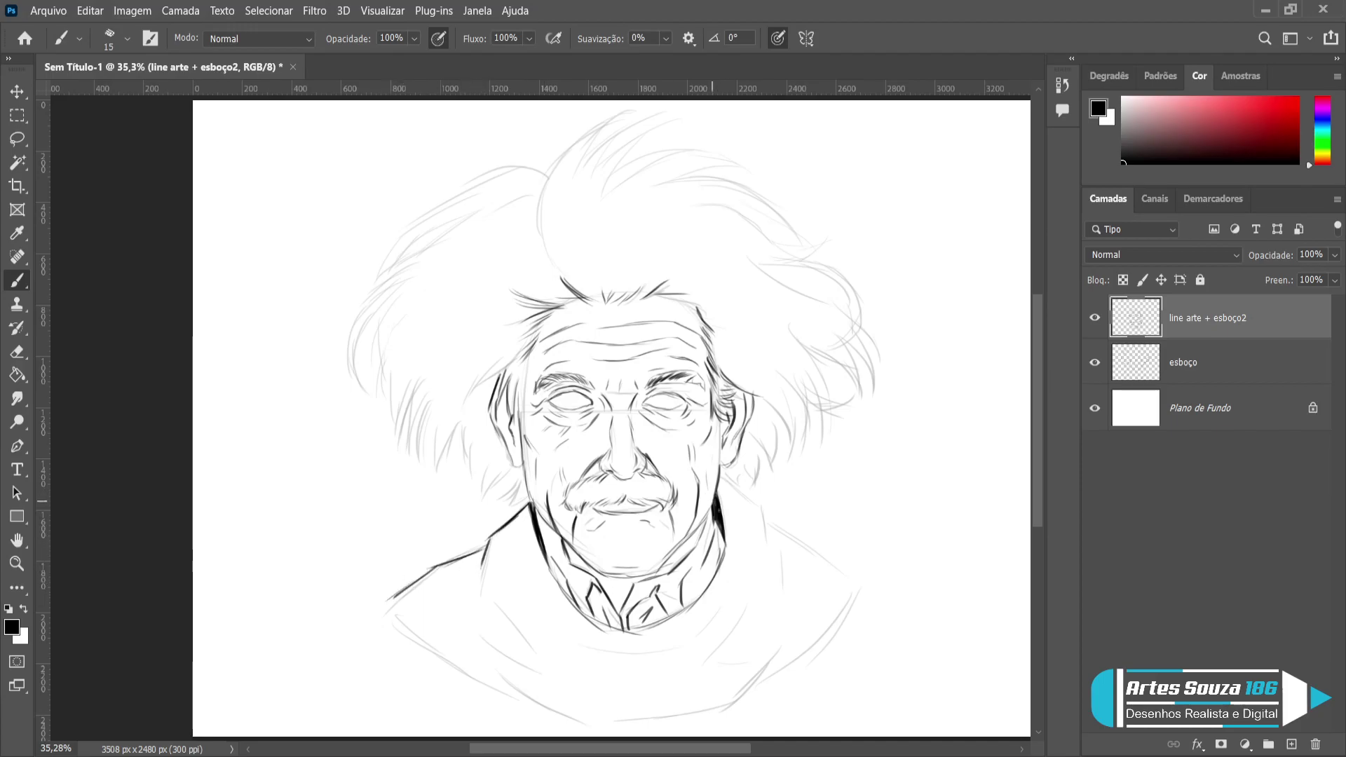
{"action": "mouse_move", "coordinate": [718, 480]}
{"action": "left_mouse_down"}
{"action": "mouse_move", "coordinate": [776, 543]}
{"action": "mouse_move", "coordinate": [857, 590]}
{"action": "left_mouse_up"}
{"action": "mouse_move", "coordinate": [780, 534]}
{"action": "left_mouse_down"}
{"action": "mouse_move", "coordinate": [810, 555]}
{"action": "mouse_move", "coordinate": [813, 646]}
{"action": "mouse_move", "coordinate": [764, 688]}
{"action": "left_mouse_up"}
{"action": "left_click_drag", "start_coordinate": [823, 638], "coordinate": [736, 690]}
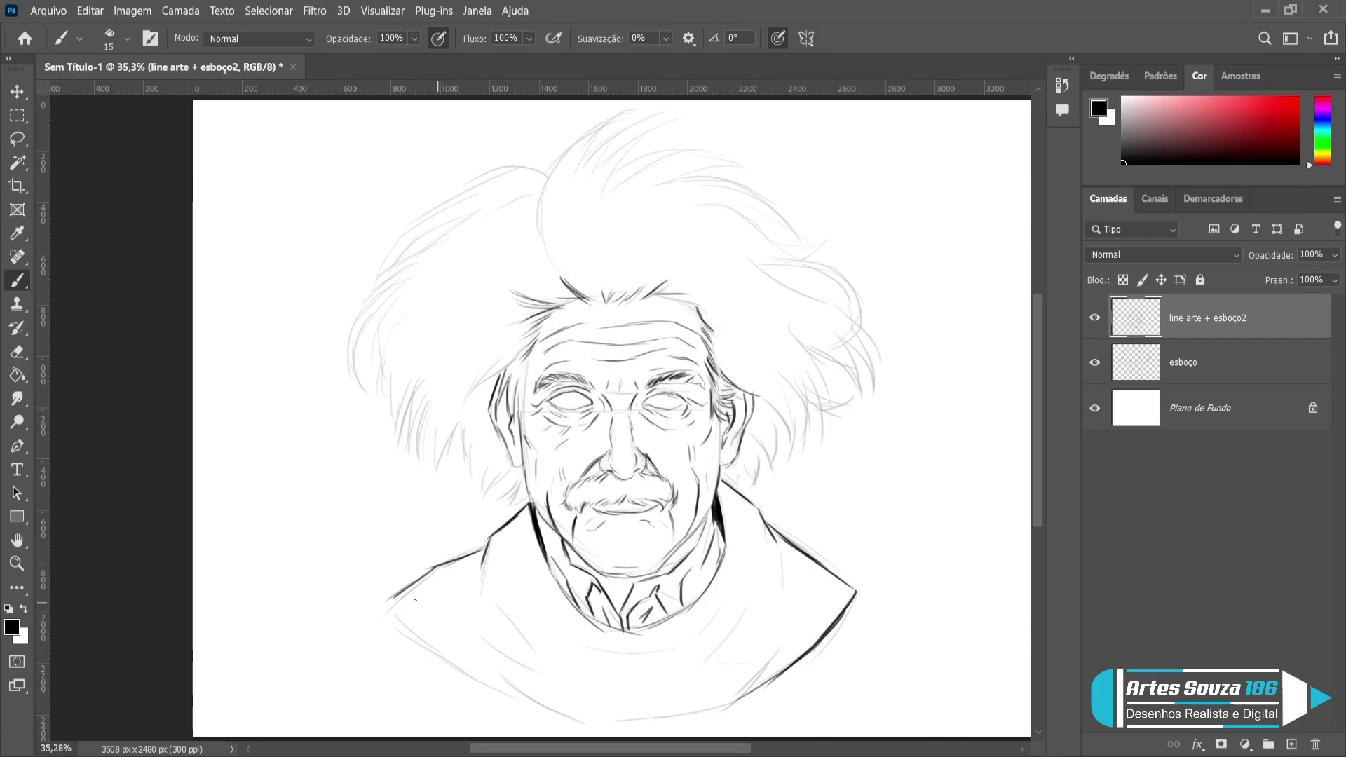
Ink the left arm's outer edge and the lower edge of the bust, following the sketch.
{"action": "mouse_move", "coordinate": [386, 598]}
{"action": "left_mouse_down"}
{"action": "mouse_move", "coordinate": [482, 698]}
{"action": "mouse_move", "coordinate": [543, 733]}
{"action": "mouse_move", "coordinate": [607, 724]}
{"action": "left_mouse_up"}
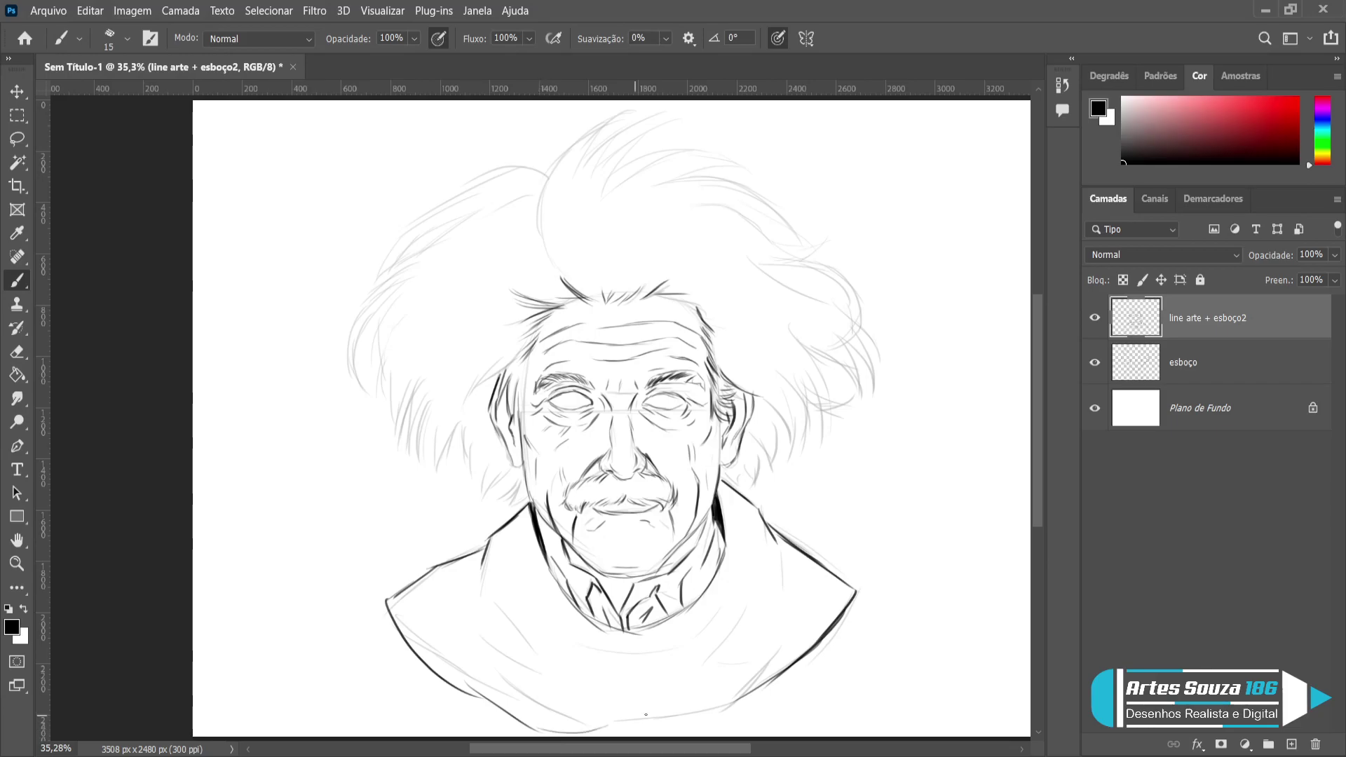
{"action": "key", "text": "ctrl+z"}
{"action": "mouse_move", "coordinate": [732, 705]}
{"action": "left_mouse_down"}
{"action": "mouse_move", "coordinate": [548, 729]}
{"action": "mouse_move", "coordinate": [647, 718]}
{"action": "left_mouse_up"}
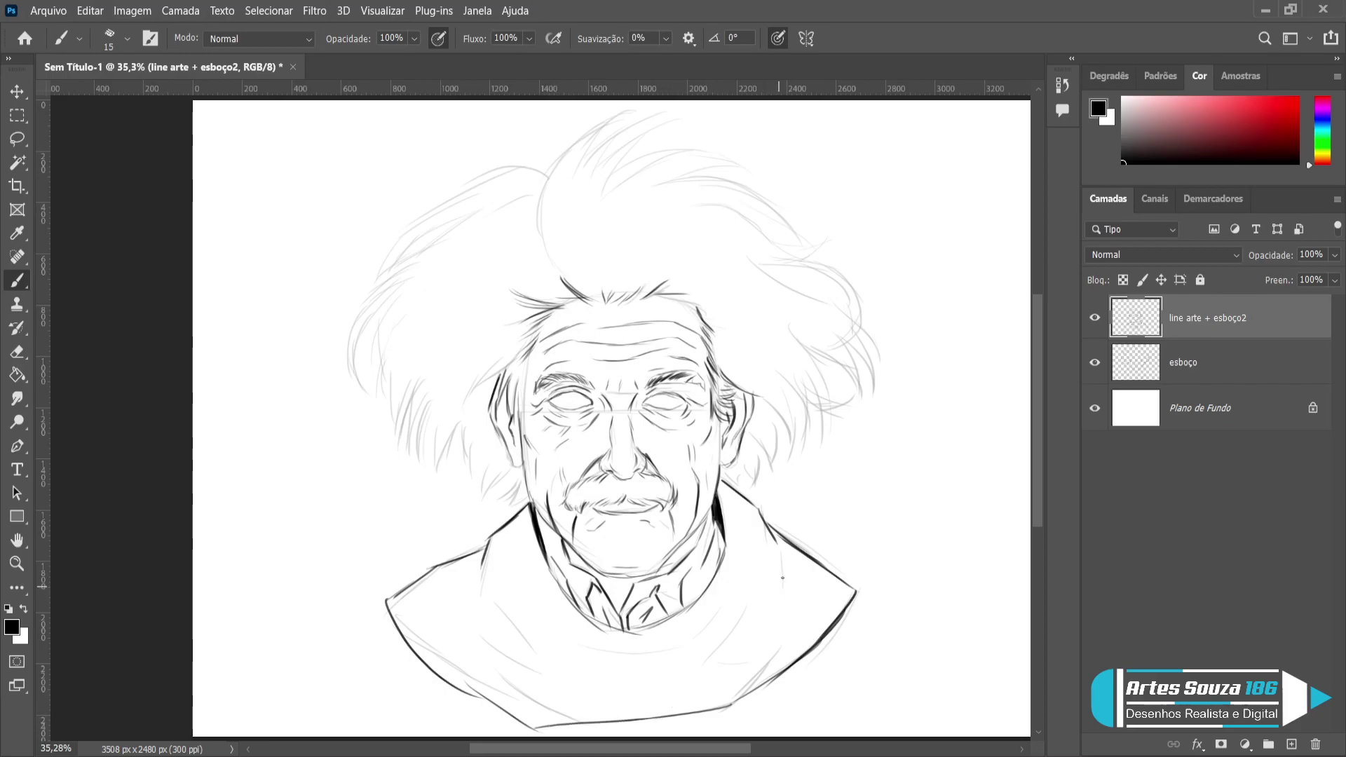
Draw the sweater's fold lines on both sides of the chest and below the curved neckline.
{"action": "left_click_drag", "start_coordinate": [777, 550], "coordinate": [756, 624]}
{"action": "mouse_move", "coordinate": [481, 579]}
{"action": "left_mouse_down"}
{"action": "mouse_move", "coordinate": [484, 631]}
{"action": "mouse_move", "coordinate": [508, 632]}
{"action": "mouse_move", "coordinate": [517, 671]}
{"action": "mouse_move", "coordinate": [503, 619]}
{"action": "mouse_move", "coordinate": [616, 674]}
{"action": "mouse_move", "coordinate": [537, 668]}
{"action": "mouse_move", "coordinate": [595, 702]}
{"action": "mouse_move", "coordinate": [691, 672]}
{"action": "mouse_move", "coordinate": [651, 660]}
{"action": "mouse_move", "coordinate": [706, 646]}
{"action": "left_mouse_up"}
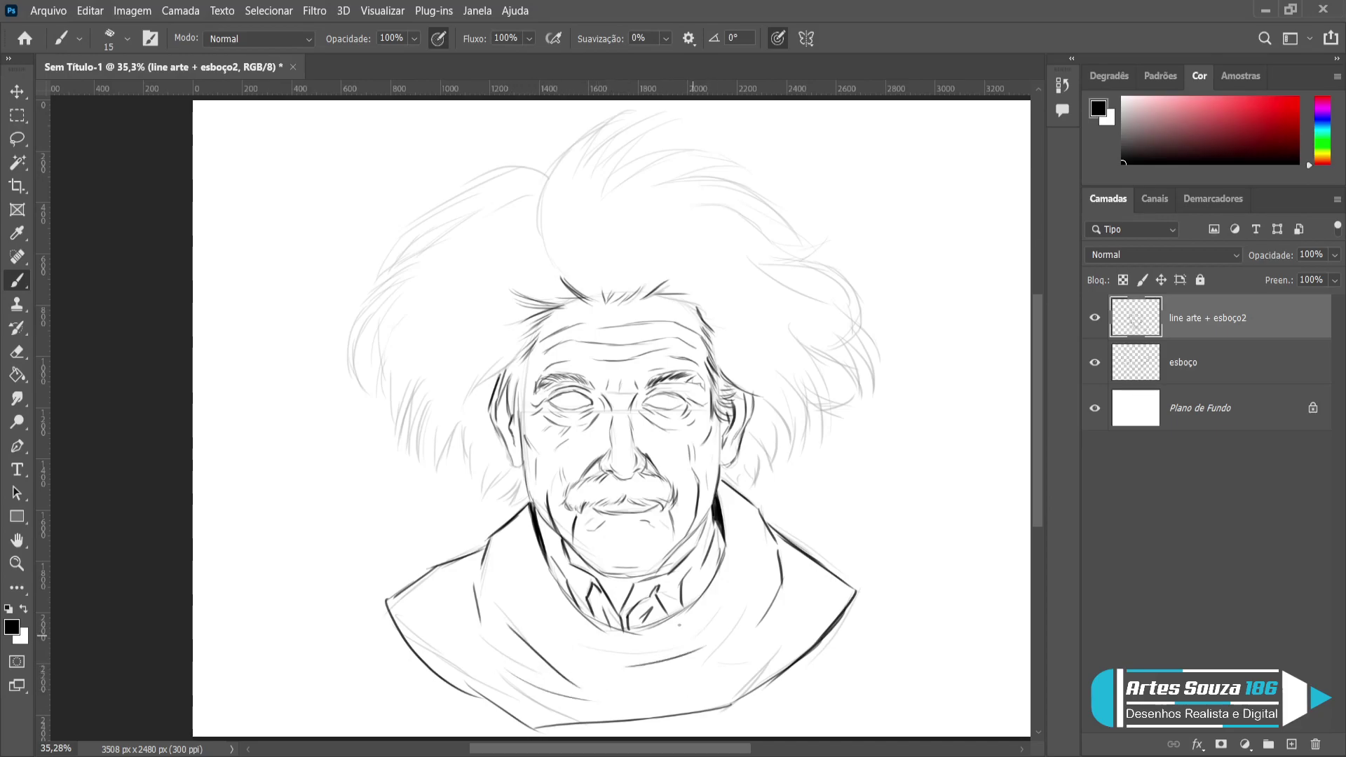
{"action": "mouse_move", "coordinate": [546, 577]}
{"action": "left_mouse_down"}
{"action": "mouse_move", "coordinate": [583, 619]}
{"action": "mouse_move", "coordinate": [623, 633]}
{"action": "left_mouse_up"}
Ink pointed hair strands beside the neck and below the left ear.
{"action": "left_click_drag", "start_coordinate": [518, 476], "coordinate": [481, 498]}
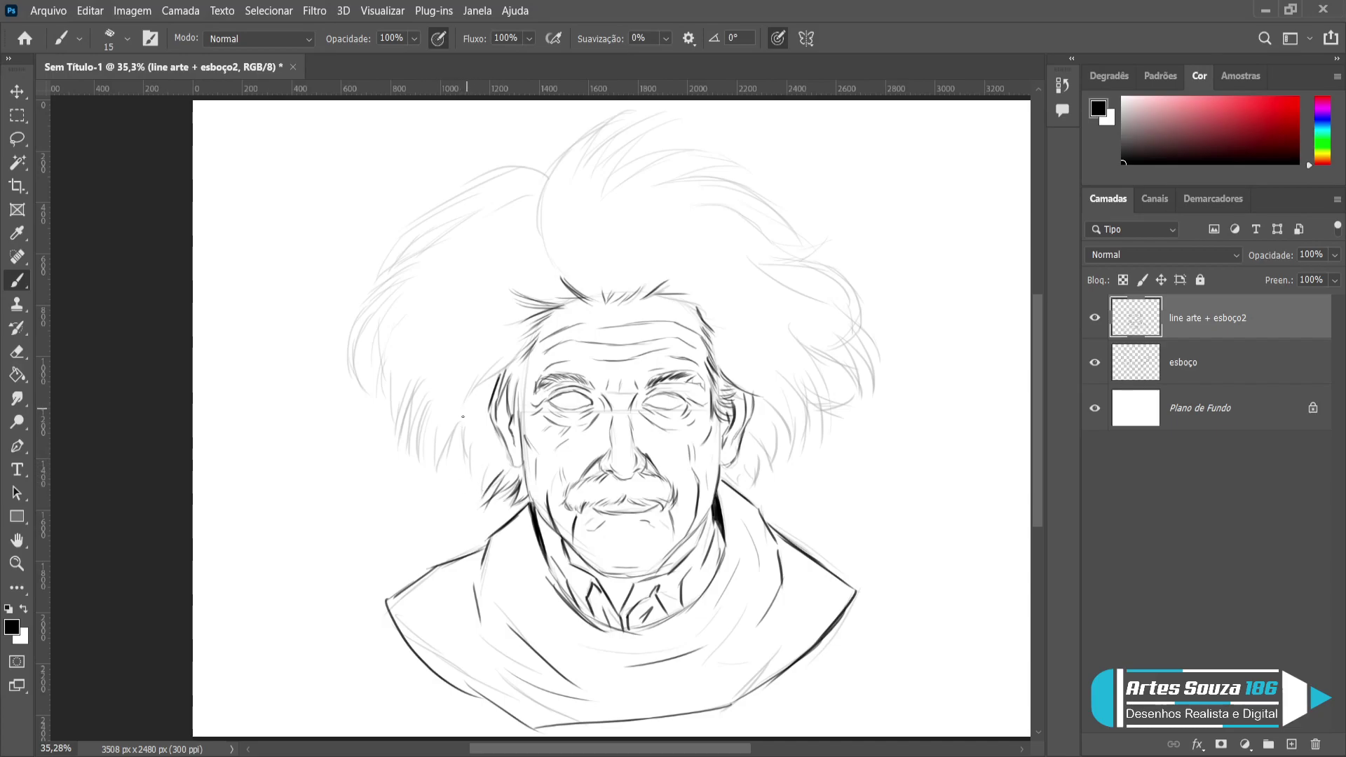
{"action": "mouse_move", "coordinate": [466, 407]}
{"action": "left_mouse_down"}
{"action": "mouse_move", "coordinate": [457, 470]}
{"action": "mouse_move", "coordinate": [470, 420]}
{"action": "mouse_move", "coordinate": [469, 490]}
{"action": "left_mouse_up"}
{"action": "left_click_drag", "start_coordinate": [475, 430], "coordinate": [471, 496]}
{"action": "left_click_drag", "start_coordinate": [474, 485], "coordinate": [462, 504]}
{"action": "left_click_drag", "start_coordinate": [491, 447], "coordinate": [479, 503]}
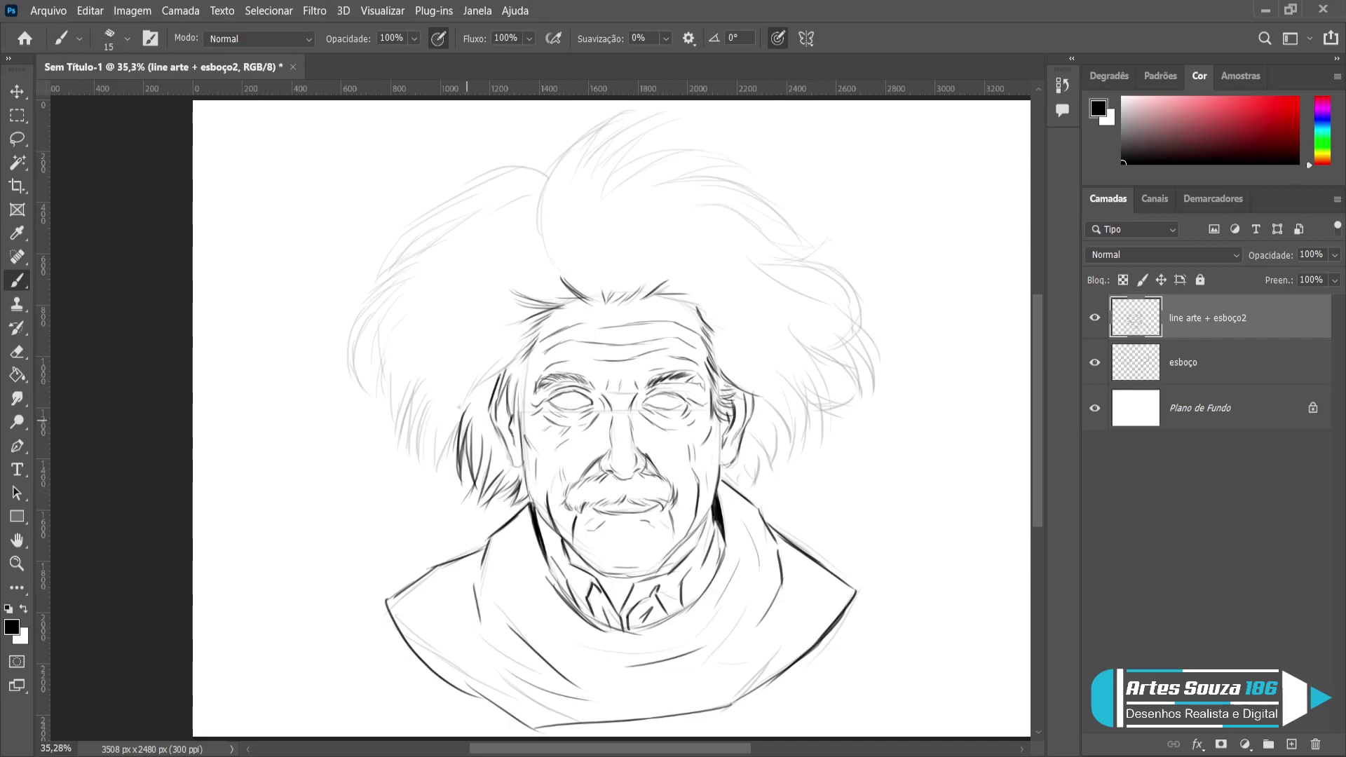
Draw tapered hanging strands along the lower-left edge of the hair, continuing outward from the ear.
{"action": "left_click_drag", "start_coordinate": [448, 386], "coordinate": [434, 471]}
{"action": "mouse_move", "coordinate": [445, 421]}
{"action": "left_mouse_down"}
{"action": "mouse_move", "coordinate": [433, 480]}
{"action": "mouse_move", "coordinate": [449, 478]}
{"action": "left_mouse_up"}
{"action": "left_click_drag", "start_coordinate": [436, 391], "coordinate": [415, 466]}
{"action": "left_click_drag", "start_coordinate": [432, 378], "coordinate": [398, 439]}
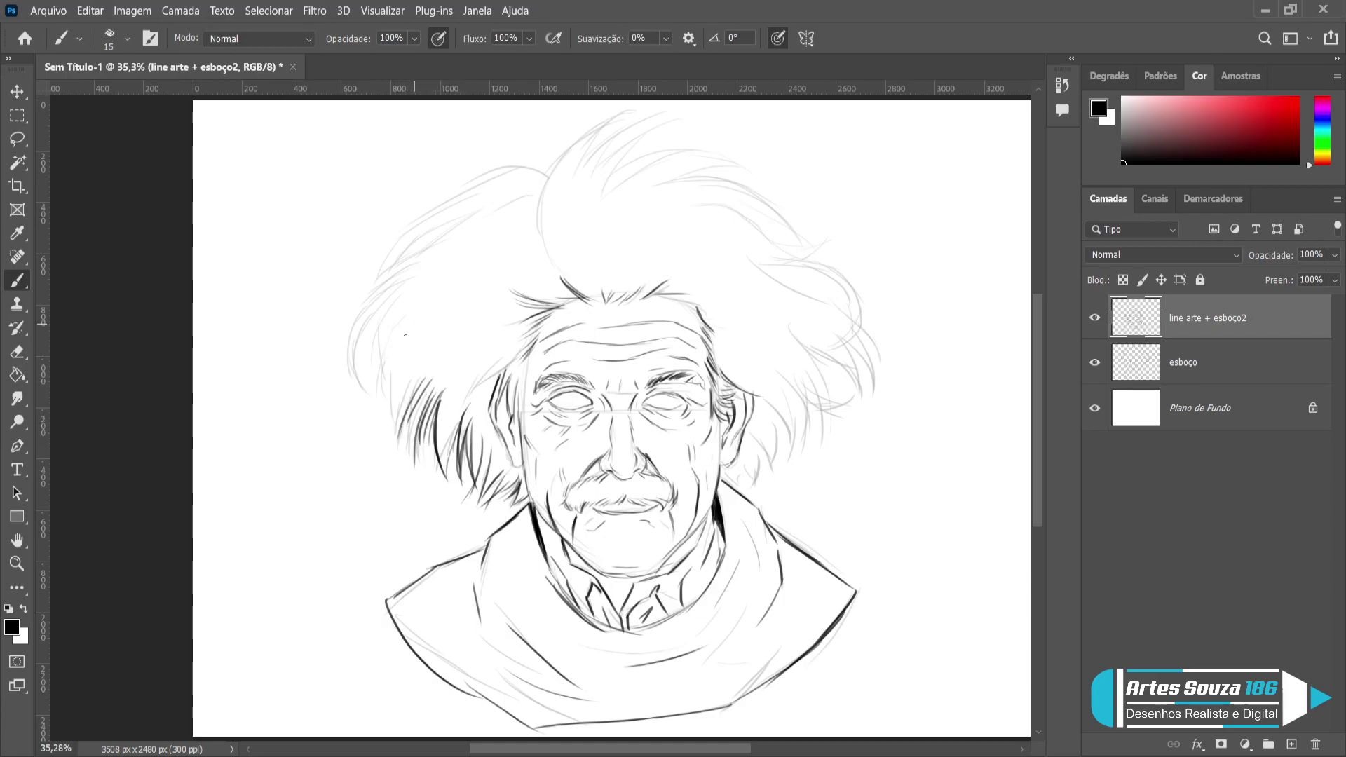
{"action": "mouse_move", "coordinate": [410, 278]}
{"action": "left_mouse_down"}
{"action": "mouse_move", "coordinate": [371, 345]}
{"action": "mouse_move", "coordinate": [372, 396]}
{"action": "left_mouse_up"}
{"action": "left_click_drag", "start_coordinate": [391, 330], "coordinate": [377, 424]}
{"action": "left_click_drag", "start_coordinate": [413, 350], "coordinate": [397, 447]}
Ink the hair's left outer contour with long overlapping strands sweeping up toward the crown.
{"action": "left_click_drag", "start_coordinate": [384, 364], "coordinate": [359, 398]}
{"action": "left_click_drag", "start_coordinate": [396, 286], "coordinate": [352, 365]}
{"action": "left_click_drag", "start_coordinate": [387, 282], "coordinate": [354, 358]}
{"action": "left_click_drag", "start_coordinate": [429, 256], "coordinate": [363, 309]}
{"action": "mouse_move", "coordinate": [452, 226]}
{"action": "left_mouse_down"}
{"action": "mouse_move", "coordinate": [368, 302]}
{"action": "mouse_move", "coordinate": [381, 269]}
{"action": "left_mouse_up"}
{"action": "mouse_move", "coordinate": [459, 215]}
{"action": "left_mouse_down"}
{"action": "mouse_move", "coordinate": [370, 248]}
{"action": "mouse_move", "coordinate": [353, 278]}
{"action": "left_mouse_up"}
{"action": "mouse_move", "coordinate": [401, 237]}
{"action": "left_mouse_down"}
{"action": "mouse_move", "coordinate": [354, 275]}
{"action": "mouse_move", "coordinate": [355, 311]}
{"action": "left_mouse_up"}
{"action": "left_click_drag", "start_coordinate": [456, 211], "coordinate": [351, 255]}
{"action": "mouse_move", "coordinate": [412, 219]}
{"action": "left_mouse_down"}
{"action": "mouse_move", "coordinate": [511, 167]}
{"action": "mouse_move", "coordinate": [479, 180]}
{"action": "left_mouse_up"}
Ink the raised tufts at the crown and the upper-right contour of the hair.
{"action": "left_click_drag", "start_coordinate": [480, 183], "coordinate": [524, 166]}
{"action": "mouse_move", "coordinate": [448, 200]}
{"action": "left_mouse_down"}
{"action": "mouse_move", "coordinate": [528, 175]}
{"action": "mouse_move", "coordinate": [554, 184]}
{"action": "mouse_move", "coordinate": [586, 125]}
{"action": "left_mouse_up"}
{"action": "mouse_move", "coordinate": [558, 167]}
{"action": "left_mouse_down"}
{"action": "mouse_move", "coordinate": [592, 120]}
{"action": "mouse_move", "coordinate": [635, 105]}
{"action": "mouse_move", "coordinate": [578, 175]}
{"action": "mouse_move", "coordinate": [651, 118]}
{"action": "left_mouse_up"}
{"action": "left_click_drag", "start_coordinate": [585, 193], "coordinate": [663, 110]}
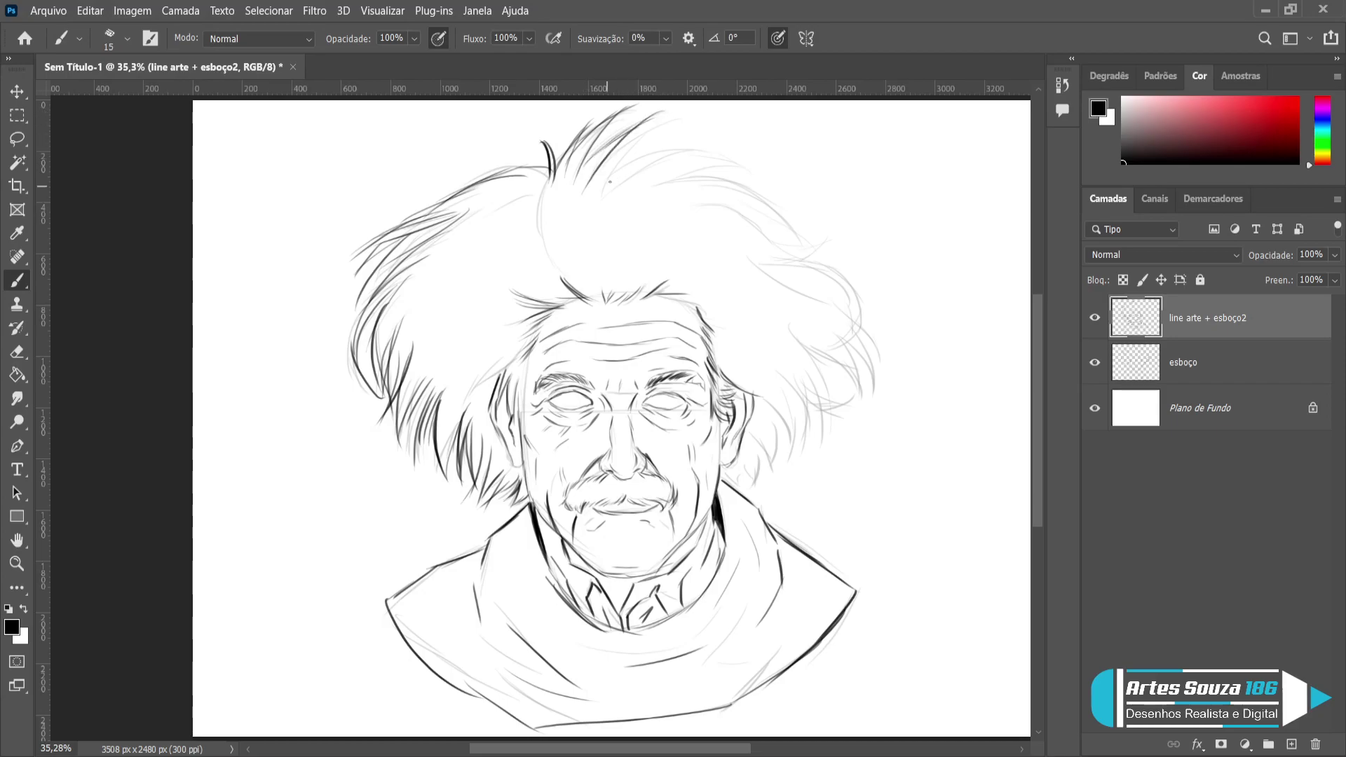
{"action": "left_click_drag", "start_coordinate": [590, 195], "coordinate": [611, 148]}
{"action": "left_click_drag", "start_coordinate": [610, 223], "coordinate": [618, 264]}
{"action": "mouse_move", "coordinate": [598, 188]}
{"action": "left_mouse_down"}
{"action": "mouse_move", "coordinate": [670, 139]}
{"action": "mouse_move", "coordinate": [704, 140]}
{"action": "mouse_move", "coordinate": [653, 165]}
{"action": "mouse_move", "coordinate": [716, 166]}
{"action": "mouse_move", "coordinate": [800, 246]}
{"action": "left_mouse_up"}
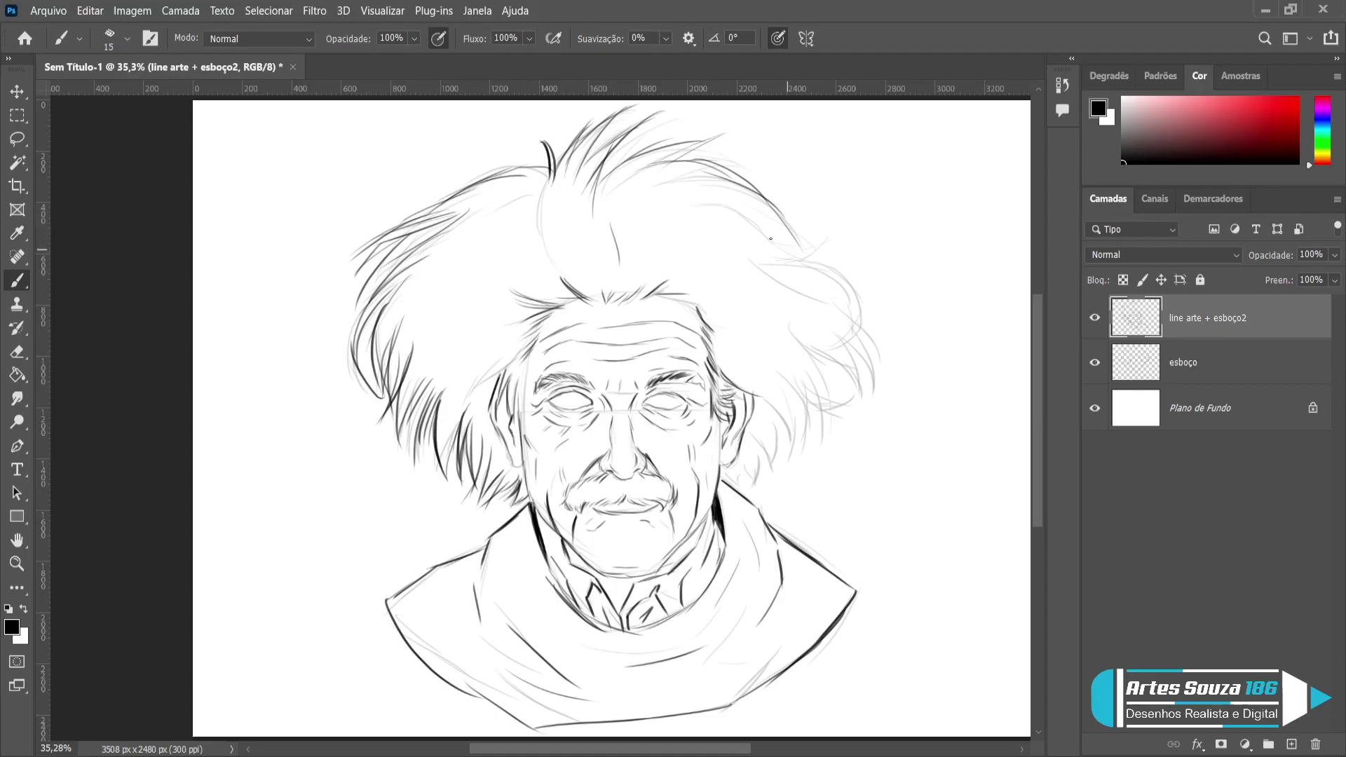
Draw the long strands forming the hair's right outer edge, curving down to the pointed tips.
{"action": "left_click_drag", "start_coordinate": [726, 203], "coordinate": [835, 269]}
{"action": "mouse_move", "coordinate": [757, 239]}
{"action": "left_mouse_down"}
{"action": "mouse_move", "coordinate": [793, 272]}
{"action": "mouse_move", "coordinate": [862, 289]}
{"action": "mouse_move", "coordinate": [867, 326]}
{"action": "mouse_move", "coordinate": [855, 284]}
{"action": "left_mouse_up"}
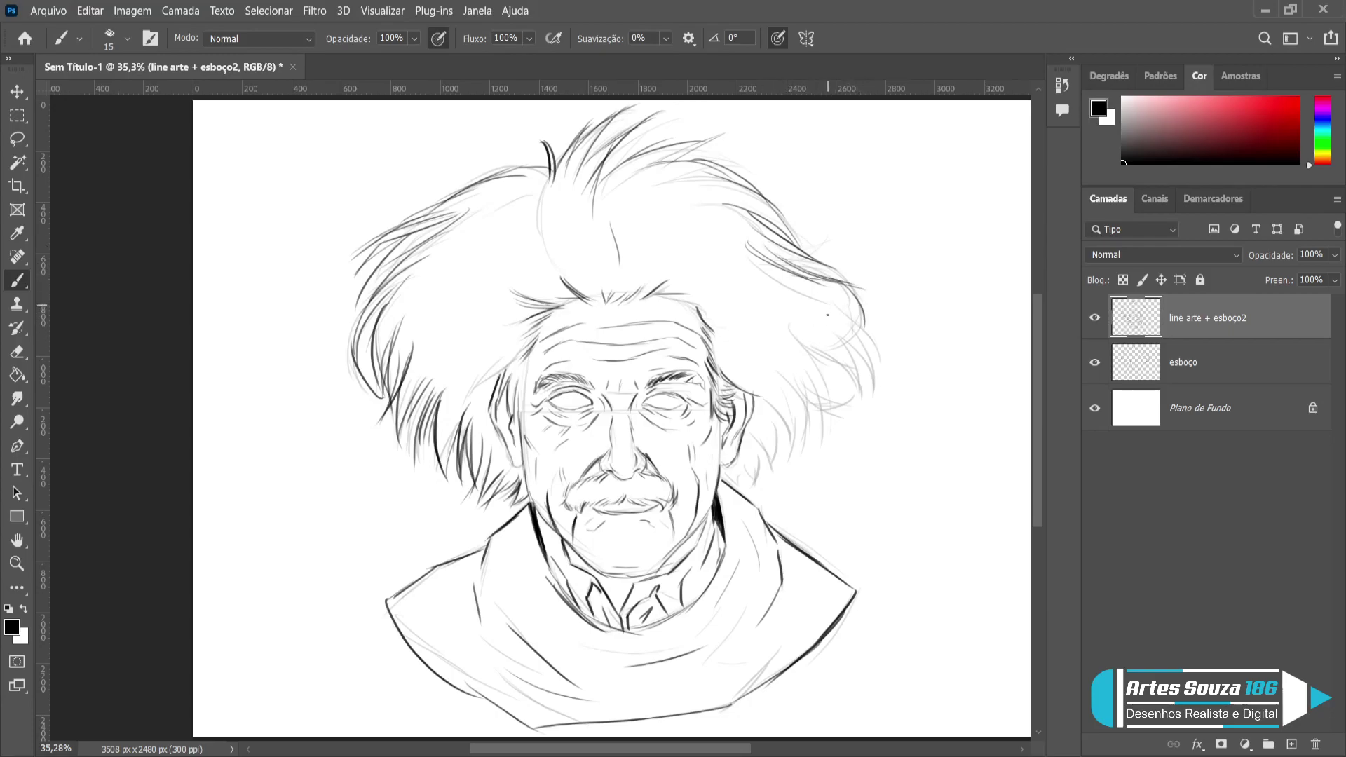
{"action": "mouse_move", "coordinate": [785, 254]}
{"action": "left_mouse_down"}
{"action": "mouse_move", "coordinate": [872, 339]}
{"action": "mouse_move", "coordinate": [872, 414]}
{"action": "left_mouse_up"}
{"action": "mouse_move", "coordinate": [839, 313]}
{"action": "left_mouse_down"}
{"action": "mouse_move", "coordinate": [876, 386]}
{"action": "mouse_move", "coordinate": [862, 375]}
{"action": "mouse_move", "coordinate": [856, 398]}
{"action": "left_mouse_up"}
{"action": "left_click_drag", "start_coordinate": [844, 349], "coordinate": [851, 406]}
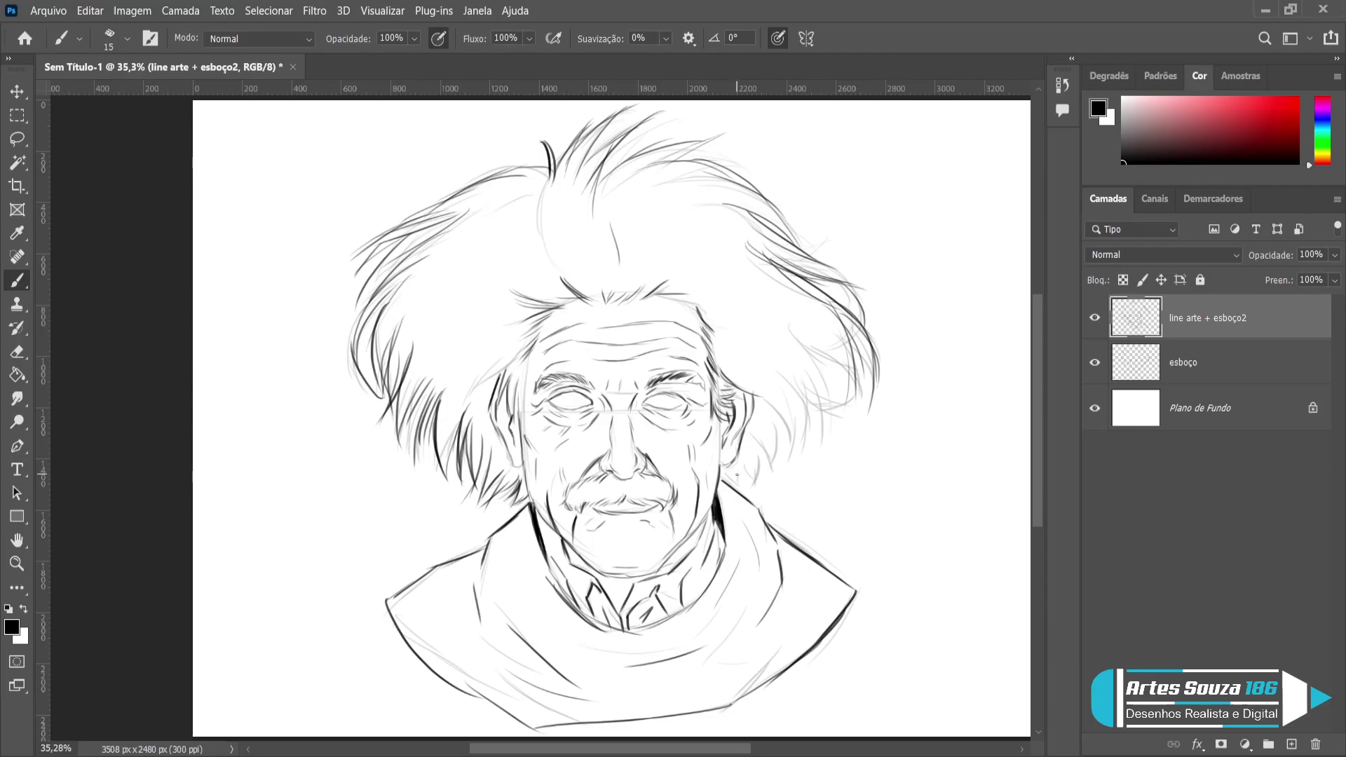
Ink short curved hair strands below and beside the right ear.
{"action": "mouse_move", "coordinate": [722, 473]}
{"action": "left_mouse_down"}
{"action": "mouse_move", "coordinate": [751, 494]}
{"action": "mouse_move", "coordinate": [760, 485]}
{"action": "left_mouse_up"}
{"action": "left_click_drag", "start_coordinate": [757, 447], "coordinate": [764, 485]}
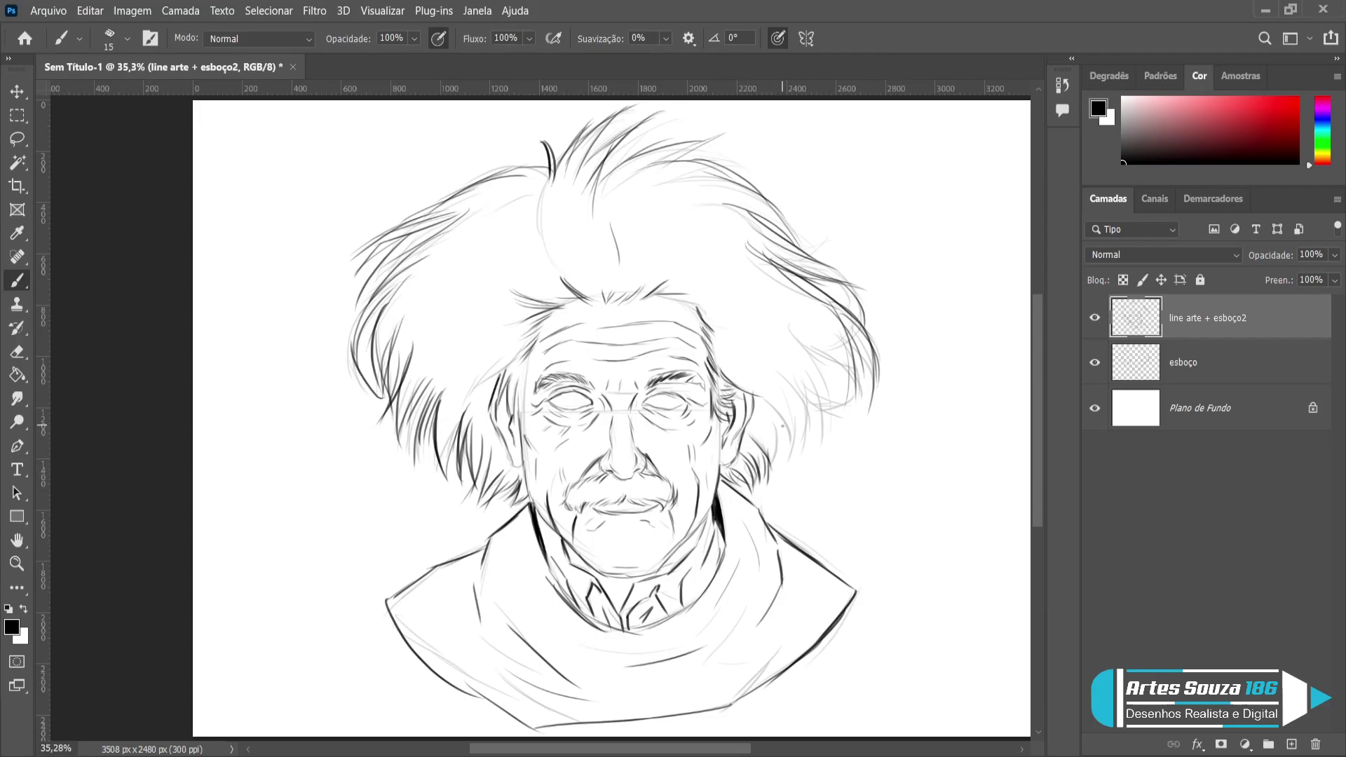
{"action": "left_click_drag", "start_coordinate": [785, 405], "coordinate": [768, 484]}
{"action": "left_click_drag", "start_coordinate": [790, 392], "coordinate": [799, 442]}
{"action": "left_click_drag", "start_coordinate": [795, 392], "coordinate": [787, 471]}
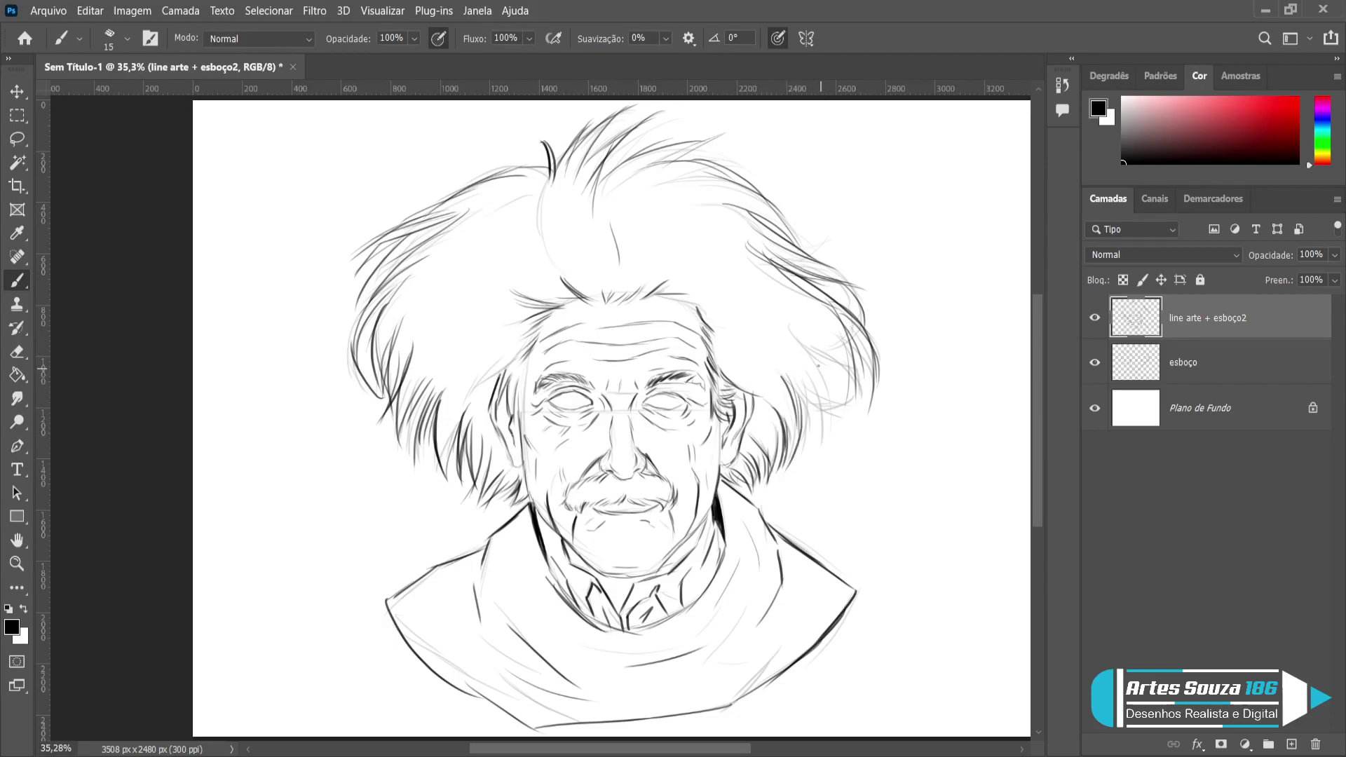
Fill out the hair's lower-right edge with tapered hanging strands toward the outer tips.
{"action": "mouse_move", "coordinate": [806, 340]}
{"action": "left_mouse_down"}
{"action": "mouse_move", "coordinate": [846, 394]}
{"action": "mouse_move", "coordinate": [817, 456]}
{"action": "left_mouse_up"}
{"action": "left_click_drag", "start_coordinate": [826, 383], "coordinate": [809, 457]}
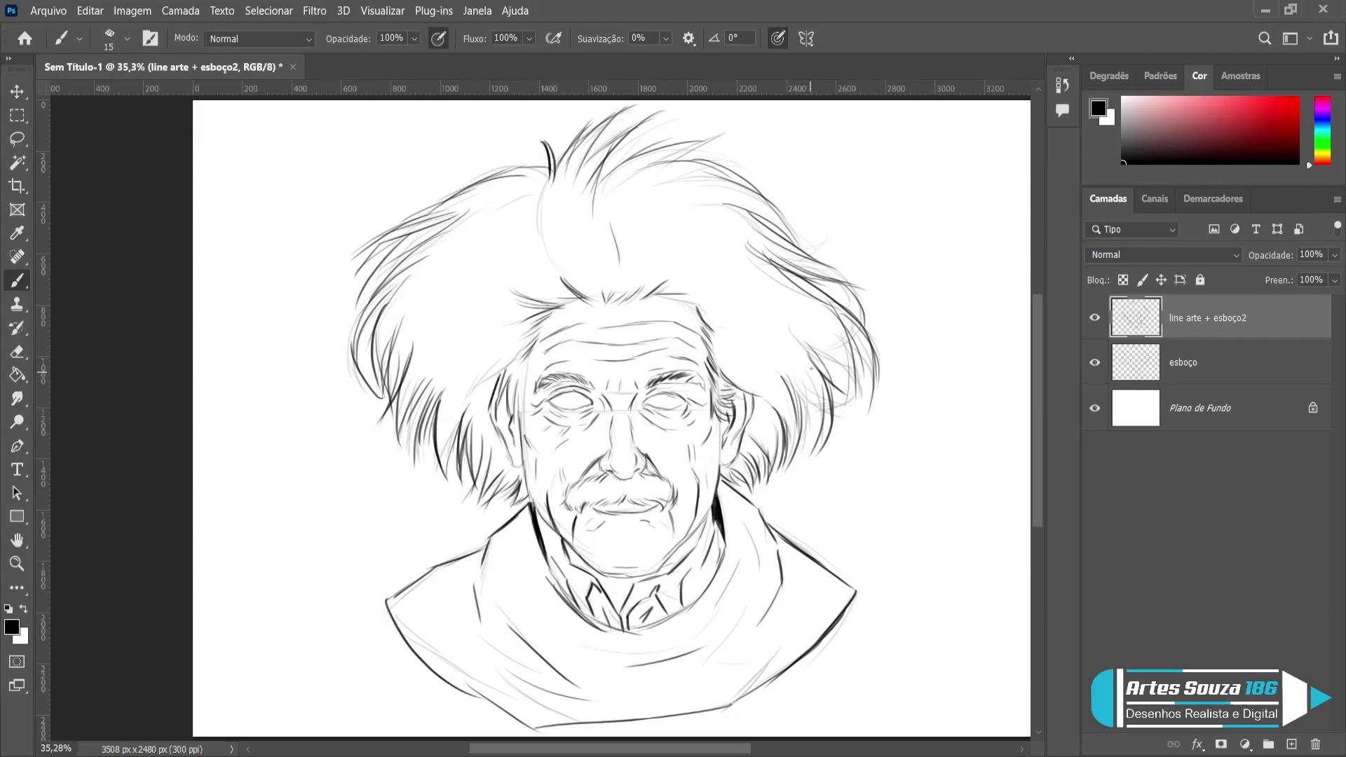
{"action": "left_click_drag", "start_coordinate": [819, 365], "coordinate": [808, 435]}
{"action": "left_click_drag", "start_coordinate": [821, 396], "coordinate": [793, 456]}
{"action": "left_click_drag", "start_coordinate": [807, 368], "coordinate": [792, 448]}
{"action": "left_click_drag", "start_coordinate": [809, 418], "coordinate": [792, 466]}
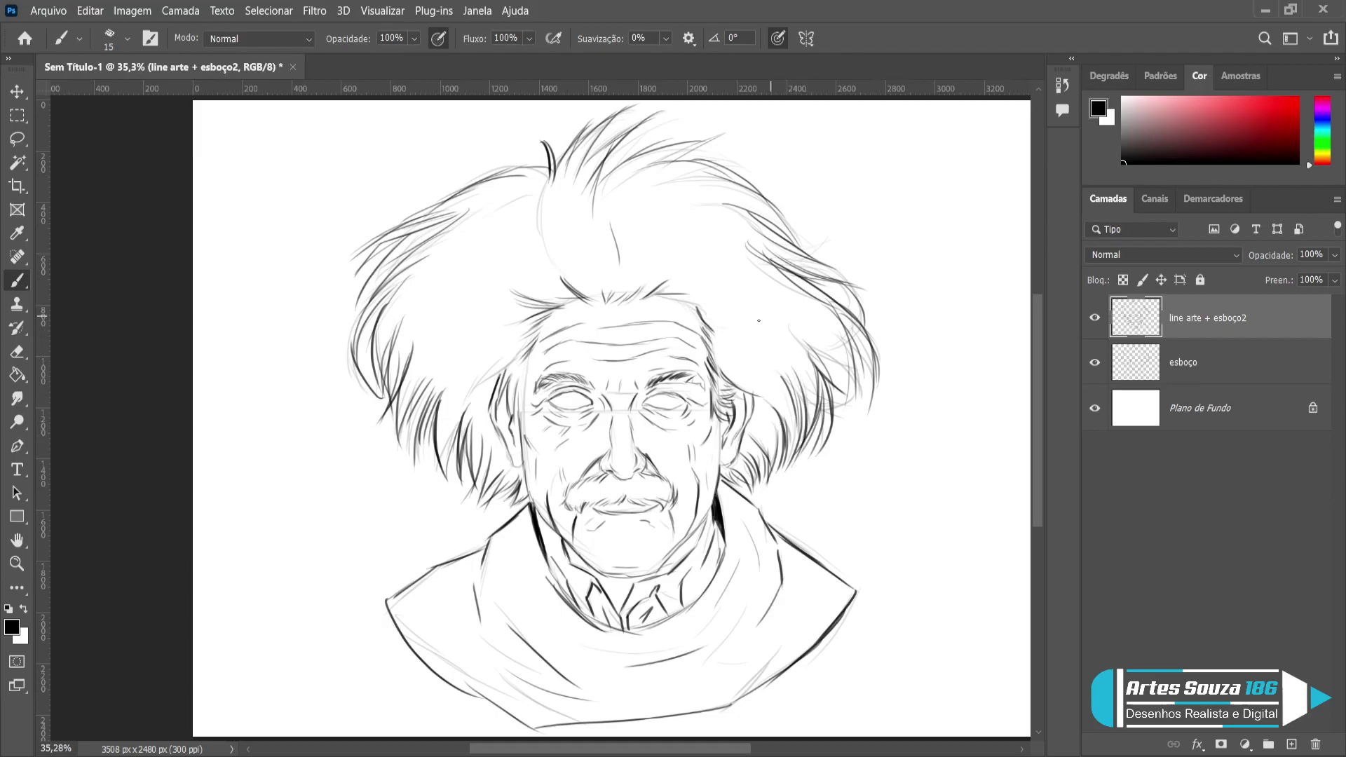
Draw inner hair strands flowing out from both temples and through the left half of the hair.
{"action": "left_click_drag", "start_coordinate": [676, 301], "coordinate": [778, 289]}
{"action": "mouse_move", "coordinate": [526, 315]}
{"action": "left_mouse_down"}
{"action": "mouse_move", "coordinate": [467, 344]}
{"action": "mouse_move", "coordinate": [460, 370]}
{"action": "mouse_move", "coordinate": [480, 309]}
{"action": "mouse_move", "coordinate": [498, 298]}
{"action": "left_mouse_up"}
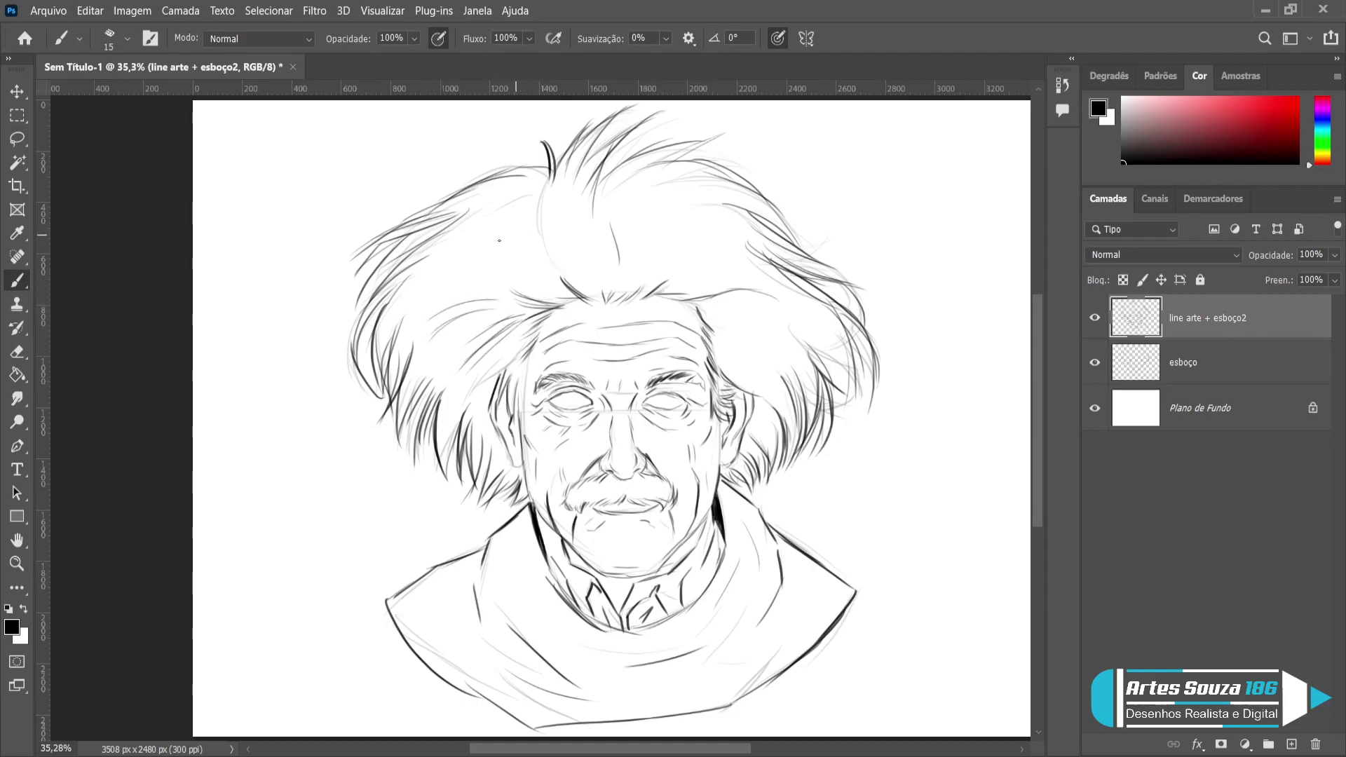
{"action": "left_click_drag", "start_coordinate": [442, 257], "coordinate": [512, 279]}
{"action": "mouse_move", "coordinate": [464, 196]}
{"action": "left_mouse_down"}
{"action": "mouse_move", "coordinate": [521, 208]}
{"action": "mouse_move", "coordinate": [487, 193]}
{"action": "left_mouse_up"}
{"action": "left_click_drag", "start_coordinate": [537, 239], "coordinate": [519, 183]}
{"action": "left_click_drag", "start_coordinate": [529, 267], "coordinate": [493, 225]}
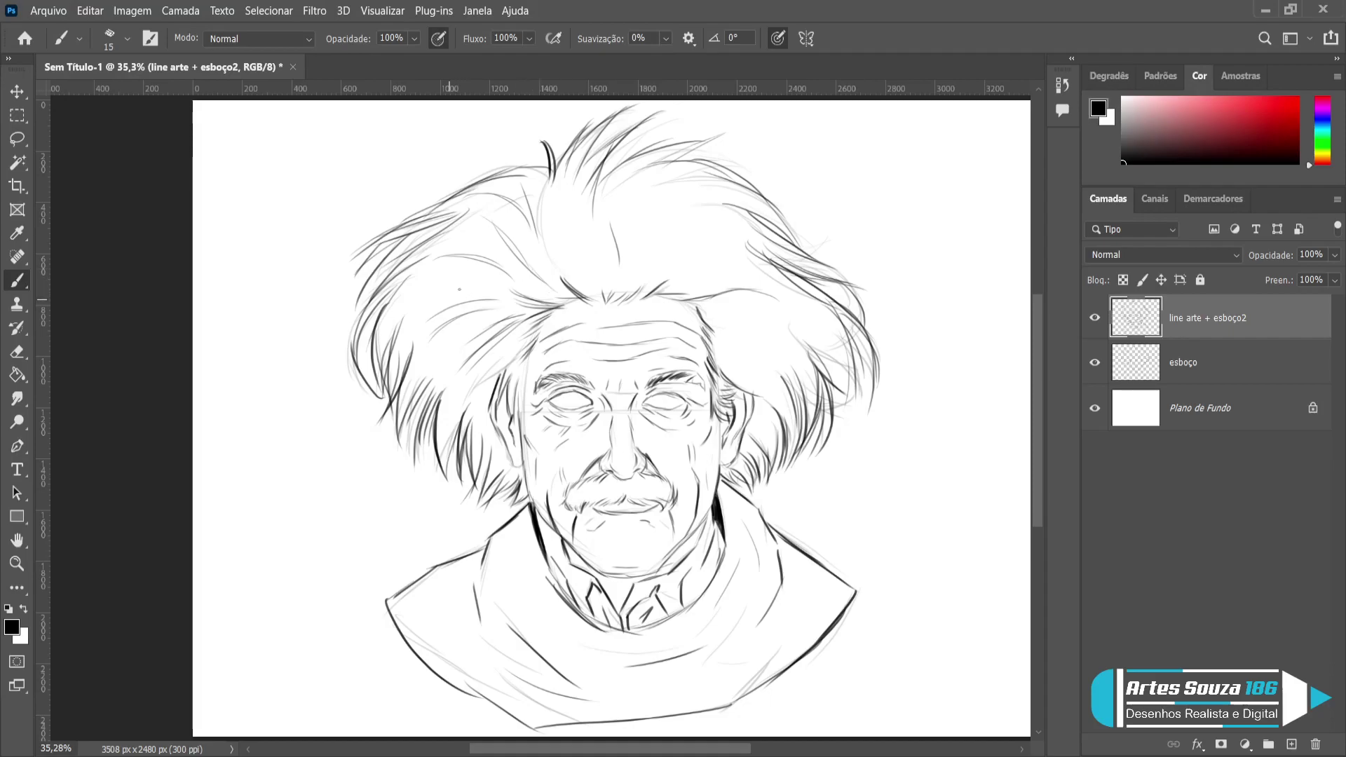
{"action": "mouse_move", "coordinate": [477, 322]}
{"action": "left_mouse_down"}
{"action": "mouse_move", "coordinate": [427, 386]}
{"action": "mouse_move", "coordinate": [449, 435]}
{"action": "left_mouse_up"}
Draw inner strands rising from the forehead hairline and sweeping through the right half of the hair.
{"action": "left_click_drag", "start_coordinate": [567, 185], "coordinate": [586, 280]}
{"action": "mouse_move", "coordinate": [595, 221]}
{"action": "left_mouse_down"}
{"action": "mouse_move", "coordinate": [609, 275]}
{"action": "mouse_move", "coordinate": [638, 175]}
{"action": "mouse_move", "coordinate": [664, 159]}
{"action": "left_mouse_up"}
{"action": "left_click_drag", "start_coordinate": [628, 221], "coordinate": [694, 182]}
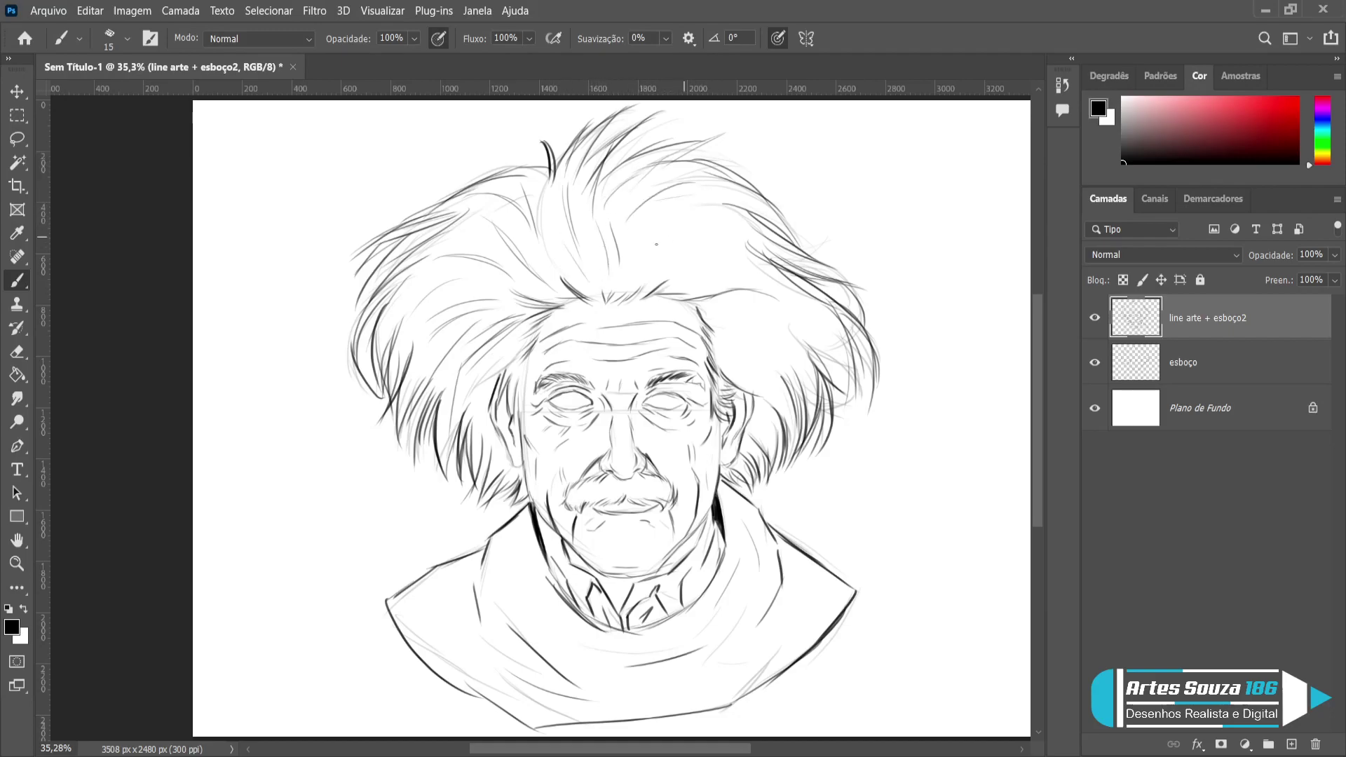
{"action": "left_click_drag", "start_coordinate": [677, 284], "coordinate": [735, 272]}
{"action": "mouse_move", "coordinate": [652, 279]}
{"action": "left_mouse_down"}
{"action": "mouse_move", "coordinate": [681, 240]}
{"action": "mouse_move", "coordinate": [719, 236]}
{"action": "mouse_move", "coordinate": [709, 219]}
{"action": "mouse_move", "coordinate": [731, 205]}
{"action": "mouse_move", "coordinate": [656, 242]}
{"action": "left_mouse_up"}
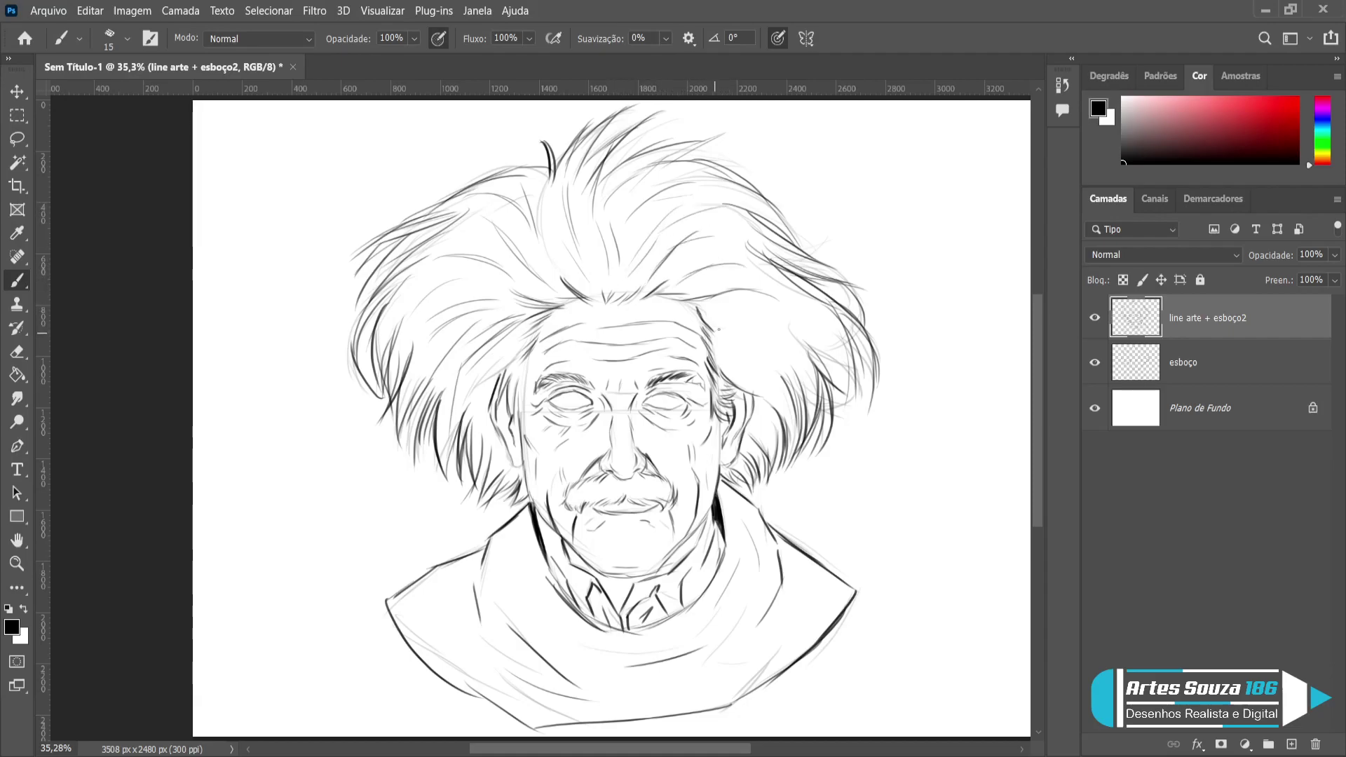
{"action": "left_click_drag", "start_coordinate": [700, 315], "coordinate": [764, 304]}
{"action": "mouse_move", "coordinate": [718, 356]}
{"action": "left_mouse_down"}
{"action": "mouse_move", "coordinate": [772, 314]}
{"action": "mouse_move", "coordinate": [752, 347]}
{"action": "mouse_move", "coordinate": [768, 377]}
{"action": "left_mouse_up"}
{"action": "mouse_move", "coordinate": [738, 356]}
{"action": "left_mouse_down"}
{"action": "mouse_move", "coordinate": [772, 387]}
{"action": "mouse_move", "coordinate": [756, 434]}
{"action": "left_mouse_up"}
Add accent strokes to the hair beside the left ear and along the left temple.
{"action": "mouse_move", "coordinate": [487, 401]}
{"action": "left_mouse_down"}
{"action": "mouse_move", "coordinate": [472, 489]}
{"action": "mouse_move", "coordinate": [482, 471]}
{"action": "left_mouse_up"}
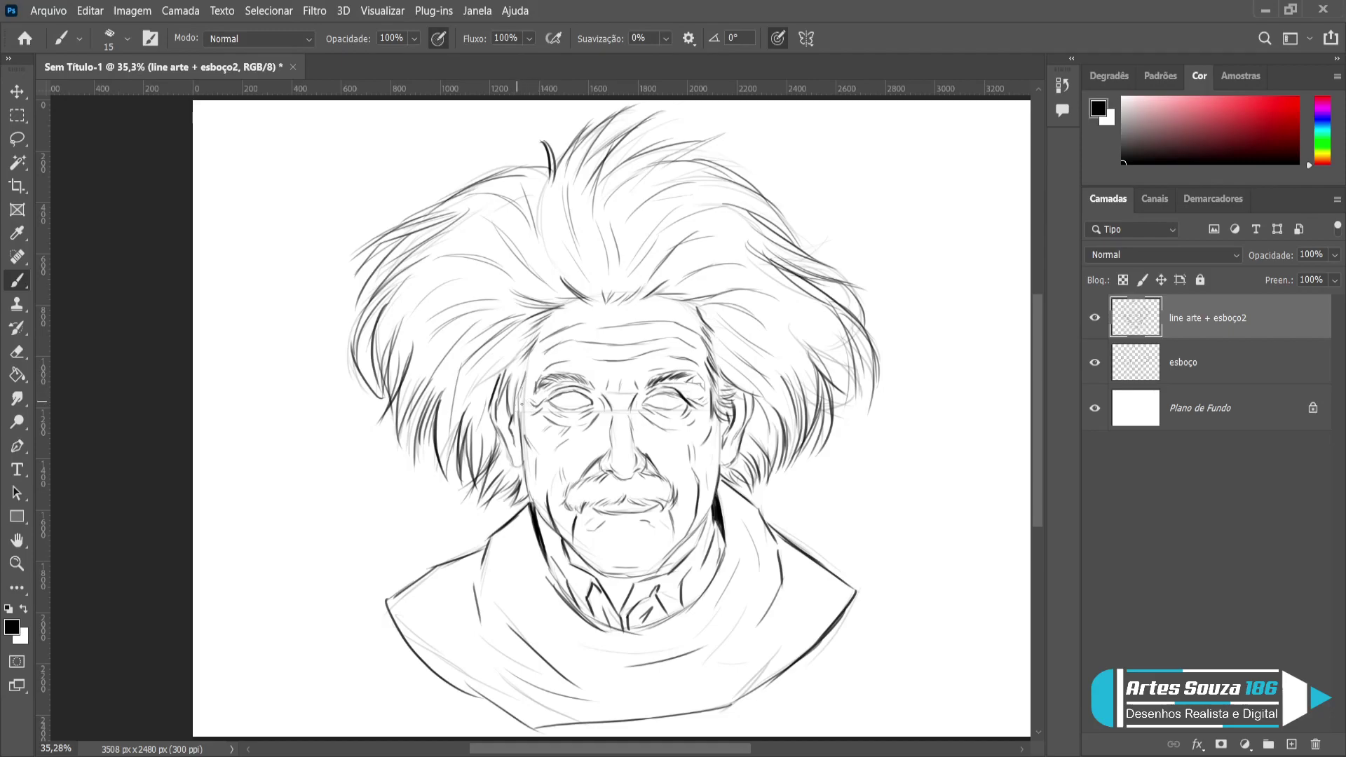
{"action": "left_click_drag", "start_coordinate": [523, 394], "coordinate": [516, 431]}
{"action": "left_click_drag", "start_coordinate": [530, 380], "coordinate": [539, 360]}
Hide the esboço layer and add a new layer directly above it, beneath the line art.
{"action": "scroll", "coordinate": [661, 289], "scroll_direction": "right", "scroll_amount": 2}
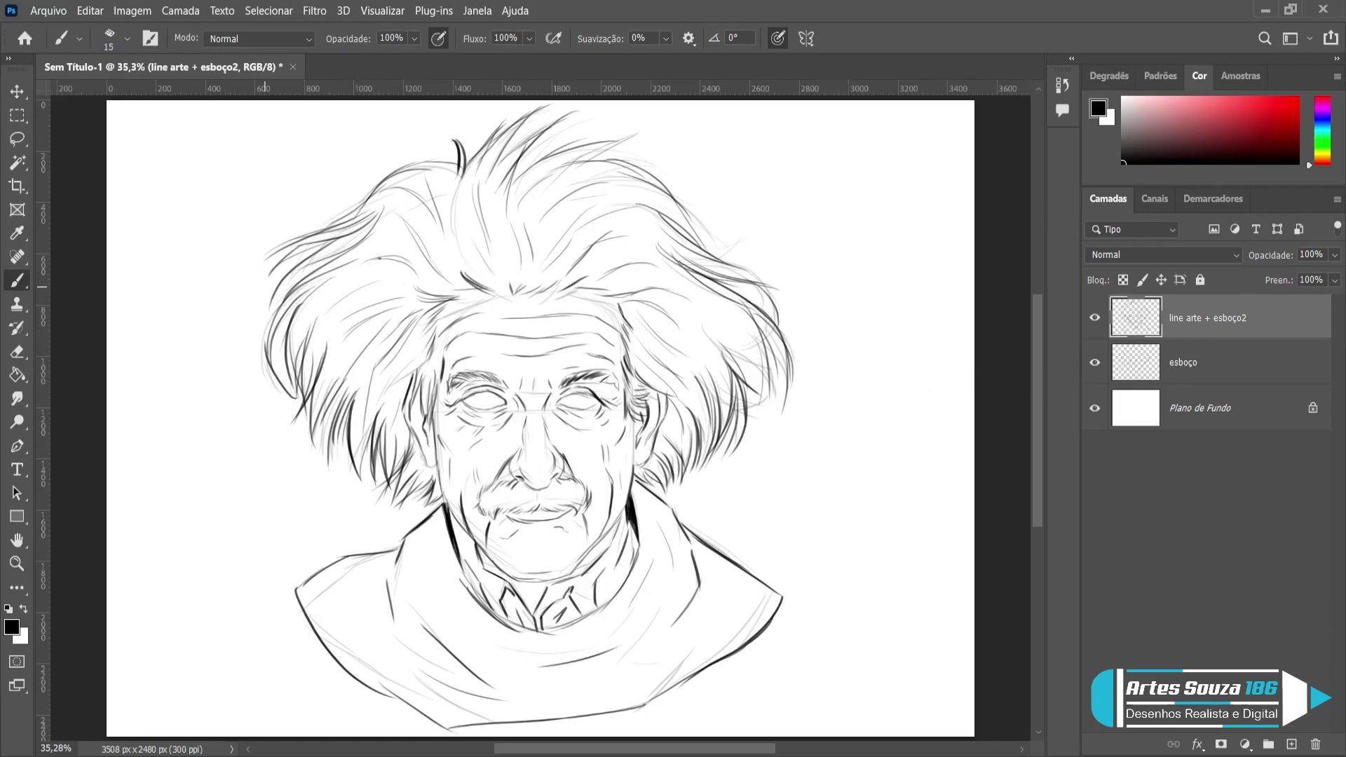
{"action": "left_click", "coordinate": [18, 139]}
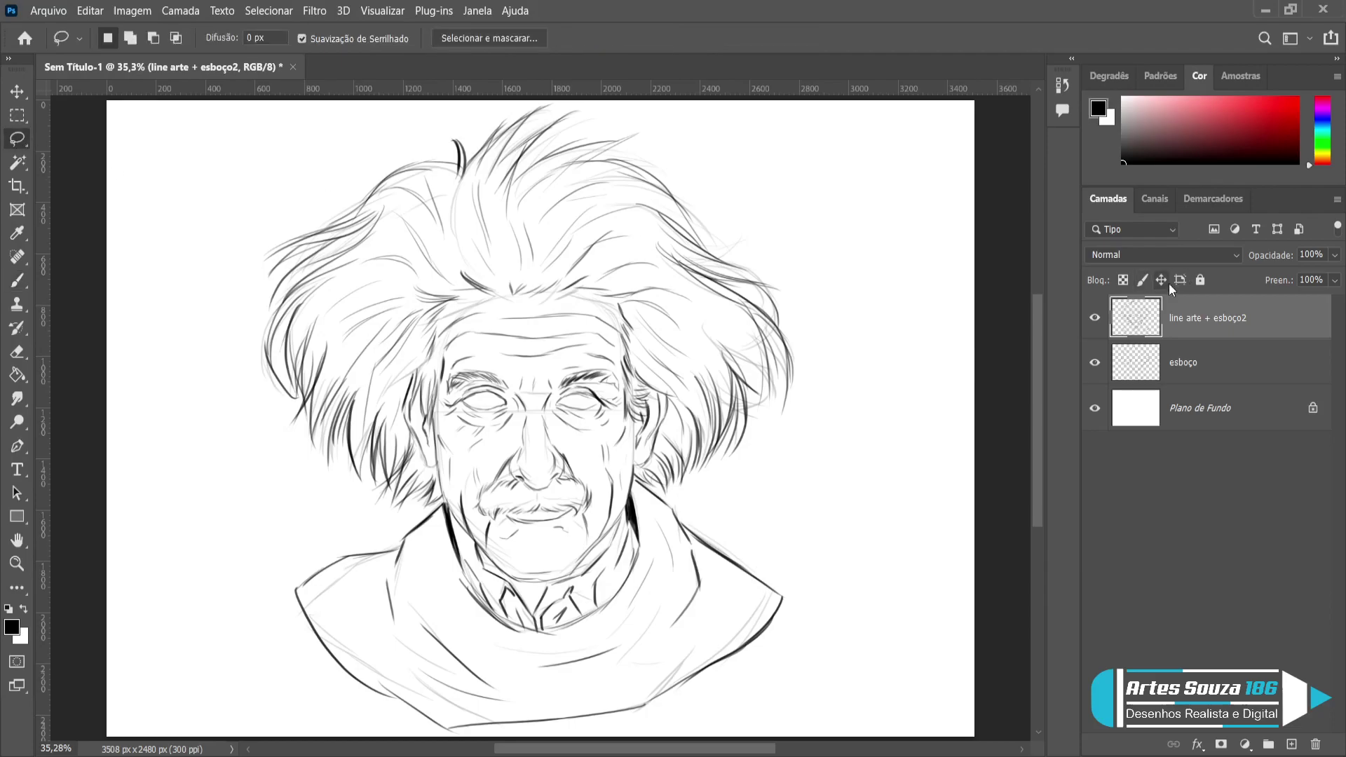
{"action": "left_click", "coordinate": [1091, 366]}
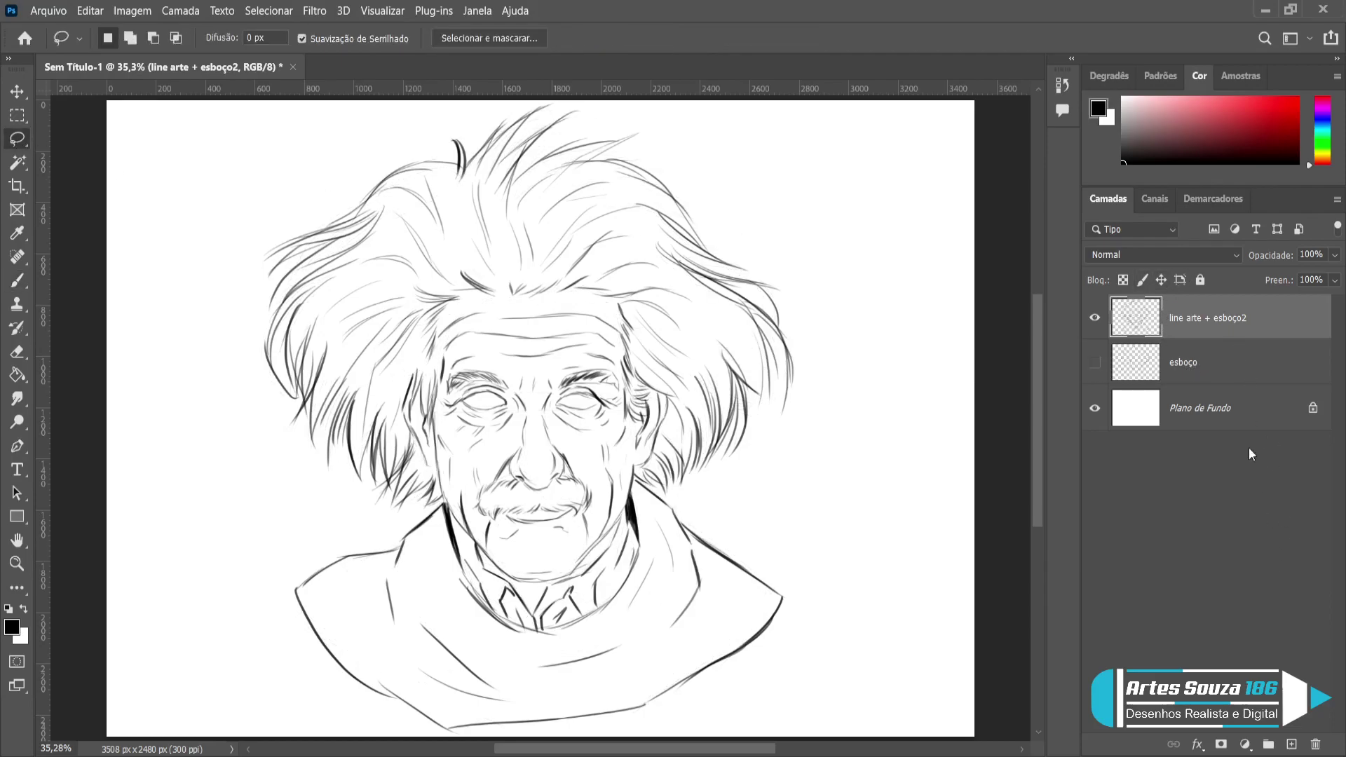
{"action": "left_click", "coordinate": [1226, 369]}
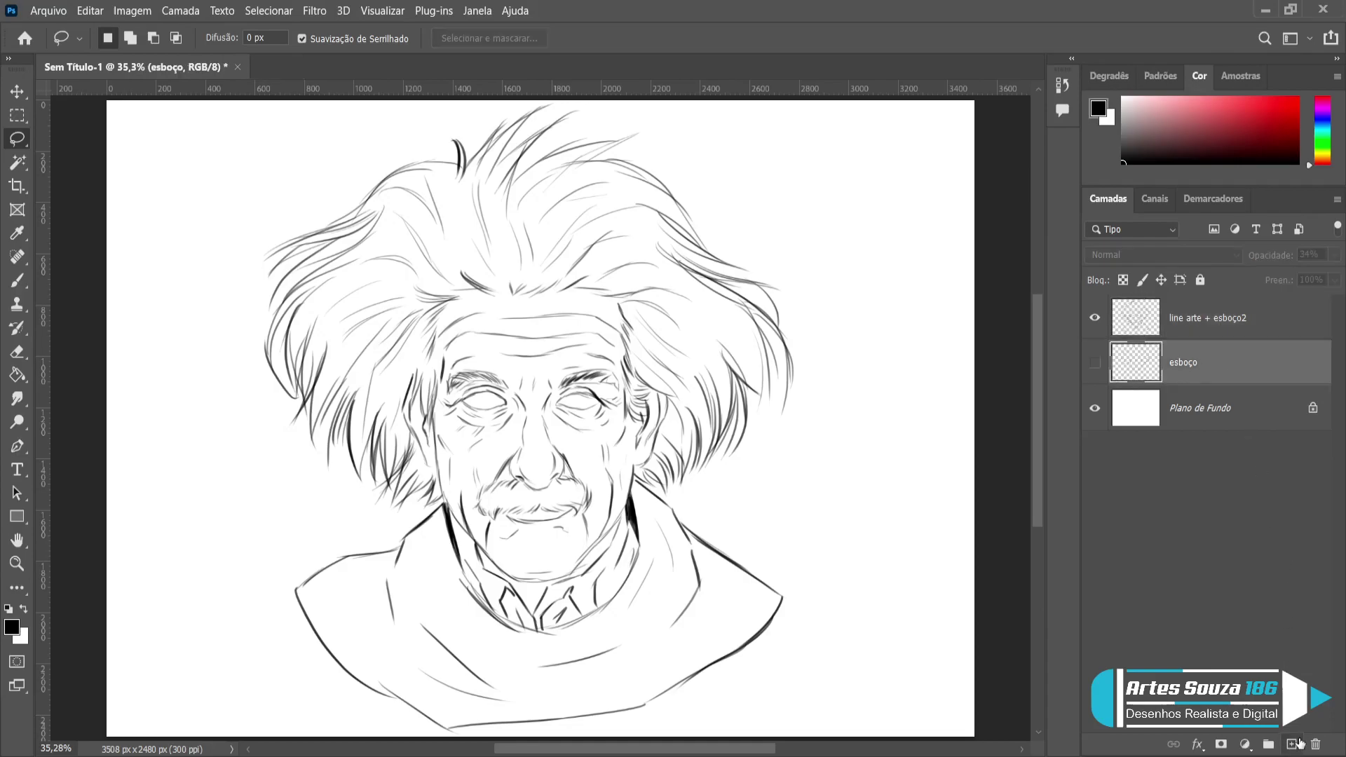
{"action": "left_click", "coordinate": [1293, 744]}
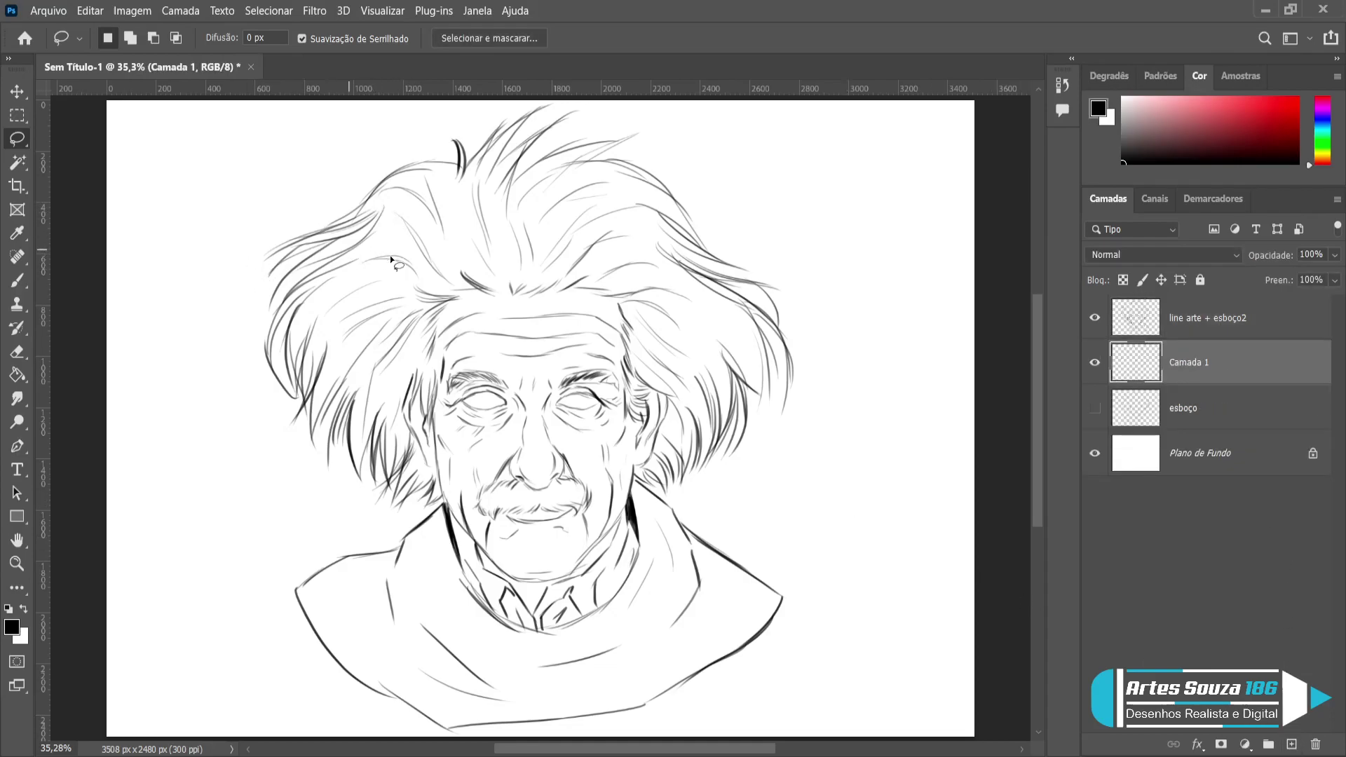
Lasso the left half of the hair, tracing its outer contour from the crown tuft down the strand tips.
{"action": "mouse_move", "coordinate": [467, 165]}
{"action": "left_mouse_down"}
{"action": "mouse_move", "coordinate": [468, 149]}
{"action": "mouse_move", "coordinate": [445, 134]}
{"action": "mouse_move", "coordinate": [459, 165]}
{"action": "mouse_move", "coordinate": [398, 174]}
{"action": "mouse_move", "coordinate": [484, 204]}
{"action": "mouse_move", "coordinate": [457, 144]}
{"action": "left_mouse_up"}
{"action": "key", "text": "shift"}
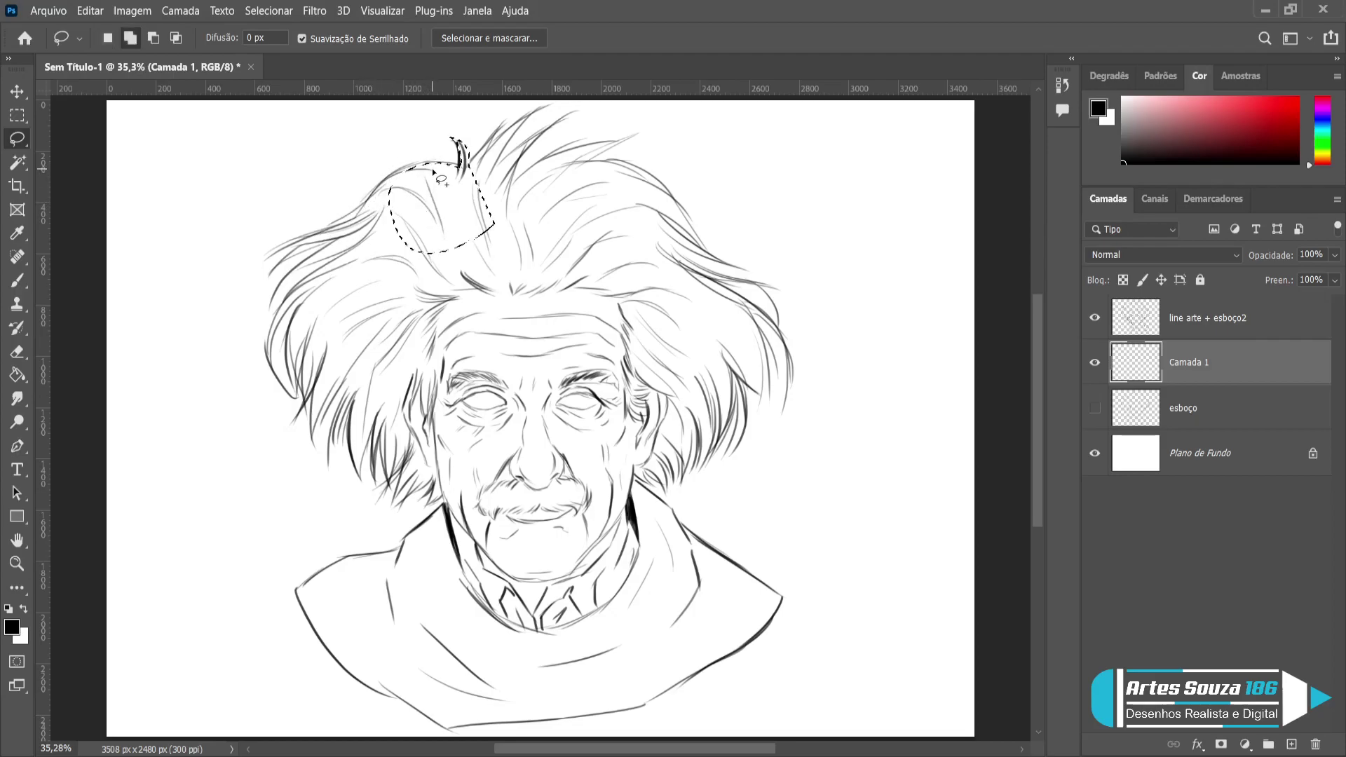
{"action": "mouse_move", "coordinate": [421, 169]}
{"action": "left_mouse_down"}
{"action": "mouse_move", "coordinate": [340, 222]}
{"action": "mouse_move", "coordinate": [302, 223]}
{"action": "mouse_move", "coordinate": [340, 227]}
{"action": "mouse_move", "coordinate": [299, 238]}
{"action": "left_mouse_up"}
{"action": "mouse_move", "coordinate": [253, 284]}
{"action": "left_mouse_down"}
{"action": "mouse_move", "coordinate": [308, 244]}
{"action": "mouse_move", "coordinate": [268, 286]}
{"action": "mouse_move", "coordinate": [312, 247]}
{"action": "mouse_move", "coordinate": [375, 241]}
{"action": "mouse_move", "coordinate": [352, 229]}
{"action": "mouse_move", "coordinate": [327, 243]}
{"action": "mouse_move", "coordinate": [266, 317]}
{"action": "mouse_move", "coordinate": [415, 226]}
{"action": "mouse_move", "coordinate": [340, 284]}
{"action": "mouse_move", "coordinate": [334, 260]}
{"action": "mouse_move", "coordinate": [315, 269]}
{"action": "mouse_move", "coordinate": [283, 302]}
{"action": "mouse_move", "coordinate": [269, 337]}
{"action": "mouse_move", "coordinate": [296, 393]}
{"action": "mouse_move", "coordinate": [272, 342]}
{"action": "mouse_move", "coordinate": [338, 260]}
{"action": "mouse_move", "coordinate": [300, 300]}
{"action": "mouse_move", "coordinate": [287, 344]}
{"action": "mouse_move", "coordinate": [303, 405]}
{"action": "mouse_move", "coordinate": [299, 376]}
{"action": "mouse_move", "coordinate": [293, 423]}
{"action": "mouse_move", "coordinate": [417, 254]}
{"action": "left_mouse_up"}
{"action": "mouse_move", "coordinate": [324, 378]}
{"action": "left_mouse_down"}
{"action": "mouse_move", "coordinate": [317, 459]}
{"action": "mouse_move", "coordinate": [327, 418]}
{"action": "mouse_move", "coordinate": [352, 398]}
{"action": "mouse_move", "coordinate": [331, 449]}
{"action": "mouse_move", "coordinate": [361, 405]}
{"action": "mouse_move", "coordinate": [365, 481]}
{"action": "mouse_move", "coordinate": [413, 311]}
{"action": "mouse_move", "coordinate": [409, 280]}
{"action": "left_mouse_up"}
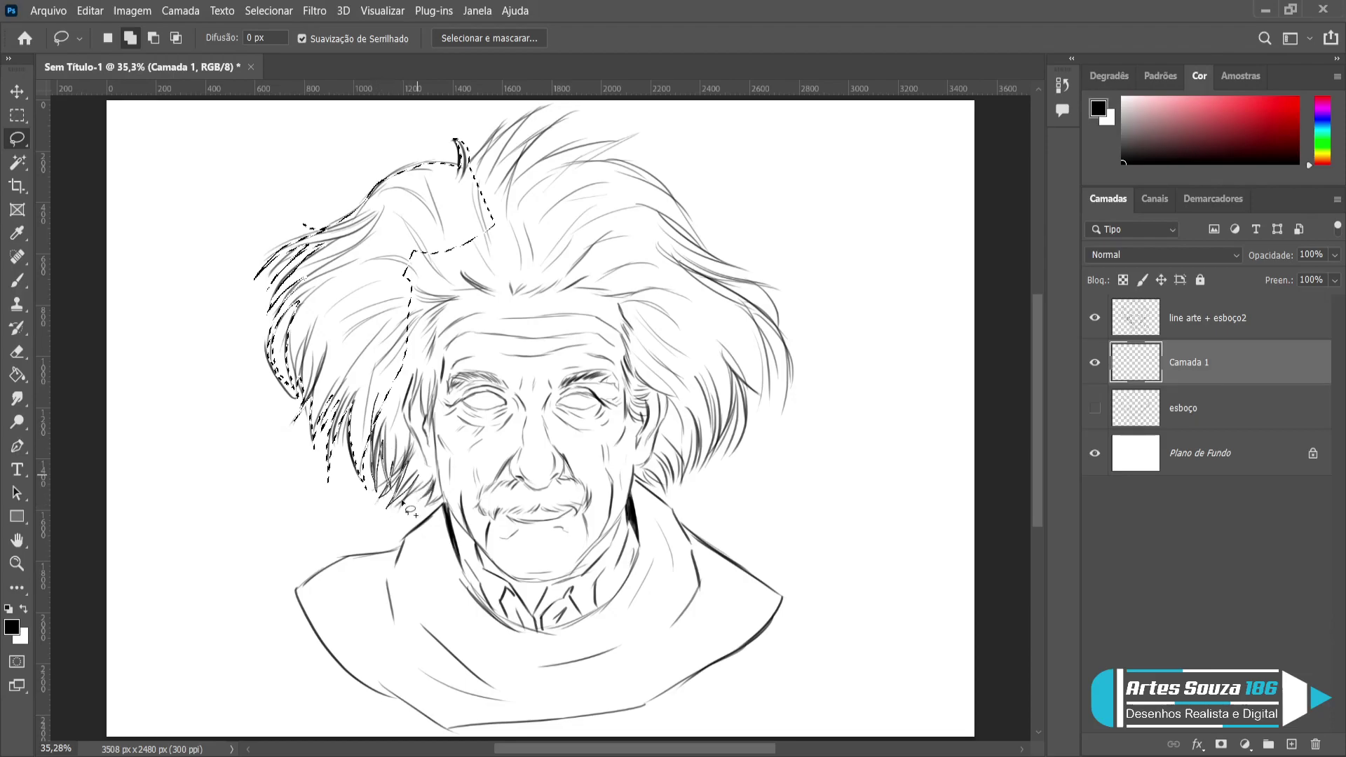
Add the lower-left hair tips and the left side of the face to the lasso selection.
{"action": "mouse_move", "coordinate": [433, 508]}
{"action": "left_mouse_down"}
{"action": "mouse_move", "coordinate": [475, 467]}
{"action": "mouse_move", "coordinate": [494, 334]}
{"action": "mouse_move", "coordinate": [415, 245]}
{"action": "left_mouse_up"}
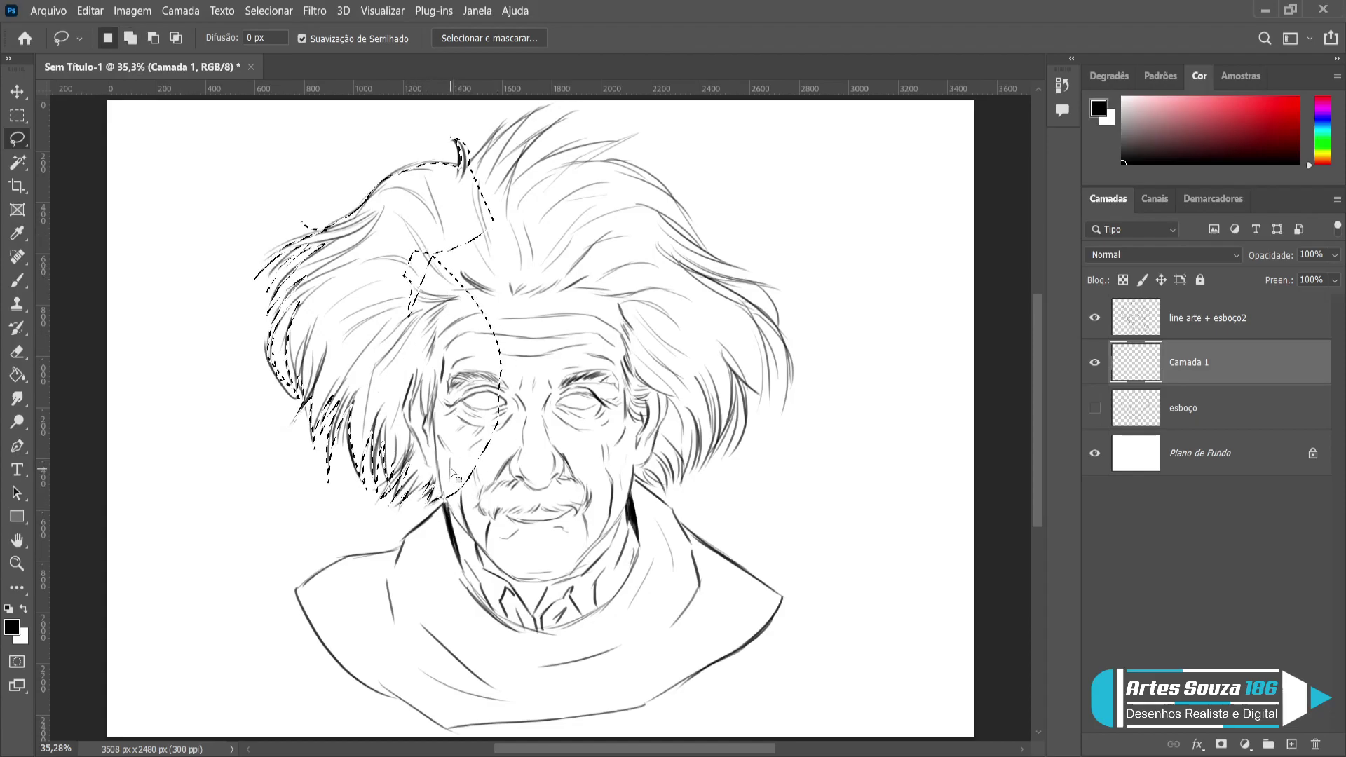
{"action": "key", "text": "shift"}
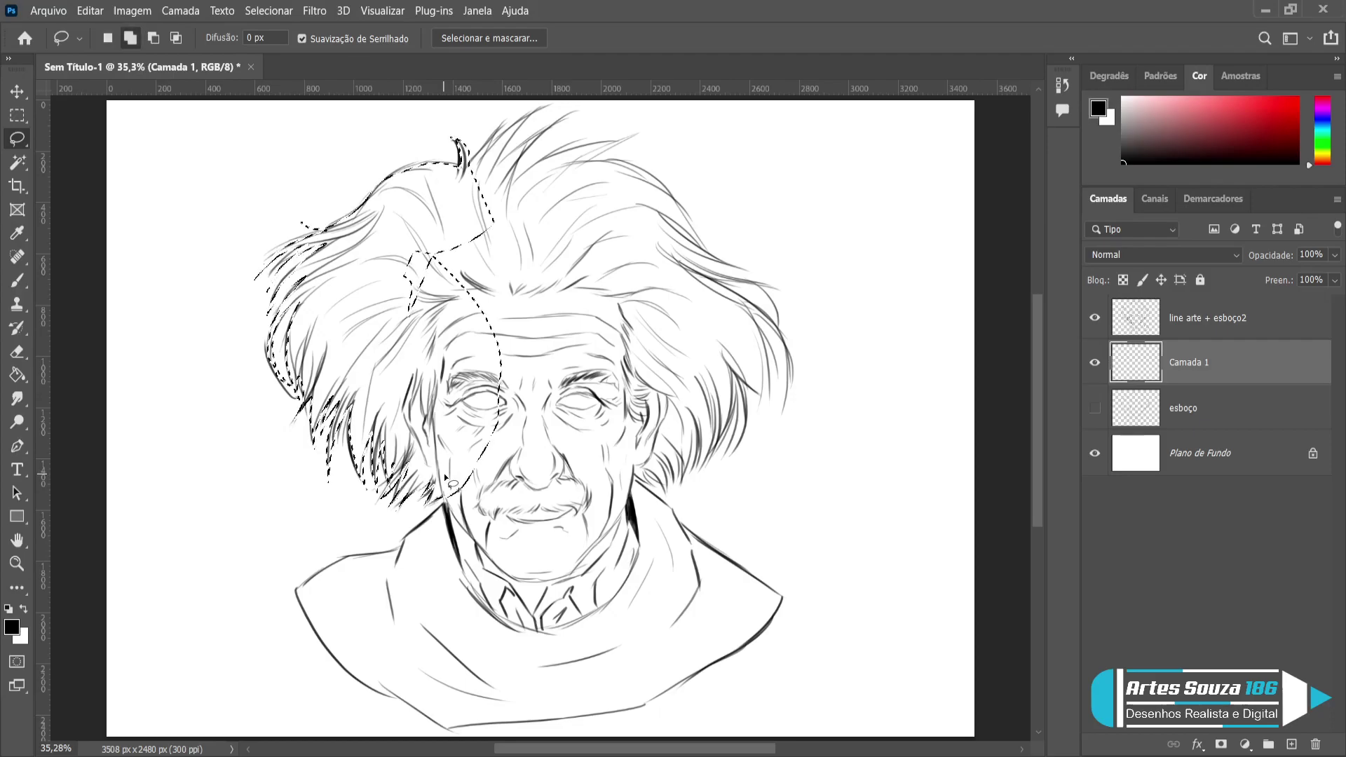
{"action": "mouse_move", "coordinate": [408, 532]}
{"action": "left_mouse_down"}
{"action": "mouse_move", "coordinate": [403, 550]}
{"action": "mouse_move", "coordinate": [334, 560]}
{"action": "mouse_move", "coordinate": [343, 635]}
{"action": "mouse_move", "coordinate": [520, 513]}
{"action": "mouse_move", "coordinate": [464, 490]}
{"action": "left_mouse_up"}
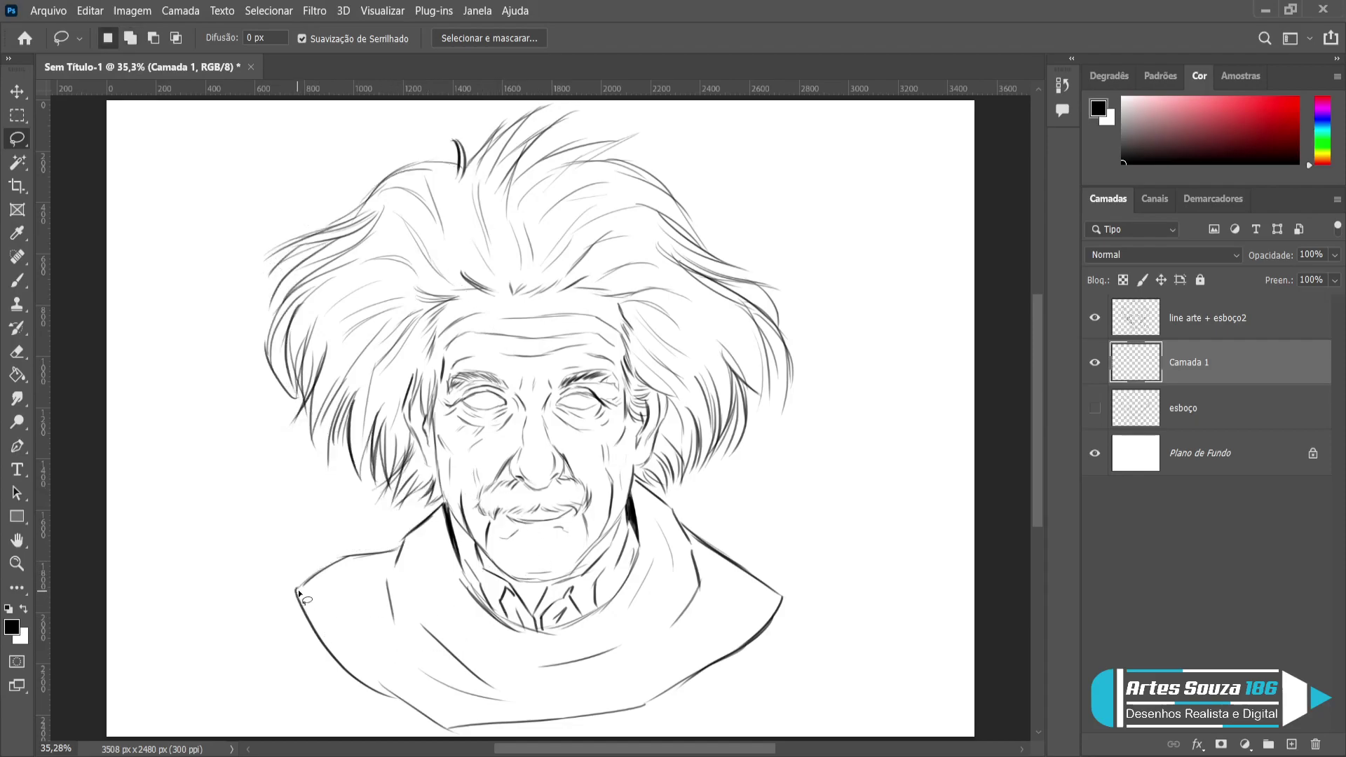
Extend the lasso selection around both shoulders and the lower edge of the bust.
{"action": "key", "text": "shift"}
{"action": "mouse_move", "coordinate": [299, 596]}
{"action": "left_mouse_down"}
{"action": "mouse_move", "coordinate": [359, 686]}
{"action": "mouse_move", "coordinate": [451, 731]}
{"action": "mouse_move", "coordinate": [493, 710]}
{"action": "mouse_move", "coordinate": [533, 592]}
{"action": "left_mouse_up"}
{"action": "mouse_move", "coordinate": [454, 728]}
{"action": "left_mouse_down"}
{"action": "mouse_move", "coordinate": [657, 700]}
{"action": "mouse_move", "coordinate": [675, 622]}
{"action": "mouse_move", "coordinate": [566, 545]}
{"action": "left_mouse_up"}
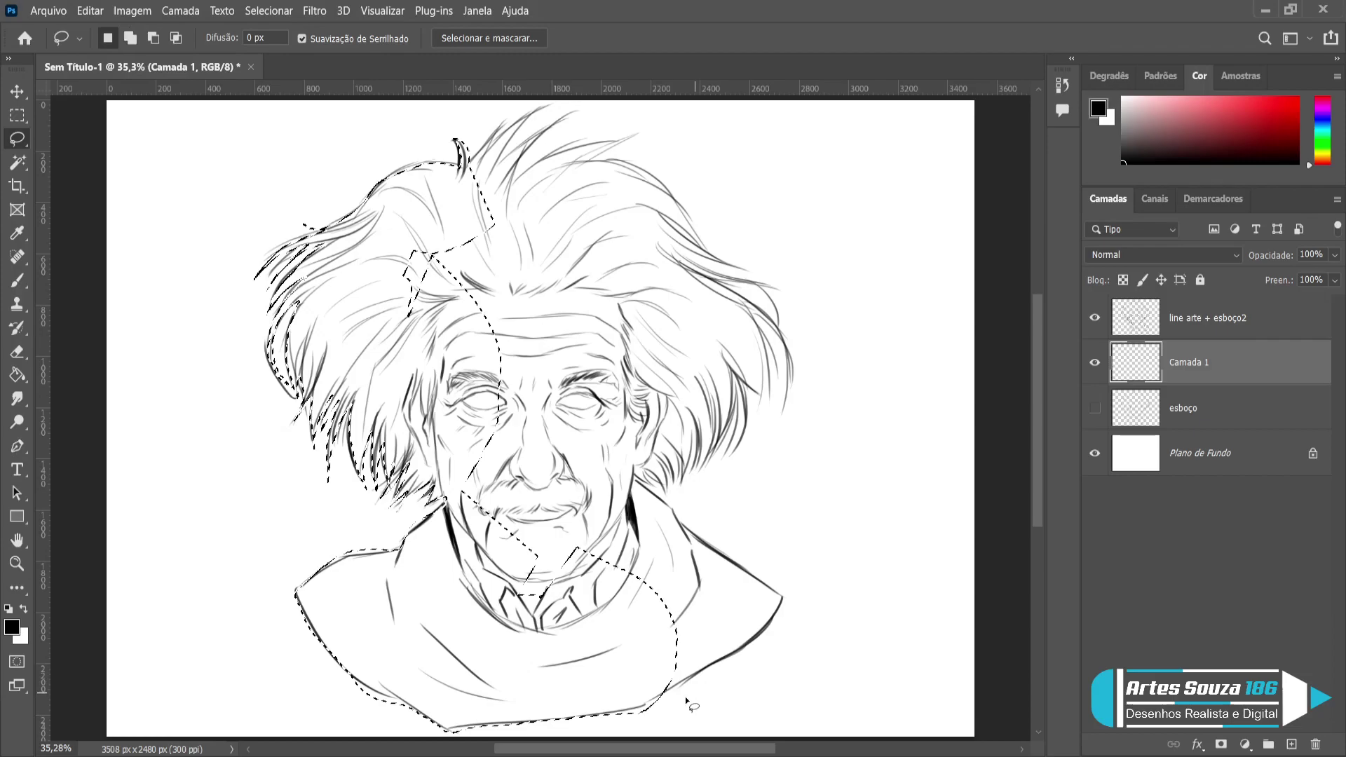
{"action": "mouse_move", "coordinate": [762, 632]}
{"action": "left_mouse_down"}
{"action": "mouse_move", "coordinate": [783, 595]}
{"action": "mouse_move", "coordinate": [677, 520]}
{"action": "mouse_move", "coordinate": [494, 596]}
{"action": "left_mouse_up"}
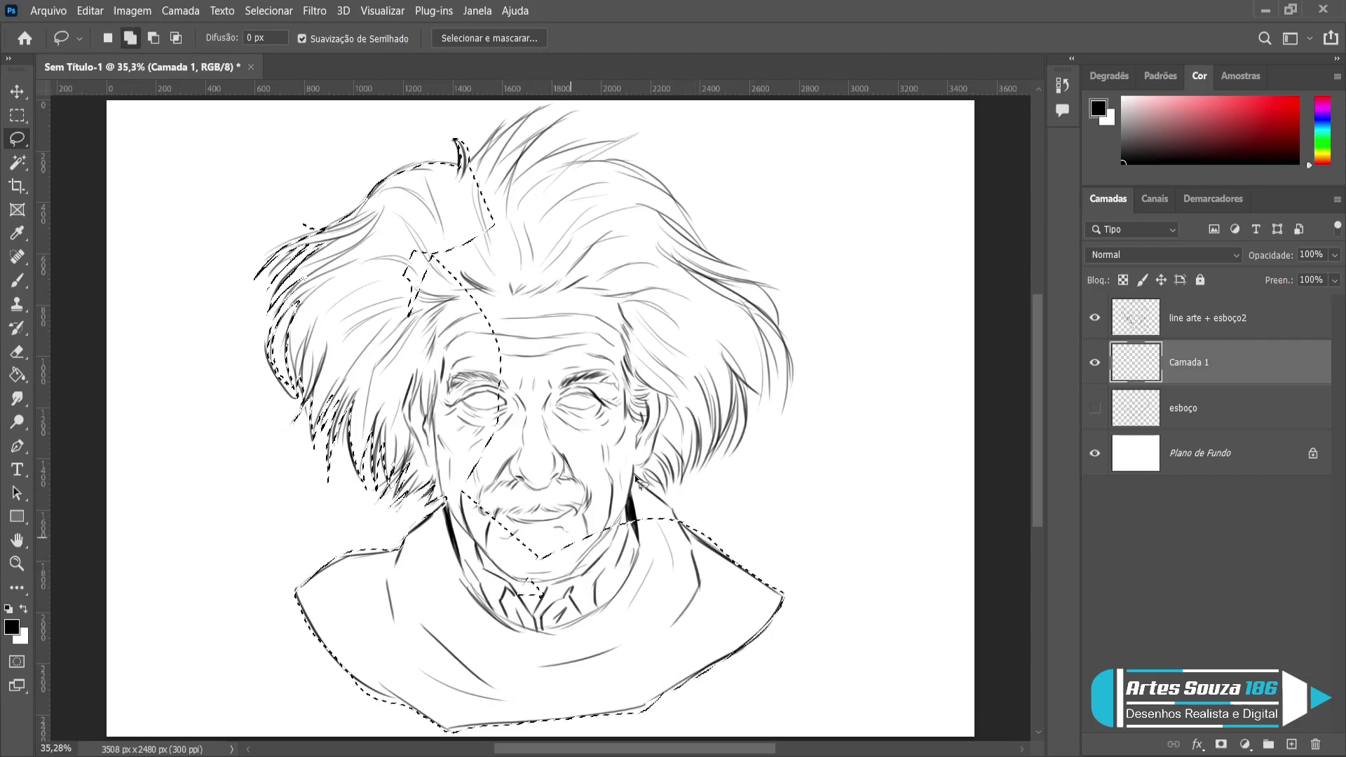
Add the right side of the neck, the chin and the mouth area to the selection.
{"action": "mouse_move", "coordinate": [685, 536]}
{"action": "left_mouse_down"}
{"action": "mouse_move", "coordinate": [640, 474]}
{"action": "mouse_move", "coordinate": [515, 499]}
{"action": "mouse_move", "coordinate": [636, 457]}
{"action": "left_mouse_up"}
{"action": "mouse_move", "coordinate": [517, 506]}
{"action": "left_mouse_down"}
{"action": "mouse_move", "coordinate": [567, 611]}
{"action": "mouse_move", "coordinate": [603, 519]}
{"action": "left_mouse_up"}
{"action": "key", "text": "ctrl+d"}
{"action": "key", "text": "ctrl+shift+d"}
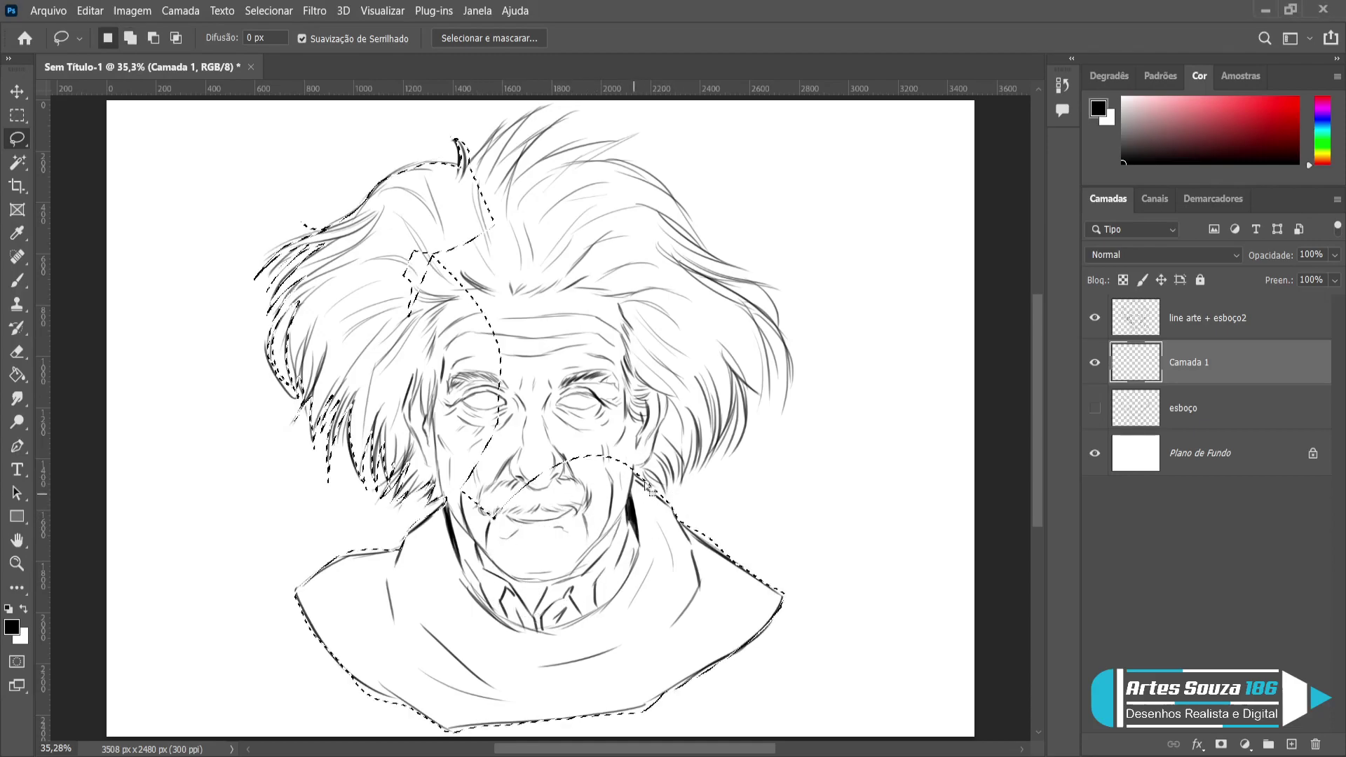
{"action": "key", "text": "shift"}
{"action": "key", "text": "shift"}
Add the upper-right hair contour and its outer strand tips to the lasso selection.
{"action": "mouse_move", "coordinate": [686, 217]}
{"action": "left_mouse_down"}
{"action": "mouse_move", "coordinate": [747, 269]}
{"action": "mouse_move", "coordinate": [687, 256]}
{"action": "mouse_move", "coordinate": [654, 228]}
{"action": "mouse_move", "coordinate": [667, 208]}
{"action": "mouse_move", "coordinate": [684, 257]}
{"action": "mouse_move", "coordinate": [783, 292]}
{"action": "mouse_move", "coordinate": [723, 291]}
{"action": "mouse_move", "coordinate": [631, 235]}
{"action": "mouse_move", "coordinate": [679, 277]}
{"action": "mouse_move", "coordinate": [781, 232]}
{"action": "mouse_move", "coordinate": [786, 271]}
{"action": "mouse_move", "coordinate": [762, 277]}
{"action": "mouse_move", "coordinate": [788, 293]}
{"action": "left_mouse_up"}
{"action": "key", "text": "ctrl+z"}
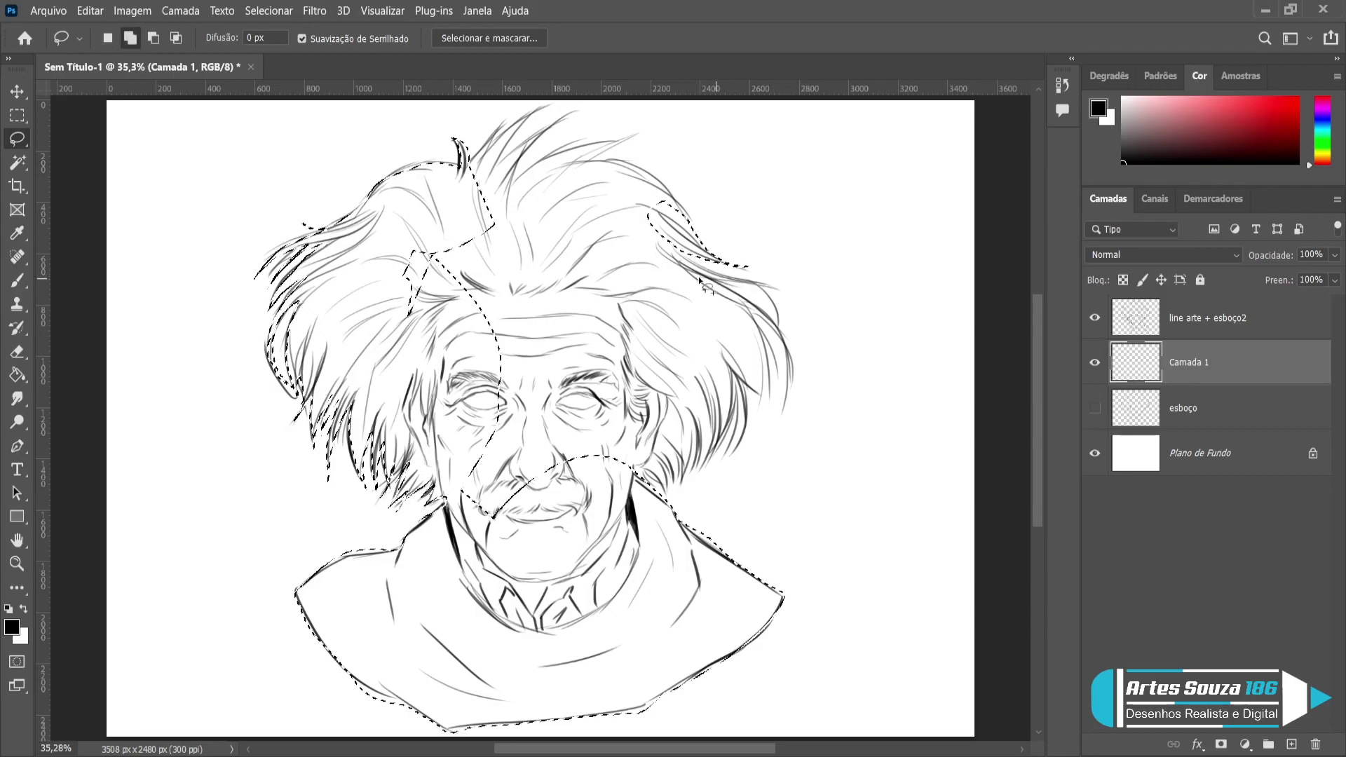
{"action": "mouse_move", "coordinate": [640, 246]}
{"action": "left_mouse_down"}
{"action": "mouse_move", "coordinate": [682, 282]}
{"action": "mouse_move", "coordinate": [789, 300]}
{"action": "mouse_move", "coordinate": [609, 230]}
{"action": "mouse_move", "coordinate": [645, 213]}
{"action": "left_mouse_up"}
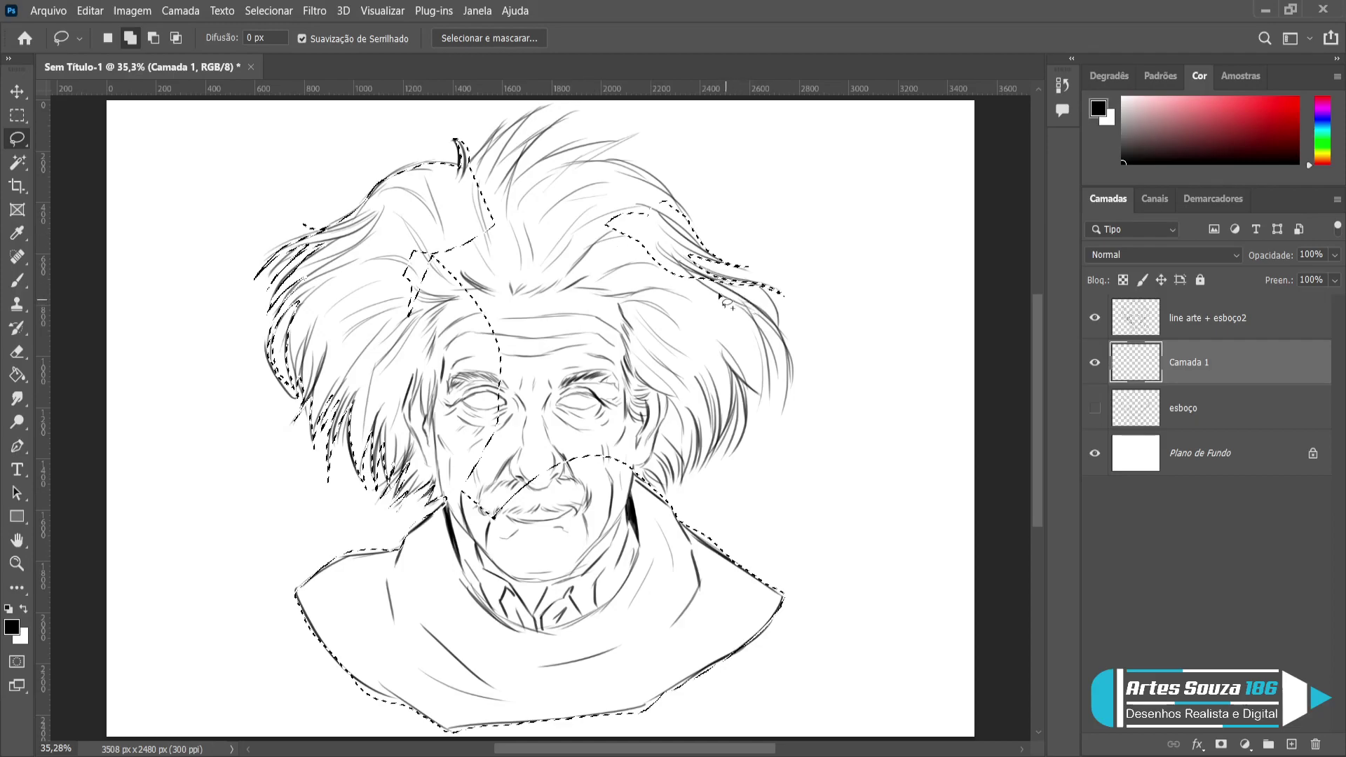
{"action": "mouse_move", "coordinate": [694, 281]}
{"action": "left_mouse_down"}
{"action": "mouse_move", "coordinate": [783, 327]}
{"action": "mouse_move", "coordinate": [792, 389]}
{"action": "mouse_move", "coordinate": [780, 417]}
{"action": "mouse_move", "coordinate": [787, 370]}
{"action": "mouse_move", "coordinate": [759, 328]}
{"action": "mouse_move", "coordinate": [642, 264]}
{"action": "mouse_move", "coordinate": [751, 347]}
{"action": "mouse_move", "coordinate": [755, 315]}
{"action": "mouse_move", "coordinate": [779, 375]}
{"action": "mouse_move", "coordinate": [761, 421]}
{"action": "left_mouse_up"}
{"action": "mouse_move", "coordinate": [754, 360]}
{"action": "left_mouse_down"}
{"action": "mouse_move", "coordinate": [761, 393]}
{"action": "mouse_move", "coordinate": [654, 281]}
{"action": "left_mouse_up"}
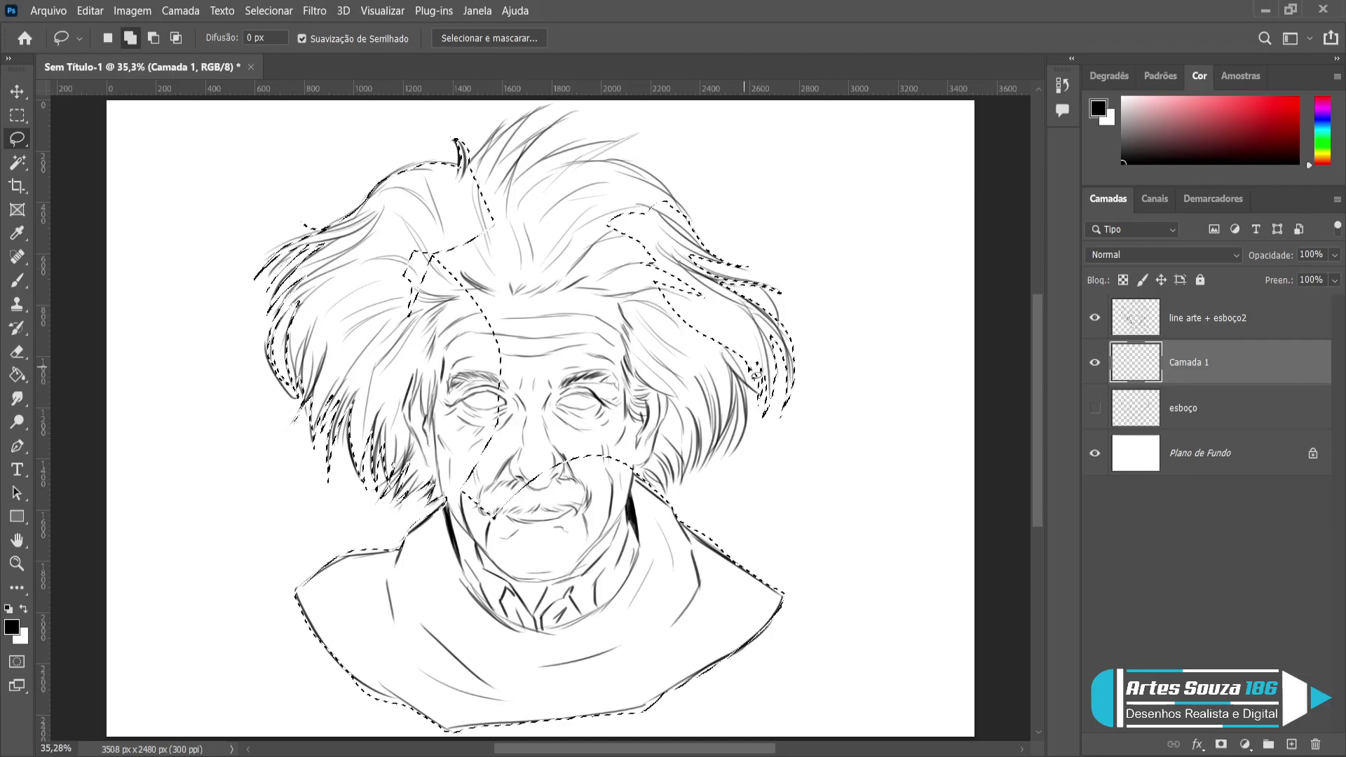
Extend the lasso selection along the lower-right hair tips and in toward the right side of the face.
{"action": "mouse_move", "coordinate": [733, 338]}
{"action": "left_mouse_down"}
{"action": "mouse_move", "coordinate": [758, 412]}
{"action": "mouse_move", "coordinate": [729, 461]}
{"action": "mouse_move", "coordinate": [745, 432]}
{"action": "mouse_move", "coordinate": [736, 375]}
{"action": "mouse_move", "coordinate": [687, 338]}
{"action": "mouse_move", "coordinate": [733, 397]}
{"action": "mouse_move", "coordinate": [732, 352]}
{"action": "mouse_move", "coordinate": [741, 363]}
{"action": "mouse_move", "coordinate": [739, 421]}
{"action": "mouse_move", "coordinate": [698, 474]}
{"action": "mouse_move", "coordinate": [711, 450]}
{"action": "mouse_move", "coordinate": [702, 379]}
{"action": "mouse_move", "coordinate": [669, 306]}
{"action": "left_mouse_up"}
{"action": "left_click", "coordinate": [696, 424]}
{"action": "key", "text": "ctrl+z"}
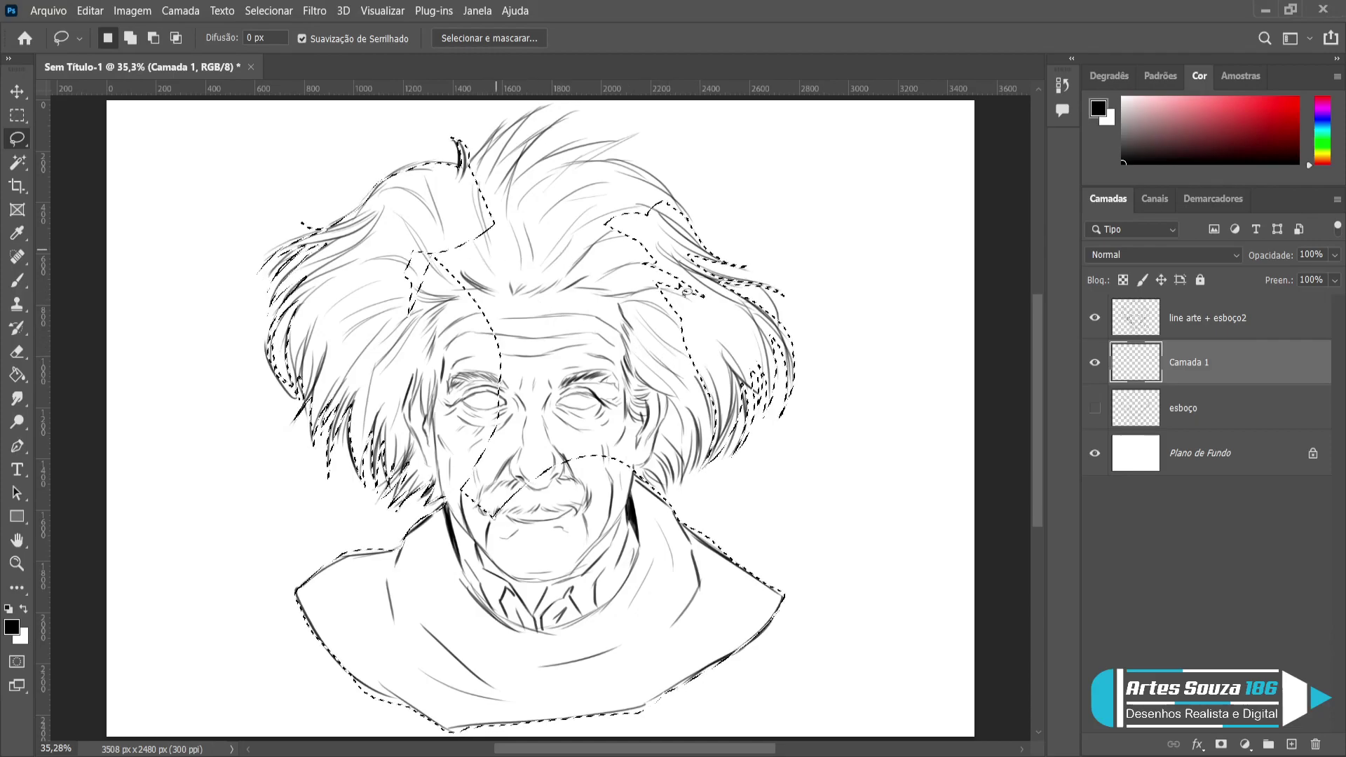
{"action": "key", "text": "shift"}
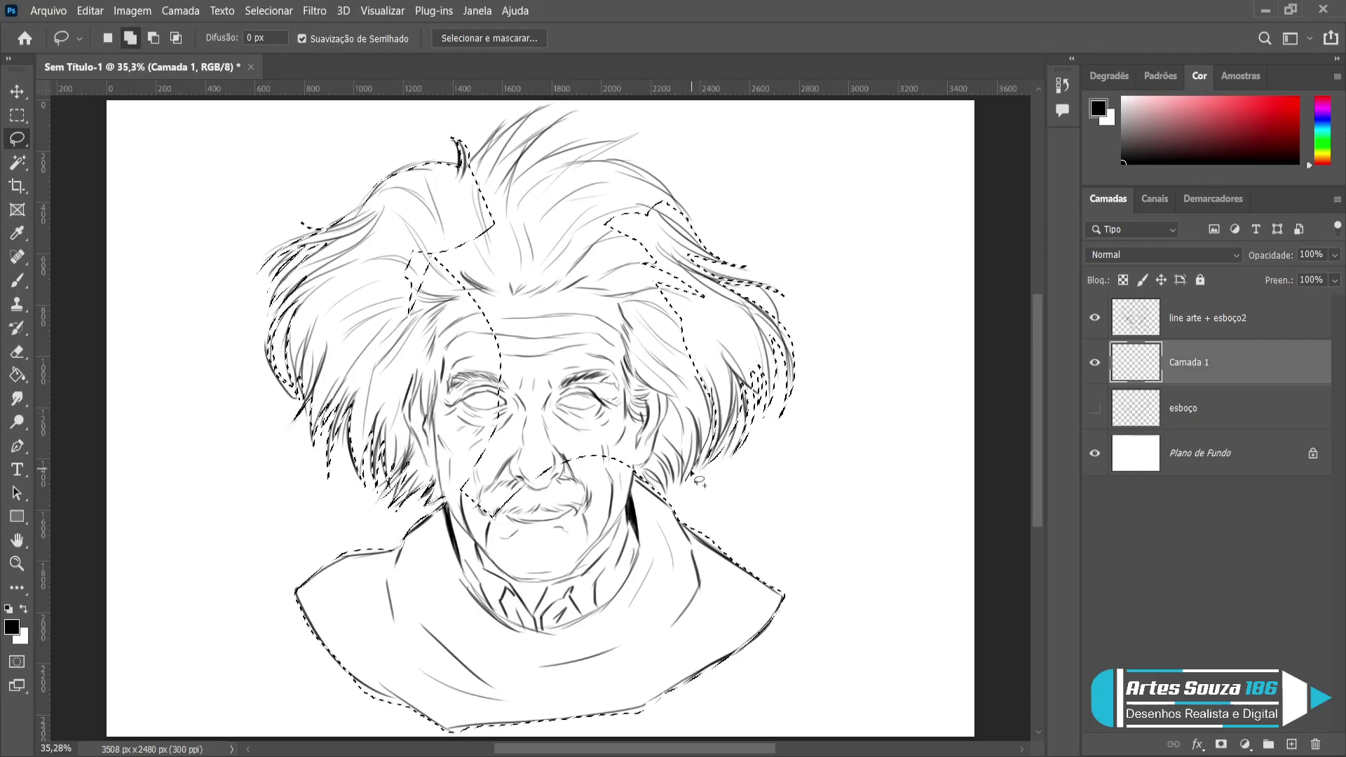
{"action": "mouse_move", "coordinate": [669, 496]}
{"action": "left_mouse_down"}
{"action": "mouse_move", "coordinate": [666, 293]}
{"action": "mouse_move", "coordinate": [624, 393]}
{"action": "mouse_move", "coordinate": [648, 490]}
{"action": "left_mouse_up"}
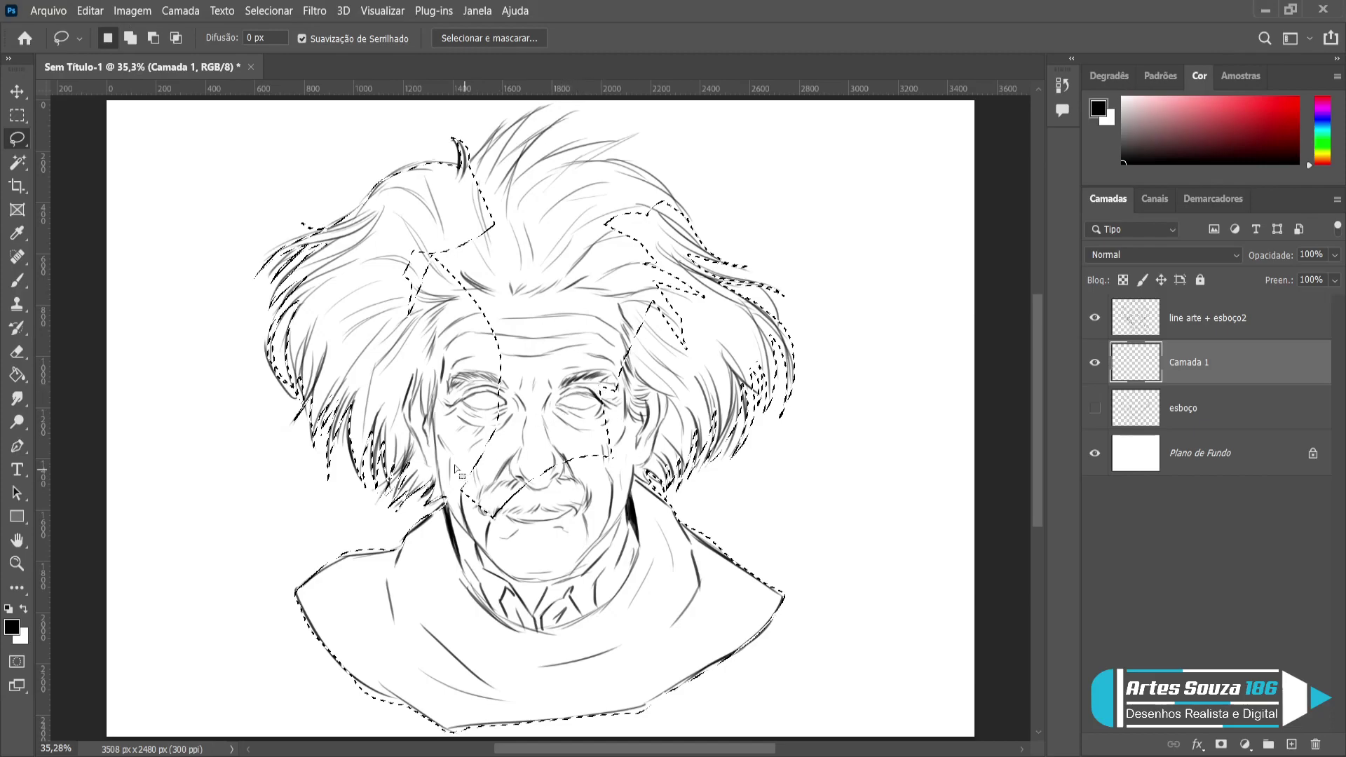
Add the remaining face and inner hair area and the tufts at the crown to the lasso selection.
{"action": "mouse_move", "coordinate": [457, 469]}
{"action": "left_mouse_down"}
{"action": "mouse_move", "coordinate": [500, 550]}
{"action": "mouse_move", "coordinate": [580, 522]}
{"action": "mouse_move", "coordinate": [632, 465]}
{"action": "mouse_move", "coordinate": [713, 308]}
{"action": "mouse_move", "coordinate": [707, 292]}
{"action": "mouse_move", "coordinate": [663, 263]}
{"action": "mouse_move", "coordinate": [649, 212]}
{"action": "mouse_move", "coordinate": [583, 173]}
{"action": "mouse_move", "coordinate": [480, 192]}
{"action": "mouse_move", "coordinate": [417, 238]}
{"action": "mouse_move", "coordinate": [378, 344]}
{"action": "mouse_move", "coordinate": [460, 397]}
{"action": "left_mouse_up"}
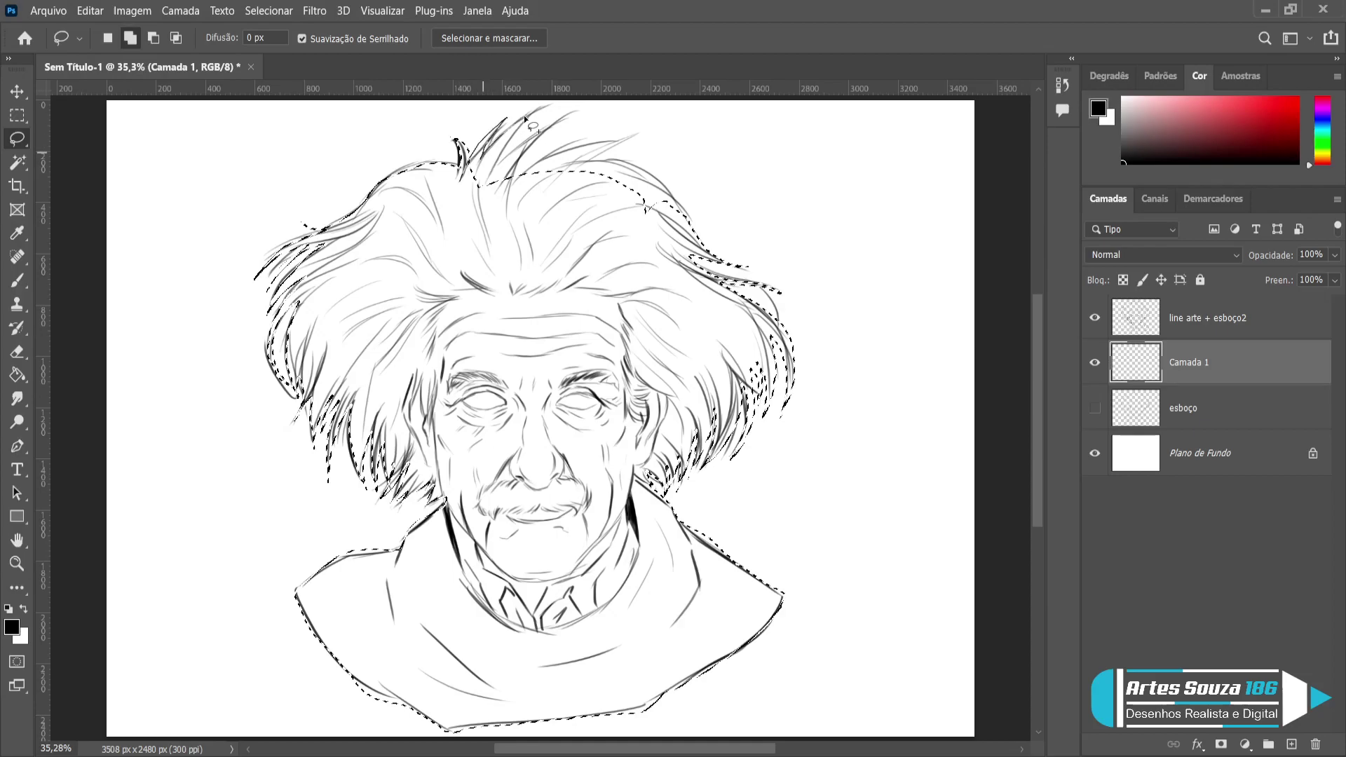
{"action": "mouse_move", "coordinate": [503, 169]}
{"action": "left_mouse_down"}
{"action": "mouse_move", "coordinate": [578, 116]}
{"action": "mouse_move", "coordinate": [554, 113]}
{"action": "mouse_move", "coordinate": [521, 180]}
{"action": "mouse_move", "coordinate": [592, 144]}
{"action": "mouse_move", "coordinate": [656, 136]}
{"action": "mouse_move", "coordinate": [532, 179]}
{"action": "mouse_move", "coordinate": [575, 166]}
{"action": "mouse_move", "coordinate": [655, 171]}
{"action": "mouse_move", "coordinate": [673, 205]}
{"action": "mouse_move", "coordinate": [594, 277]}
{"action": "left_mouse_up"}
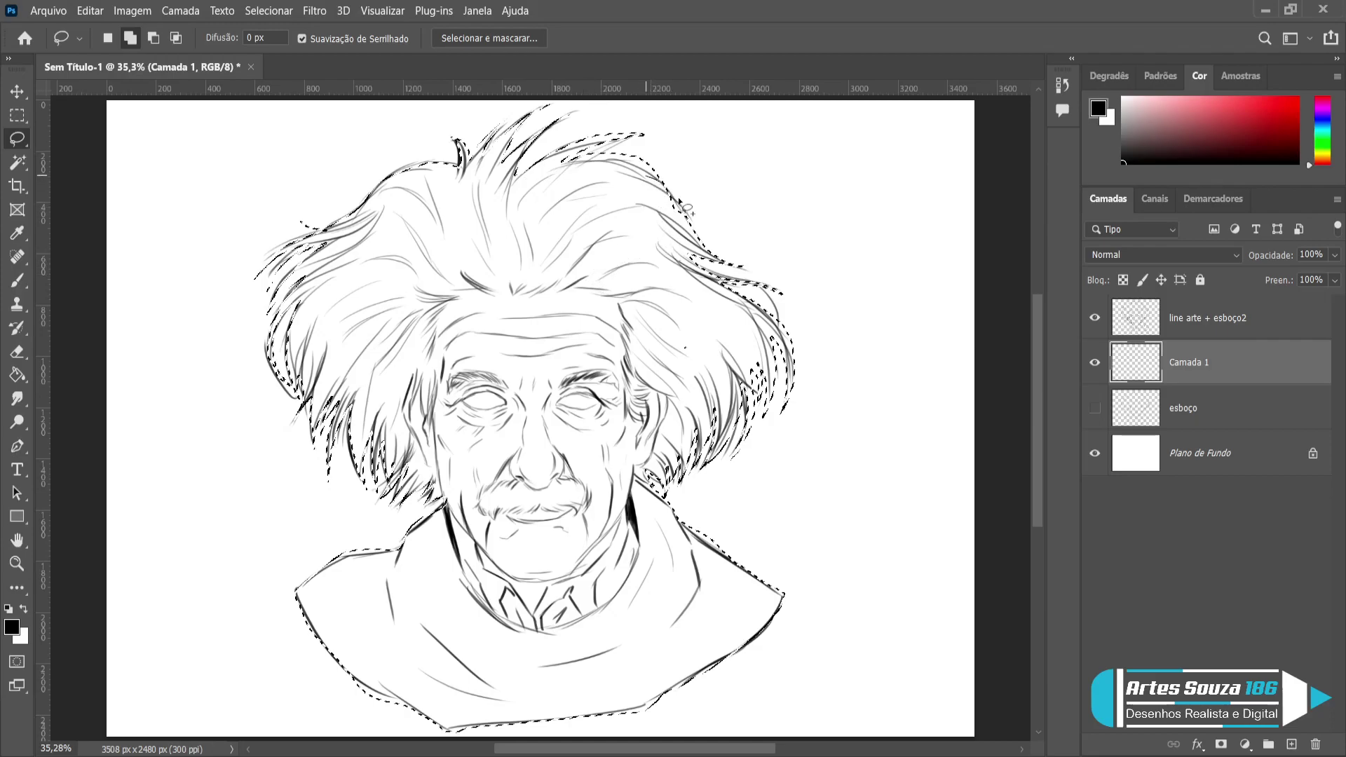
{"action": "key", "text": "ctrl+d"}
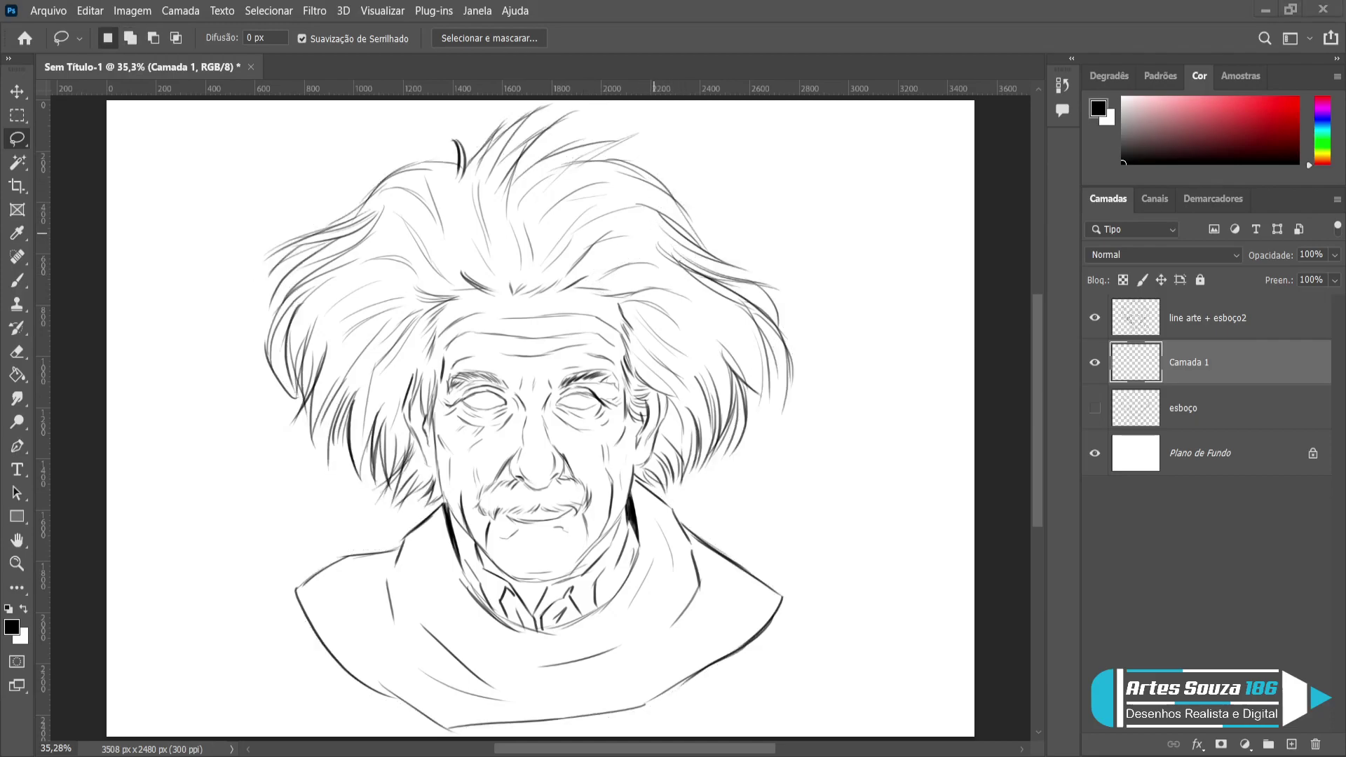
{"action": "key", "text": "ctrl+shift+d"}
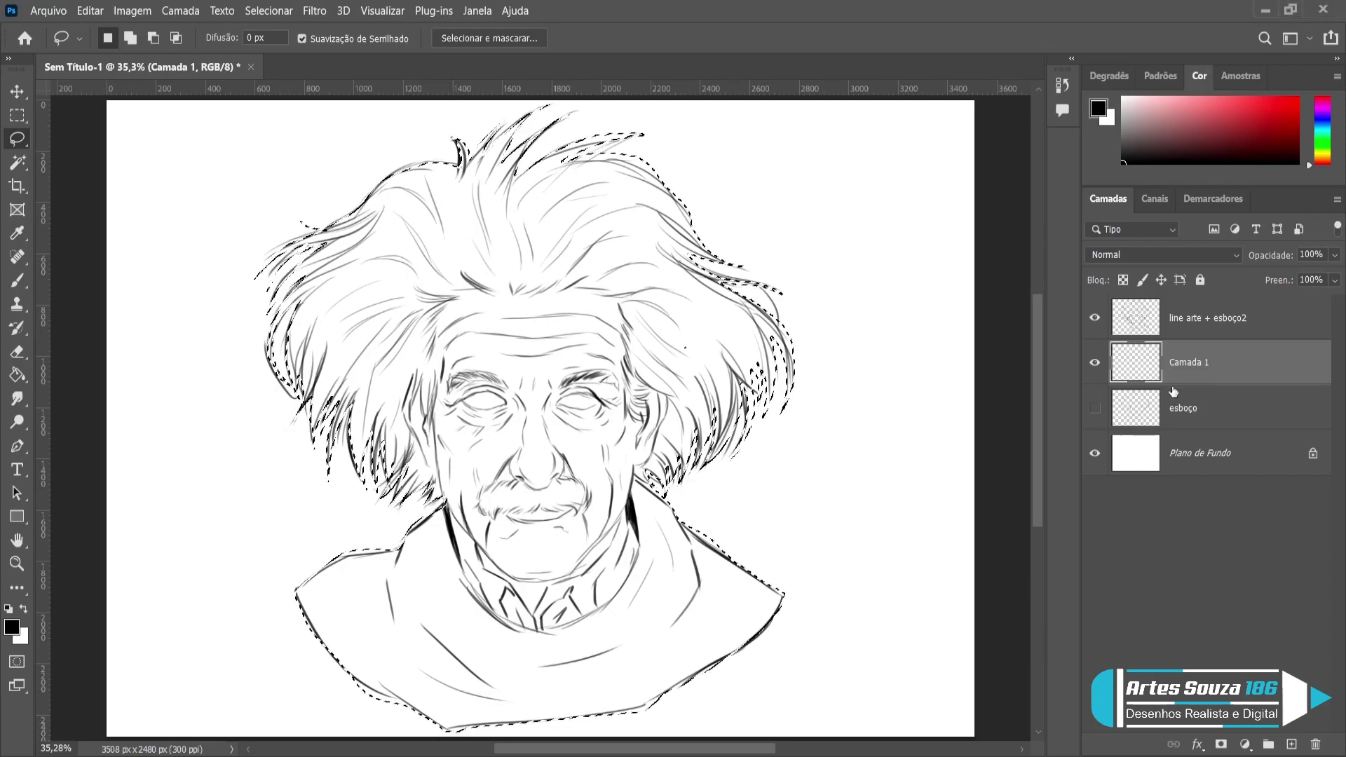
Choose a light brown foreground color, fill the silhouette on Camada 1 with the Paint Bucket, and deselect.
{"action": "left_click", "coordinate": [15, 378]}
{"action": "left_click", "coordinate": [11, 626]}
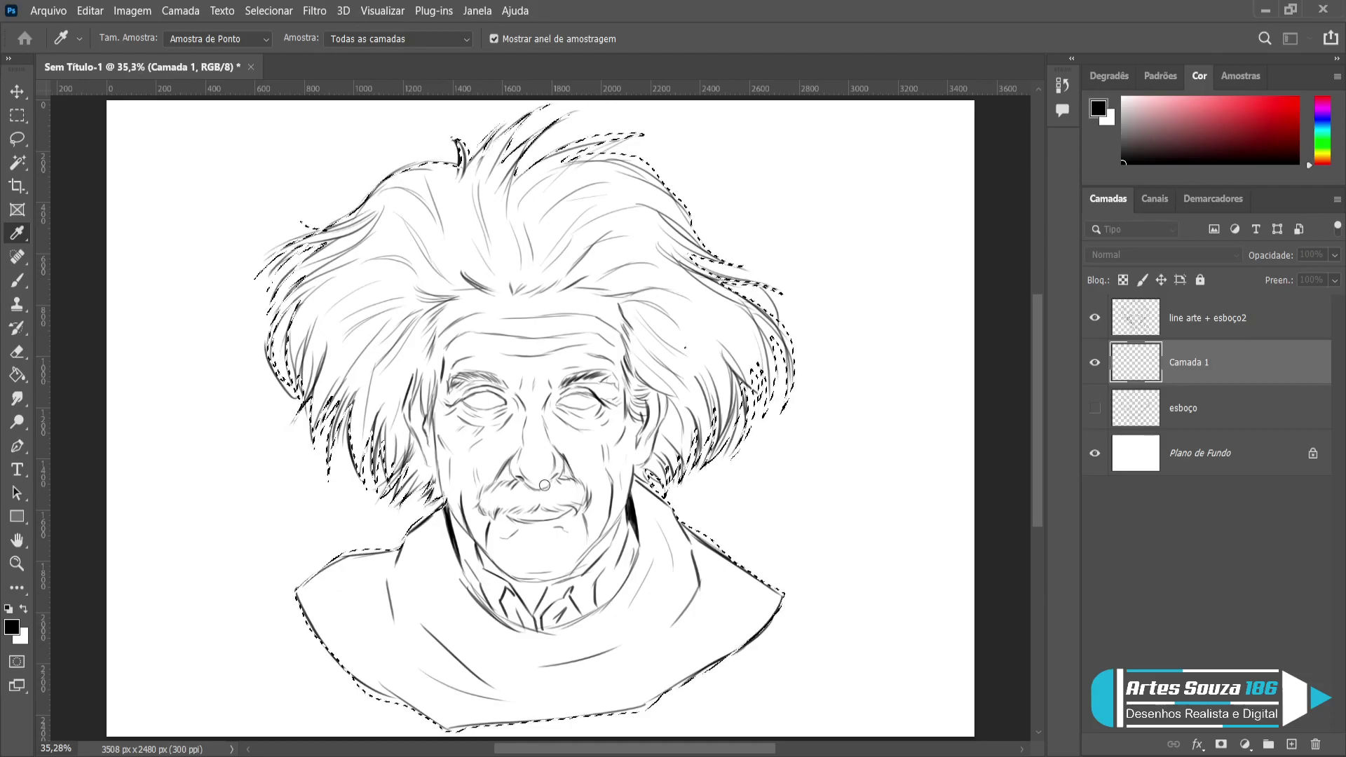
{"action": "left_click", "coordinate": [858, 427]}
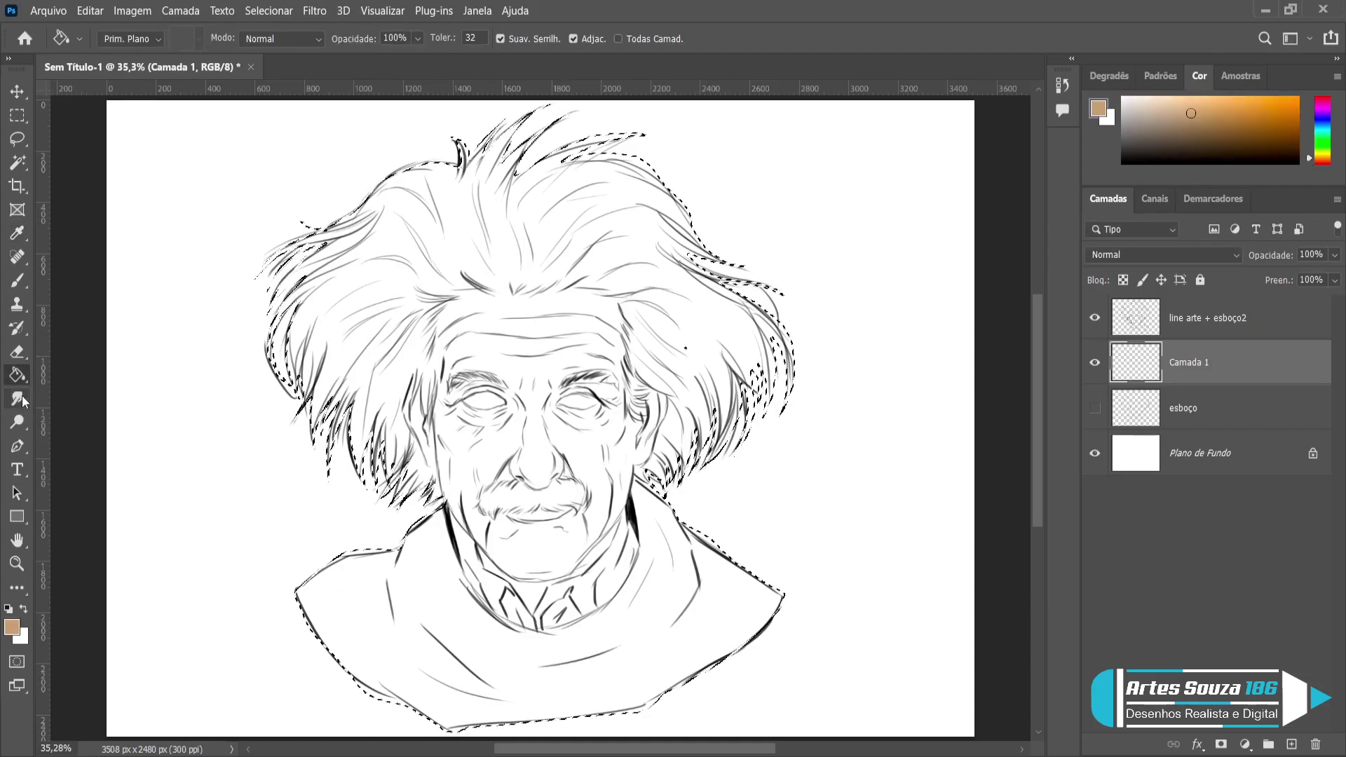
{"action": "left_click", "coordinate": [491, 413]}
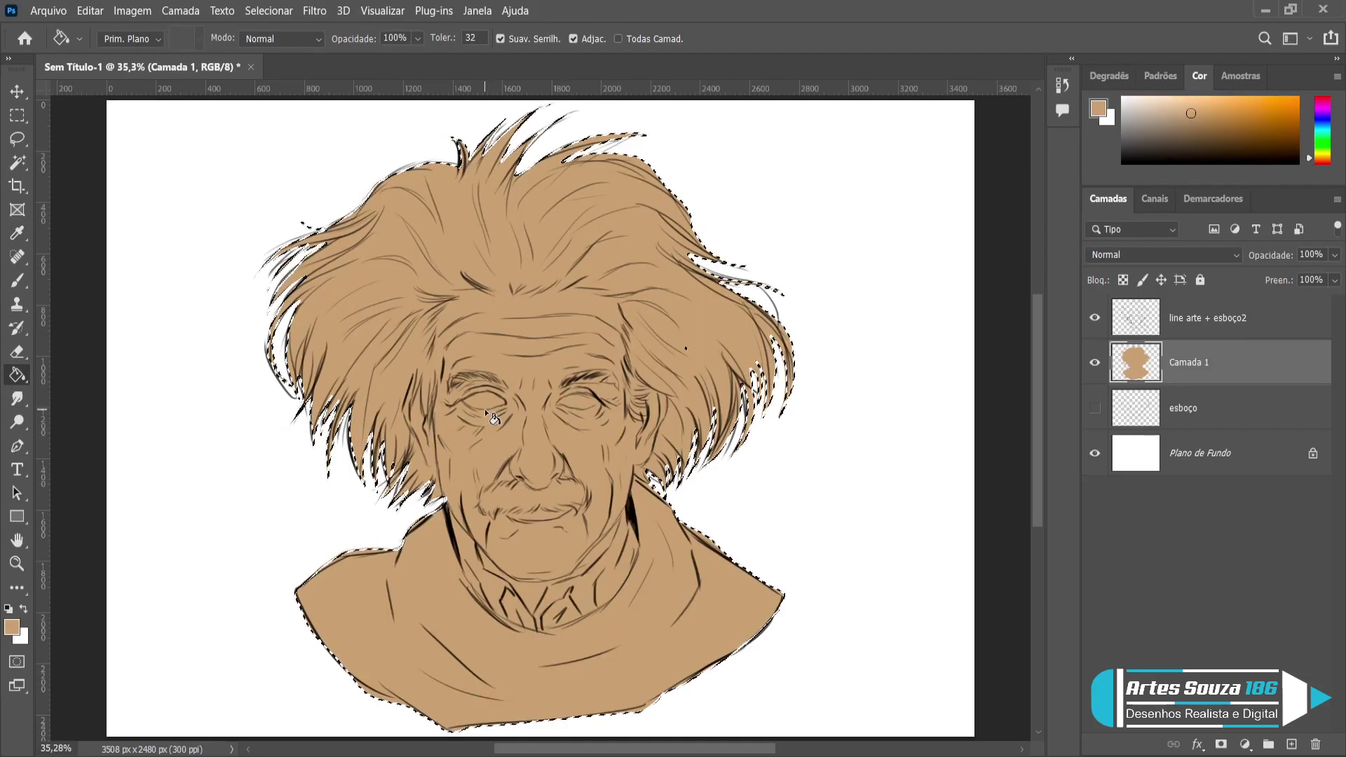
{"action": "key", "text": "ctrl+d"}
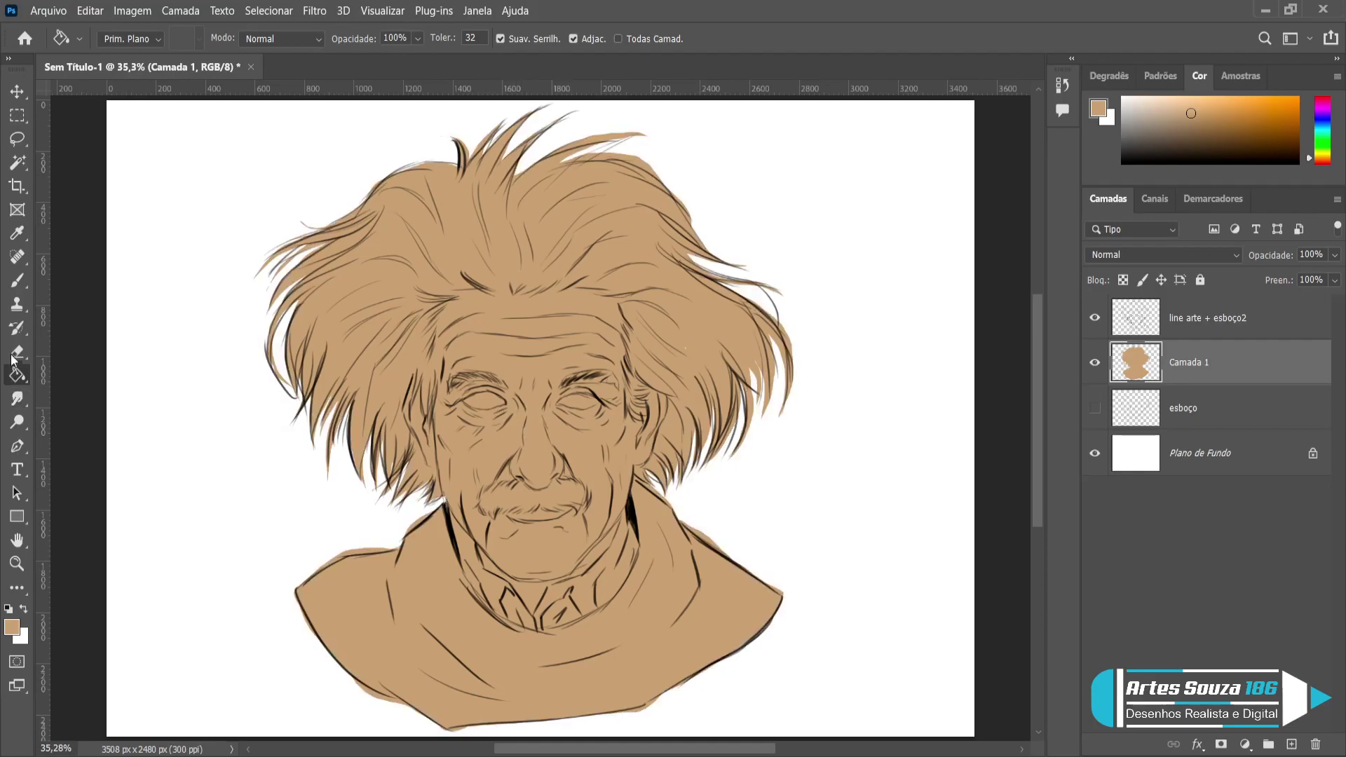
Try a light gray brush stroke on the right side of the shirt collar and undo it.
{"action": "left_click", "coordinate": [17, 280]}
{"action": "left_click", "coordinate": [682, 605]}
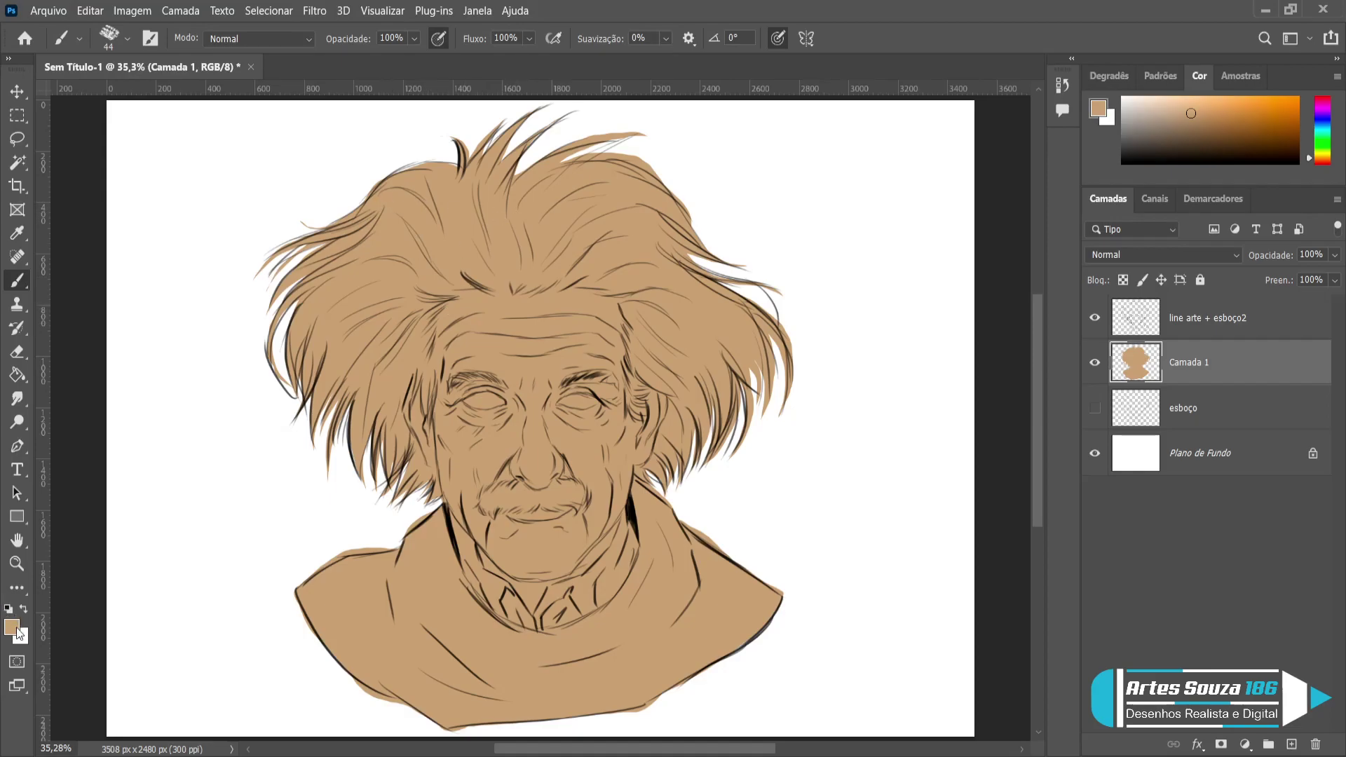
{"action": "key", "text": "i"}
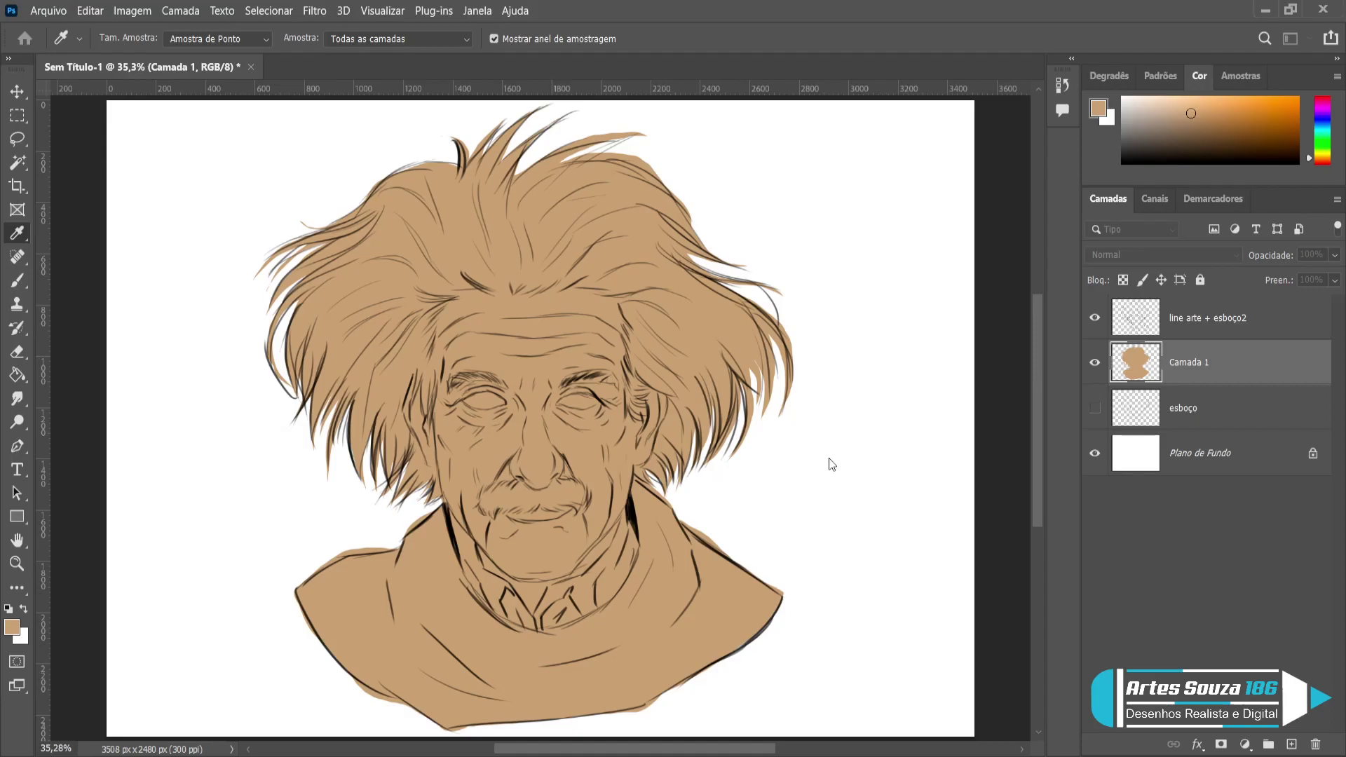
{"action": "key", "text": "b"}
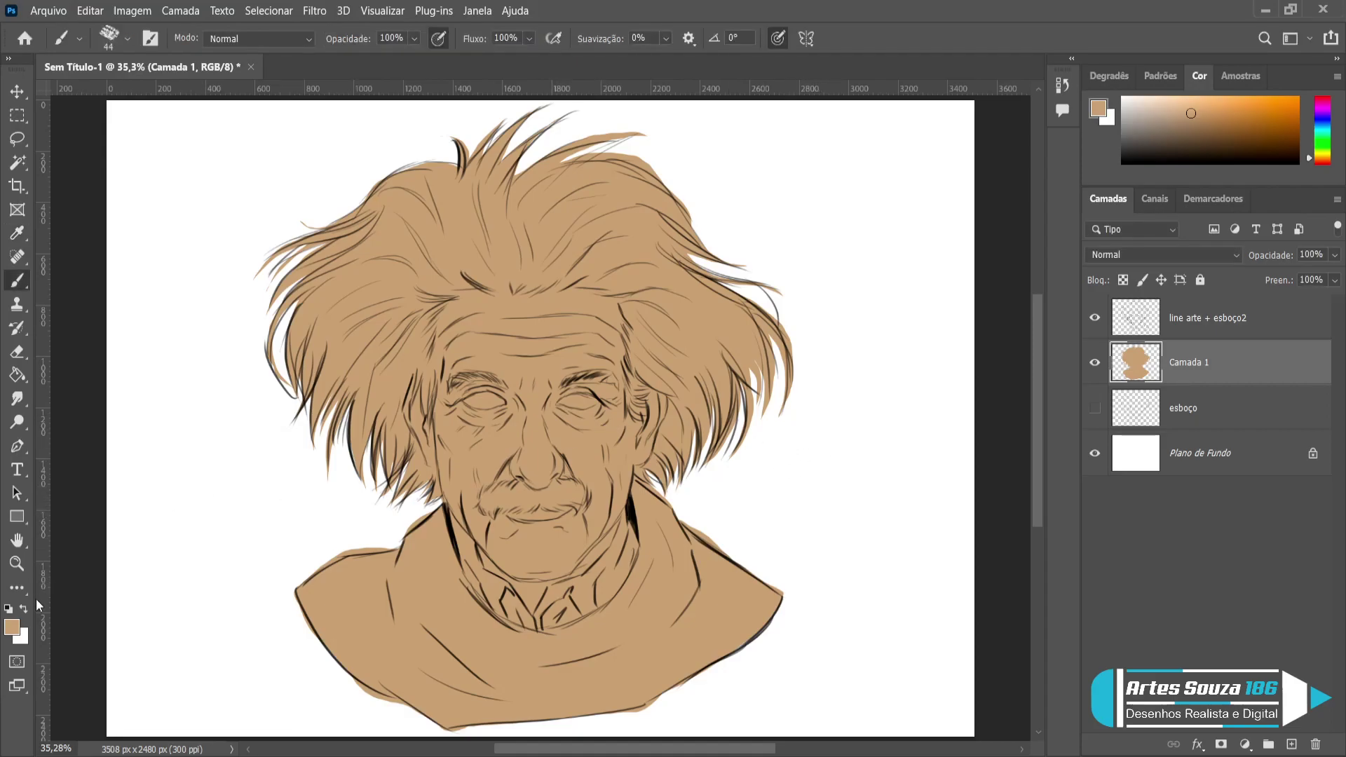
{"action": "key", "text": "i"}
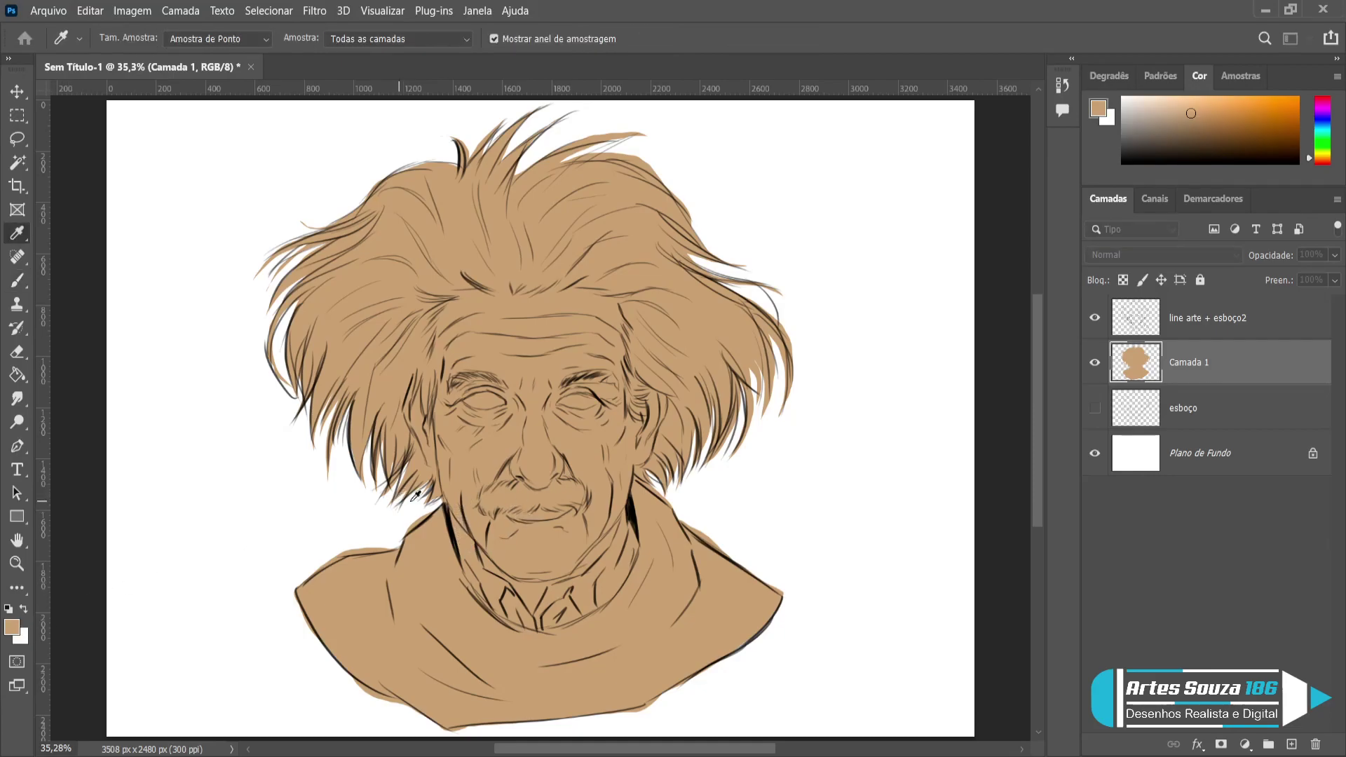
{"action": "left_click", "coordinate": [797, 423]}
{"action": "key", "text": "b"}
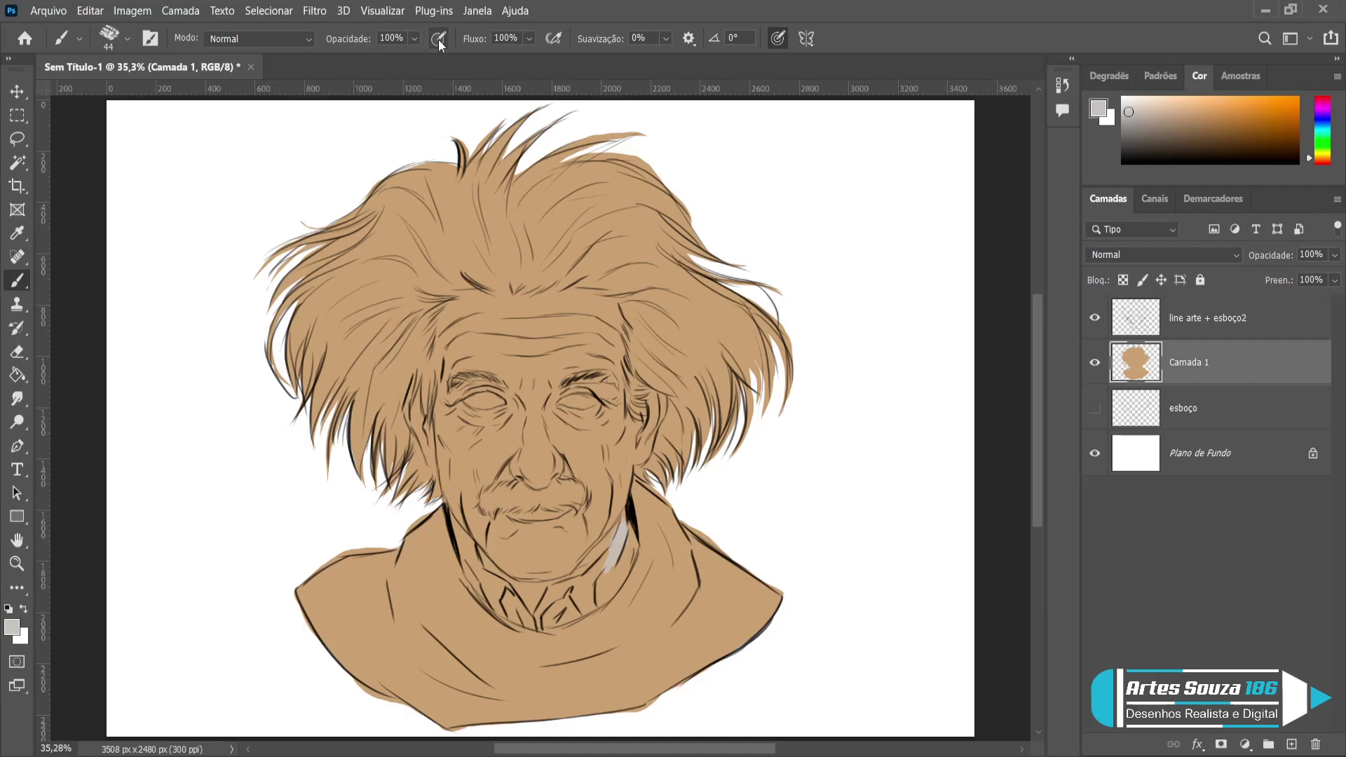
{"action": "key", "text": "ctrl+z"}
Add a layer clipped to the brown silhouette and paint the sweater's outer shoulders slate blue with a size 200 brush.
{"action": "left_click", "coordinate": [1289, 744]}
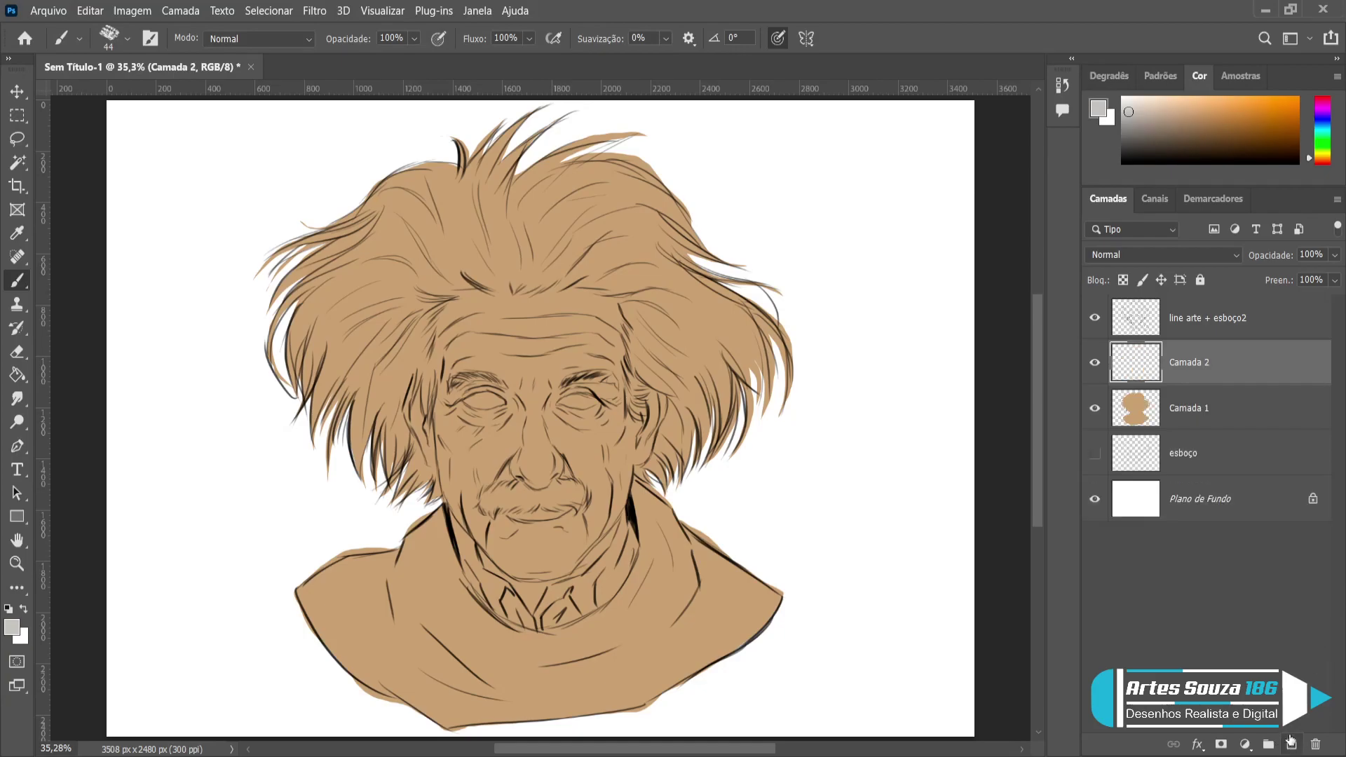
{"action": "left_click", "coordinate": [1187, 383], "text": "alt"}
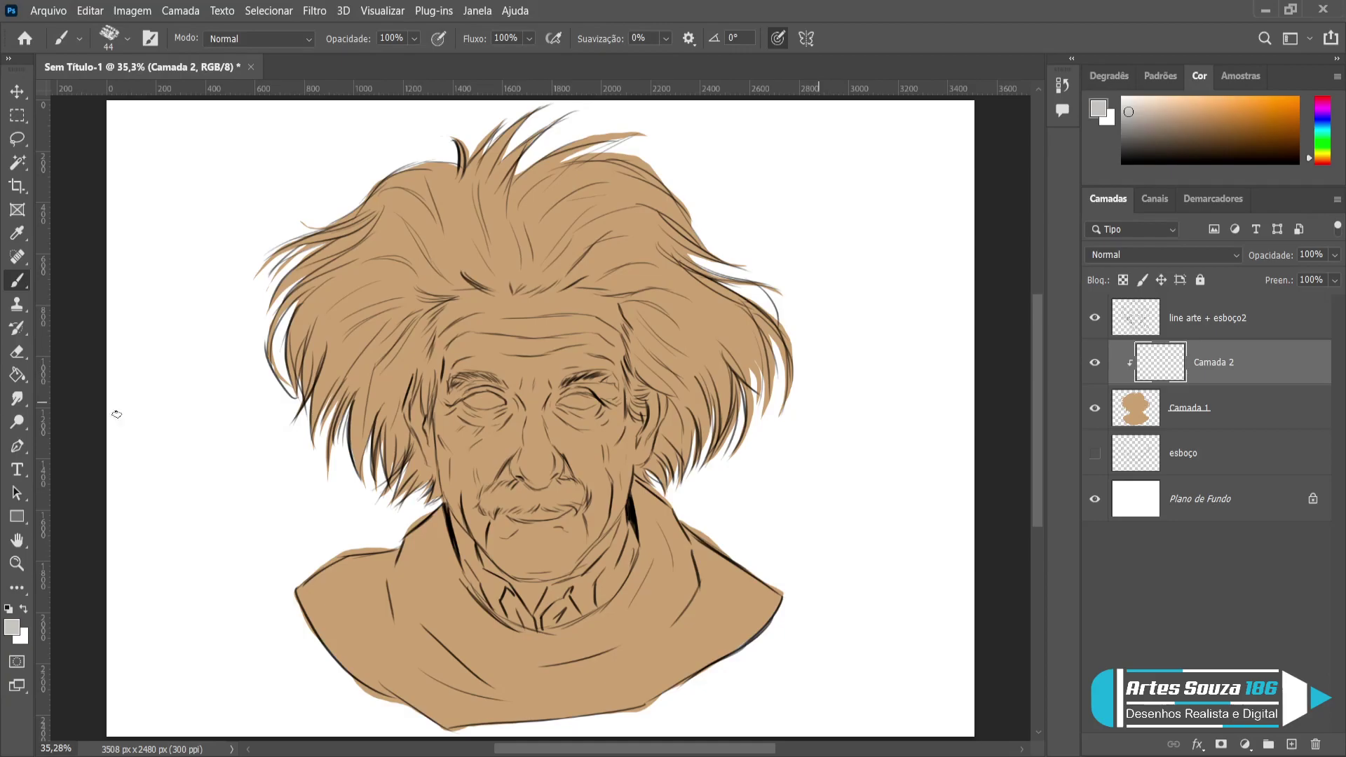
{"action": "key", "text": "i"}
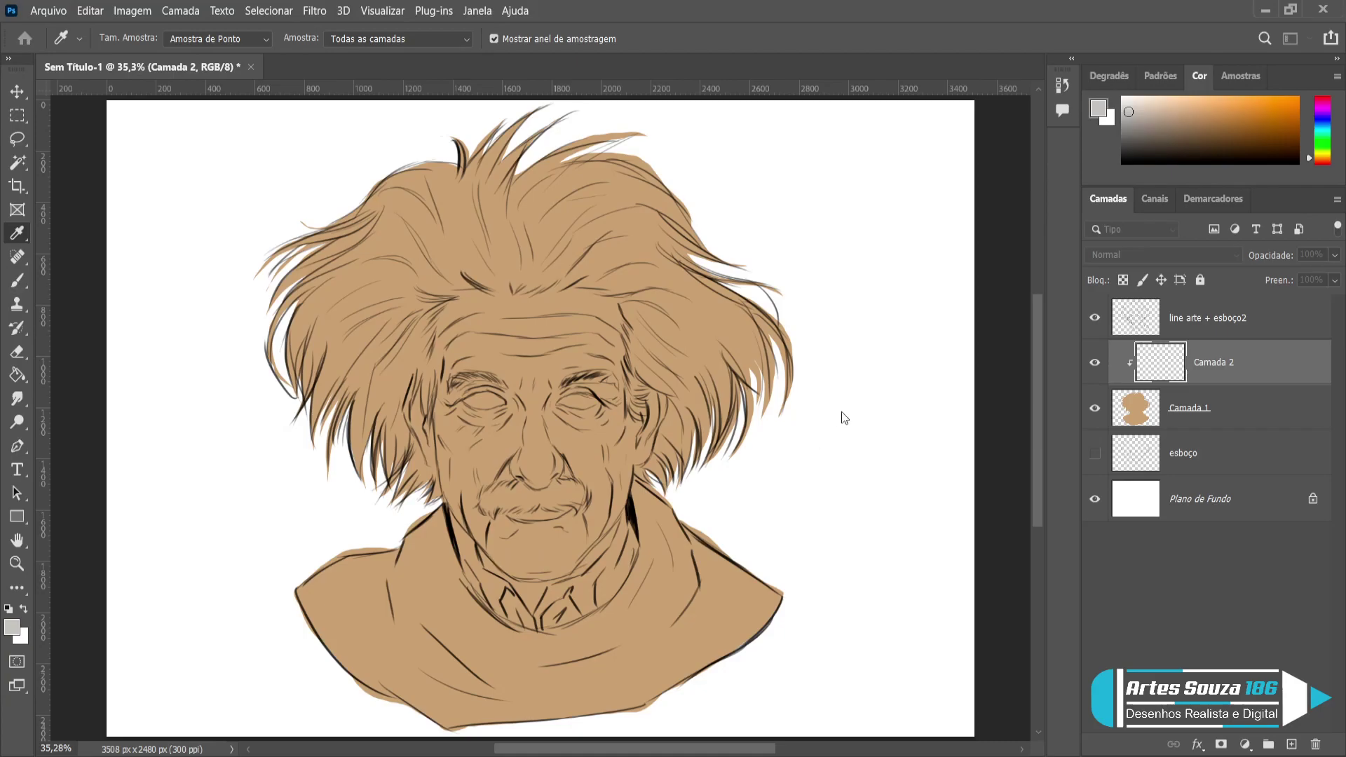
{"action": "key", "text": "b"}
{"action": "left_click", "coordinate": [687, 450], "text": "alt"}
{"action": "key", "text": "bracketright"}
{"action": "key", "text": "bracketright"}
{"action": "key", "text": "bracketright"}
{"action": "key", "text": "bracketright"}
{"action": "key", "text": "bracketright"}
{"action": "key", "text": "bracketright"}
{"action": "key", "text": "bracketright"}
{"action": "key", "text": "bracketright"}
{"action": "key", "text": "bracketright"}
{"action": "key", "text": "bracketright"}
{"action": "mouse_move", "coordinate": [787, 565]}
{"action": "left_mouse_down"}
{"action": "mouse_move", "coordinate": [771, 619]}
{"action": "mouse_move", "coordinate": [789, 548]}
{"action": "mouse_move", "coordinate": [725, 658]}
{"action": "mouse_move", "coordinate": [760, 549]}
{"action": "mouse_move", "coordinate": [705, 659]}
{"action": "mouse_move", "coordinate": [724, 590]}
{"action": "mouse_move", "coordinate": [684, 602]}
{"action": "mouse_move", "coordinate": [721, 514]}
{"action": "mouse_move", "coordinate": [644, 666]}
{"action": "mouse_move", "coordinate": [693, 657]}
{"action": "mouse_move", "coordinate": [671, 633]}
{"action": "mouse_move", "coordinate": [626, 669]}
{"action": "mouse_move", "coordinate": [657, 571]}
{"action": "left_mouse_up"}
{"action": "mouse_move", "coordinate": [414, 540]}
{"action": "left_mouse_down"}
{"action": "mouse_move", "coordinate": [391, 579]}
{"action": "mouse_move", "coordinate": [380, 547]}
{"action": "mouse_move", "coordinate": [350, 543]}
{"action": "mouse_move", "coordinate": [314, 603]}
{"action": "mouse_move", "coordinate": [328, 617]}
{"action": "mouse_move", "coordinate": [422, 576]}
{"action": "mouse_move", "coordinate": [350, 557]}
{"action": "mouse_move", "coordinate": [459, 707]}
{"action": "mouse_move", "coordinate": [321, 593]}
{"action": "mouse_move", "coordinate": [402, 663]}
{"action": "mouse_move", "coordinate": [314, 610]}
{"action": "left_mouse_up"}
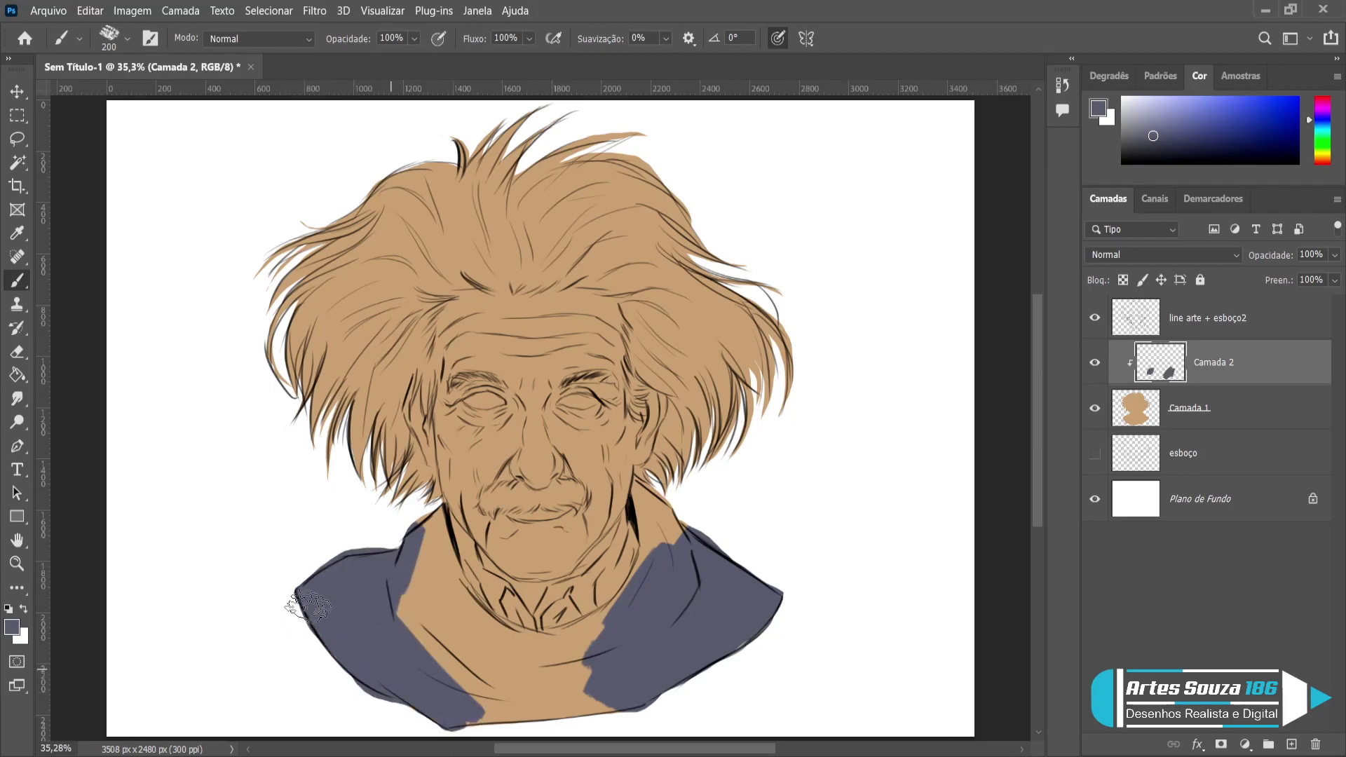
Paint the left side and lower center of the sweater slate blue up to the shirt collar.
{"action": "left_click_drag", "start_coordinate": [396, 606], "coordinate": [490, 711]}
{"action": "key", "text": "["}
{"action": "mouse_move", "coordinate": [417, 536]}
{"action": "left_mouse_down"}
{"action": "mouse_move", "coordinate": [432, 599]}
{"action": "mouse_move", "coordinate": [416, 517]}
{"action": "mouse_move", "coordinate": [447, 607]}
{"action": "mouse_move", "coordinate": [436, 507]}
{"action": "mouse_move", "coordinate": [468, 614]}
{"action": "mouse_move", "coordinate": [437, 526]}
{"action": "mouse_move", "coordinate": [456, 580]}
{"action": "mouse_move", "coordinate": [425, 570]}
{"action": "mouse_move", "coordinate": [405, 615]}
{"action": "mouse_move", "coordinate": [392, 450]}
{"action": "mouse_move", "coordinate": [454, 636]}
{"action": "mouse_move", "coordinate": [439, 588]}
{"action": "mouse_move", "coordinate": [486, 621]}
{"action": "mouse_move", "coordinate": [474, 616]}
{"action": "mouse_move", "coordinate": [486, 609]}
{"action": "mouse_move", "coordinate": [451, 582]}
{"action": "mouse_move", "coordinate": [554, 653]}
{"action": "mouse_move", "coordinate": [471, 616]}
{"action": "mouse_move", "coordinate": [589, 641]}
{"action": "mouse_move", "coordinate": [533, 626]}
{"action": "mouse_move", "coordinate": [592, 636]}
{"action": "mouse_move", "coordinate": [561, 630]}
{"action": "mouse_move", "coordinate": [629, 608]}
{"action": "mouse_move", "coordinate": [560, 627]}
{"action": "mouse_move", "coordinate": [628, 606]}
{"action": "mouse_move", "coordinate": [583, 620]}
{"action": "mouse_move", "coordinate": [643, 593]}
{"action": "mouse_move", "coordinate": [575, 633]}
{"action": "mouse_move", "coordinate": [671, 563]}
{"action": "mouse_move", "coordinate": [543, 681]}
{"action": "mouse_move", "coordinate": [580, 663]}
{"action": "mouse_move", "coordinate": [593, 681]}
{"action": "mouse_move", "coordinate": [618, 677]}
{"action": "mouse_move", "coordinate": [620, 694]}
{"action": "mouse_move", "coordinate": [553, 722]}
{"action": "mouse_move", "coordinate": [609, 658]}
{"action": "mouse_move", "coordinate": [502, 702]}
{"action": "mouse_move", "coordinate": [530, 672]}
{"action": "mouse_move", "coordinate": [471, 654]}
{"action": "mouse_move", "coordinate": [492, 653]}
{"action": "mouse_move", "coordinate": [479, 642]}
{"action": "mouse_move", "coordinate": [558, 663]}
{"action": "left_mouse_up"}
Fill the right side of the sweater's neckline with slate blue, reducing the brush to 90 for the upper edge.
{"action": "key", "text": "bracketleft"}
{"action": "key", "text": "bracketleft"}
{"action": "key", "text": "bracketleft"}
{"action": "key", "text": "bracketright"}
{"action": "key", "text": "bracketright"}
{"action": "key", "text": "bracketright"}
{"action": "key", "text": "bracketright"}
{"action": "key", "text": "bracketright"}
{"action": "key", "text": "bracketright"}
{"action": "key", "text": "bracketright"}
{"action": "key", "text": "bracketright"}
{"action": "key", "text": "bracketleft"}
{"action": "key", "text": "bracketleft"}
{"action": "key", "text": "bracketleft"}
{"action": "key", "text": "bracketleft"}
{"action": "key", "text": "bracketleft"}
{"action": "left_click_drag", "start_coordinate": [676, 518], "coordinate": [641, 567]}
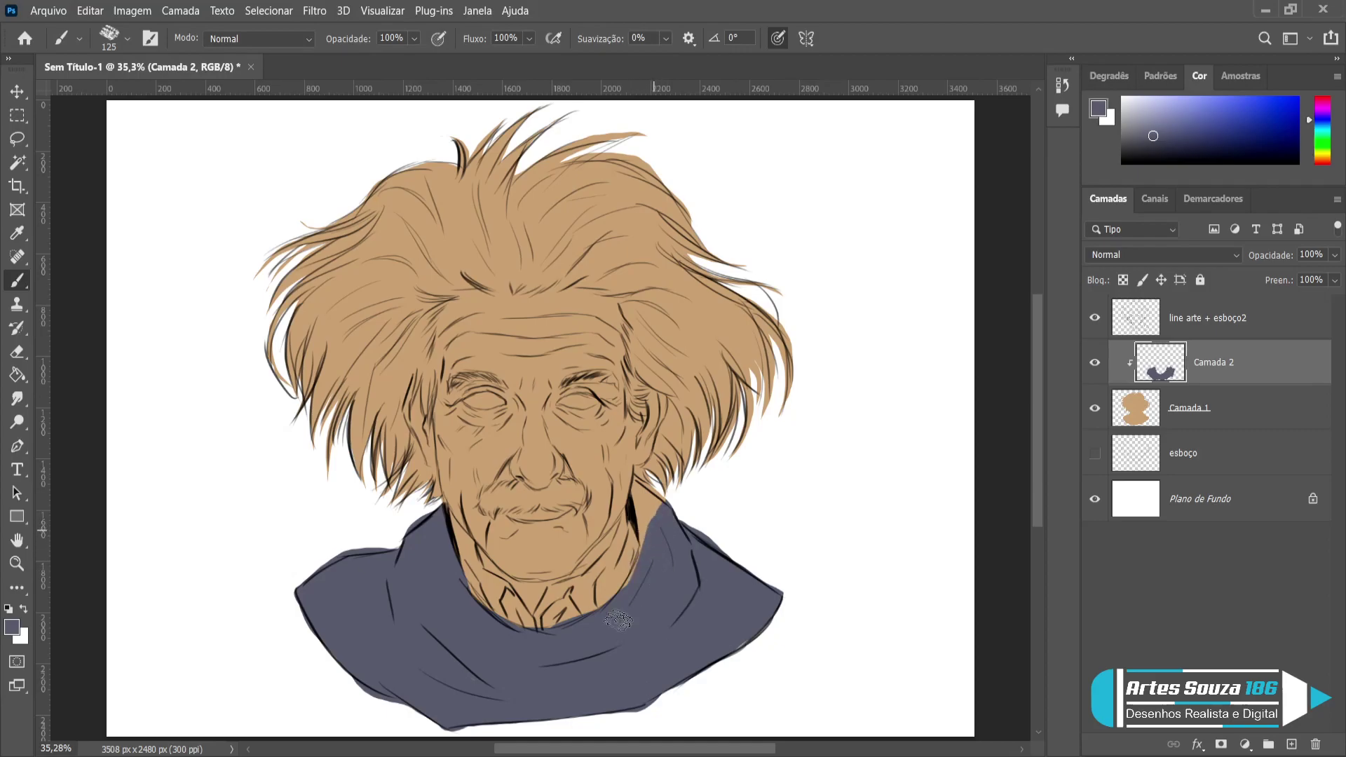
{"action": "key", "text": "bracketleft"}
{"action": "key", "text": "bracketleft"}
{"action": "mouse_move", "coordinate": [644, 506]}
{"action": "left_mouse_down"}
{"action": "mouse_move", "coordinate": [666, 529]}
{"action": "mouse_move", "coordinate": [643, 485]}
{"action": "mouse_move", "coordinate": [679, 518]}
{"action": "mouse_move", "coordinate": [635, 480]}
{"action": "mouse_move", "coordinate": [653, 554]}
{"action": "mouse_move", "coordinate": [641, 494]}
{"action": "left_mouse_up"}
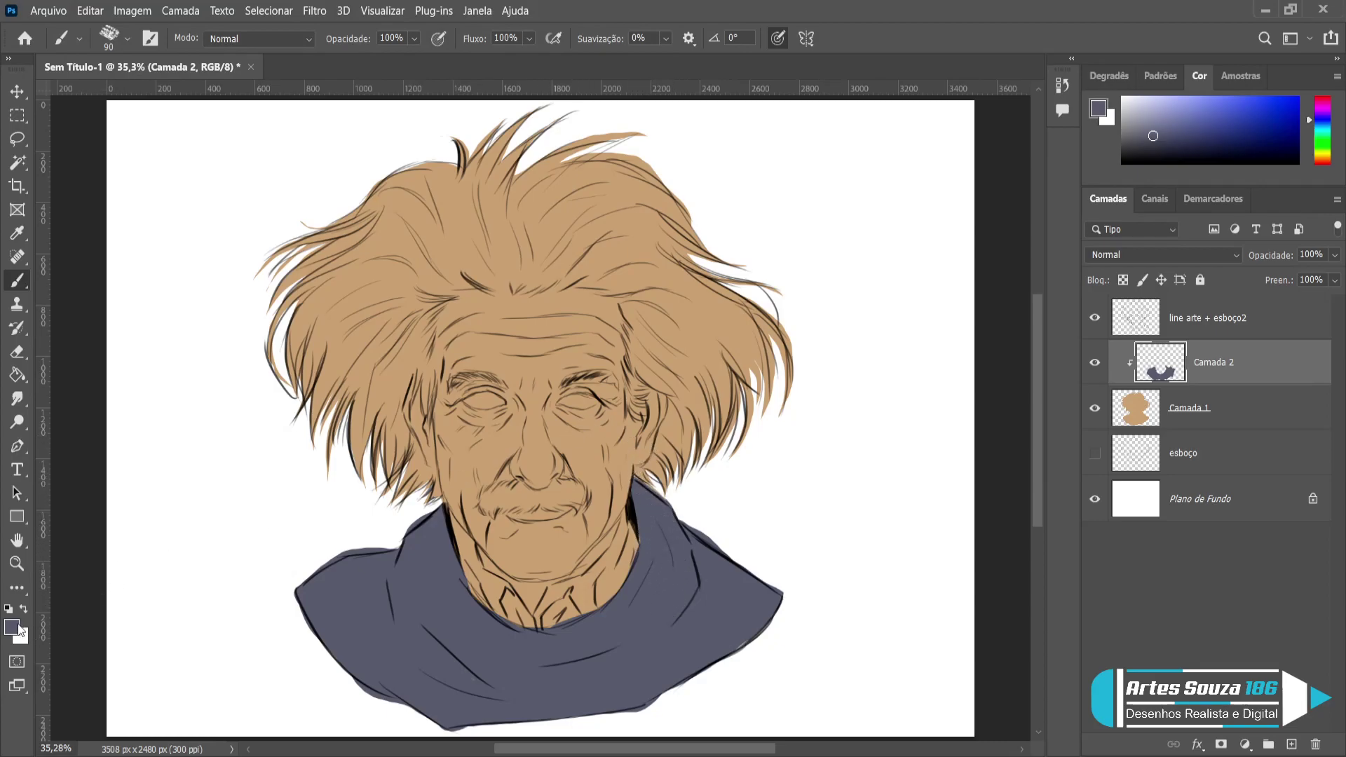
Sample a light gray and paint the right half of the shirt collar, reducing the brush to 40.
{"action": "key", "text": "i"}
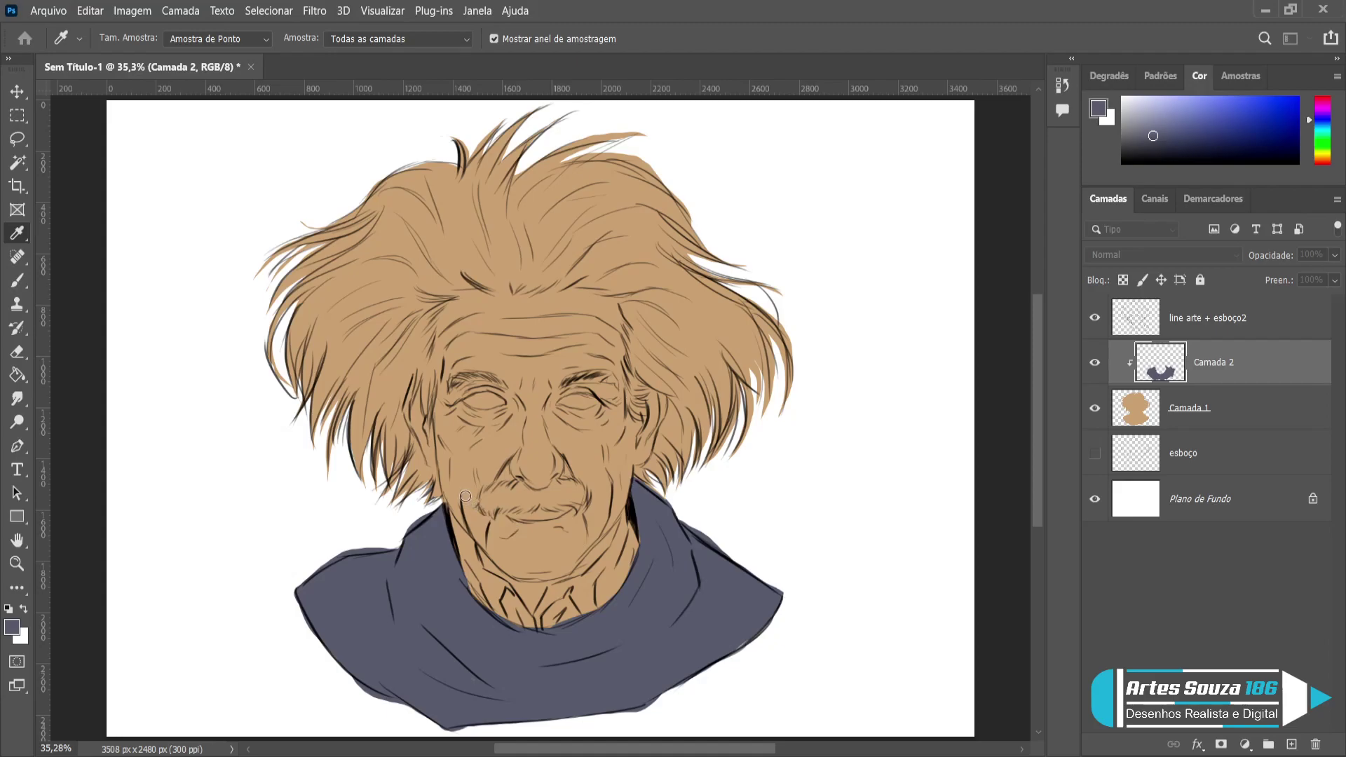
{"action": "left_click", "coordinate": [799, 435]}
{"action": "key", "text": "b"}
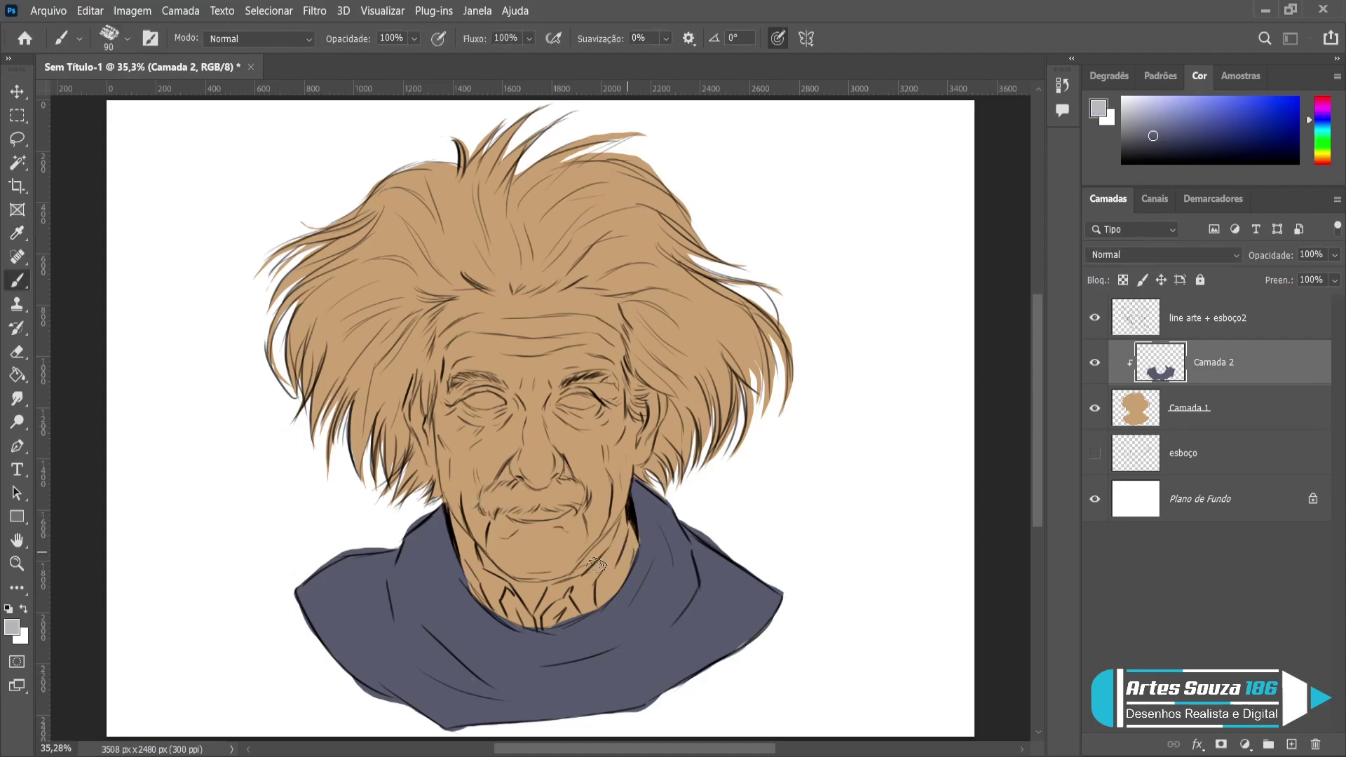
{"action": "mouse_move", "coordinate": [626, 548]}
{"action": "left_mouse_down"}
{"action": "mouse_move", "coordinate": [559, 599]}
{"action": "mouse_move", "coordinate": [570, 588]}
{"action": "mouse_move", "coordinate": [553, 589]}
{"action": "mouse_move", "coordinate": [539, 621]}
{"action": "mouse_move", "coordinate": [609, 585]}
{"action": "mouse_move", "coordinate": [600, 600]}
{"action": "mouse_move", "coordinate": [632, 546]}
{"action": "mouse_move", "coordinate": [595, 569]}
{"action": "mouse_move", "coordinate": [619, 545]}
{"action": "left_mouse_up"}
{"action": "key", "text": "["}
{"action": "key", "text": "["}
{"action": "key", "text": "["}
{"action": "key", "text": "bracketleft"}
{"action": "key", "text": "bracketleft"}
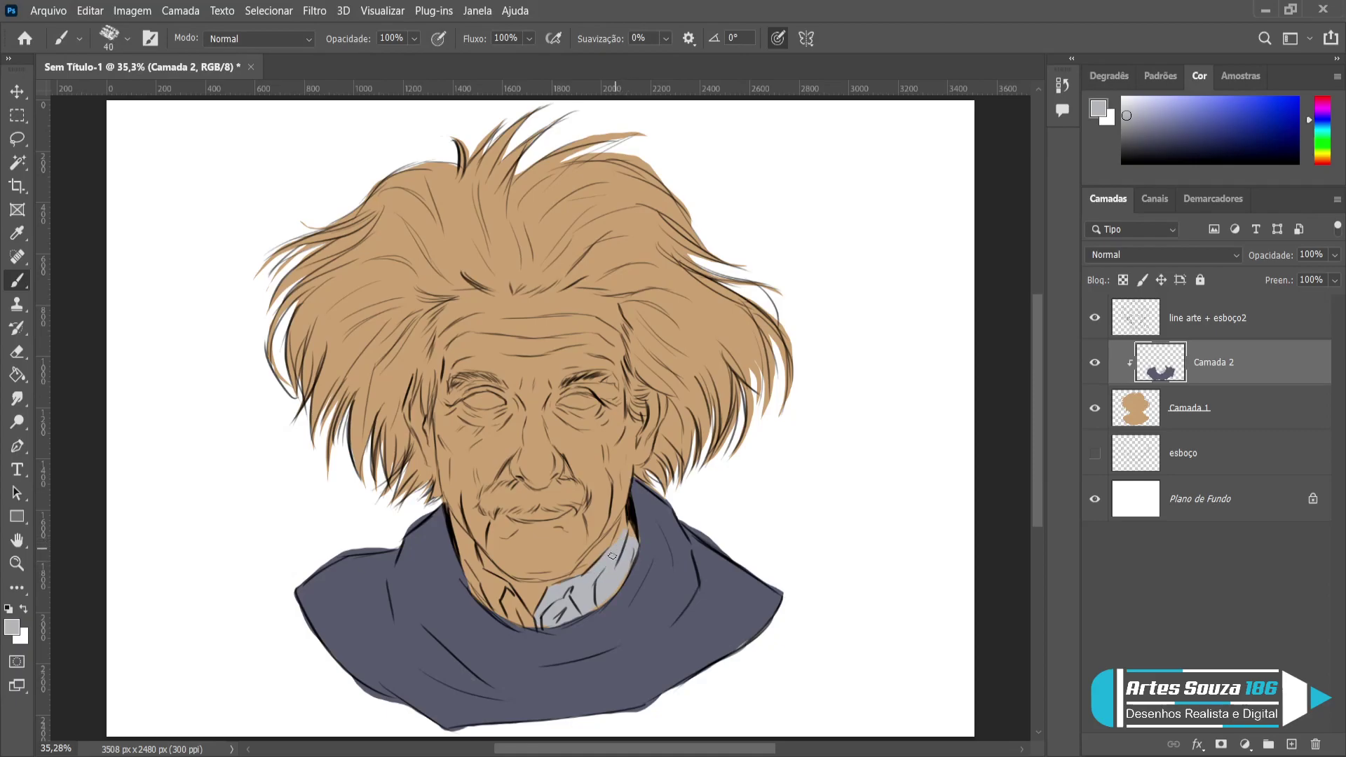
Paint the left half of the shirt collar light gray and touch up its lower edge.
{"action": "key", "text": "bracketleft"}
{"action": "key", "text": "bracketright"}
{"action": "key", "text": "bracketright"}
{"action": "mouse_move", "coordinate": [505, 590]}
{"action": "left_mouse_down"}
{"action": "mouse_move", "coordinate": [527, 612]}
{"action": "mouse_move", "coordinate": [499, 582]}
{"action": "mouse_move", "coordinate": [517, 614]}
{"action": "mouse_move", "coordinate": [478, 595]}
{"action": "mouse_move", "coordinate": [475, 575]}
{"action": "mouse_move", "coordinate": [504, 595]}
{"action": "mouse_move", "coordinate": [469, 545]}
{"action": "left_mouse_up"}
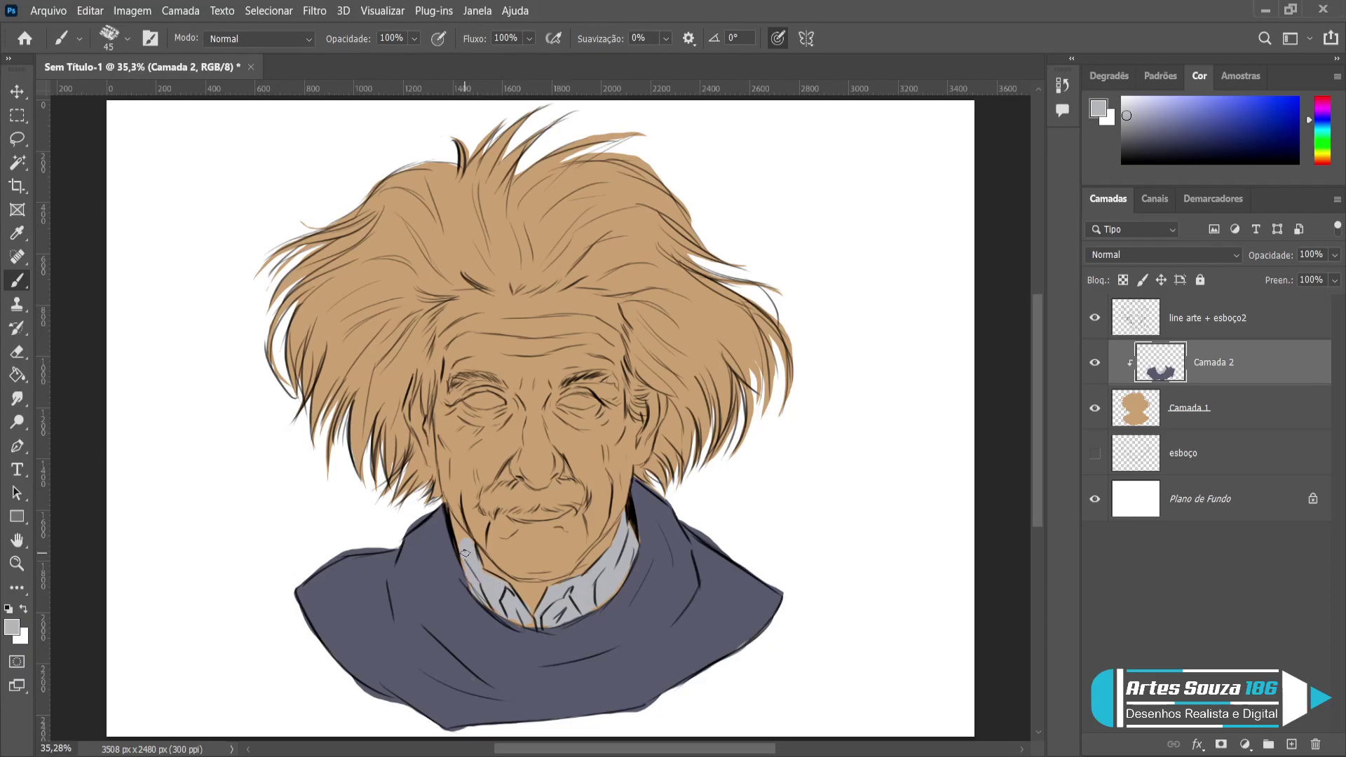
{"action": "key", "text": "bracketleft"}
{"action": "left_click_drag", "start_coordinate": [515, 620], "coordinate": [556, 621]}
Sample a pale lavender and paint the hair tufts at the crown.
{"action": "key", "text": "alt"}
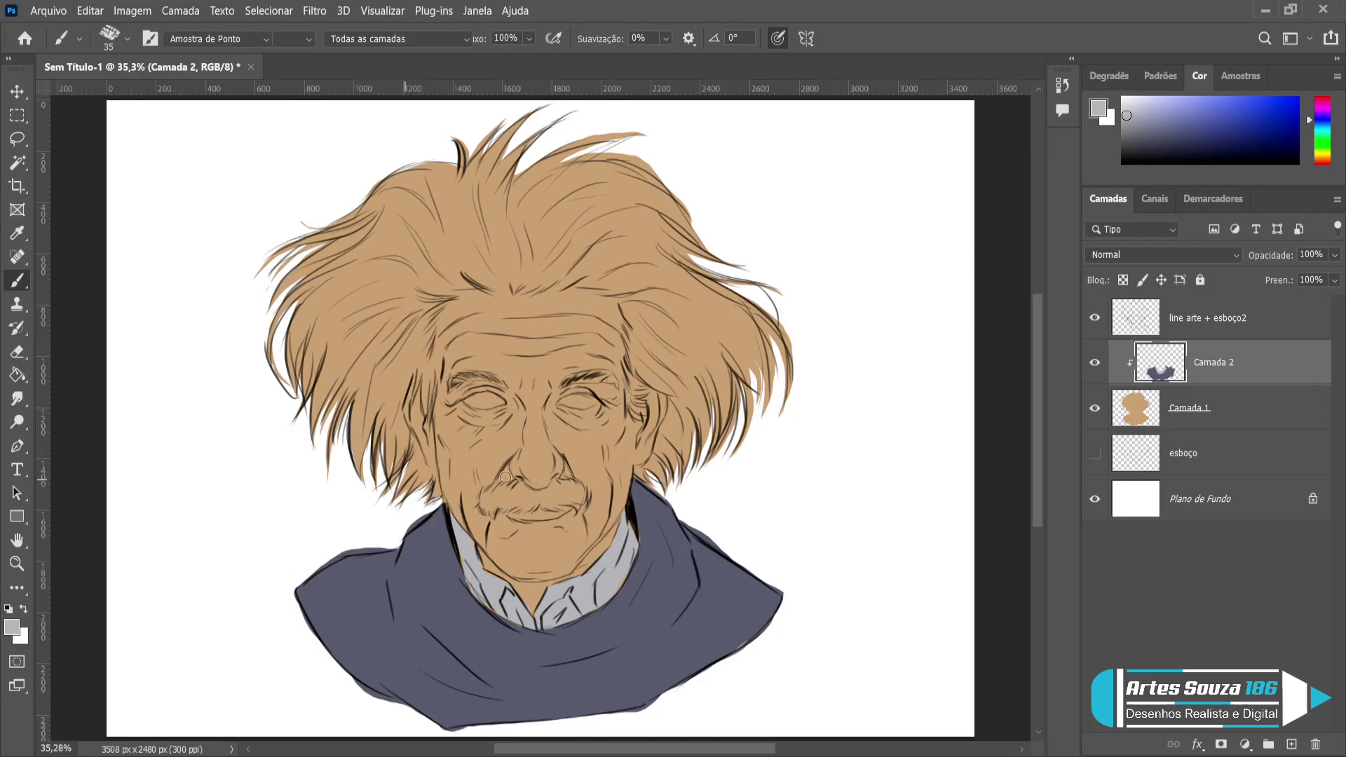
{"action": "left_click", "coordinate": [838, 430]}
{"action": "key", "text": "bracketleft"}
{"action": "key", "text": "bracketleft"}
{"action": "key", "text": "bracketleft"}
{"action": "key", "text": "bracketleft"}
{"action": "key", "text": "bracketleft"}
{"action": "key", "text": "bracketleft"}
{"action": "key", "text": "bracketleft"}
{"action": "key", "text": "bracketleft"}
{"action": "key", "text": "bracketright"}
{"action": "key", "text": "bracketright"}
{"action": "key", "text": "bracketright"}
{"action": "key", "text": "bracketright"}
{"action": "key", "text": "bracketright"}
{"action": "key", "text": "bracketright"}
{"action": "key", "text": "bracketright"}
{"action": "key", "text": "bracketright"}
{"action": "key", "text": "bracketright"}
{"action": "key", "text": "bracketright"}
{"action": "key", "text": "bracketright"}
{"action": "key", "text": "bracketright"}
{"action": "key", "text": "bracketright"}
{"action": "key", "text": "bracketright"}
{"action": "key", "text": "bracketright"}
{"action": "key", "text": "bracketright"}
{"action": "key", "text": "bracketright"}
{"action": "key", "text": "bracketright"}
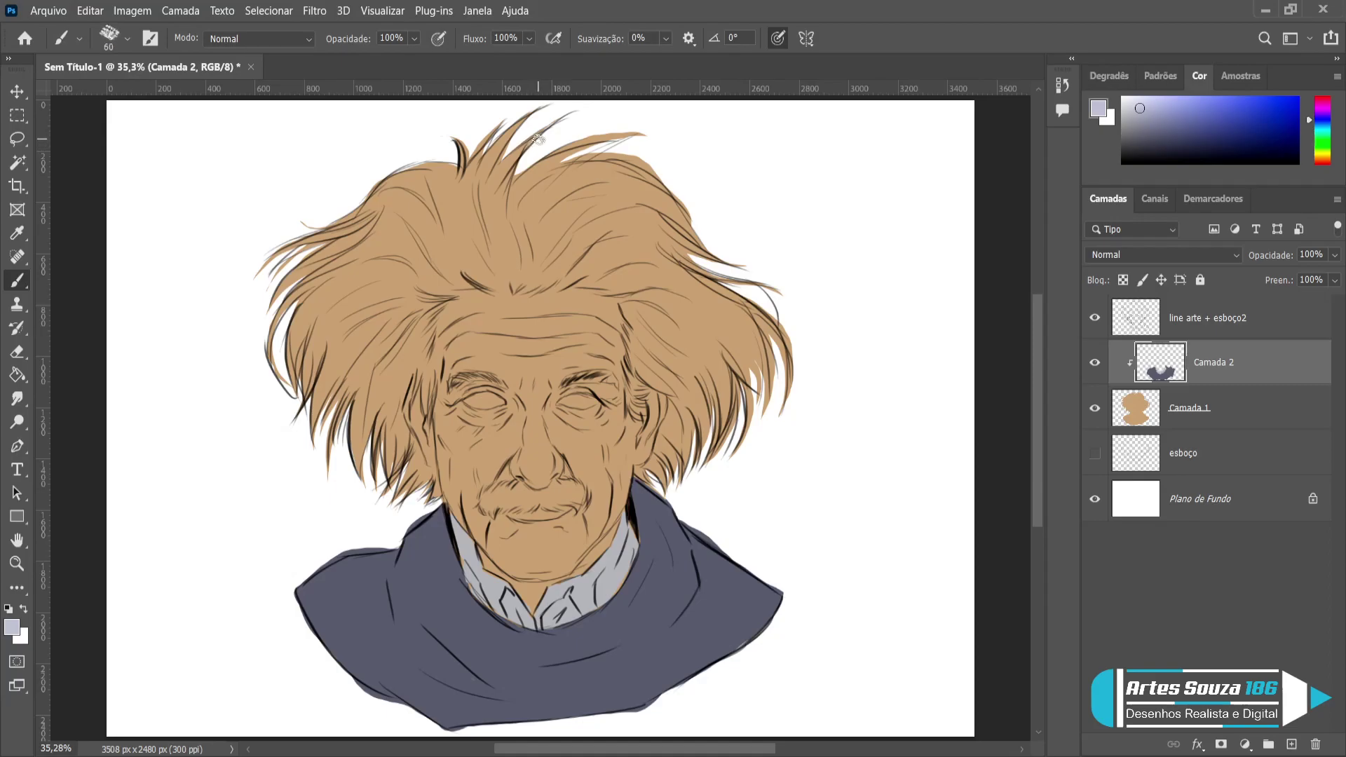
{"action": "mouse_move", "coordinate": [551, 121]}
{"action": "left_mouse_down"}
{"action": "mouse_move", "coordinate": [489, 220]}
{"action": "mouse_move", "coordinate": [534, 123]}
{"action": "left_mouse_up"}
{"action": "key", "text": "bracketright"}
{"action": "key", "text": "bracketright"}
{"action": "left_click_drag", "start_coordinate": [476, 226], "coordinate": [518, 132]}
Paint the left half of the hair pale lavender, from the crown down to the lower strand tips.
{"action": "mouse_move", "coordinate": [459, 218]}
{"action": "left_mouse_down"}
{"action": "mouse_move", "coordinate": [455, 186]}
{"action": "mouse_move", "coordinate": [490, 136]}
{"action": "left_mouse_up"}
{"action": "left_click_drag", "start_coordinate": [431, 235], "coordinate": [473, 154]}
{"action": "mouse_move", "coordinate": [398, 240]}
{"action": "left_mouse_down"}
{"action": "mouse_move", "coordinate": [420, 193]}
{"action": "mouse_move", "coordinate": [319, 261]}
{"action": "mouse_move", "coordinate": [262, 347]}
{"action": "mouse_move", "coordinate": [294, 382]}
{"action": "mouse_move", "coordinate": [350, 351]}
{"action": "mouse_move", "coordinate": [392, 298]}
{"action": "mouse_move", "coordinate": [359, 326]}
{"action": "mouse_move", "coordinate": [347, 448]}
{"action": "mouse_move", "coordinate": [396, 336]}
{"action": "mouse_move", "coordinate": [371, 468]}
{"action": "mouse_move", "coordinate": [388, 446]}
{"action": "mouse_move", "coordinate": [401, 485]}
{"action": "mouse_move", "coordinate": [388, 457]}
{"action": "mouse_move", "coordinate": [431, 494]}
{"action": "mouse_move", "coordinate": [393, 423]}
{"action": "left_mouse_up"}
Paint the right half of the hair pale lavender, from the lower strand tips up to the top, adjusting the brush size.
{"action": "key", "text": "bracketleft"}
{"action": "key", "text": "bracketleft"}
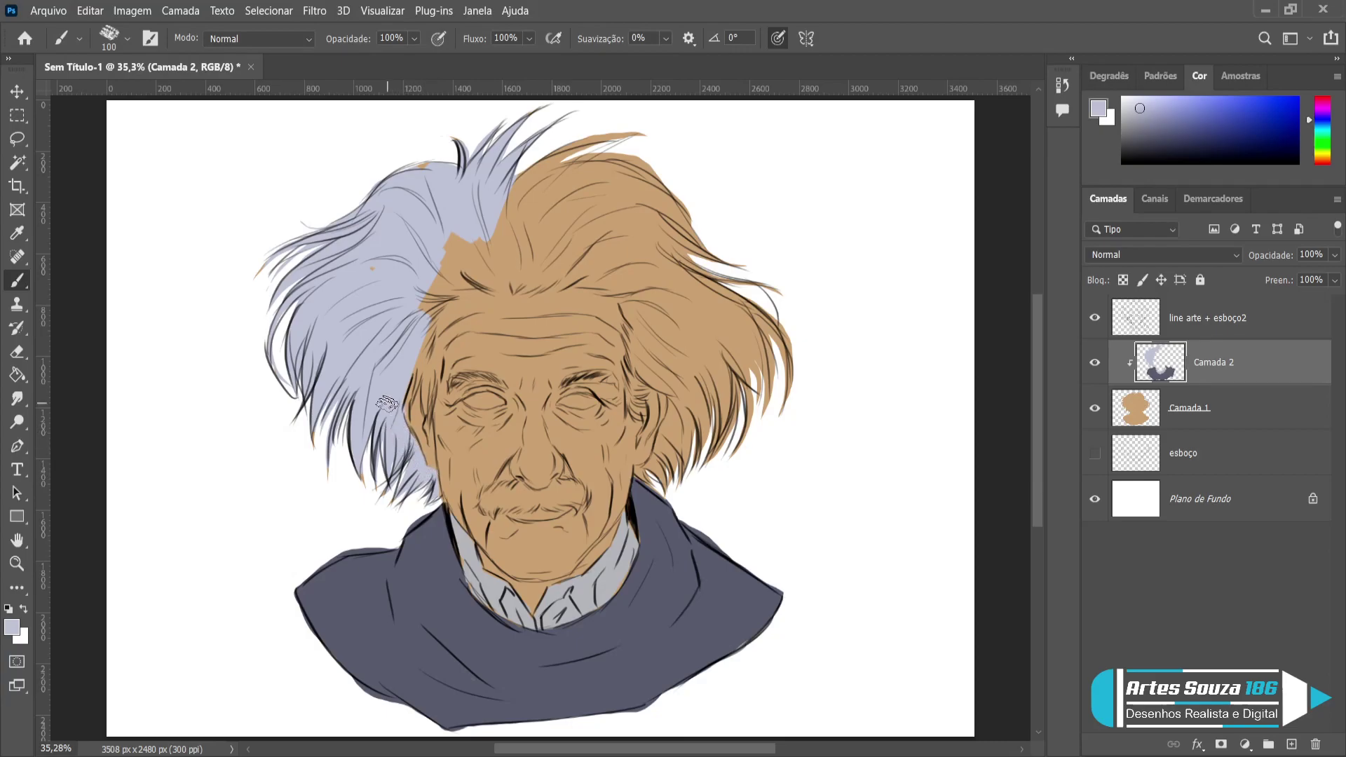
{"action": "key", "text": "bracketleft"}
{"action": "key", "text": "bracketleft"}
{"action": "mouse_move", "coordinate": [669, 490]}
{"action": "left_mouse_down"}
{"action": "mouse_move", "coordinate": [658, 465]}
{"action": "mouse_move", "coordinate": [643, 470]}
{"action": "mouse_move", "coordinate": [664, 449]}
{"action": "mouse_move", "coordinate": [659, 458]}
{"action": "mouse_move", "coordinate": [676, 381]}
{"action": "mouse_move", "coordinate": [680, 472]}
{"action": "mouse_move", "coordinate": [775, 380]}
{"action": "left_mouse_up"}
{"action": "key", "text": "bracketright"}
{"action": "key", "text": "bracketright"}
{"action": "key", "text": "bracketright"}
{"action": "key", "text": "bracketright"}
{"action": "key", "text": "bracketright"}
{"action": "key", "text": "bracketright"}
{"action": "mouse_move", "coordinate": [786, 334]}
{"action": "left_mouse_down"}
{"action": "mouse_move", "coordinate": [729, 368]}
{"action": "mouse_move", "coordinate": [737, 296]}
{"action": "mouse_move", "coordinate": [696, 268]}
{"action": "mouse_move", "coordinate": [733, 263]}
{"action": "mouse_move", "coordinate": [681, 238]}
{"action": "mouse_move", "coordinate": [692, 208]}
{"action": "mouse_move", "coordinate": [631, 203]}
{"action": "mouse_move", "coordinate": [655, 145]}
{"action": "mouse_move", "coordinate": [557, 172]}
{"action": "mouse_move", "coordinate": [572, 144]}
{"action": "mouse_move", "coordinate": [498, 198]}
{"action": "mouse_move", "coordinate": [571, 203]}
{"action": "mouse_move", "coordinate": [541, 254]}
{"action": "mouse_move", "coordinate": [585, 226]}
{"action": "mouse_move", "coordinate": [515, 279]}
{"action": "mouse_move", "coordinate": [555, 269]}
{"action": "mouse_move", "coordinate": [625, 216]}
{"action": "mouse_move", "coordinate": [544, 265]}
{"action": "mouse_move", "coordinate": [689, 244]}
{"action": "mouse_move", "coordinate": [644, 263]}
{"action": "mouse_move", "coordinate": [621, 254]}
{"action": "mouse_move", "coordinate": [597, 274]}
{"action": "mouse_move", "coordinate": [662, 275]}
{"action": "mouse_move", "coordinate": [635, 277]}
{"action": "mouse_move", "coordinate": [664, 286]}
{"action": "mouse_move", "coordinate": [663, 307]}
{"action": "mouse_move", "coordinate": [634, 302]}
{"action": "mouse_move", "coordinate": [667, 331]}
{"action": "mouse_move", "coordinate": [683, 315]}
{"action": "mouse_move", "coordinate": [699, 350]}
{"action": "mouse_move", "coordinate": [673, 356]}
{"action": "mouse_move", "coordinate": [640, 313]}
{"action": "mouse_move", "coordinate": [644, 368]}
{"action": "mouse_move", "coordinate": [658, 381]}
{"action": "mouse_move", "coordinate": [687, 369]}
{"action": "mouse_move", "coordinate": [714, 429]}
{"action": "left_mouse_up"}
Fill the brown gap above the forehead with lavender and cover the stray brown spots in the left hair.
{"action": "key", "text": "["}
{"action": "key", "text": "["}
{"action": "key", "text": "["}
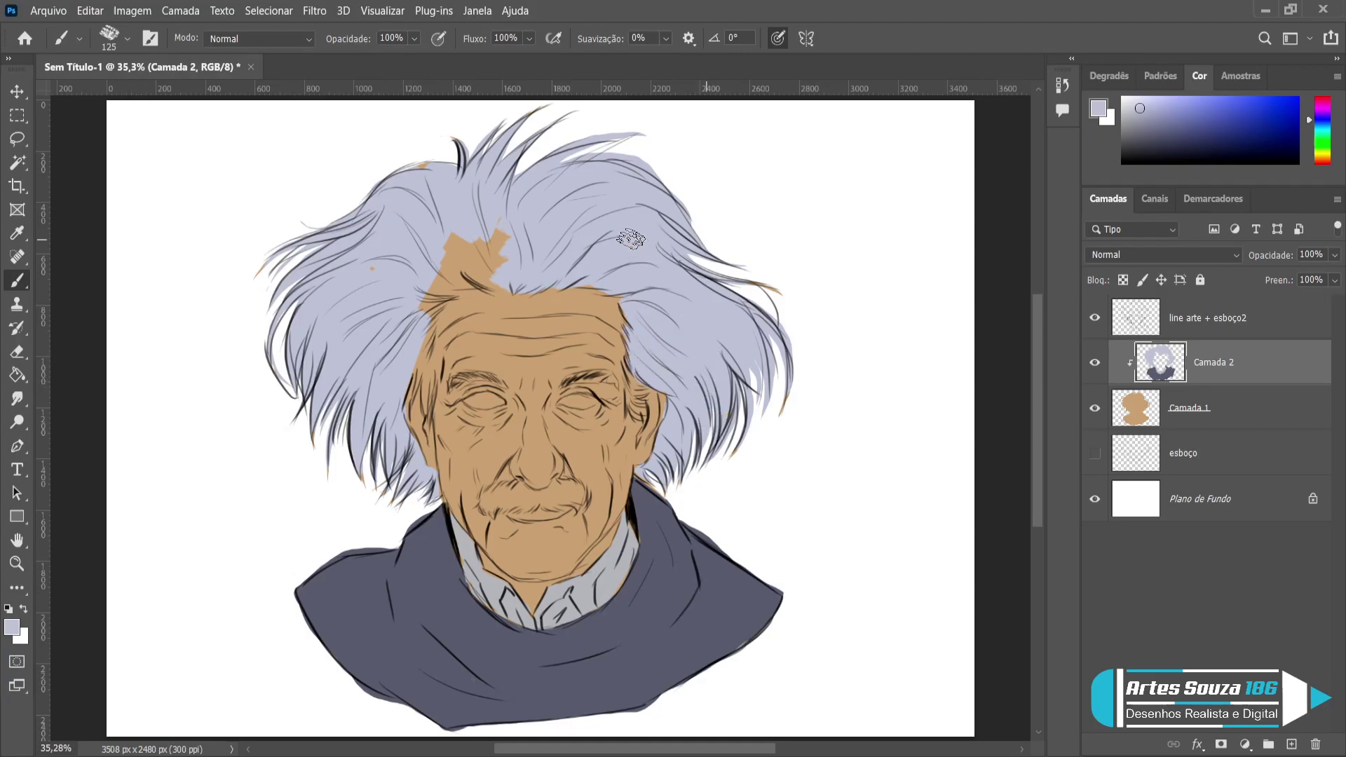
{"action": "mouse_move", "coordinate": [493, 277]}
{"action": "left_mouse_down"}
{"action": "mouse_move", "coordinate": [497, 234]}
{"action": "mouse_move", "coordinate": [462, 259]}
{"action": "mouse_move", "coordinate": [471, 227]}
{"action": "mouse_move", "coordinate": [439, 257]}
{"action": "mouse_move", "coordinate": [470, 278]}
{"action": "mouse_move", "coordinate": [427, 288]}
{"action": "mouse_move", "coordinate": [445, 291]}
{"action": "mouse_move", "coordinate": [410, 322]}
{"action": "left_mouse_up"}
{"action": "key", "text": "["}
Refine the lavender hair edges beside both ears with a size 30 brush.
{"action": "key", "text": "["}
{"action": "key", "text": "["}
{"action": "key", "text": "["}
{"action": "key", "text": "["}
{"action": "key", "text": "["}
{"action": "key", "text": "["}
{"action": "key", "text": "["}
{"action": "left_click", "coordinate": [372, 269]}
{"action": "left_click_drag", "start_coordinate": [419, 167], "coordinate": [429, 164]}
{"action": "key", "text": "["}
{"action": "mouse_move", "coordinate": [432, 325]}
{"action": "left_mouse_down"}
{"action": "mouse_move", "coordinate": [425, 397]}
{"action": "mouse_move", "coordinate": [427, 373]}
{"action": "left_mouse_up"}
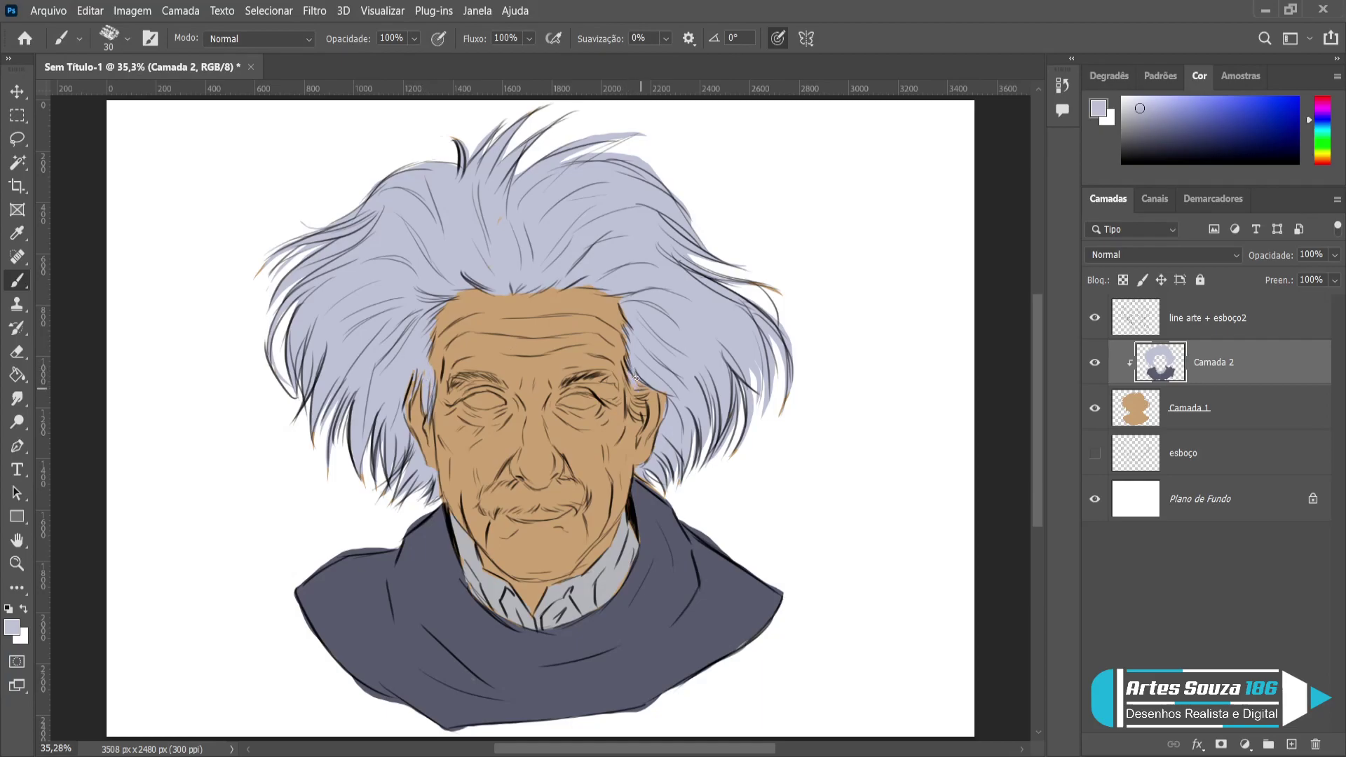
{"action": "left_click_drag", "start_coordinate": [628, 391], "coordinate": [636, 400]}
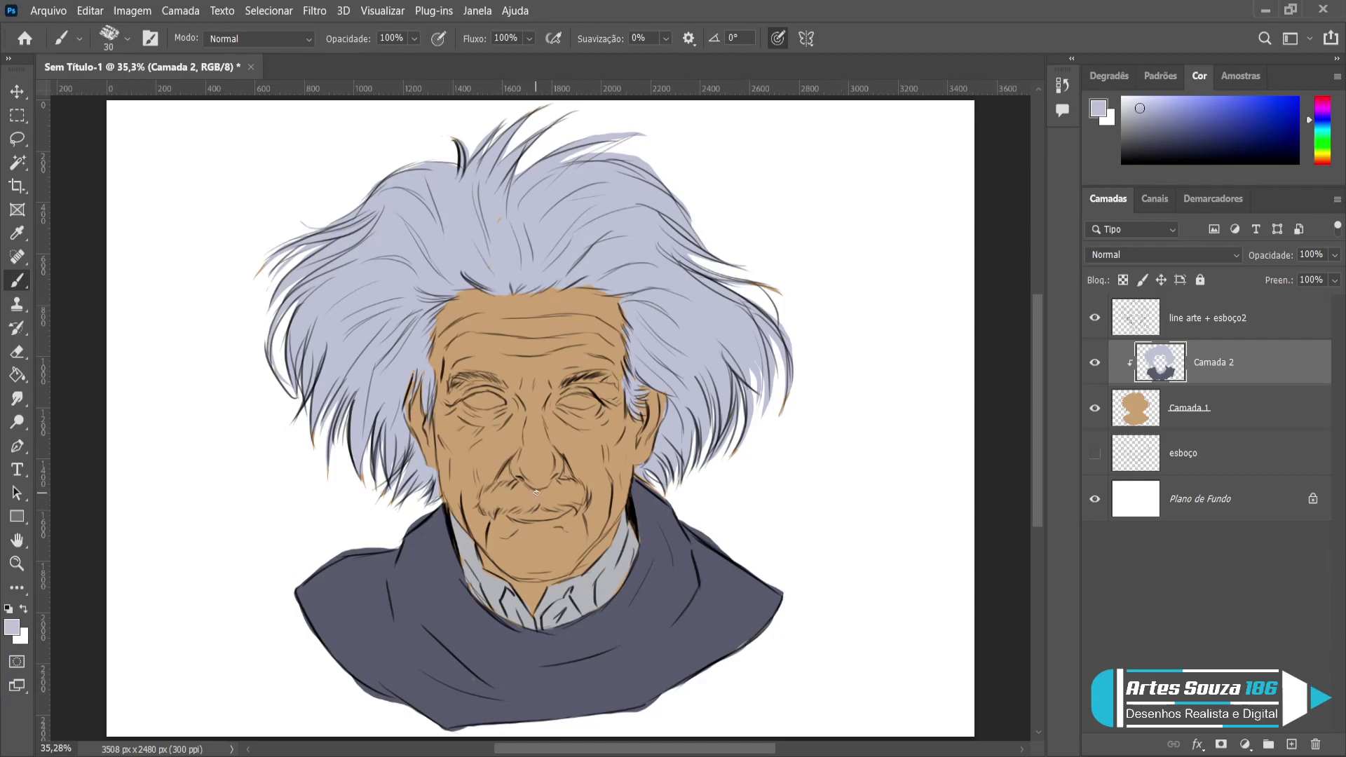
Paint the mustache pale lavender across its full width.
{"action": "left_click_drag", "start_coordinate": [537, 491], "coordinate": [531, 504]}
{"action": "mouse_move", "coordinate": [520, 500]}
{"action": "left_mouse_down"}
{"action": "mouse_move", "coordinate": [516, 483]}
{"action": "mouse_move", "coordinate": [488, 507]}
{"action": "left_mouse_up"}
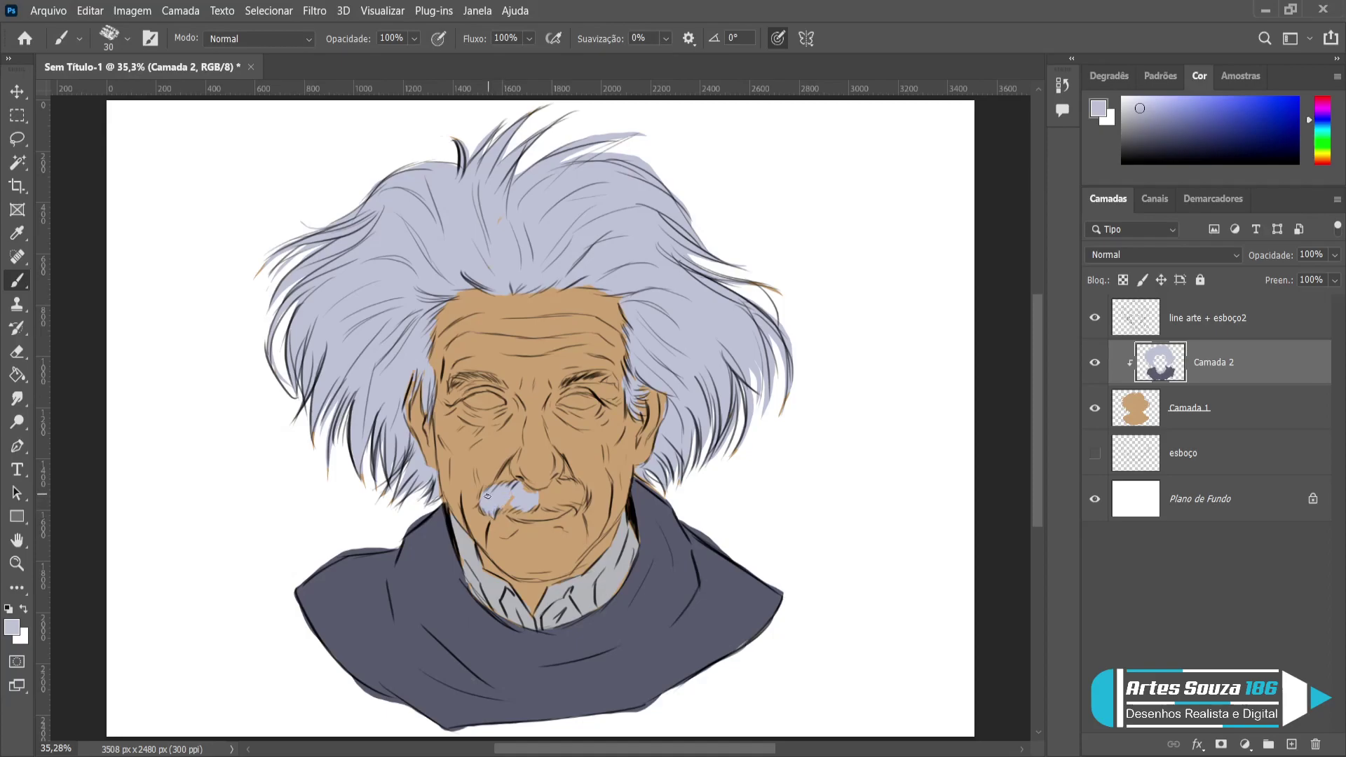
{"action": "left_click_drag", "start_coordinate": [511, 494], "coordinate": [509, 502]}
{"action": "left_click_drag", "start_coordinate": [578, 493], "coordinate": [547, 490]}
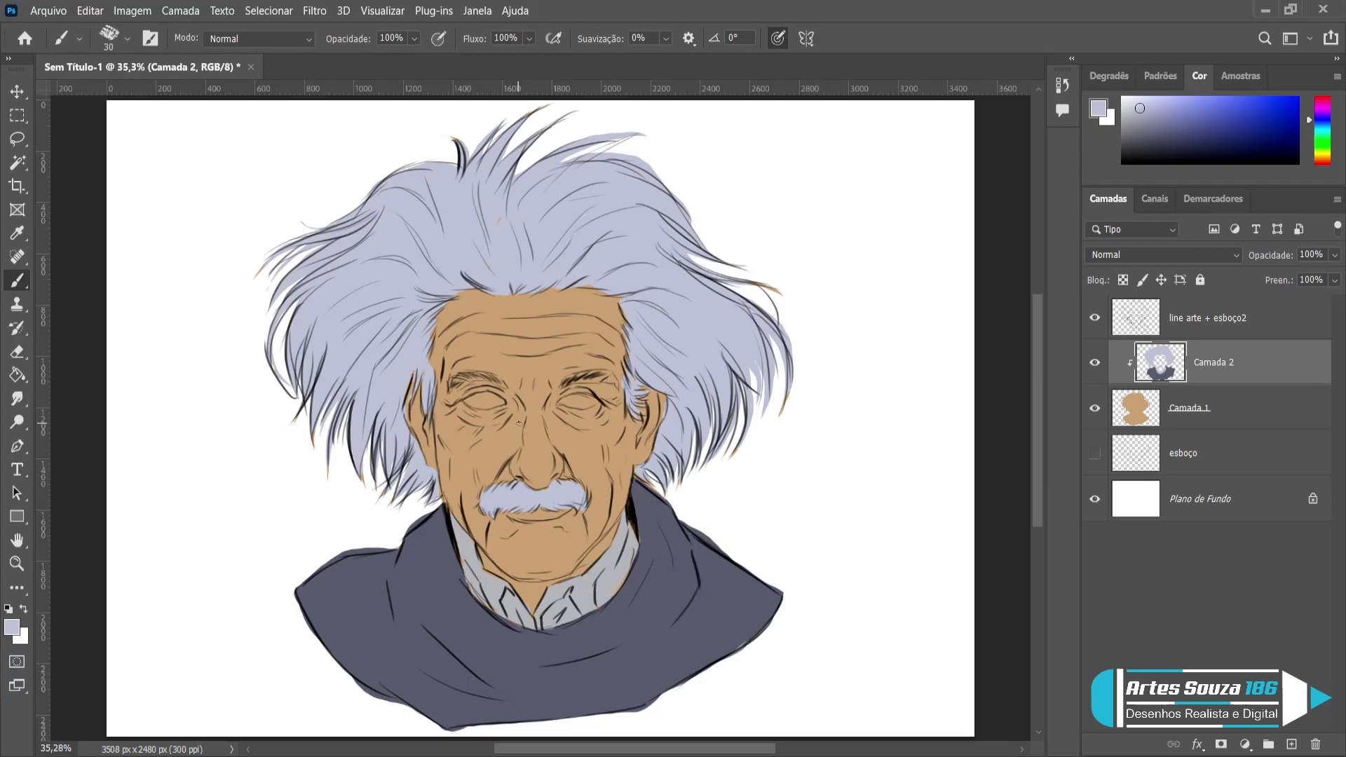
Add a new clipped layer directly above the skin base layer and sample the skin tone from the cheek.
{"action": "left_click", "coordinate": [1231, 409]}
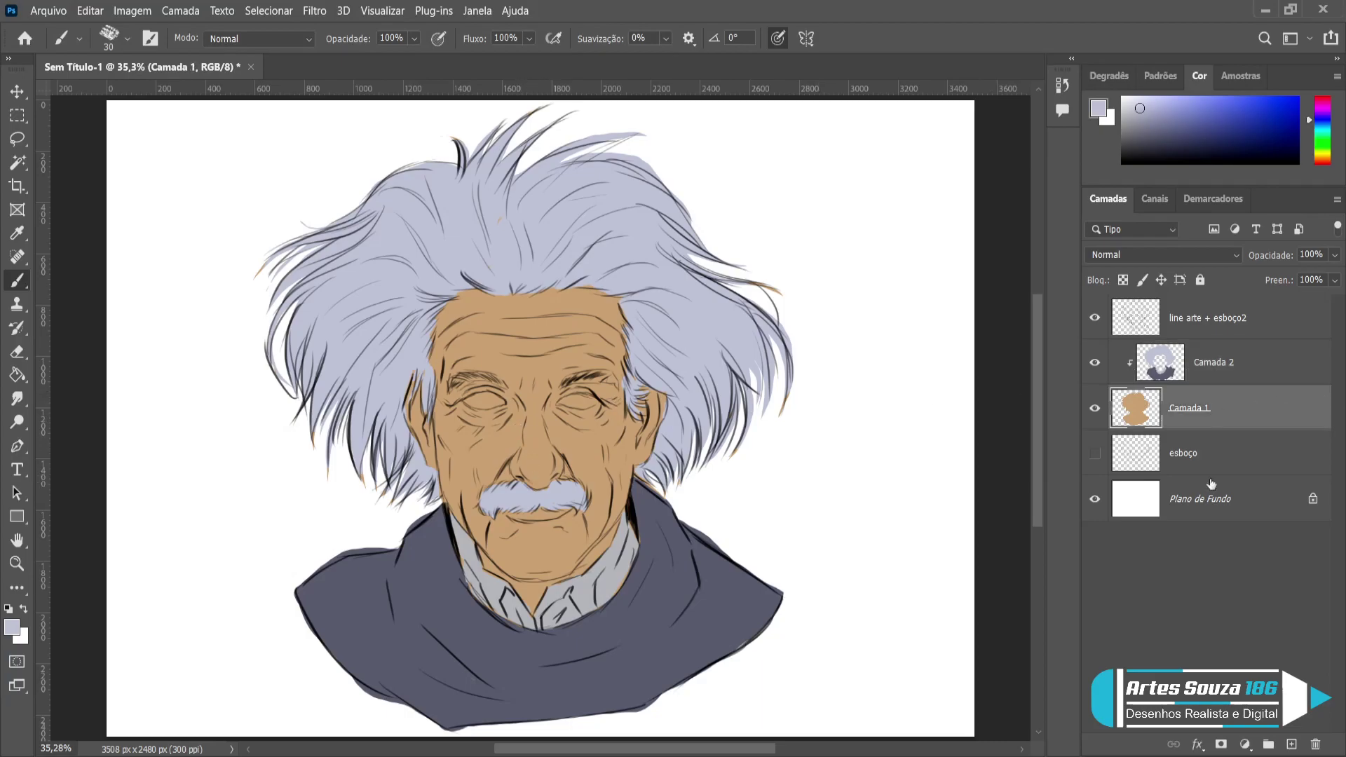
{"action": "left_click", "coordinate": [1292, 744]}
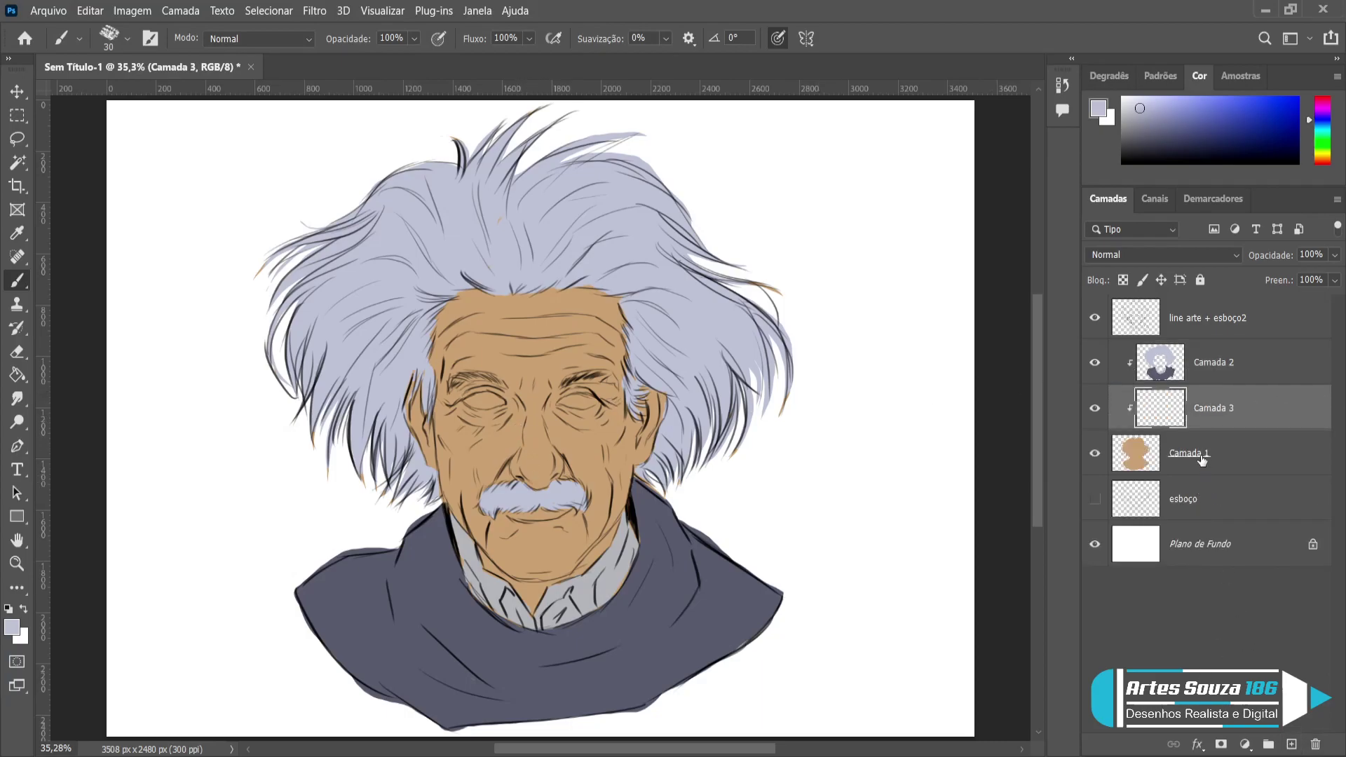
{"action": "left_click", "coordinate": [493, 449], "text": "alt"}
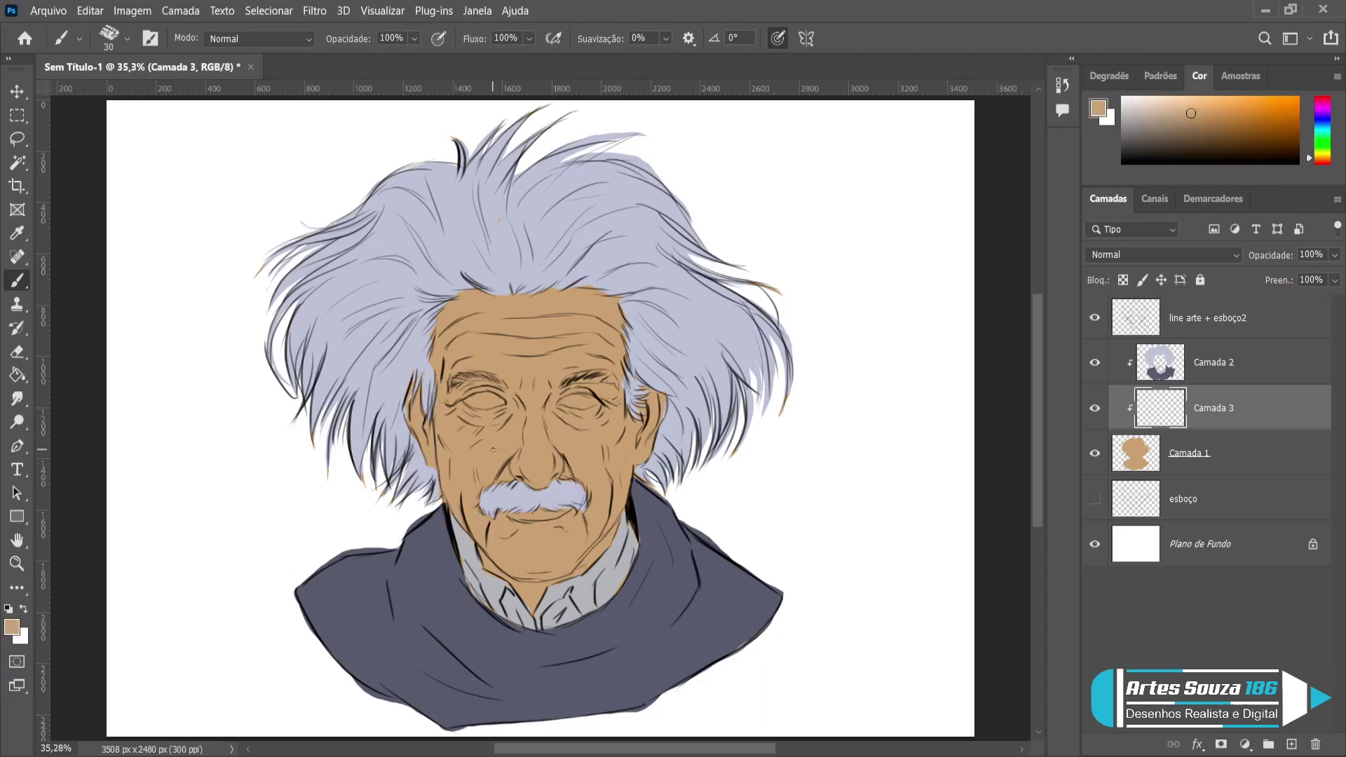
Darken the skin base layer Camada 1 to a deeper brown with a Hue/Saturation adjustment.
{"action": "key", "text": "space"}
{"action": "left_click", "coordinate": [1190, 466]}
{"action": "key", "text": "ctrl+u"}
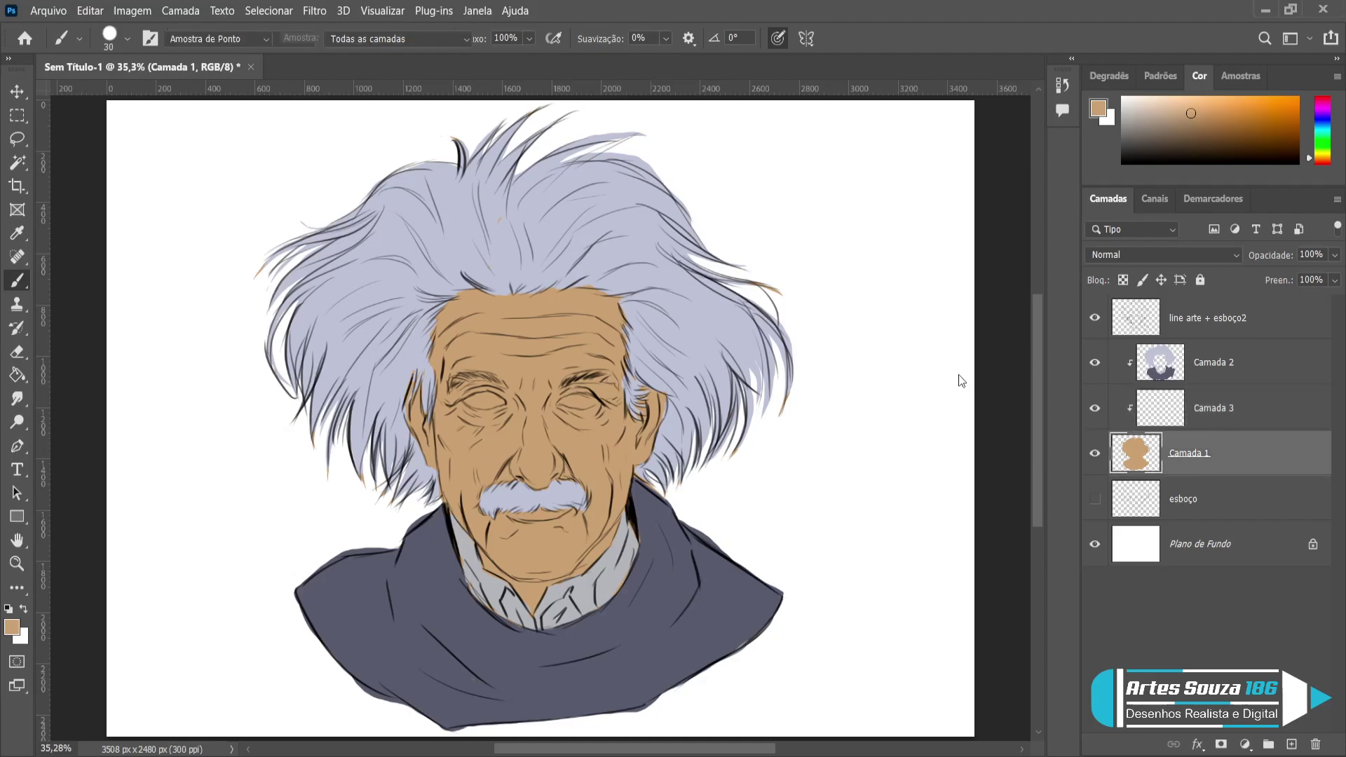
{"action": "left_click_drag", "start_coordinate": [848, 370], "coordinate": [833, 371]}
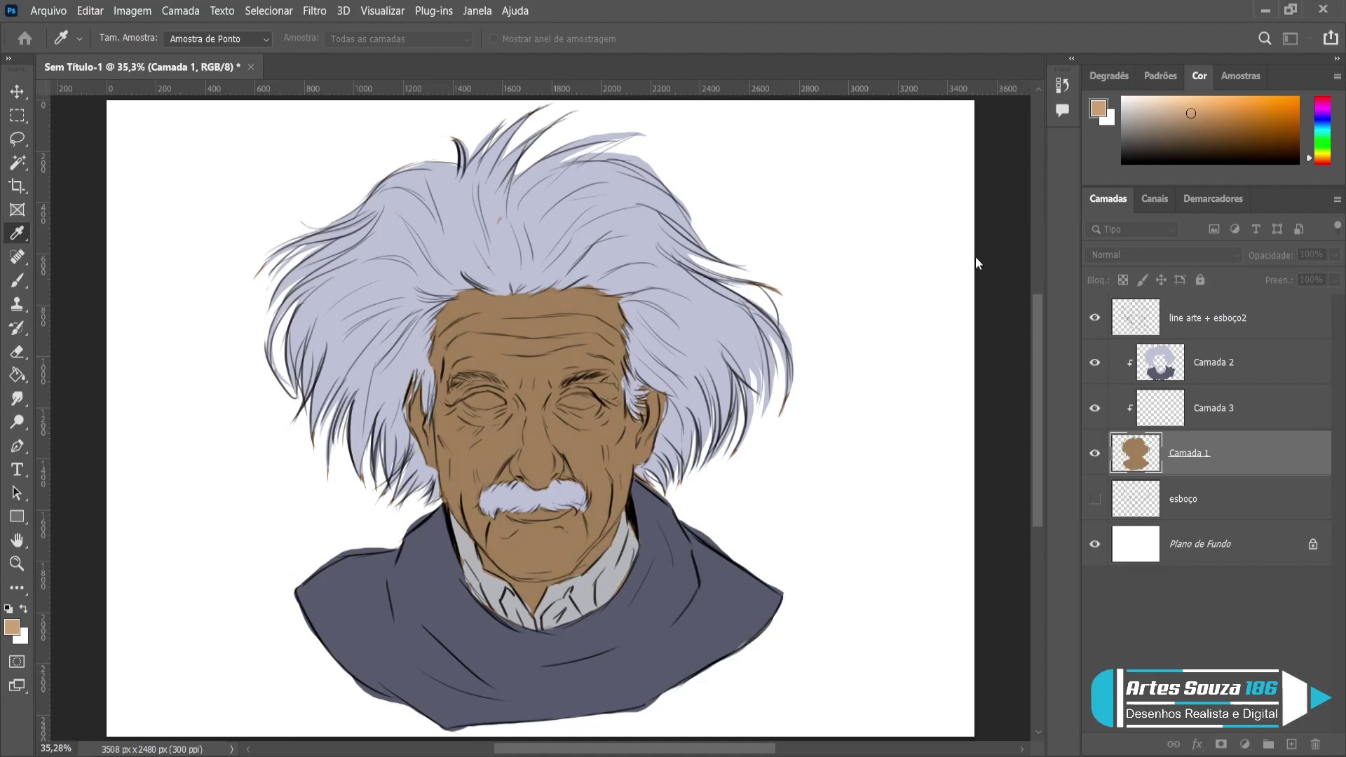
{"action": "key", "text": "b"}
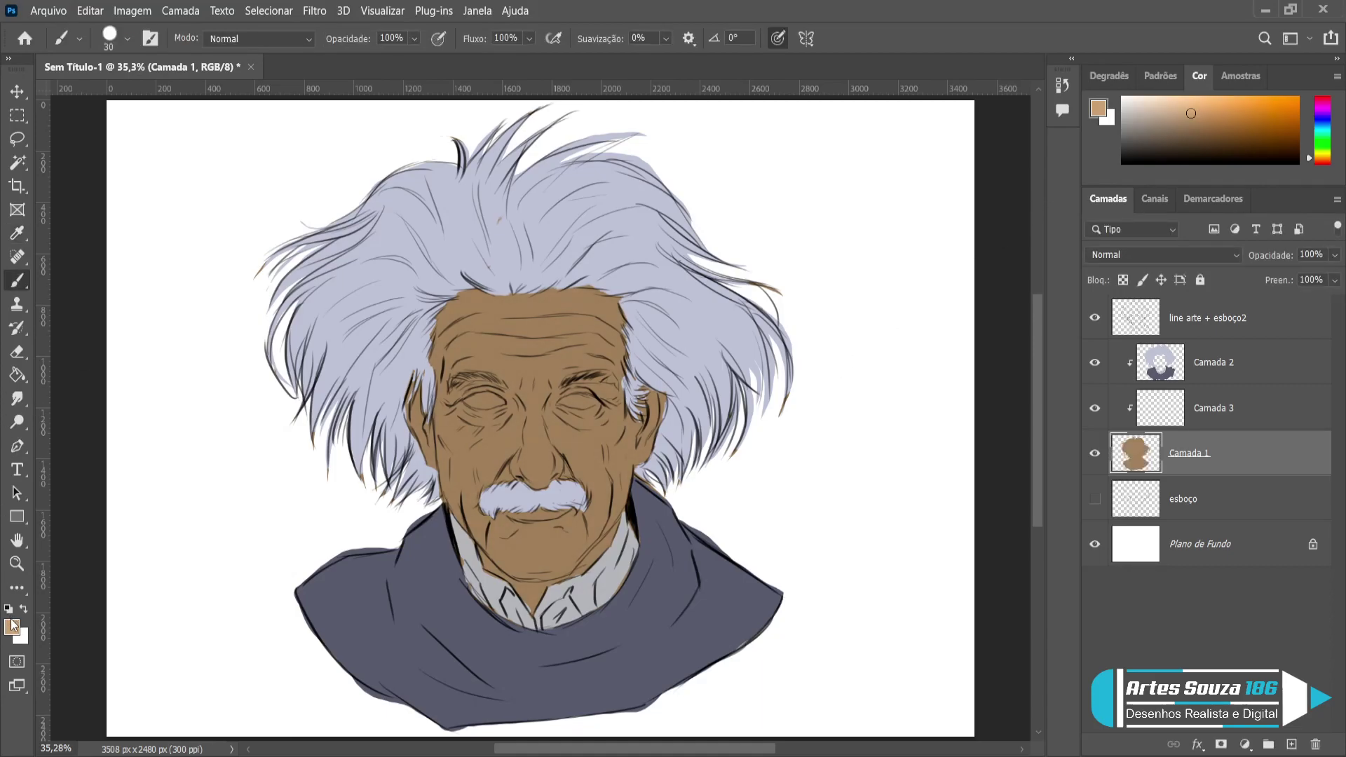
Choose a light peach foreground color and switch the brush from pressure-controlled size to pressure-controlled opacity.
{"action": "key", "text": "i"}
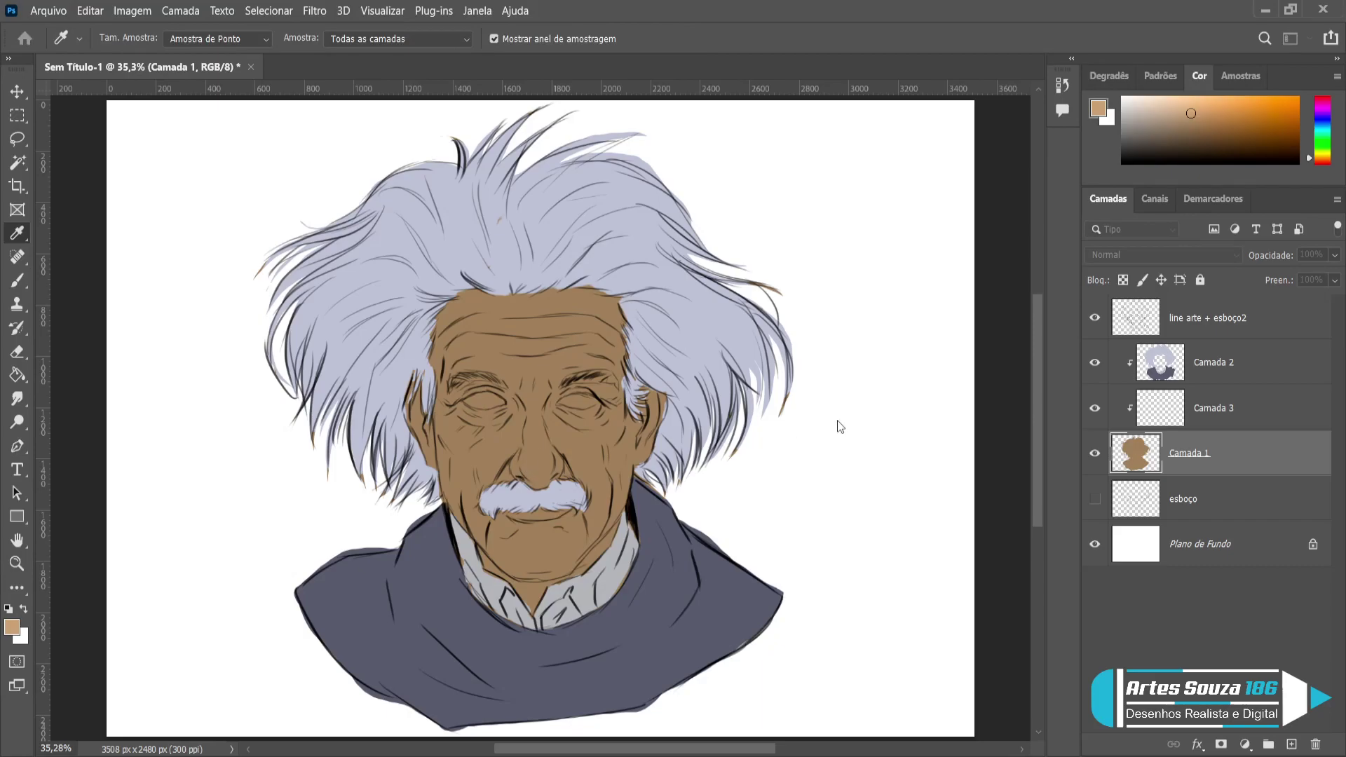
{"action": "key", "text": "b"}
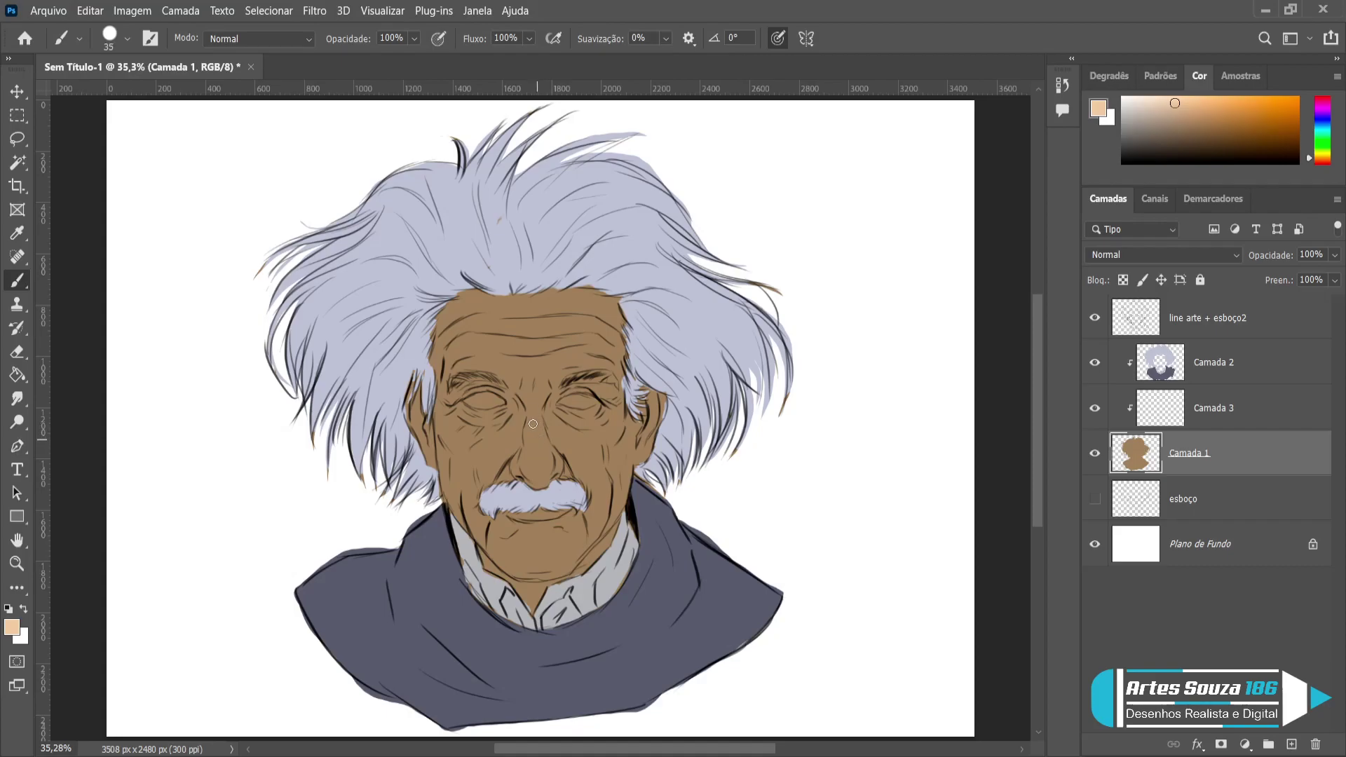
{"action": "left_click_drag", "start_coordinate": [536, 449], "coordinate": [536, 419]}
{"action": "key", "text": "ctrl+z"}
{"action": "left_click", "coordinate": [778, 37]}
Paint soft peach highlights on the cheek folds beside the nose and across the chin, adjusting the brush size.
{"action": "left_click_drag", "start_coordinate": [486, 482], "coordinate": [509, 449]}
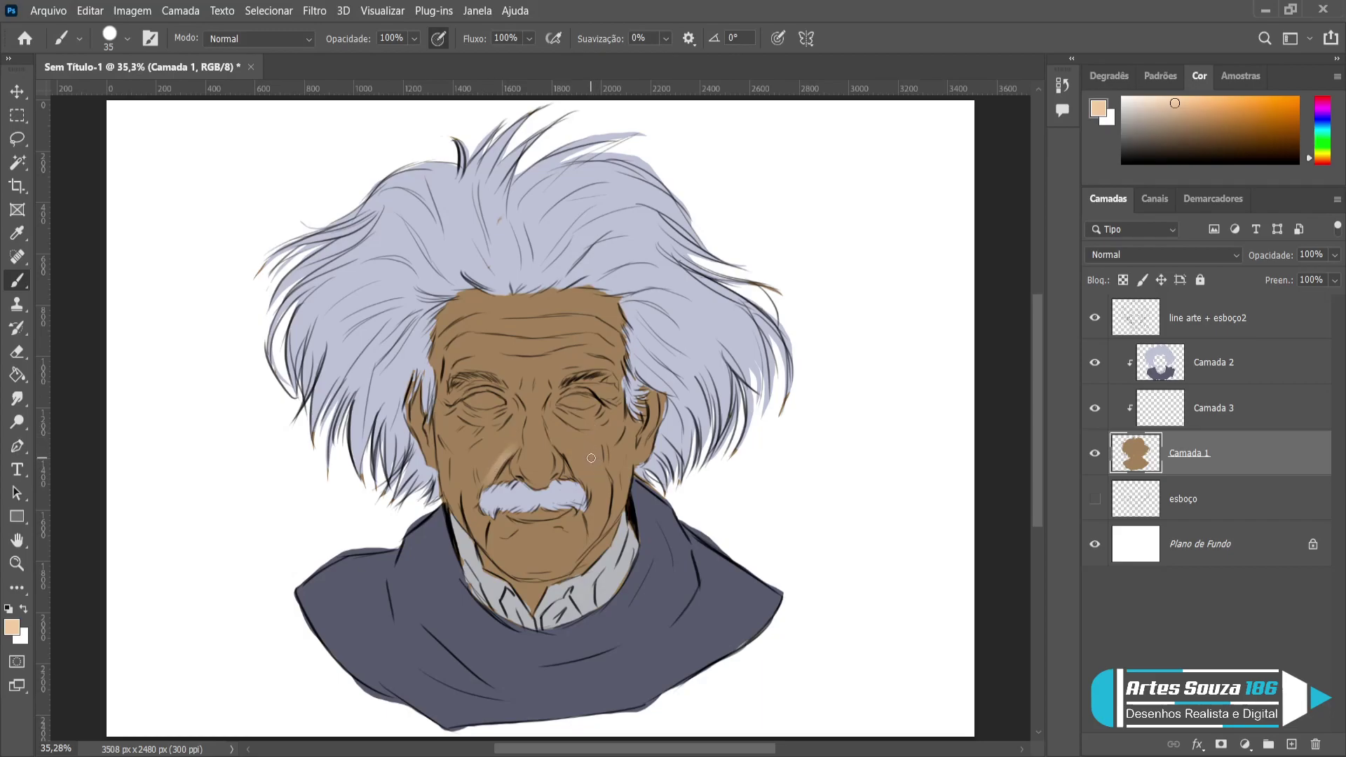
{"action": "left_click_drag", "start_coordinate": [567, 449], "coordinate": [575, 457]}
{"action": "key", "text": "bracketright"}
{"action": "key", "text": "bracketright"}
{"action": "key", "text": "bracketright"}
{"action": "key", "text": "bracketright"}
{"action": "key", "text": "bracketright"}
{"action": "key", "text": "bracketleft"}
{"action": "key", "text": "bracketleft"}
{"action": "key", "text": "bracketleft"}
{"action": "key", "text": "bracketleft"}
{"action": "key", "text": "bracketleft"}
{"action": "key", "text": "bracketright"}
{"action": "key", "text": "bracketright"}
{"action": "mouse_move", "coordinate": [505, 545]}
{"action": "left_mouse_down"}
{"action": "mouse_move", "coordinate": [527, 542]}
{"action": "mouse_move", "coordinate": [506, 547]}
{"action": "mouse_move", "coordinate": [519, 558]}
{"action": "mouse_move", "coordinate": [553, 544]}
{"action": "mouse_move", "coordinate": [516, 547]}
{"action": "mouse_move", "coordinate": [553, 556]}
{"action": "mouse_move", "coordinate": [536, 554]}
{"action": "mouse_move", "coordinate": [565, 541]}
{"action": "mouse_move", "coordinate": [556, 551]}
{"action": "left_mouse_up"}
{"action": "key", "text": "bracketright"}
{"action": "key", "text": "bracketright"}
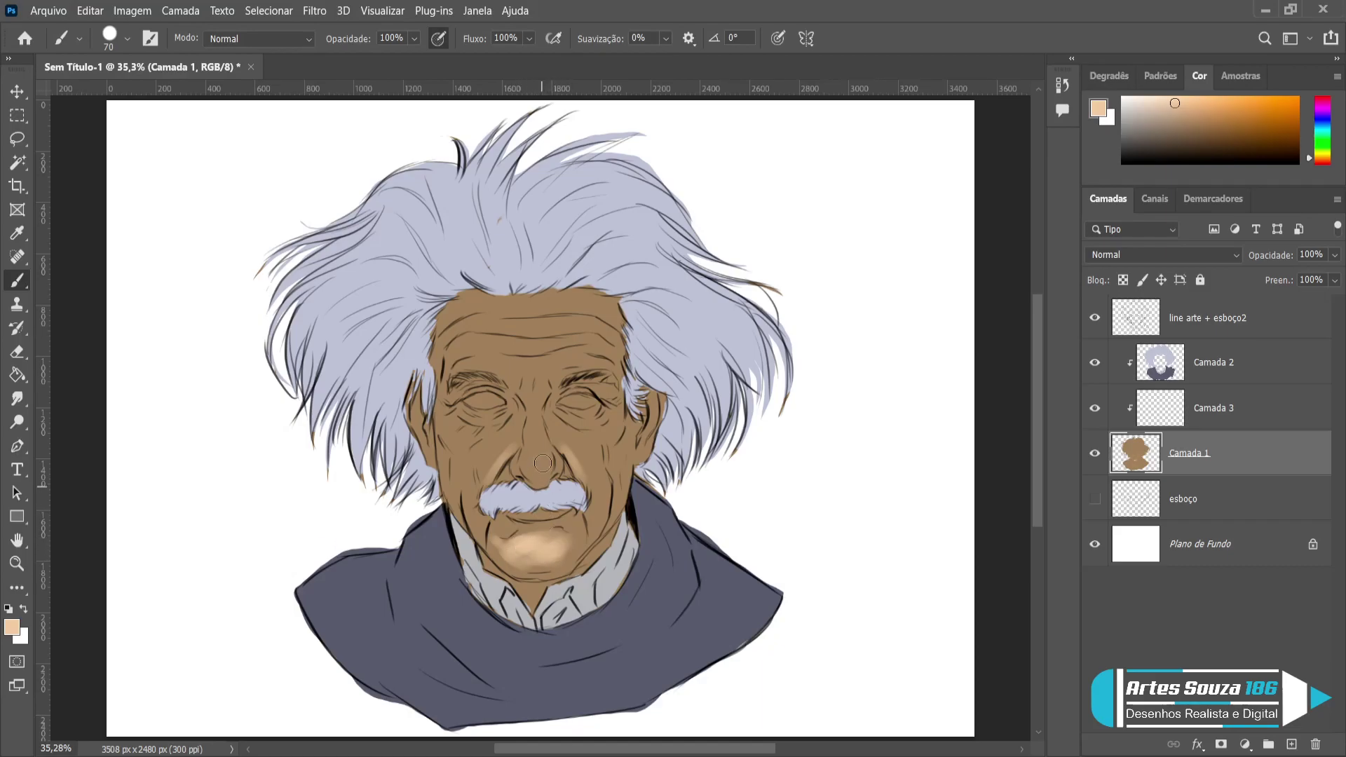
Add thin peach highlights around both eyelids with a smaller brush.
{"action": "key", "text": "bracketleft"}
{"action": "key", "text": "bracketleft"}
{"action": "left_click_drag", "start_coordinate": [480, 389], "coordinate": [505, 398]}
{"action": "left_click_drag", "start_coordinate": [575, 390], "coordinate": [588, 394]}
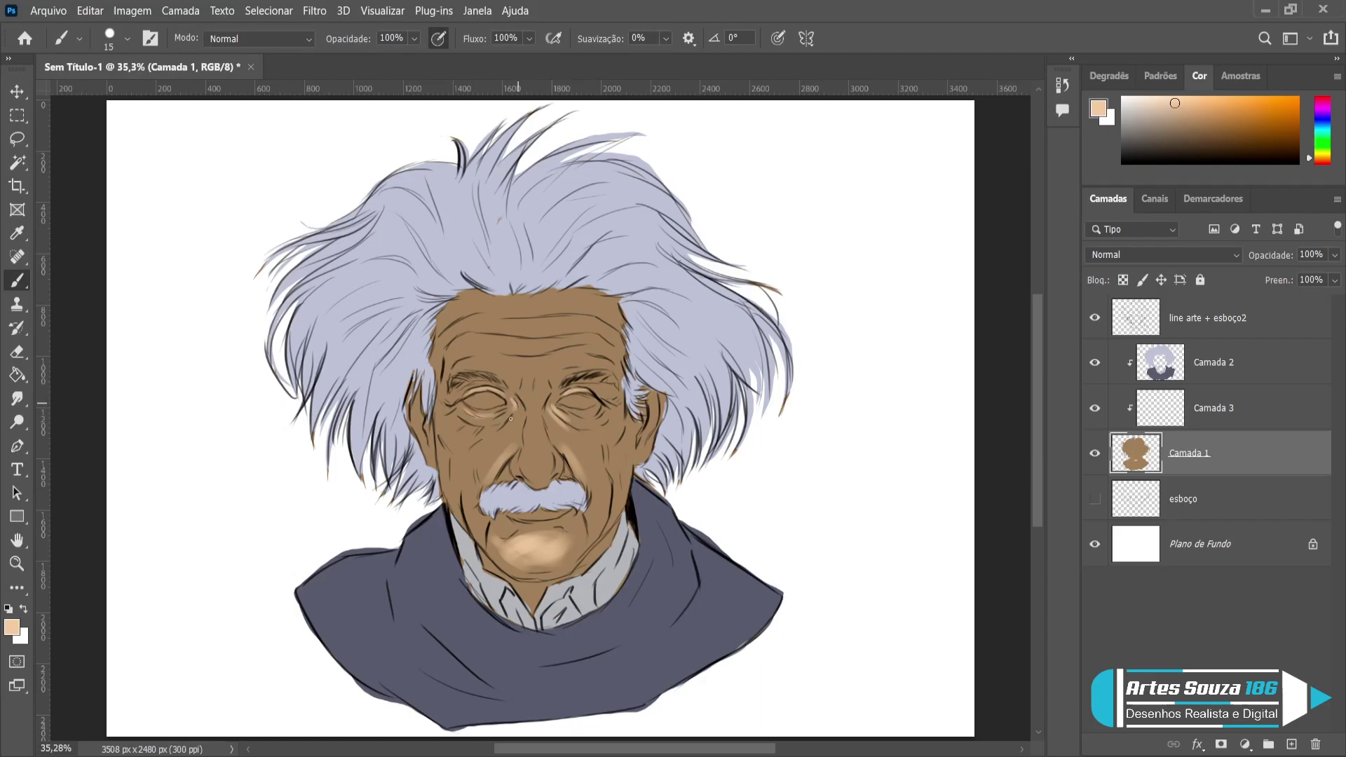
Paint peach highlights on the cheekbones below the eyes with a larger brush.
{"action": "key", "text": "bracketright"}
{"action": "key", "text": "bracketright"}
{"action": "key", "text": "bracketleft"}
{"action": "key", "text": "bracketright"}
{"action": "left_click_drag", "start_coordinate": [460, 442], "coordinate": [445, 431]}
{"action": "key", "text": "bracketright"}
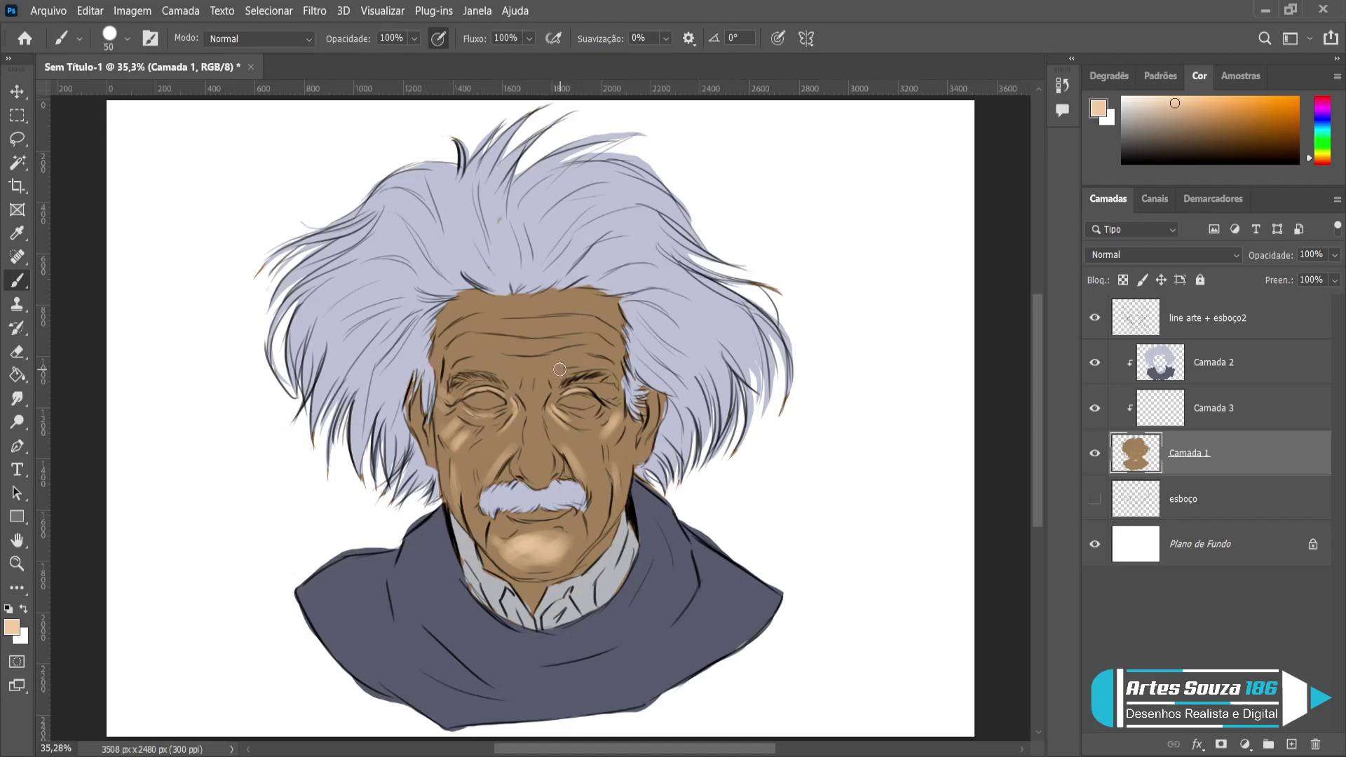
Paint peach highlights above both eyebrows and between the lower forehead wrinkles, varying the brush size.
{"action": "key", "text": "bracketright"}
{"action": "key", "text": "bracketright"}
{"action": "key", "text": "bracketright"}
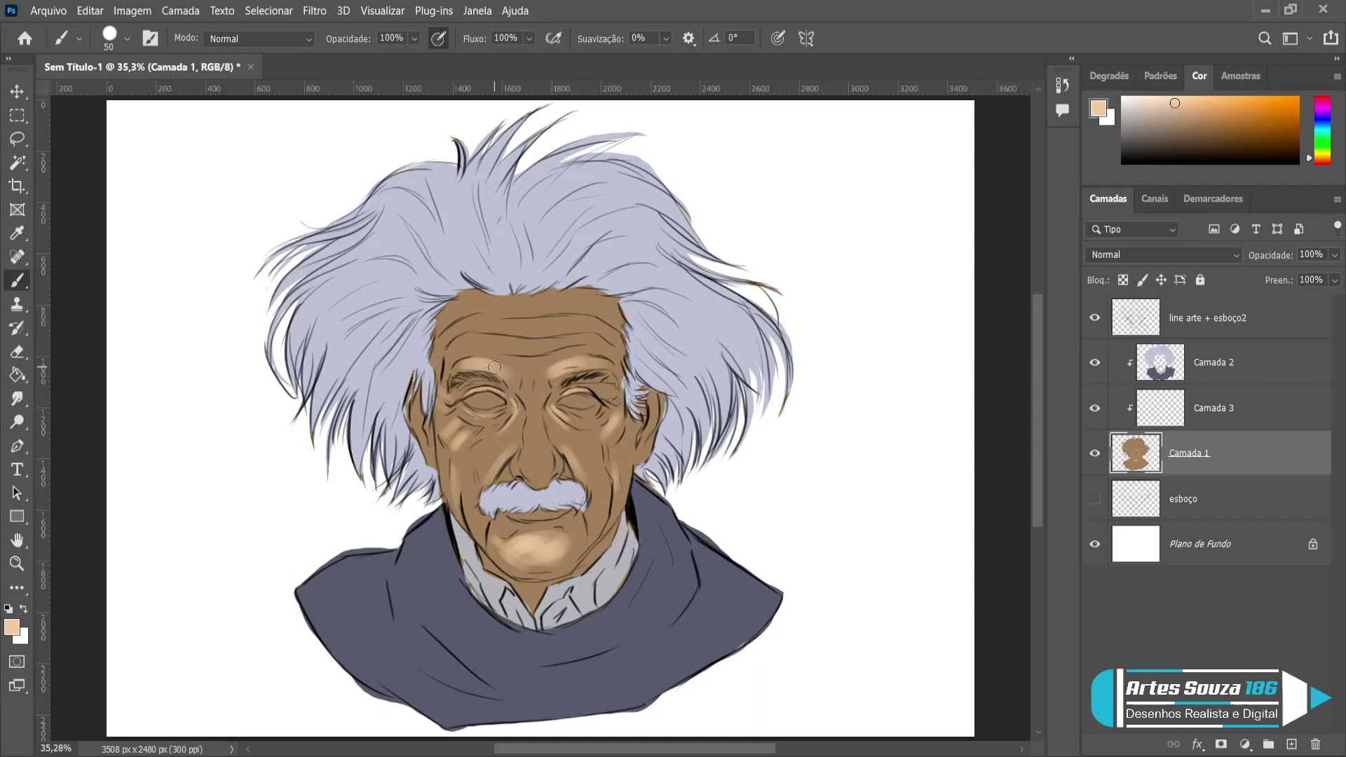
{"action": "key", "text": "bracketleft"}
{"action": "key", "text": "bracketleft"}
{"action": "key", "text": "bracketleft"}
{"action": "left_click_drag", "start_coordinate": [461, 341], "coordinate": [566, 343]}
{"action": "key", "text": "bracketright"}
{"action": "key", "text": "bracketright"}
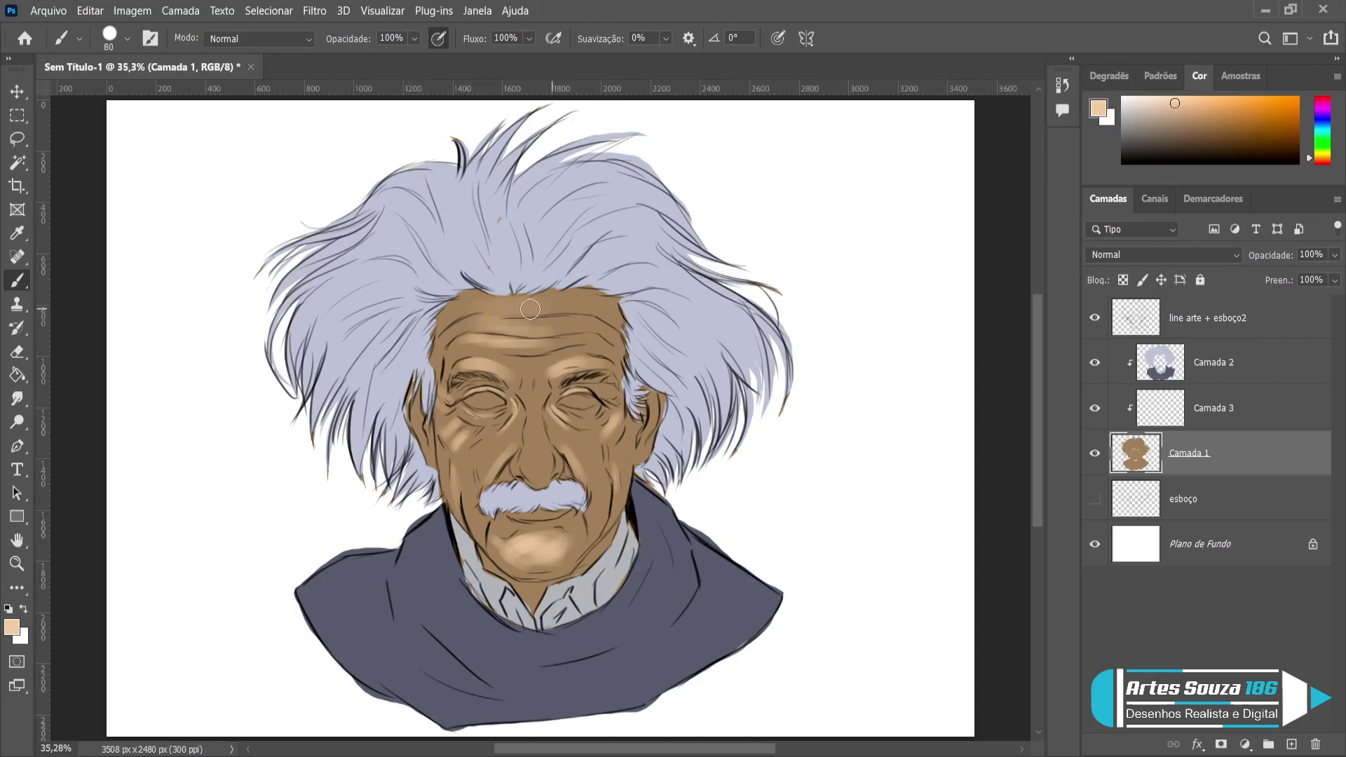
Add soft peach highlights to the upper forehead and the neck, finishing with a size 40 brush.
{"action": "key", "text": "bracketright"}
{"action": "key", "text": "bracketright"}
{"action": "key", "text": "bracketleft"}
{"action": "key", "text": "bracketleft"}
{"action": "key", "text": "bracketleft"}
{"action": "key", "text": "bracketleft"}
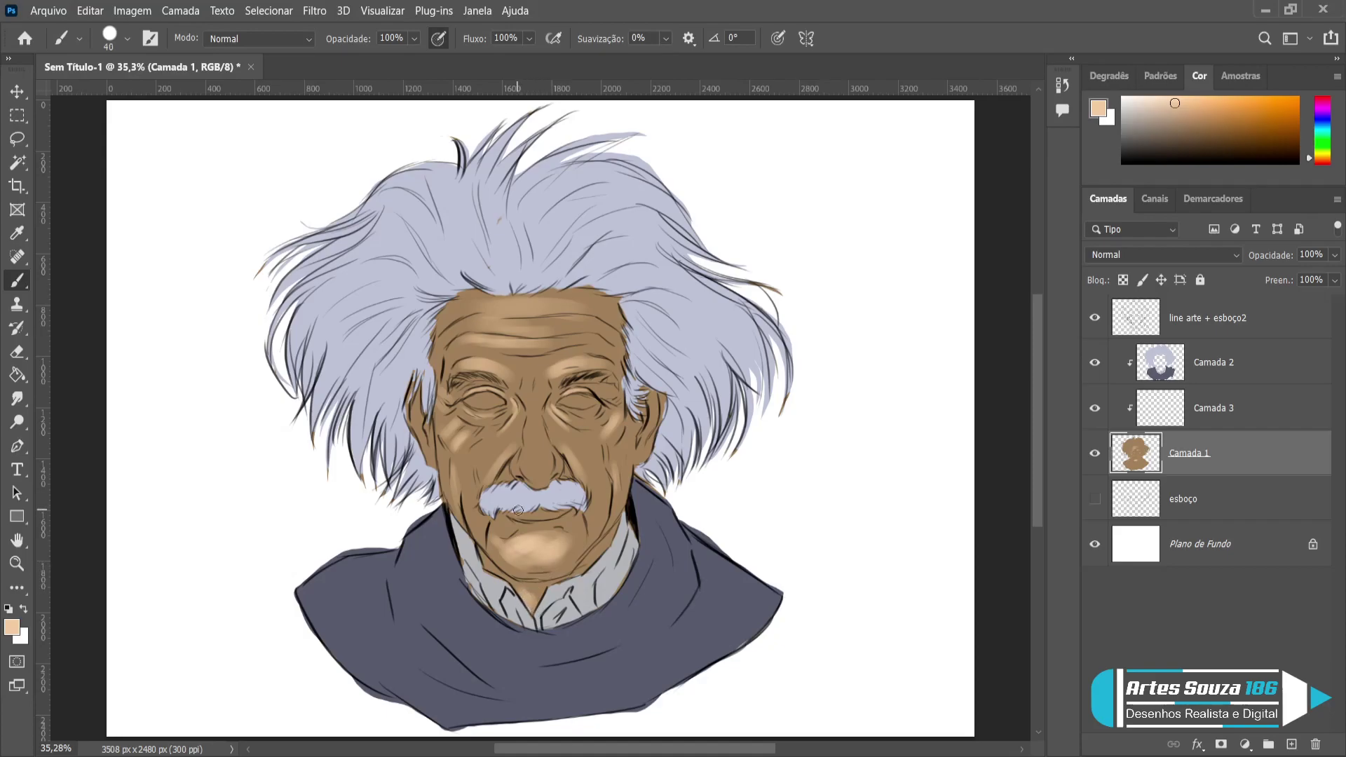
Choose a dark brown foreground color and shade the forehead edges, wrinkles and sides of the nose.
{"action": "left_click", "coordinate": [13, 627]}
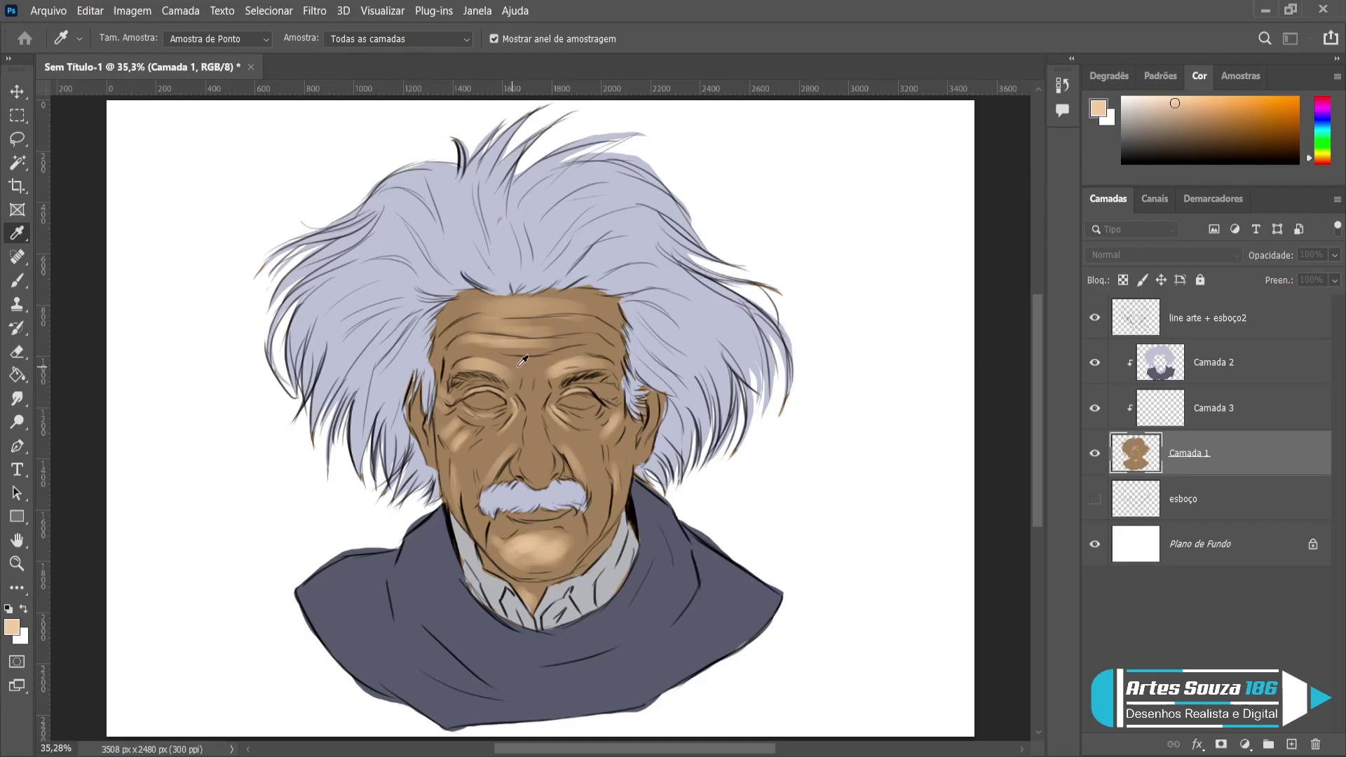
{"action": "left_click", "coordinate": [556, 555]}
{"action": "key", "text": "b"}
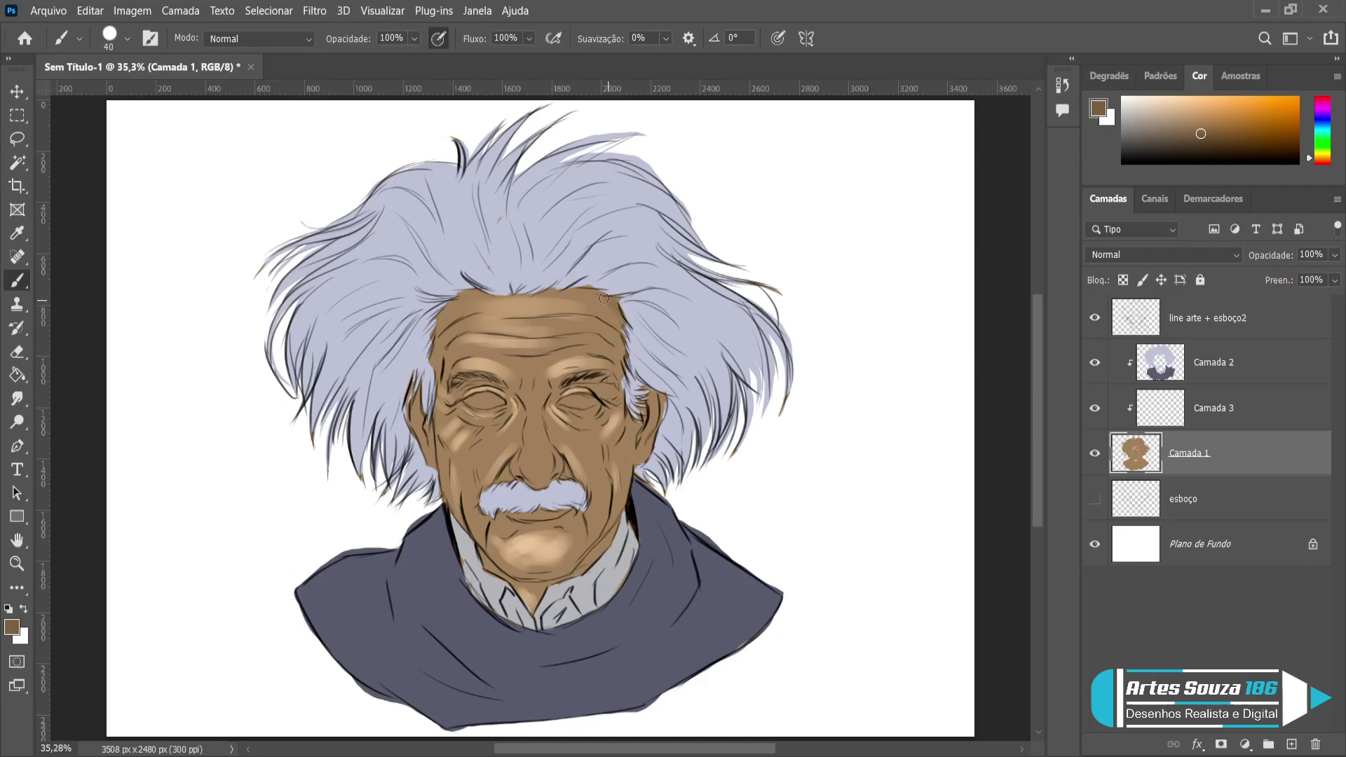
{"action": "left_click_drag", "start_coordinate": [595, 301], "coordinate": [619, 334]}
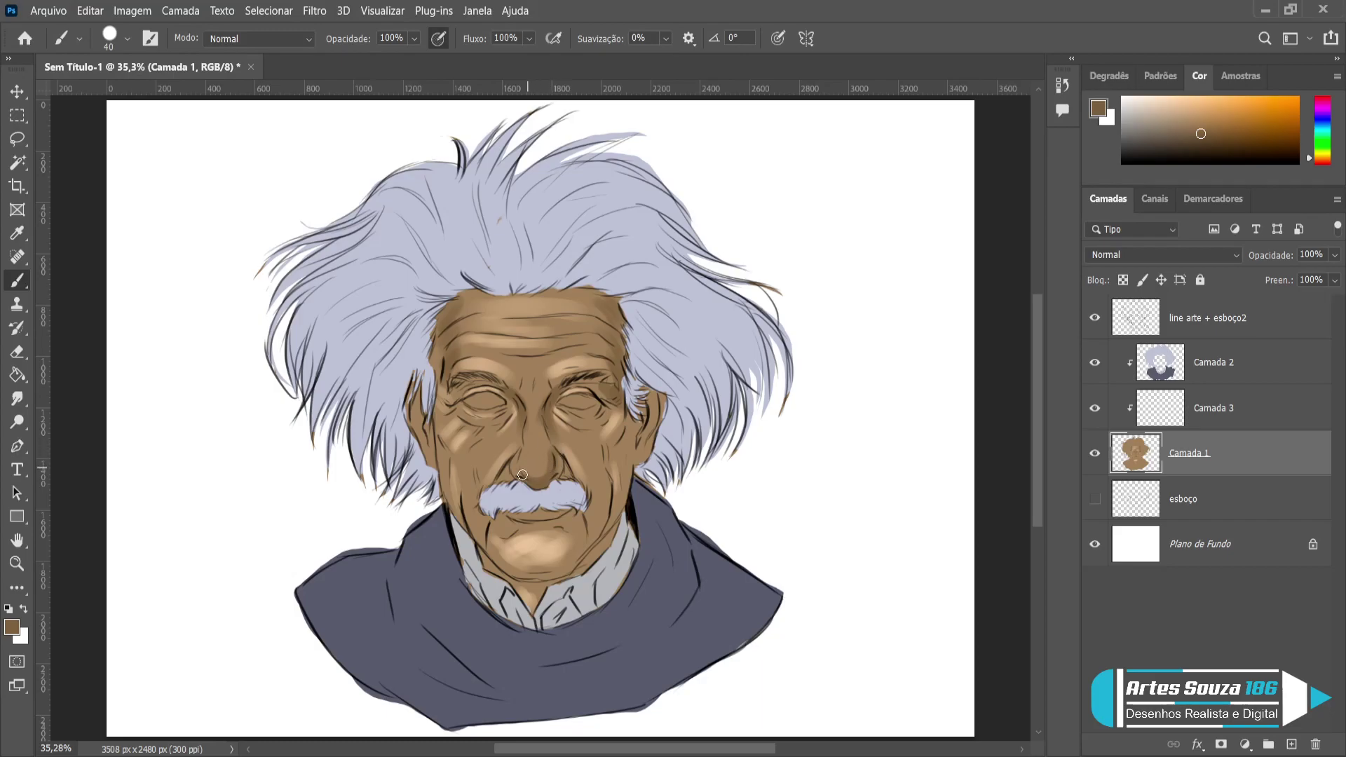
Shade the folds around the mouth and the sides of the chin dark brown, reducing the brush size to 25.
{"action": "key", "text": "bracketright"}
{"action": "key", "text": "bracketleft"}
{"action": "key", "text": "bracketleft"}
{"action": "key", "text": "bracketleft"}
{"action": "key", "text": "bracketleft"}
{"action": "key", "text": "bracketleft"}
{"action": "key", "text": "bracketleft"}
{"action": "key", "text": "bracketleft"}
{"action": "key", "text": "bracketright"}
{"action": "key", "text": "bracketright"}
{"action": "left_click_drag", "start_coordinate": [493, 522], "coordinate": [489, 553]}
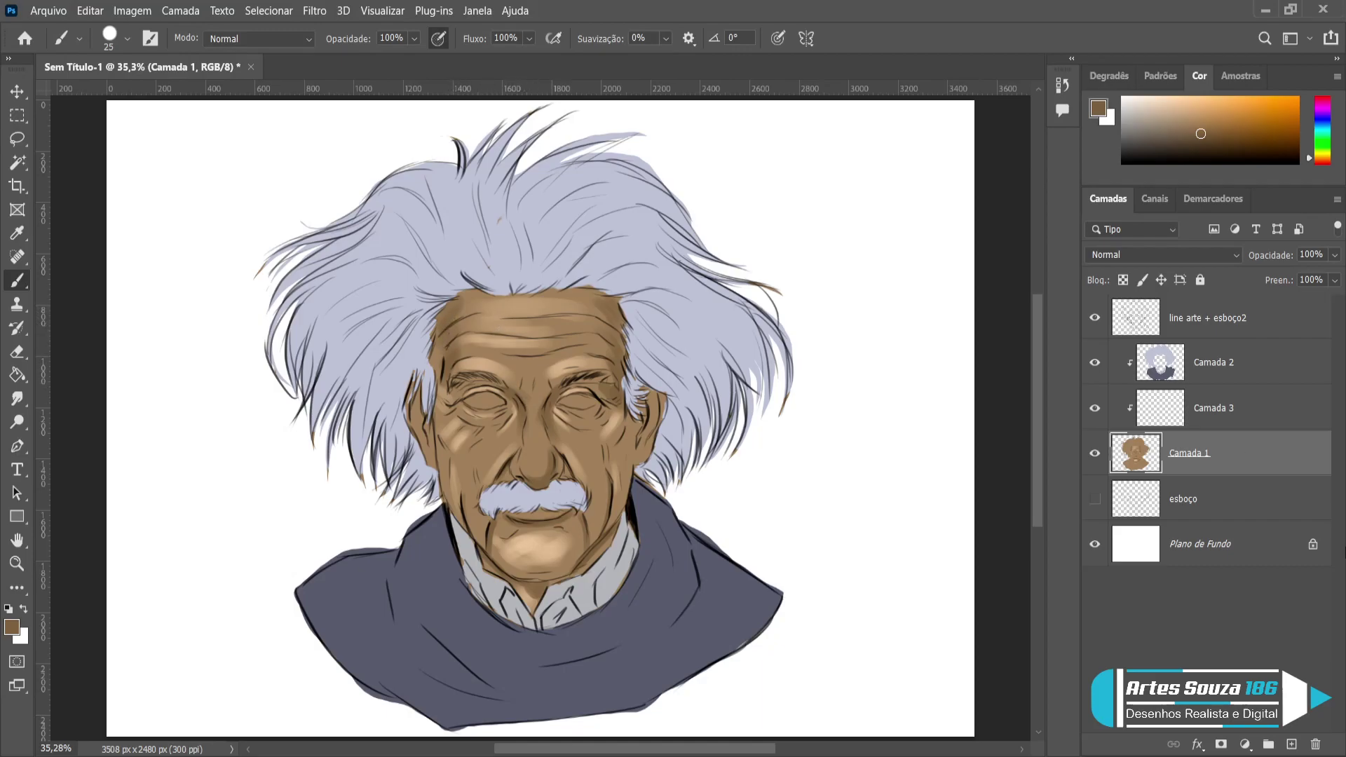
Add a new layer above Camada 2 and choose a pale peach foreground color.
{"action": "left_click", "coordinate": [1255, 374]}
{"action": "left_click", "coordinate": [1291, 743]}
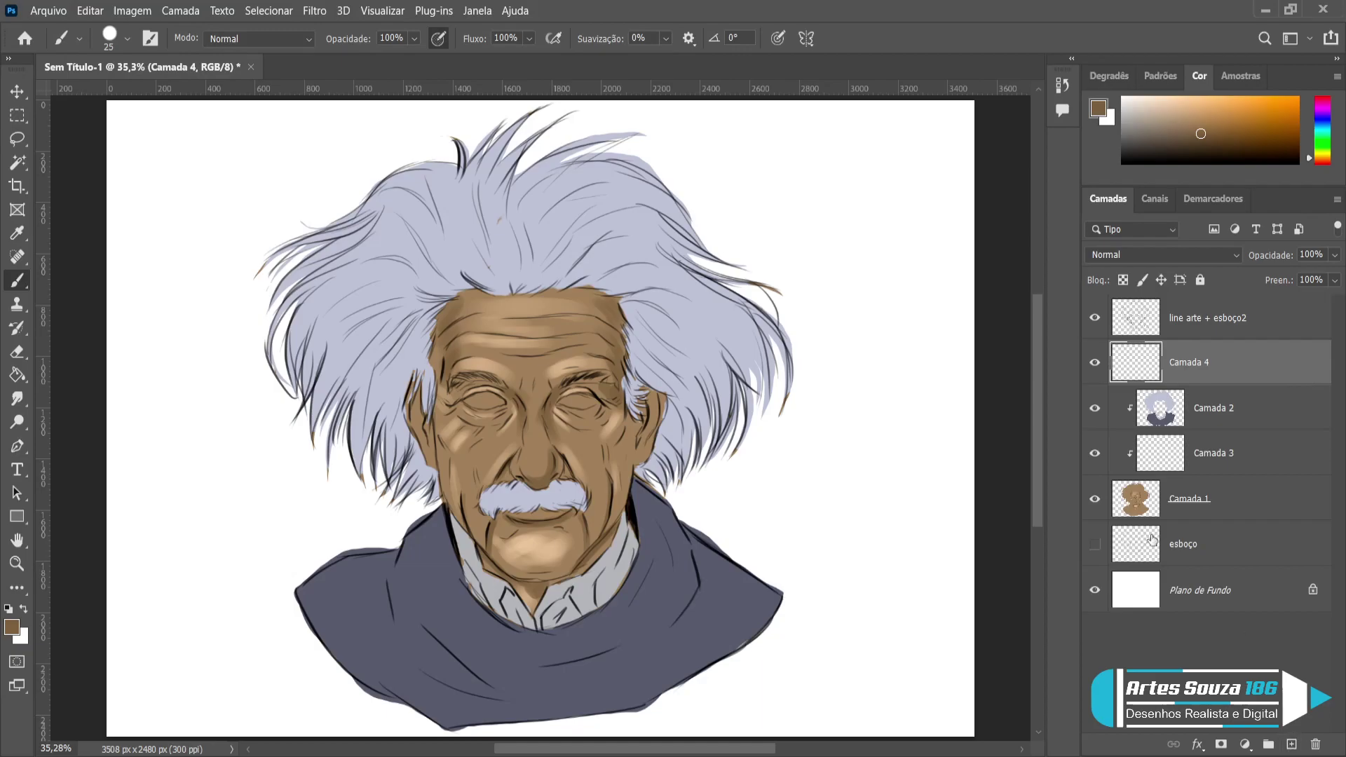
{"action": "key", "text": "i"}
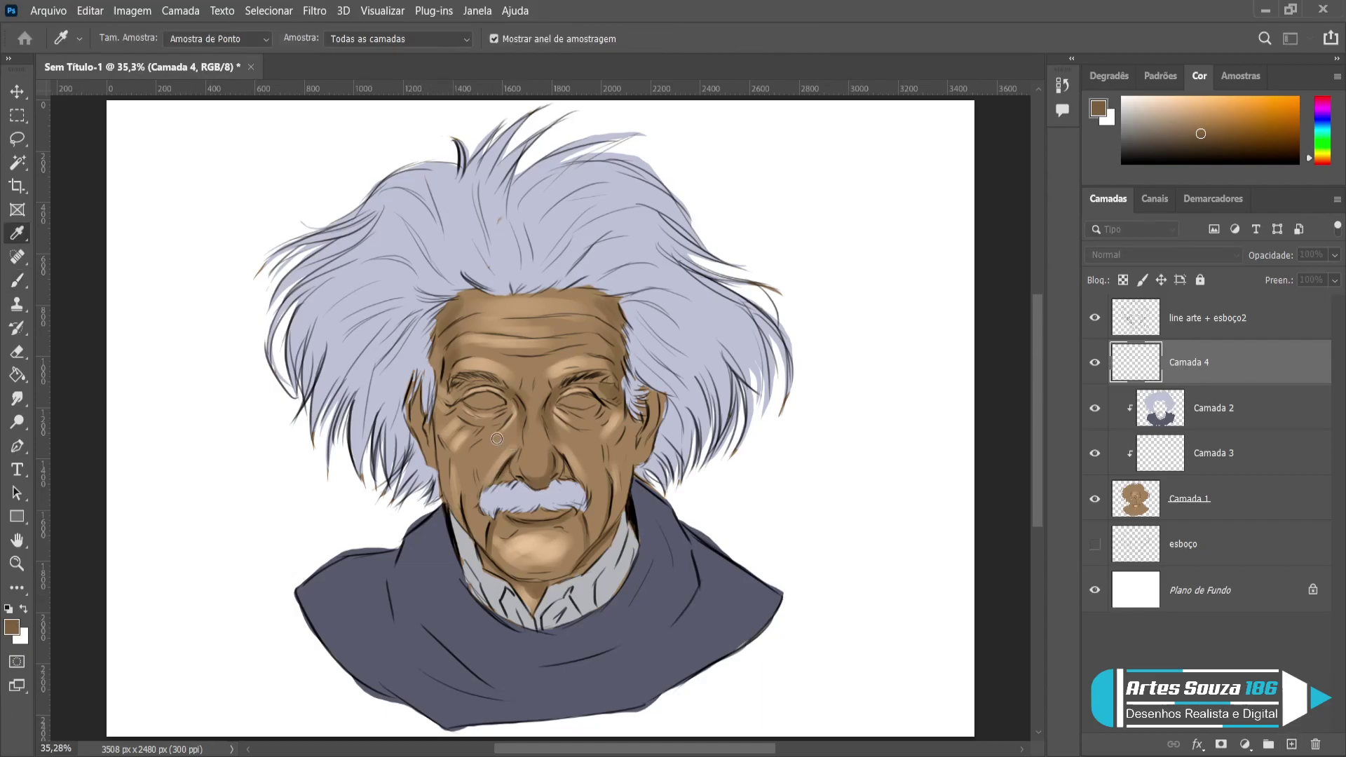
{"action": "left_click", "coordinate": [530, 445]}
{"action": "key", "text": "b"}
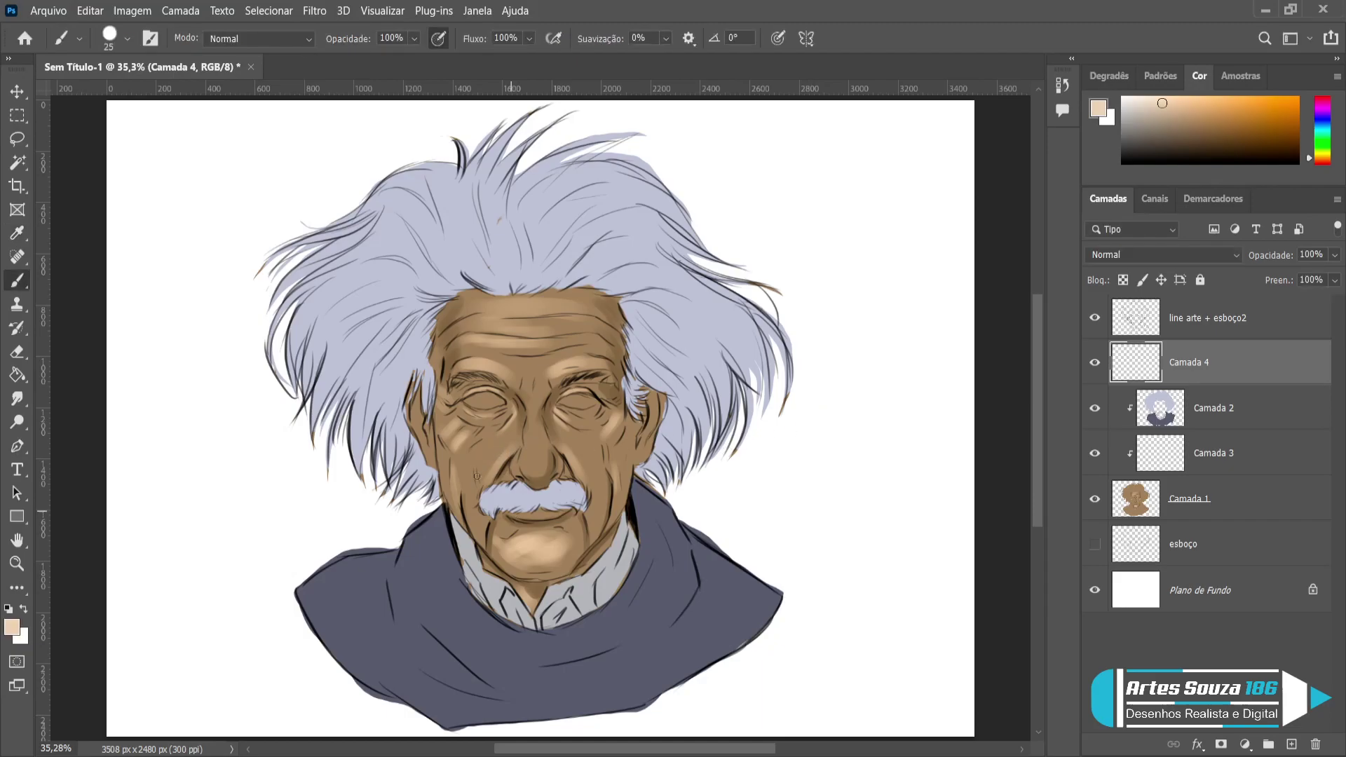
Fill both eyes with pale peach on the new layer, using a size 15 brush.
{"action": "left_click_drag", "start_coordinate": [574, 401], "coordinate": [585, 401]}
{"action": "key", "text": "bracketleft"}
{"action": "left_click_drag", "start_coordinate": [497, 400], "coordinate": [482, 401]}
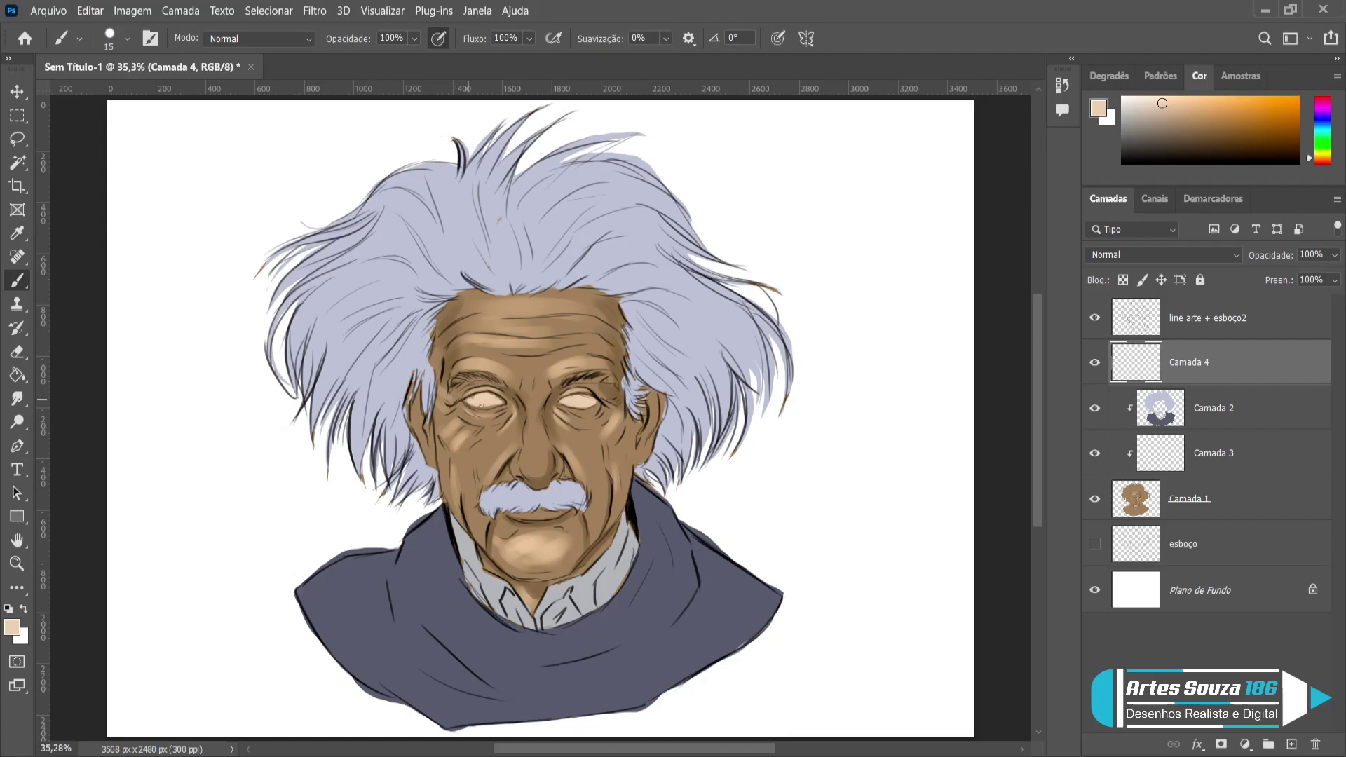
{"action": "left_click_drag", "start_coordinate": [471, 402], "coordinate": [484, 406]}
Sample black from beside the collar and paint both eyebrows with it.
{"action": "left_click", "coordinate": [626, 510], "text": "alt"}
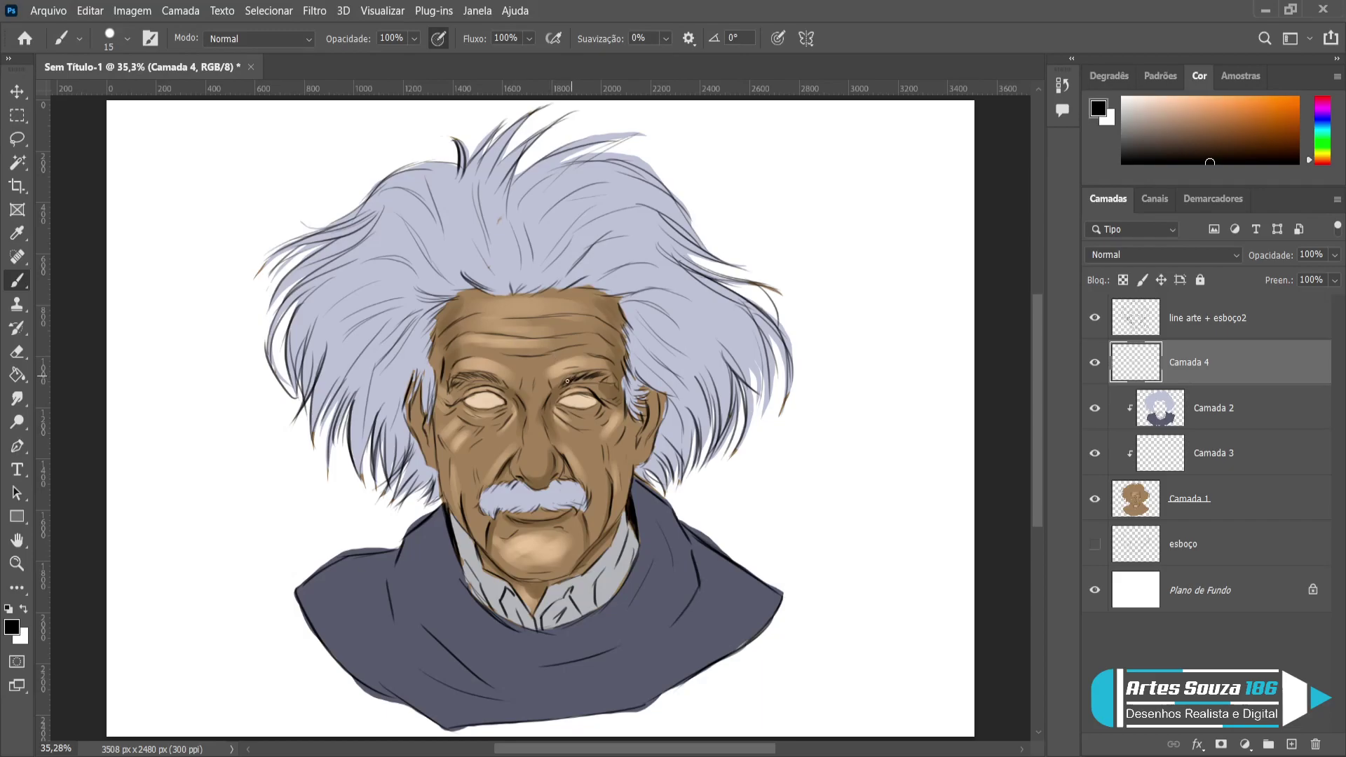
{"action": "left_click_drag", "start_coordinate": [574, 382], "coordinate": [613, 375]}
{"action": "left_click_drag", "start_coordinate": [483, 374], "coordinate": [450, 382]}
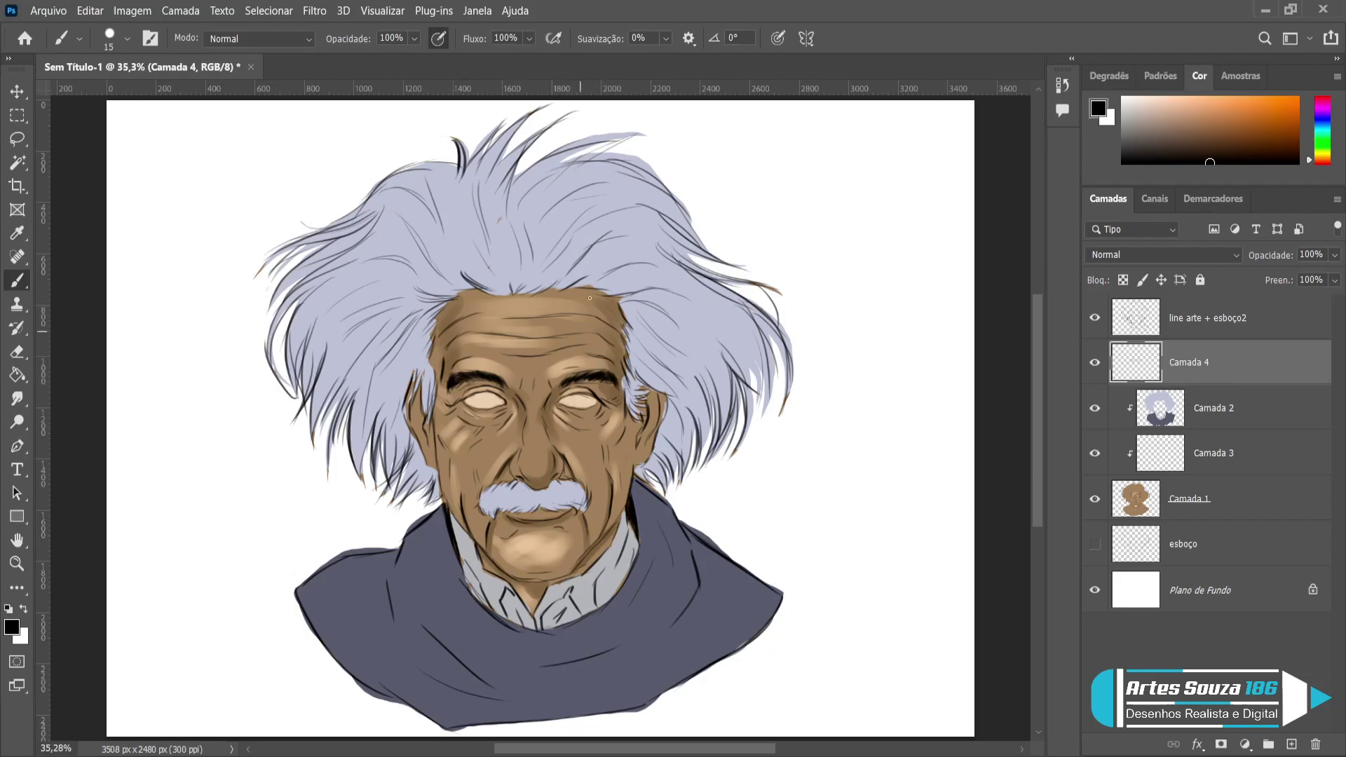
Sample the hair's lavender and add fine light hairs to both eyebrows with a size 8 brush.
{"action": "left_click", "coordinate": [517, 271], "text": "alt"}
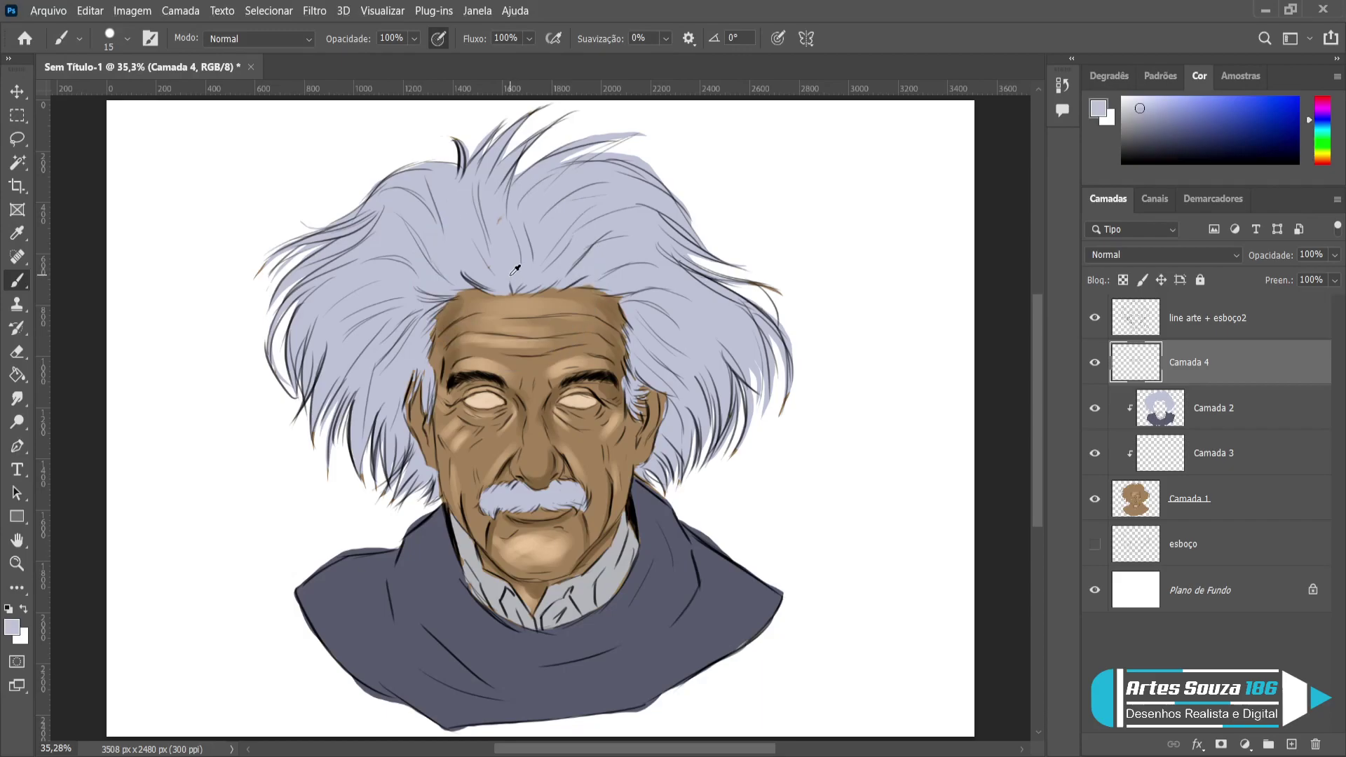
{"action": "key", "text": "bracketleft"}
{"action": "key", "text": "bracketleft"}
{"action": "key", "text": "bracketleft"}
{"action": "left_click_drag", "start_coordinate": [582, 380], "coordinate": [607, 376]}
{"action": "left_click_drag", "start_coordinate": [503, 384], "coordinate": [452, 373]}
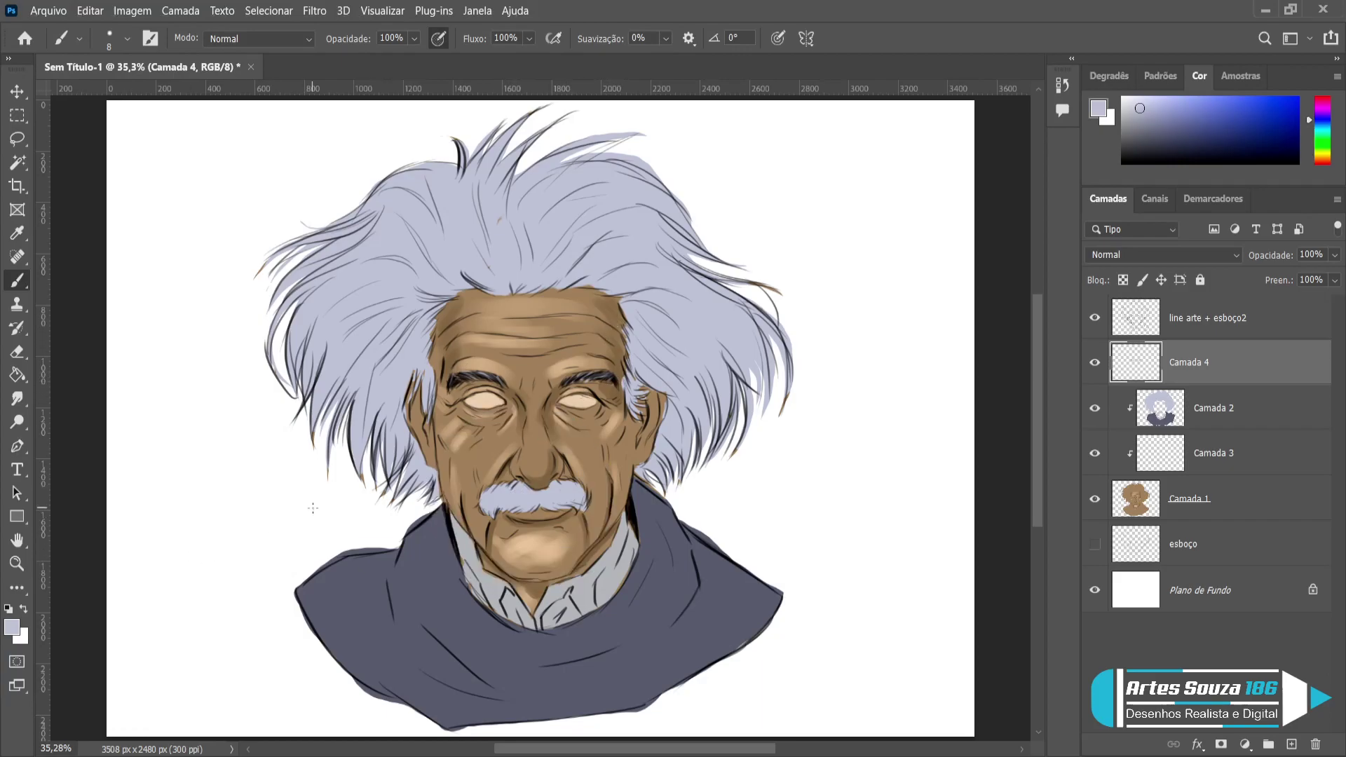
Select the line art + esboço2 layer and switch to the Eraser at size 20.
{"action": "left_click", "coordinate": [1139, 308]}
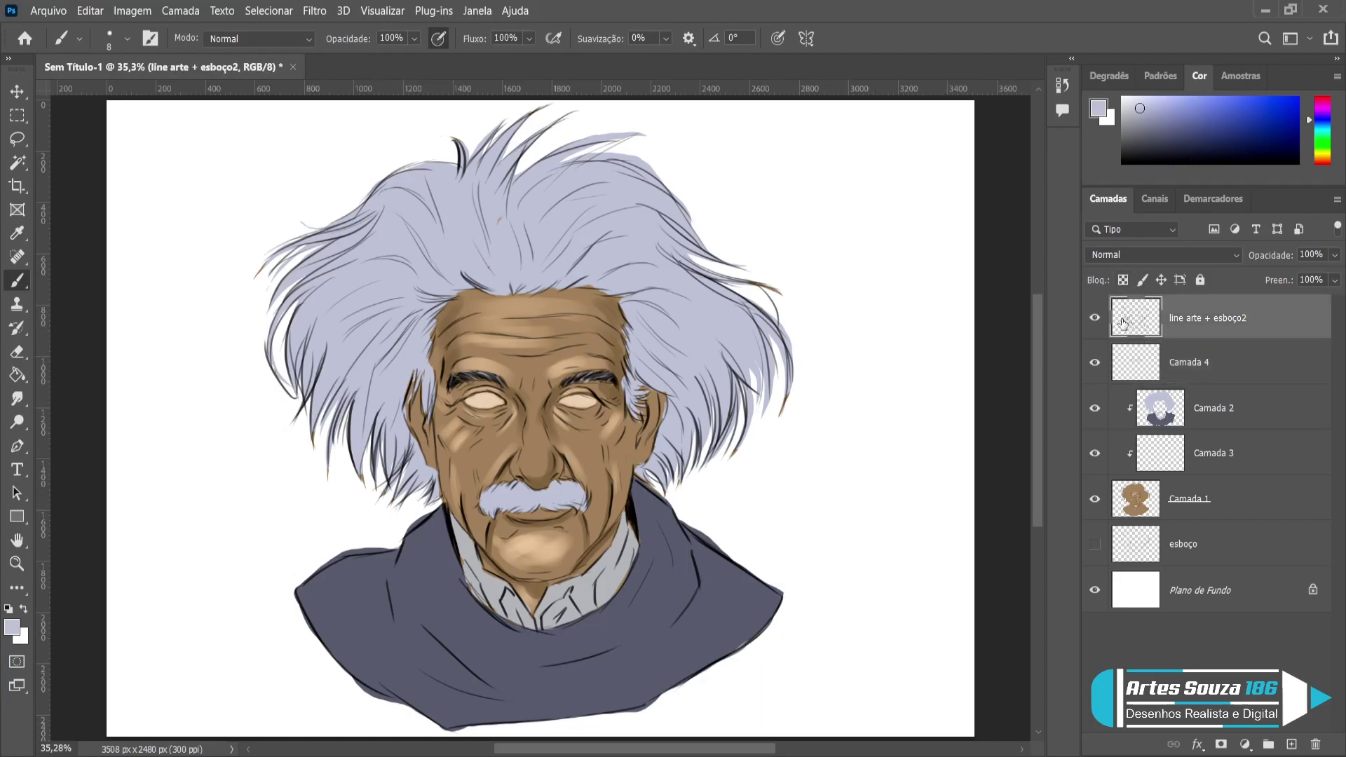
{"action": "key", "text": "e"}
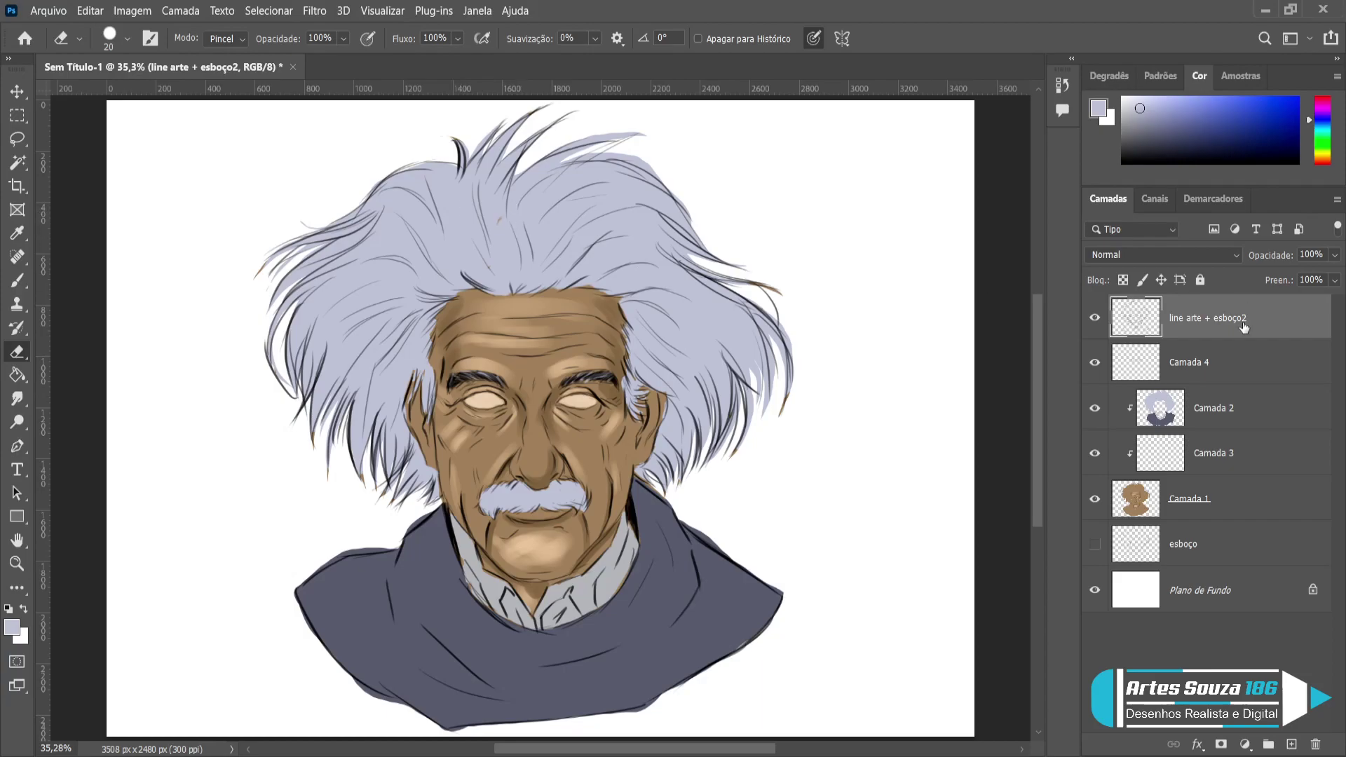
Look through the layers and make the skin layer Camada 1 the active one.
{"action": "left_click", "coordinate": [1206, 536]}
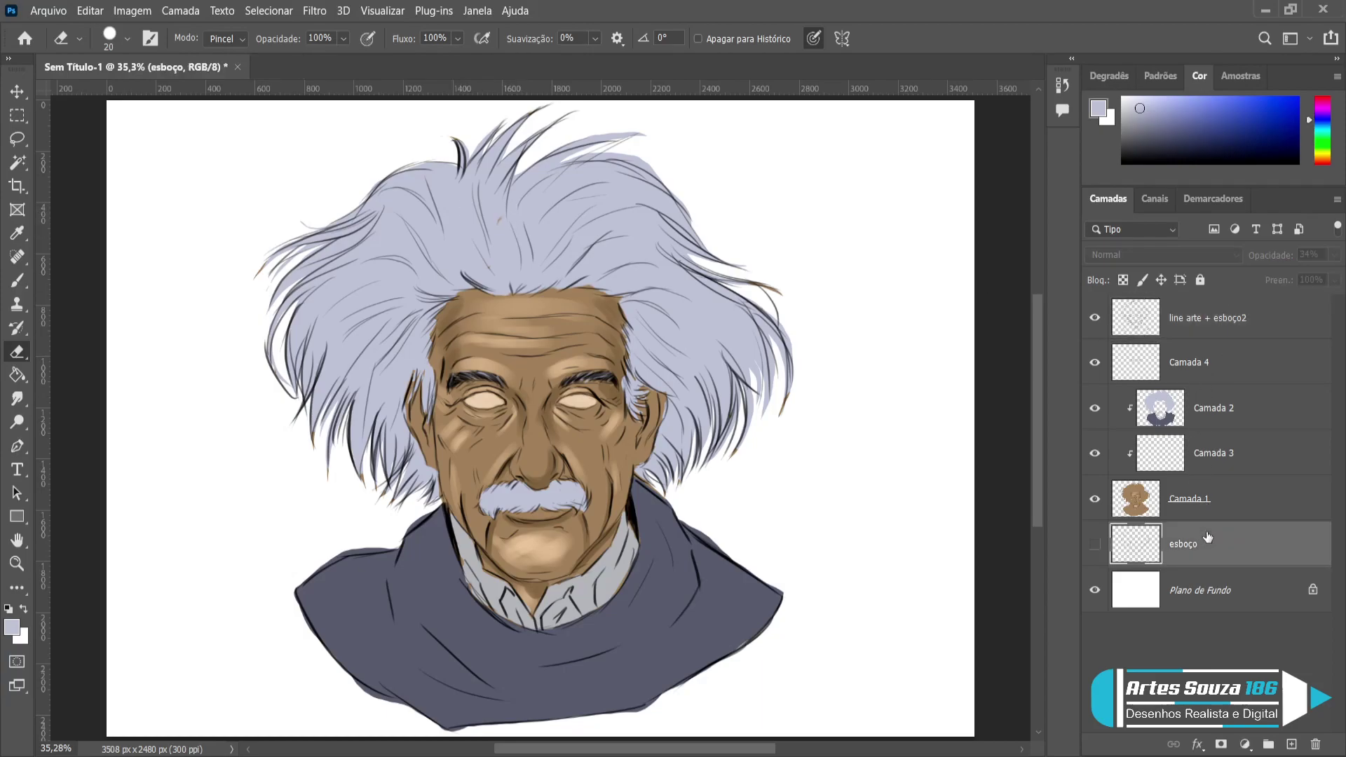
{"action": "left_click", "coordinate": [1207, 499], "text": "shift"}
{"action": "left_click", "coordinate": [1216, 452], "text": "shift"}
{"action": "left_click", "coordinate": [1221, 418], "text": "shift"}
{"action": "left_click", "coordinate": [1220, 361], "text": "shift"}
{"action": "left_click", "coordinate": [1211, 505]}
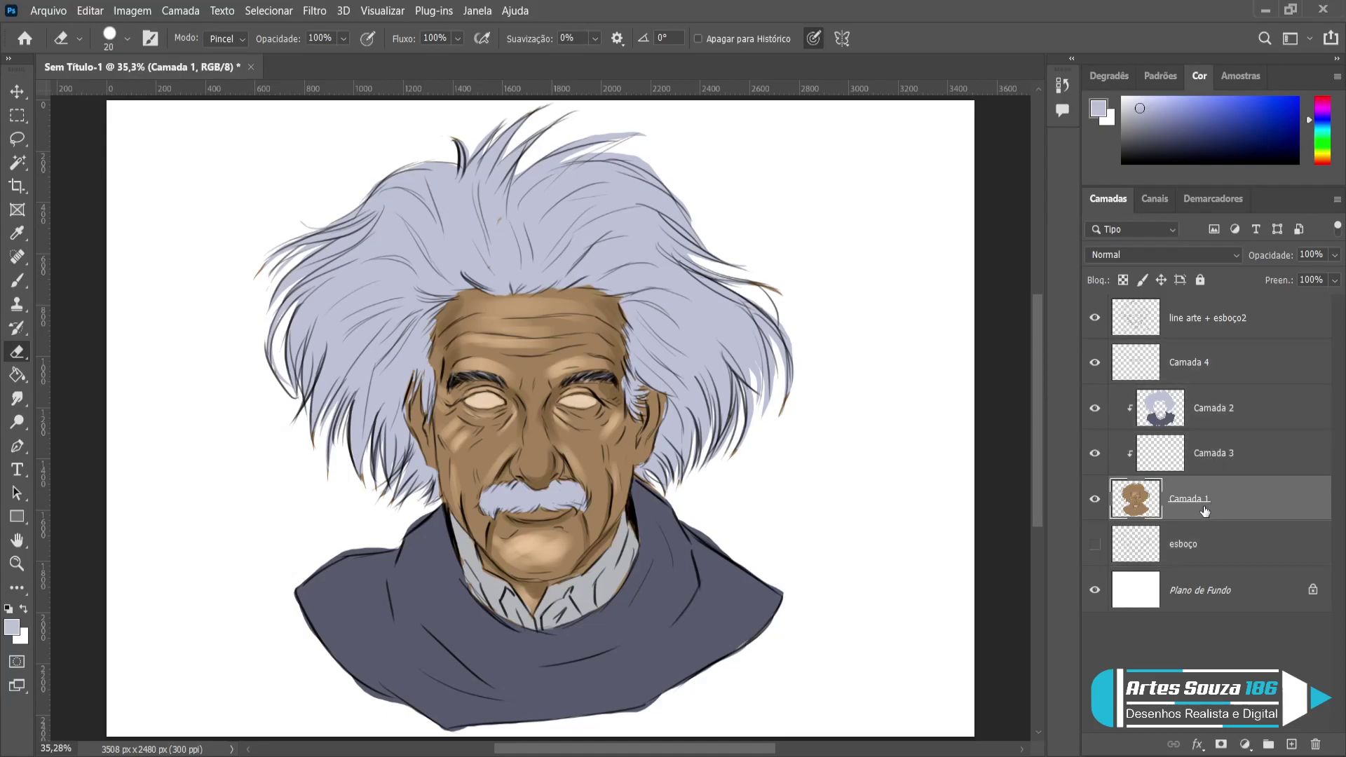
{"action": "key", "text": "ctrl+u"}
{"action": "left_click", "coordinate": [876, 375]}
{"action": "mouse_move", "coordinate": [875, 375]}
{"action": "left_mouse_down"}
{"action": "mouse_move", "coordinate": [836, 373]}
{"action": "mouse_move", "coordinate": [879, 373]}
{"action": "mouse_move", "coordinate": [849, 372]}
{"action": "mouse_move", "coordinate": [861, 372]}
{"action": "left_mouse_up"}
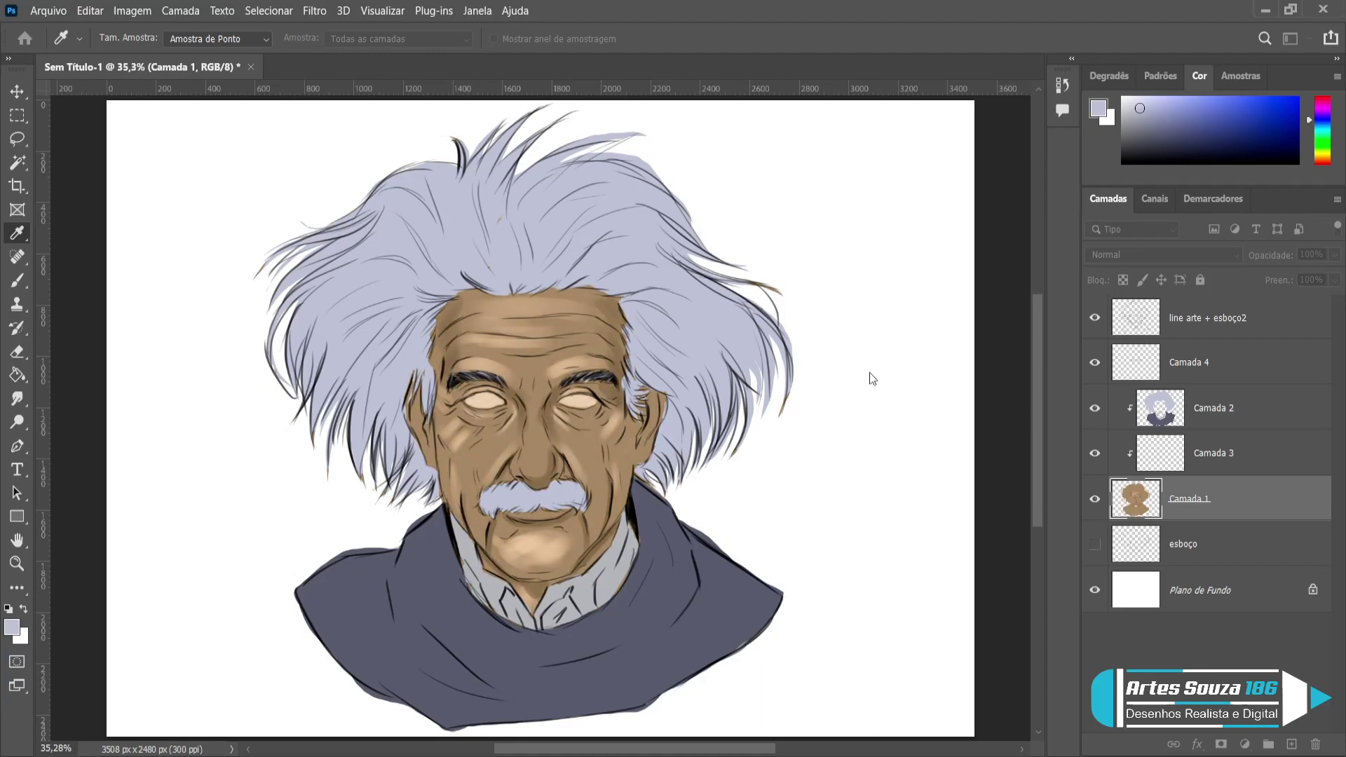
{"action": "left_click", "coordinate": [1045, 386]}
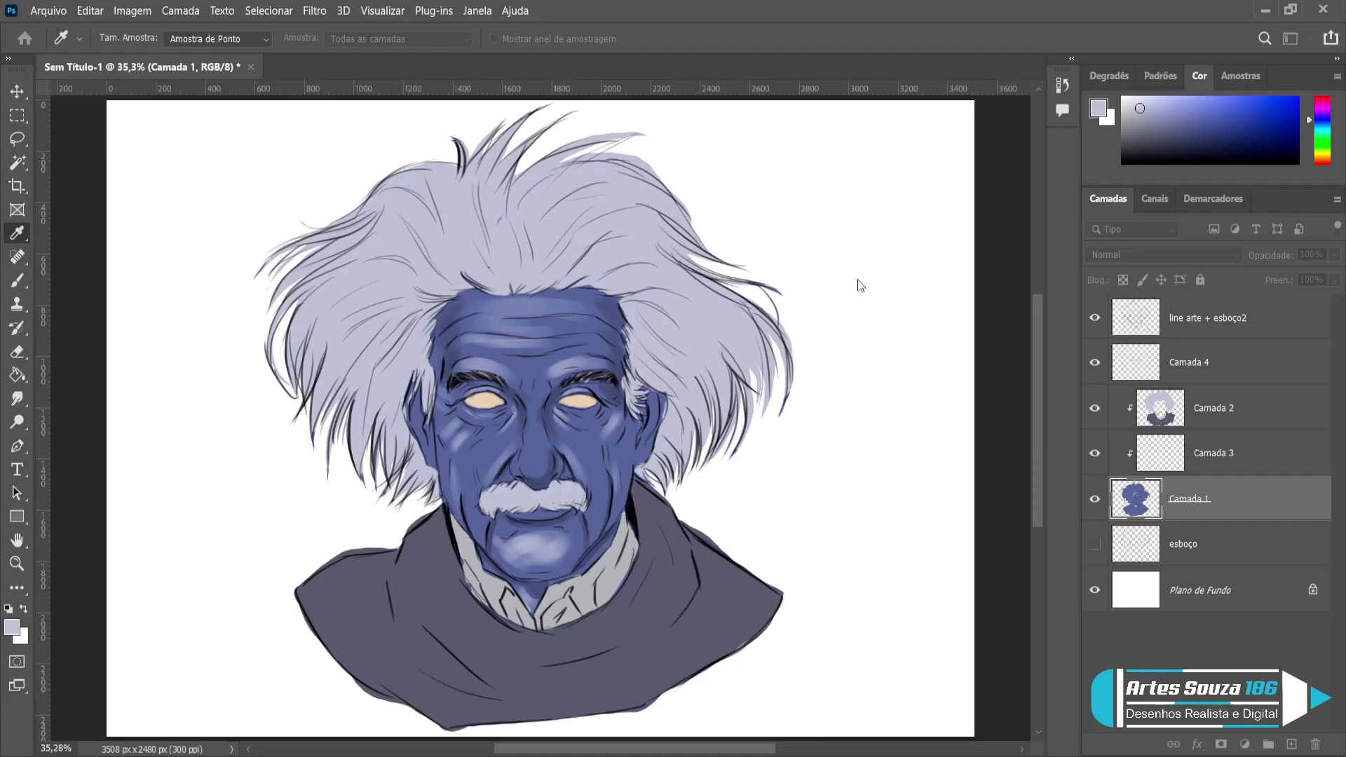
{"action": "left_click_drag", "start_coordinate": [874, 282], "coordinate": [781, 289]}
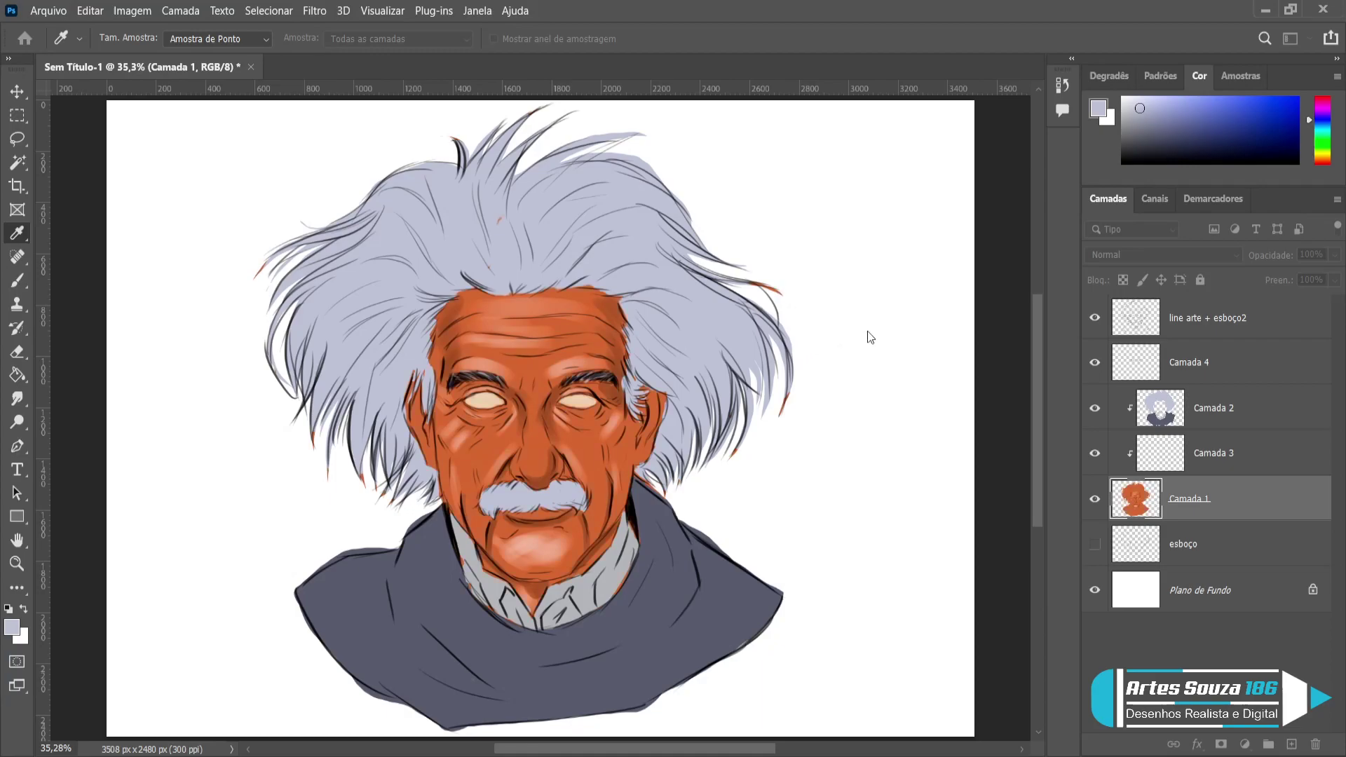
{"action": "left_click_drag", "start_coordinate": [856, 368], "coordinate": [867, 368]}
{"action": "key", "text": "Escape"}
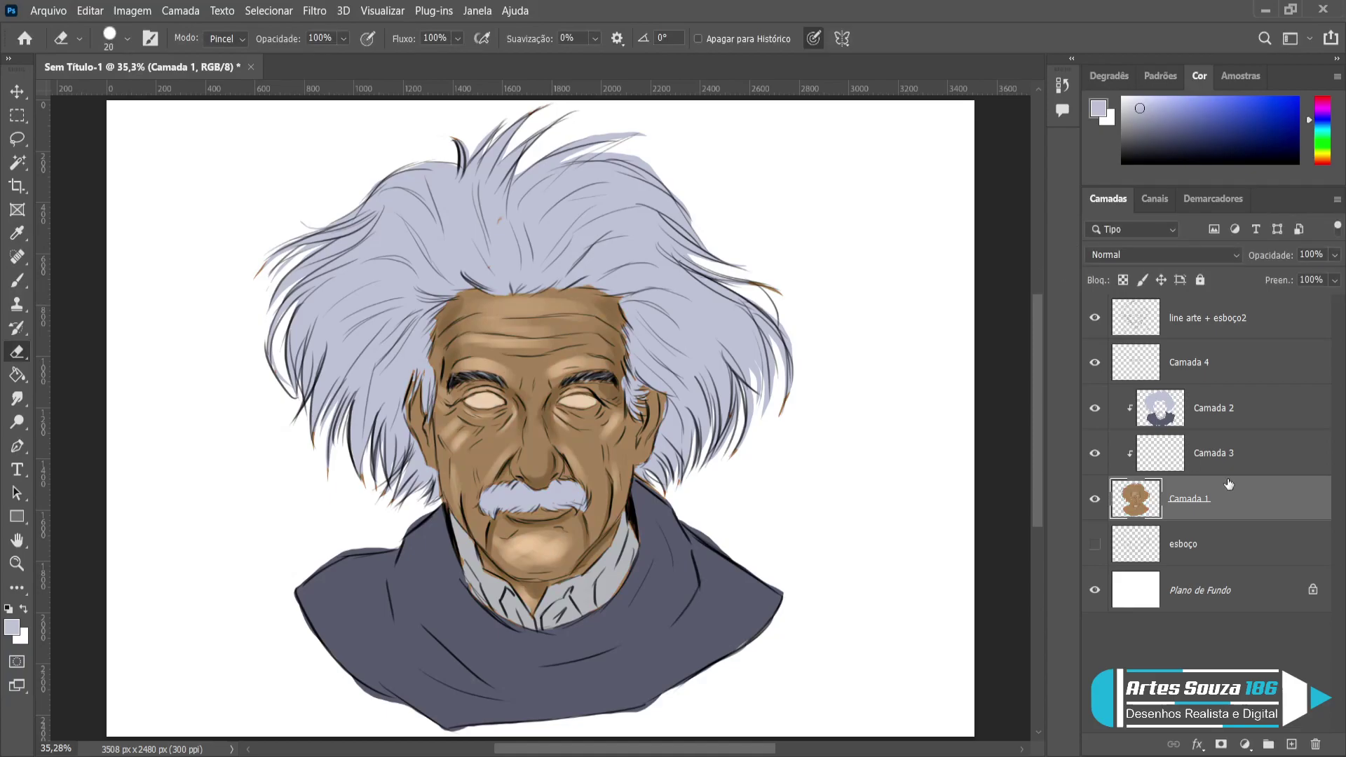
Shift the hue of the skin on Camada 1 to a warmer, redder brown.
{"action": "key", "text": "i"}
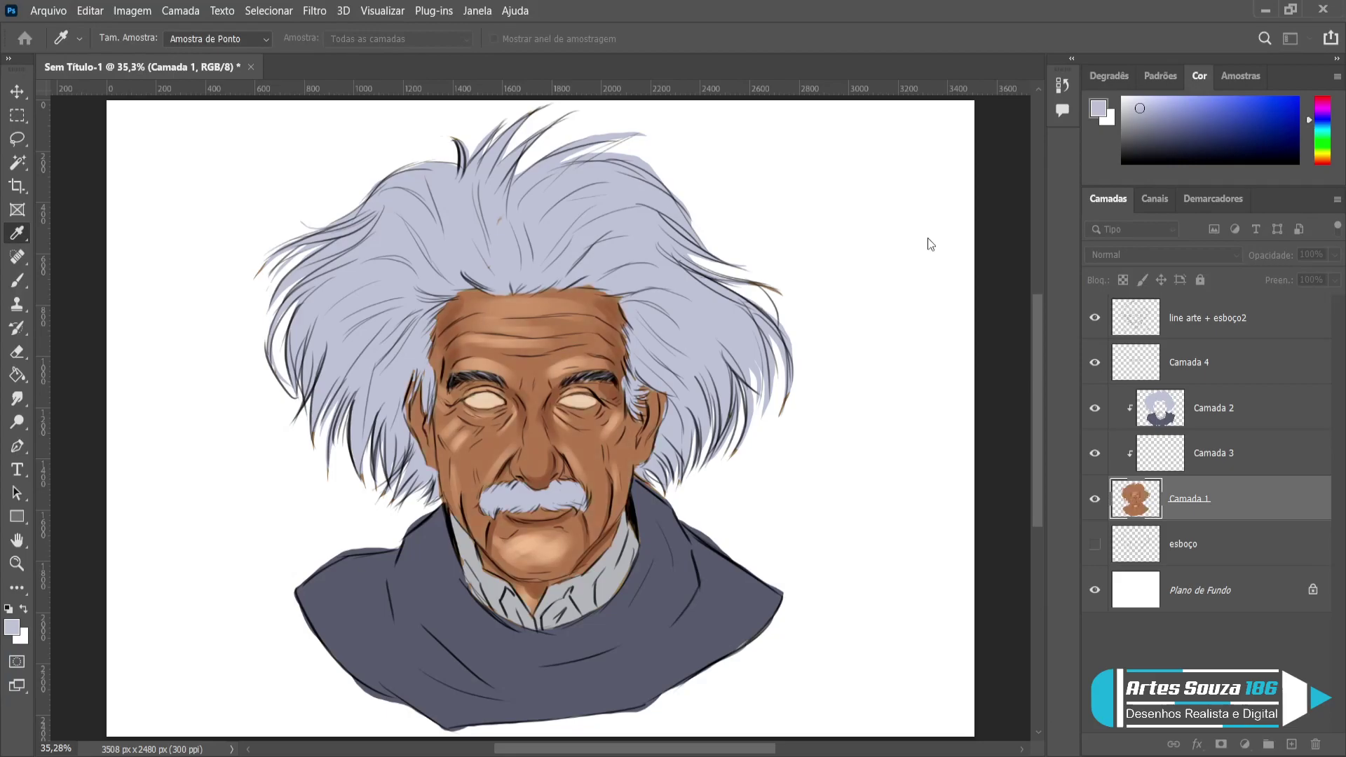
{"action": "key", "text": "e"}
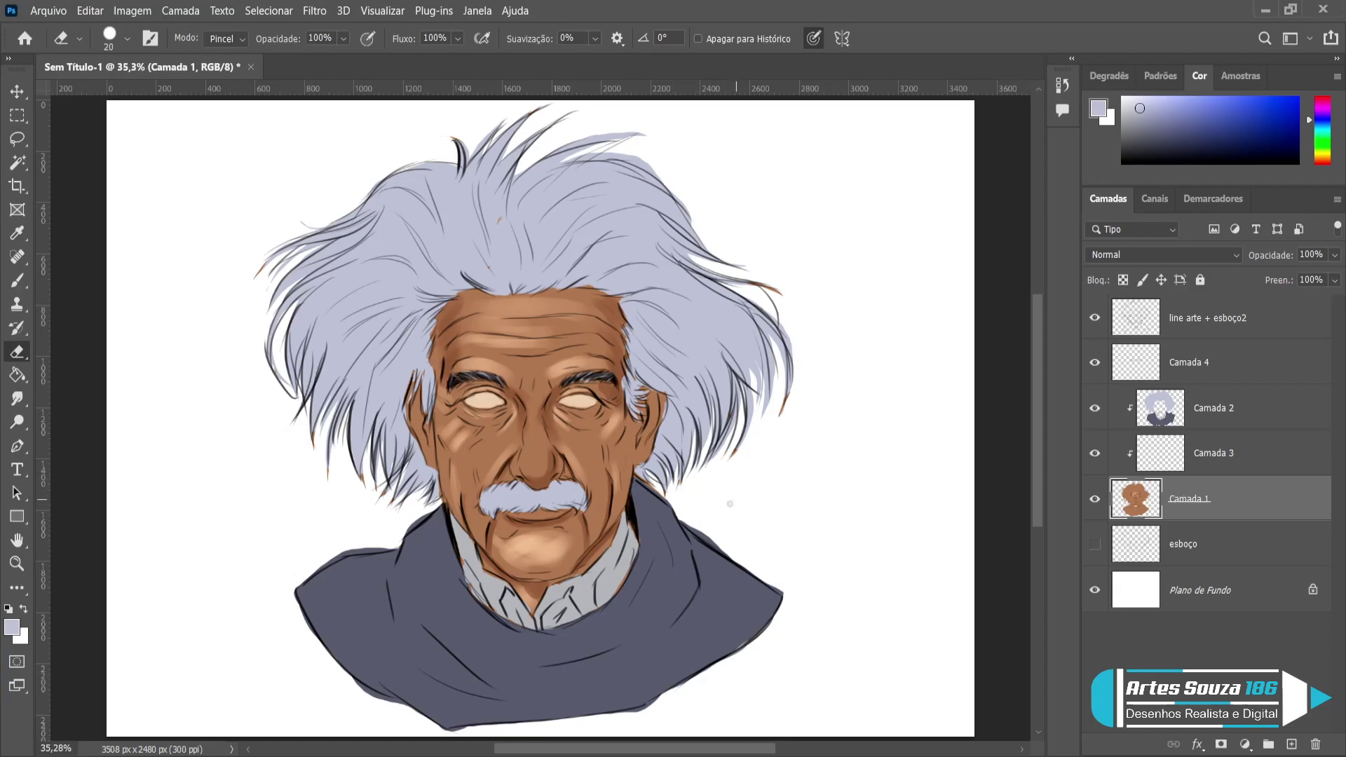
Sample the new brown from the cheek and set the Brush to size 25 on the Camada 1 layer.
{"action": "key", "text": "b"}
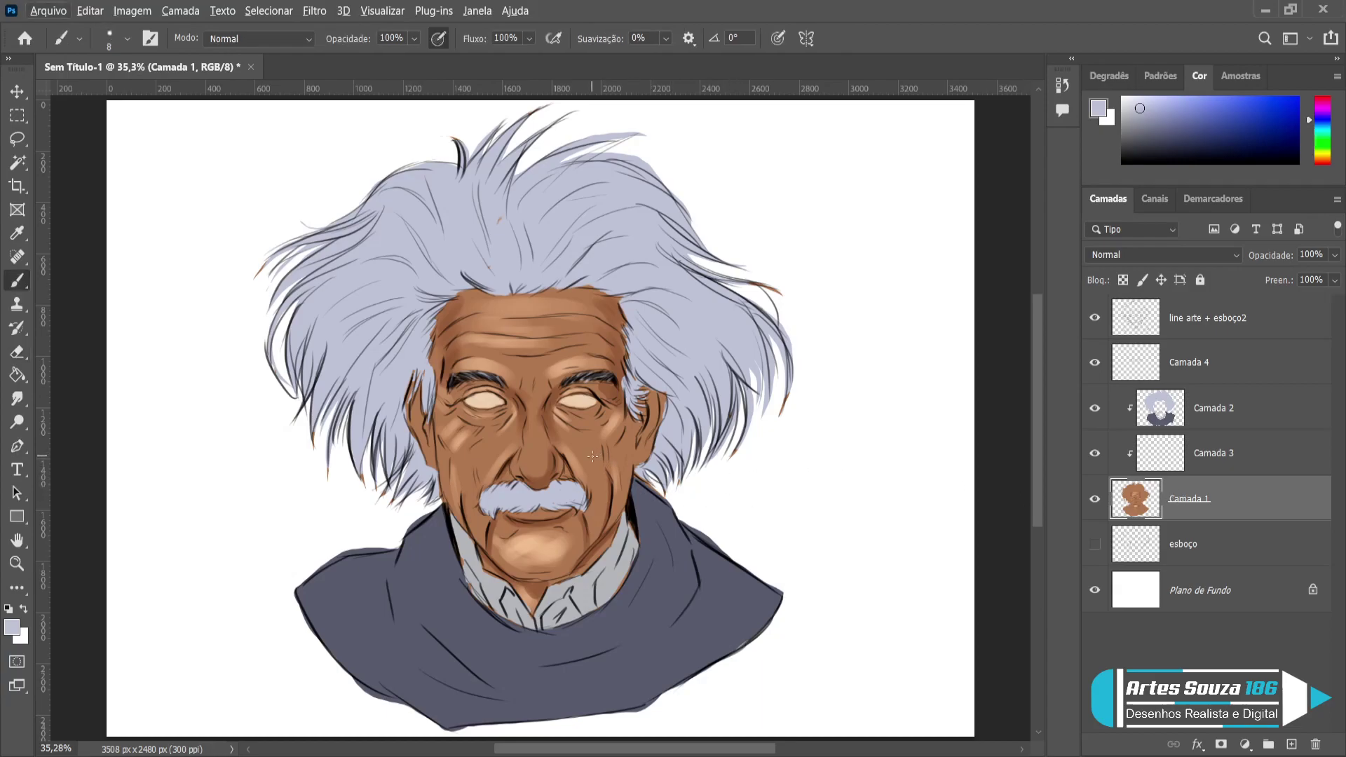
{"action": "left_click", "coordinate": [582, 458], "text": "alt"}
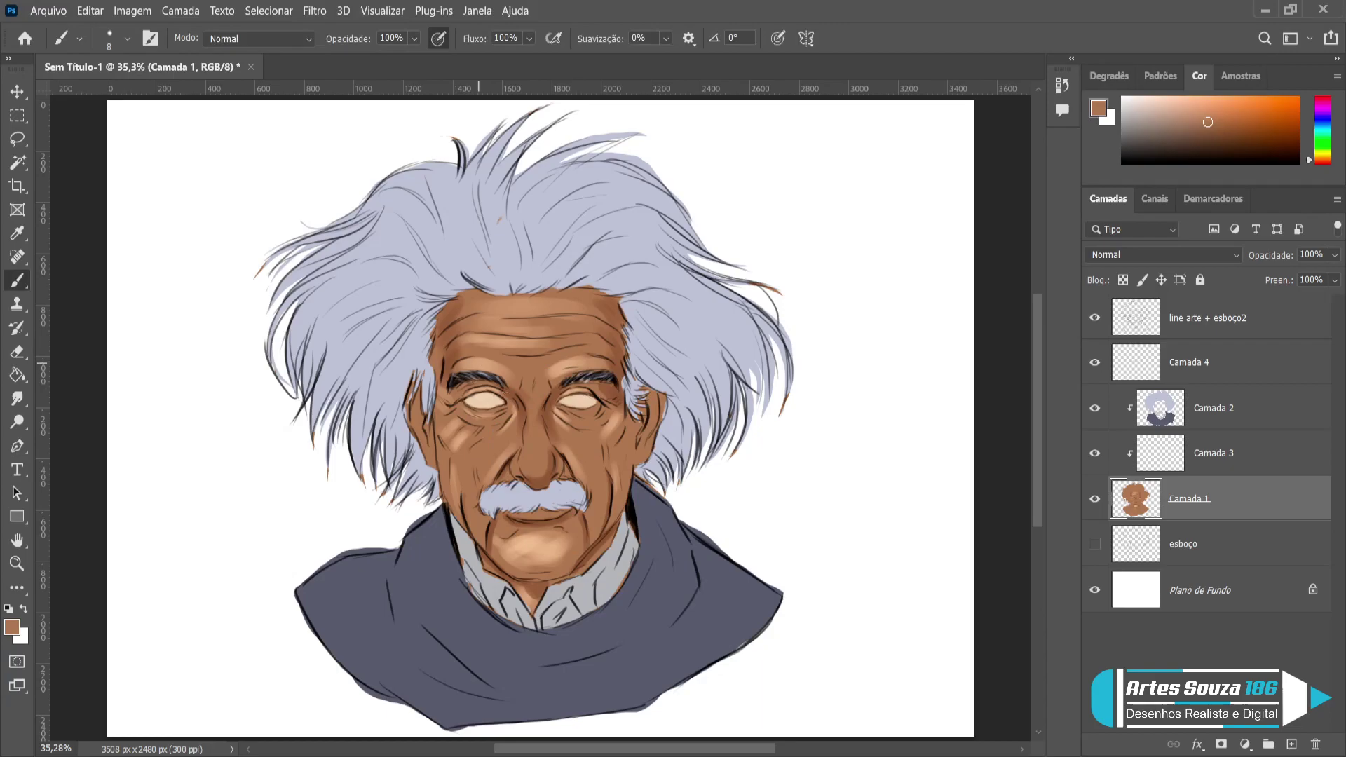
{"action": "key", "text": "bracketright"}
{"action": "key", "text": "bracketright"}
{"action": "key", "text": "bracketright"}
{"action": "key", "text": "bracketright"}
{"action": "left_click", "coordinate": [1137, 412]}
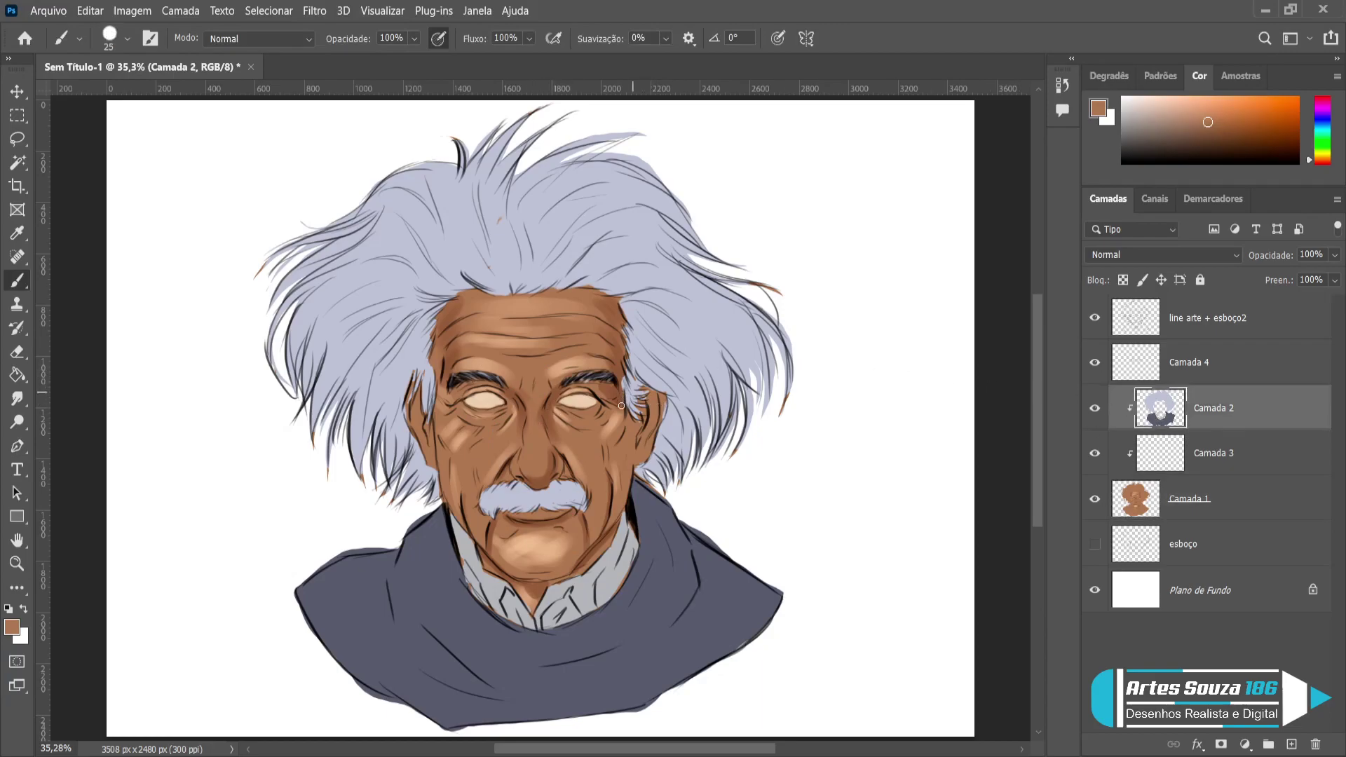
{"action": "key", "text": "e"}
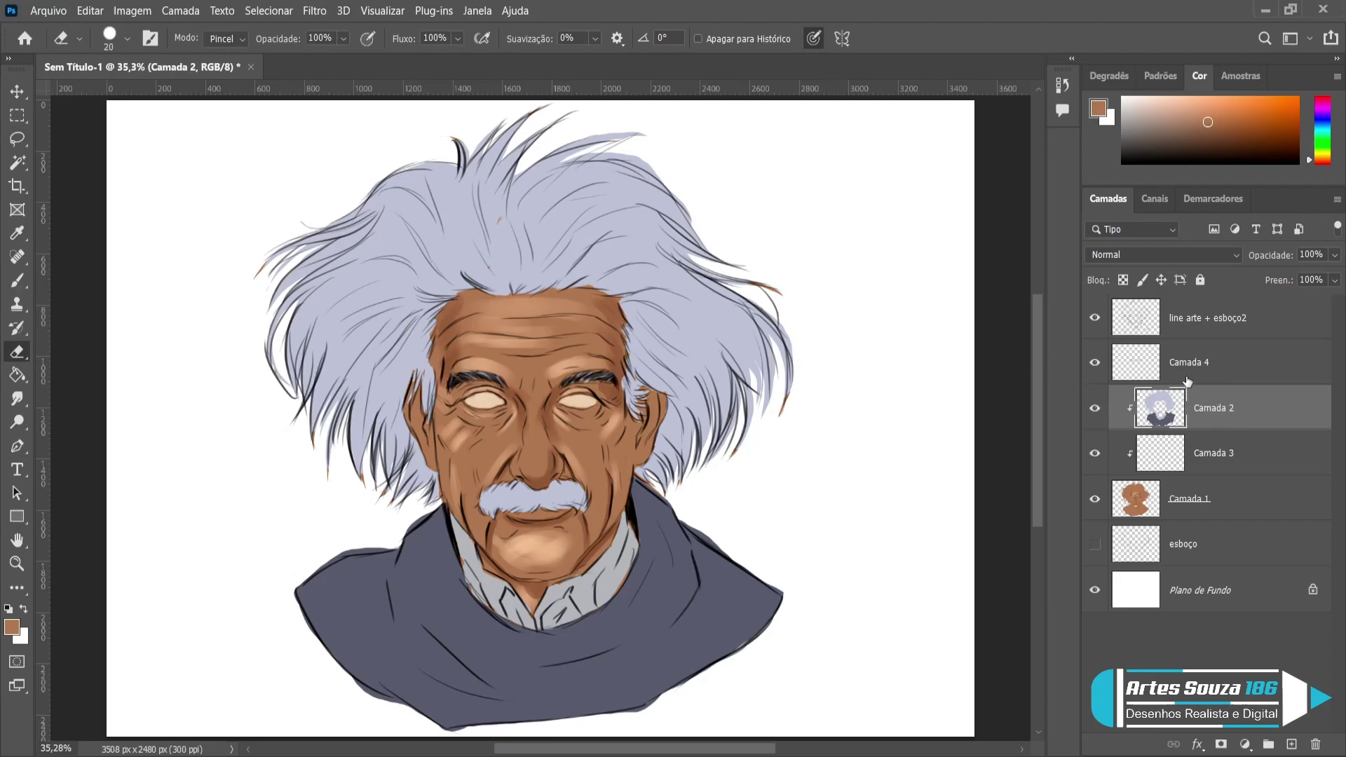
{"action": "left_click", "coordinate": [1195, 497]}
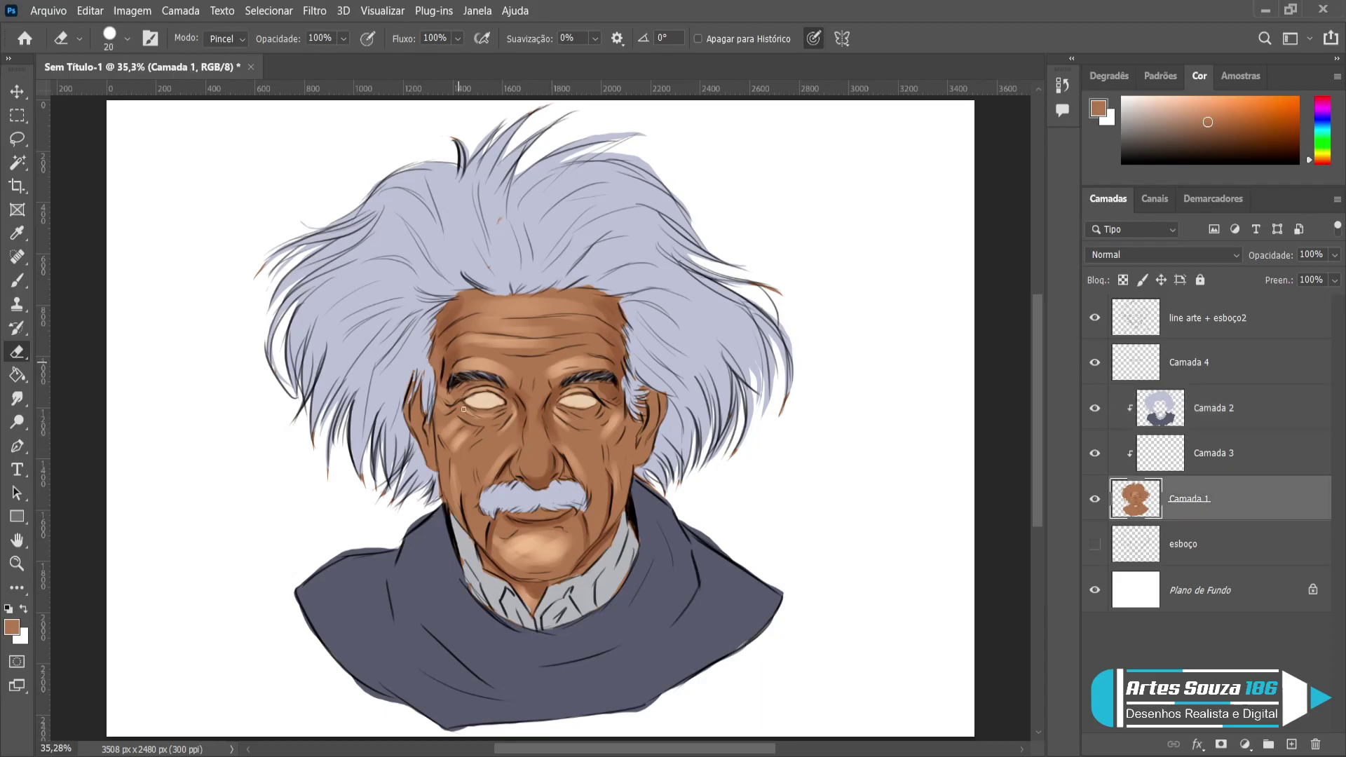
{"action": "key", "text": "b"}
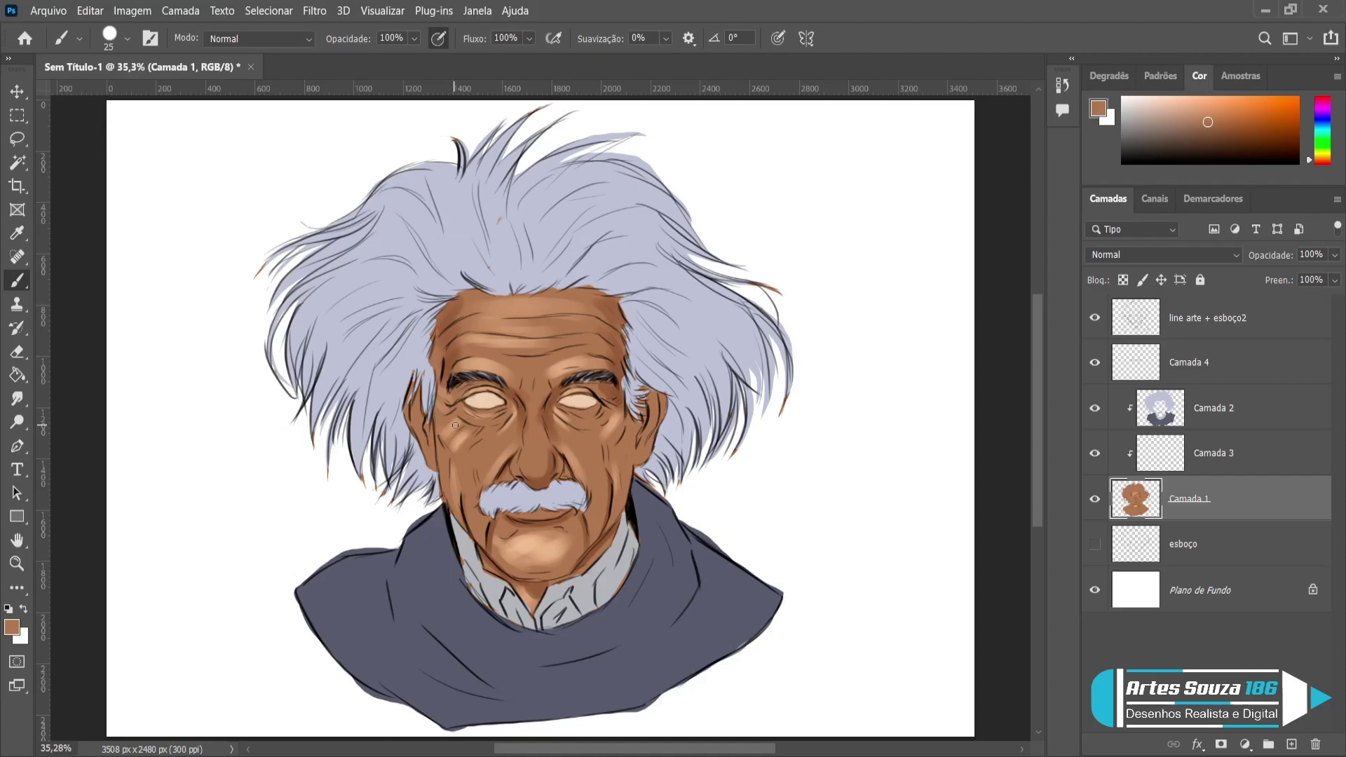
Sample light tan and peach tones from the face and paint highlights on the nose, ending at brush size 20.
{"action": "left_click", "coordinate": [454, 425], "text": "alt"}
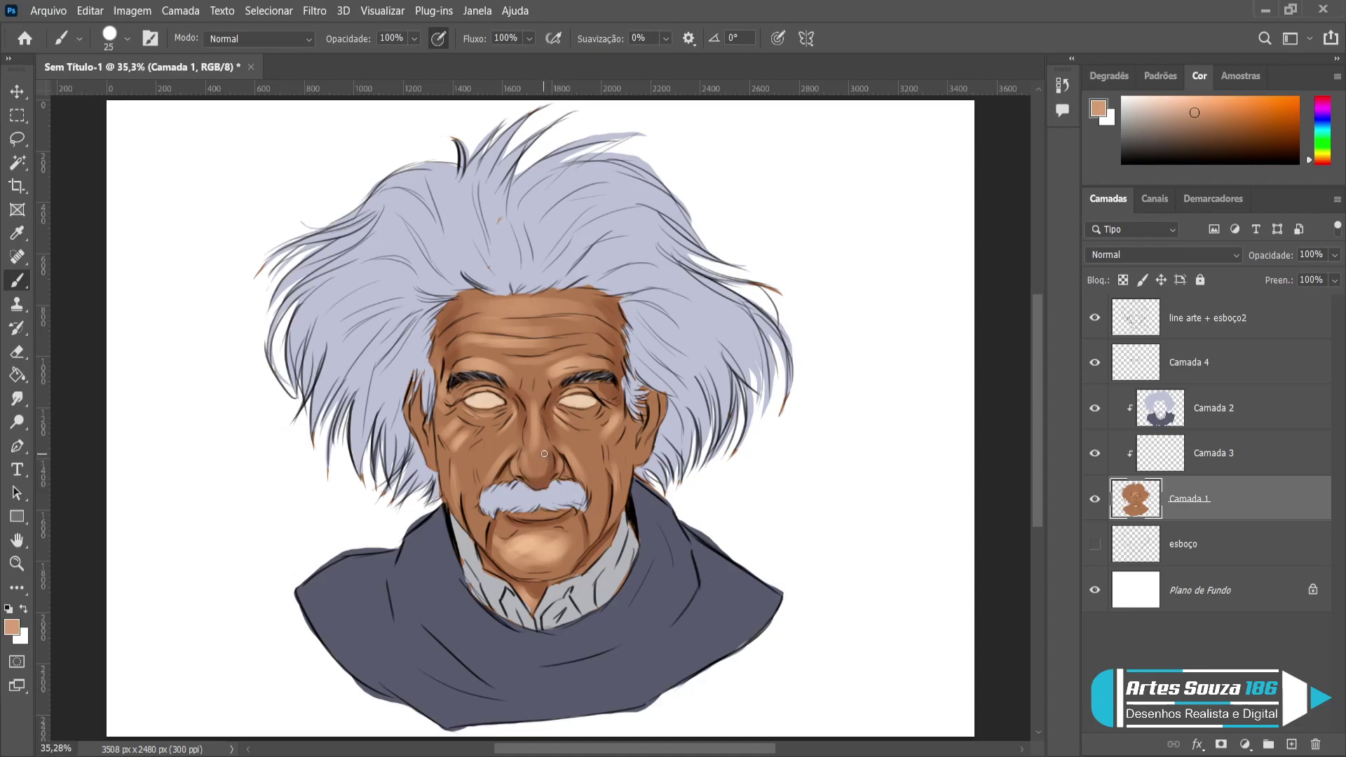
{"action": "left_click", "coordinate": [518, 431], "text": "alt"}
{"action": "key", "text": "i"}
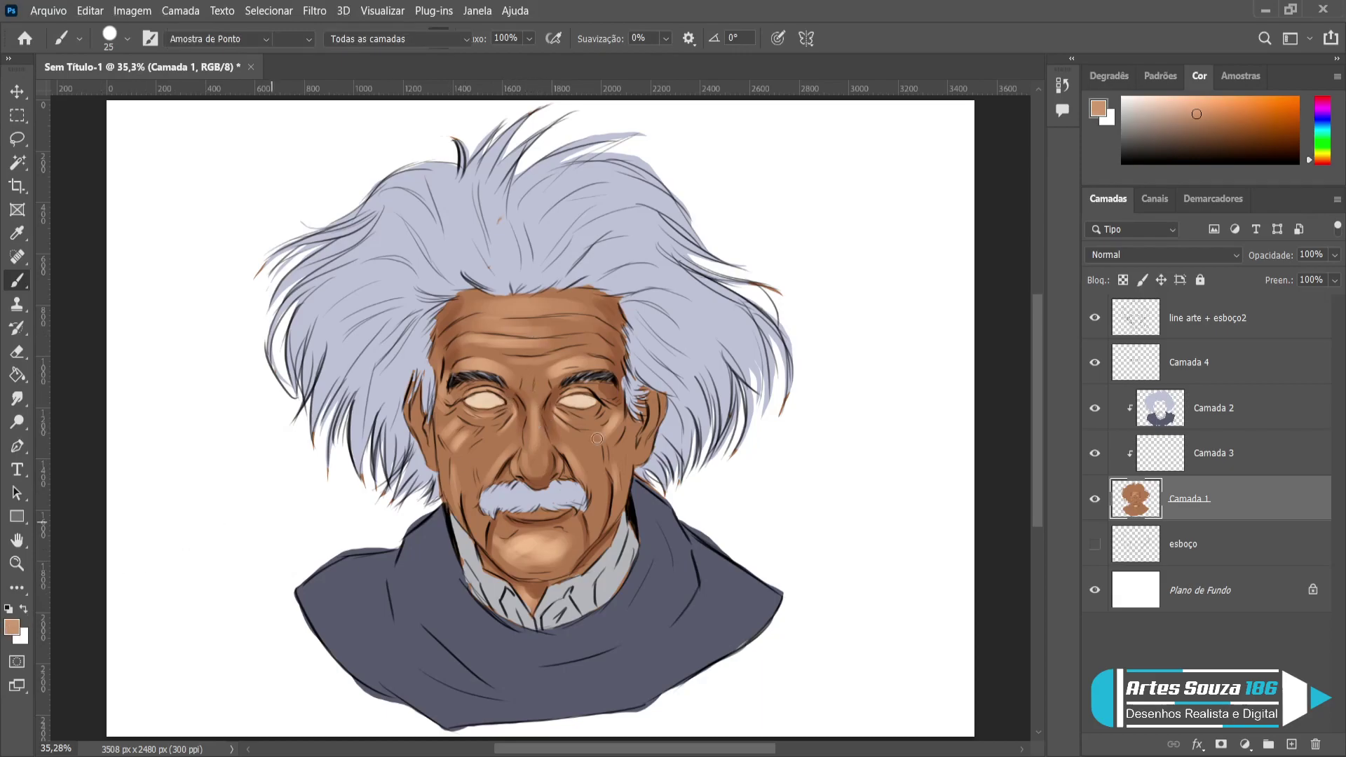
{"action": "left_click", "coordinate": [538, 457]}
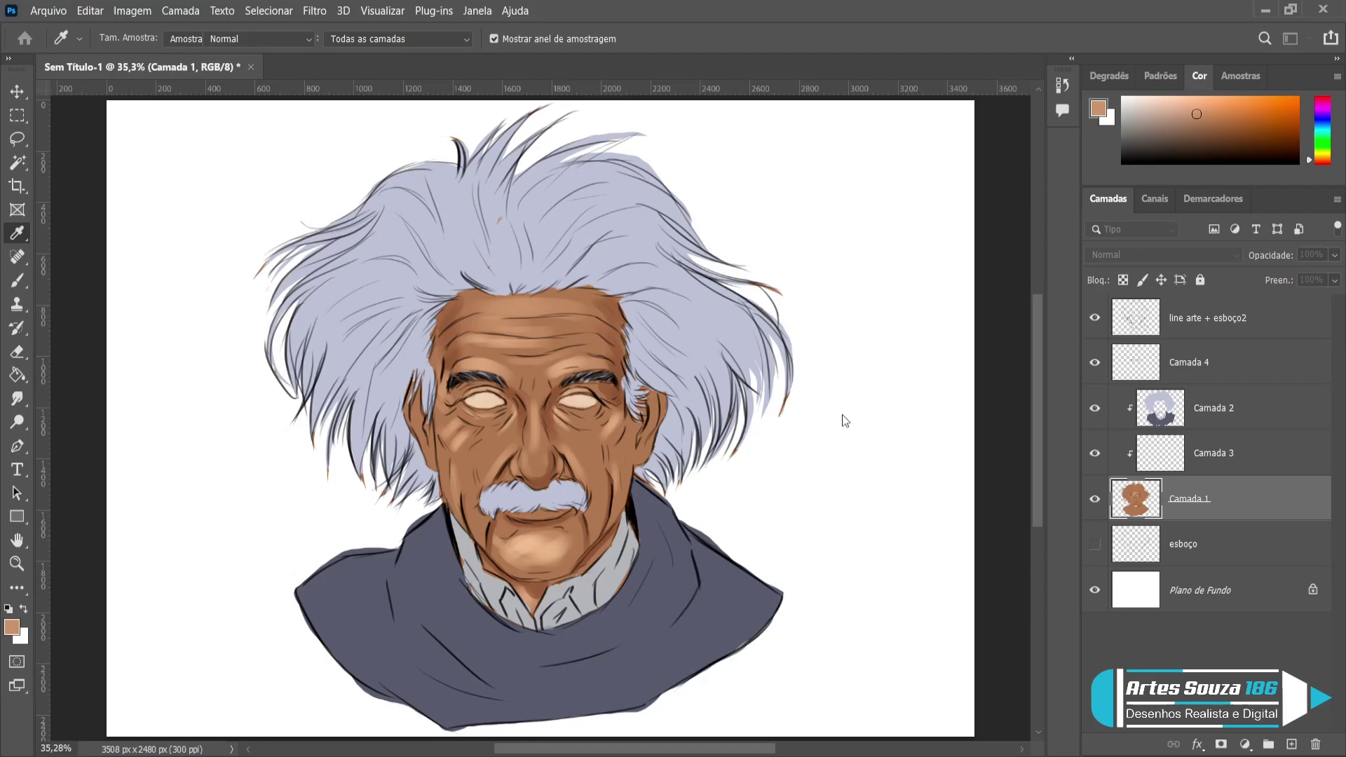
{"action": "key", "text": "b"}
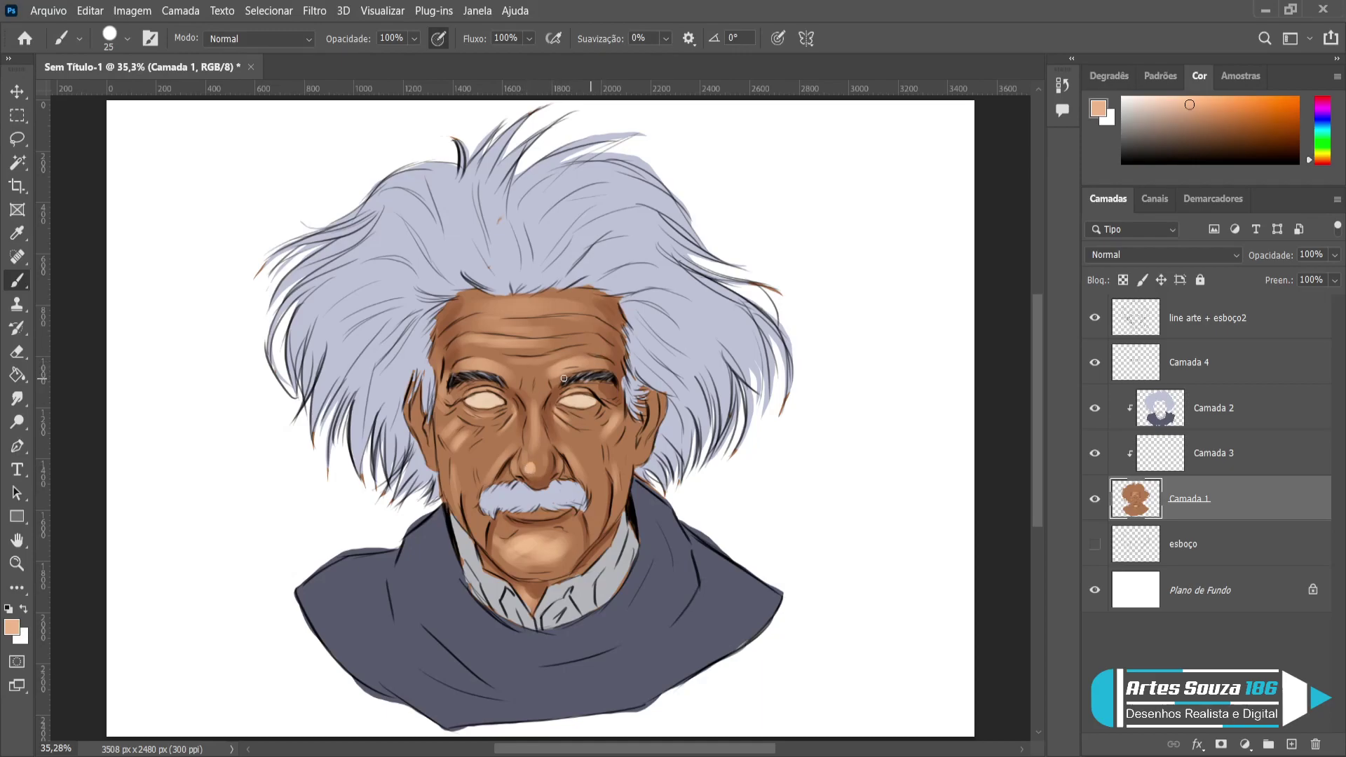
{"action": "key", "text": "bracketleft"}
{"action": "key", "text": "bracketleft"}
{"action": "key", "text": "bracketright"}
{"action": "key", "text": "bracketright"}
Group all layers above the background, from esboço up to line arte + esboço2.
{"action": "left_click", "coordinate": [1213, 469], "text": "shift"}
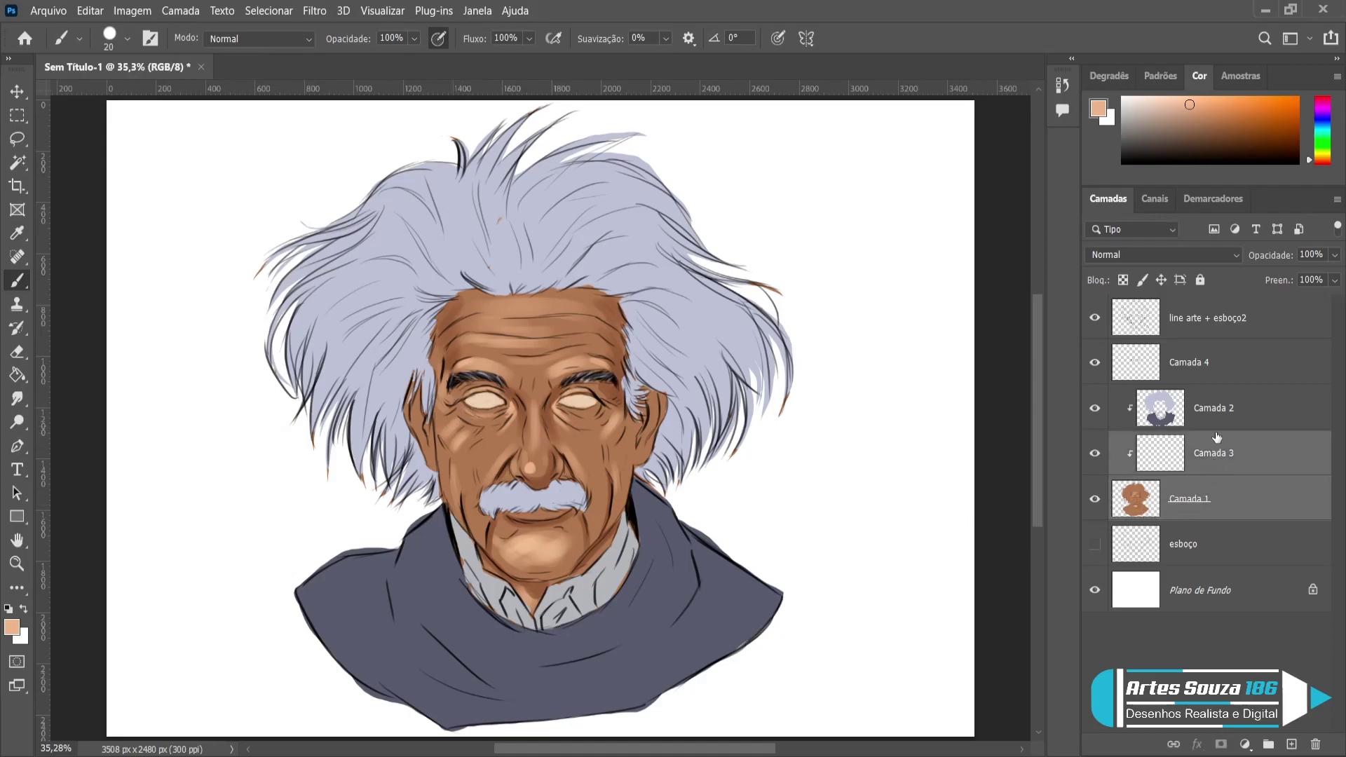
{"action": "left_click", "coordinate": [1218, 419], "text": "shift"}
{"action": "left_click", "coordinate": [1214, 375], "text": "shift"}
{"action": "left_click", "coordinate": [1229, 331], "text": "shift"}
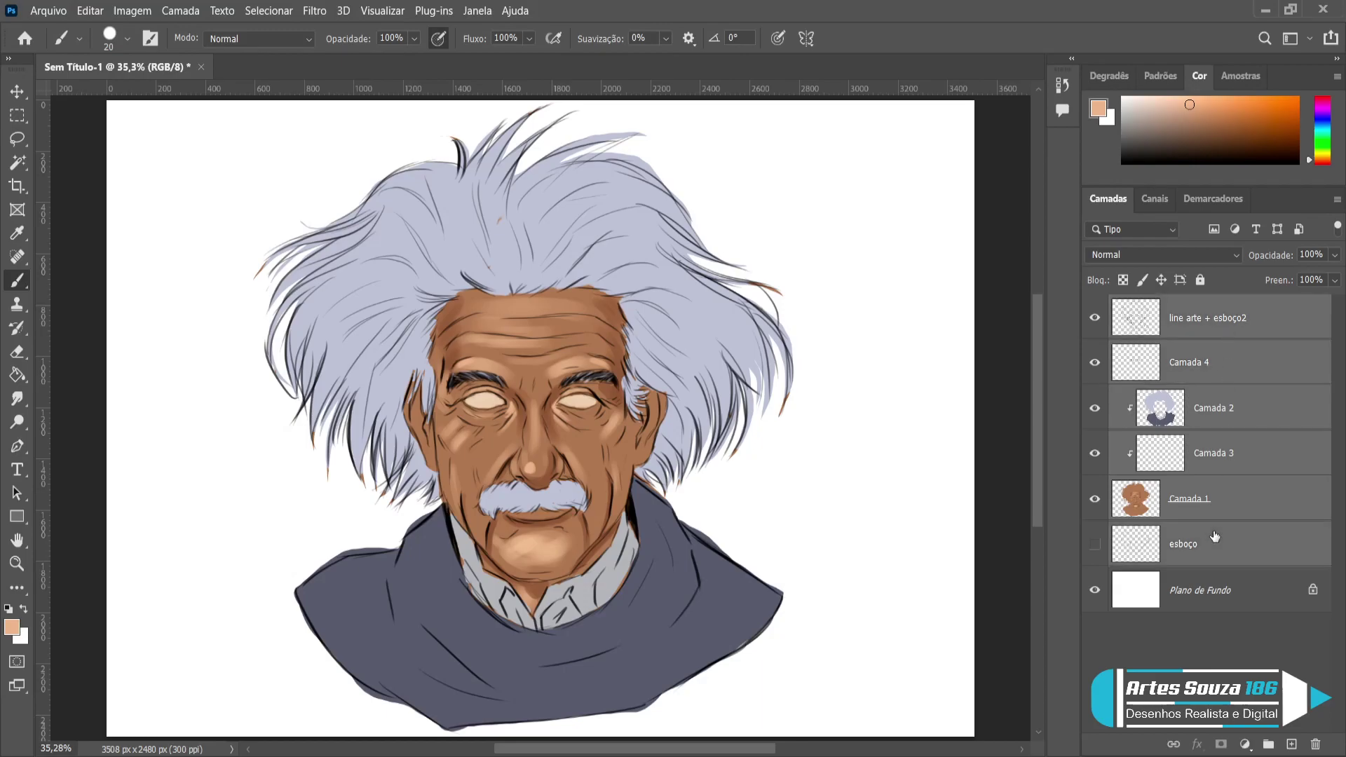
{"action": "key", "text": "ctrl+g"}
Duplicate the Agrupar 1 group, hide the original and merge the copy into a single layer.
{"action": "key", "text": "ctrl+j"}
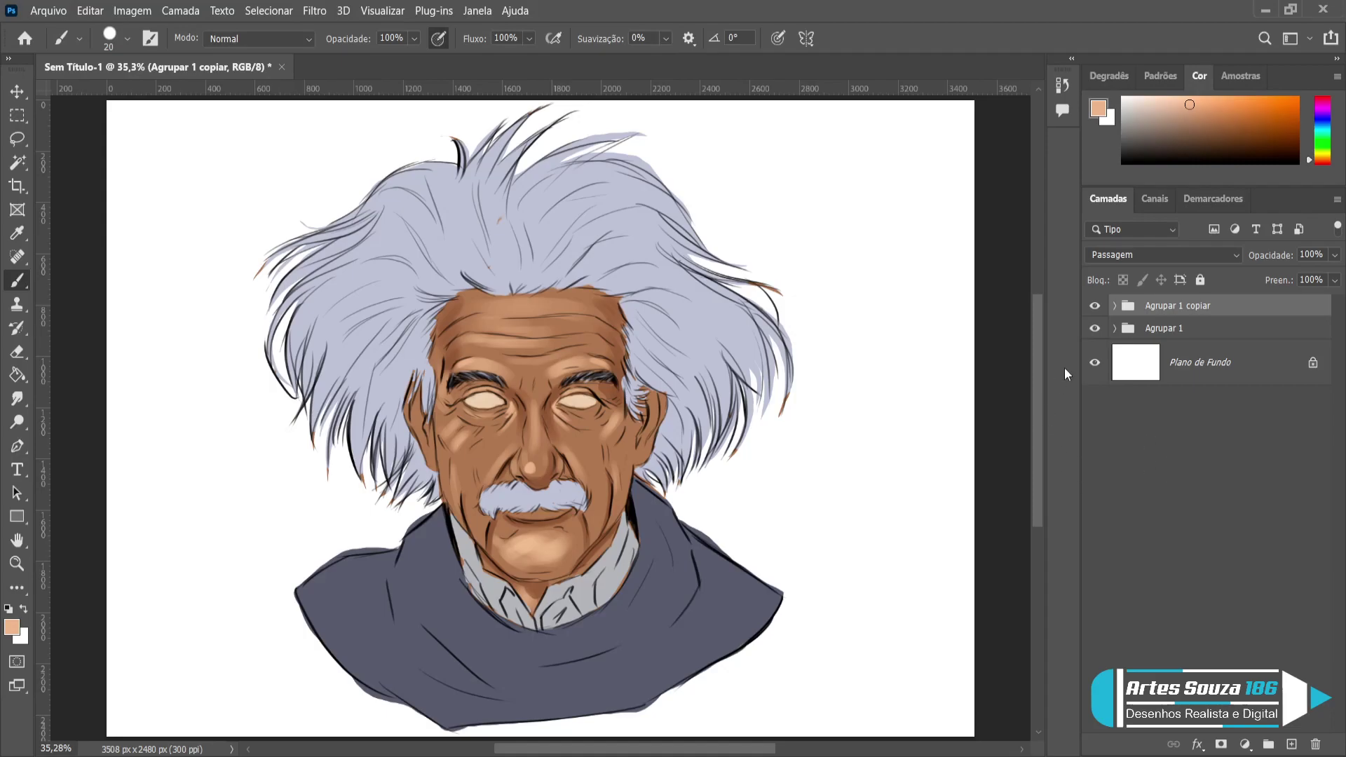
{"action": "left_click", "coordinate": [1095, 328]}
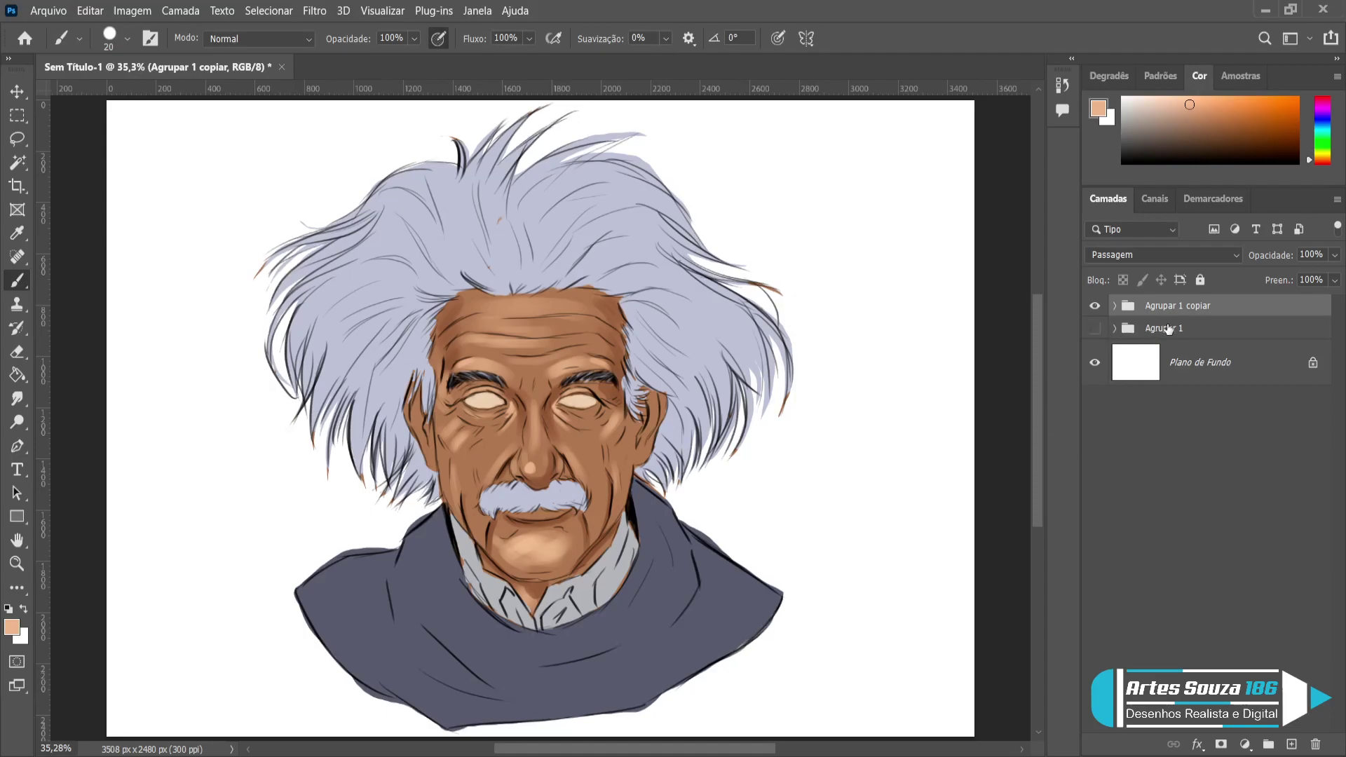
{"action": "key", "text": "ctrl+e"}
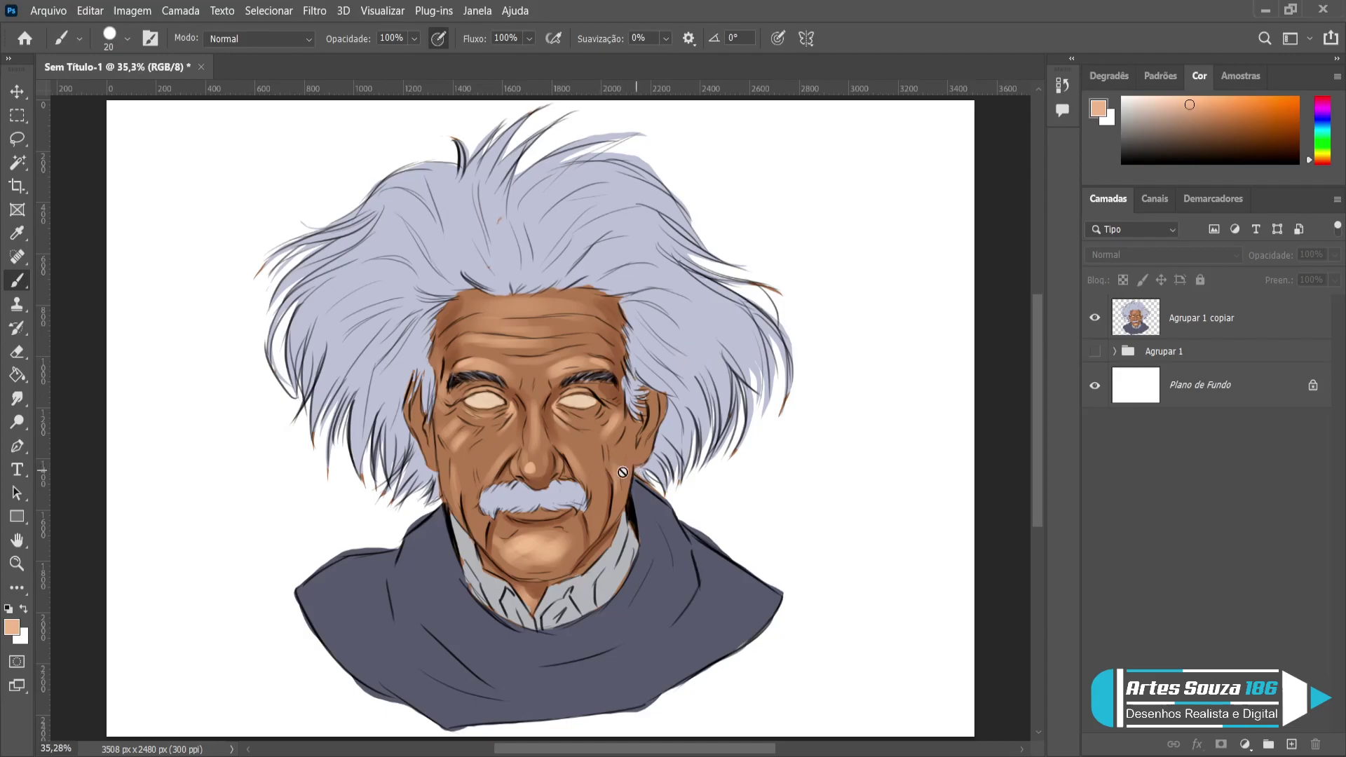
Make the merged Agrupar 1 copiar layer active and sample a lighter peach for the Brush.
{"action": "key", "text": "alt"}
{"action": "left_click", "coordinate": [534, 463], "text": "alt"}
{"action": "left_click", "coordinate": [1197, 328]}
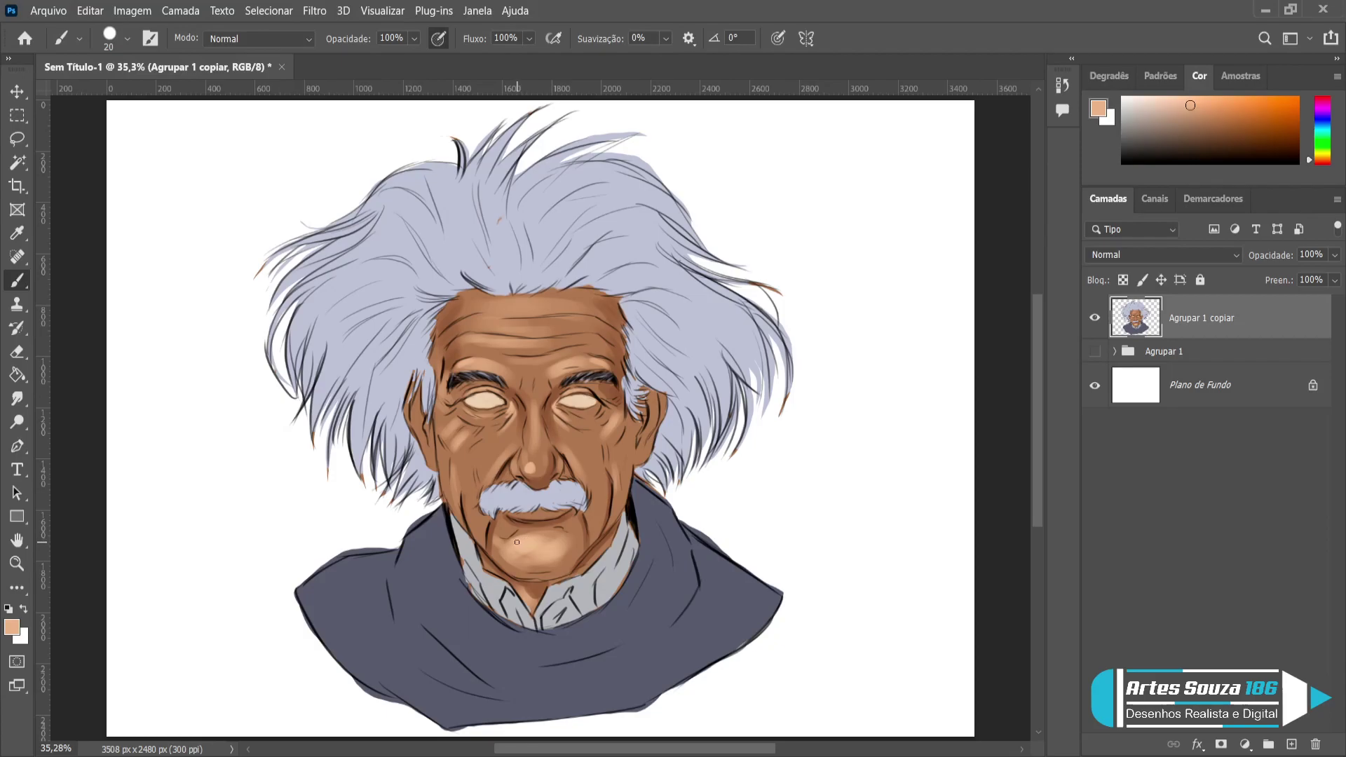
{"action": "key", "text": "alt"}
{"action": "key", "text": "i"}
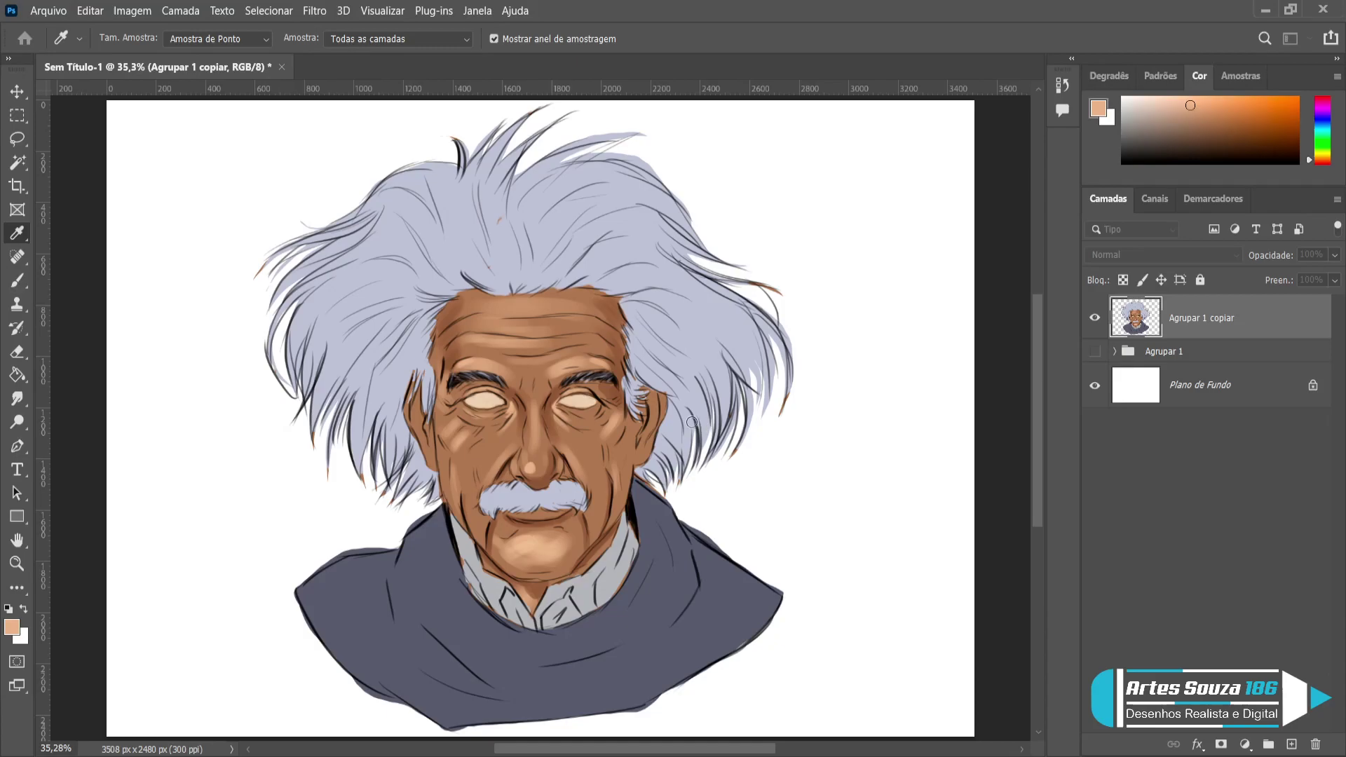
{"action": "key", "text": "b"}
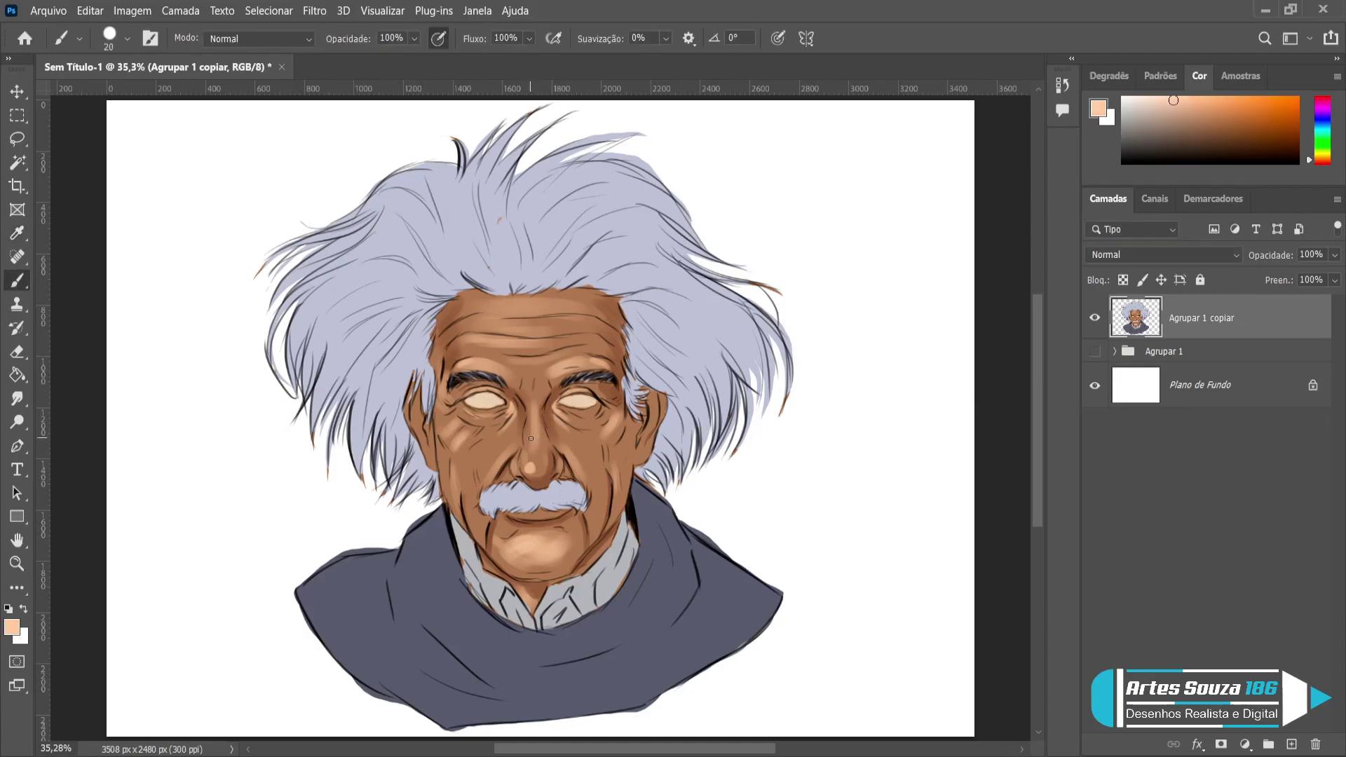
Paint light peach highlights on the nose and chin, reducing the brush to size 10.
{"action": "key", "text": "bracketleft"}
{"action": "left_click_drag", "start_coordinate": [541, 407], "coordinate": [542, 425]}
{"action": "key", "text": "bracketright"}
{"action": "key", "text": "bracketright"}
{"action": "key", "text": "bracketleft"}
{"action": "key", "text": "bracketright"}
{"action": "left_click_drag", "start_coordinate": [575, 539], "coordinate": [579, 535]}
{"action": "key", "text": "bracketleft"}
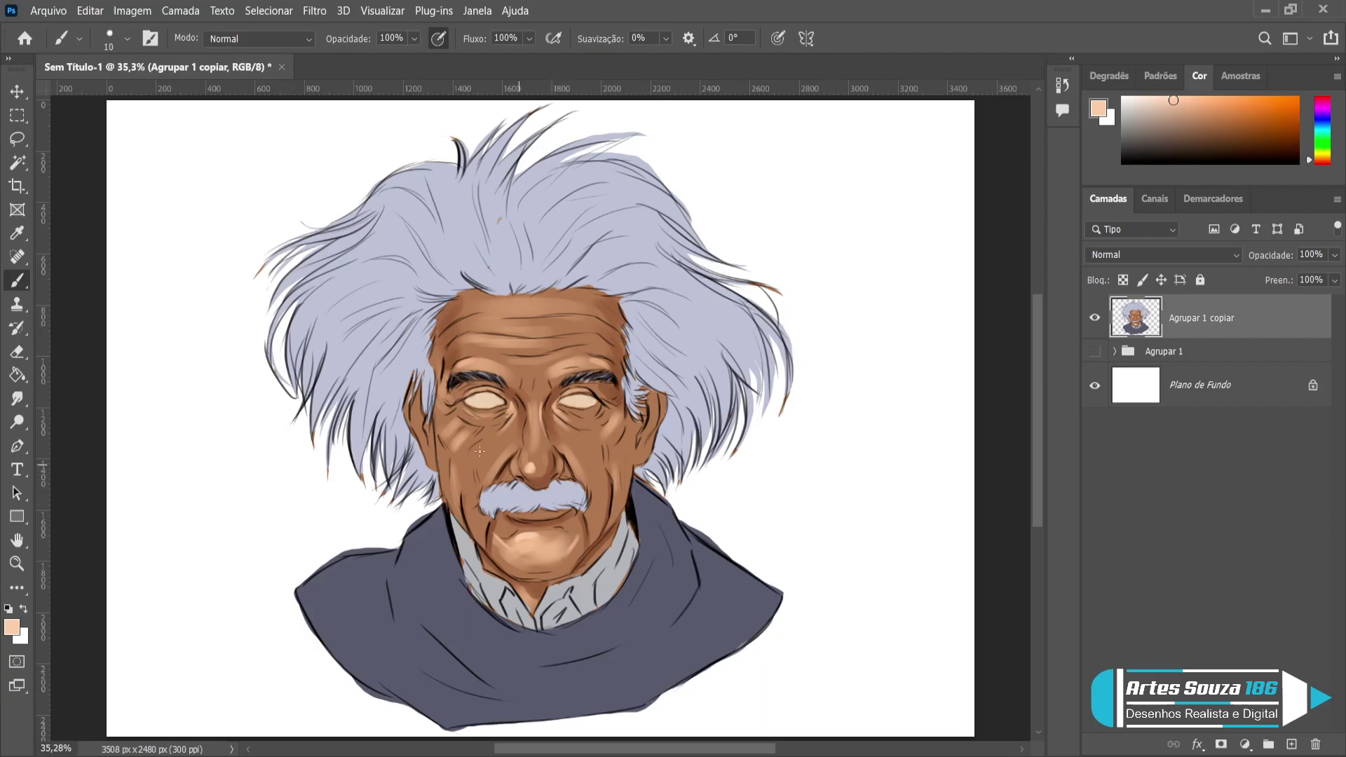
Add light peach highlights to the cheek folds and ears, using a brush of about size 20.
{"action": "key", "text": "bracketright"}
{"action": "key", "text": "bracketright"}
{"action": "key", "text": "bracketright"}
{"action": "key", "text": "bracketright"}
{"action": "key", "text": "bracketright"}
{"action": "key", "text": "bracketleft"}
{"action": "key", "text": "bracketleft"}
{"action": "key", "text": "bracketleft"}
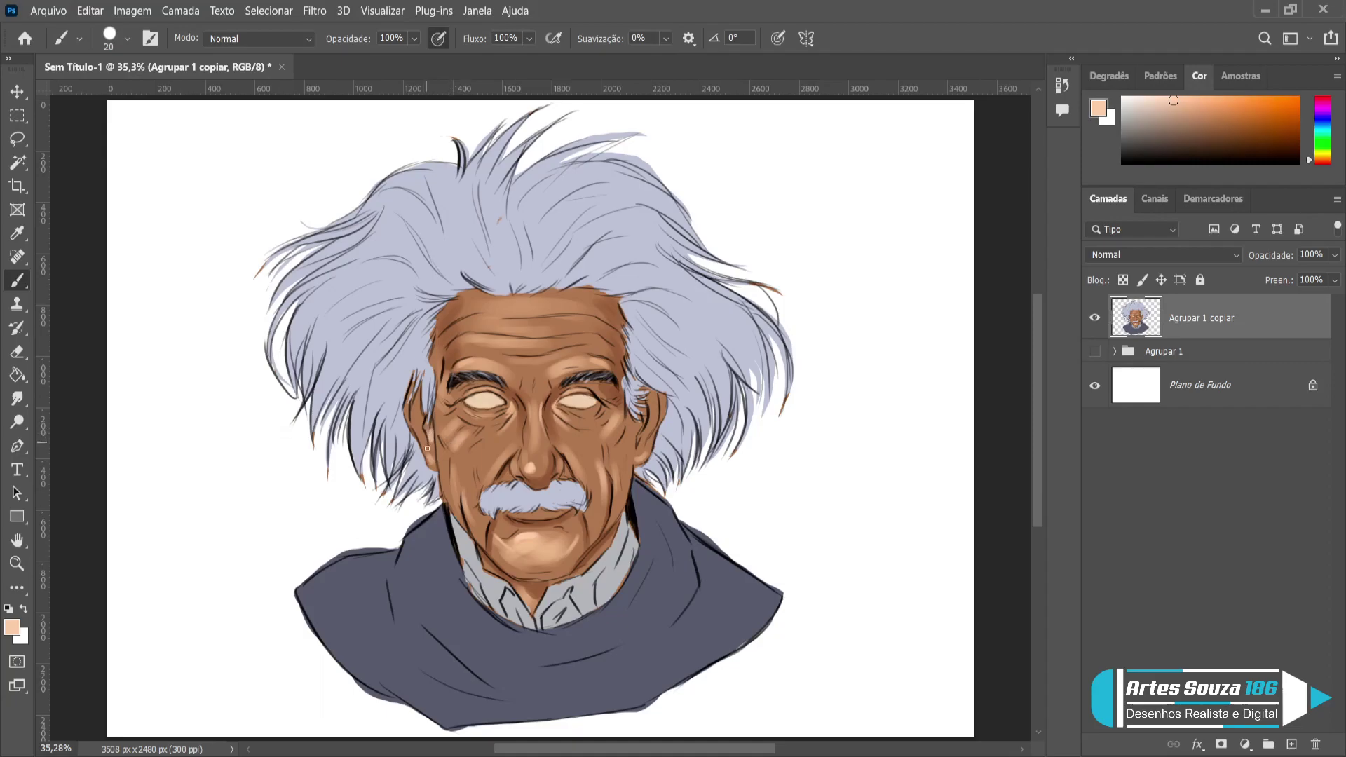
Paint a light peach highlight along the upper forehead wrinkles with a size 10 brush.
{"action": "key", "text": "bracketleft"}
{"action": "key", "text": "bracketleft"}
{"action": "key", "text": "bracketright"}
{"action": "key", "text": "bracketright"}
{"action": "key", "text": "bracketleft"}
{"action": "key", "text": "bracketleft"}
{"action": "left_click_drag", "start_coordinate": [565, 313], "coordinate": [585, 315]}
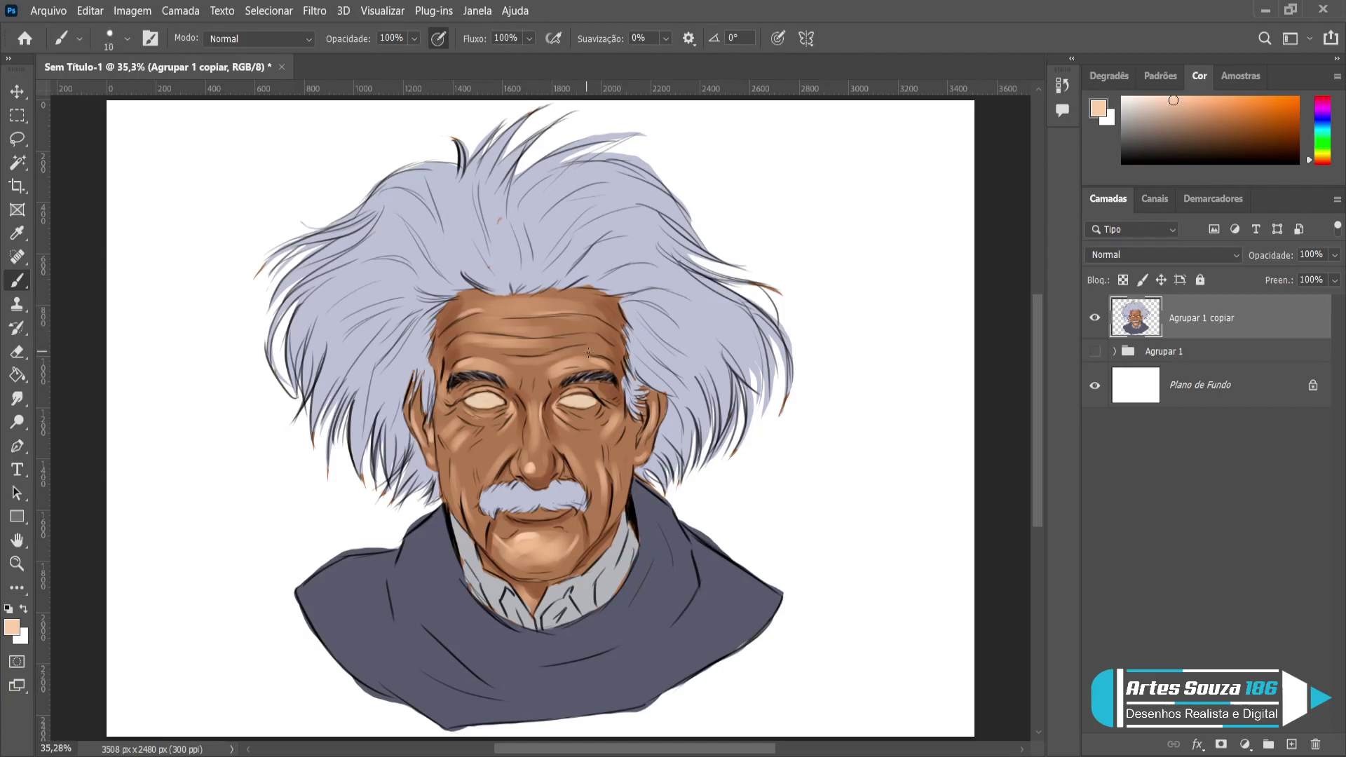
Paint fine peach highlights between the eyebrows and along the lower forehead wrinkles with a size 8 brush.
{"action": "key", "text": "]"}
{"action": "key", "text": "]"}
{"action": "key", "text": "]"}
{"action": "key", "text": "bracketright"}
{"action": "key", "text": "bracketleft"}
{"action": "key", "text": "bracketleft"}
{"action": "key", "text": "bracketleft"}
{"action": "key", "text": "bracketleft"}
{"action": "key", "text": "bracketleft"}
{"action": "key", "text": "bracketleft"}
{"action": "key", "text": "bracketleft"}
{"action": "left_click_drag", "start_coordinate": [552, 384], "coordinate": [544, 379]}
{"action": "key", "text": "bracketright"}
{"action": "left_click_drag", "start_coordinate": [586, 348], "coordinate": [547, 355]}
{"action": "left_click_drag", "start_coordinate": [492, 335], "coordinate": [541, 335]}
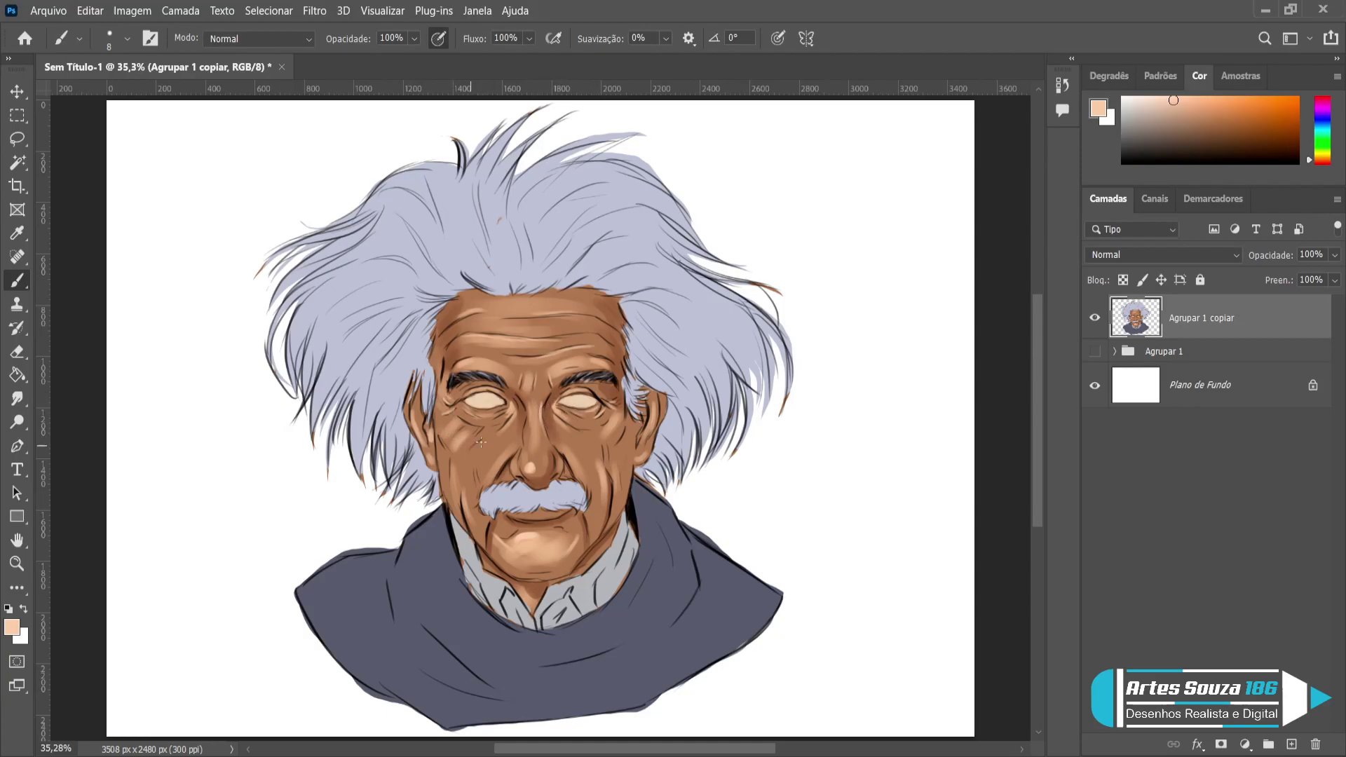
Add thin peach highlights to the cheeks and the vertical folds on both sides of the face.
{"action": "left_click_drag", "start_coordinate": [462, 451], "coordinate": [486, 437]}
{"action": "left_click_drag", "start_coordinate": [617, 461], "coordinate": [620, 478]}
{"action": "left_click_drag", "start_coordinate": [603, 467], "coordinate": [605, 497]}
{"action": "left_click_drag", "start_coordinate": [462, 493], "coordinate": [463, 496]}
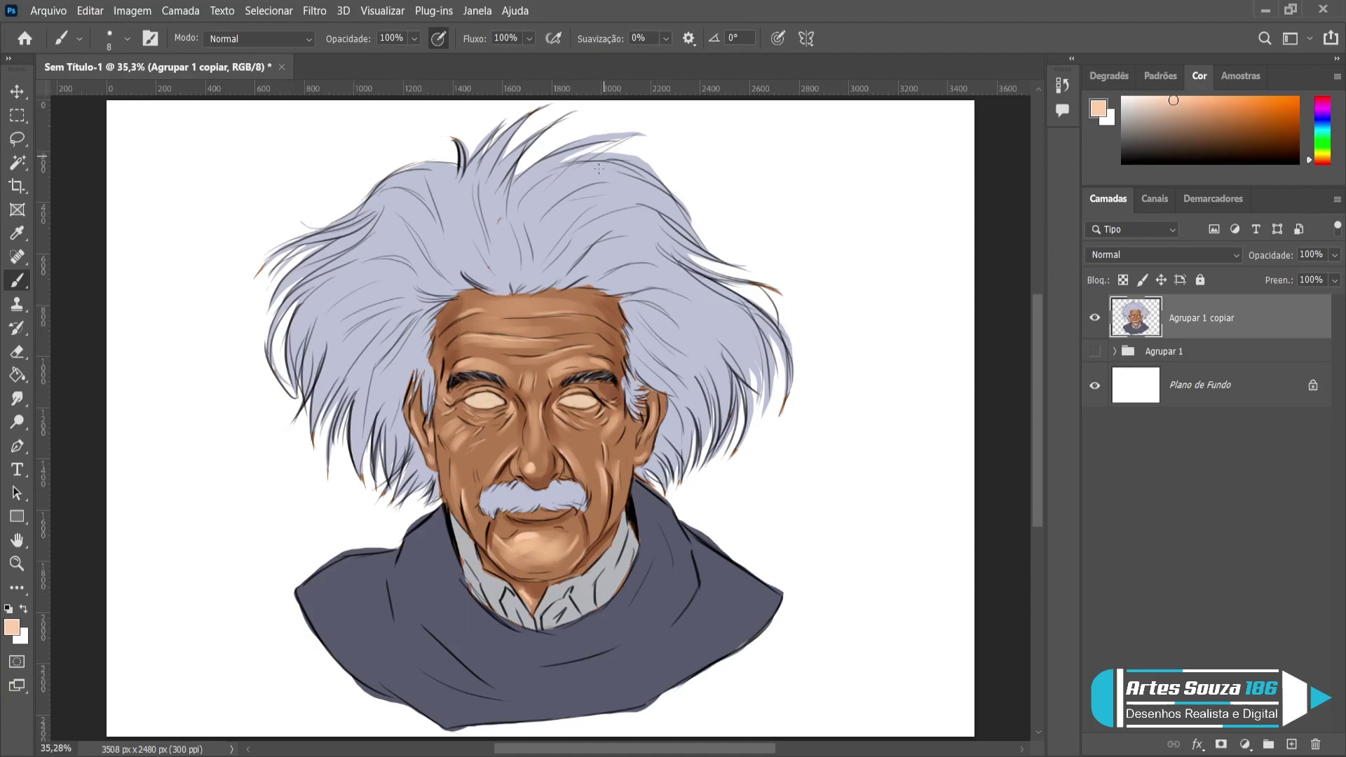
Switch the painting color to black and fill the dark shadows beside both sides of the shirt collar.
{"action": "key", "text": "ctrl+plus"}
{"action": "key", "text": "ctrl+plus"}
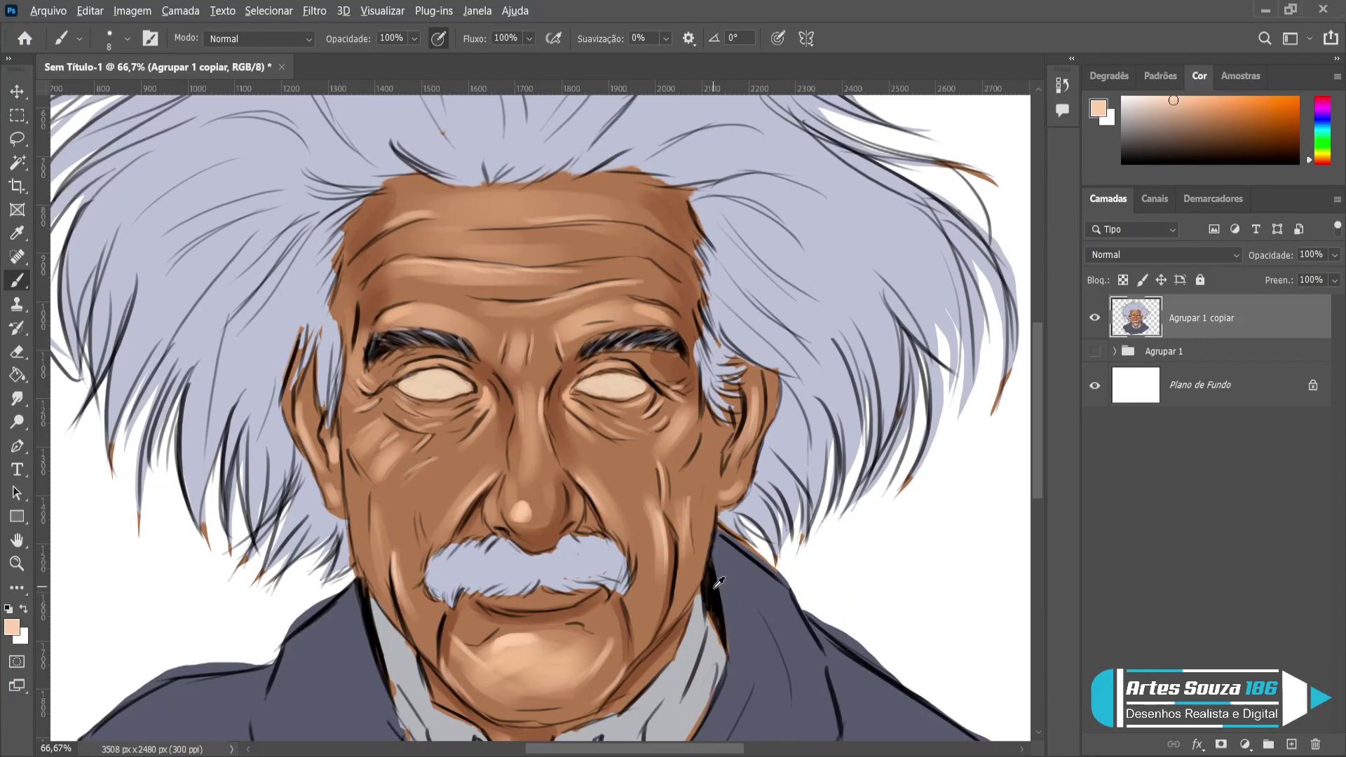
{"action": "key", "text": "d"}
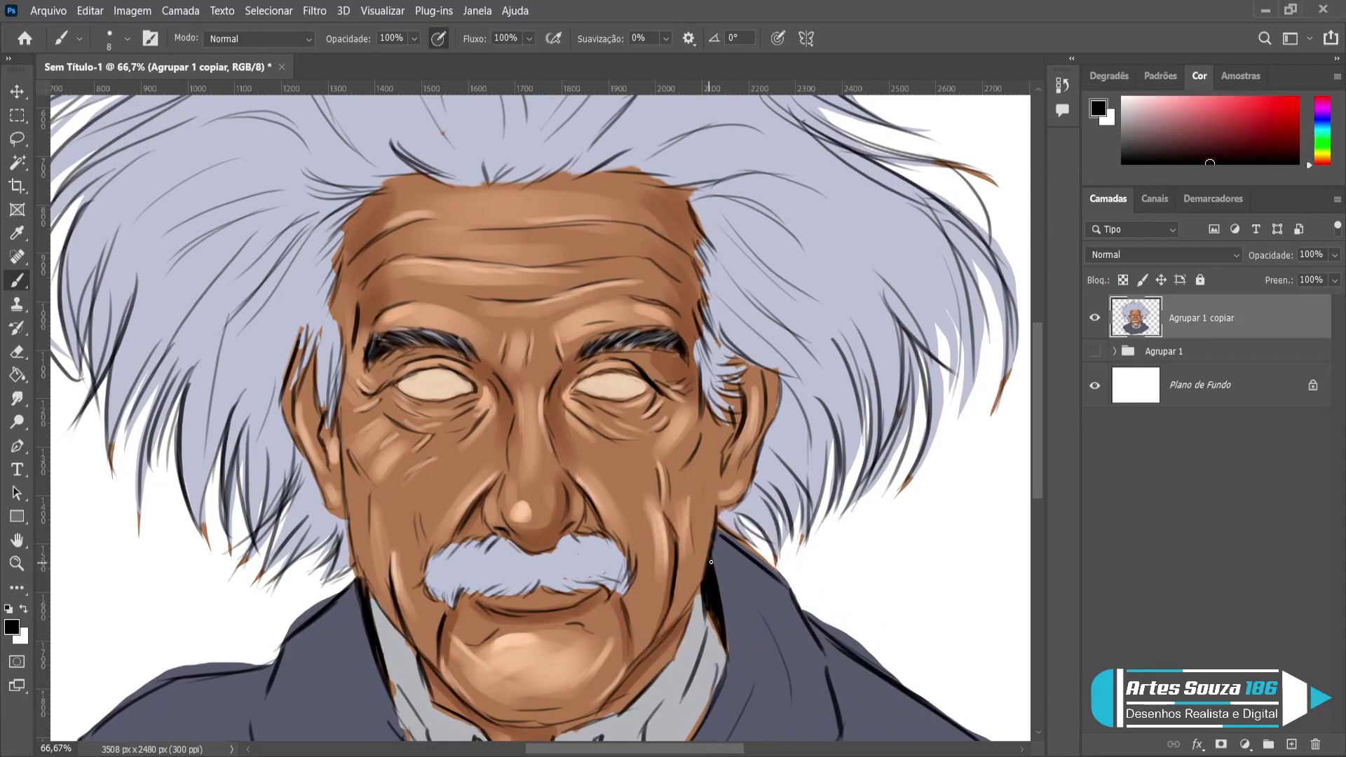
{"action": "left_click_drag", "start_coordinate": [704, 596], "coordinate": [726, 649]}
{"action": "left_click_drag", "start_coordinate": [362, 585], "coordinate": [364, 599]}
Erase the rough line edges along the outside of both coat shoulders with a size 20 Eraser.
{"action": "key", "text": "e"}
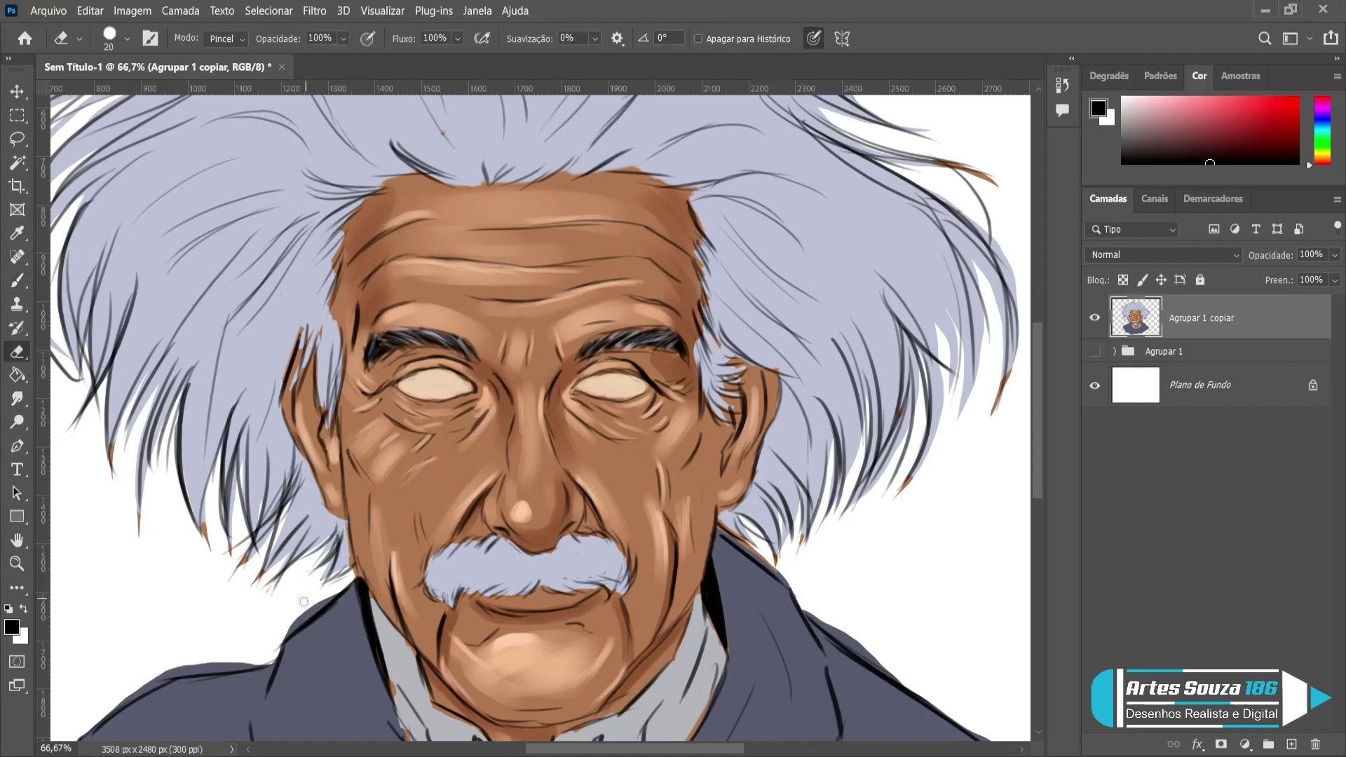
{"action": "mouse_move", "coordinate": [328, 594]}
{"action": "left_mouse_down"}
{"action": "mouse_move", "coordinate": [295, 624]}
{"action": "mouse_move", "coordinate": [306, 617]}
{"action": "left_mouse_up"}
{"action": "key", "text": "ctrl+0"}
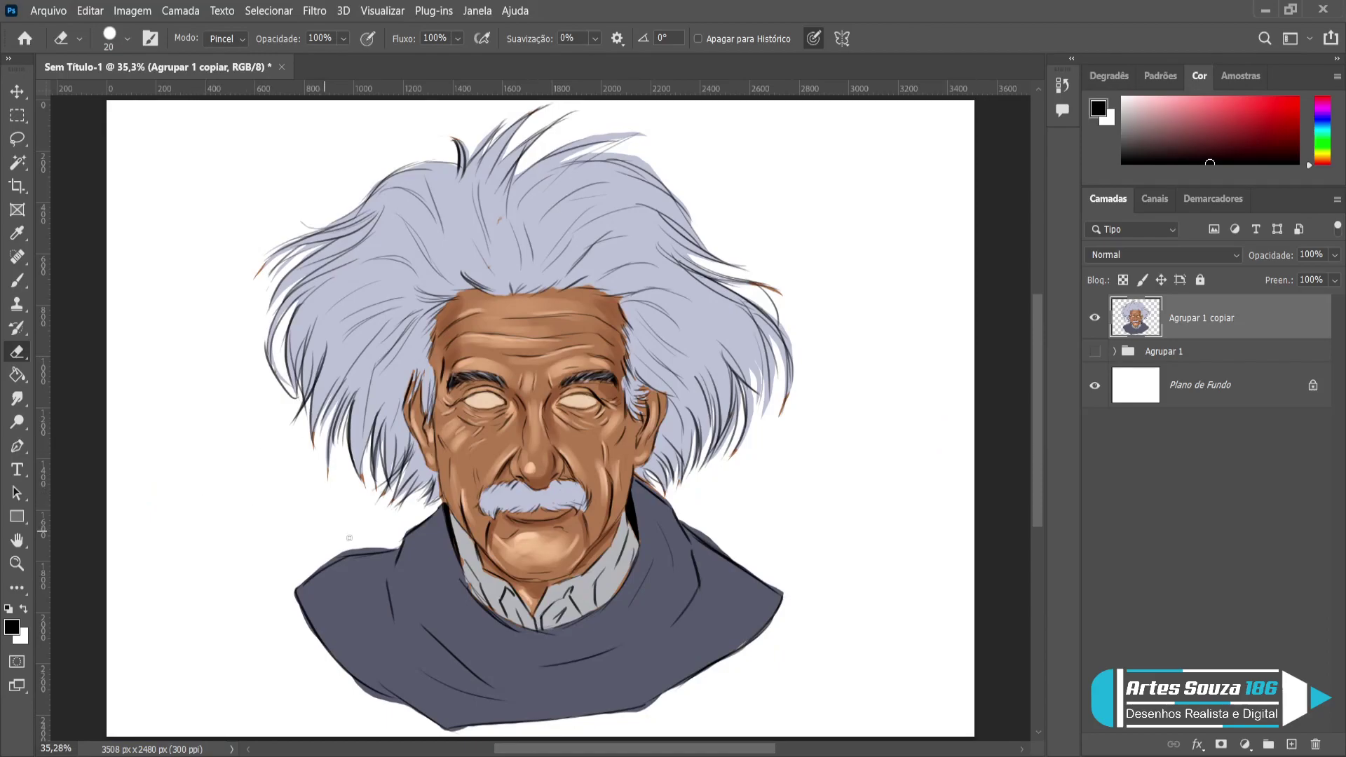
{"action": "mouse_move", "coordinate": [342, 549]}
{"action": "left_mouse_down"}
{"action": "mouse_move", "coordinate": [387, 551]}
{"action": "mouse_move", "coordinate": [309, 575]}
{"action": "left_mouse_up"}
{"action": "mouse_move", "coordinate": [681, 517]}
{"action": "left_mouse_down"}
{"action": "mouse_move", "coordinate": [761, 568]}
{"action": "mouse_move", "coordinate": [731, 556]}
{"action": "left_mouse_up"}
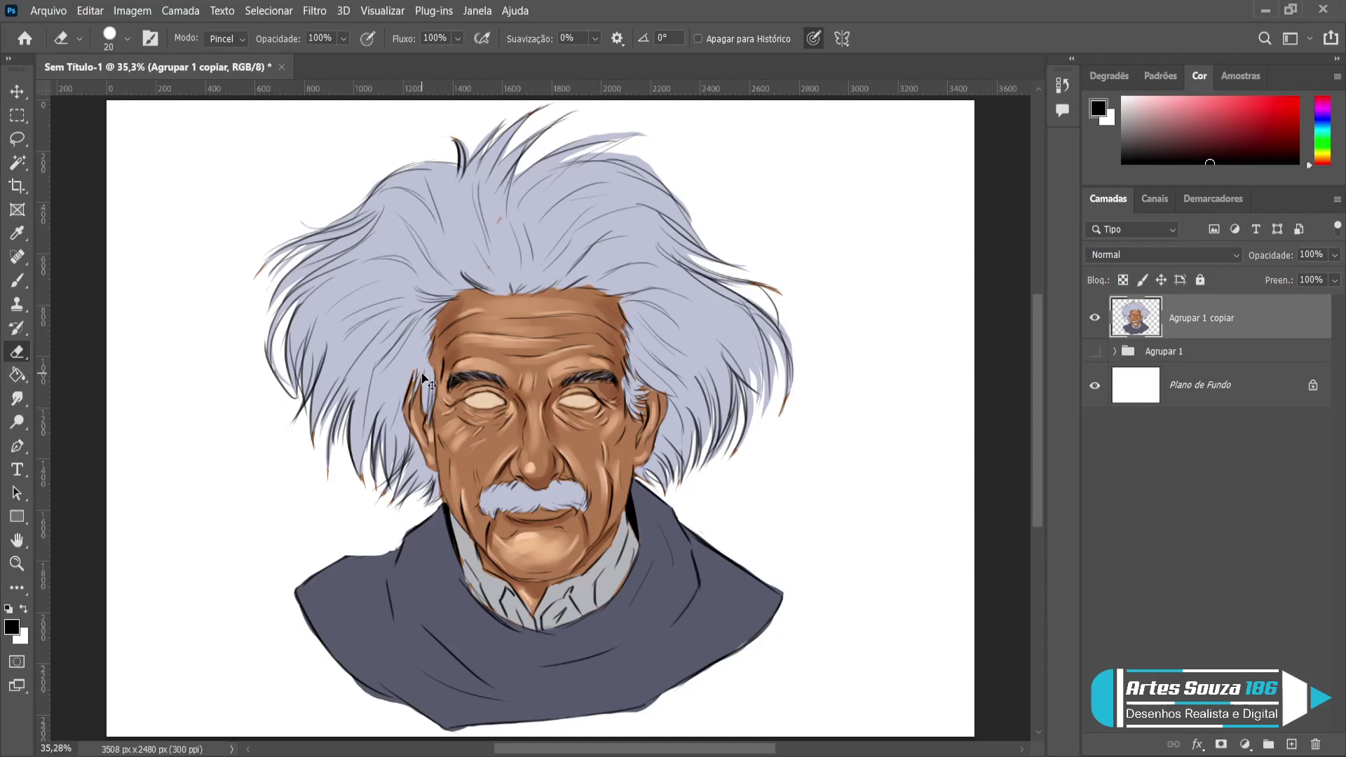
Create a new layer and thicken the black upper eyelid lines of both eyes with a size 6 brush.
{"action": "key", "text": "ctrl+plus"}
{"action": "key", "text": "ctrl+plus"}
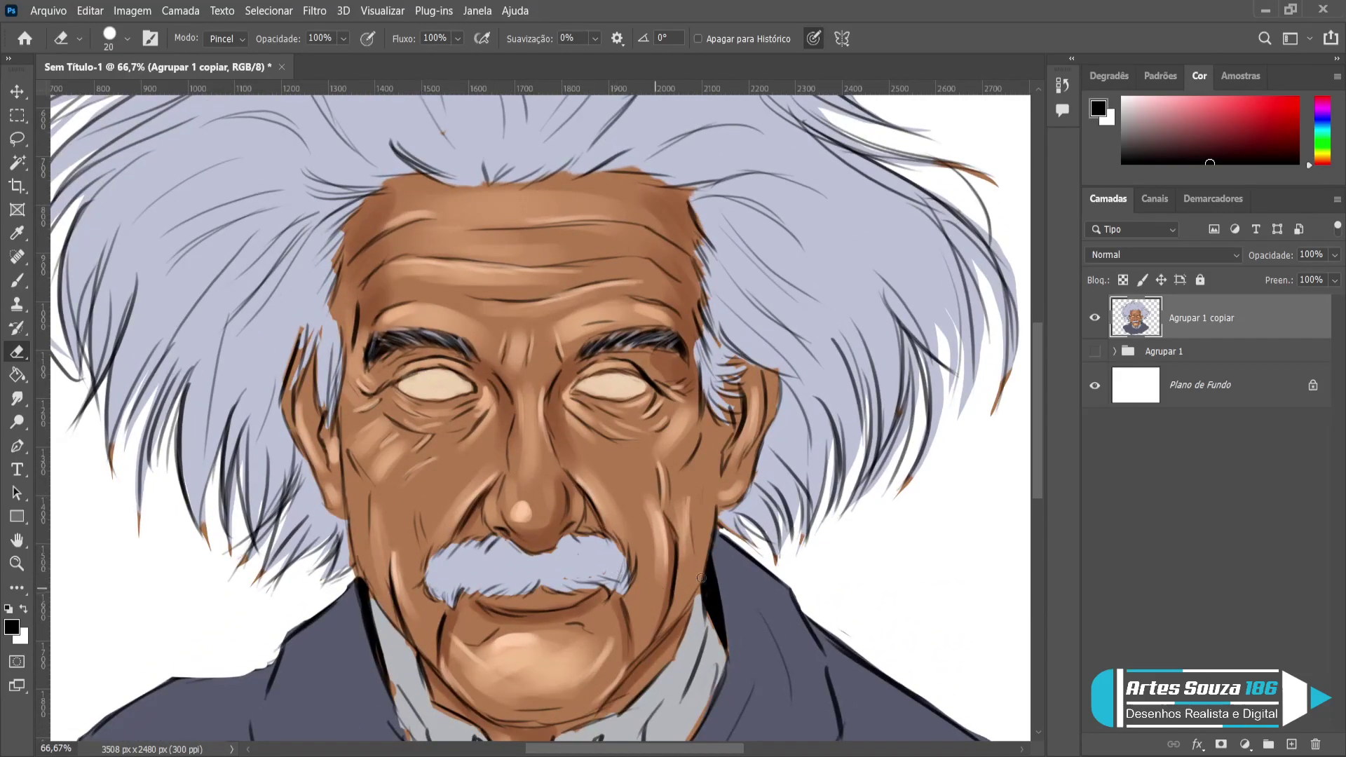
{"action": "key", "text": "b"}
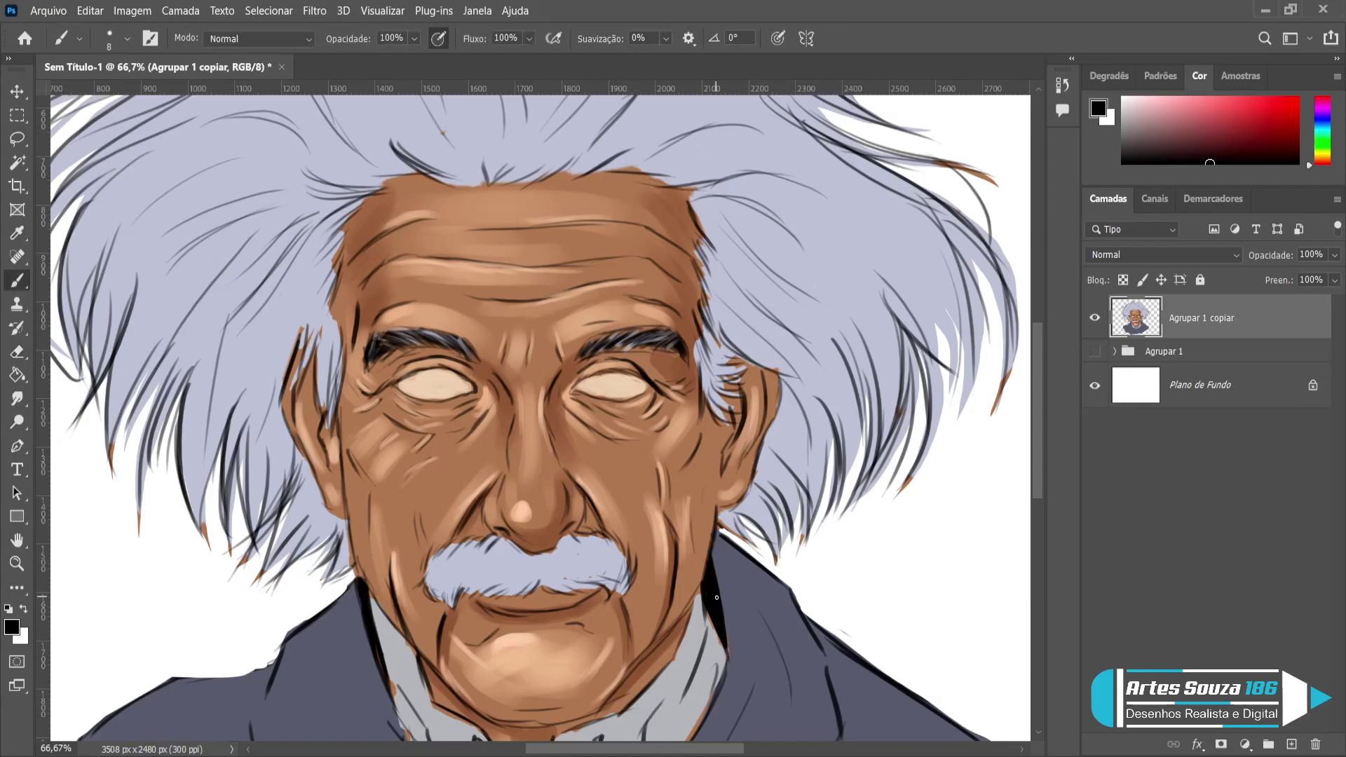
{"action": "left_click", "coordinate": [716, 597], "text": "alt"}
{"action": "left_click_drag", "start_coordinate": [395, 383], "coordinate": [441, 368]}
{"action": "left_click", "coordinate": [1291, 745]}
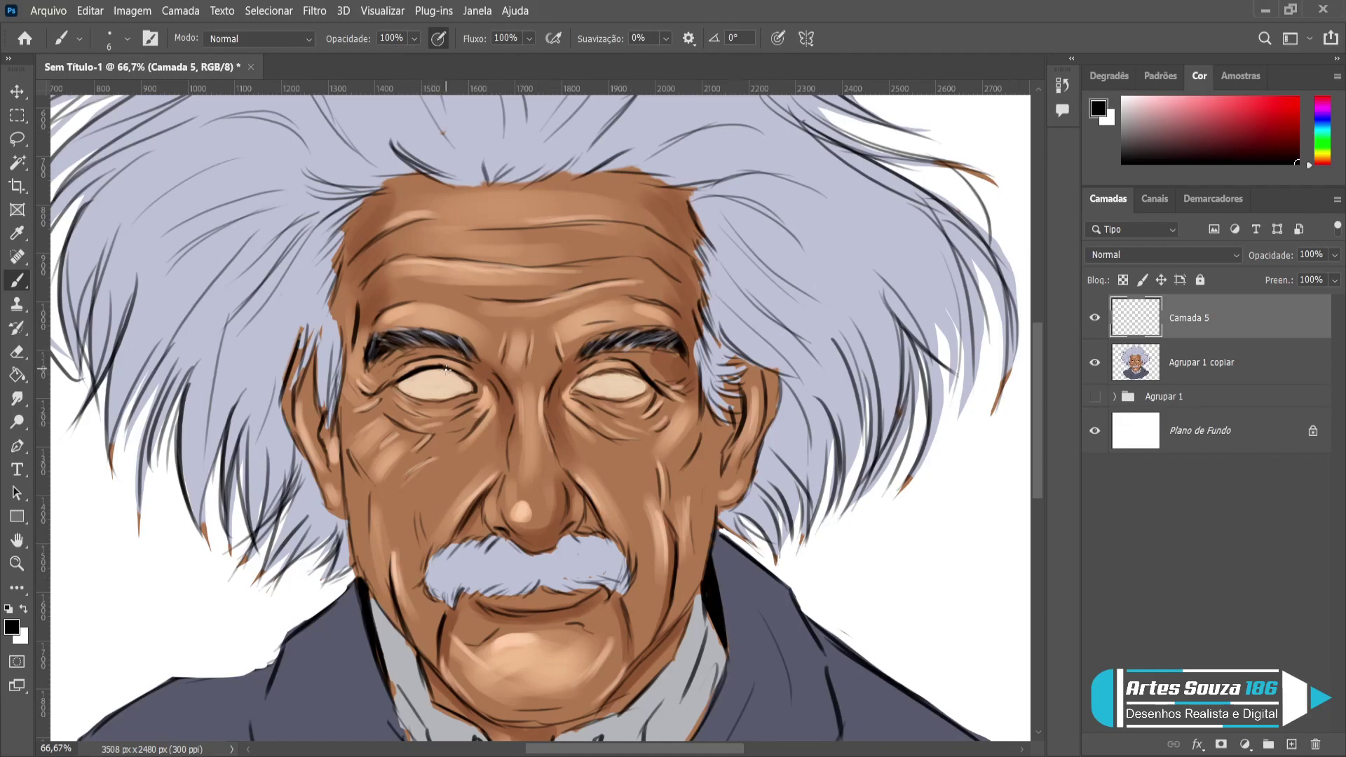
{"action": "left_click_drag", "start_coordinate": [441, 366], "coordinate": [477, 387]}
{"action": "mouse_move", "coordinate": [571, 390]}
{"action": "left_mouse_down"}
{"action": "mouse_move", "coordinate": [605, 371]}
{"action": "mouse_move", "coordinate": [644, 382]}
{"action": "mouse_move", "coordinate": [616, 363]}
{"action": "left_mouse_up"}
{"action": "left_click_drag", "start_coordinate": [630, 373], "coordinate": [649, 385]}
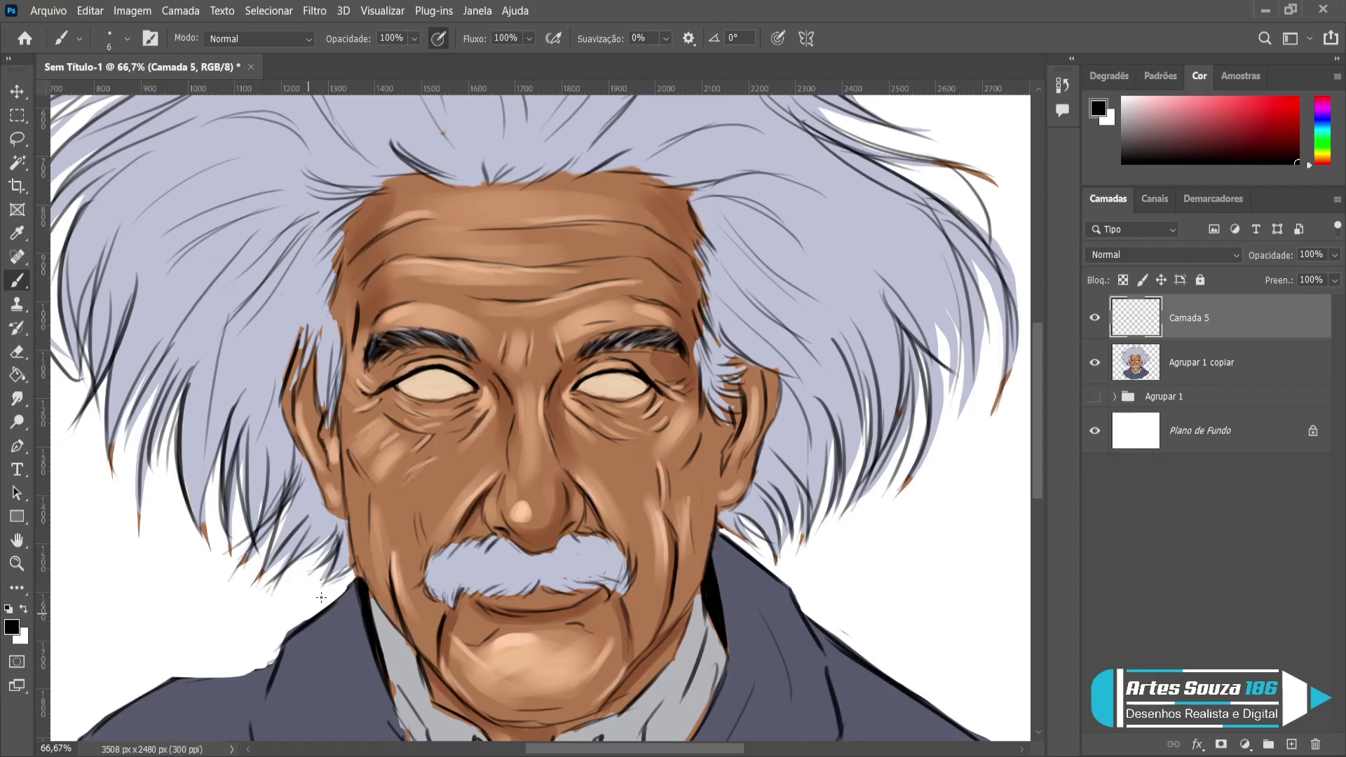
Erase the stray edge on the coat beside the neck on Agrupar 1 copiar and merge the eyelid layer down into it.
{"action": "key", "text": "e"}
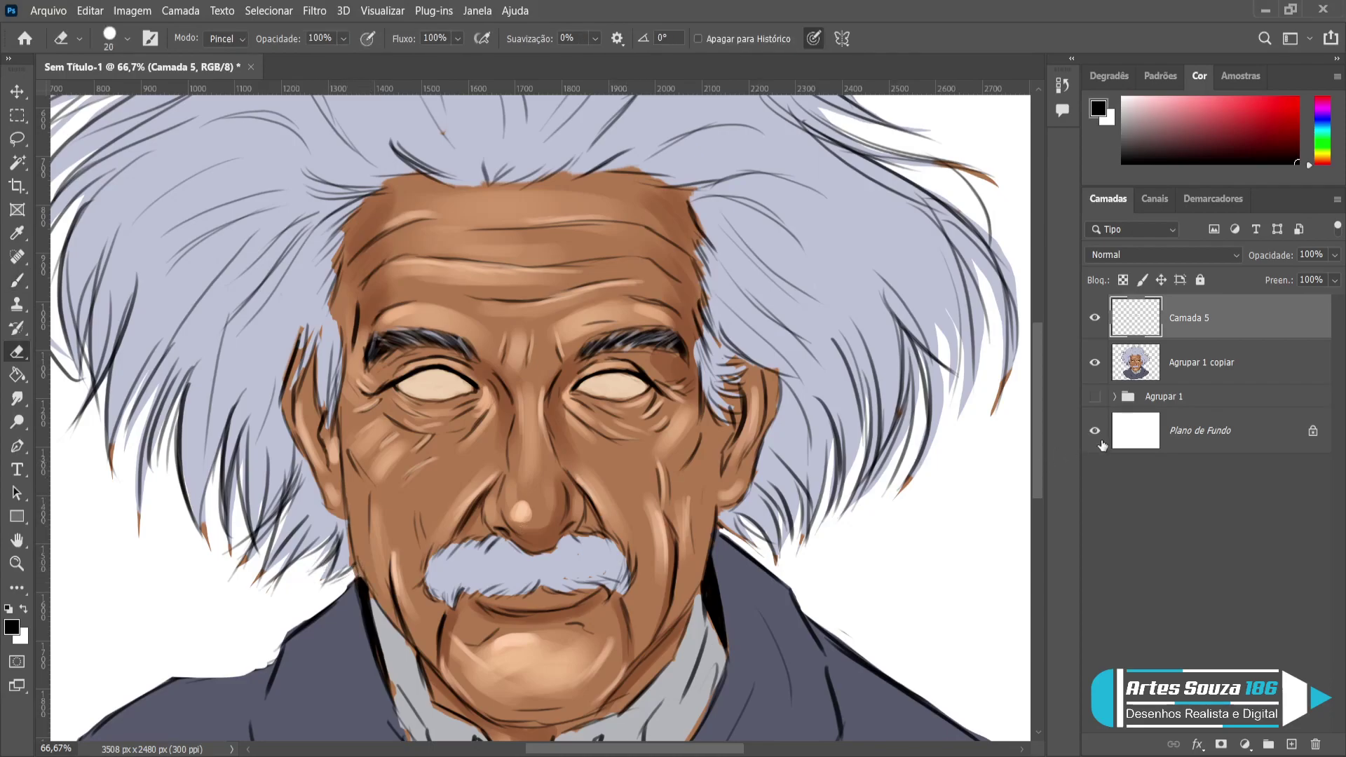
{"action": "left_click", "coordinate": [1163, 375]}
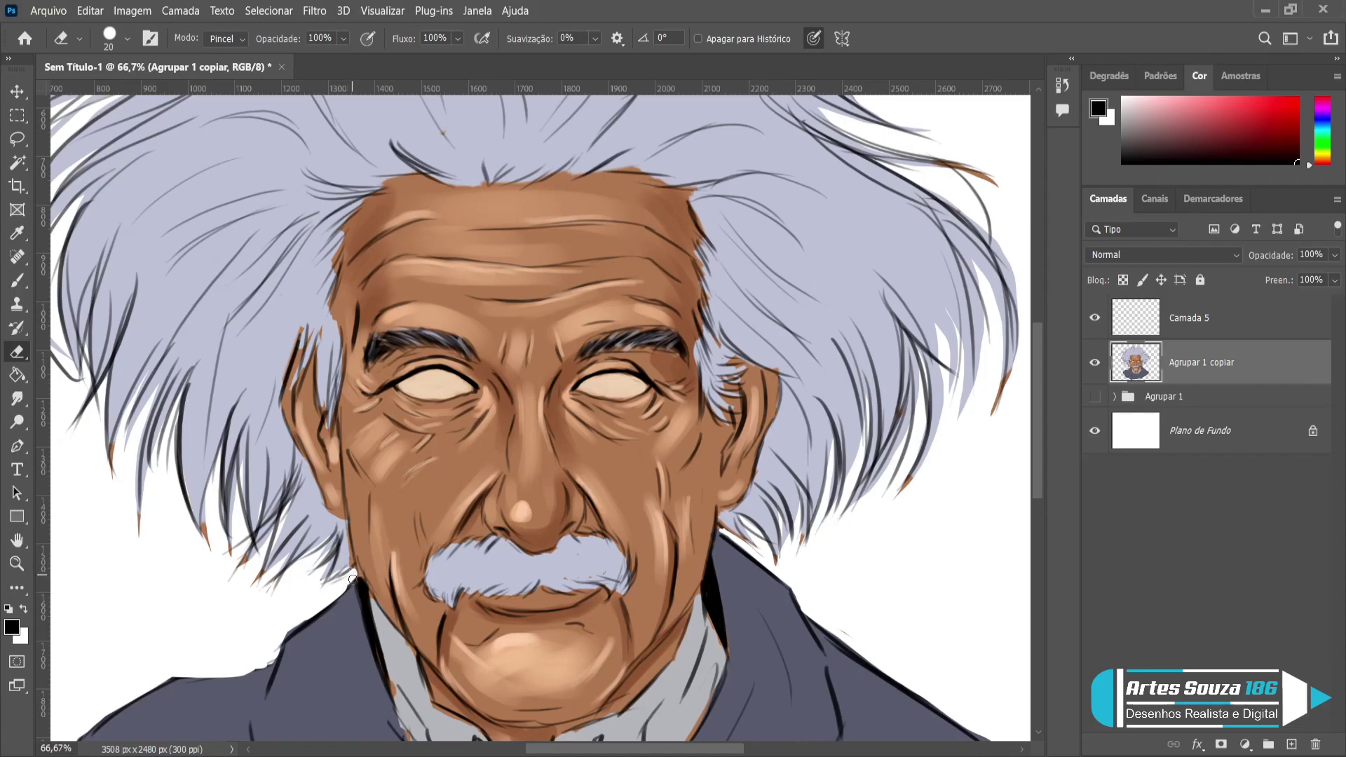
{"action": "left_click_drag", "start_coordinate": [729, 538], "coordinate": [746, 545]}
{"action": "left_click", "coordinate": [1212, 324]}
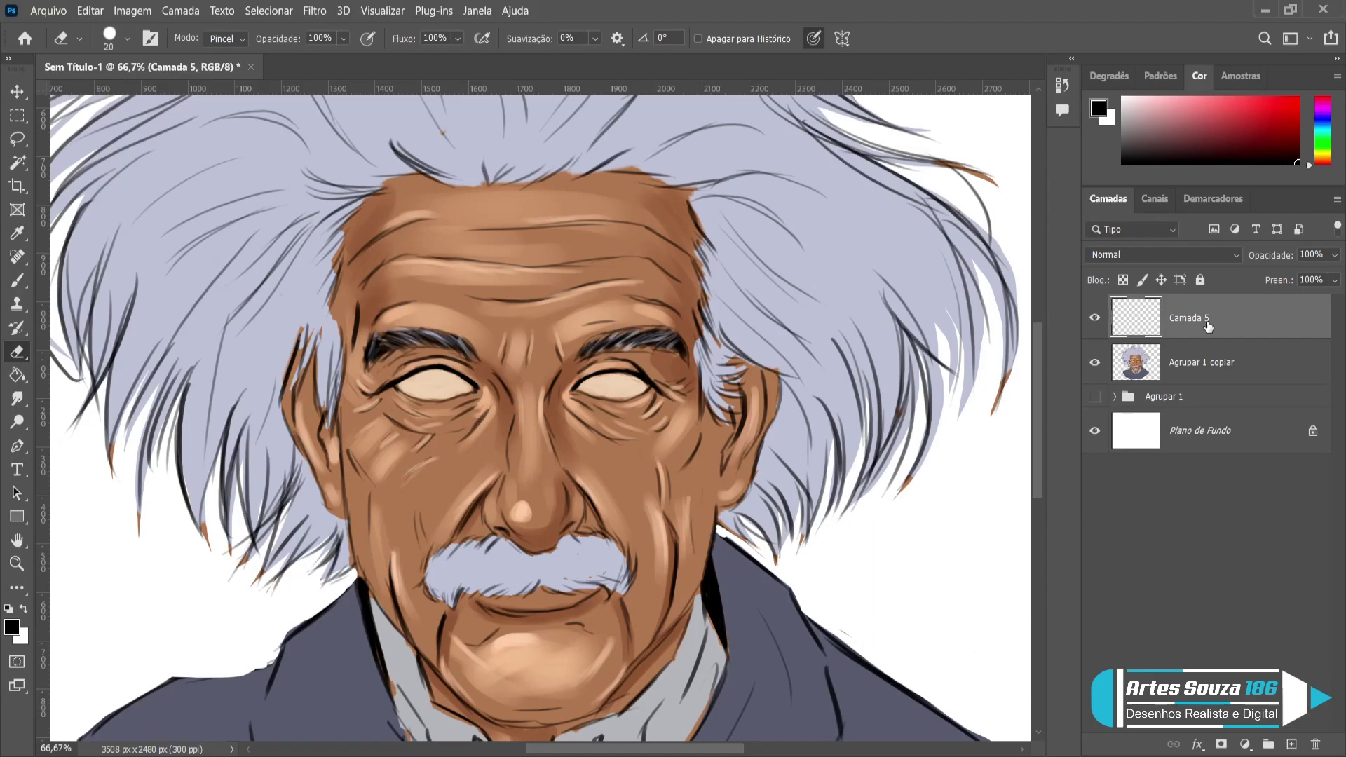
{"action": "key", "text": "Delete"}
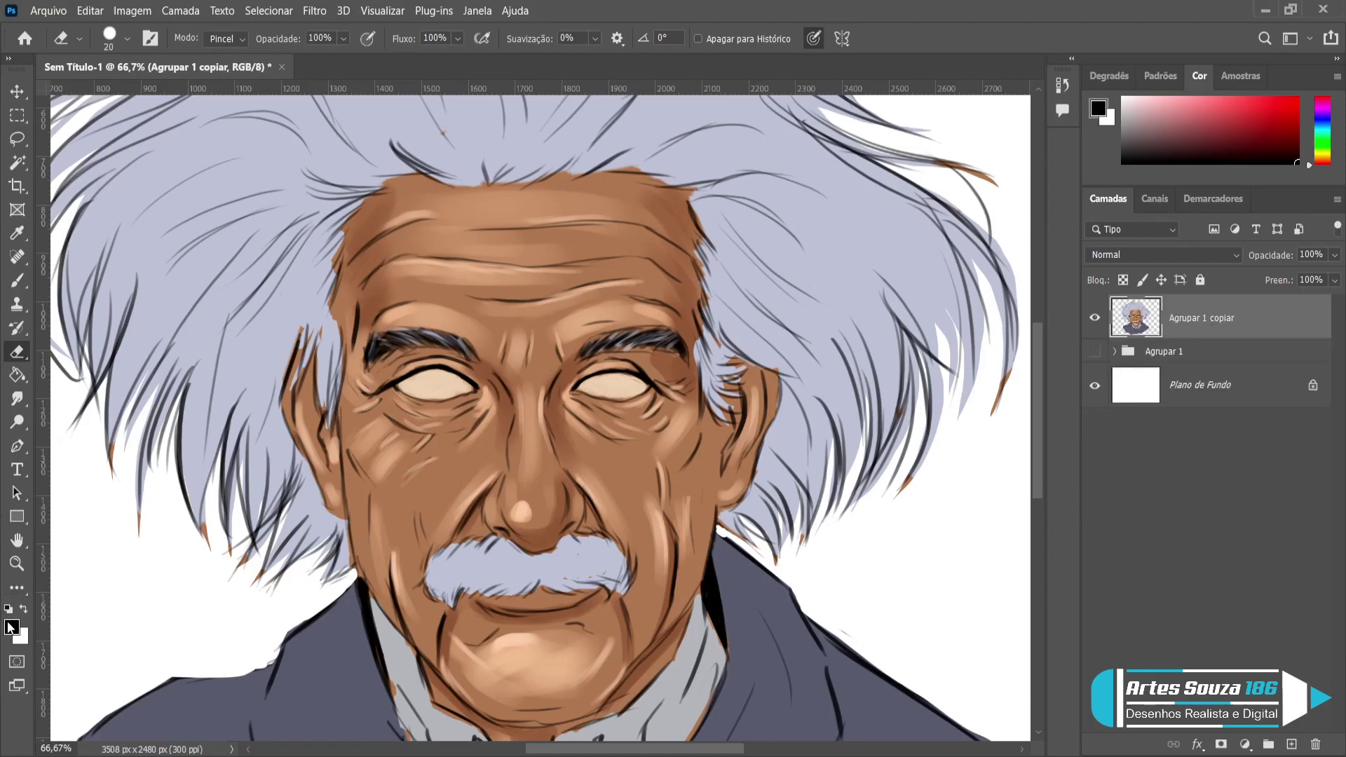
Pick a dark navy color and paint round irises in both eyes on a new layer with a size 50 brush.
{"action": "key", "text": "i"}
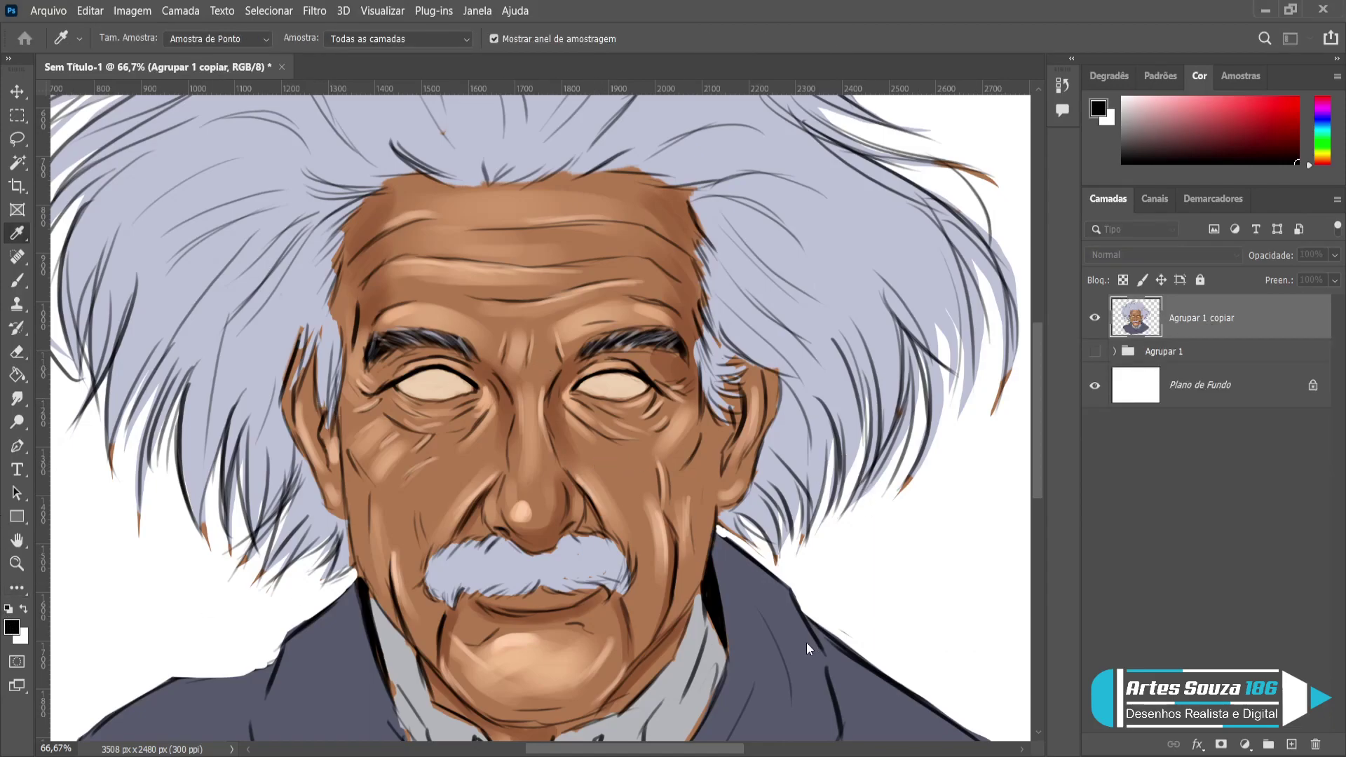
{"action": "left_click", "coordinate": [1000, 402]}
{"action": "key", "text": "e"}
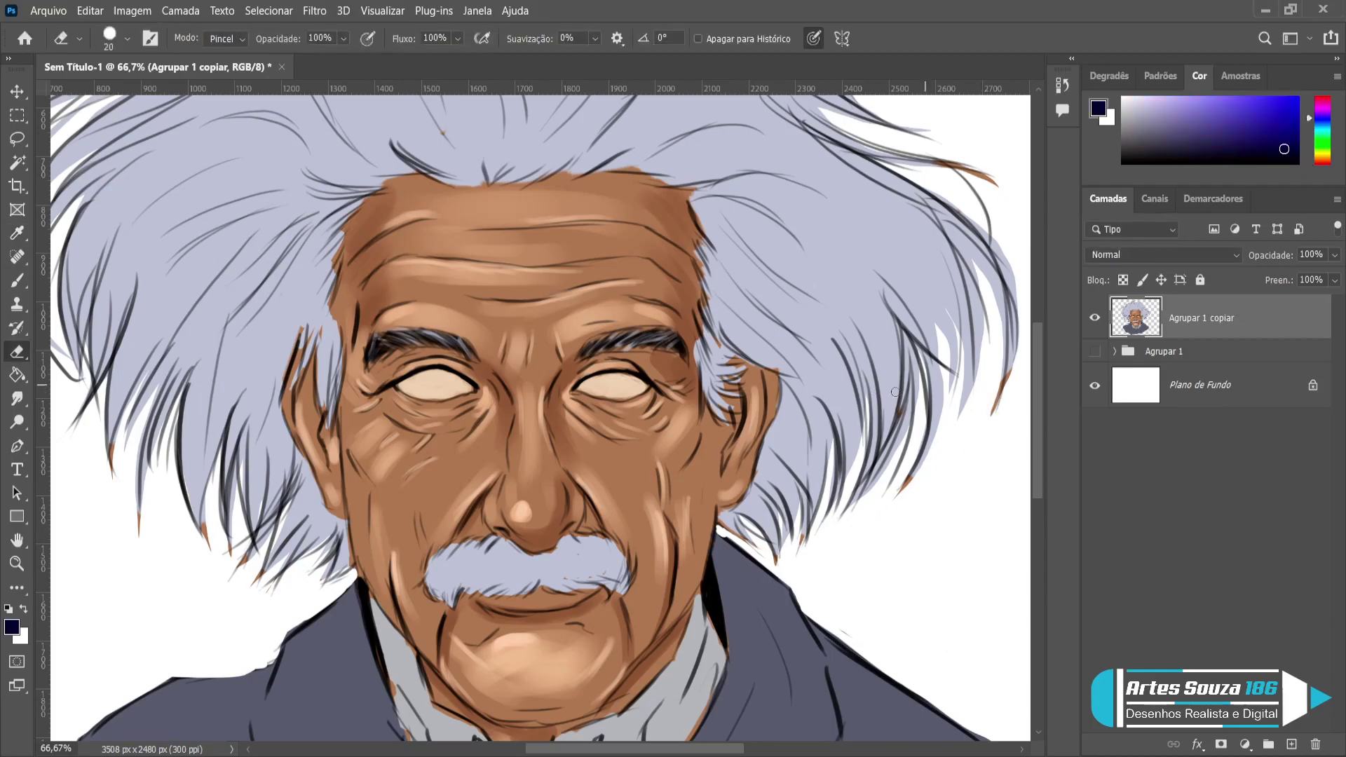
{"action": "left_click", "coordinate": [1291, 744]}
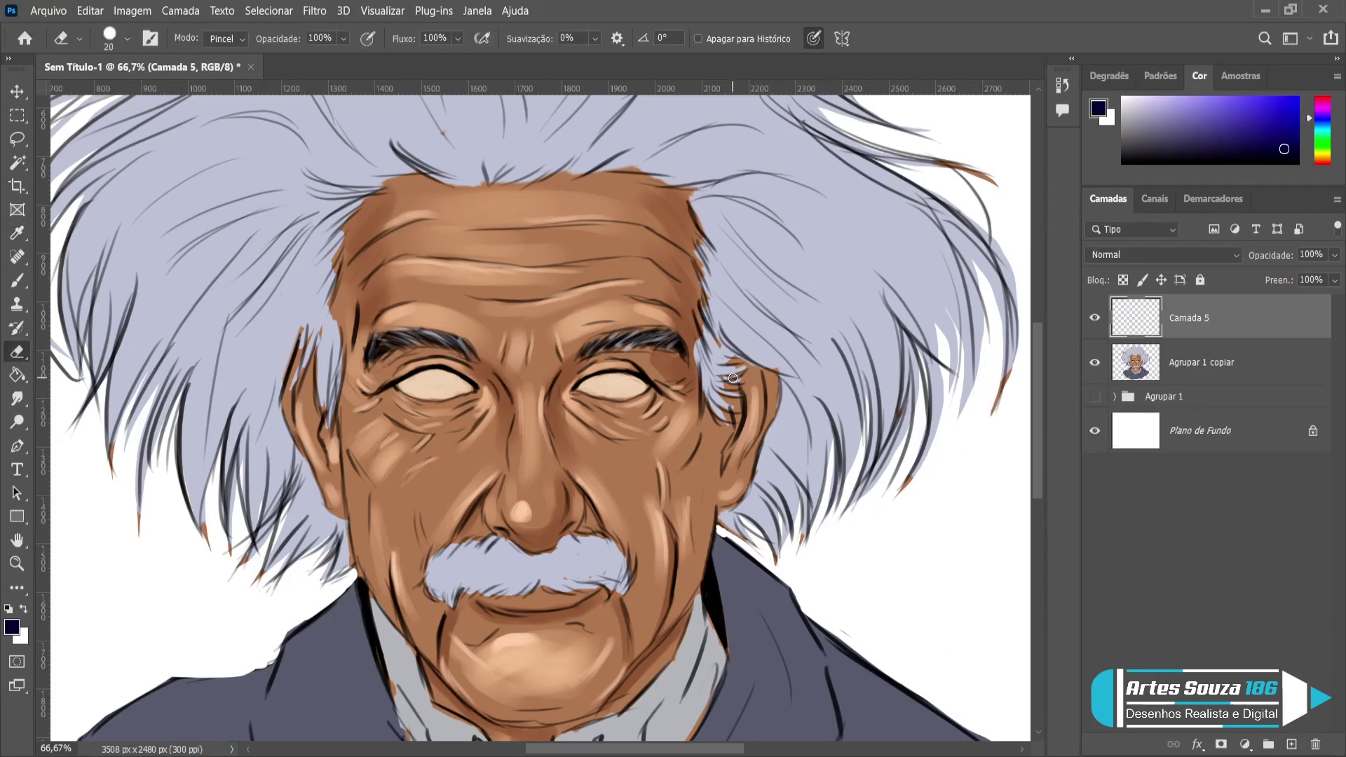
{"action": "key", "text": "bracketright"}
{"action": "key", "text": "b"}
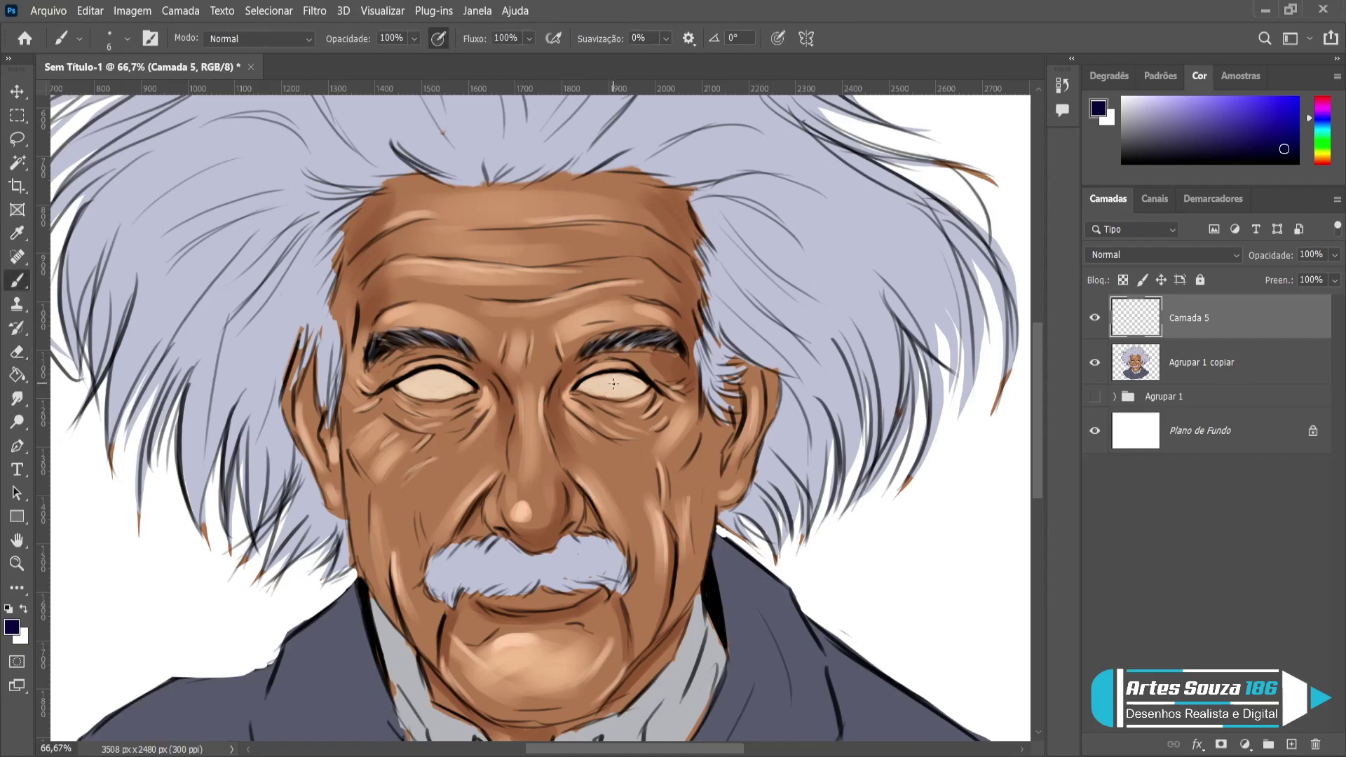
{"action": "key", "text": "bracketright"}
{"action": "key", "text": "bracketright"}
{"action": "key", "text": "bracketright"}
{"action": "key", "text": "bracketright"}
{"action": "key", "text": "bracketright"}
{"action": "key", "text": "bracketright"}
{"action": "key", "text": "bracketright"}
{"action": "key", "text": "bracketright"}
{"action": "key", "text": "bracketright"}
{"action": "key", "text": "bracketright"}
{"action": "key", "text": "bracketleft"}
{"action": "left_click_drag", "start_coordinate": [610, 383], "coordinate": [613, 387]}
{"action": "mouse_move", "coordinate": [427, 383]}
{"action": "left_mouse_down"}
{"action": "mouse_move", "coordinate": [444, 384]}
{"action": "mouse_move", "coordinate": [431, 382]}
{"action": "left_mouse_up"}
{"action": "mouse_move", "coordinate": [613, 379]}
{"action": "left_mouse_down"}
{"action": "mouse_move", "coordinate": [641, 396]}
{"action": "mouse_move", "coordinate": [612, 389]}
{"action": "left_mouse_up"}
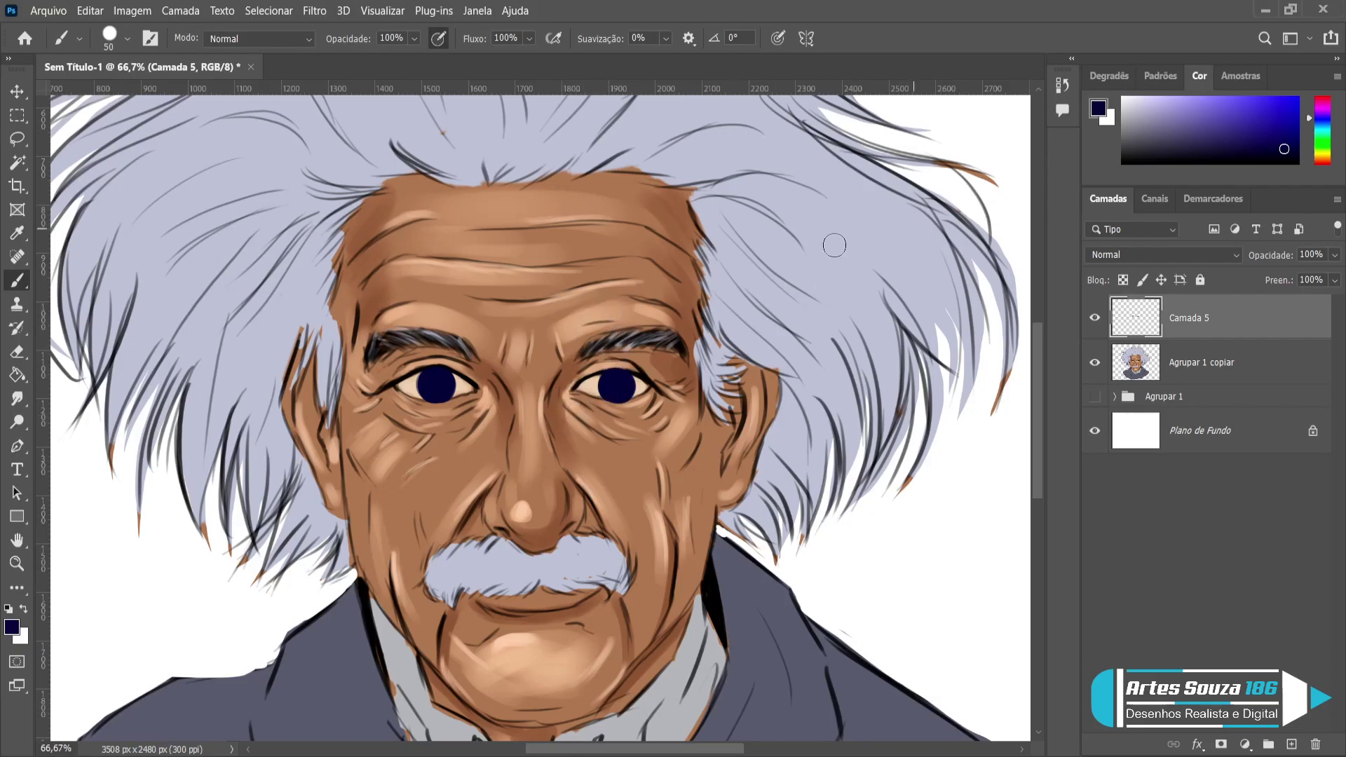
Pick a bright blue and paint lighter arcs inside both irises with a size 9 brush.
{"action": "key", "text": "i"}
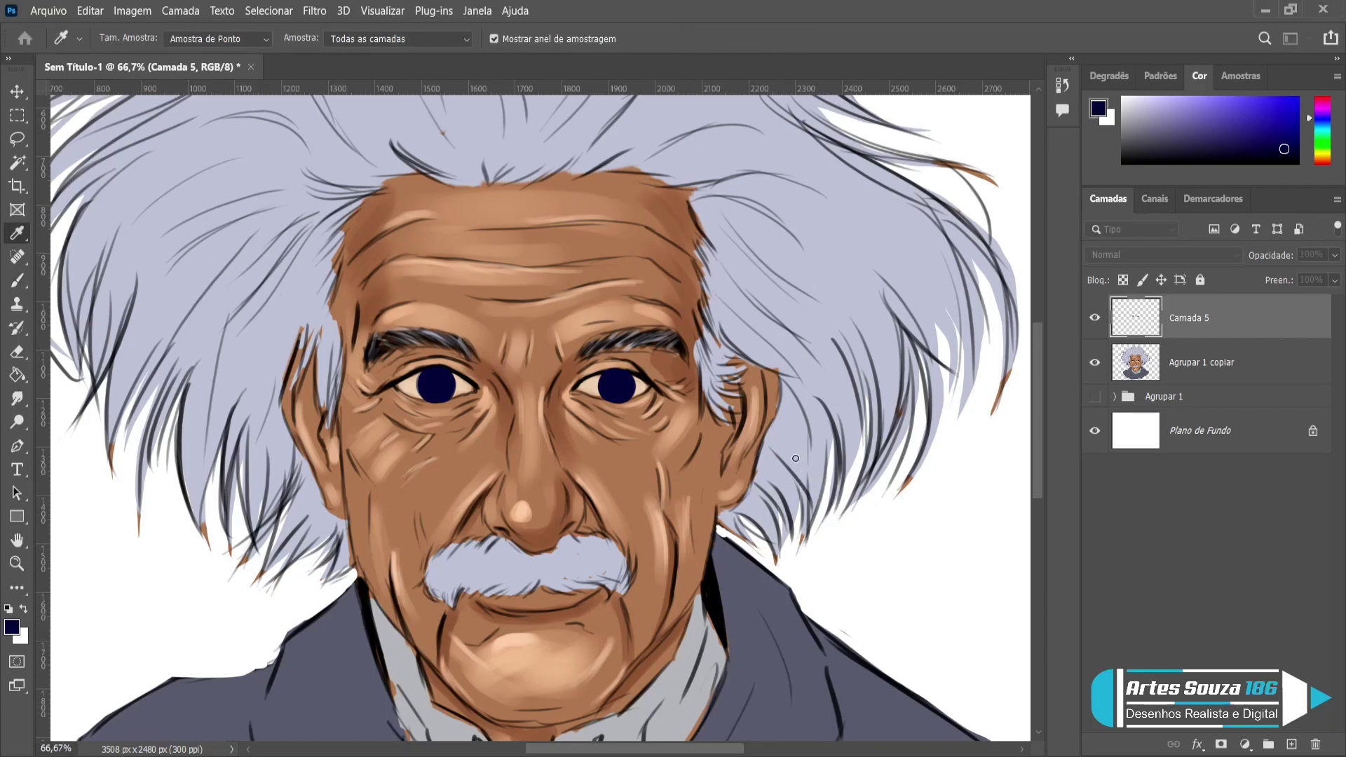
{"action": "left_click", "coordinate": [991, 394]}
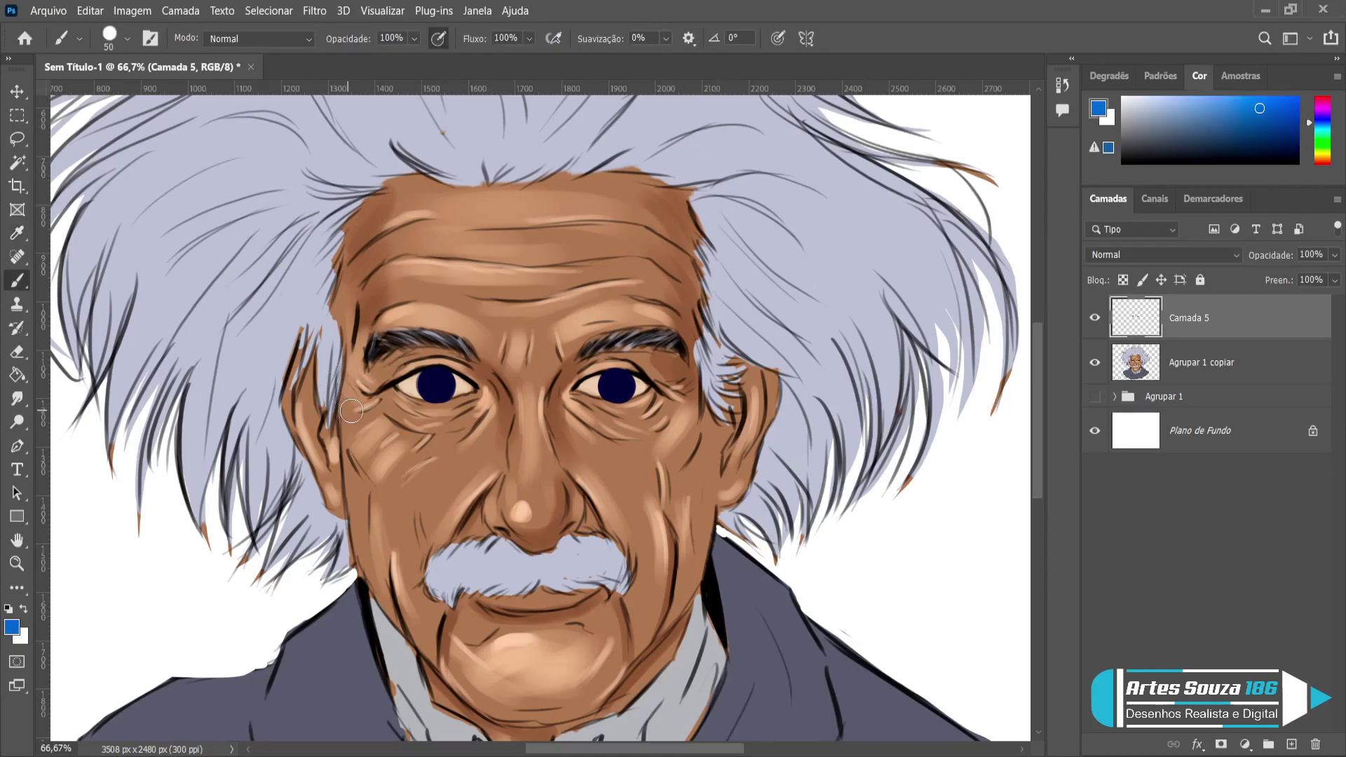
{"action": "key", "text": "bracketleft"}
{"action": "key", "text": "bracketleft"}
{"action": "key", "text": "bracketleft"}
{"action": "key", "text": "bracketleft"}
{"action": "key", "text": "bracketleft"}
{"action": "left_click_drag", "start_coordinate": [424, 388], "coordinate": [445, 391]}
{"action": "left_click_drag", "start_coordinate": [606, 388], "coordinate": [610, 388]}
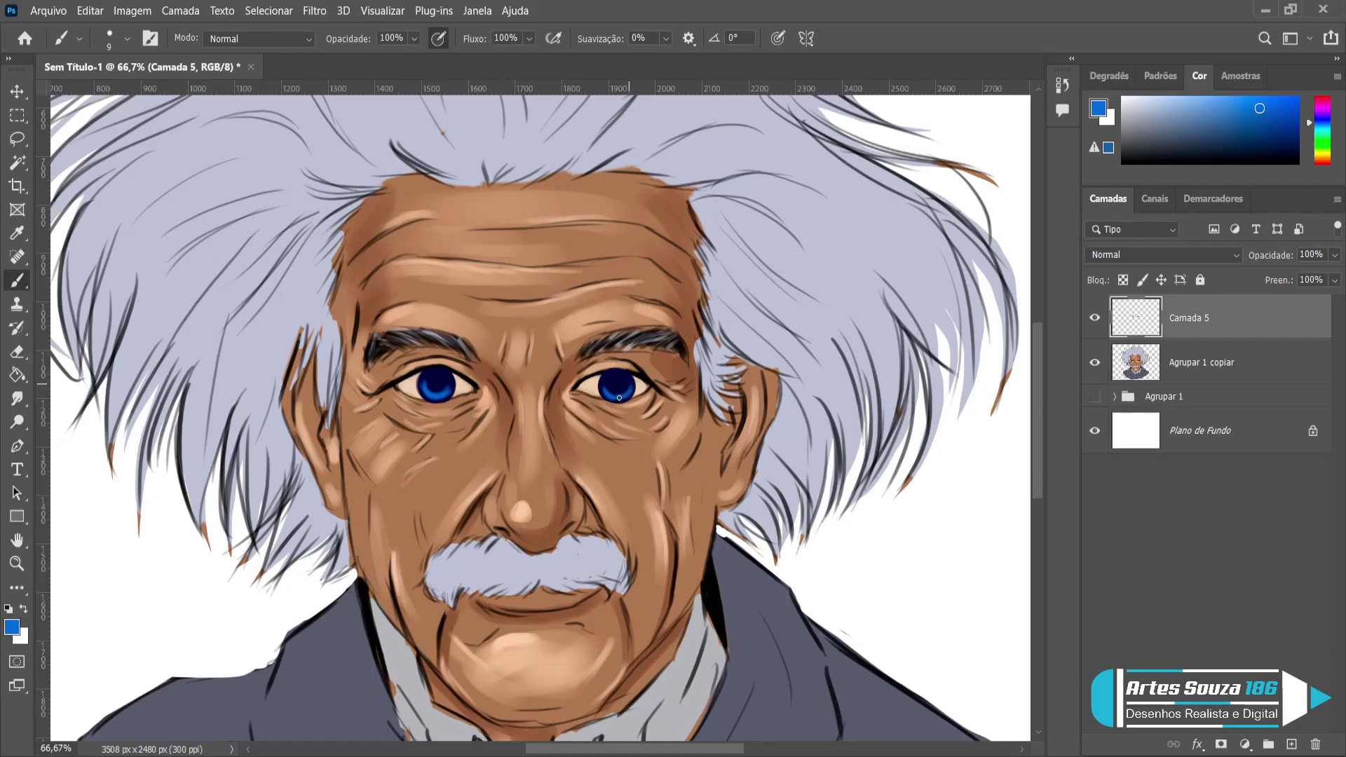
{"action": "left_click_drag", "start_coordinate": [613, 397], "coordinate": [602, 384]}
Reset the painting color to black, then paint the pupils and darken the upper edges of both irises.
{"action": "key", "text": "d"}
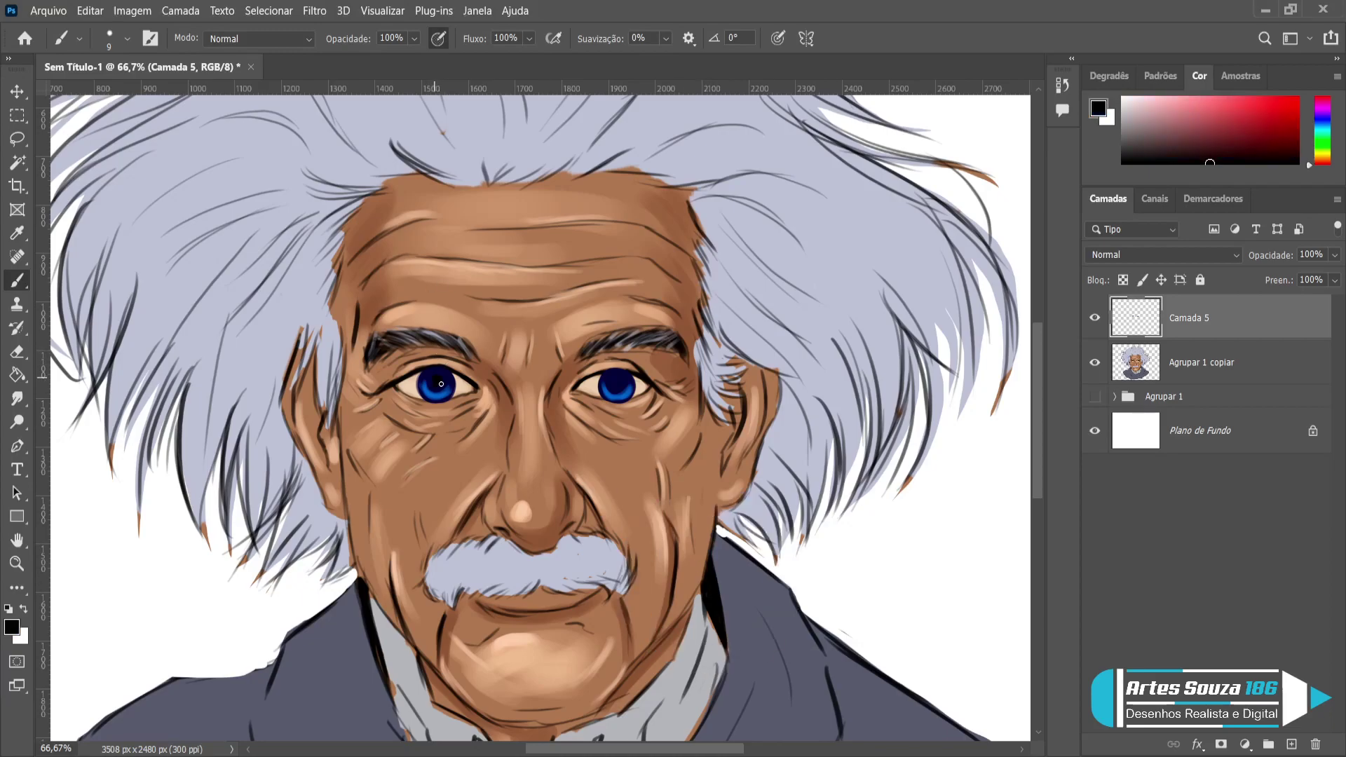
{"action": "left_click_drag", "start_coordinate": [433, 382], "coordinate": [436, 381]}
{"action": "left_click", "coordinate": [416, 372], "text": "alt"}
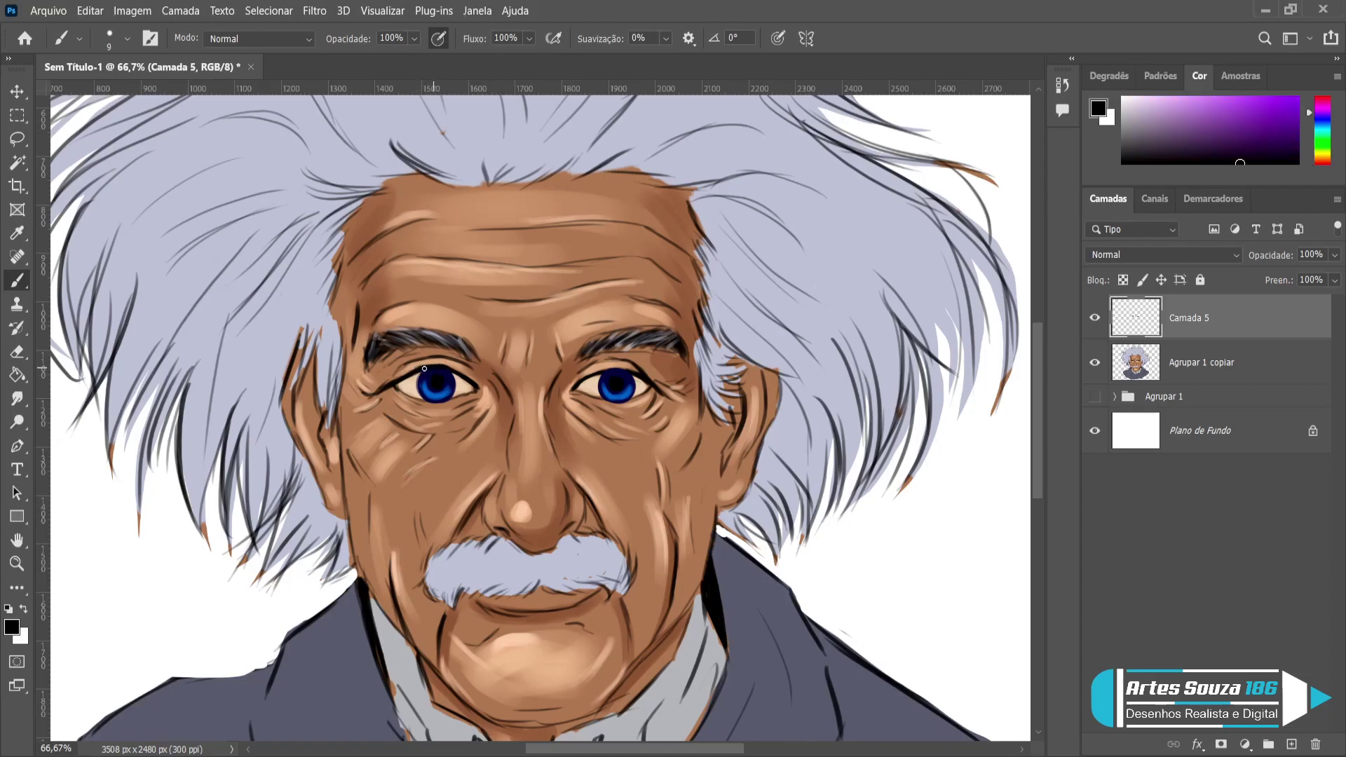
{"action": "mouse_move", "coordinate": [600, 374]}
{"action": "left_mouse_down"}
{"action": "mouse_move", "coordinate": [621, 369]}
{"action": "mouse_move", "coordinate": [619, 390]}
{"action": "mouse_move", "coordinate": [601, 375]}
{"action": "mouse_move", "coordinate": [621, 372]}
{"action": "left_mouse_up"}
{"action": "scroll", "coordinate": [591, 285], "scroll_direction": "down", "scroll_amount": 3}
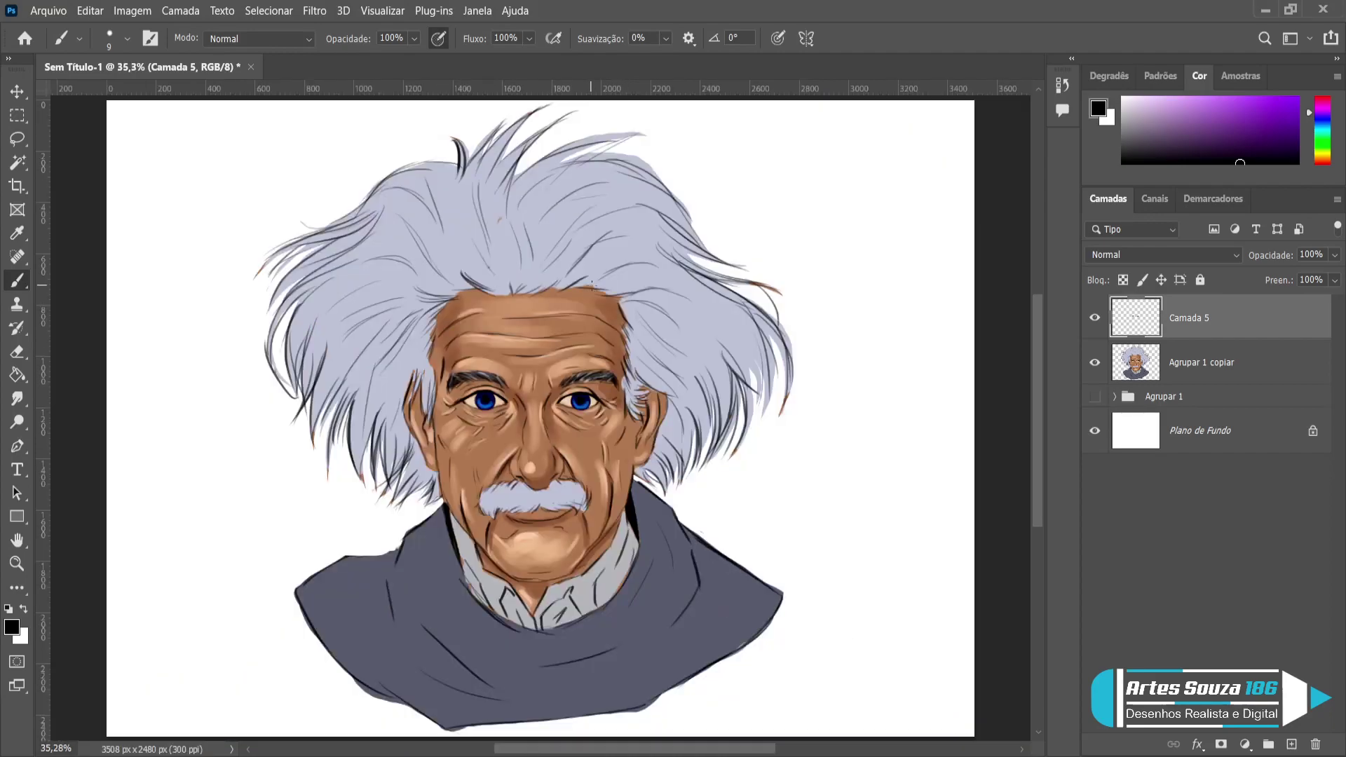
Add small white catchlights to both eyes and sample the light lavender hair color for a size 15 brush.
{"action": "left_click", "coordinate": [336, 494], "text": "alt"}
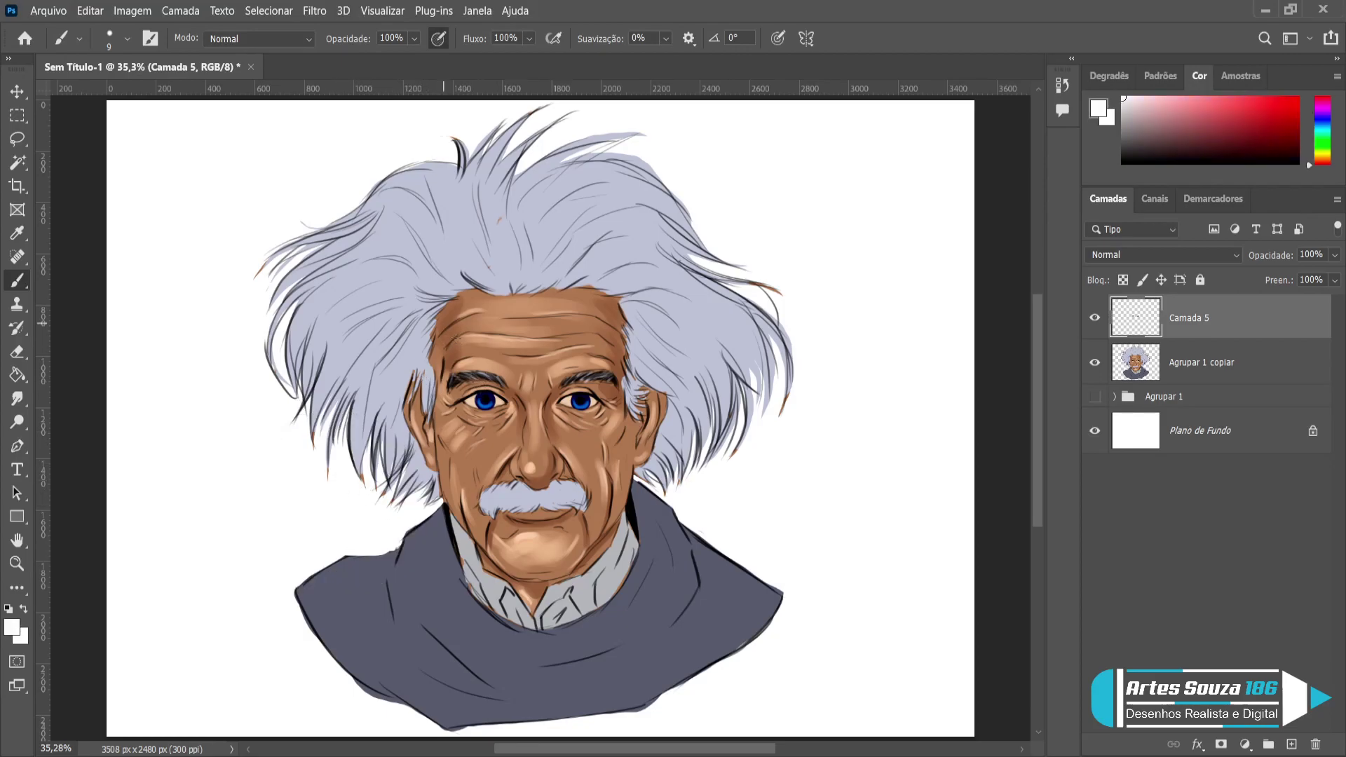
{"action": "key", "text": "bracketright"}
{"action": "key", "text": "bracketright"}
{"action": "key", "text": "alt"}
{"action": "left_click", "coordinate": [496, 524], "text": "alt"}
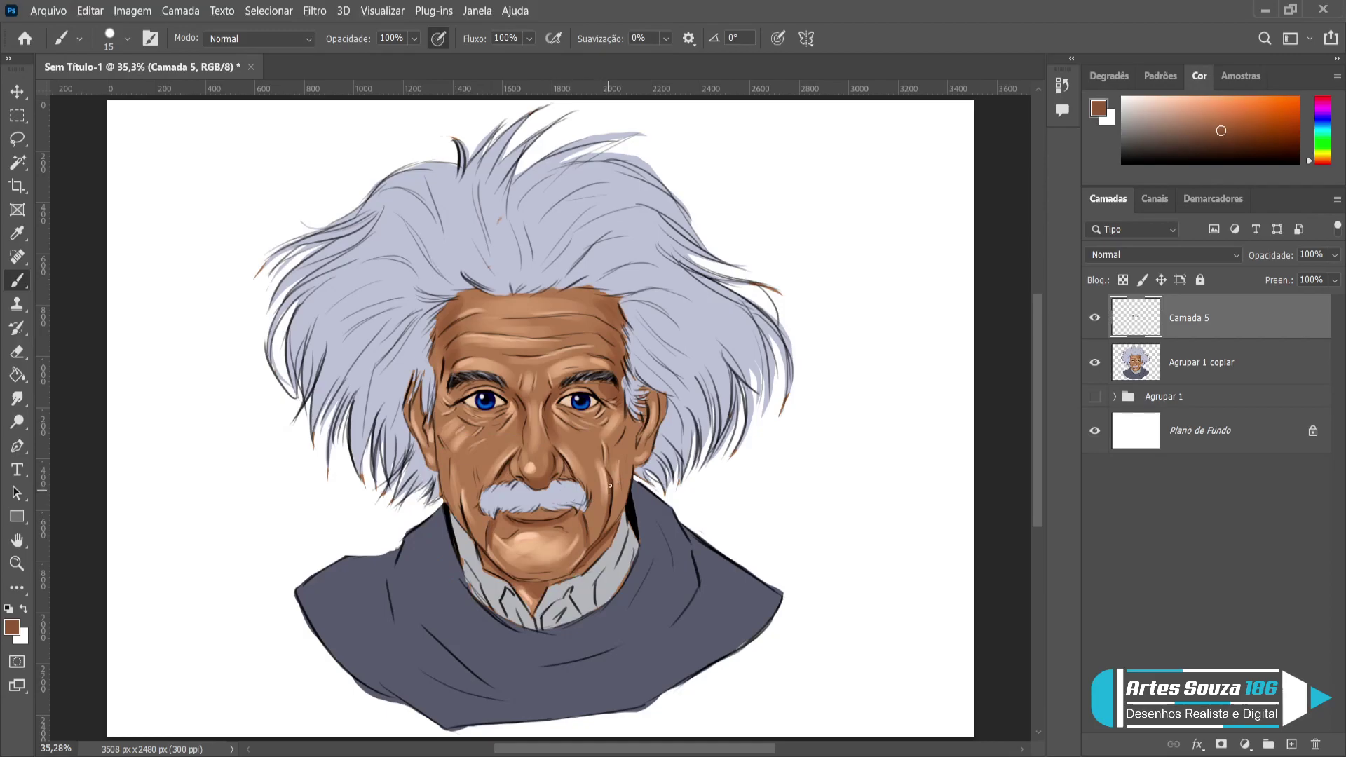
{"action": "left_click", "coordinate": [464, 504], "text": "alt"}
{"action": "left_click", "coordinate": [461, 380], "text": "alt"}
{"action": "left_click", "coordinate": [414, 347], "text": "alt"}
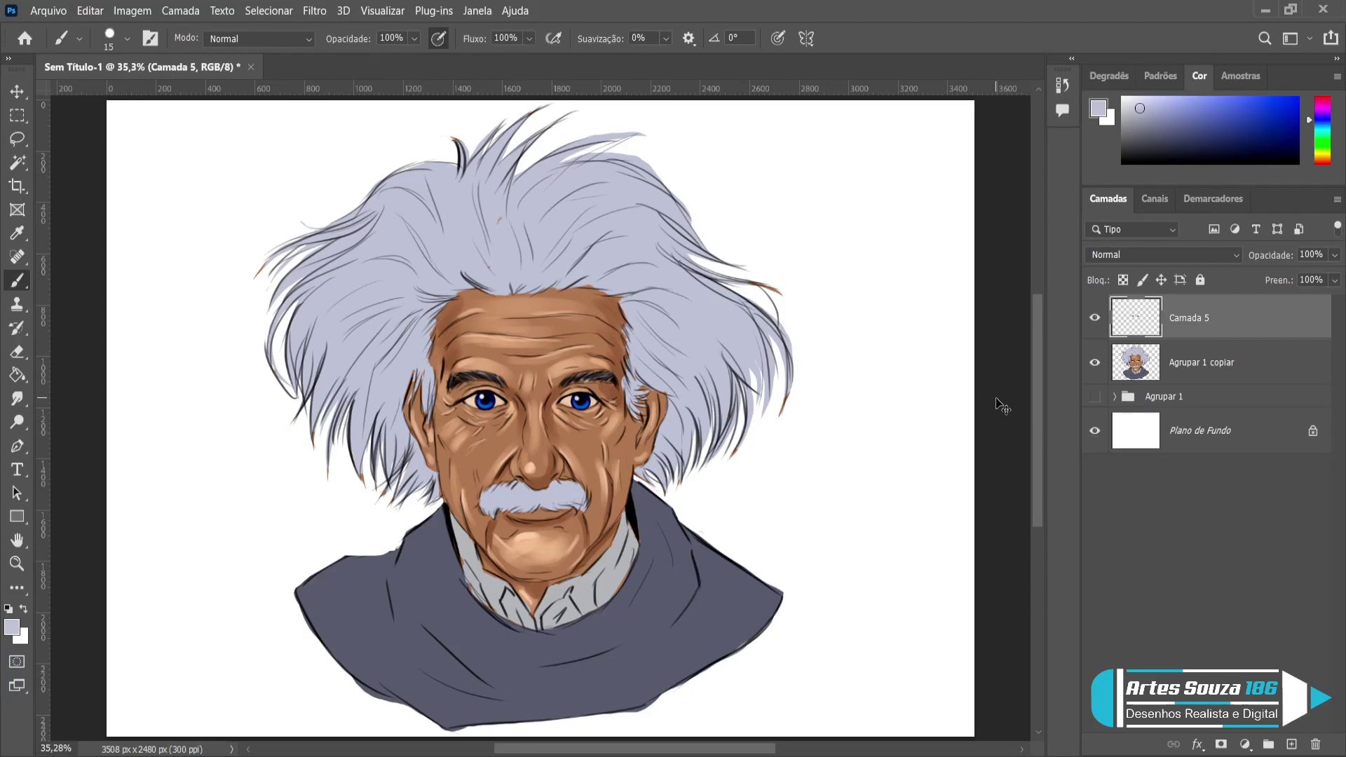
Create a new layer above Agrupar 1 copiar, clip it to that layer and set its blend mode to Multiplicação.
{"action": "left_click", "coordinate": [1276, 363]}
{"action": "left_click", "coordinate": [1291, 743]}
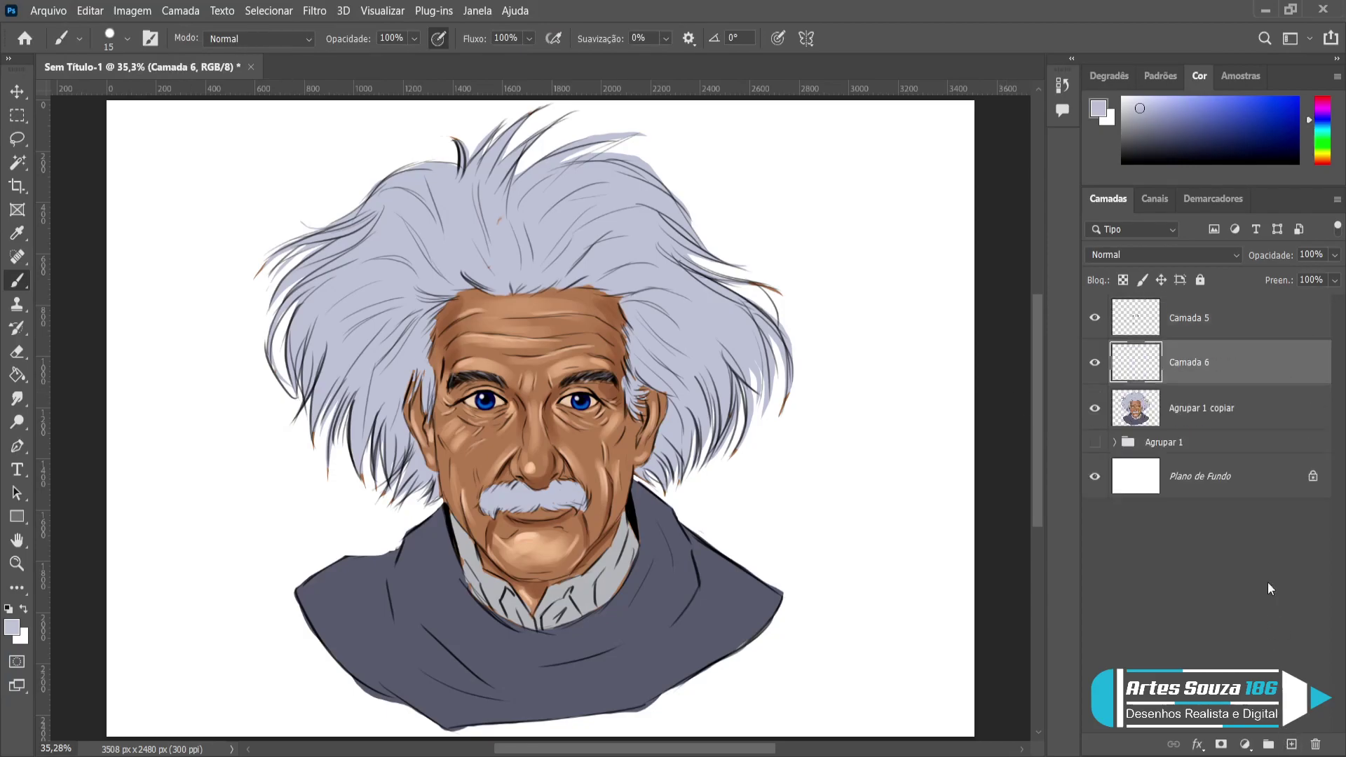
{"action": "left_click", "coordinate": [1200, 386], "text": "alt"}
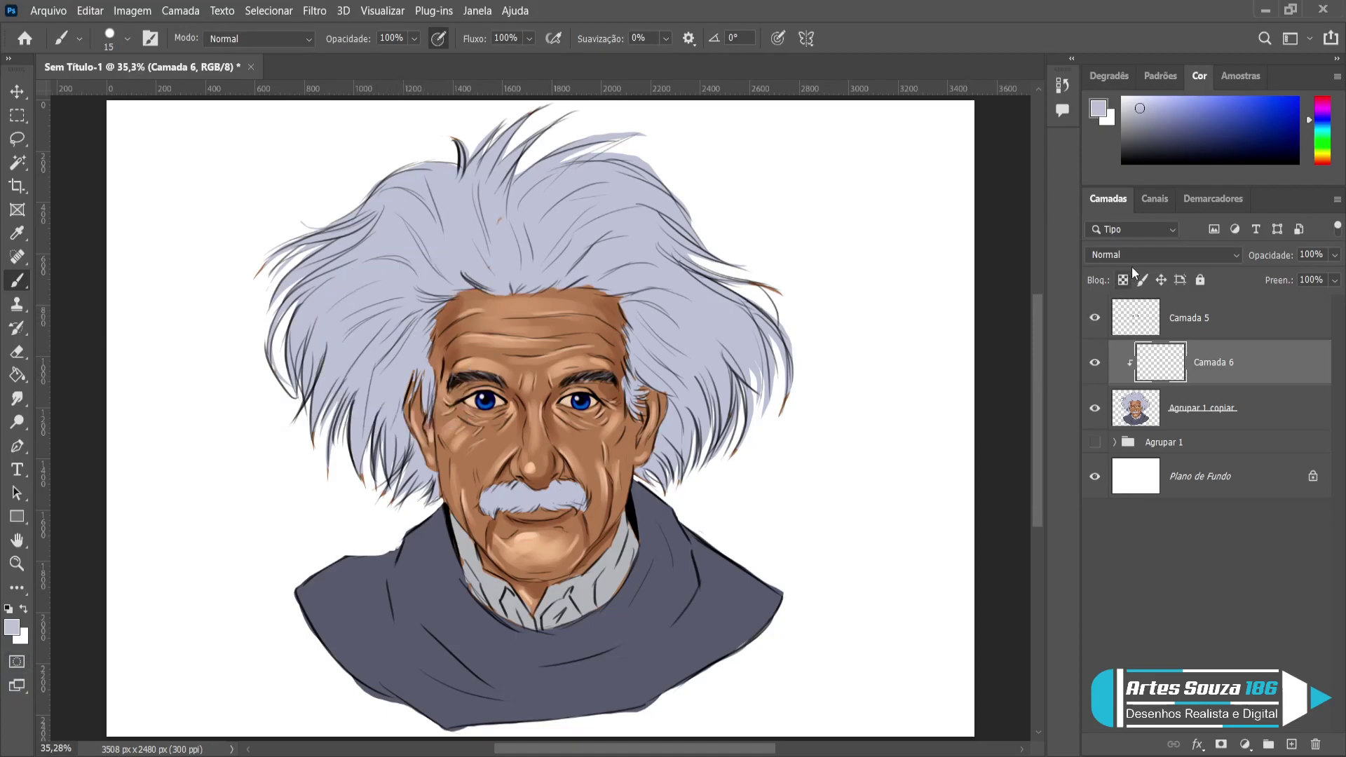
{"action": "scroll", "coordinate": [1126, 254], "scroll_direction": "down", "scroll_amount": 3}
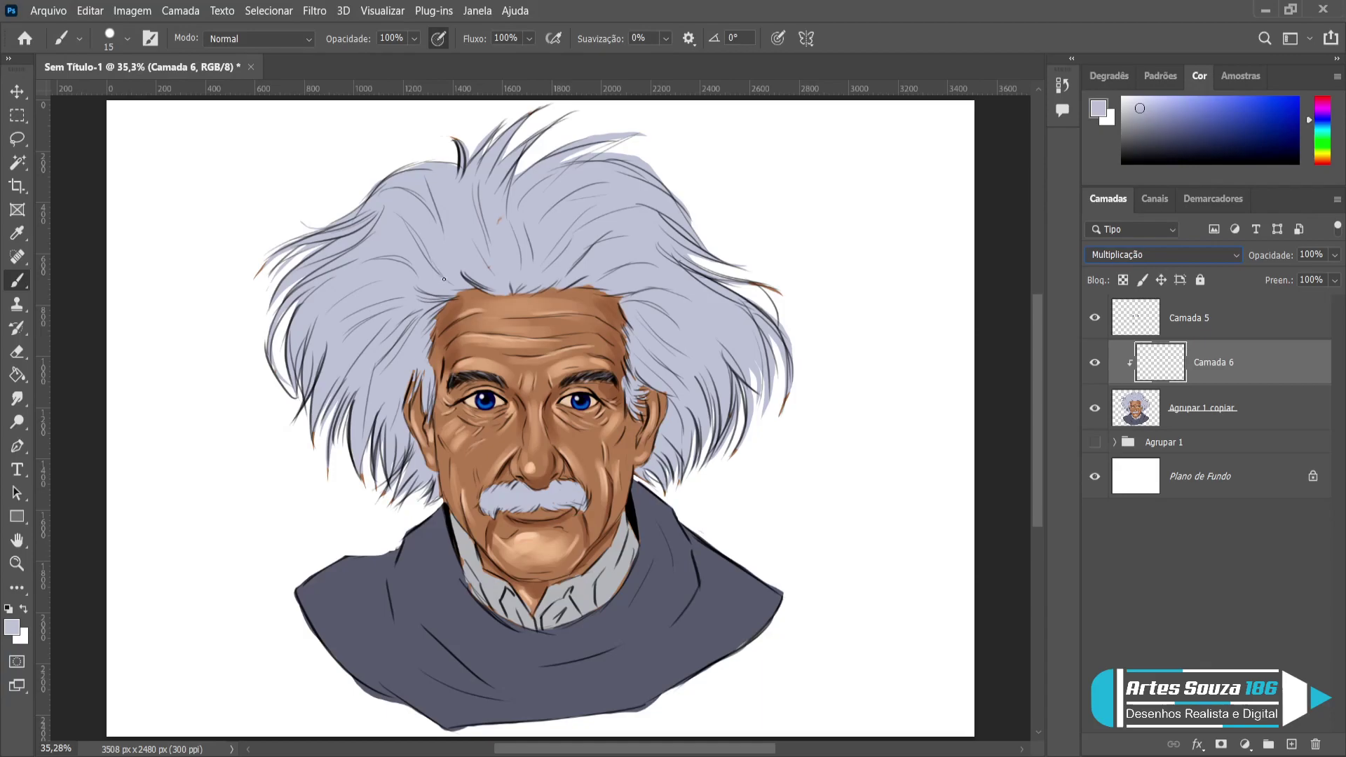
Paint soft lavender shadows in the hair above the temple on the left side of the portrait.
{"action": "key", "text": "bracketright"}
{"action": "key", "text": "bracketright"}
{"action": "key", "text": "bracketright"}
{"action": "key", "text": "bracketright"}
{"action": "key", "text": "bracketright"}
{"action": "key", "text": "bracketright"}
{"action": "key", "text": "bracketright"}
{"action": "key", "text": "bracketright"}
{"action": "mouse_move", "coordinate": [437, 259]}
{"action": "left_mouse_down"}
{"action": "mouse_move", "coordinate": [461, 285]}
{"action": "mouse_move", "coordinate": [439, 251]}
{"action": "mouse_move", "coordinate": [474, 290]}
{"action": "mouse_move", "coordinate": [440, 250]}
{"action": "mouse_move", "coordinate": [480, 290]}
{"action": "mouse_move", "coordinate": [413, 227]}
{"action": "mouse_move", "coordinate": [462, 252]}
{"action": "mouse_move", "coordinate": [419, 246]}
{"action": "mouse_move", "coordinate": [468, 278]}
{"action": "mouse_move", "coordinate": [395, 274]}
{"action": "mouse_move", "coordinate": [420, 278]}
{"action": "mouse_move", "coordinate": [413, 295]}
{"action": "mouse_move", "coordinate": [410, 272]}
{"action": "mouse_move", "coordinate": [449, 297]}
{"action": "mouse_move", "coordinate": [400, 281]}
{"action": "mouse_move", "coordinate": [455, 288]}
{"action": "mouse_move", "coordinate": [400, 280]}
{"action": "mouse_move", "coordinate": [446, 284]}
{"action": "mouse_move", "coordinate": [420, 308]}
{"action": "mouse_move", "coordinate": [419, 342]}
{"action": "mouse_move", "coordinate": [447, 303]}
{"action": "mouse_move", "coordinate": [392, 364]}
{"action": "mouse_move", "coordinate": [420, 380]}
{"action": "left_mouse_up"}
Shade the lower hair strands beside the ear on the left side of the portrait with lavender.
{"action": "key", "text": "bracketleft"}
{"action": "key", "text": "bracketleft"}
{"action": "key", "text": "bracketleft"}
{"action": "key", "text": "bracketright"}
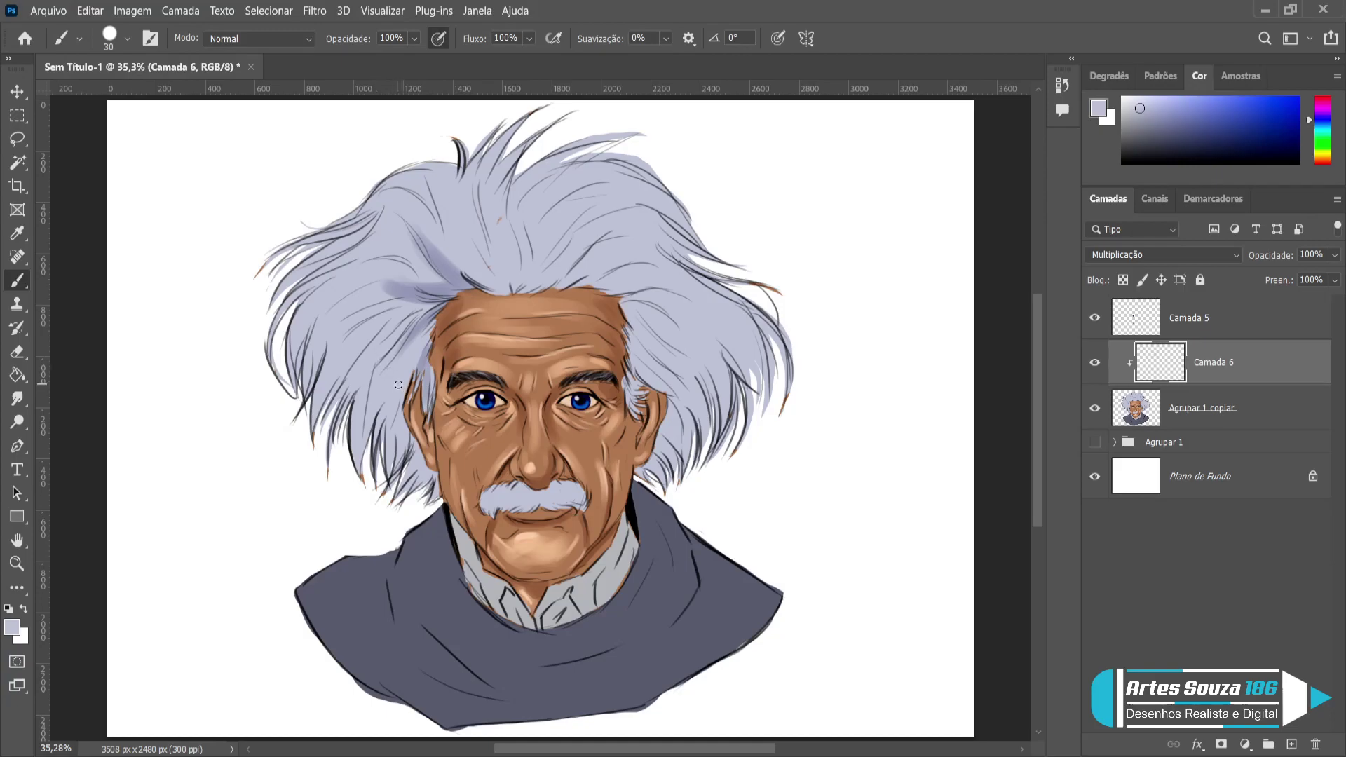
{"action": "key", "text": "bracketright"}
{"action": "key", "text": "bracketright"}
{"action": "key", "text": "bracketright"}
{"action": "key", "text": "bracketright"}
{"action": "key", "text": "bracketright"}
{"action": "key", "text": "bracketright"}
{"action": "mouse_move", "coordinate": [398, 372]}
{"action": "left_mouse_down"}
{"action": "mouse_move", "coordinate": [370, 451]}
{"action": "mouse_move", "coordinate": [389, 365]}
{"action": "mouse_move", "coordinate": [354, 393]}
{"action": "mouse_move", "coordinate": [376, 373]}
{"action": "mouse_move", "coordinate": [327, 452]}
{"action": "mouse_move", "coordinate": [335, 399]}
{"action": "mouse_move", "coordinate": [326, 420]}
{"action": "mouse_move", "coordinate": [402, 347]}
{"action": "mouse_move", "coordinate": [362, 435]}
{"action": "mouse_move", "coordinate": [375, 454]}
{"action": "mouse_move", "coordinate": [397, 390]}
{"action": "mouse_move", "coordinate": [388, 499]}
{"action": "mouse_move", "coordinate": [411, 458]}
{"action": "mouse_move", "coordinate": [405, 426]}
{"action": "mouse_move", "coordinate": [414, 445]}
{"action": "mouse_move", "coordinate": [405, 430]}
{"action": "mouse_move", "coordinate": [396, 491]}
{"action": "mouse_move", "coordinate": [415, 451]}
{"action": "mouse_move", "coordinate": [387, 482]}
{"action": "mouse_move", "coordinate": [399, 499]}
{"action": "mouse_move", "coordinate": [432, 469]}
{"action": "mouse_move", "coordinate": [400, 457]}
{"action": "left_mouse_up"}
Shade the lower hair strands behind the ear on the right side of the portrait with a size 60 brush.
{"action": "key", "text": "bracketleft"}
{"action": "key", "text": "bracketleft"}
{"action": "key", "text": "bracketleft"}
{"action": "key", "text": "bracketleft"}
{"action": "key", "text": "bracketleft"}
{"action": "key", "text": "bracketleft"}
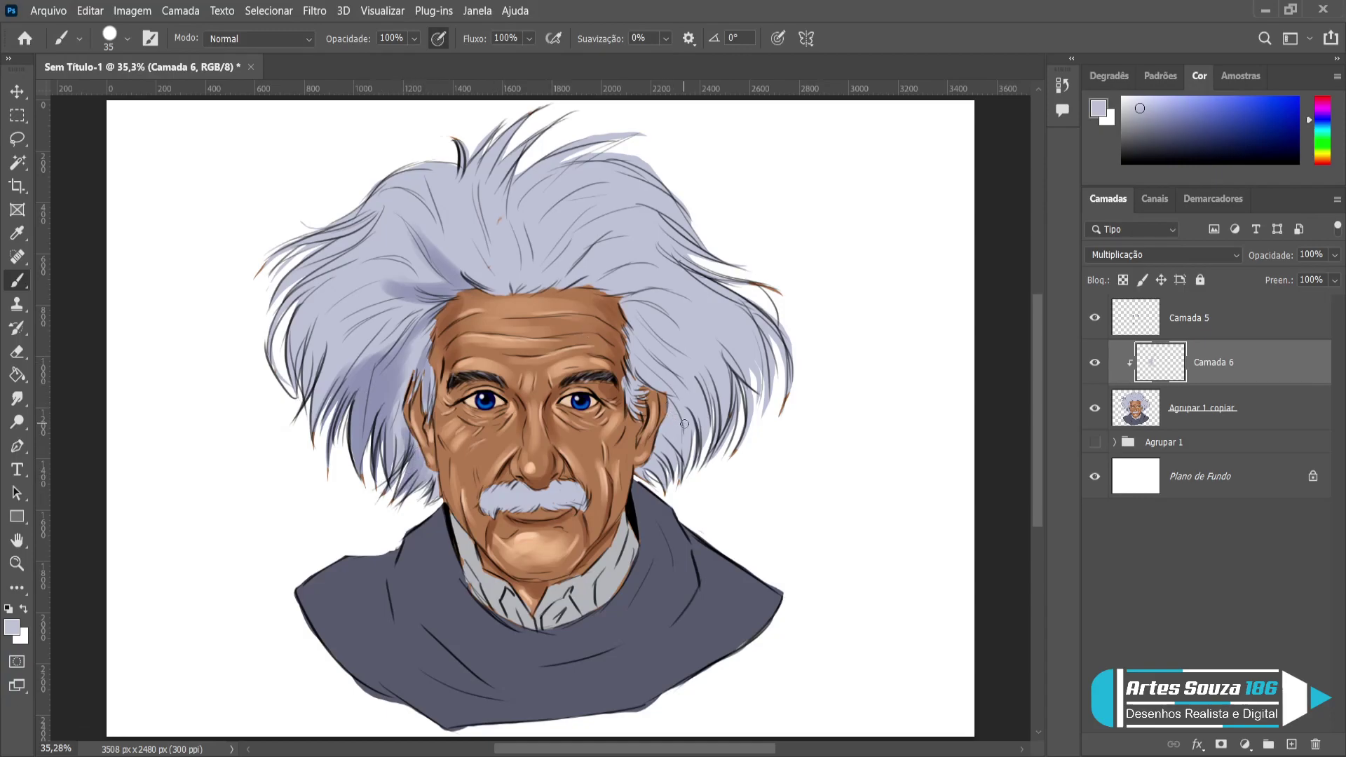
{"action": "key", "text": "bracketright"}
{"action": "key", "text": "bracketright"}
{"action": "key", "text": "bracketright"}
{"action": "key", "text": "bracketright"}
{"action": "mouse_move", "coordinate": [674, 403]}
{"action": "left_mouse_down"}
{"action": "mouse_move", "coordinate": [689, 427]}
{"action": "mouse_move", "coordinate": [672, 403]}
{"action": "mouse_move", "coordinate": [689, 436]}
{"action": "mouse_move", "coordinate": [672, 411]}
{"action": "mouse_move", "coordinate": [678, 484]}
{"action": "mouse_move", "coordinate": [674, 421]}
{"action": "mouse_move", "coordinate": [651, 478]}
{"action": "left_mouse_up"}
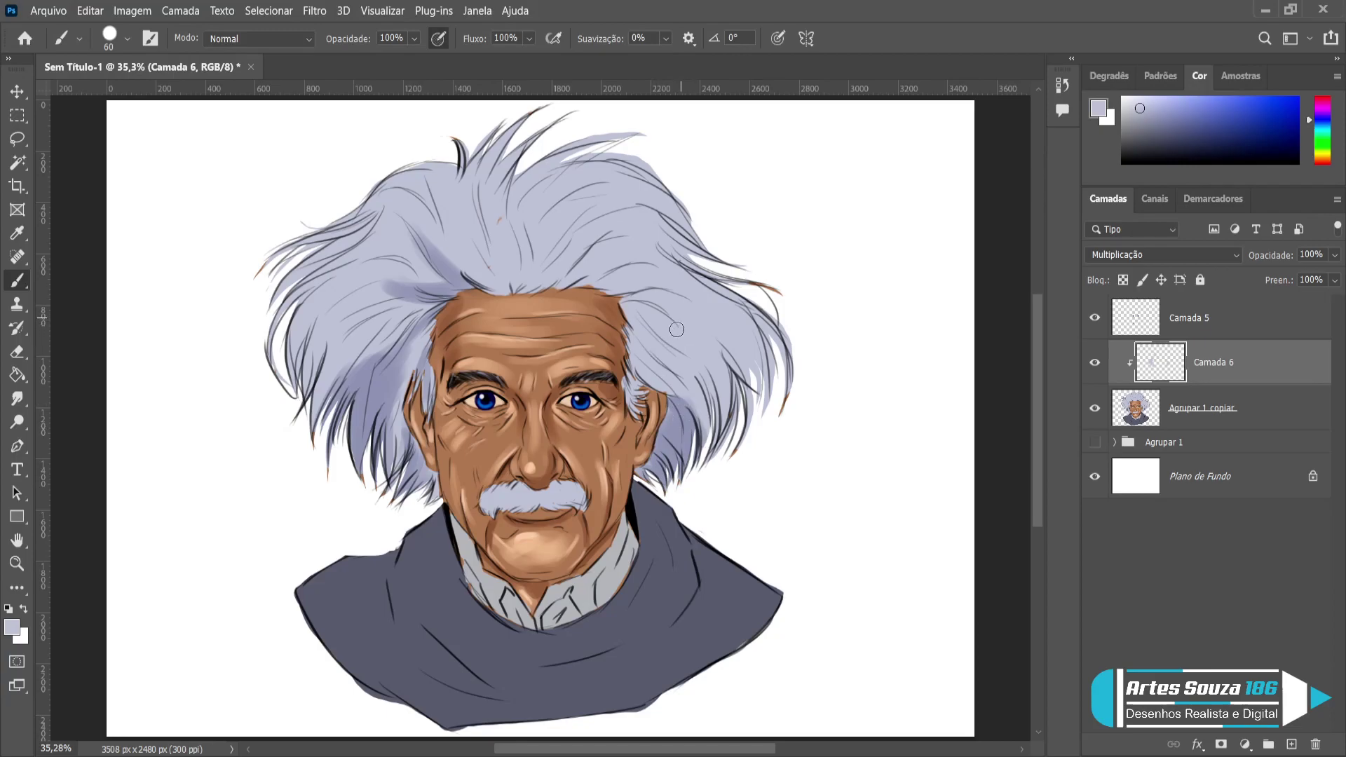
Shade the hair roots across the forehead and right temple, plus the outer strands on the crown, with brush sizes 50 and 35.
{"action": "key", "text": "bracketleft"}
{"action": "key", "text": "bracketleft"}
{"action": "mouse_move", "coordinate": [613, 296]}
{"action": "left_mouse_down"}
{"action": "mouse_move", "coordinate": [699, 314]}
{"action": "mouse_move", "coordinate": [648, 292]}
{"action": "mouse_move", "coordinate": [679, 318]}
{"action": "mouse_move", "coordinate": [627, 301]}
{"action": "mouse_move", "coordinate": [678, 346]}
{"action": "mouse_move", "coordinate": [626, 302]}
{"action": "mouse_move", "coordinate": [673, 357]}
{"action": "mouse_move", "coordinate": [628, 303]}
{"action": "mouse_move", "coordinate": [658, 355]}
{"action": "mouse_move", "coordinate": [652, 302]}
{"action": "left_mouse_up"}
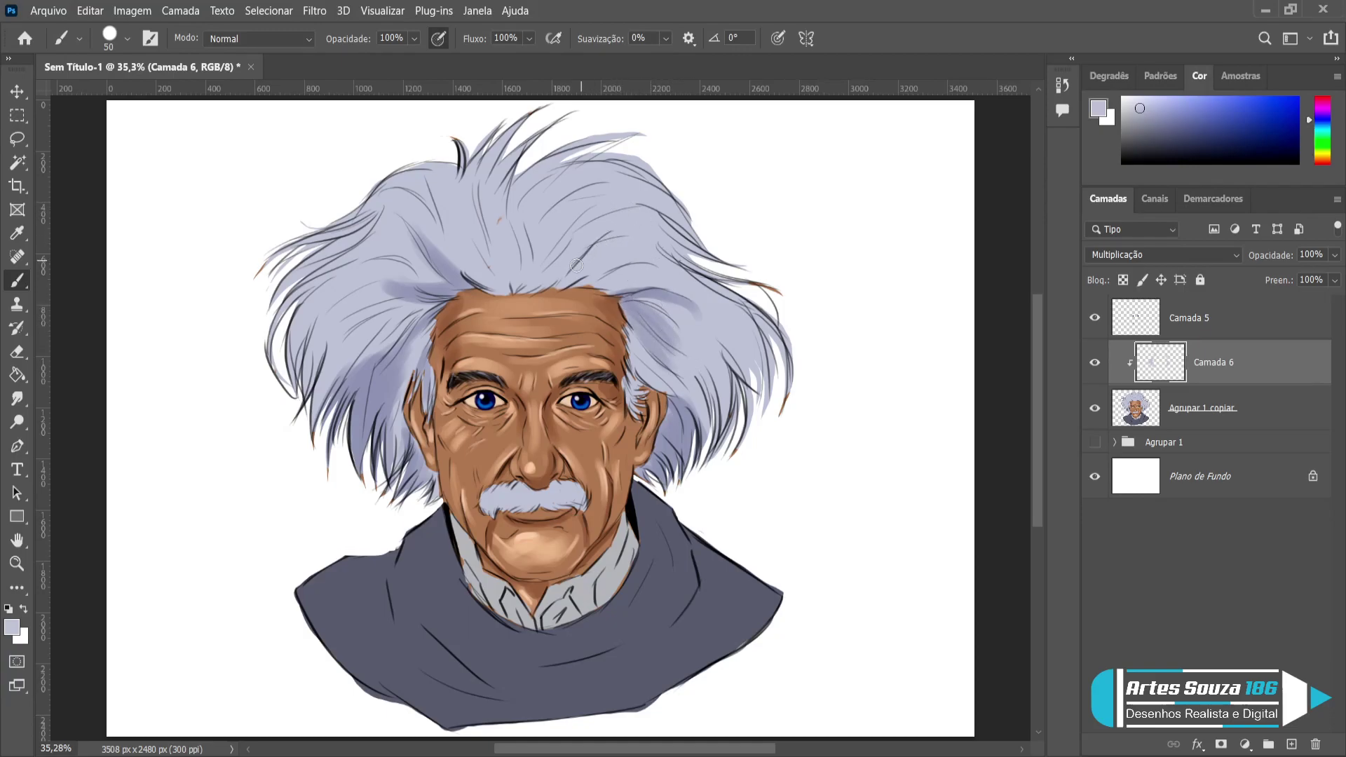
{"action": "mouse_move", "coordinate": [513, 289]}
{"action": "left_mouse_down"}
{"action": "mouse_move", "coordinate": [533, 254]}
{"action": "mouse_move", "coordinate": [523, 275]}
{"action": "mouse_move", "coordinate": [527, 223]}
{"action": "mouse_move", "coordinate": [536, 262]}
{"action": "mouse_move", "coordinate": [552, 249]}
{"action": "mouse_move", "coordinate": [532, 271]}
{"action": "mouse_move", "coordinate": [565, 225]}
{"action": "mouse_move", "coordinate": [536, 285]}
{"action": "mouse_move", "coordinate": [589, 245]}
{"action": "mouse_move", "coordinate": [567, 279]}
{"action": "mouse_move", "coordinate": [634, 242]}
{"action": "mouse_move", "coordinate": [585, 278]}
{"action": "mouse_move", "coordinate": [636, 273]}
{"action": "left_mouse_up"}
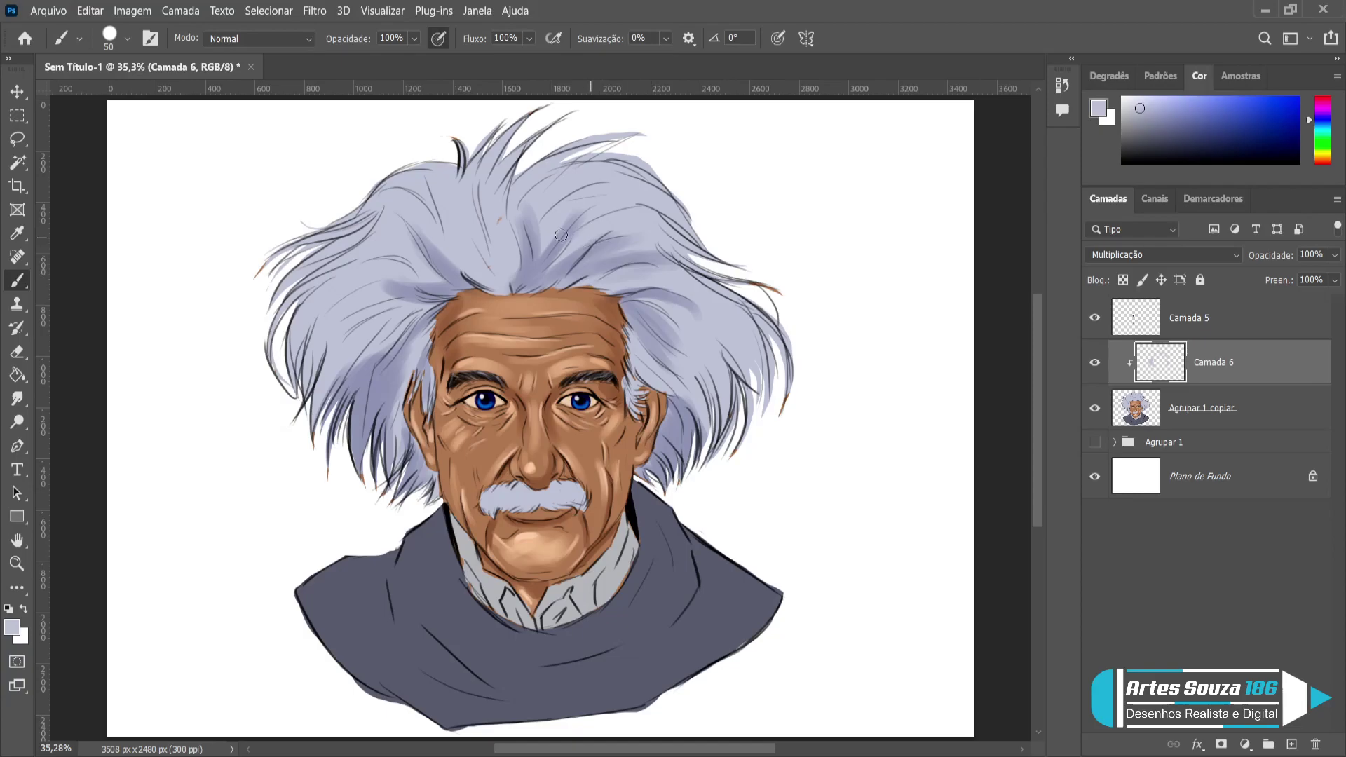
{"action": "mouse_move", "coordinate": [389, 195]}
{"action": "left_mouse_down"}
{"action": "mouse_move", "coordinate": [321, 257]}
{"action": "mouse_move", "coordinate": [311, 239]}
{"action": "left_mouse_up"}
{"action": "mouse_move", "coordinate": [607, 180]}
{"action": "left_mouse_down"}
{"action": "mouse_move", "coordinate": [536, 202]}
{"action": "mouse_move", "coordinate": [630, 169]}
{"action": "mouse_move", "coordinate": [530, 133]}
{"action": "mouse_move", "coordinate": [486, 223]}
{"action": "mouse_move", "coordinate": [515, 150]}
{"action": "mouse_move", "coordinate": [513, 203]}
{"action": "mouse_move", "coordinate": [496, 207]}
{"action": "mouse_move", "coordinate": [552, 189]}
{"action": "mouse_move", "coordinate": [526, 159]}
{"action": "left_mouse_up"}
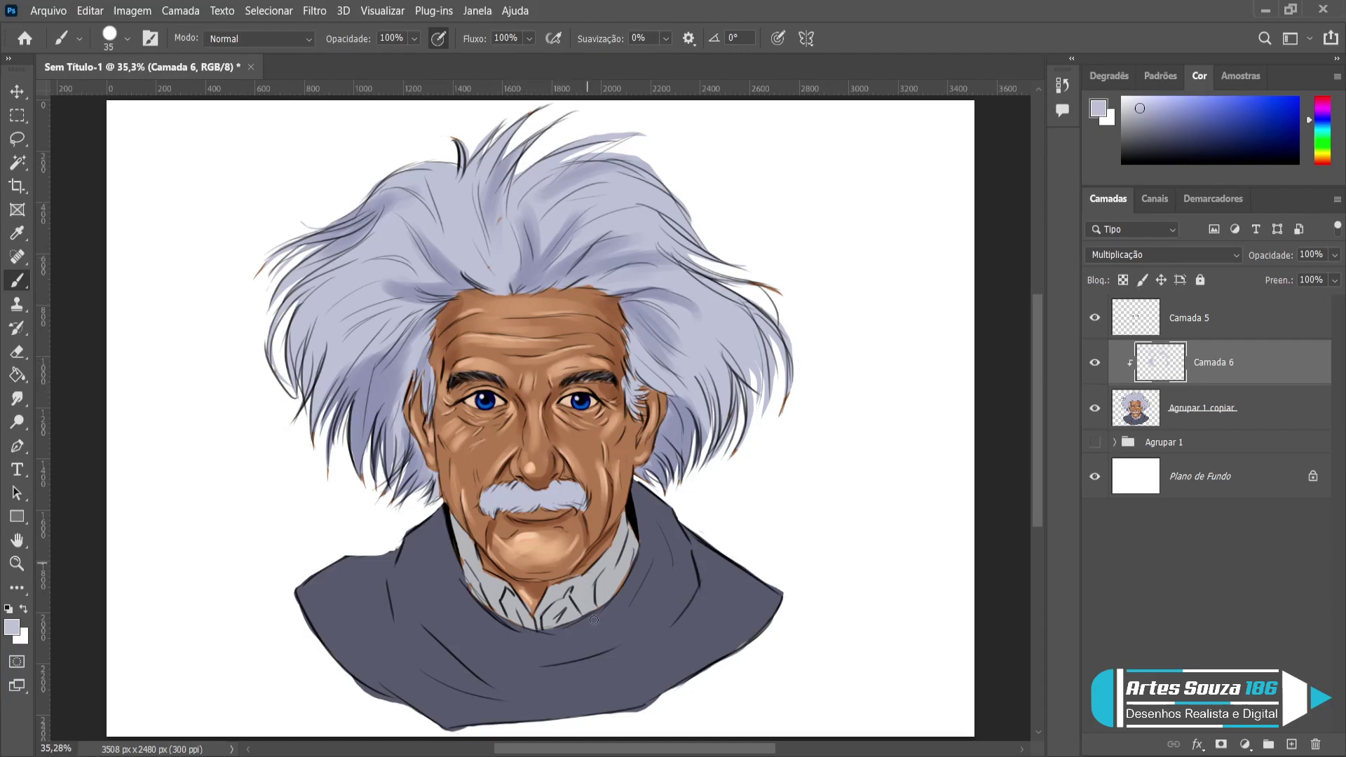
Sample the collar's light gray and paint shadows in the folds on both sides of the shirt collar with a size 30 brush.
{"action": "left_click", "coordinate": [592, 585], "text": "alt"}
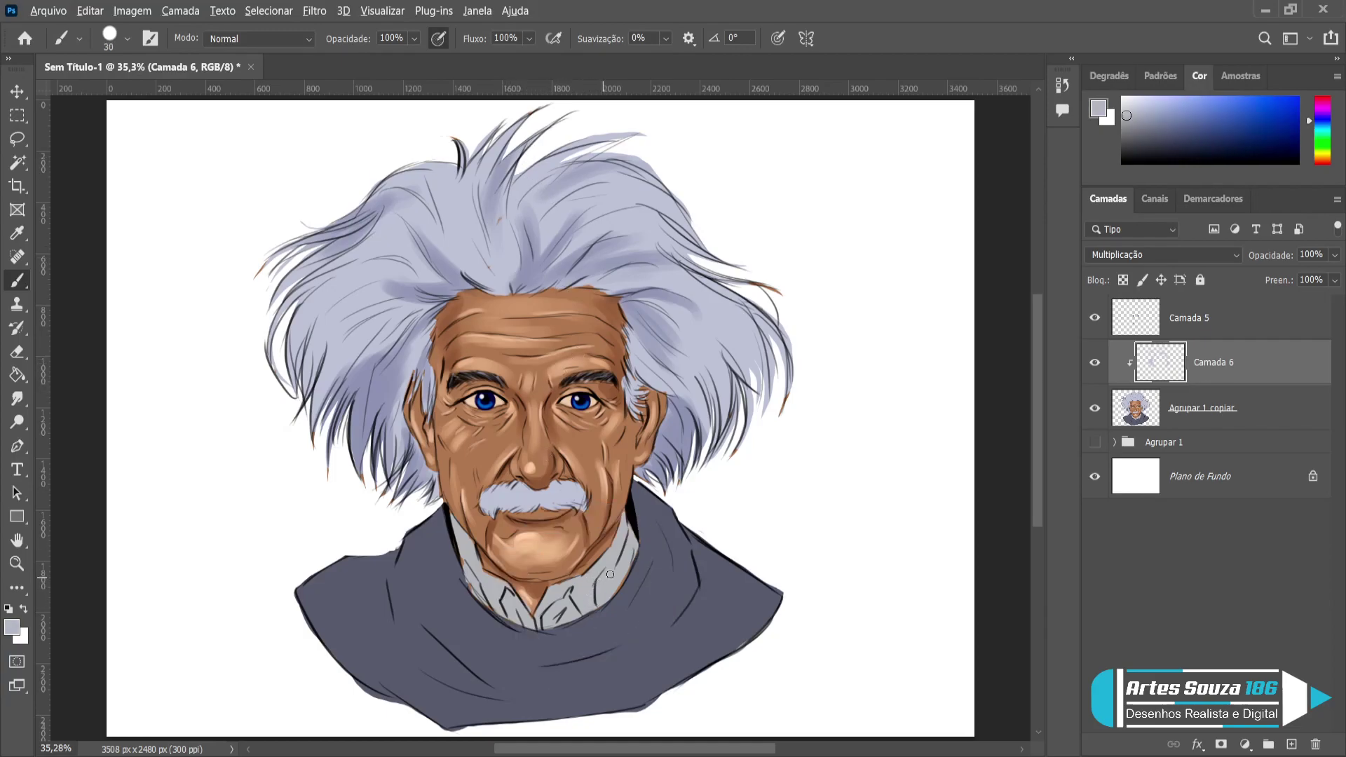
{"action": "mouse_move", "coordinate": [624, 525]}
{"action": "left_mouse_down"}
{"action": "mouse_move", "coordinate": [593, 596]}
{"action": "mouse_move", "coordinate": [546, 620]}
{"action": "left_mouse_up"}
{"action": "left_click_drag", "start_coordinate": [634, 543], "coordinate": [601, 601]}
{"action": "left_click_drag", "start_coordinate": [505, 603], "coordinate": [527, 624]}
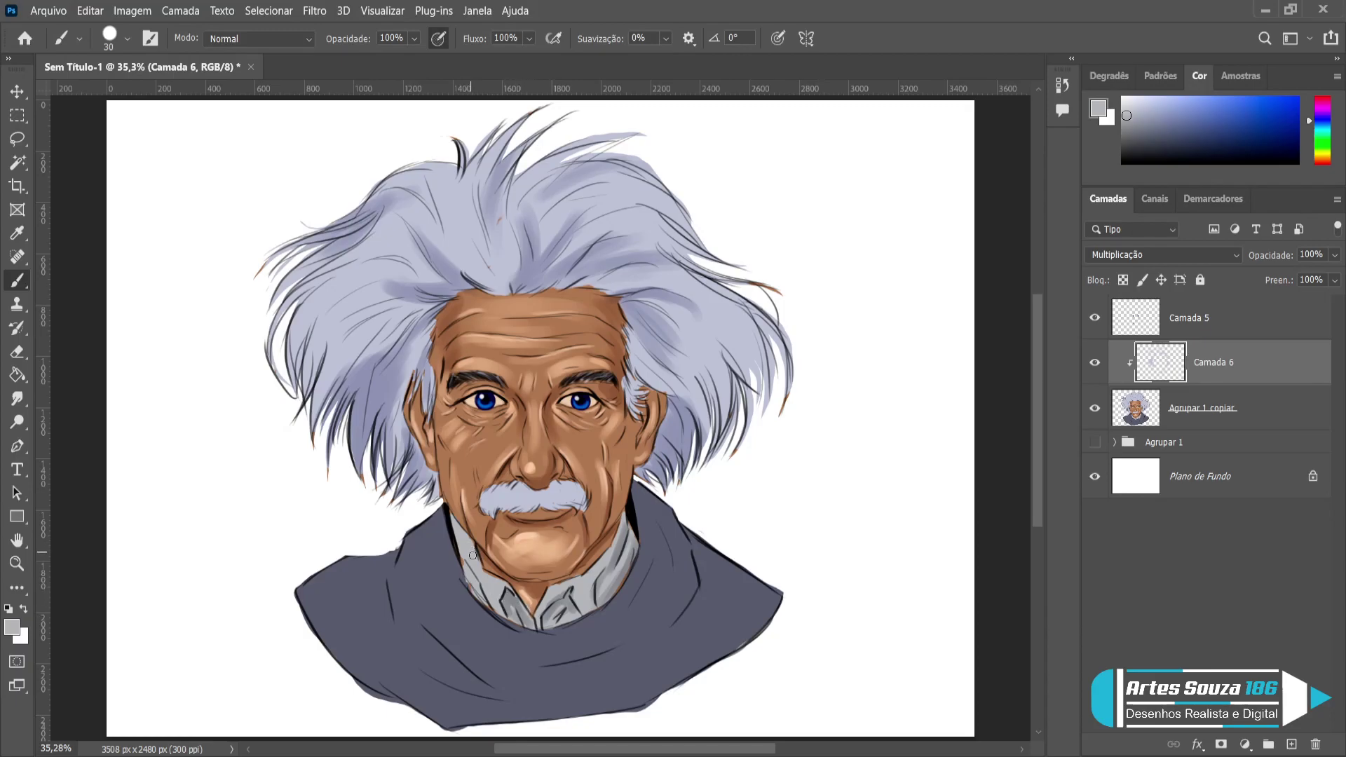
{"action": "left_click_drag", "start_coordinate": [466, 562], "coordinate": [490, 607]}
{"action": "left_click_drag", "start_coordinate": [463, 535], "coordinate": [459, 571]}
Sample the hair's lavender again and add shading to the upper hair, plus thin shadow strands at the sides with a size 7 brush.
{"action": "left_click", "coordinate": [475, 236], "text": "alt"}
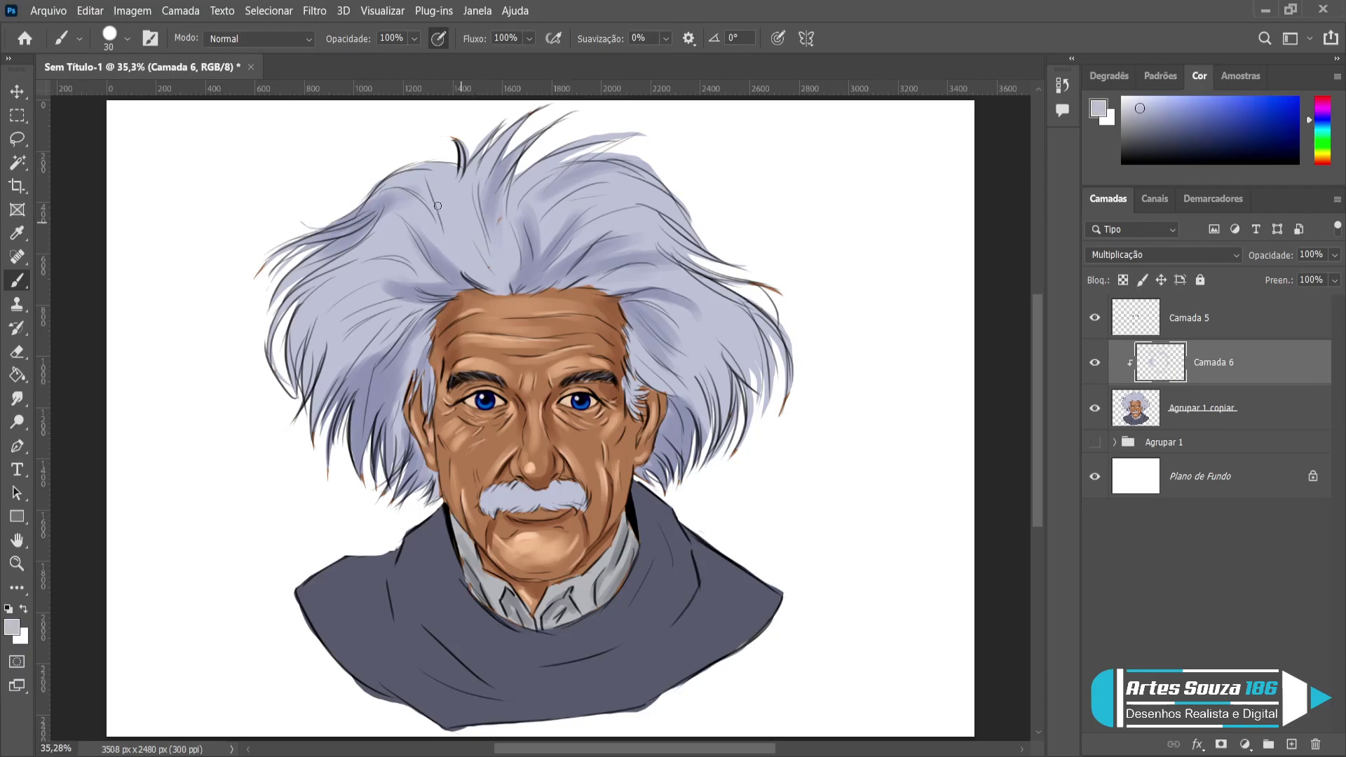
{"action": "left_click_drag", "start_coordinate": [412, 169], "coordinate": [437, 170]}
{"action": "key", "text": "bracketleft"}
{"action": "key", "text": "bracketleft"}
{"action": "key", "text": "bracketleft"}
{"action": "key", "text": "bracketleft"}
{"action": "key", "text": "bracketleft"}
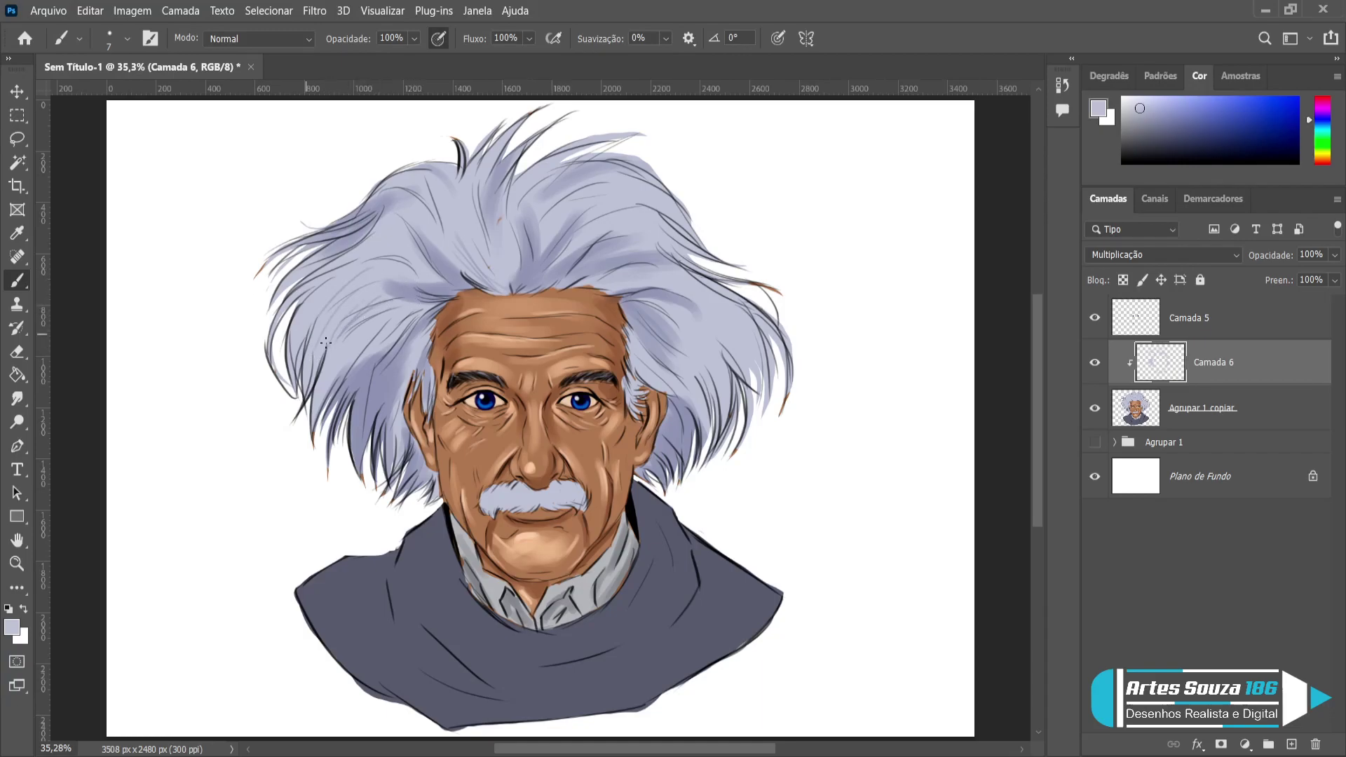
{"action": "mouse_move", "coordinate": [673, 315]}
{"action": "left_mouse_down"}
{"action": "mouse_move", "coordinate": [716, 346]}
{"action": "mouse_move", "coordinate": [727, 379]}
{"action": "left_mouse_up"}
Sample the coat's slate color and paint shadows along the right shoulder and the front folds with a size 100 brush.
{"action": "left_click", "coordinate": [666, 589], "text": "alt"}
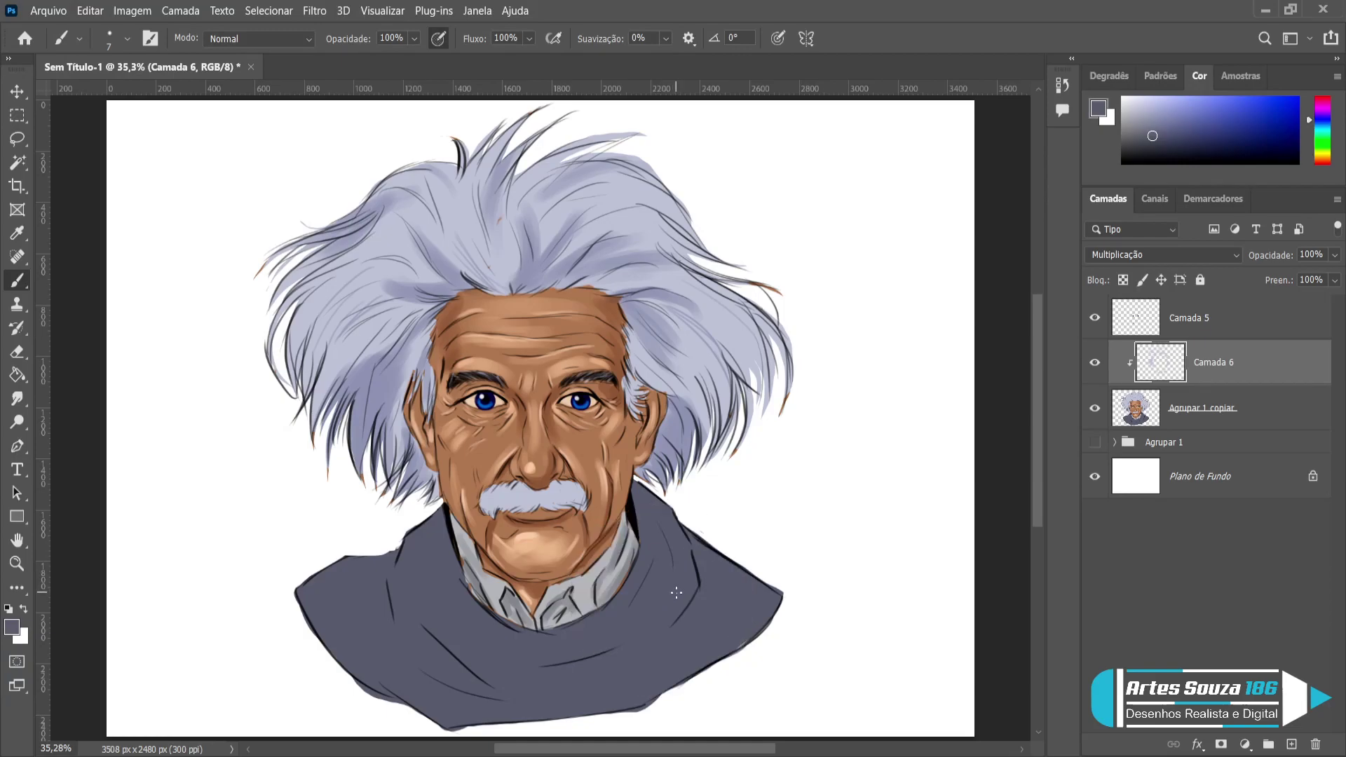
{"action": "key", "text": "bracketright"}
{"action": "key", "text": "bracketright"}
{"action": "key", "text": "bracketright"}
{"action": "key", "text": "bracketright"}
{"action": "key", "text": "bracketright"}
{"action": "key", "text": "bracketright"}
{"action": "key", "text": "bracketright"}
{"action": "key", "text": "bracketright"}
{"action": "key", "text": "bracketright"}
{"action": "key", "text": "bracketright"}
{"action": "key", "text": "bracketright"}
{"action": "key", "text": "bracketright"}
{"action": "key", "text": "bracketright"}
{"action": "key", "text": "bracketright"}
{"action": "key", "text": "bracketright"}
{"action": "left_click_drag", "start_coordinate": [646, 486], "coordinate": [701, 550]}
{"action": "mouse_move", "coordinate": [650, 490]}
{"action": "left_mouse_down"}
{"action": "mouse_move", "coordinate": [704, 549]}
{"action": "mouse_move", "coordinate": [727, 558]}
{"action": "mouse_move", "coordinate": [715, 535]}
{"action": "mouse_move", "coordinate": [701, 538]}
{"action": "mouse_move", "coordinate": [753, 561]}
{"action": "mouse_move", "coordinate": [781, 595]}
{"action": "mouse_move", "coordinate": [760, 568]}
{"action": "mouse_move", "coordinate": [701, 582]}
{"action": "mouse_move", "coordinate": [709, 560]}
{"action": "mouse_move", "coordinate": [694, 552]}
{"action": "mouse_move", "coordinate": [704, 595]}
{"action": "mouse_move", "coordinate": [685, 530]}
{"action": "mouse_move", "coordinate": [696, 591]}
{"action": "mouse_move", "coordinate": [649, 642]}
{"action": "mouse_move", "coordinate": [701, 586]}
{"action": "mouse_move", "coordinate": [658, 610]}
{"action": "left_mouse_up"}
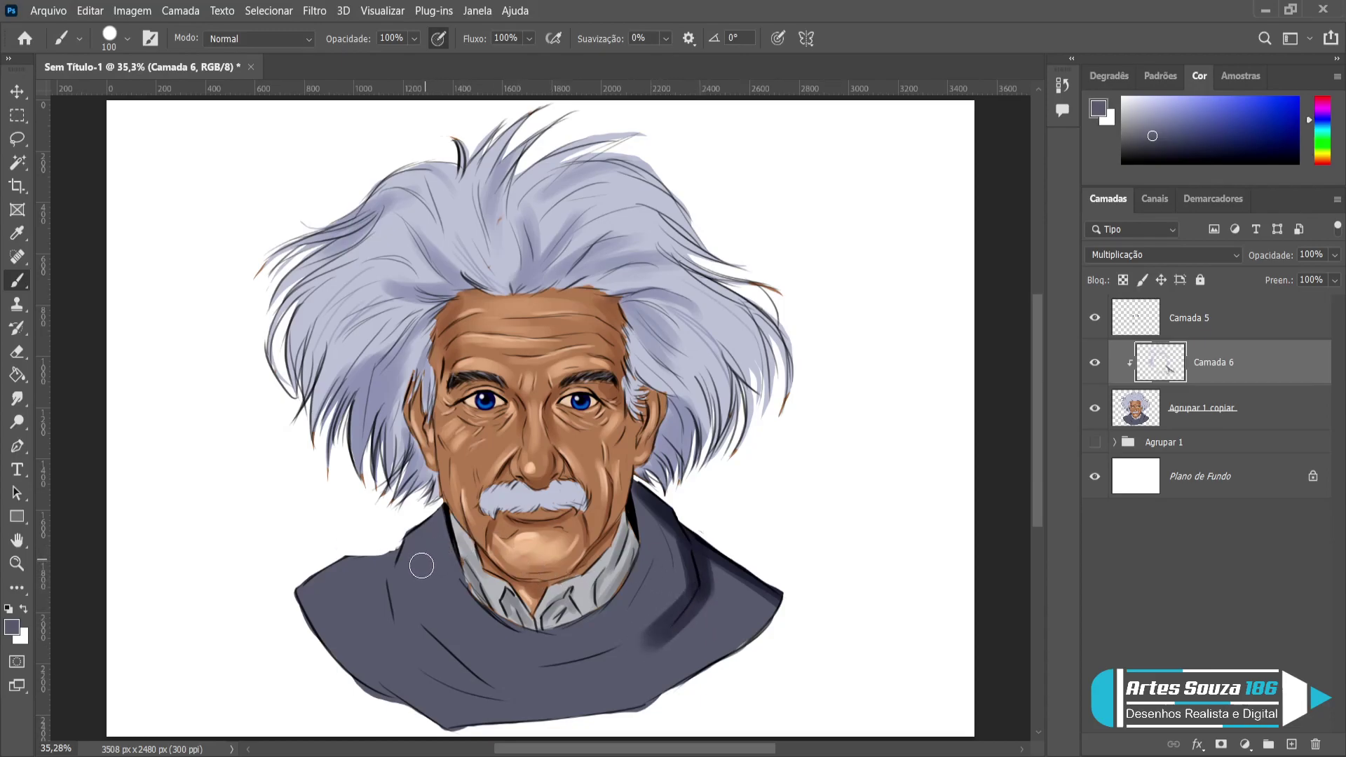
{"action": "mouse_move", "coordinate": [413, 587]}
{"action": "left_mouse_down"}
{"action": "mouse_move", "coordinate": [427, 656]}
{"action": "mouse_move", "coordinate": [429, 639]}
{"action": "mouse_move", "coordinate": [413, 640]}
{"action": "mouse_move", "coordinate": [449, 665]}
{"action": "mouse_move", "coordinate": [411, 632]}
{"action": "mouse_move", "coordinate": [474, 666]}
{"action": "mouse_move", "coordinate": [439, 655]}
{"action": "mouse_move", "coordinate": [564, 684]}
{"action": "mouse_move", "coordinate": [598, 672]}
{"action": "mouse_move", "coordinate": [557, 671]}
{"action": "mouse_move", "coordinate": [608, 661]}
{"action": "mouse_move", "coordinate": [555, 675]}
{"action": "mouse_move", "coordinate": [604, 655]}
{"action": "mouse_move", "coordinate": [576, 678]}
{"action": "mouse_move", "coordinate": [556, 662]}
{"action": "left_mouse_up"}
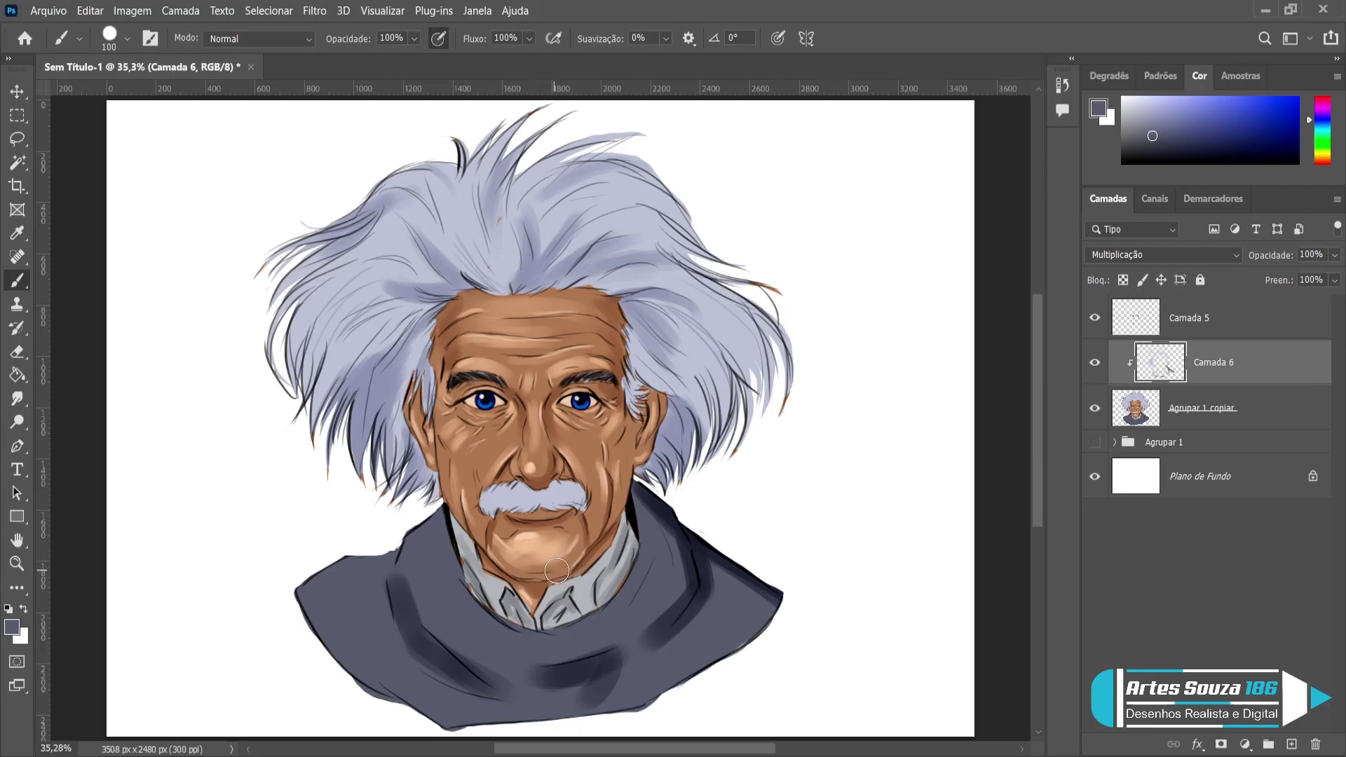
Paint slate shadows along the coat's left shoulder and the nearby fold with a size 60 brush.
{"action": "key", "text": "bracketleft"}
{"action": "key", "text": "bracketleft"}
{"action": "key", "text": "bracketleft"}
{"action": "key", "text": "bracketleft"}
{"action": "mouse_move", "coordinate": [314, 592]}
{"action": "left_mouse_down"}
{"action": "mouse_move", "coordinate": [363, 669]}
{"action": "mouse_move", "coordinate": [321, 593]}
{"action": "mouse_move", "coordinate": [410, 694]}
{"action": "left_mouse_up"}
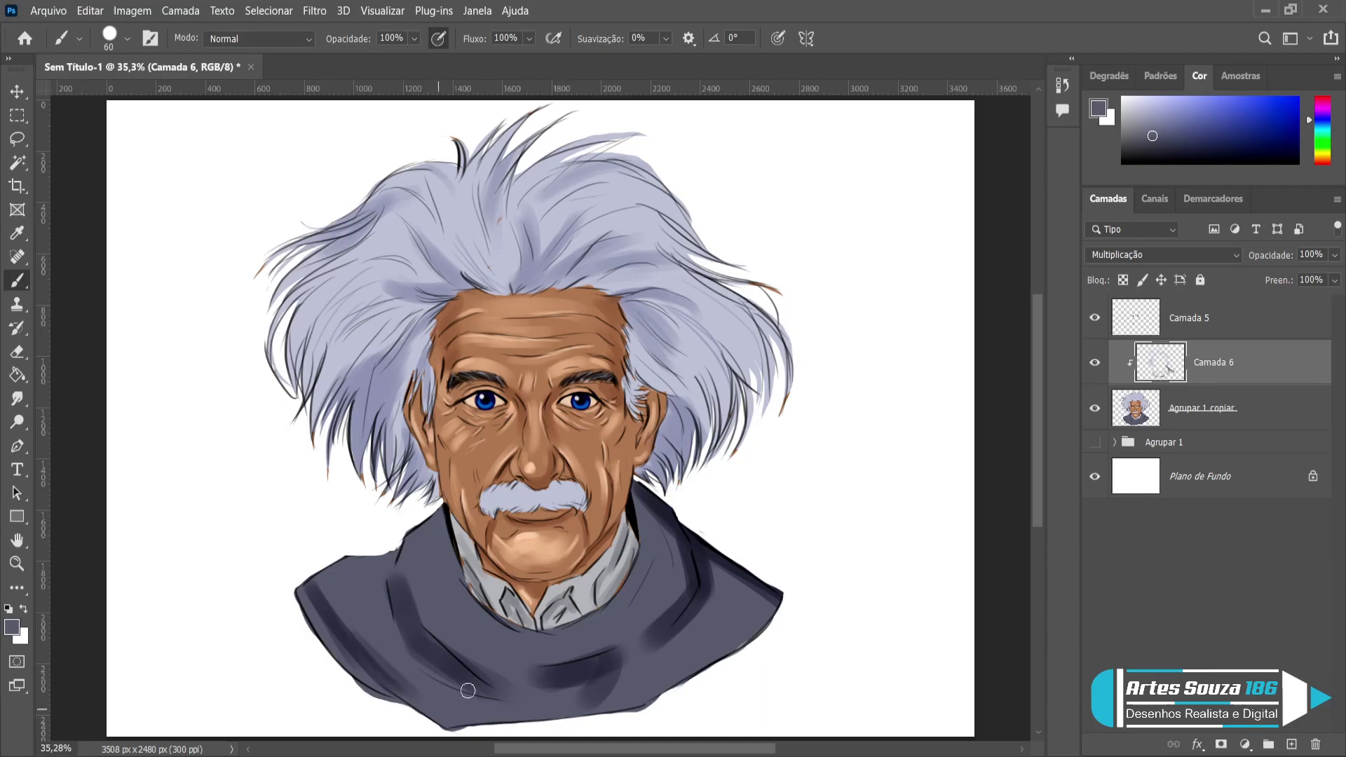
{"action": "mouse_move", "coordinate": [358, 571]}
{"action": "left_mouse_down"}
{"action": "mouse_move", "coordinate": [383, 620]}
{"action": "mouse_move", "coordinate": [349, 616]}
{"action": "mouse_move", "coordinate": [330, 570]}
{"action": "left_mouse_up"}
Erase thin light streaks through the coat's front folds and right shoulder shadows with a size 40 eraser.
{"action": "key", "text": "e"}
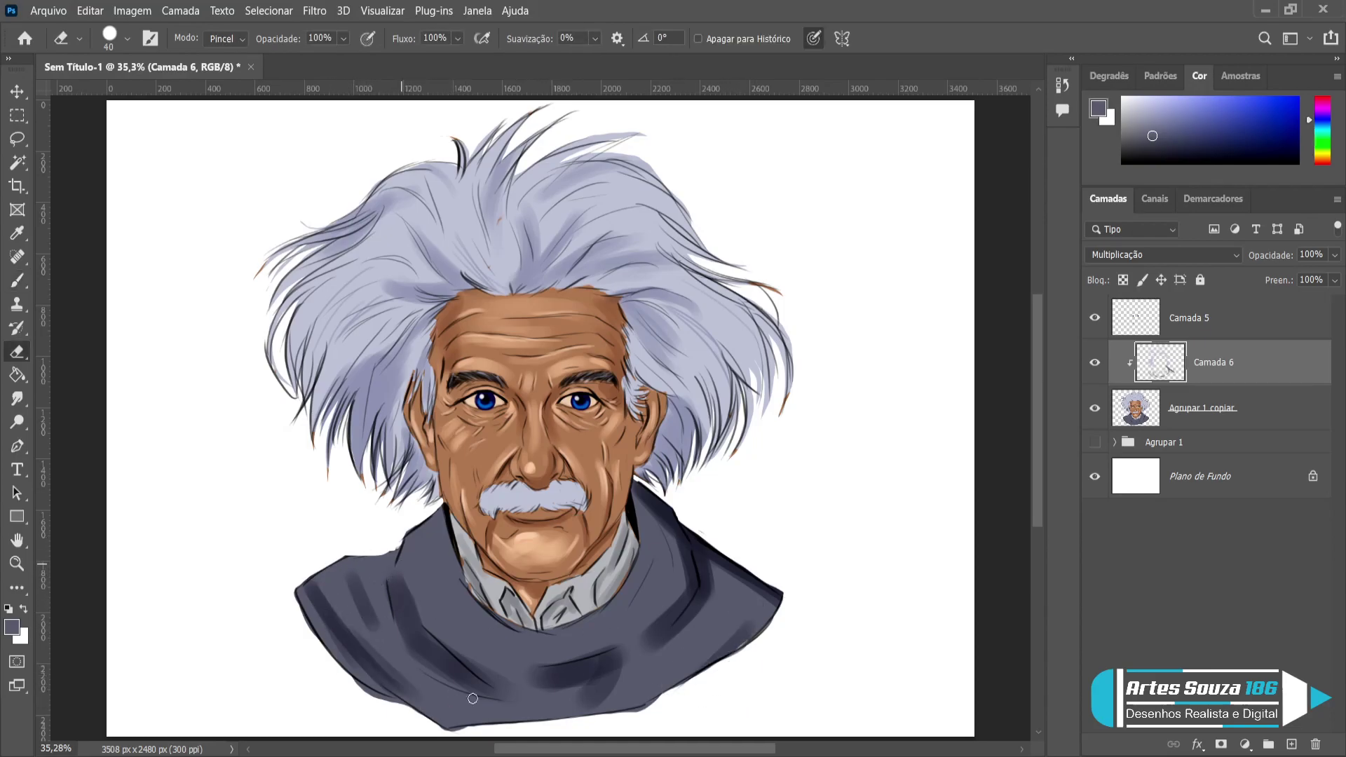
{"action": "mouse_move", "coordinate": [542, 670]}
{"action": "left_mouse_down"}
{"action": "mouse_move", "coordinate": [642, 633]}
{"action": "mouse_move", "coordinate": [607, 678]}
{"action": "mouse_move", "coordinate": [683, 582]}
{"action": "mouse_move", "coordinate": [682, 617]}
{"action": "mouse_move", "coordinate": [586, 703]}
{"action": "left_mouse_up"}
{"action": "left_click_drag", "start_coordinate": [634, 634], "coordinate": [583, 652]}
{"action": "left_click_drag", "start_coordinate": [752, 620], "coordinate": [699, 668]}
{"action": "left_click_drag", "start_coordinate": [711, 561], "coordinate": [707, 635]}
{"action": "mouse_move", "coordinate": [636, 673]}
{"action": "left_mouse_down"}
{"action": "mouse_move", "coordinate": [697, 593]}
{"action": "mouse_move", "coordinate": [662, 532]}
{"action": "mouse_move", "coordinate": [673, 547]}
{"action": "left_mouse_up"}
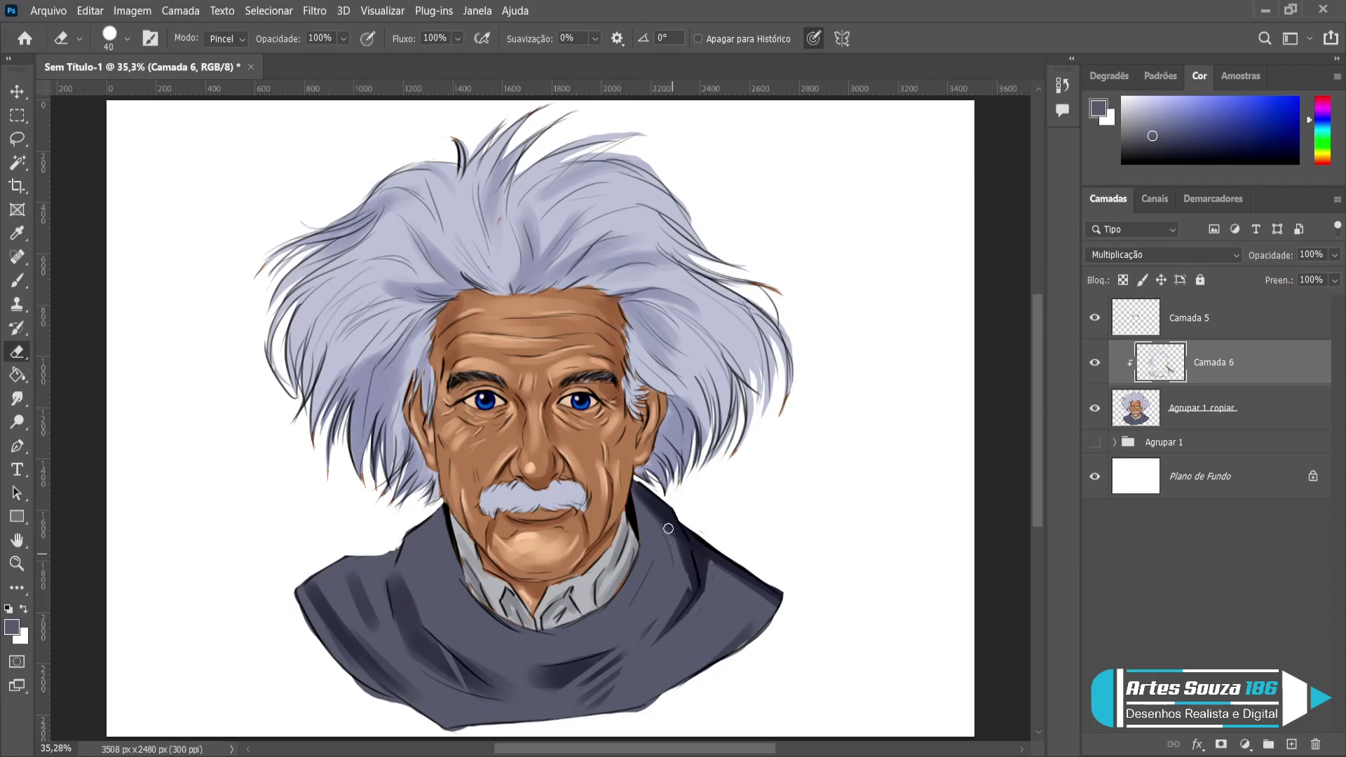
{"action": "mouse_move", "coordinate": [445, 631]}
{"action": "left_mouse_down"}
{"action": "mouse_move", "coordinate": [401, 554]}
{"action": "mouse_move", "coordinate": [429, 637]}
{"action": "left_mouse_up"}
Add a new layer above the shadow layer, clip it, and pick a paler tint of the hair's lavender for the brush.
{"action": "left_click", "coordinate": [1291, 744]}
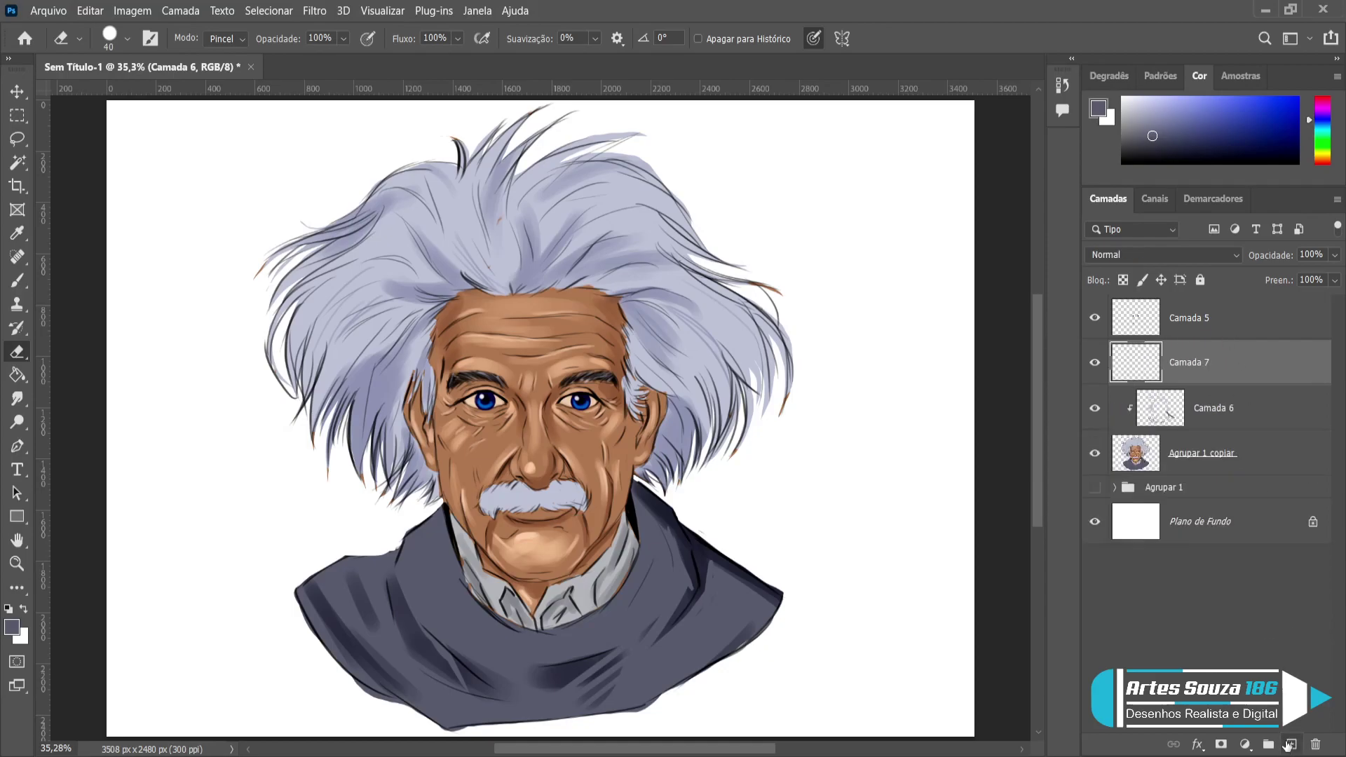
{"action": "left_click", "coordinate": [1241, 385], "text": "alt"}
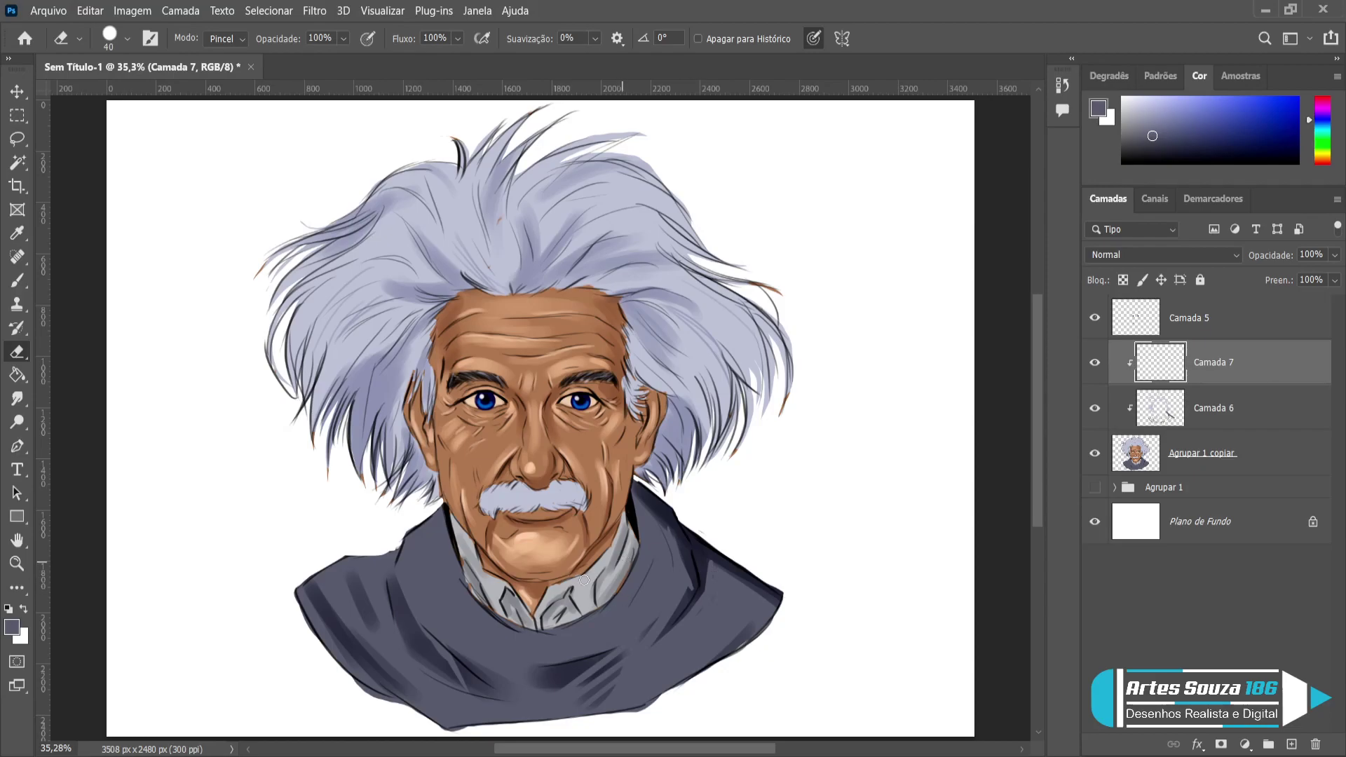
{"action": "key", "text": "alt"}
{"action": "key", "text": "b"}
{"action": "left_click", "coordinate": [472, 232], "text": "alt"}
{"action": "key", "text": "i"}
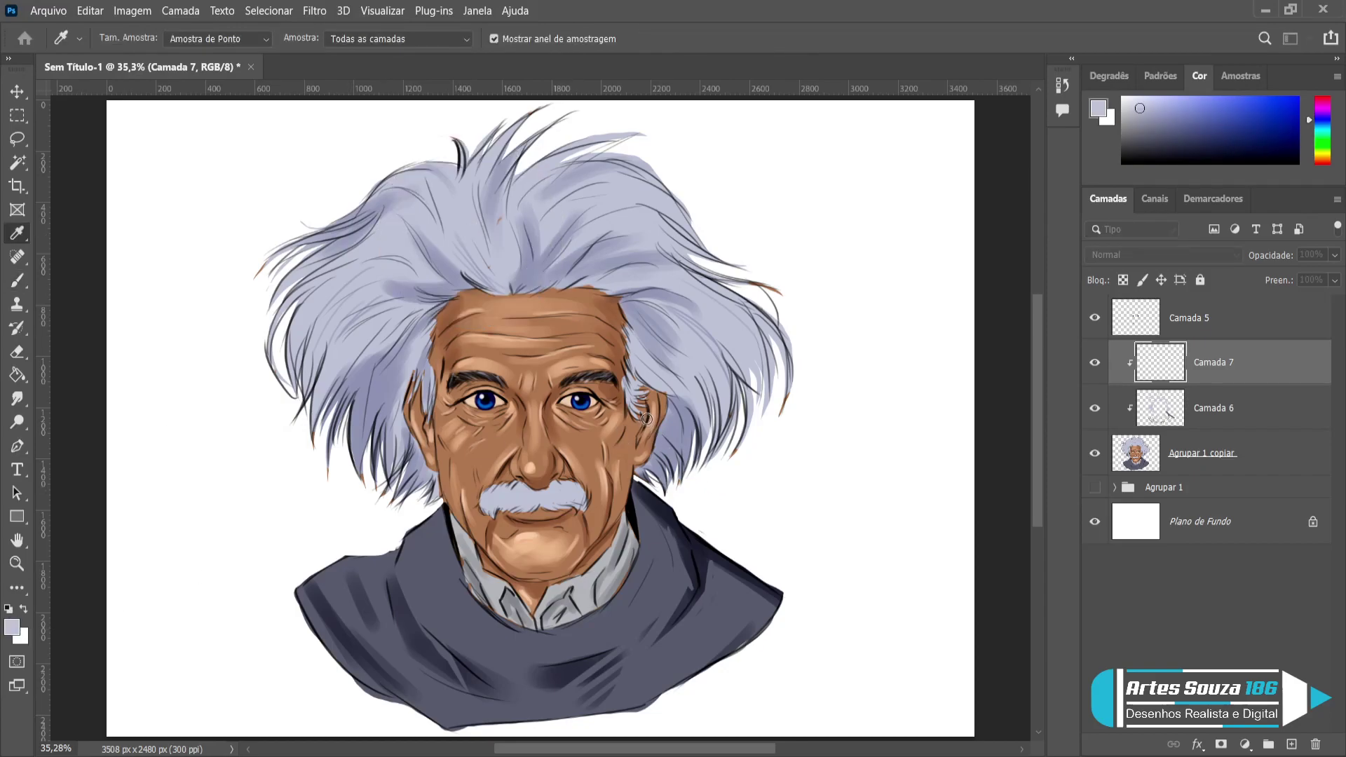
{"action": "key", "text": "b"}
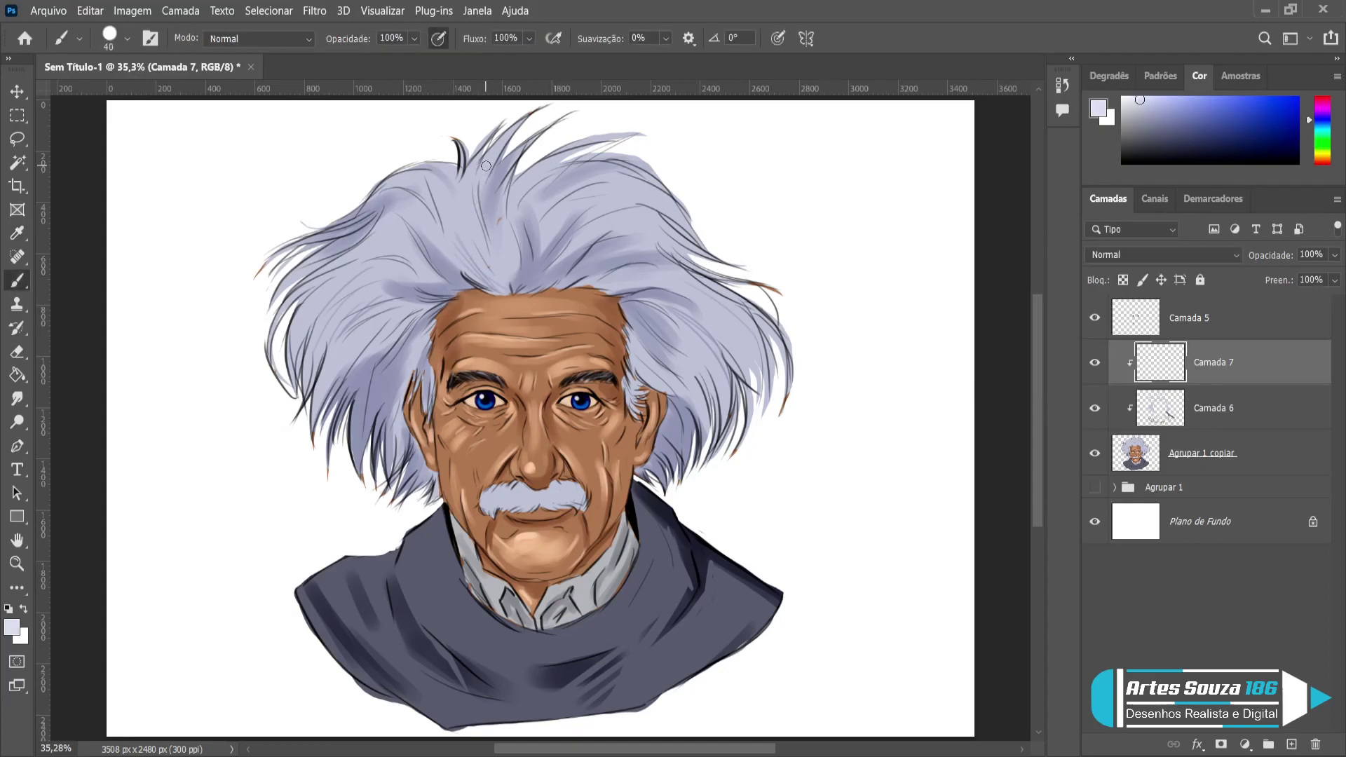
Release the new layer's clipping and paint pale highlight strands on the central tuft of the crown with a size 8 brush.
{"action": "key", "text": "bracketleft"}
{"action": "key", "text": "bracketleft"}
{"action": "key", "text": "bracketleft"}
{"action": "key", "text": "bracketleft"}
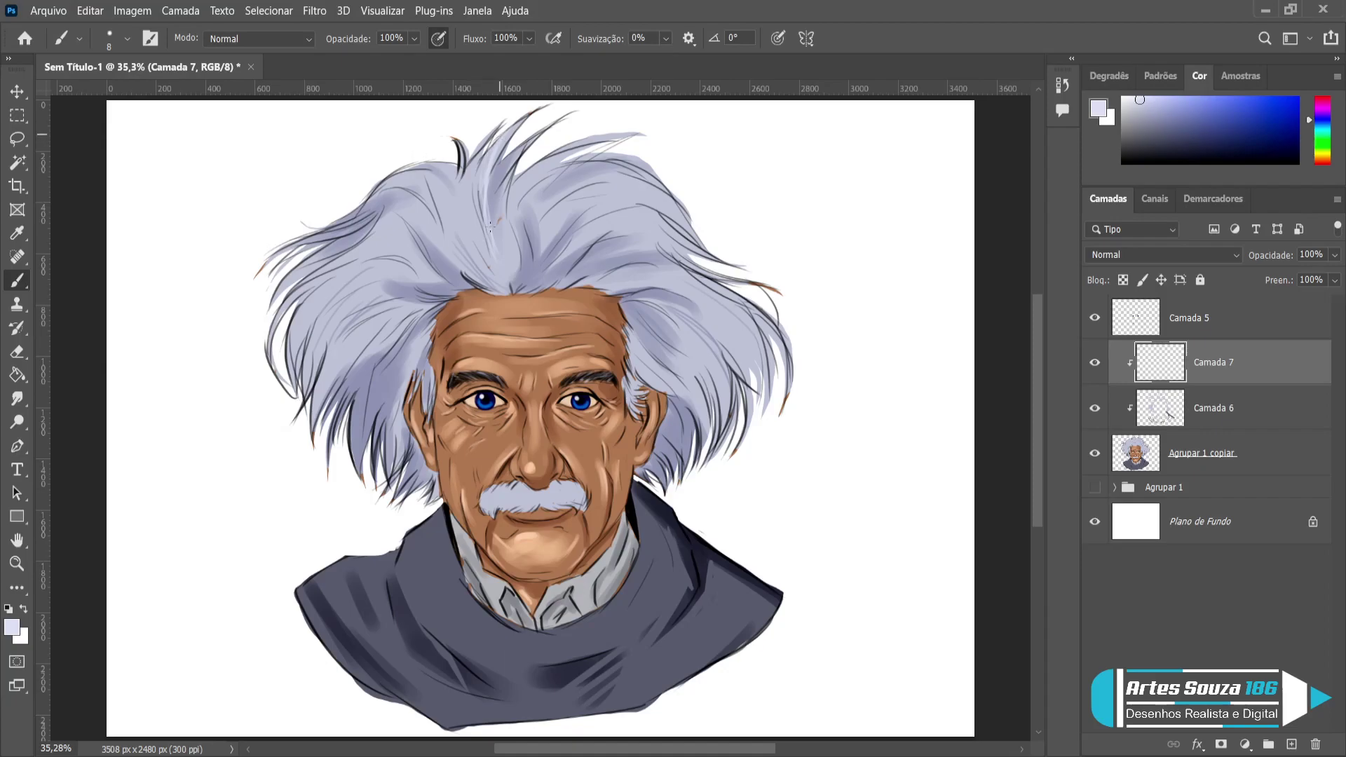
{"action": "mouse_move", "coordinate": [482, 154]}
{"action": "left_mouse_down"}
{"action": "mouse_move", "coordinate": [482, 245]}
{"action": "mouse_move", "coordinate": [496, 266]}
{"action": "left_mouse_up"}
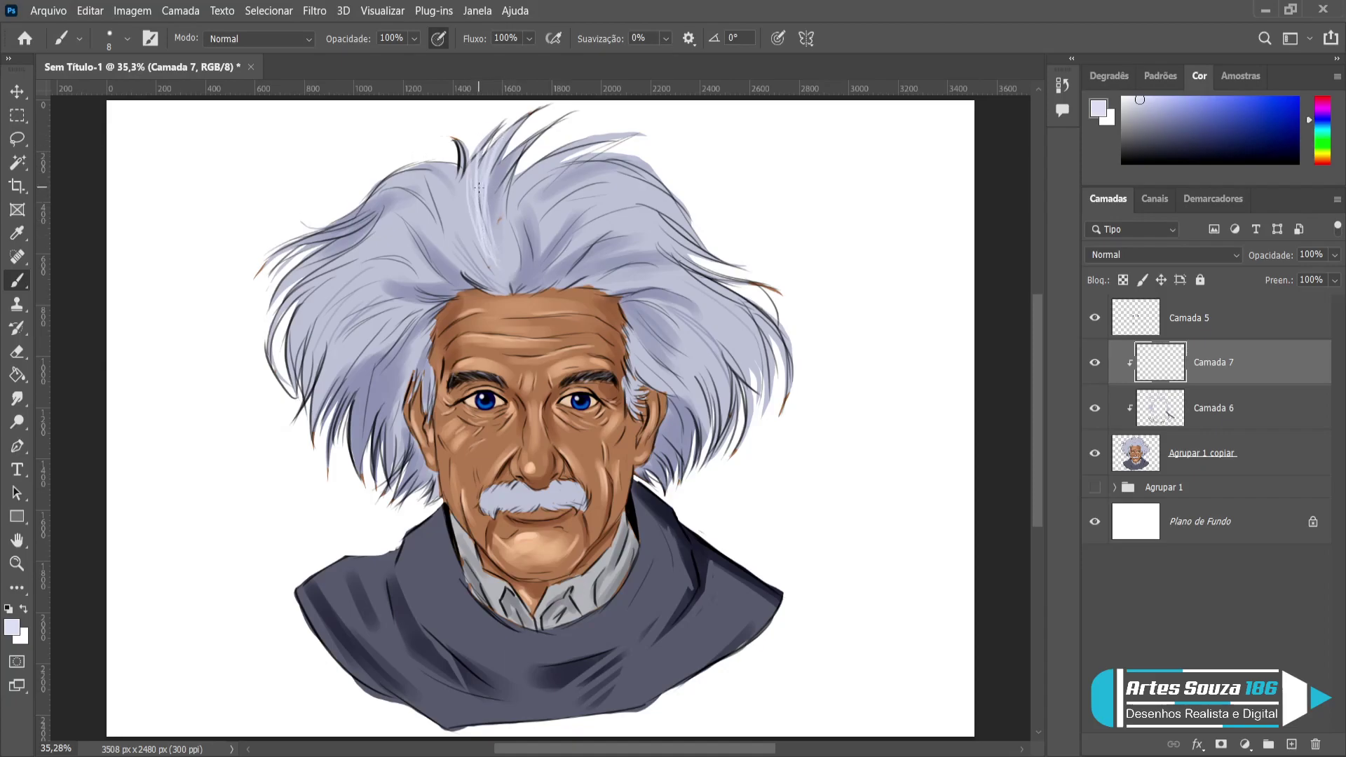
{"action": "left_click", "coordinate": [1289, 384], "text": "alt"}
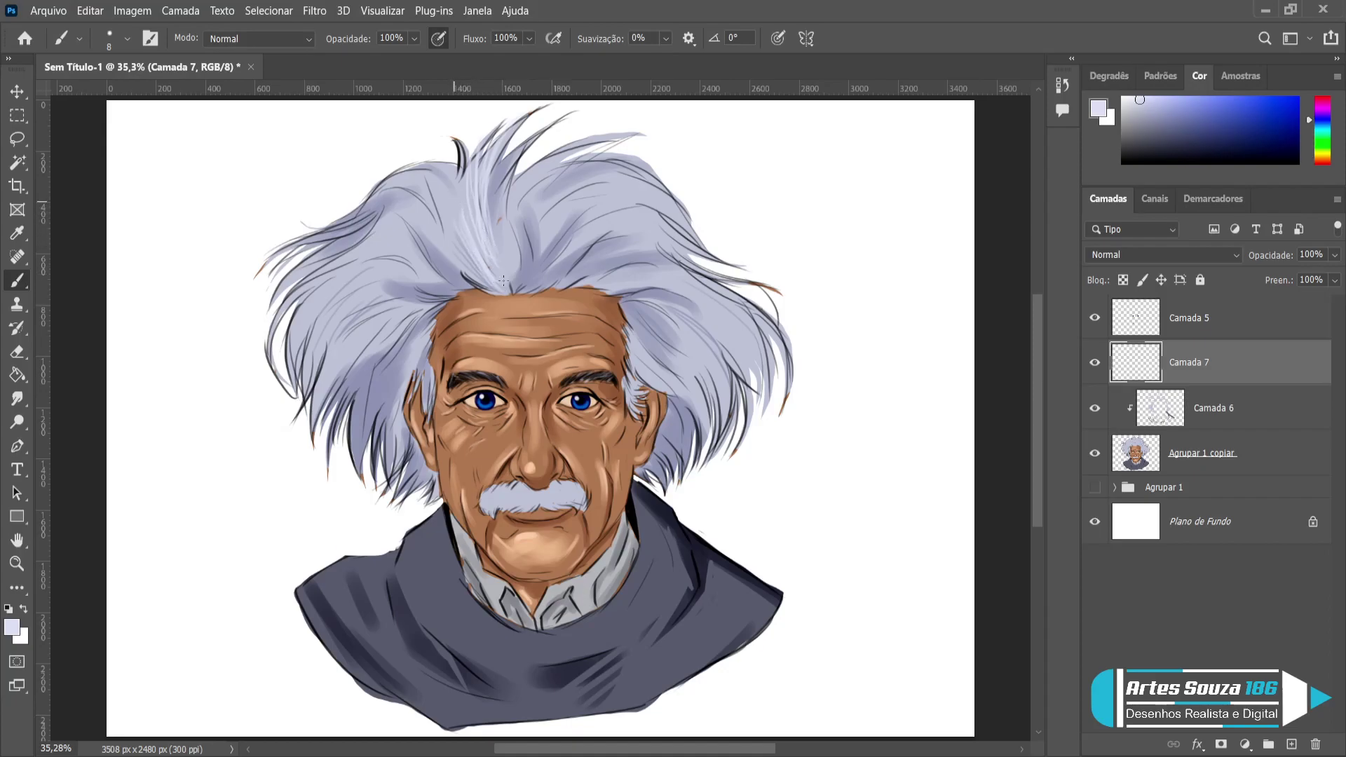
{"action": "left_click_drag", "start_coordinate": [503, 197], "coordinate": [508, 281]}
{"action": "left_click_drag", "start_coordinate": [515, 171], "coordinate": [499, 221]}
{"action": "left_click_drag", "start_coordinate": [508, 176], "coordinate": [553, 116]}
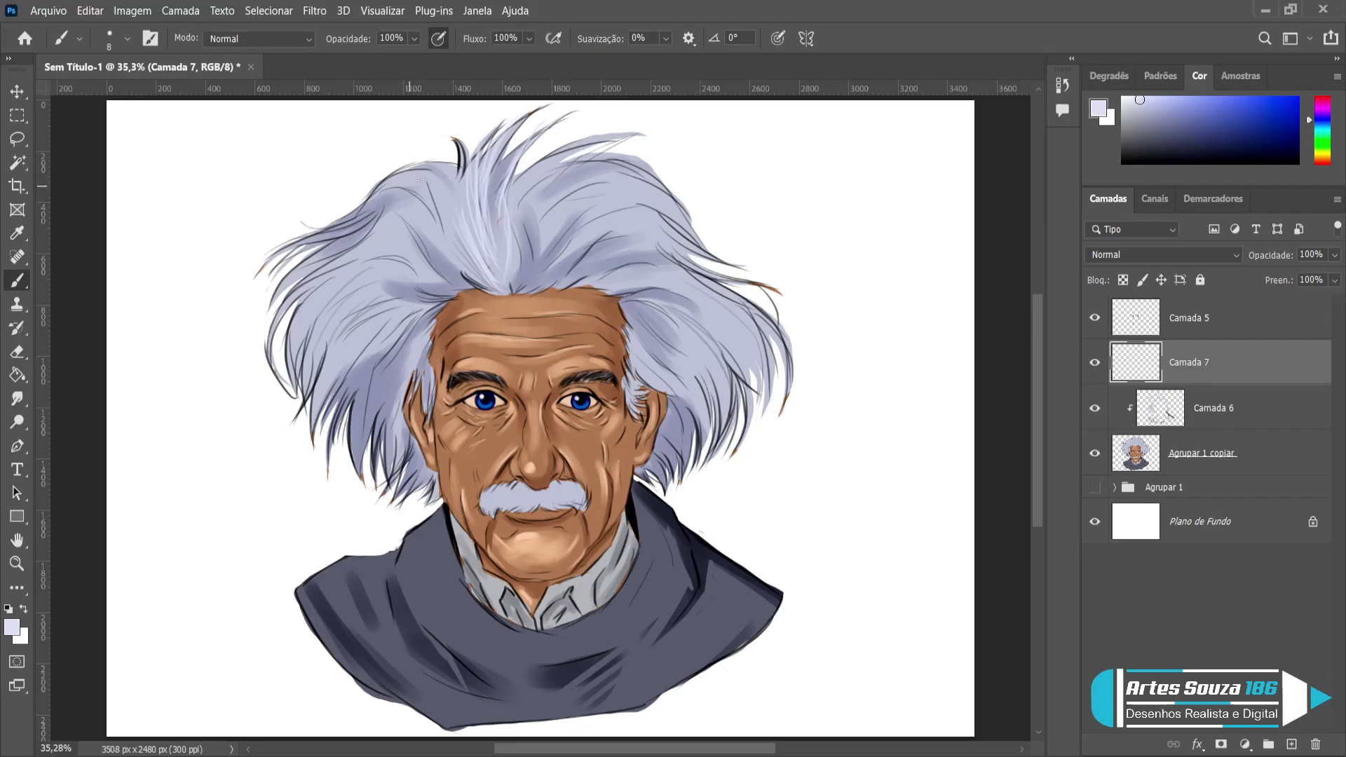
Paint pale highlight strands across the upper left hair, from the crown tuft out to the left side, with the size 8 brush.
{"action": "mouse_move", "coordinate": [426, 183]}
{"action": "left_mouse_down"}
{"action": "mouse_move", "coordinate": [396, 181]}
{"action": "mouse_move", "coordinate": [430, 194]}
{"action": "mouse_move", "coordinate": [378, 185]}
{"action": "mouse_move", "coordinate": [450, 205]}
{"action": "mouse_move", "coordinate": [429, 162]}
{"action": "mouse_move", "coordinate": [458, 188]}
{"action": "left_mouse_up"}
{"action": "left_click_drag", "start_coordinate": [456, 132], "coordinate": [456, 171]}
{"action": "mouse_move", "coordinate": [372, 211]}
{"action": "left_mouse_down"}
{"action": "mouse_move", "coordinate": [406, 204]}
{"action": "mouse_move", "coordinate": [450, 238]}
{"action": "left_mouse_up"}
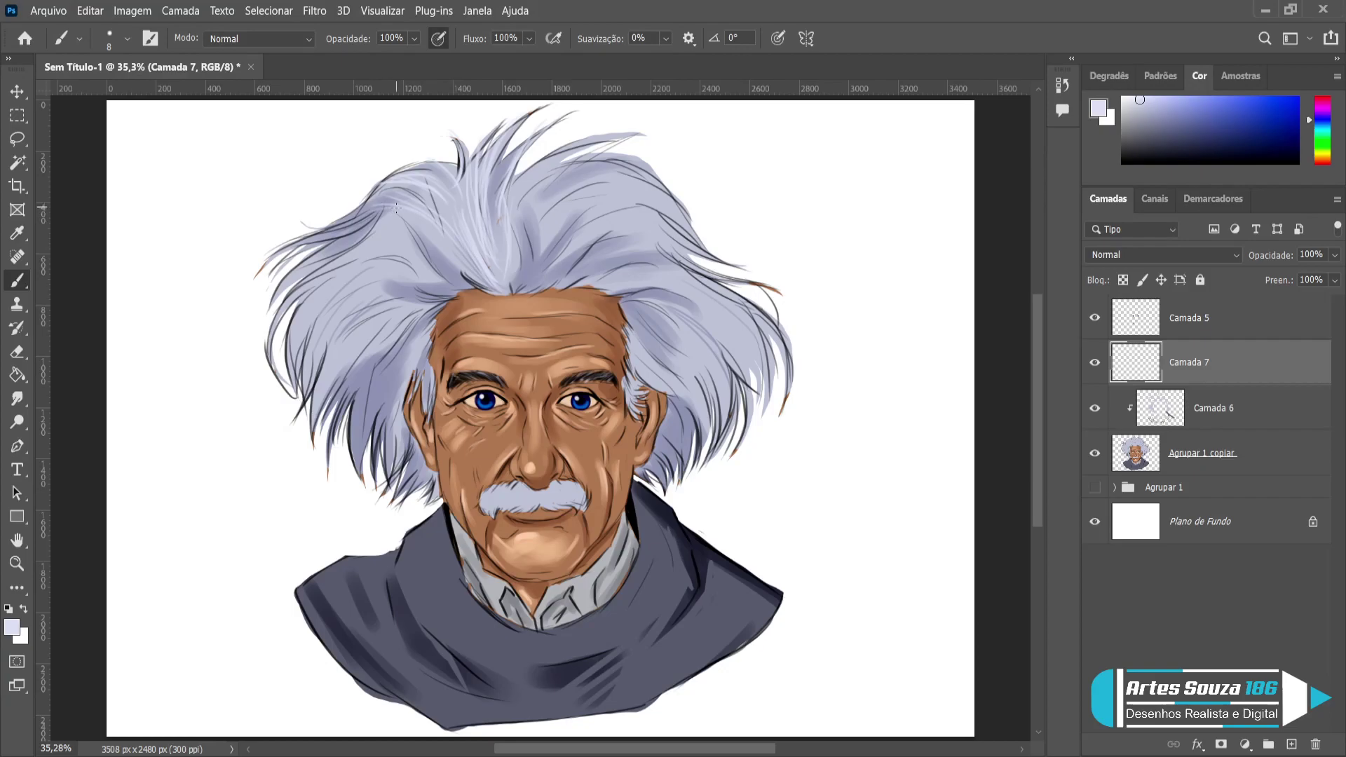
{"action": "mouse_move", "coordinate": [332, 238]}
{"action": "left_mouse_down"}
{"action": "mouse_move", "coordinate": [388, 227]}
{"action": "mouse_move", "coordinate": [321, 235]}
{"action": "mouse_move", "coordinate": [435, 232]}
{"action": "left_mouse_up"}
{"action": "left_click_drag", "start_coordinate": [313, 245], "coordinate": [366, 228]}
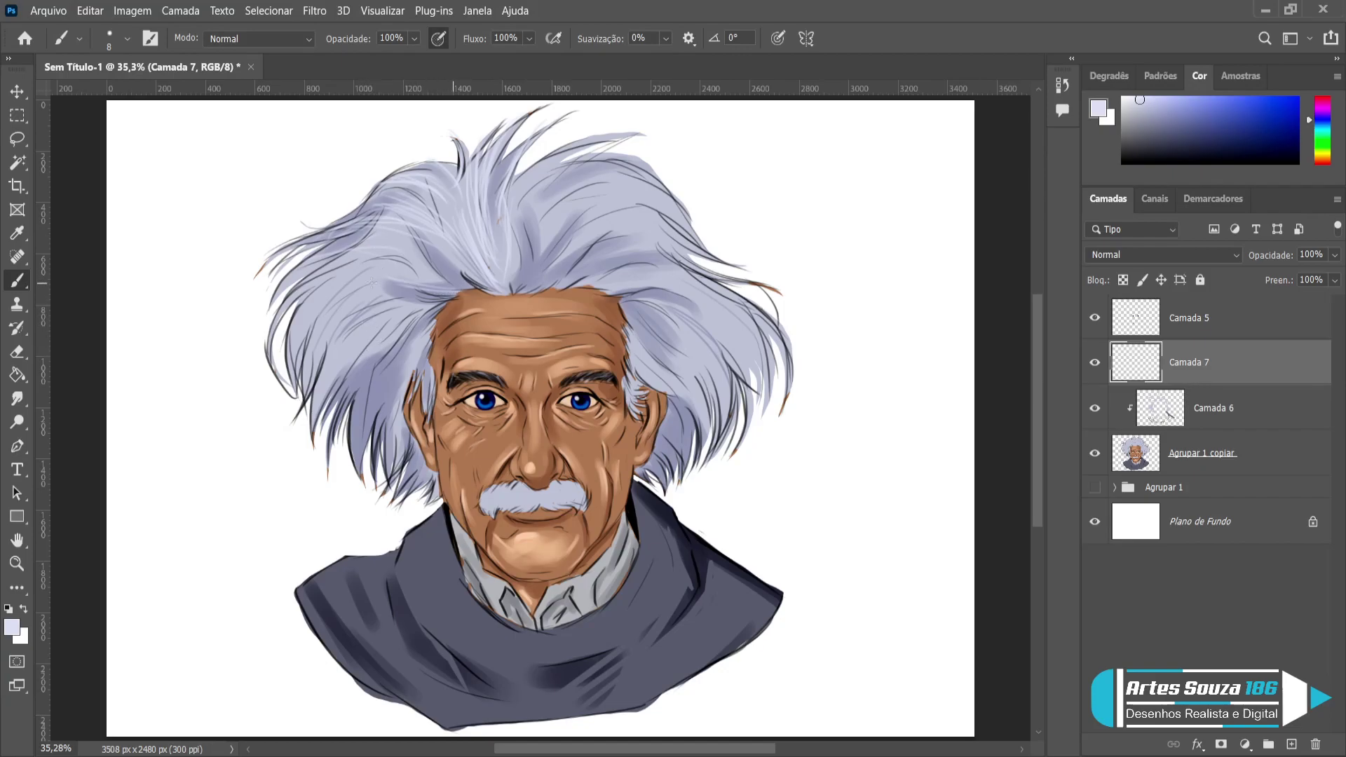
{"action": "mouse_move", "coordinate": [410, 277]}
{"action": "left_mouse_down"}
{"action": "mouse_move", "coordinate": [329, 298]}
{"action": "mouse_move", "coordinate": [419, 260]}
{"action": "mouse_move", "coordinate": [313, 312]}
{"action": "left_mouse_up"}
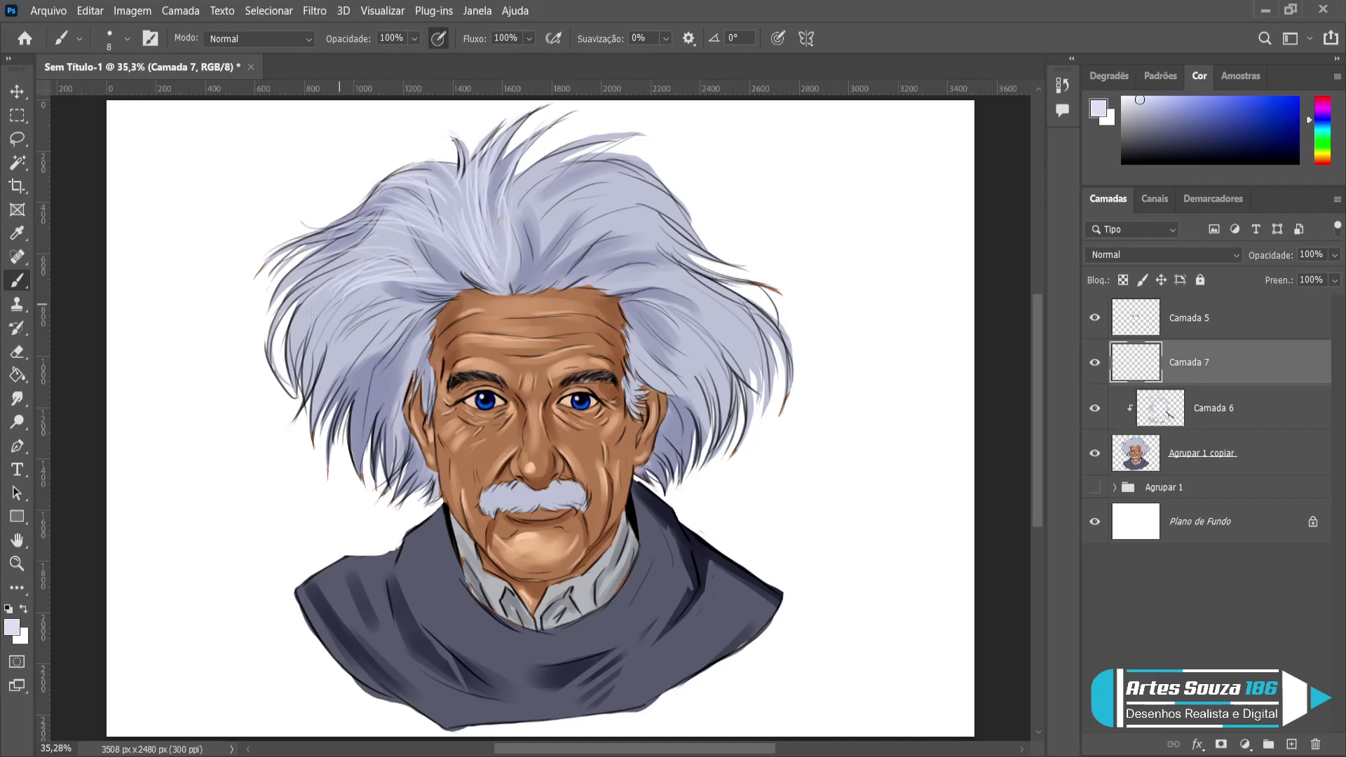
{"action": "left_click_drag", "start_coordinate": [414, 248], "coordinate": [459, 277]}
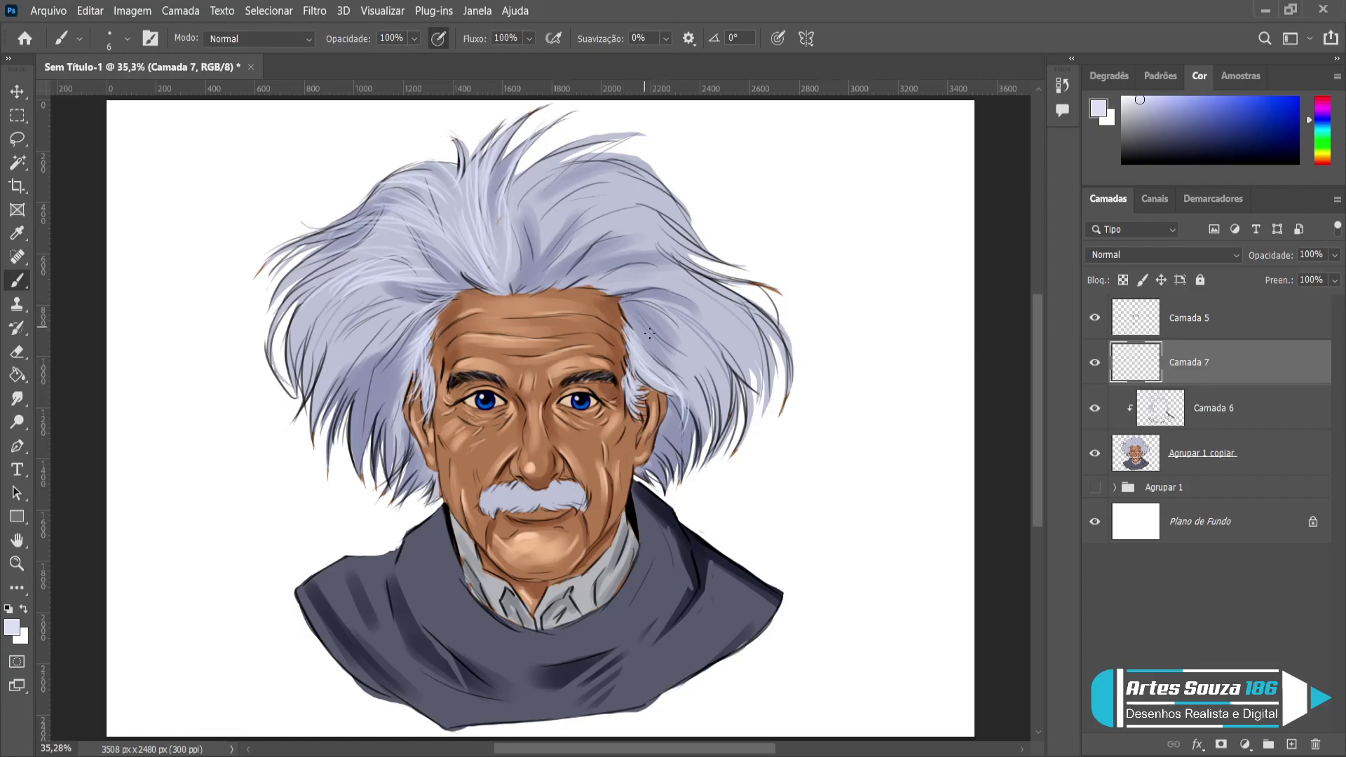
Paint pale highlight strands through the right side hair, from the temple toward the outer tips, with a size 6 brush.
{"action": "left_click_drag", "start_coordinate": [646, 303], "coordinate": [720, 379]}
{"action": "mouse_move", "coordinate": [686, 317]}
{"action": "left_mouse_down"}
{"action": "mouse_move", "coordinate": [726, 400]}
{"action": "mouse_move", "coordinate": [717, 418]}
{"action": "left_mouse_up"}
{"action": "mouse_move", "coordinate": [713, 370]}
{"action": "left_mouse_down"}
{"action": "mouse_move", "coordinate": [702, 463]}
{"action": "mouse_move", "coordinate": [696, 436]}
{"action": "left_mouse_up"}
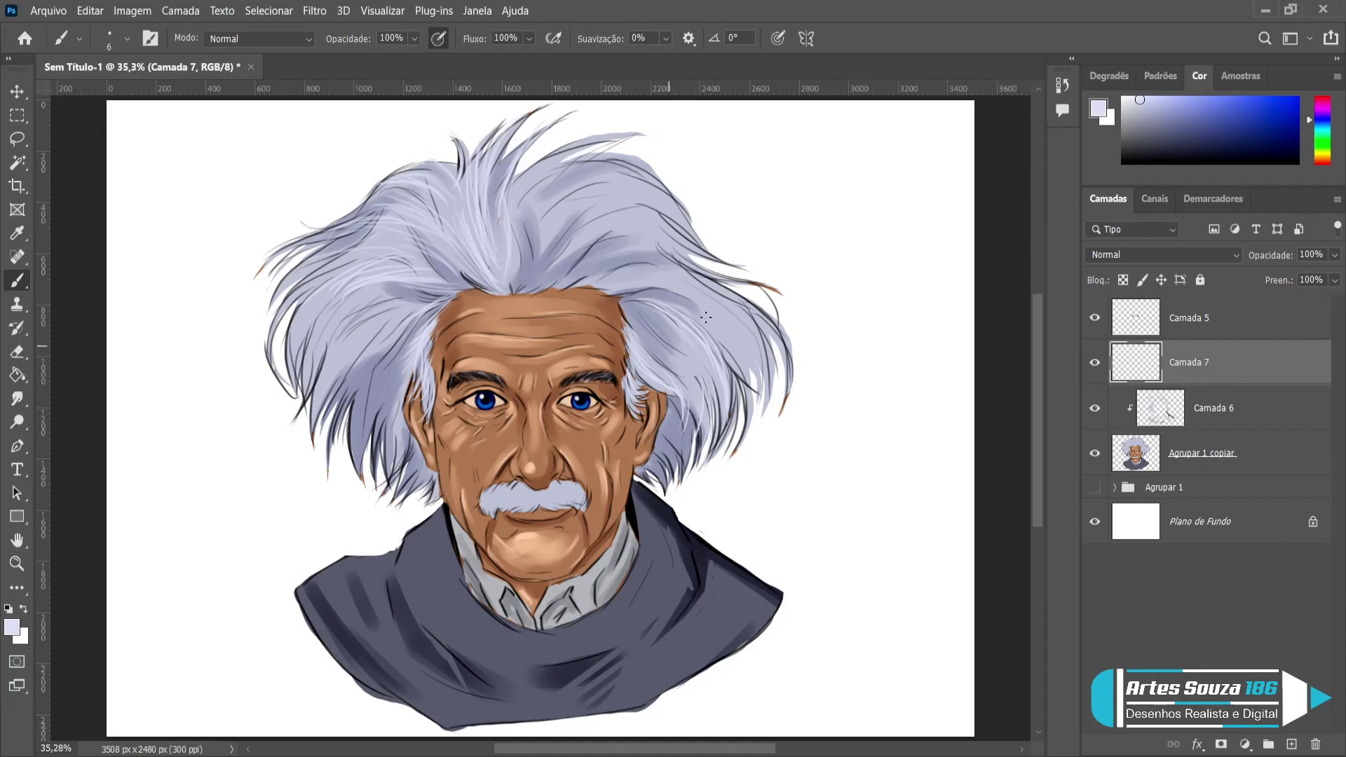
{"action": "mouse_move", "coordinate": [657, 275]}
{"action": "left_mouse_down"}
{"action": "mouse_move", "coordinate": [745, 327]}
{"action": "mouse_move", "coordinate": [748, 364]}
{"action": "left_mouse_up"}
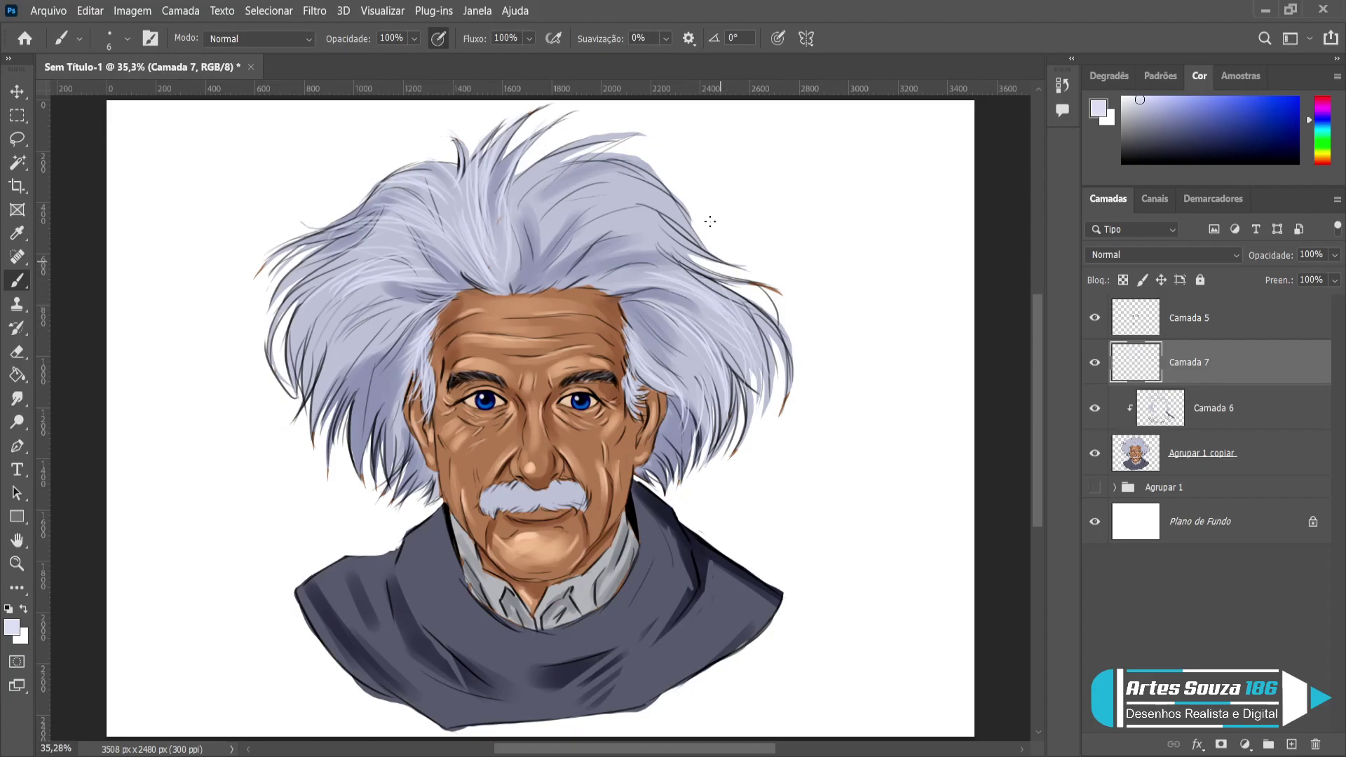
Add pale highlight strands to the upper right hair, from the forehead hairline up to the crown, with the size 6 brush.
{"action": "mouse_move", "coordinate": [586, 280]}
{"action": "left_mouse_down"}
{"action": "mouse_move", "coordinate": [670, 232]}
{"action": "mouse_move", "coordinate": [625, 238]}
{"action": "mouse_move", "coordinate": [650, 212]}
{"action": "mouse_move", "coordinate": [592, 236]}
{"action": "mouse_move", "coordinate": [664, 219]}
{"action": "mouse_move", "coordinate": [570, 246]}
{"action": "mouse_move", "coordinate": [661, 190]}
{"action": "left_mouse_up"}
{"action": "mouse_move", "coordinate": [578, 207]}
{"action": "left_mouse_down"}
{"action": "mouse_move", "coordinate": [638, 199]}
{"action": "mouse_move", "coordinate": [563, 224]}
{"action": "mouse_move", "coordinate": [642, 184]}
{"action": "mouse_move", "coordinate": [616, 200]}
{"action": "mouse_move", "coordinate": [572, 199]}
{"action": "mouse_move", "coordinate": [633, 193]}
{"action": "mouse_move", "coordinate": [592, 179]}
{"action": "mouse_move", "coordinate": [629, 183]}
{"action": "mouse_move", "coordinate": [549, 204]}
{"action": "mouse_move", "coordinate": [630, 172]}
{"action": "left_mouse_up"}
{"action": "mouse_move", "coordinate": [542, 224]}
{"action": "left_mouse_down"}
{"action": "mouse_move", "coordinate": [628, 169]}
{"action": "mouse_move", "coordinate": [579, 214]}
{"action": "left_mouse_up"}
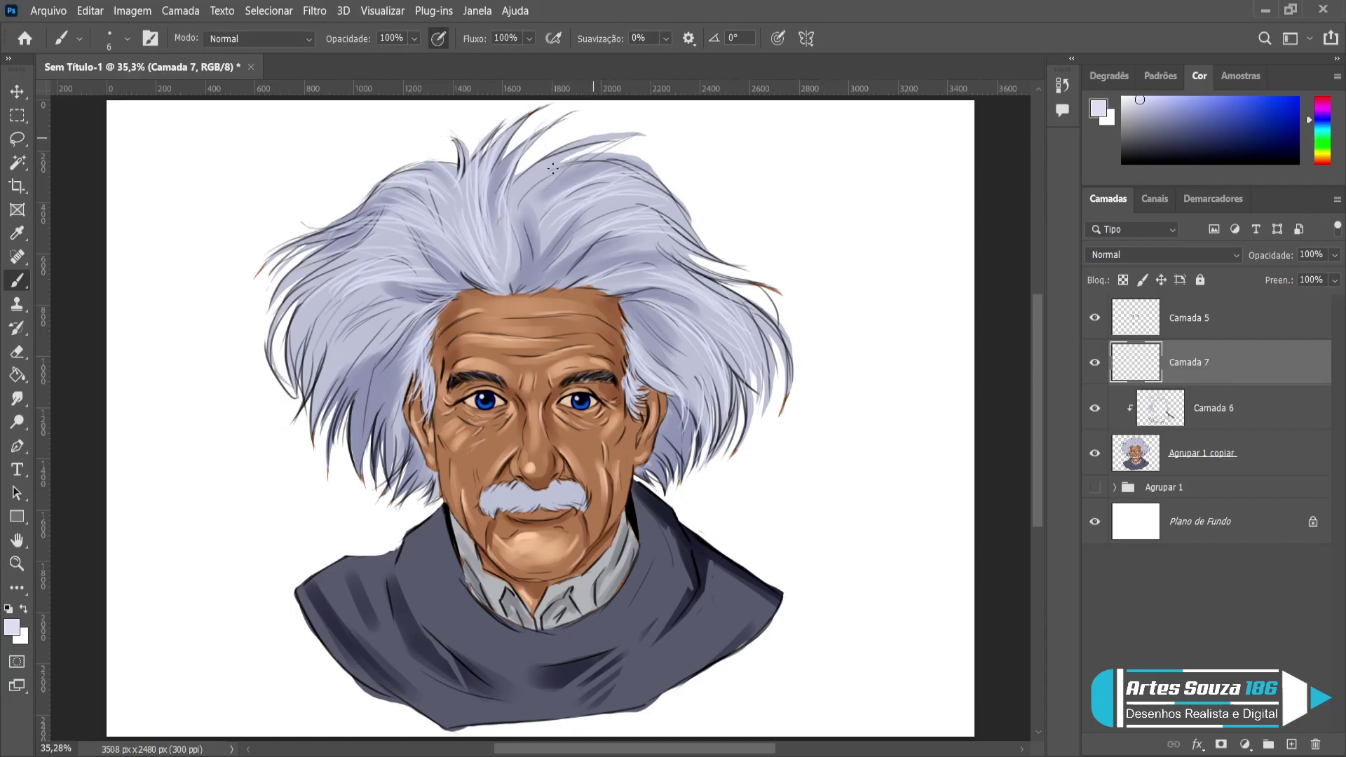
{"action": "left_click_drag", "start_coordinate": [534, 199], "coordinate": [589, 138]}
{"action": "mouse_move", "coordinate": [525, 199]}
{"action": "left_mouse_down"}
{"action": "mouse_move", "coordinate": [587, 138]}
{"action": "mouse_move", "coordinate": [526, 187]}
{"action": "mouse_move", "coordinate": [563, 147]}
{"action": "left_mouse_up"}
{"action": "mouse_move", "coordinate": [523, 284]}
{"action": "left_mouse_down"}
{"action": "mouse_move", "coordinate": [533, 254]}
{"action": "mouse_move", "coordinate": [617, 253]}
{"action": "left_mouse_up"}
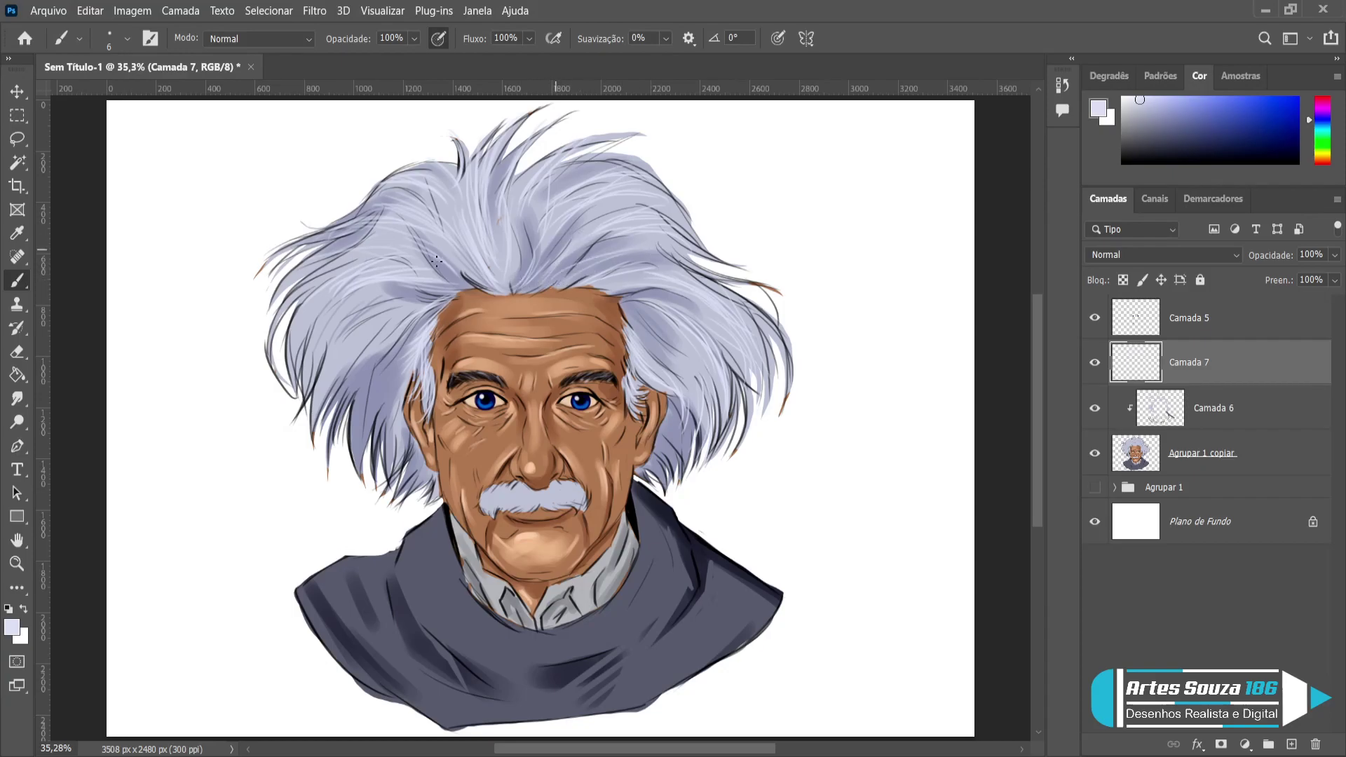
Add pale highlight strands above the left temple and along the outer left edge of the hair.
{"action": "mouse_move", "coordinate": [474, 284]}
{"action": "left_mouse_down"}
{"action": "mouse_move", "coordinate": [445, 264]}
{"action": "mouse_move", "coordinate": [388, 298]}
{"action": "left_mouse_up"}
{"action": "mouse_move", "coordinate": [306, 401]}
{"action": "left_mouse_down"}
{"action": "mouse_move", "coordinate": [330, 337]}
{"action": "mouse_move", "coordinate": [317, 296]}
{"action": "left_mouse_up"}
{"action": "mouse_move", "coordinate": [292, 371]}
{"action": "left_mouse_down"}
{"action": "mouse_move", "coordinate": [315, 262]}
{"action": "mouse_move", "coordinate": [269, 323]}
{"action": "left_mouse_up"}
{"action": "left_click_drag", "start_coordinate": [303, 264], "coordinate": [332, 244]}
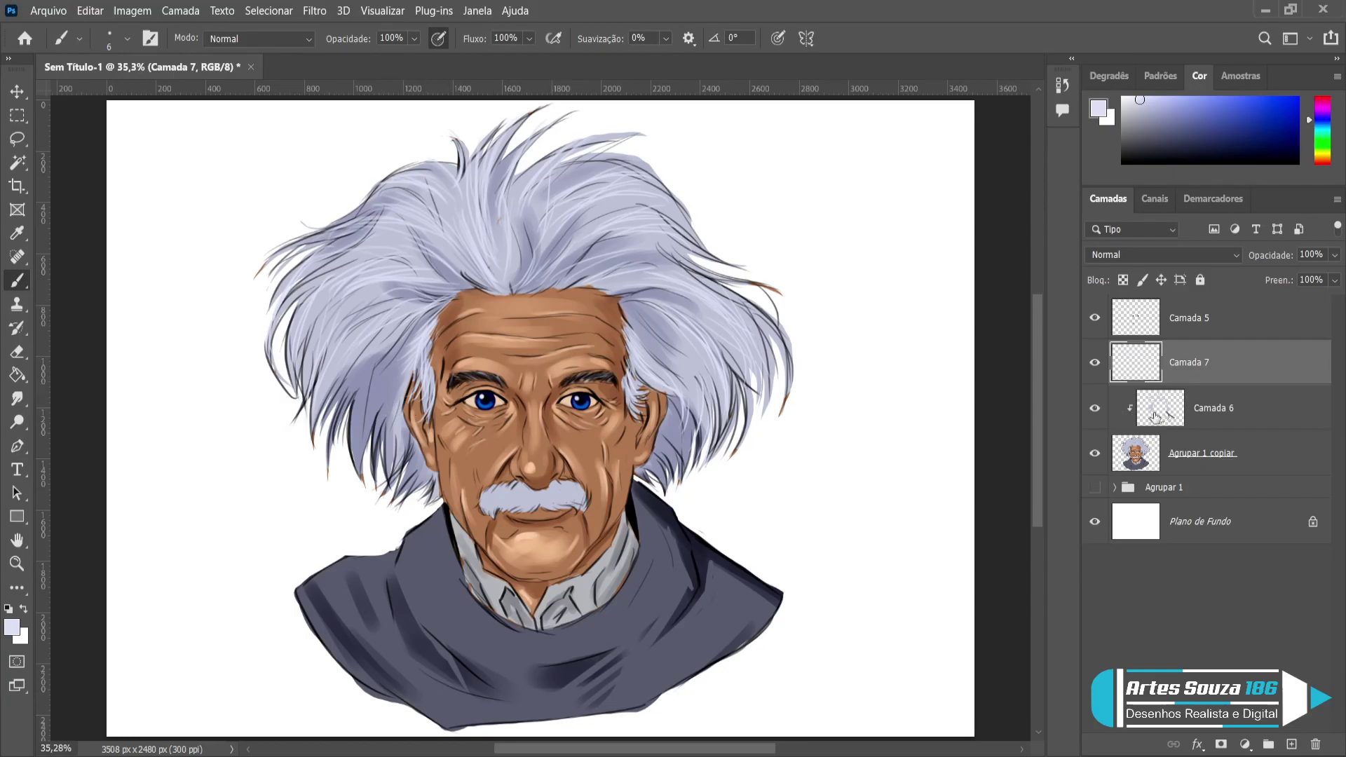
Sample the mustache's lavender and shade the mustache on the Camada 6 multiply layer with a size 20 brush.
{"action": "left_click", "coordinate": [1195, 424]}
{"action": "left_click", "coordinate": [526, 491], "text": "alt"}
{"action": "key", "text": "bracketright"}
{"action": "key", "text": "bracketright"}
{"action": "key", "text": "bracketright"}
{"action": "key", "text": "bracketright"}
{"action": "key", "text": "bracketright"}
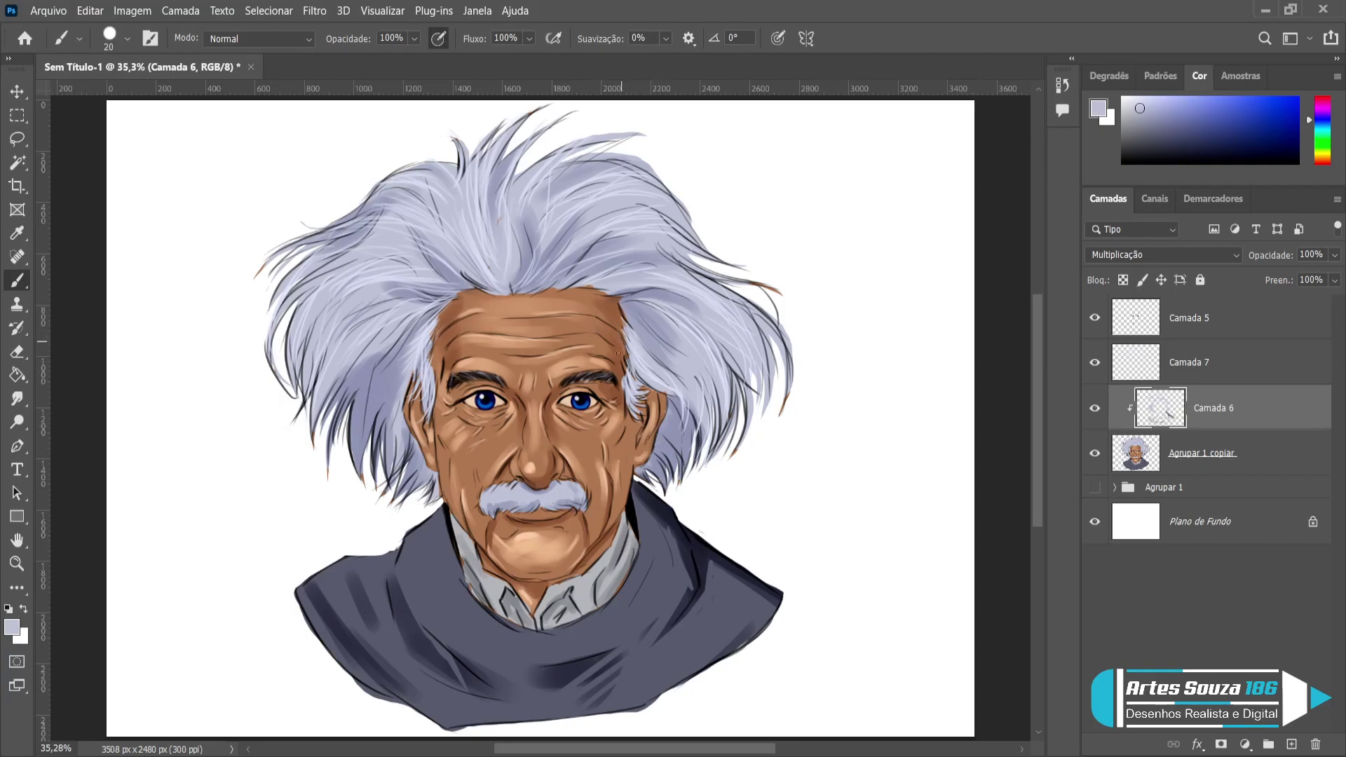
Paint fine white hairs on Camada 7, using a size 4 brush for the mustache and size 3 for the eyebrows.
{"action": "left_click", "coordinate": [362, 502], "text": "alt"}
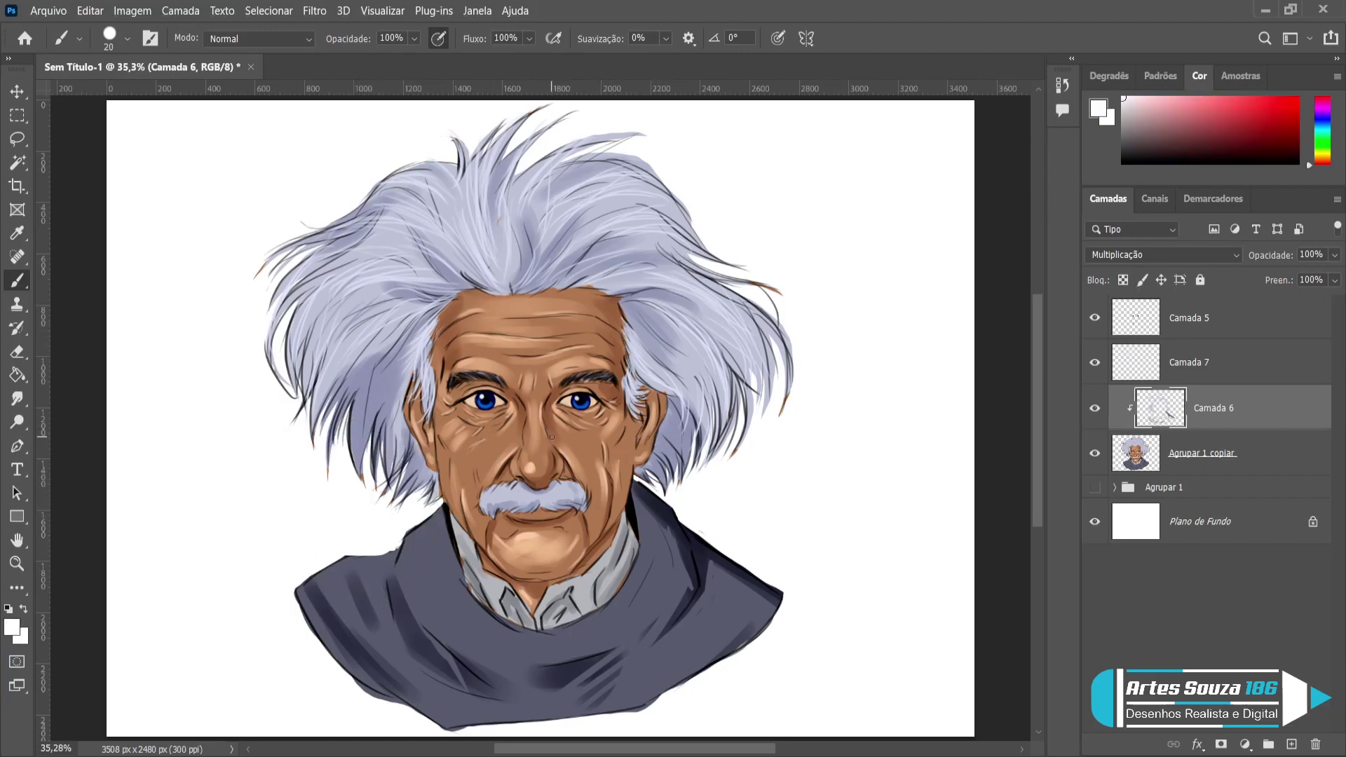
{"action": "left_click", "coordinate": [1192, 371]}
{"action": "key", "text": "bracketleft"}
{"action": "key", "text": "bracketleft"}
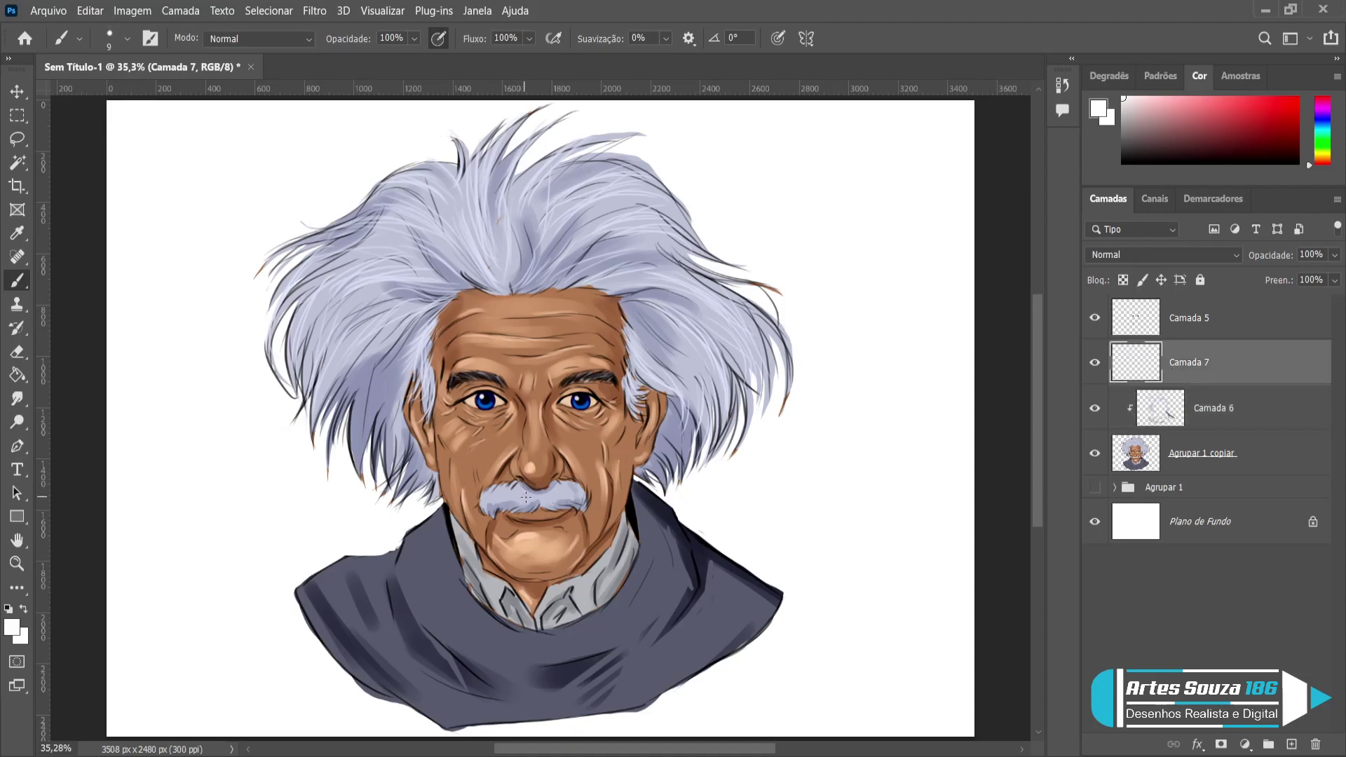
{"action": "key", "text": "bracketleft"}
{"action": "key", "text": "bracketleft"}
{"action": "key", "text": "bracketleft"}
{"action": "key", "text": "bracketleft"}
{"action": "key", "text": "bracketleft"}
{"action": "left_click_drag", "start_coordinate": [481, 510], "coordinate": [484, 494]}
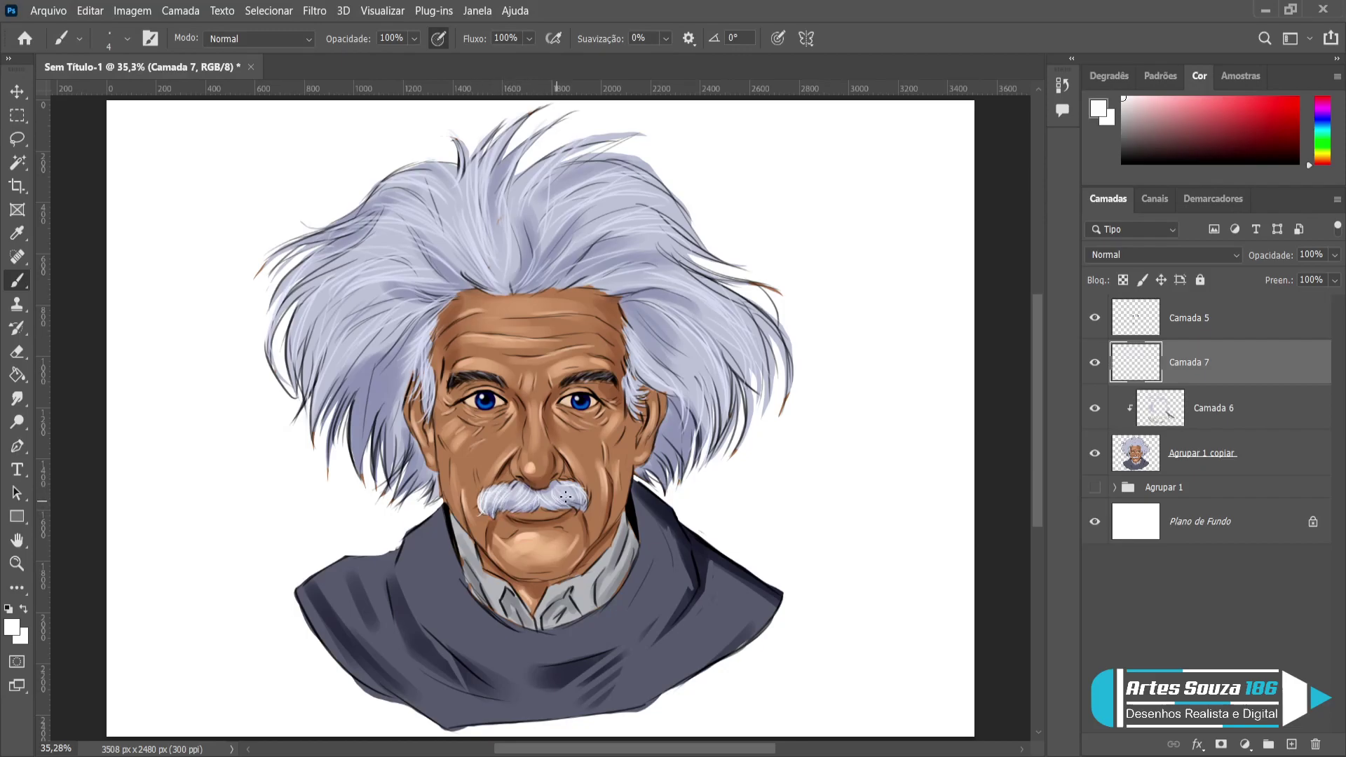
{"action": "left_click_drag", "start_coordinate": [569, 497], "coordinate": [579, 516]}
{"action": "key", "text": "bracketleft"}
{"action": "key", "text": "bracketleft"}
Add a new clipped layer directly above Agrupar 1 copiar, sample the skin's brown, and set its blend mode to Multiplicação.
{"action": "left_click", "coordinate": [1185, 456]}
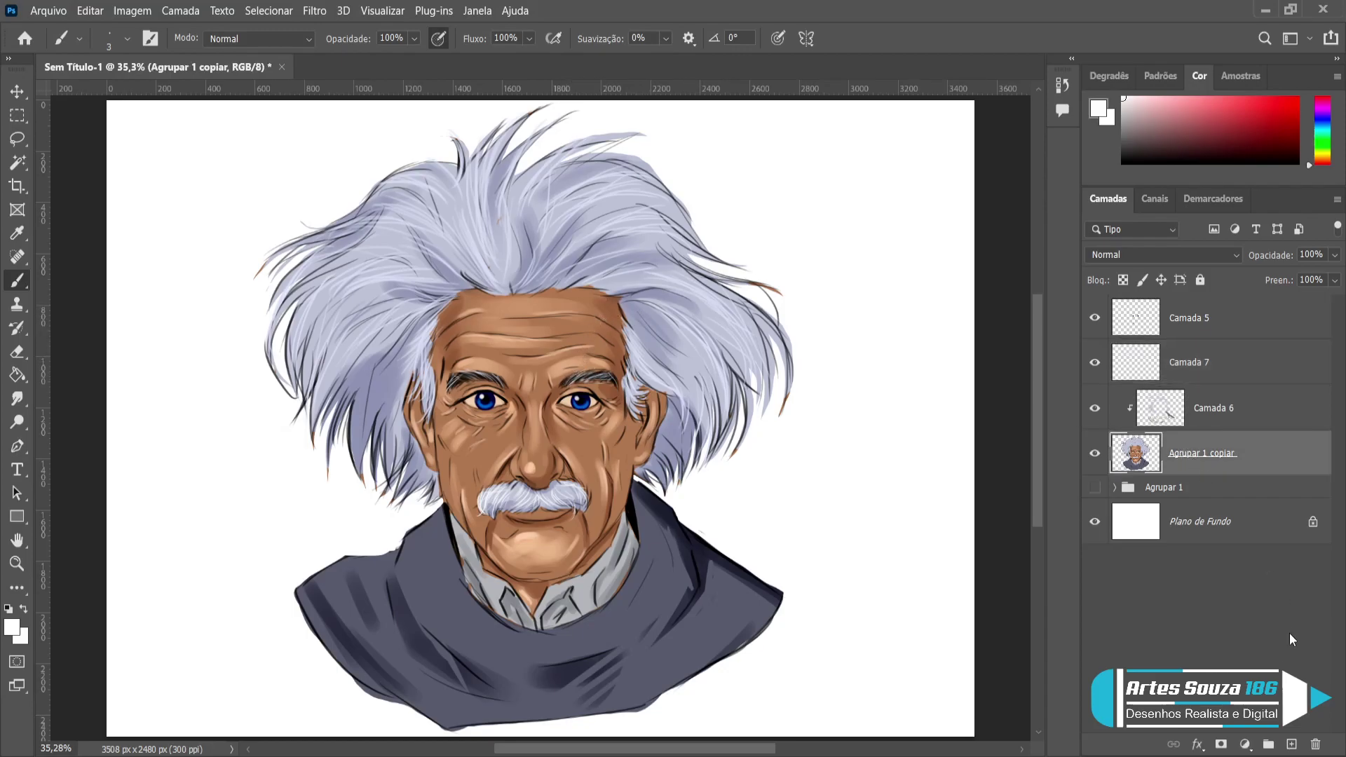
{"action": "left_click", "coordinate": [1290, 743]}
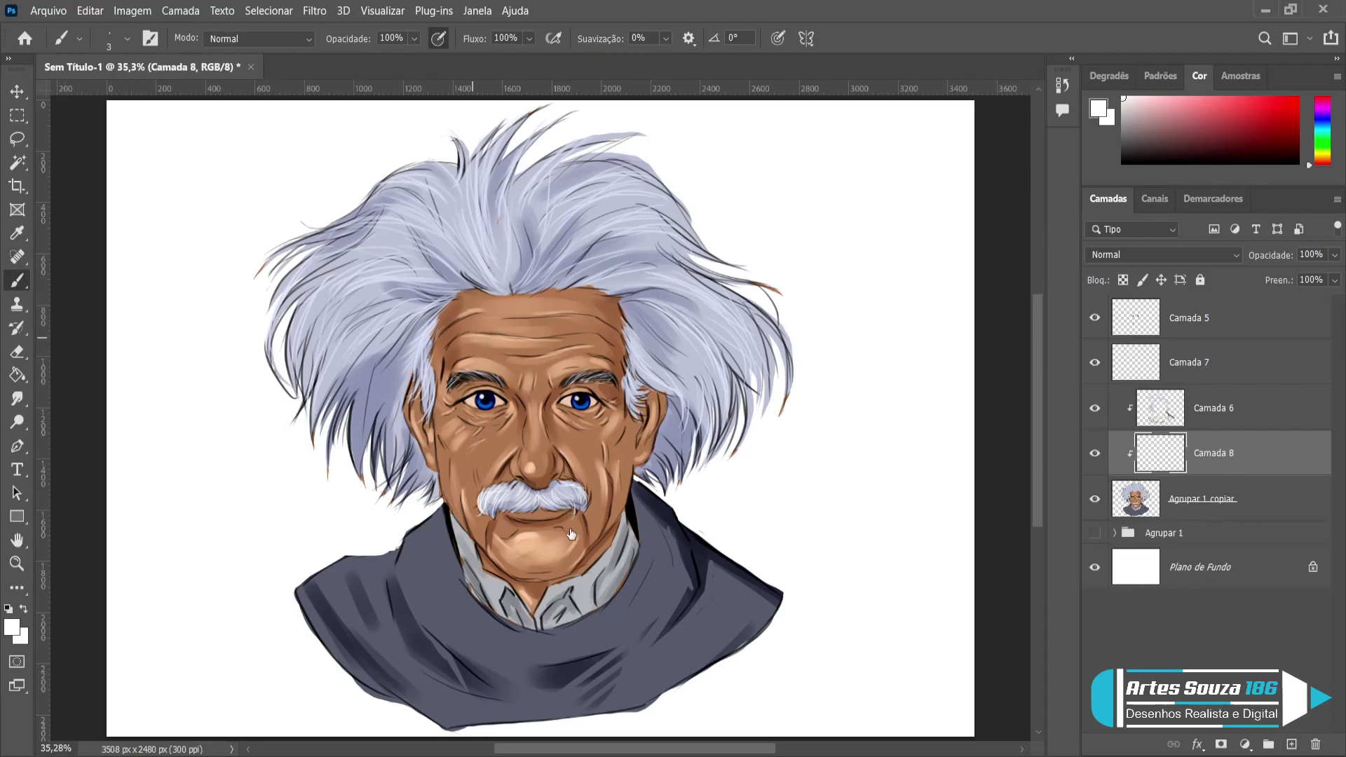
{"action": "left_click", "coordinate": [621, 349], "text": "alt"}
{"action": "left_click", "coordinate": [1162, 257]}
{"action": "left_click", "coordinate": [1116, 322]}
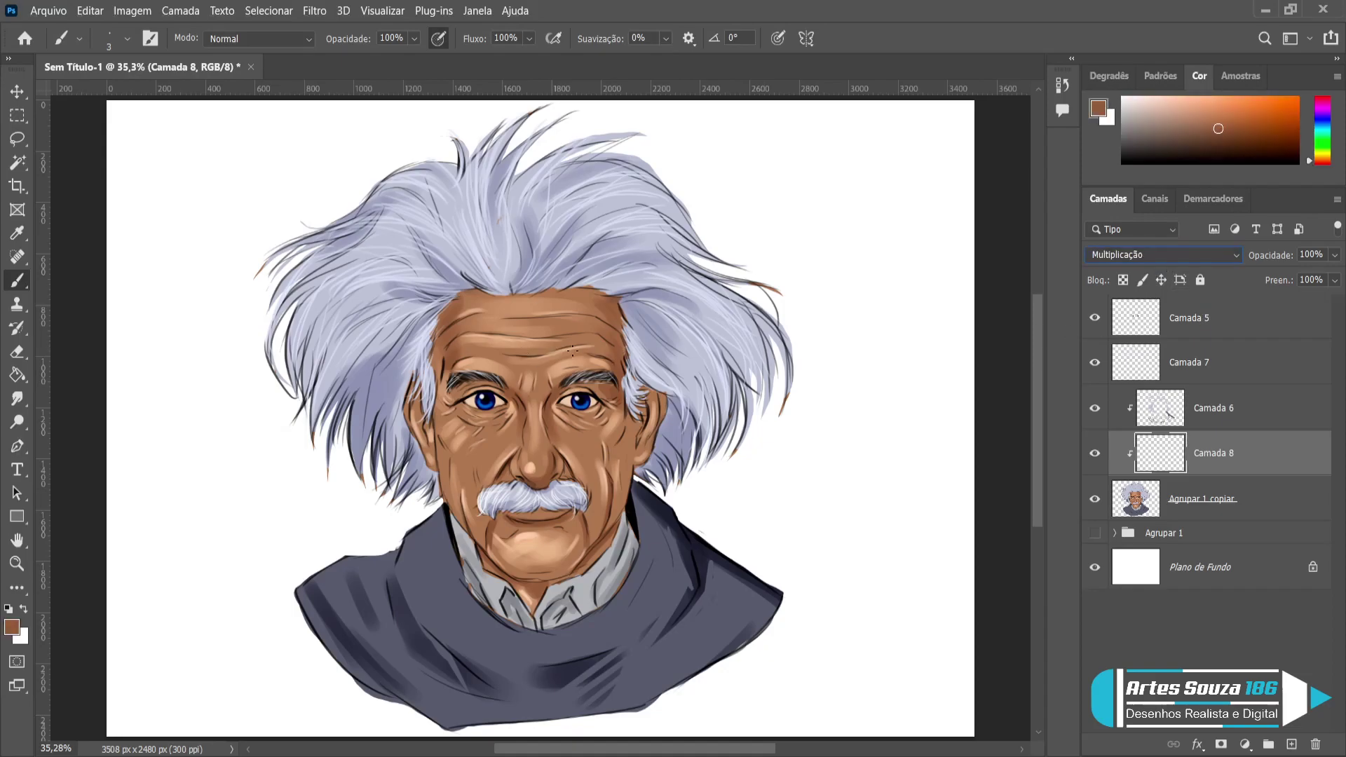
Shade the right side of the forehead and the right cheek down to the mustache with soft brush sizes 125 and 80.
{"action": "key", "text": "bracketright"}
{"action": "key", "text": "bracketright"}
{"action": "key", "text": "bracketright"}
{"action": "key", "text": "bracketright"}
{"action": "key", "text": "bracketright"}
{"action": "key", "text": "bracketright"}
{"action": "key", "text": "bracketright"}
{"action": "key", "text": "bracketright"}
{"action": "key", "text": "bracketright"}
{"action": "key", "text": "bracketright"}
{"action": "key", "text": "bracketright"}
{"action": "key", "text": "bracketright"}
{"action": "key", "text": "bracketright"}
{"action": "key", "text": "bracketright"}
{"action": "key", "text": "bracketright"}
{"action": "key", "text": "bracketright"}
{"action": "key", "text": "bracketright"}
{"action": "key", "text": "bracketright"}
{"action": "key", "text": "bracketright"}
{"action": "key", "text": "bracketright"}
{"action": "mouse_move", "coordinate": [603, 328]}
{"action": "left_mouse_down"}
{"action": "mouse_move", "coordinate": [602, 312]}
{"action": "mouse_move", "coordinate": [614, 368]}
{"action": "left_mouse_up"}
{"action": "key", "text": "bracketleft"}
{"action": "key", "text": "bracketleft"}
{"action": "key", "text": "bracketleft"}
{"action": "key", "text": "bracketleft"}
{"action": "key", "text": "bracketleft"}
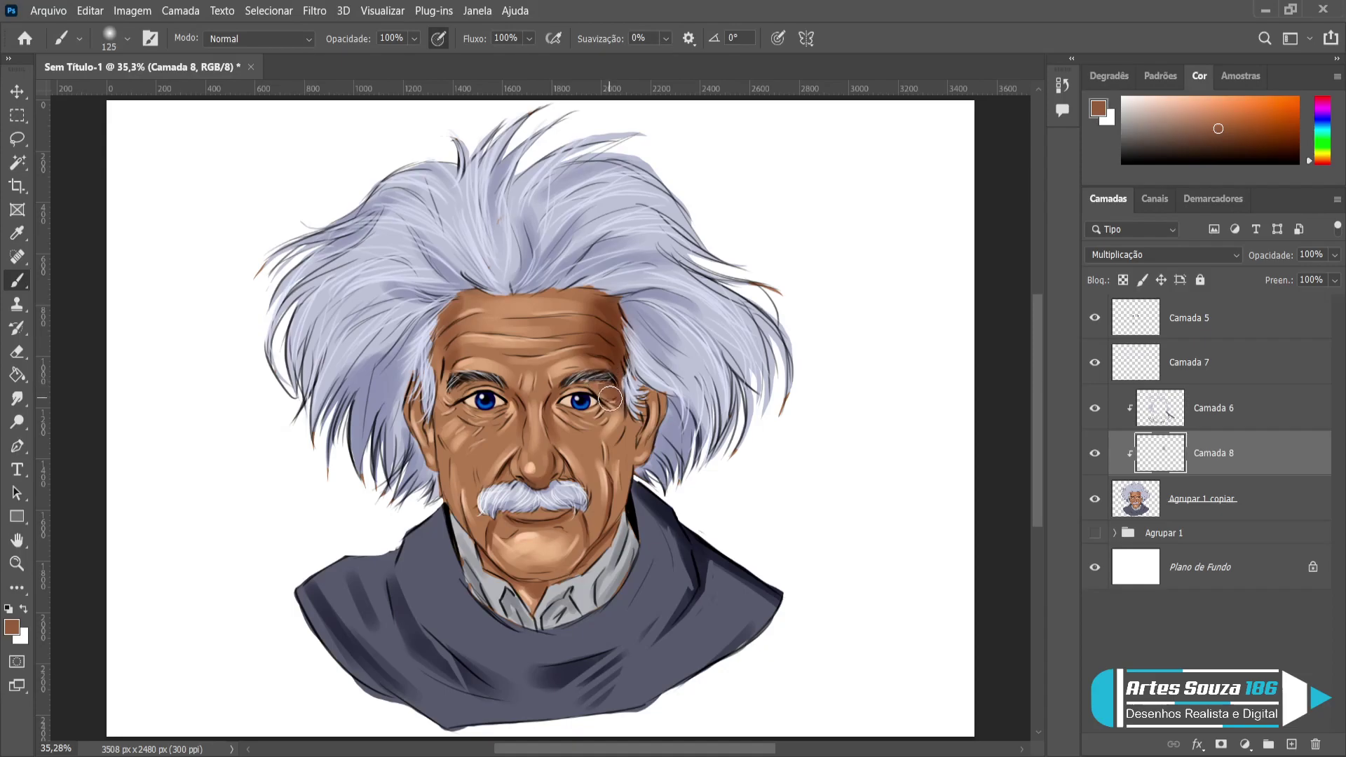
{"action": "mouse_move", "coordinate": [611, 397]}
{"action": "left_mouse_down"}
{"action": "mouse_move", "coordinate": [624, 465]}
{"action": "mouse_move", "coordinate": [628, 433]}
{"action": "mouse_move", "coordinate": [587, 505]}
{"action": "left_mouse_up"}
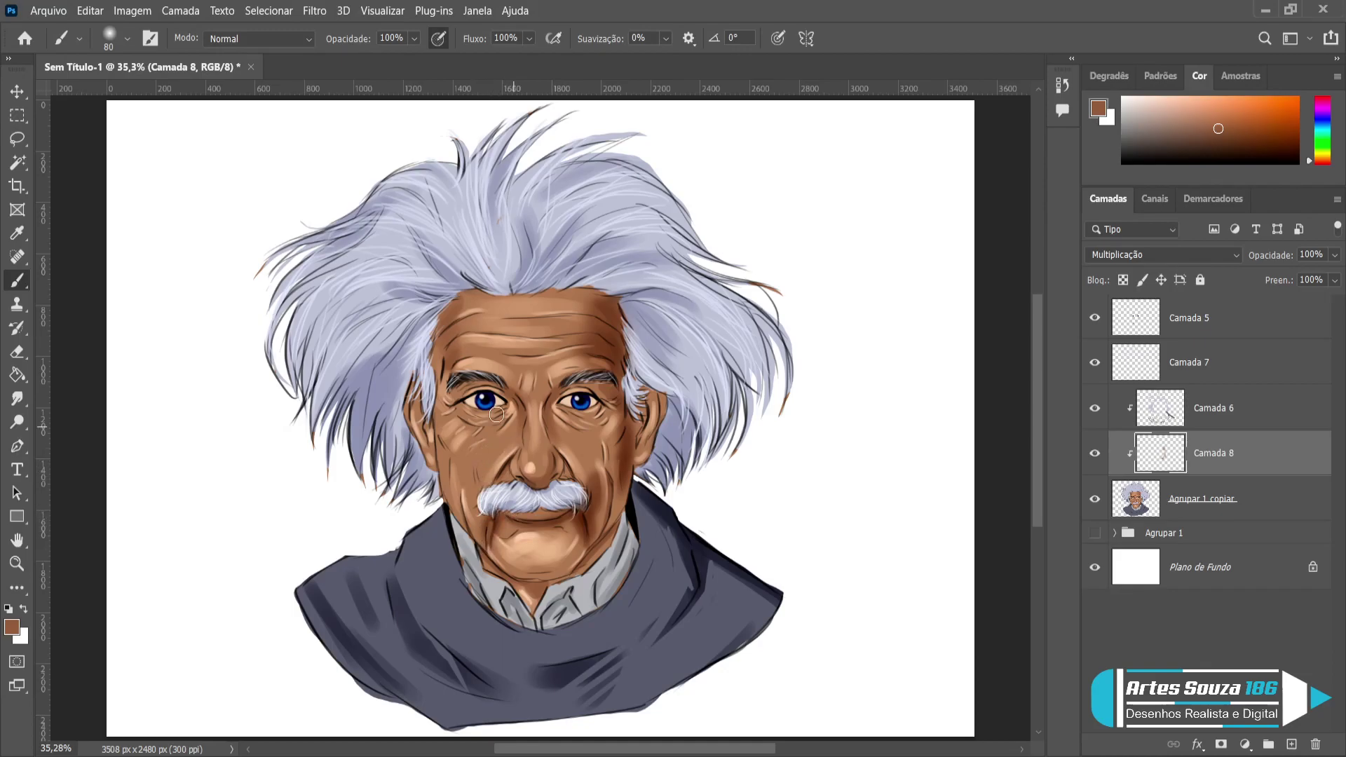
Deepen the skin shadows around both eyes and eyebrows and toward the right ear with a size 35 soft brush.
{"action": "key", "text": "bracketleft"}
{"action": "key", "text": "bracketright"}
{"action": "key", "text": "bracketleft"}
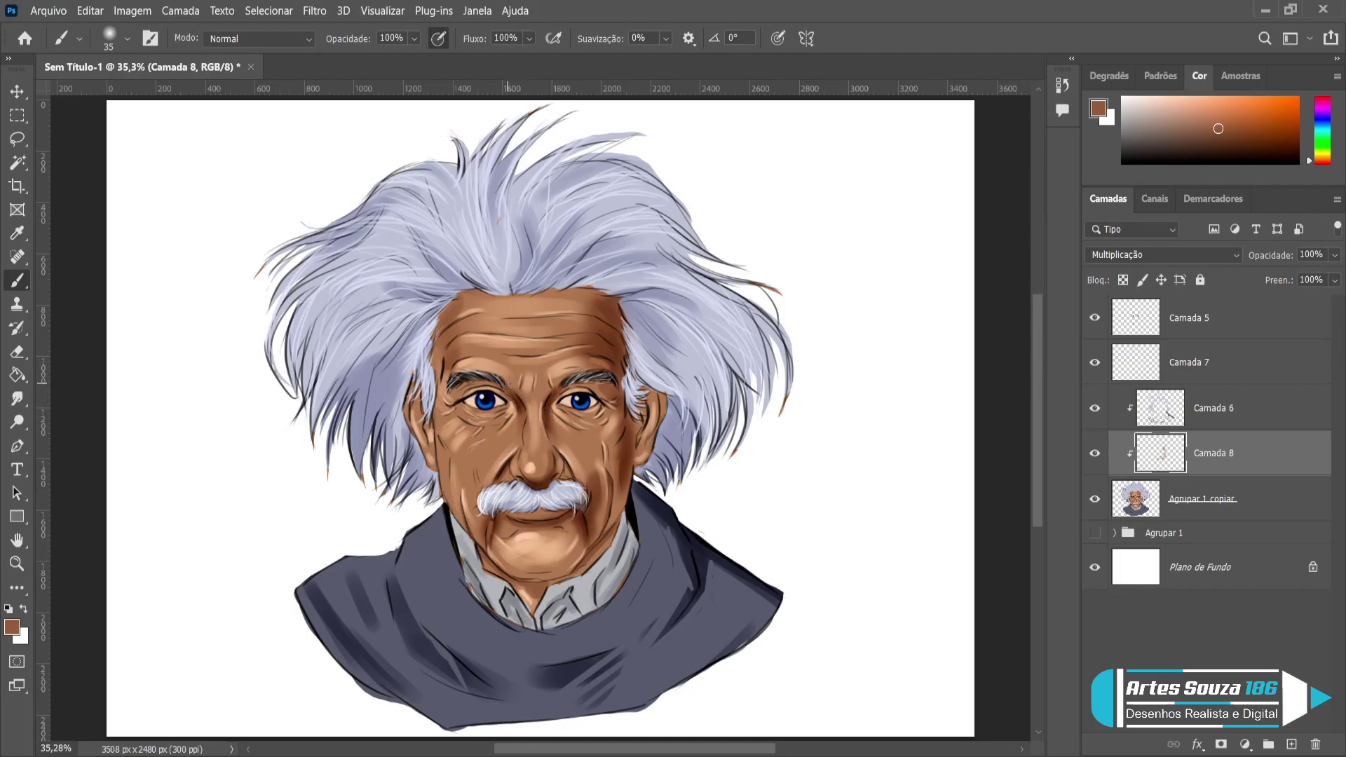
{"action": "left_click_drag", "start_coordinate": [495, 382], "coordinate": [466, 379]}
{"action": "mouse_move", "coordinate": [564, 389]}
{"action": "left_mouse_down"}
{"action": "mouse_move", "coordinate": [616, 390]}
{"action": "mouse_move", "coordinate": [612, 402]}
{"action": "mouse_move", "coordinate": [600, 390]}
{"action": "mouse_move", "coordinate": [641, 420]}
{"action": "left_mouse_up"}
Shade the left ear and the skin under the chin and jaw with a size 45 soft brush.
{"action": "key", "text": "]"}
{"action": "key", "text": "]"}
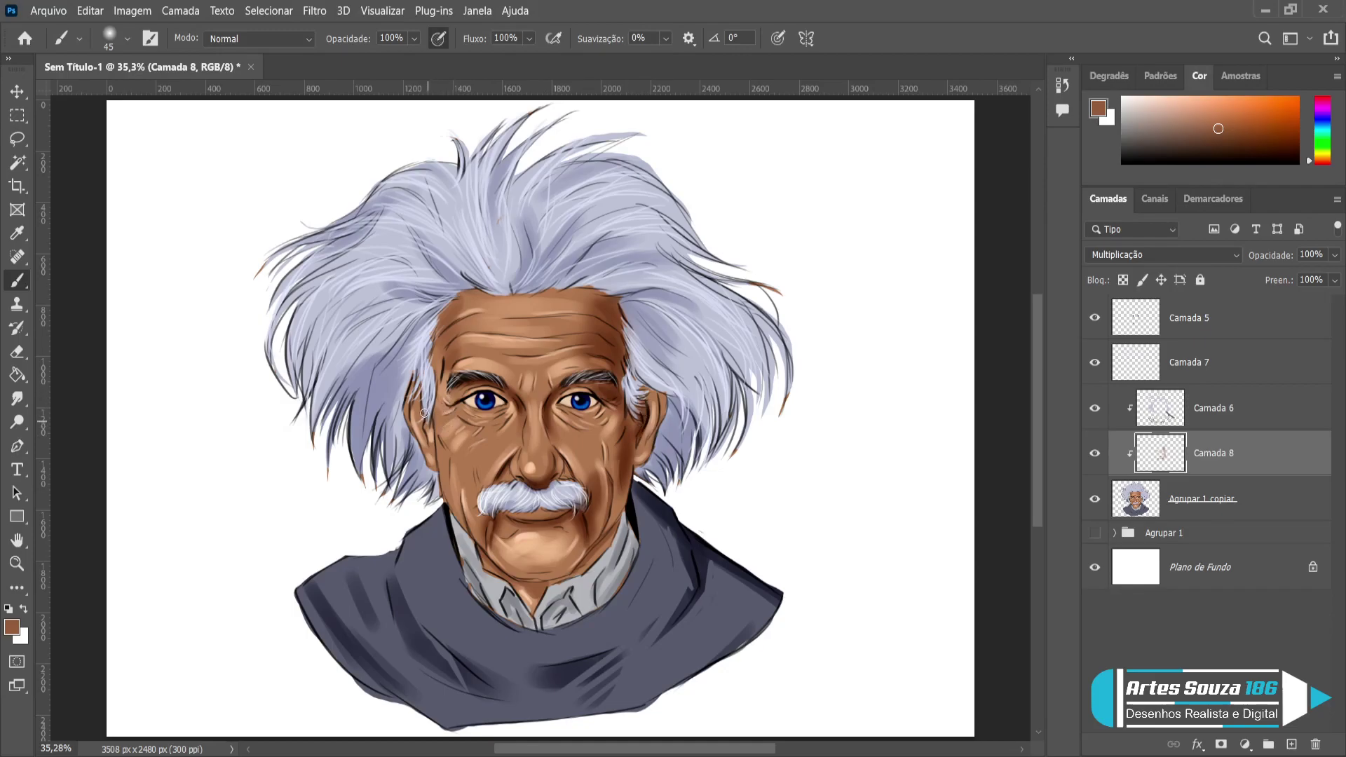
{"action": "mouse_move", "coordinate": [422, 407]}
{"action": "left_mouse_down"}
{"action": "mouse_move", "coordinate": [427, 436]}
{"action": "mouse_move", "coordinate": [421, 406]}
{"action": "left_mouse_up"}
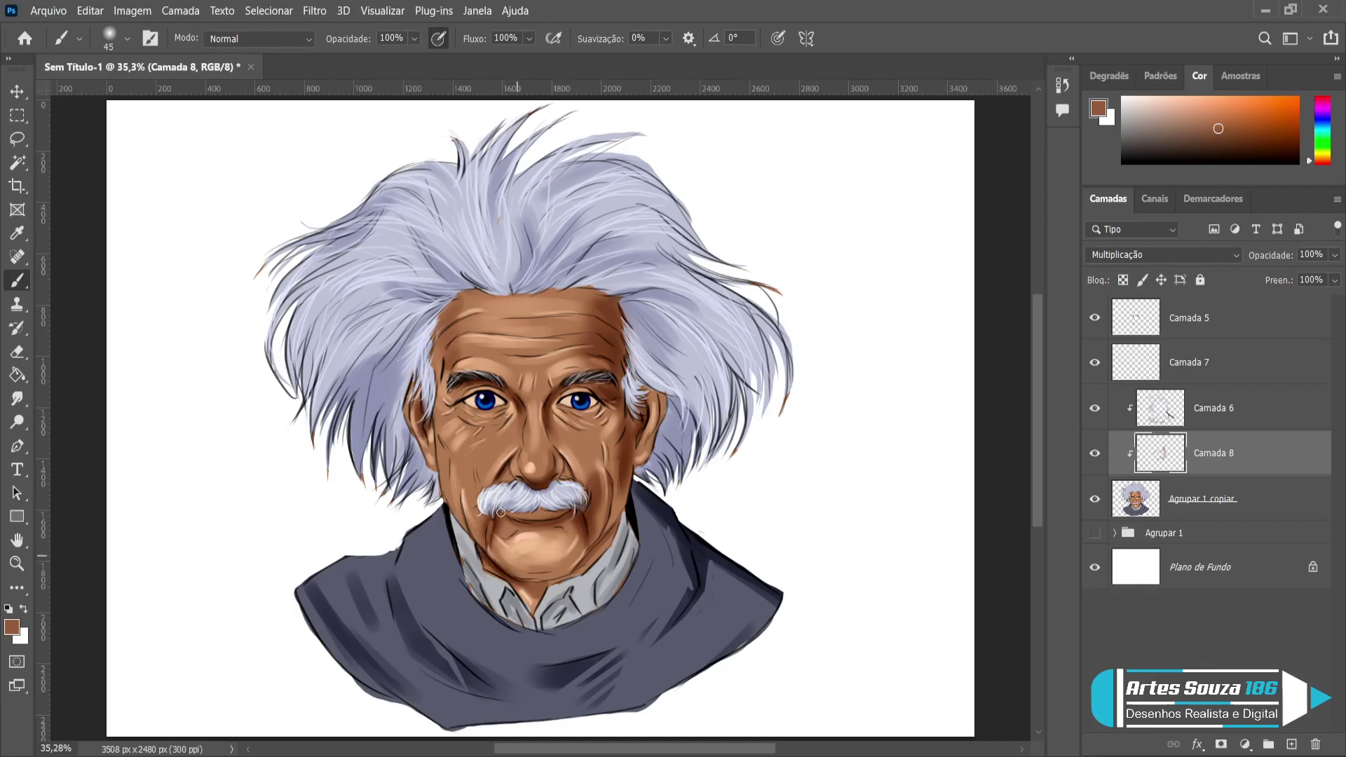
{"action": "mouse_move", "coordinate": [596, 547]}
{"action": "left_mouse_down"}
{"action": "mouse_move", "coordinate": [564, 578]}
{"action": "mouse_move", "coordinate": [529, 582]}
{"action": "mouse_move", "coordinate": [542, 594]}
{"action": "left_mouse_up"}
Shade the left edge of the forehead with a size 70 soft brush and the left cheek and jaw with size 50.
{"action": "key", "text": "bracketright"}
{"action": "key", "text": "bracketright"}
{"action": "key", "text": "bracketright"}
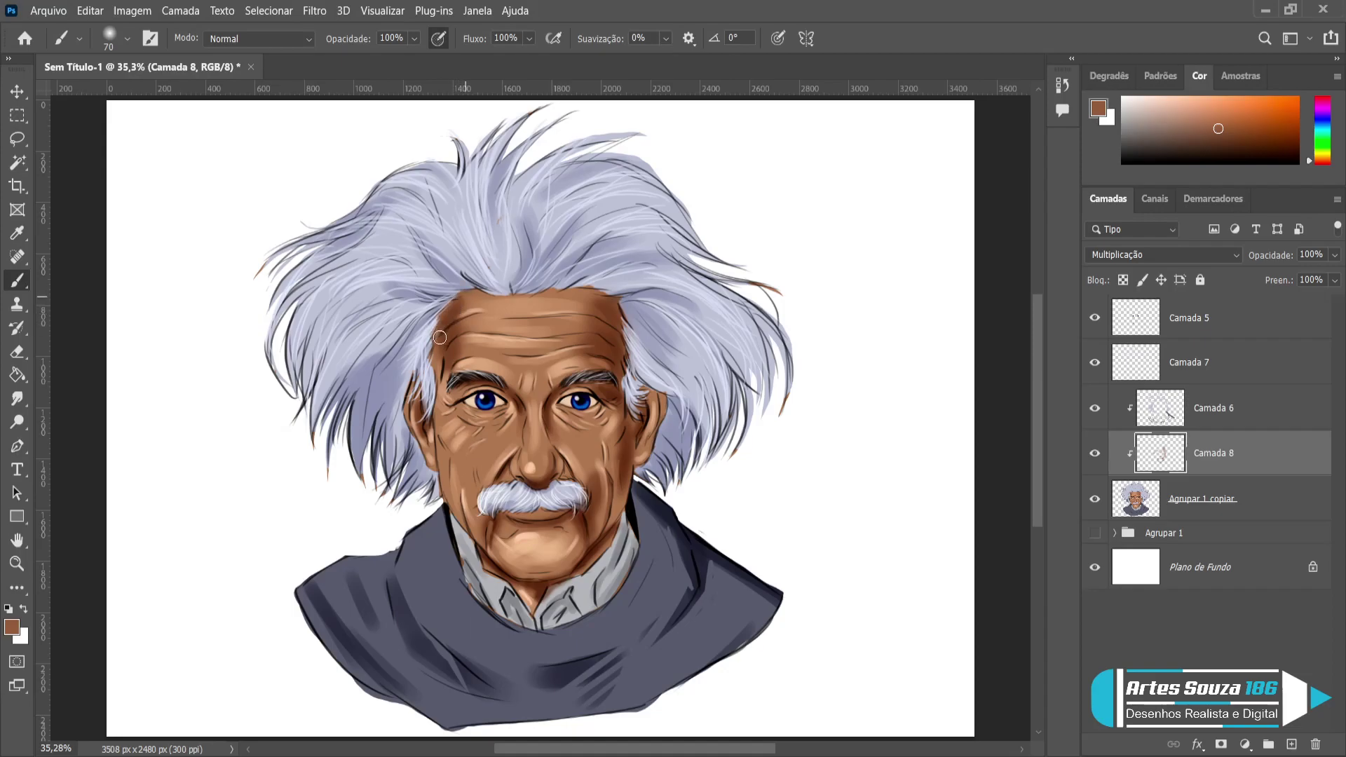
{"action": "key", "text": "bracketleft"}
{"action": "key", "text": "bracketleft"}
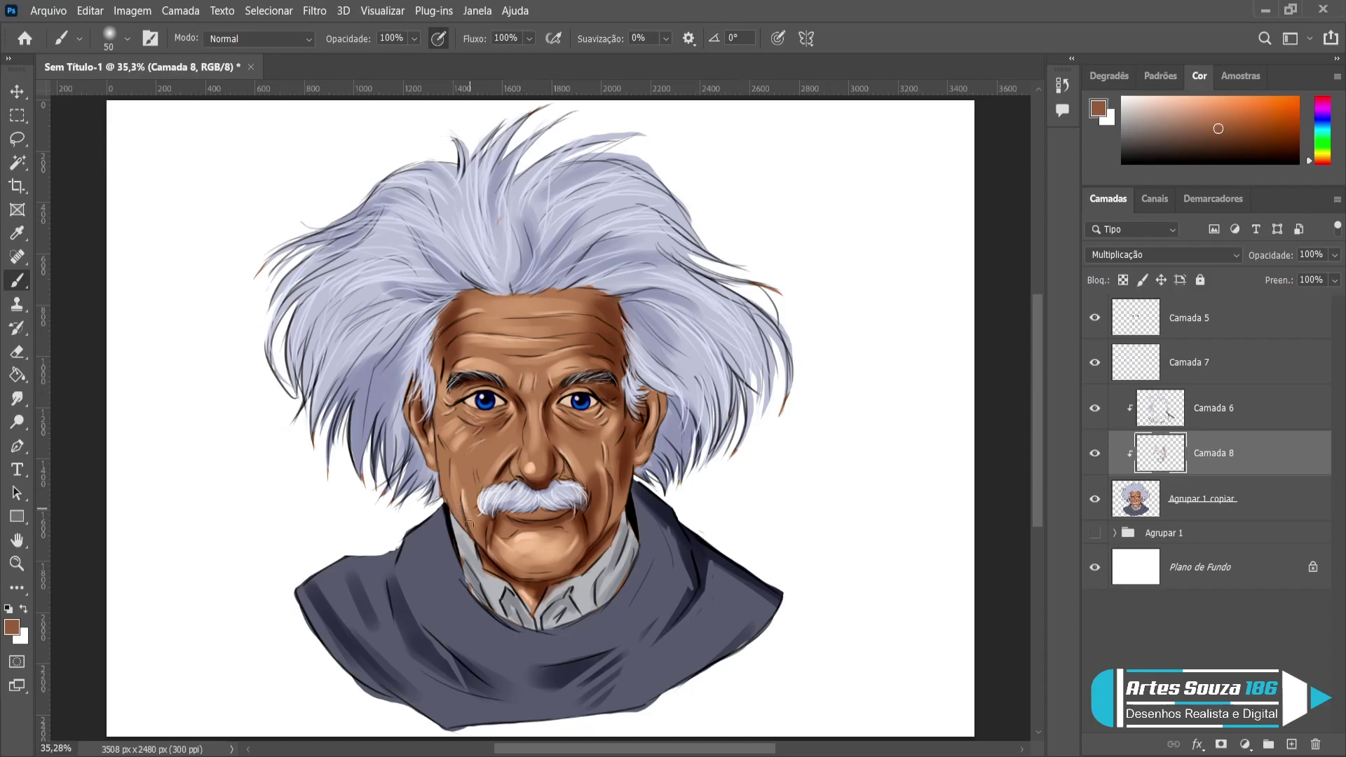
{"action": "left_click_drag", "start_coordinate": [436, 431], "coordinate": [443, 481]}
{"action": "left_click_drag", "start_coordinate": [439, 446], "coordinate": [460, 529]}
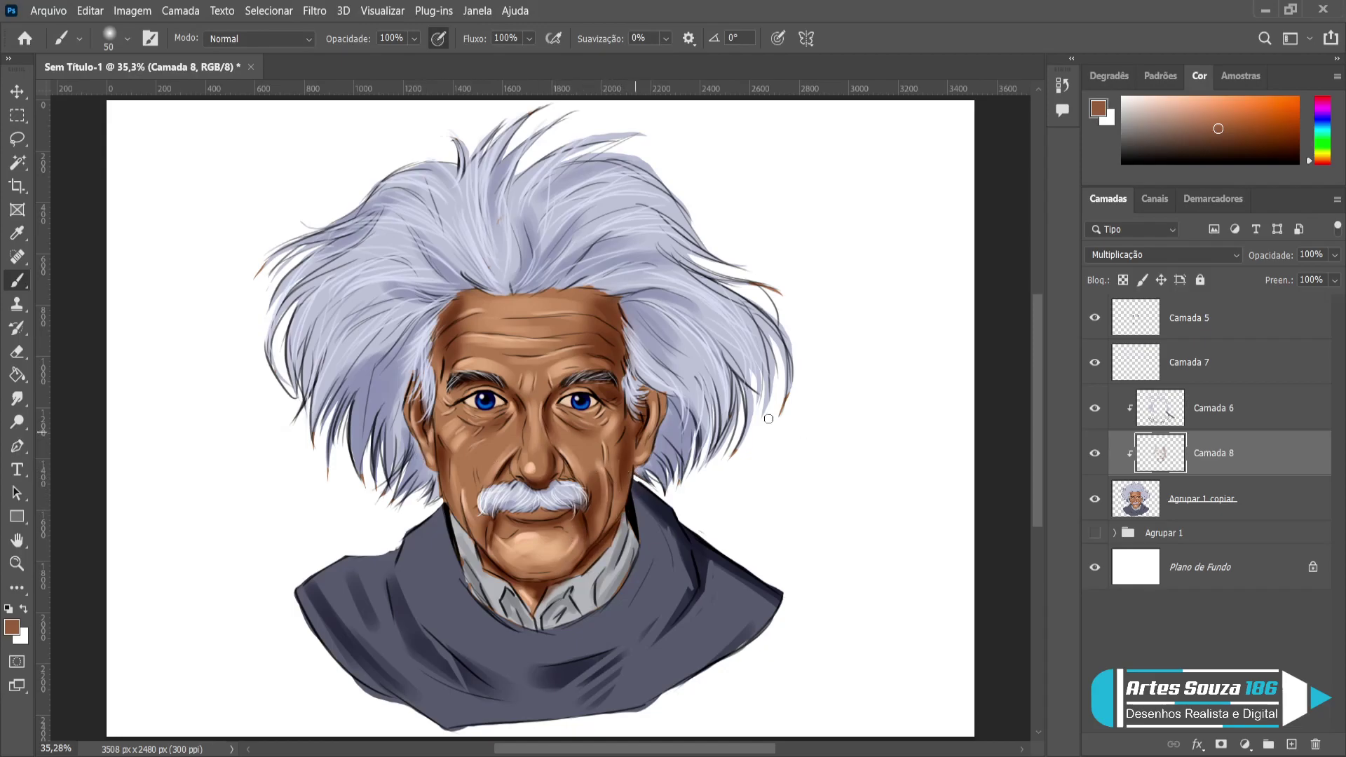
Lower the opacity of the multiplied skin shadow layer Camada 8 to 73%.
{"action": "left_click", "coordinate": [1198, 490], "text": "shift"}
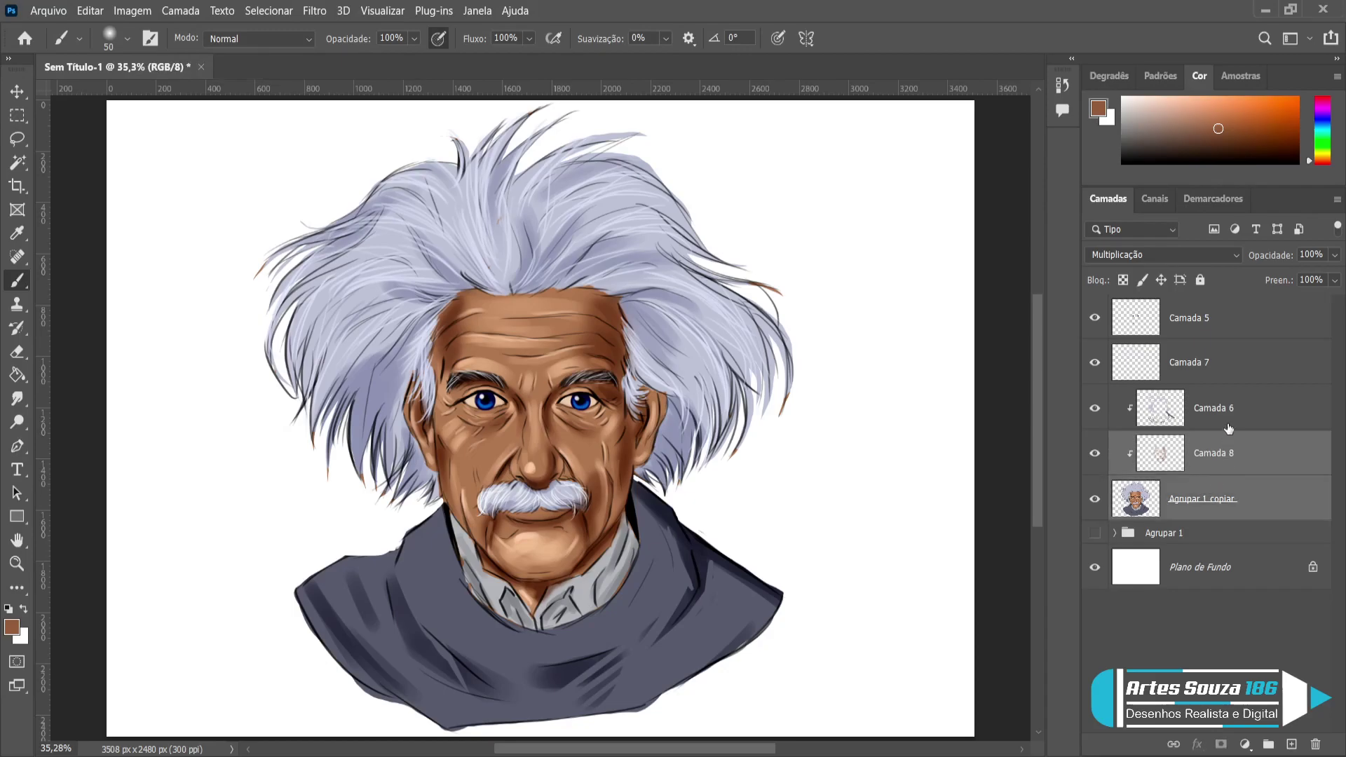
{"action": "left_click", "coordinate": [1228, 420], "text": "shift"}
{"action": "left_click", "coordinate": [1211, 453]}
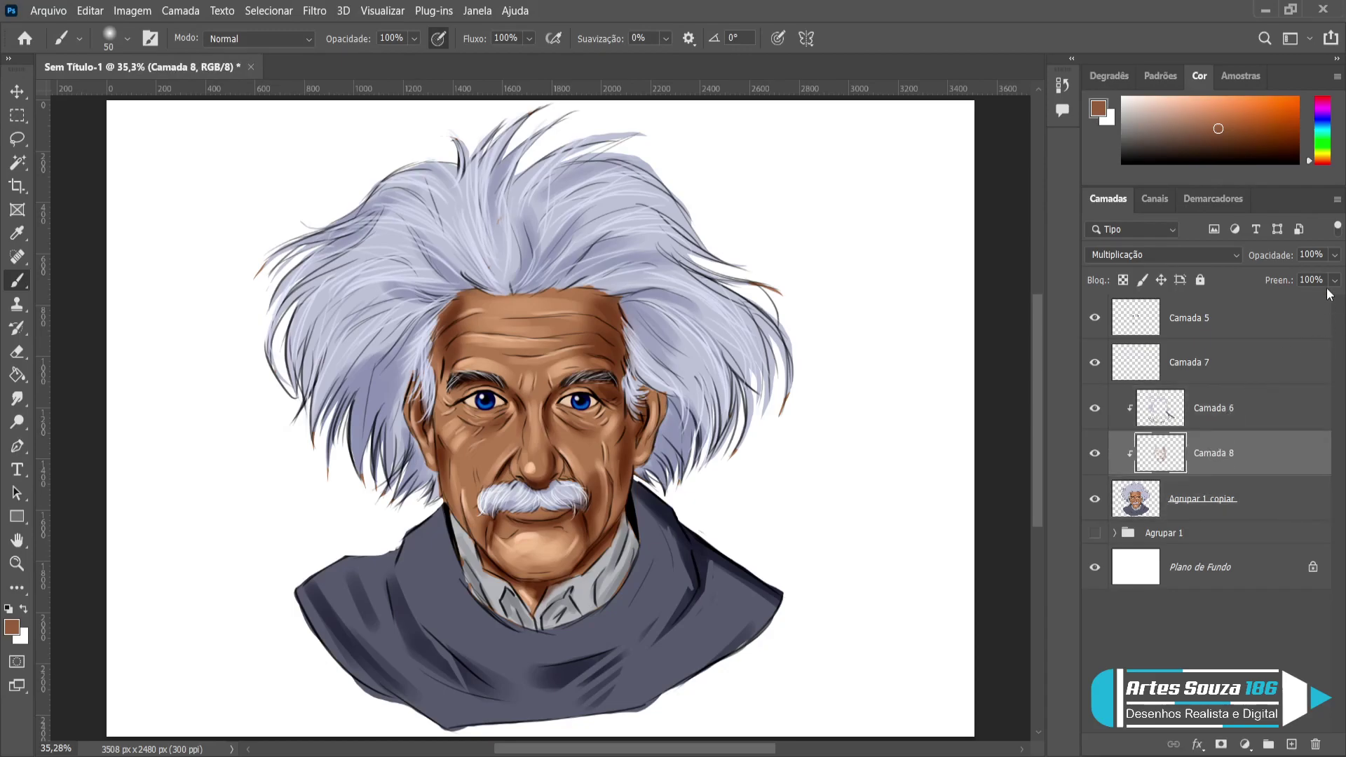
{"action": "left_click", "coordinate": [1307, 270]}
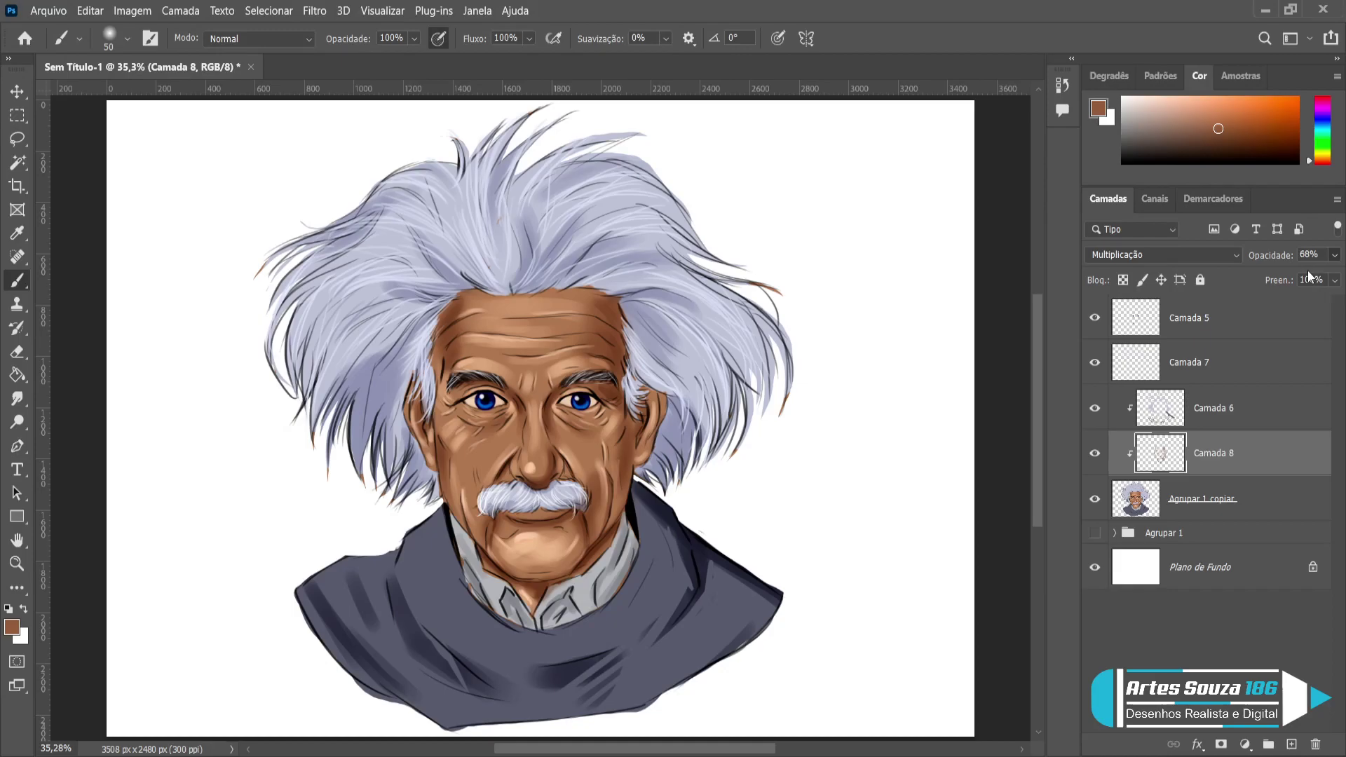
Group all layers from Camada 5 down to Agrupar 1 copiar, duplicate the group, hide the original and merge the copy into one layer.
{"action": "left_click", "coordinate": [1218, 414], "text": "shift"}
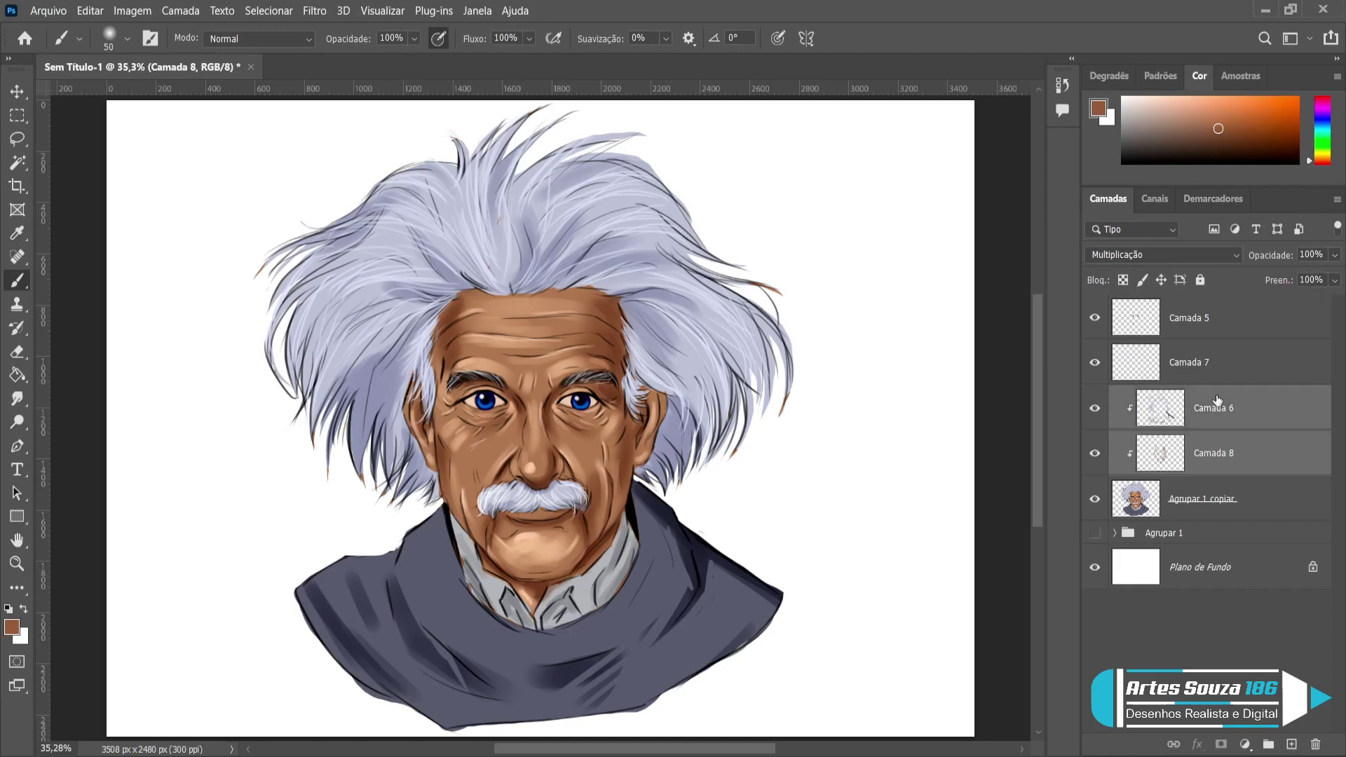
{"action": "left_click", "coordinate": [1227, 359], "text": "shift"}
{"action": "left_click", "coordinate": [1234, 331], "text": "shift"}
{"action": "left_click", "coordinate": [1233, 500], "text": "shift"}
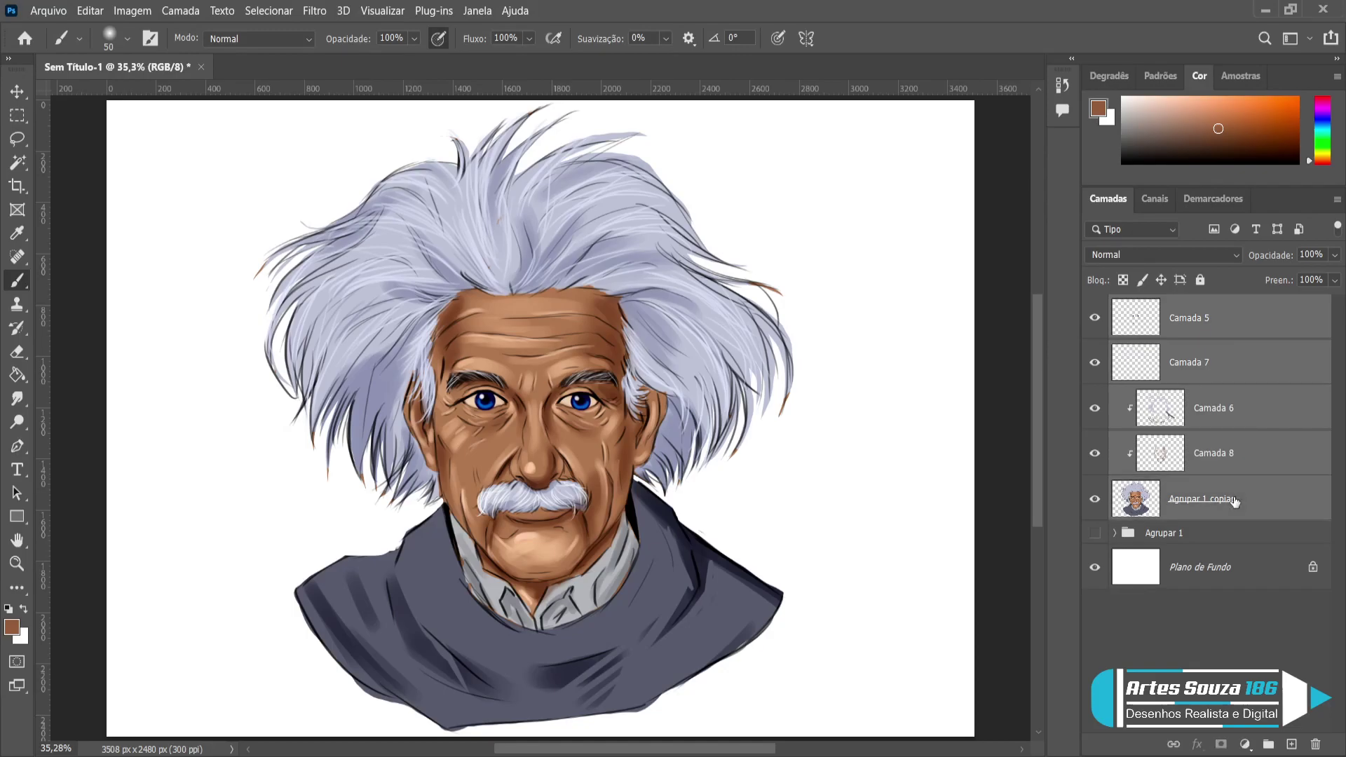
{"action": "key", "text": "ctrl+g"}
{"action": "key", "text": "ctrl+j"}
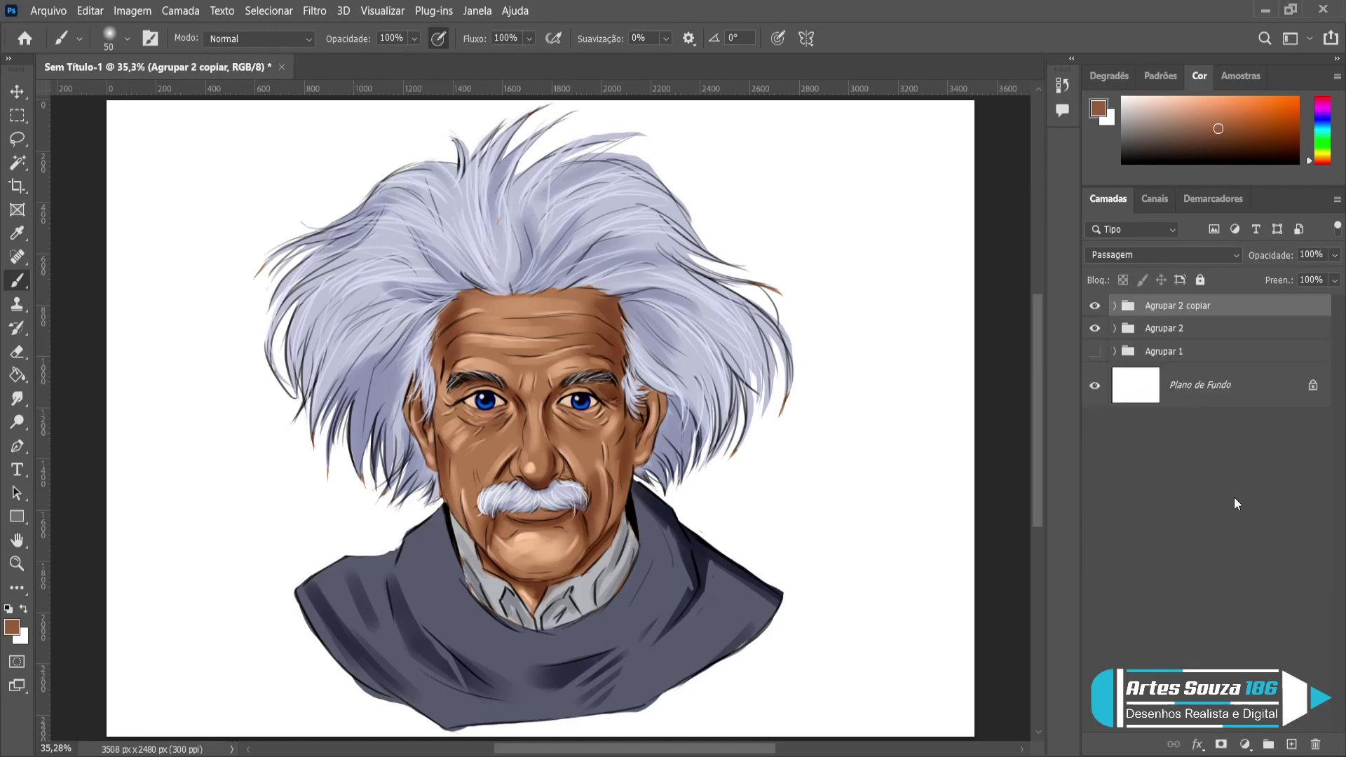
{"action": "left_click", "coordinate": [1096, 328]}
{"action": "key", "text": "ctrl+e"}
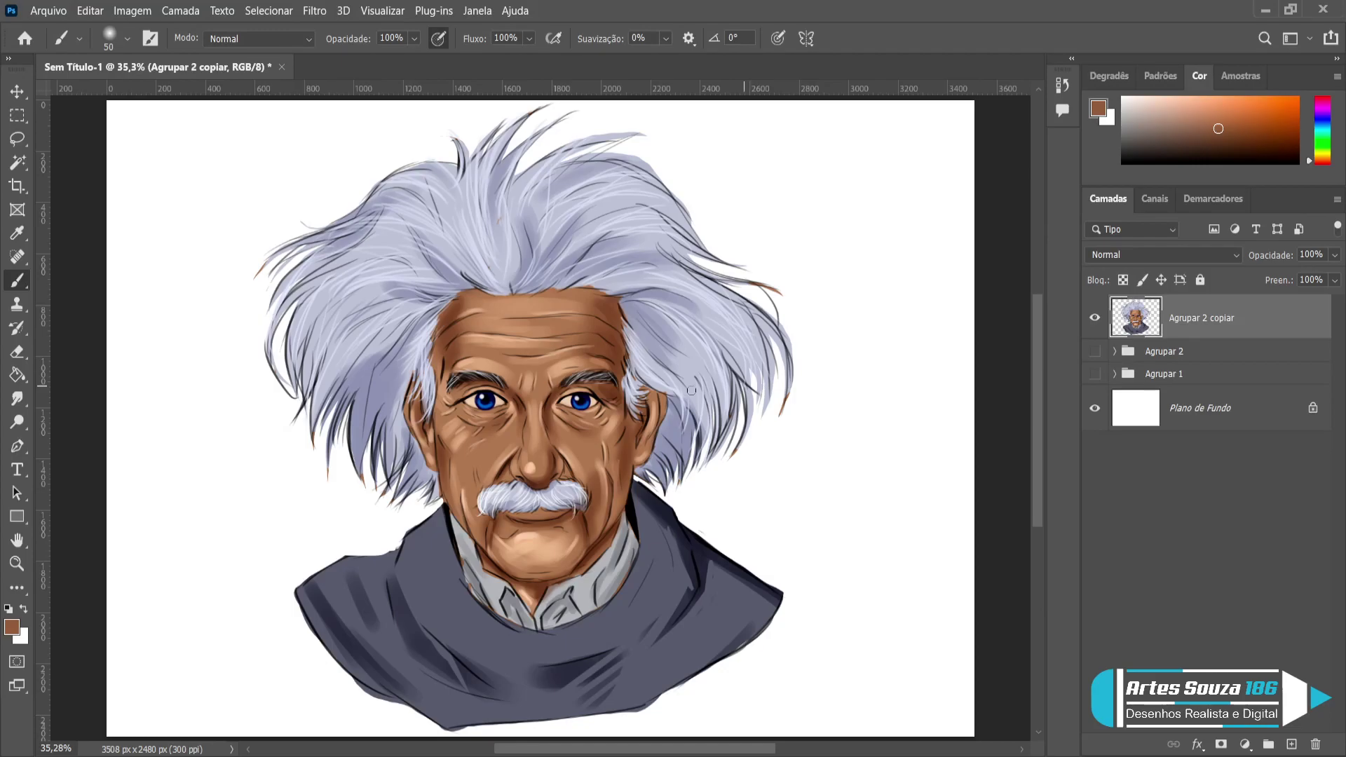
Tint the inner and outer corners of both eyes pinkish red with a size 7 brush.
{"action": "scroll", "coordinate": [538, 402], "scroll_direction": "up", "scroll_amount": 3}
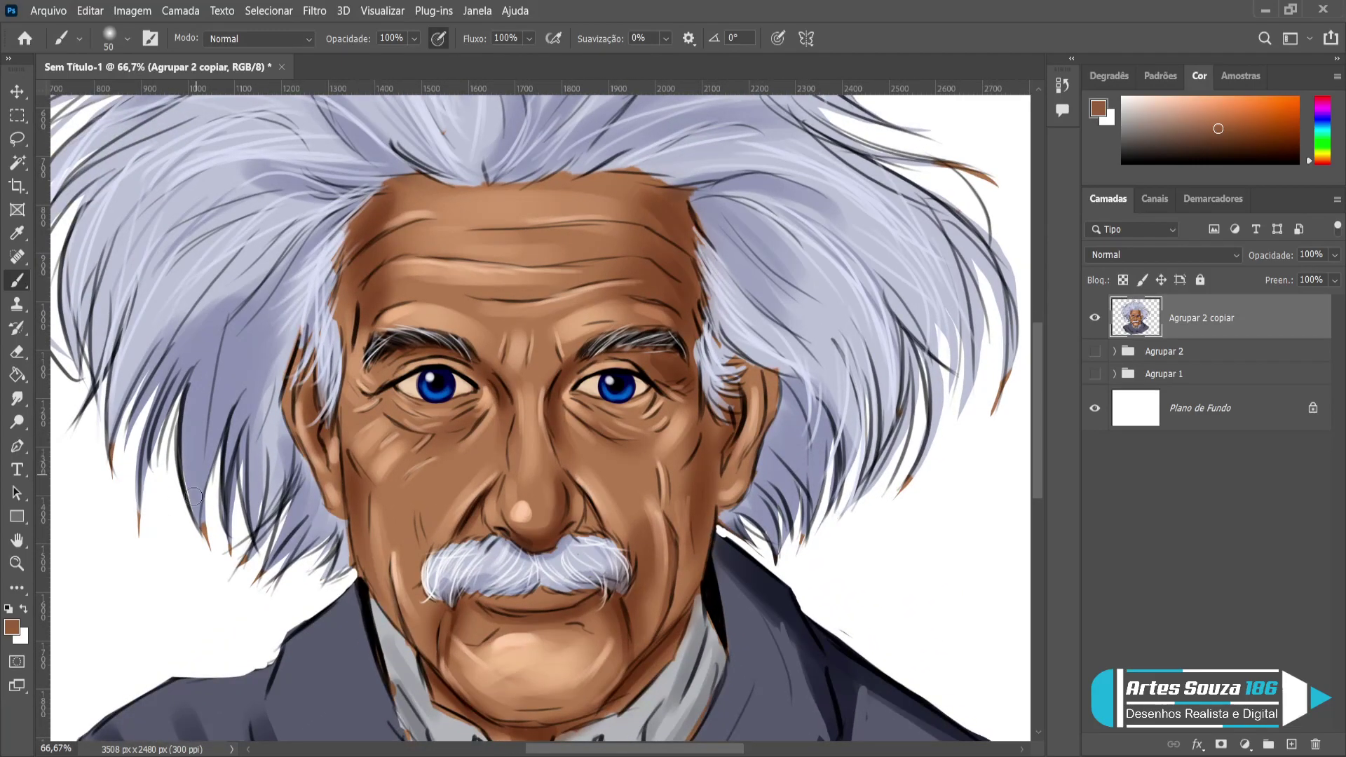
{"action": "key", "text": "period"}
{"action": "key", "text": "i"}
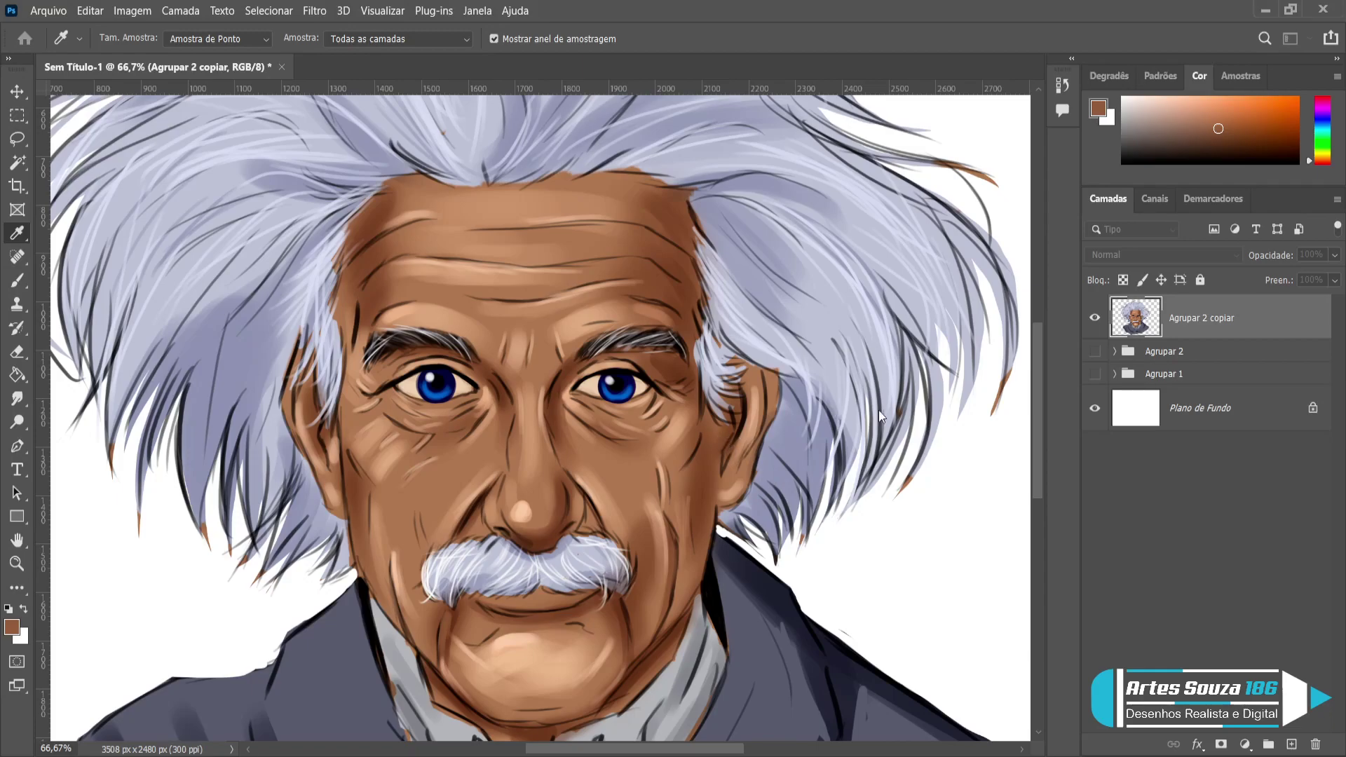
{"action": "left_click", "coordinate": [973, 393]}
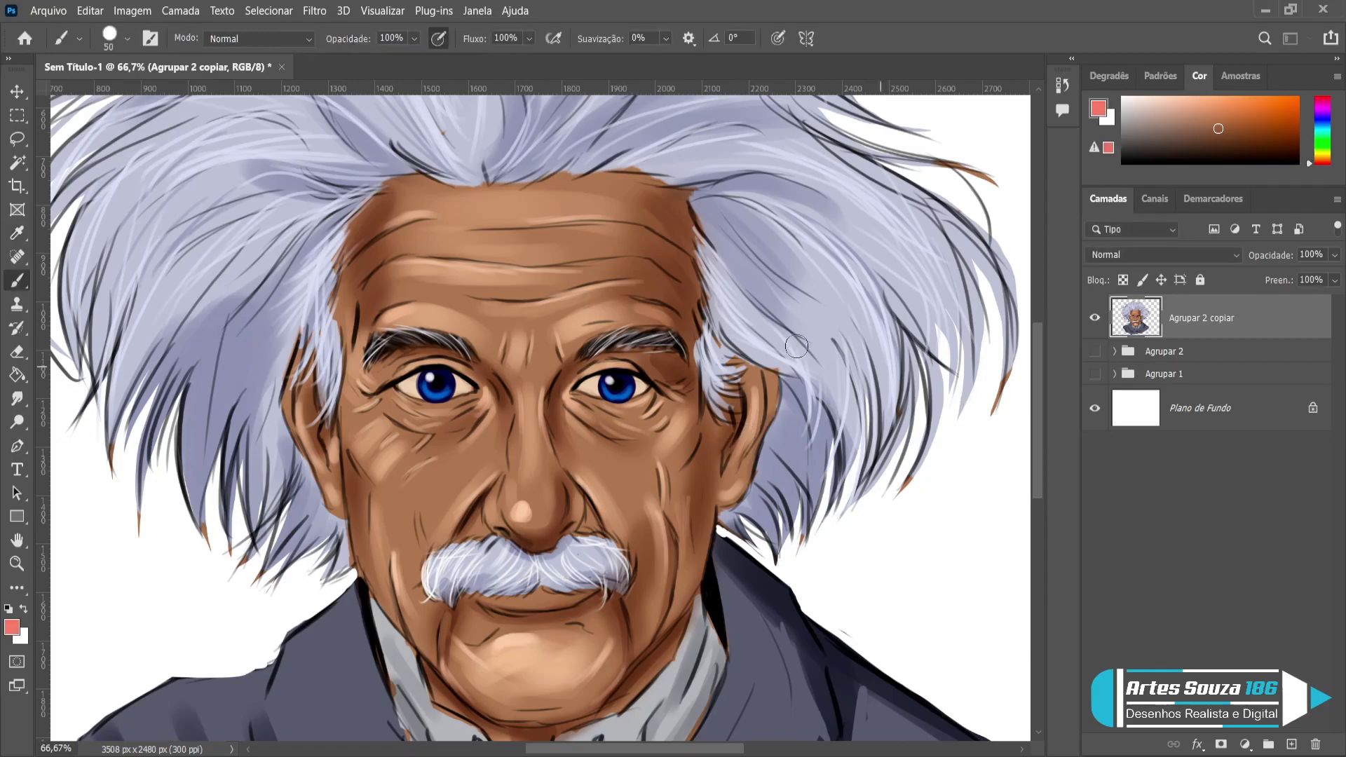
{"action": "key", "text": "bracketleft"}
{"action": "key", "text": "bracketleft"}
{"action": "key", "text": "bracketleft"}
{"action": "key", "text": "bracketleft"}
{"action": "key", "text": "bracketleft"}
{"action": "key", "text": "bracketleft"}
{"action": "key", "text": "bracketleft"}
{"action": "key", "text": "bracketleft"}
{"action": "key", "text": "bracketleft"}
{"action": "key", "text": "bracketleft"}
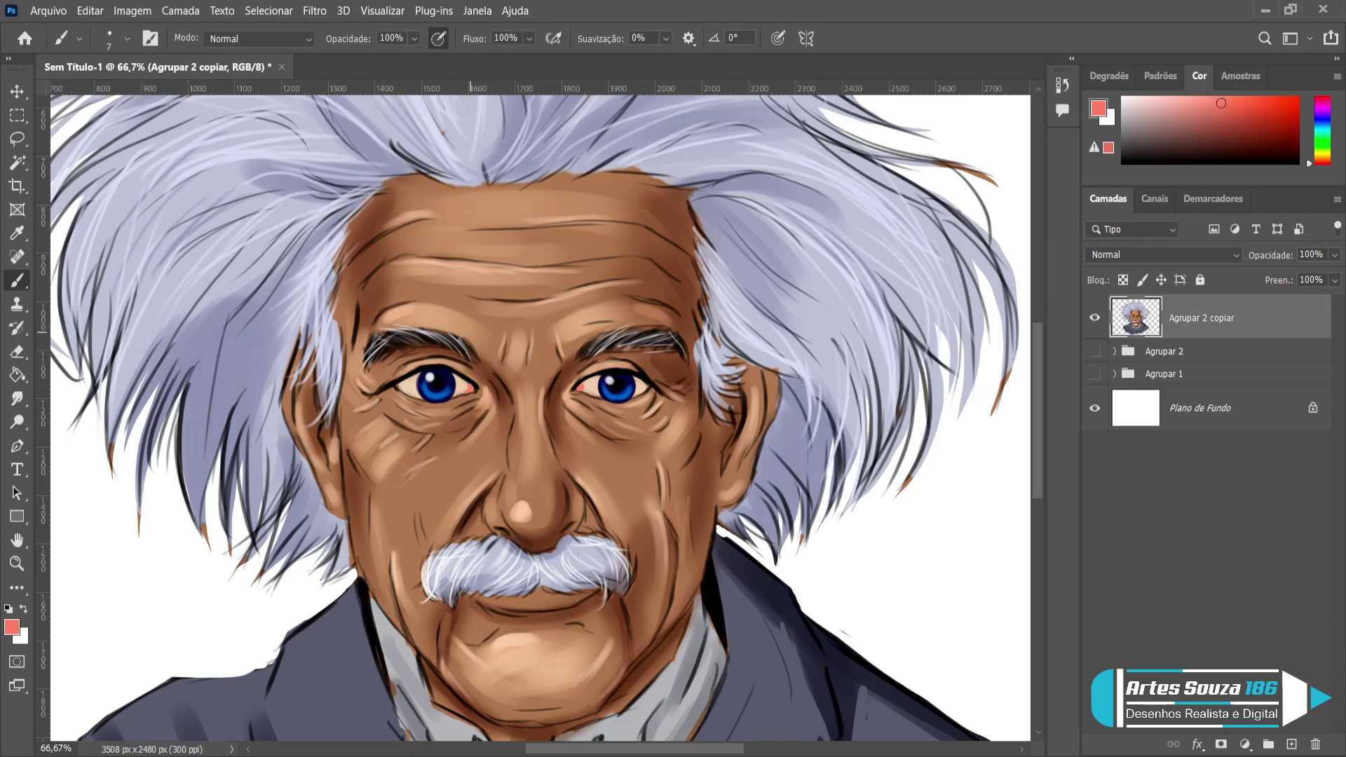
Sample the beige of the eye white, darken it to a greyish beige and shade the eyeballs around the irises.
{"action": "left_click", "coordinate": [824, 541], "text": "alt"}
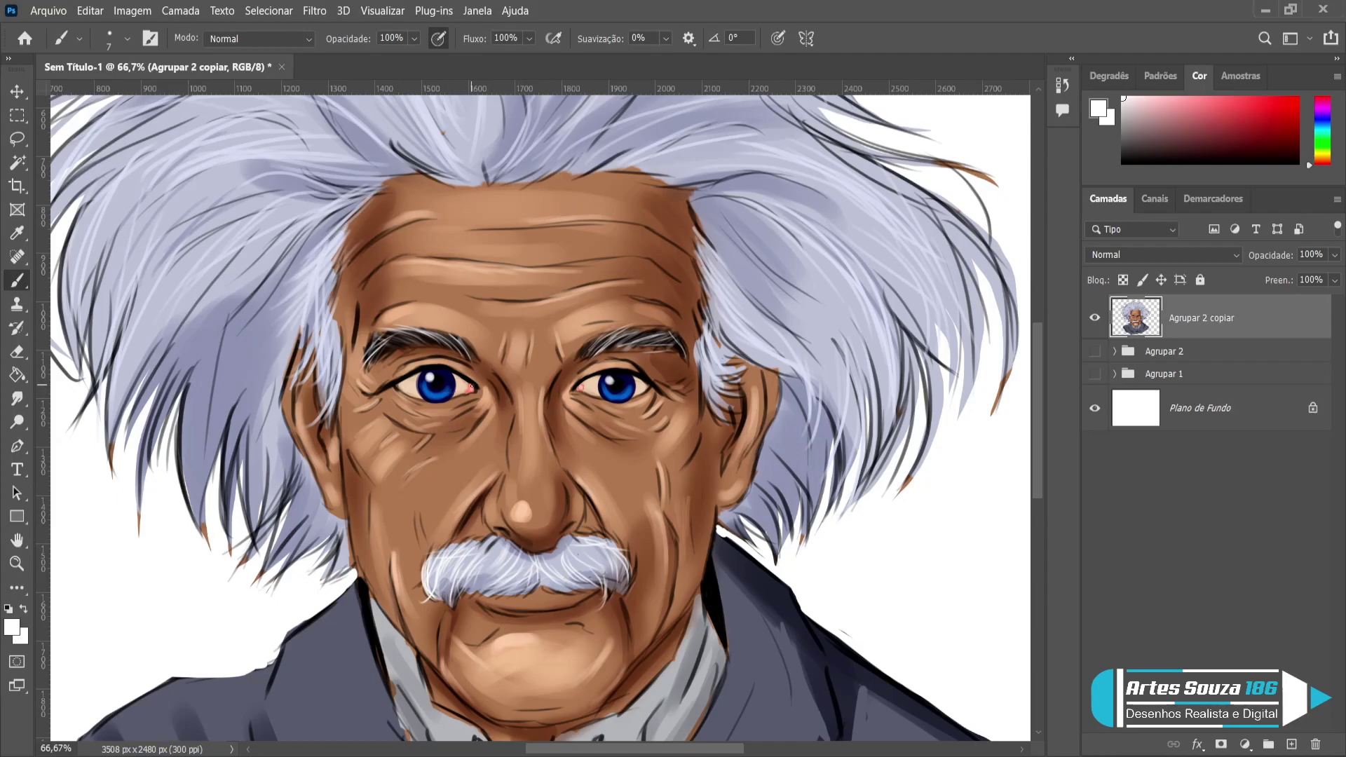
{"action": "left_click", "coordinate": [457, 382], "text": "alt"}
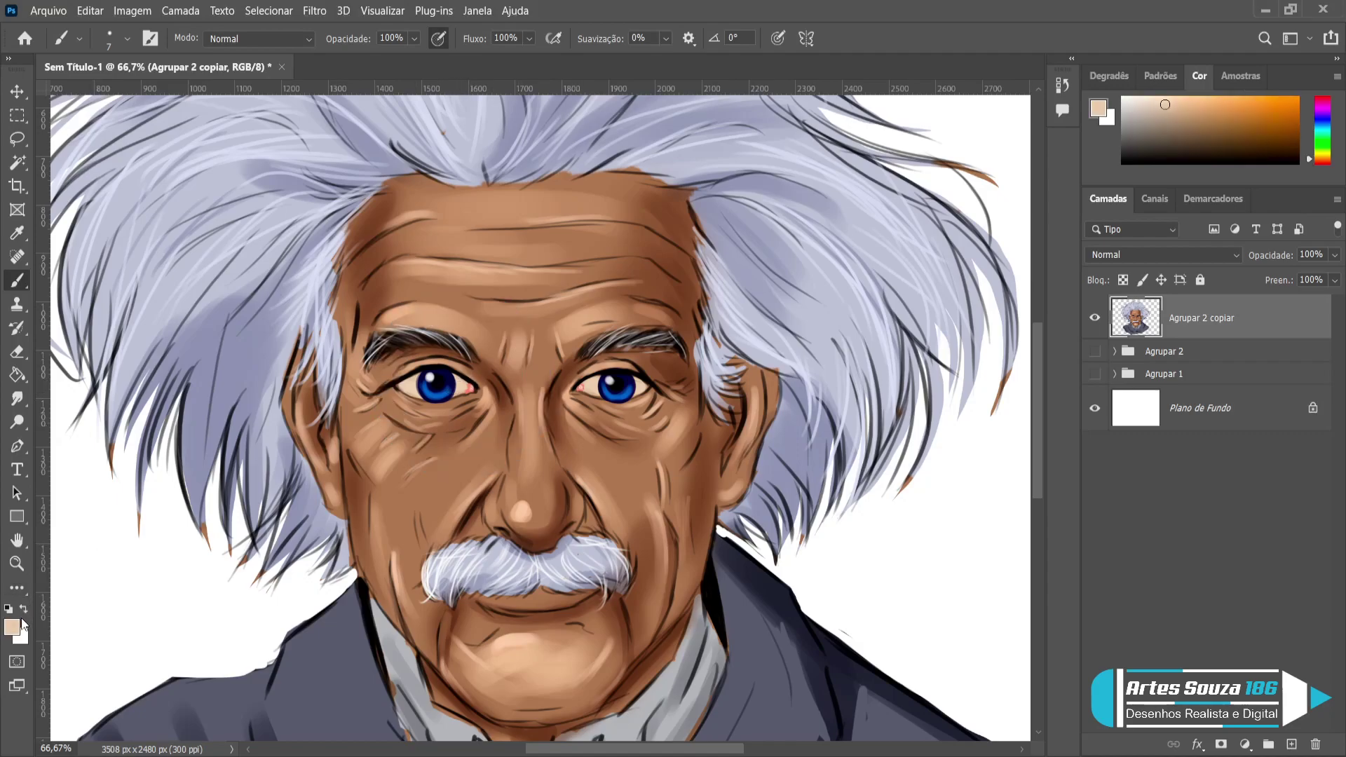
{"action": "key", "text": "i"}
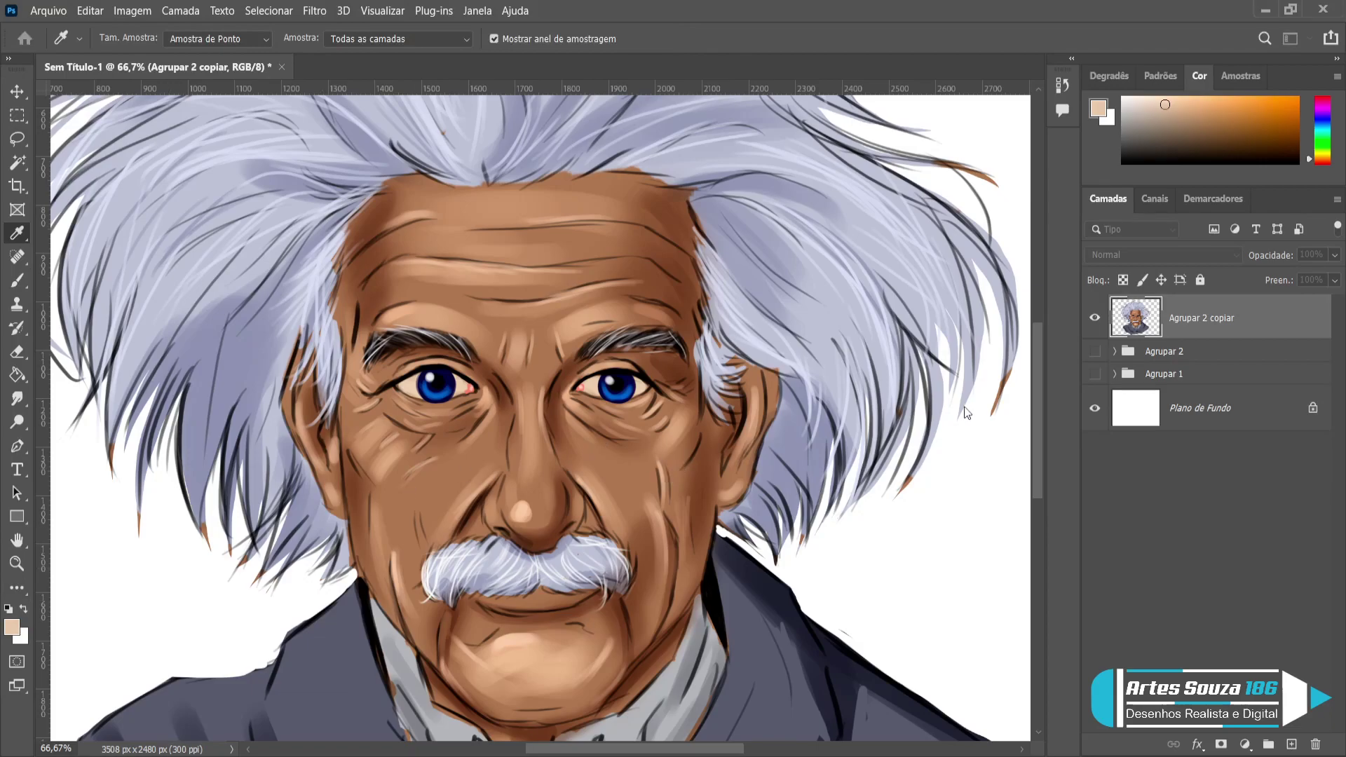
{"action": "key", "text": "b"}
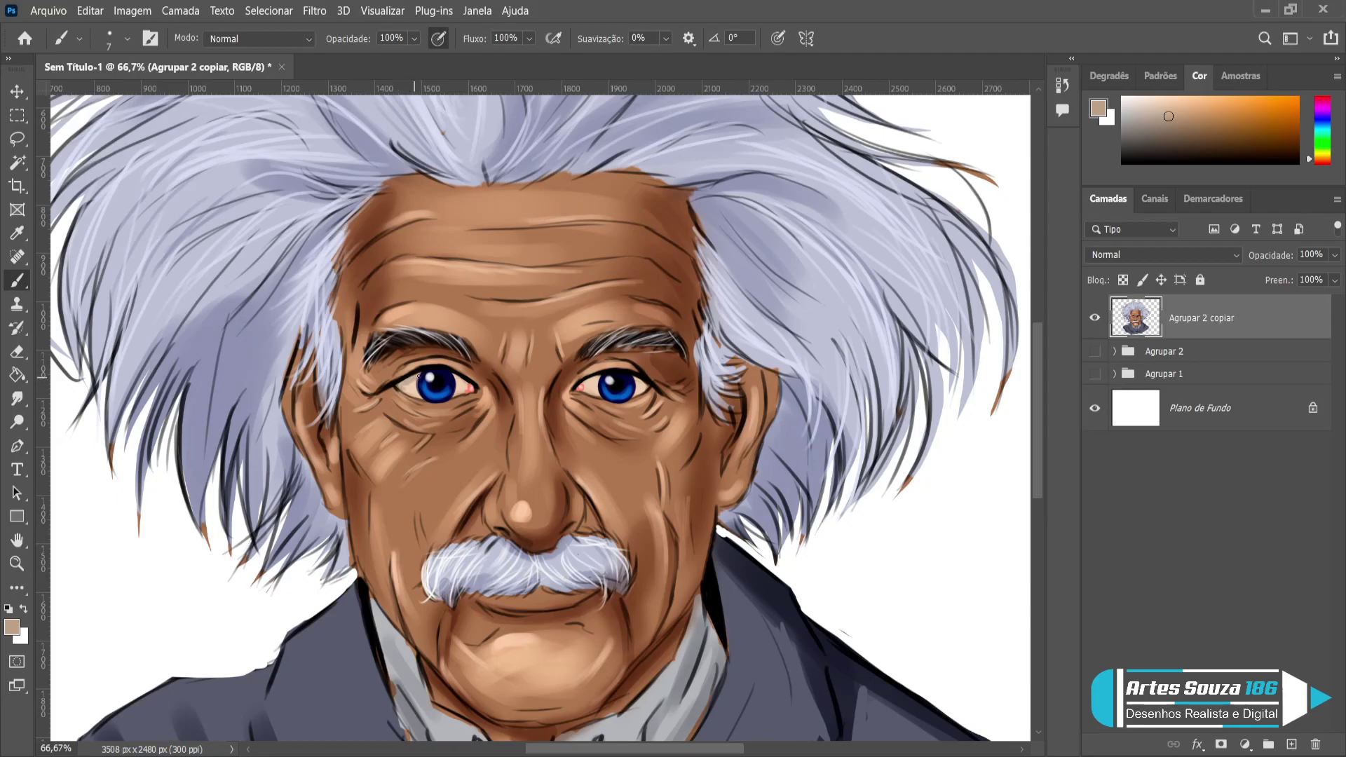
{"action": "left_click_drag", "start_coordinate": [454, 393], "coordinate": [440, 401]}
{"action": "key", "text": "ctrl+0"}
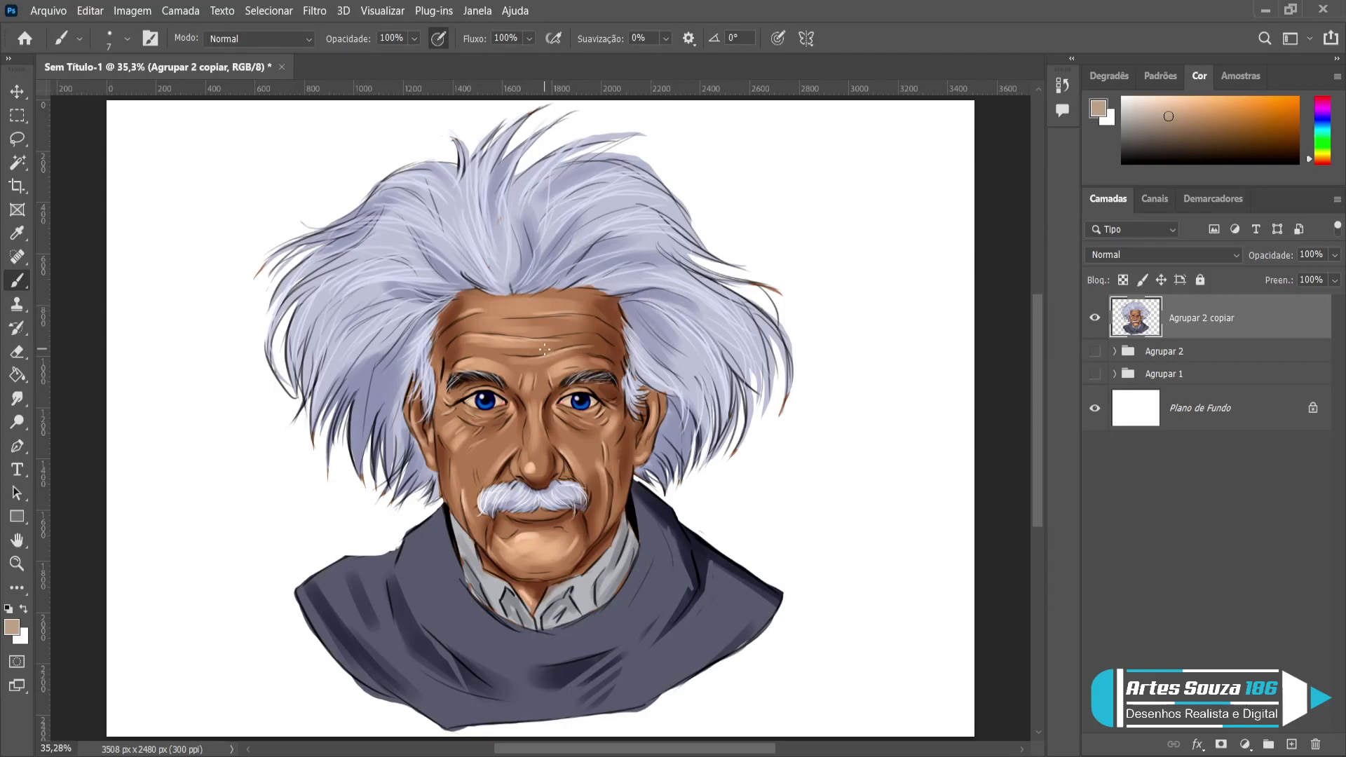
Touch up the skin around the right eye with a sampled light skin tone and a size 15 brush.
{"action": "left_click", "coordinate": [611, 419], "text": "alt"}
{"action": "key", "text": "bracketleft"}
{"action": "key", "text": "bracketleft"}
{"action": "key", "text": "bracketright"}
{"action": "key", "text": "bracketright"}
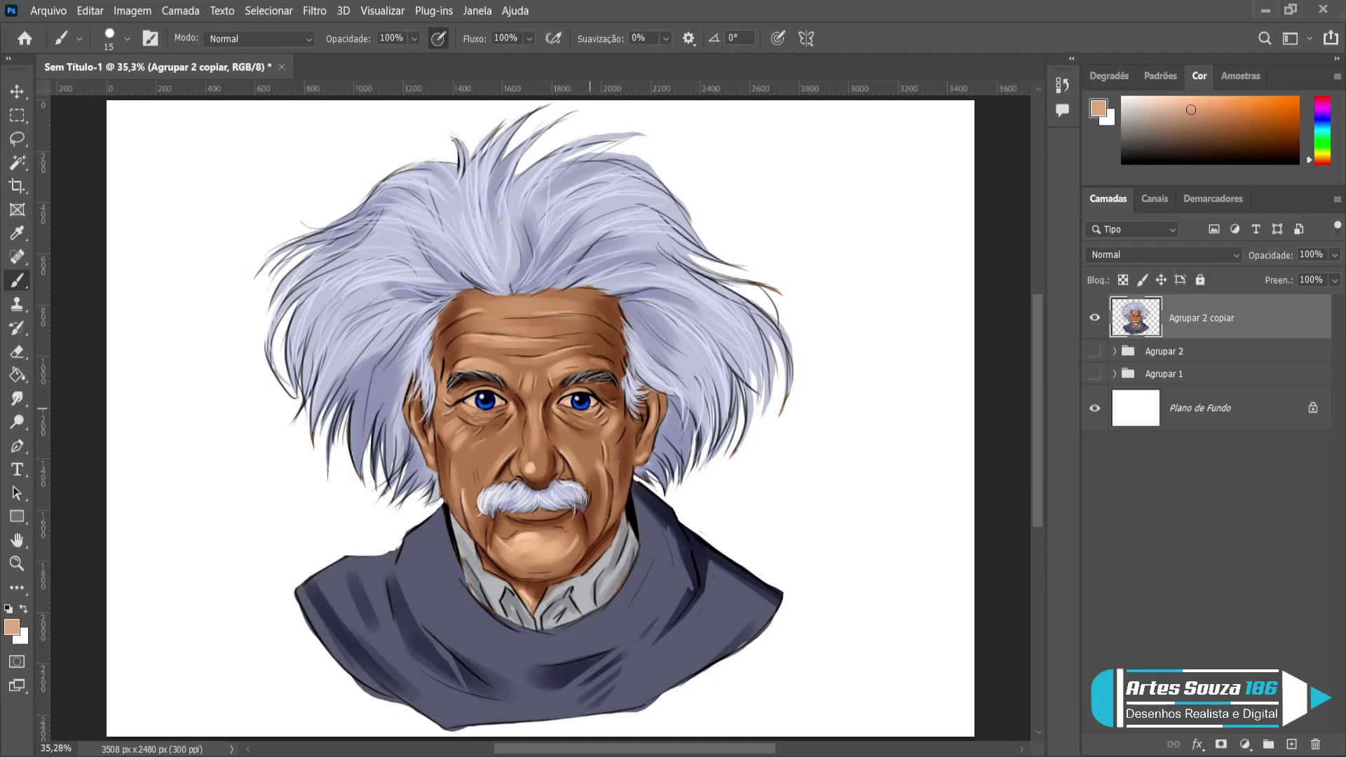
{"action": "key", "text": "bracketleft"}
{"action": "key", "text": "bracketleft"}
Deepen the left ear's inner shadow with a size 20 dark brown brush and retouch the skin with a sampled light brown at size 35.
{"action": "left_click", "coordinate": [587, 518], "text": "alt"}
{"action": "key", "text": "bracketright"}
{"action": "key", "text": "bracketright"}
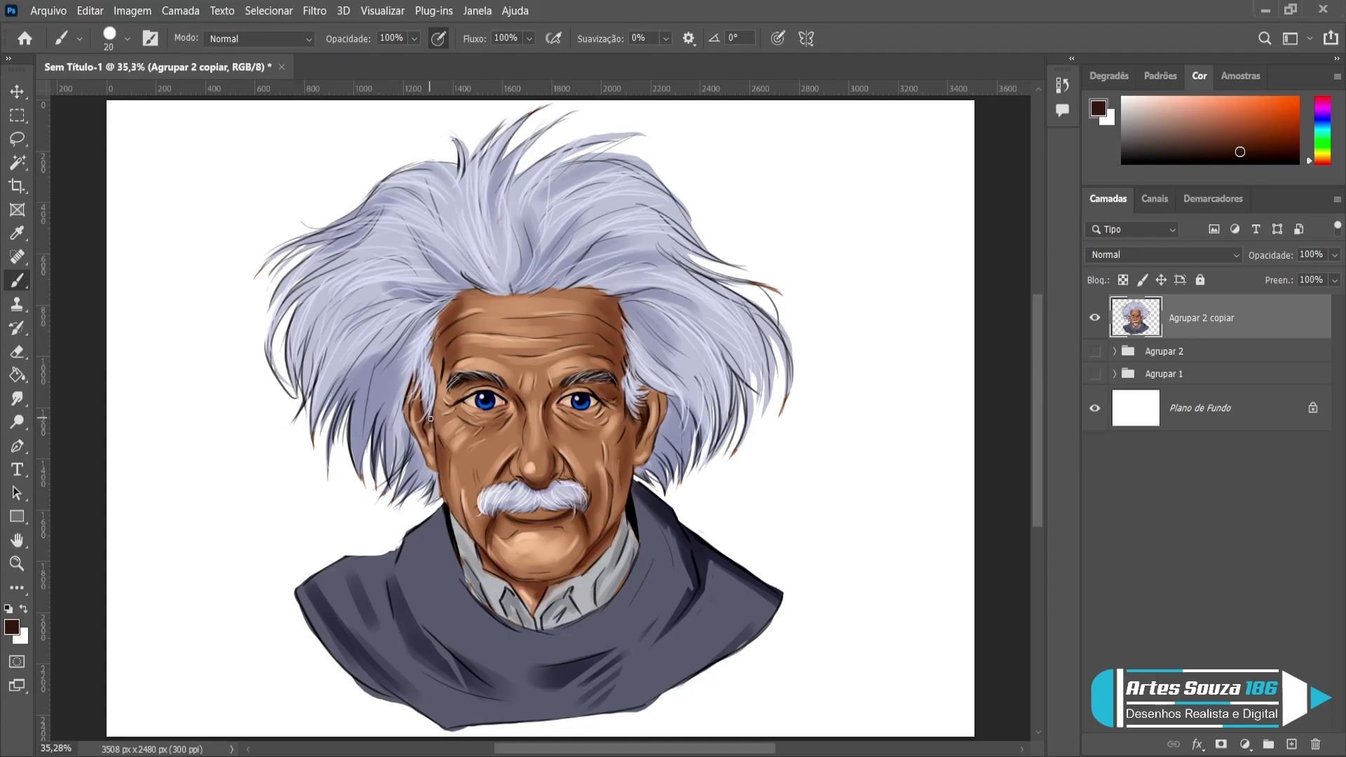
{"action": "left_click_drag", "start_coordinate": [422, 407], "coordinate": [421, 415]}
{"action": "key", "text": "bracketleft"}
{"action": "left_click", "coordinate": [479, 472], "text": "alt"}
{"action": "key", "text": "bracketright"}
{"action": "key", "text": "bracketright"}
{"action": "key", "text": "bracketright"}
{"action": "key", "text": "bracketright"}
{"action": "key", "text": "bracketright"}
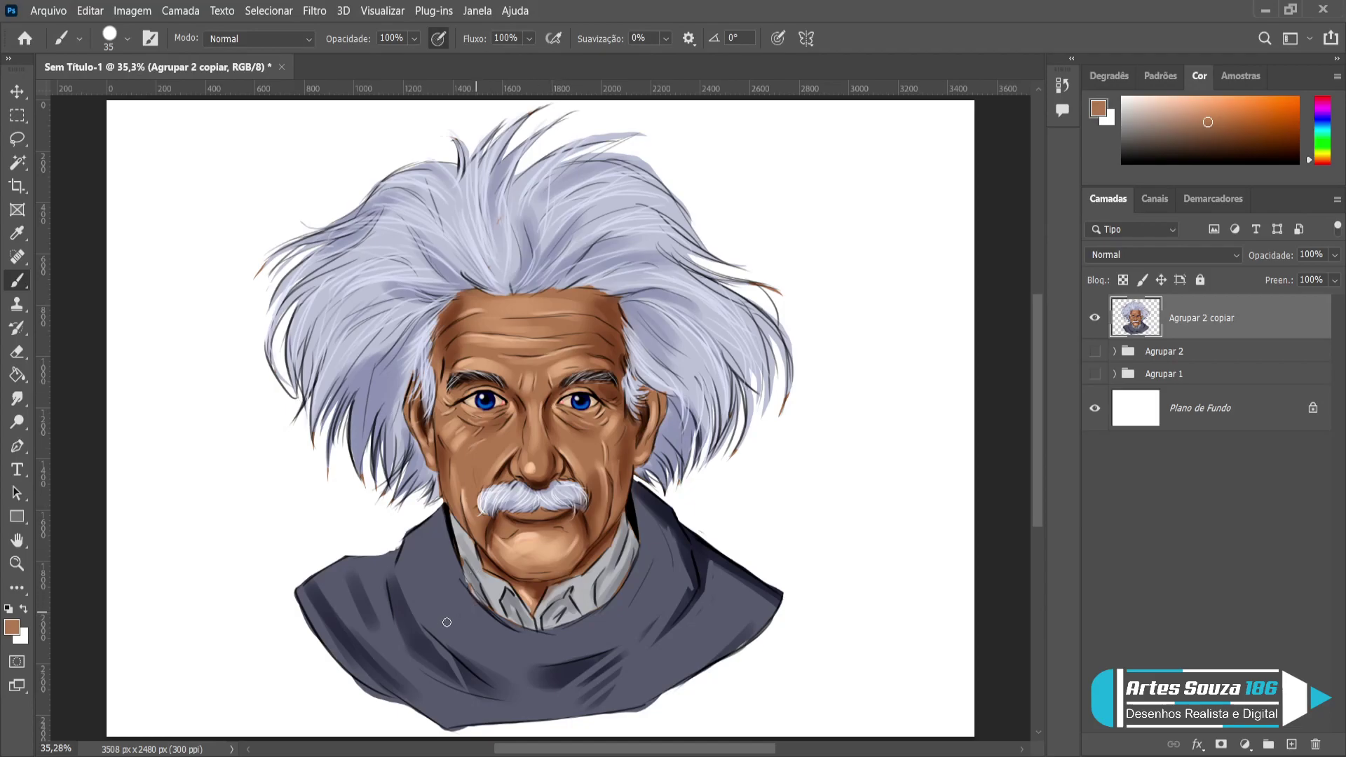
Add a layer clipped to the merged portrait and choose a lighter greyish purple based on the sampled sweater color.
{"action": "left_click", "coordinate": [420, 564], "text": "alt"}
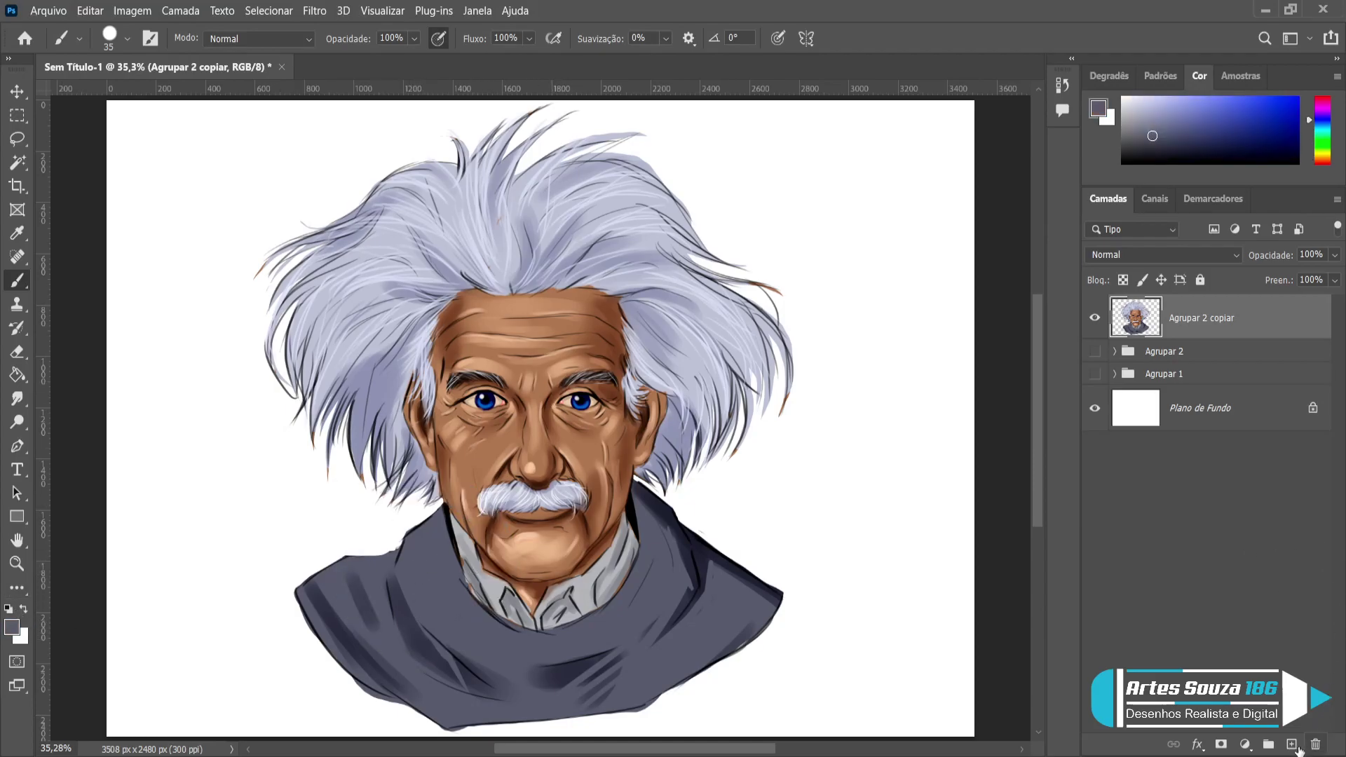
{"action": "left_click", "coordinate": [1291, 745]}
{"action": "left_click", "coordinate": [1192, 346], "text": "alt"}
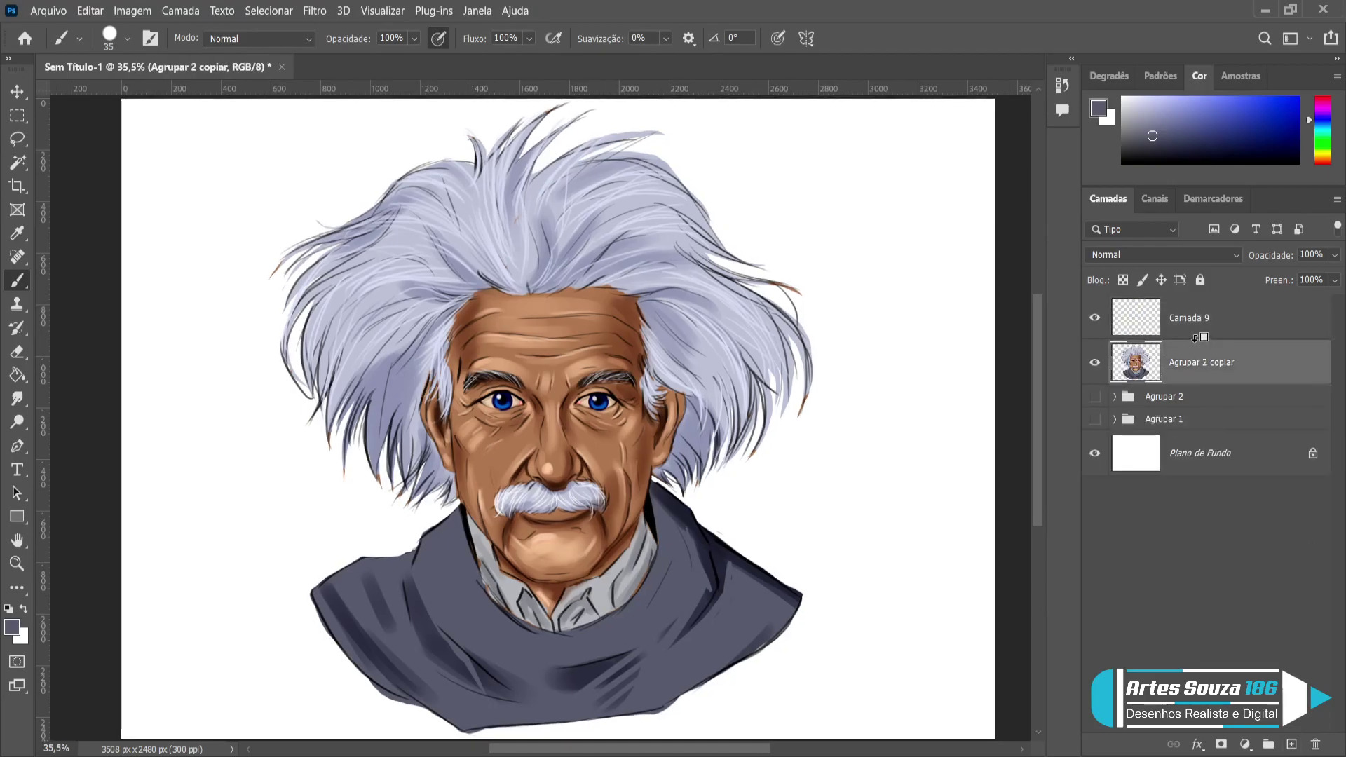
{"action": "left_click", "coordinate": [1195, 339], "text": "alt"}
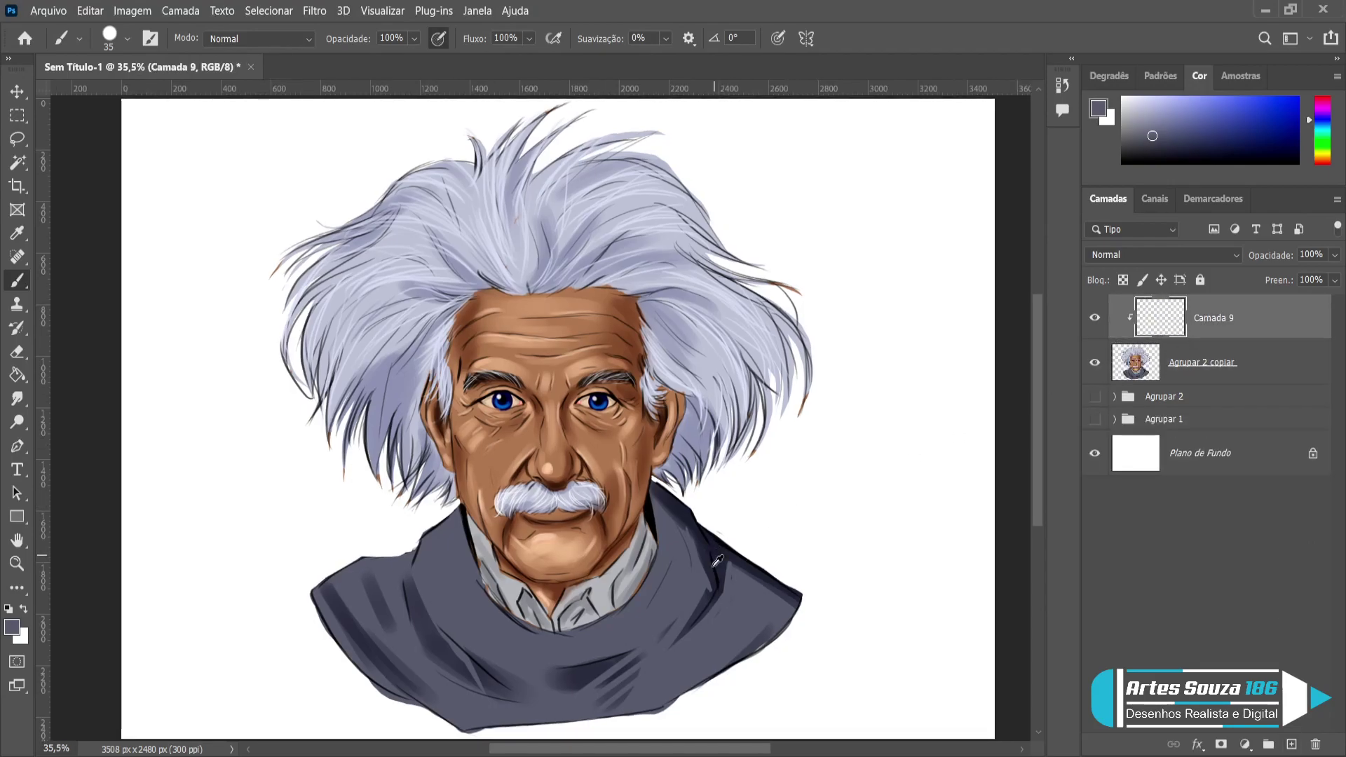
{"action": "key", "text": "alt"}
{"action": "key", "text": "i"}
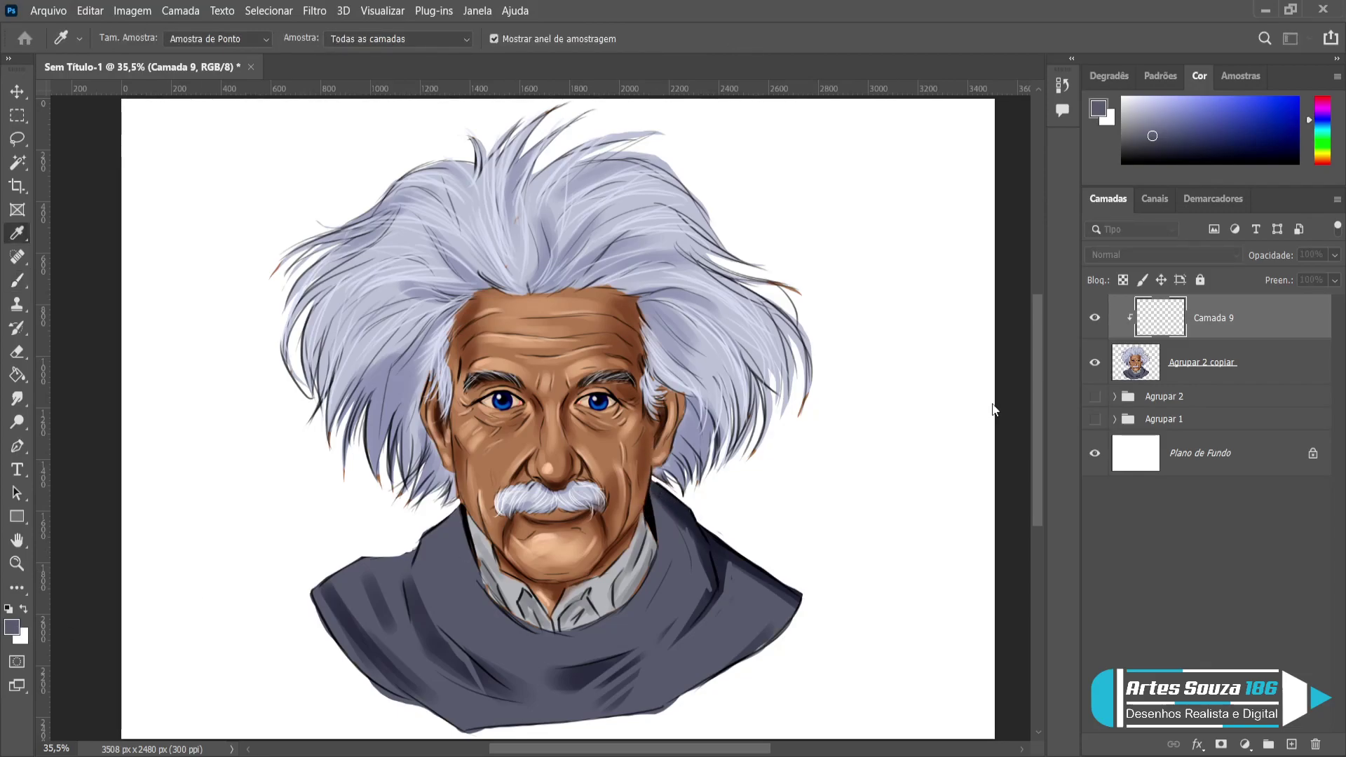
{"action": "key", "text": "b"}
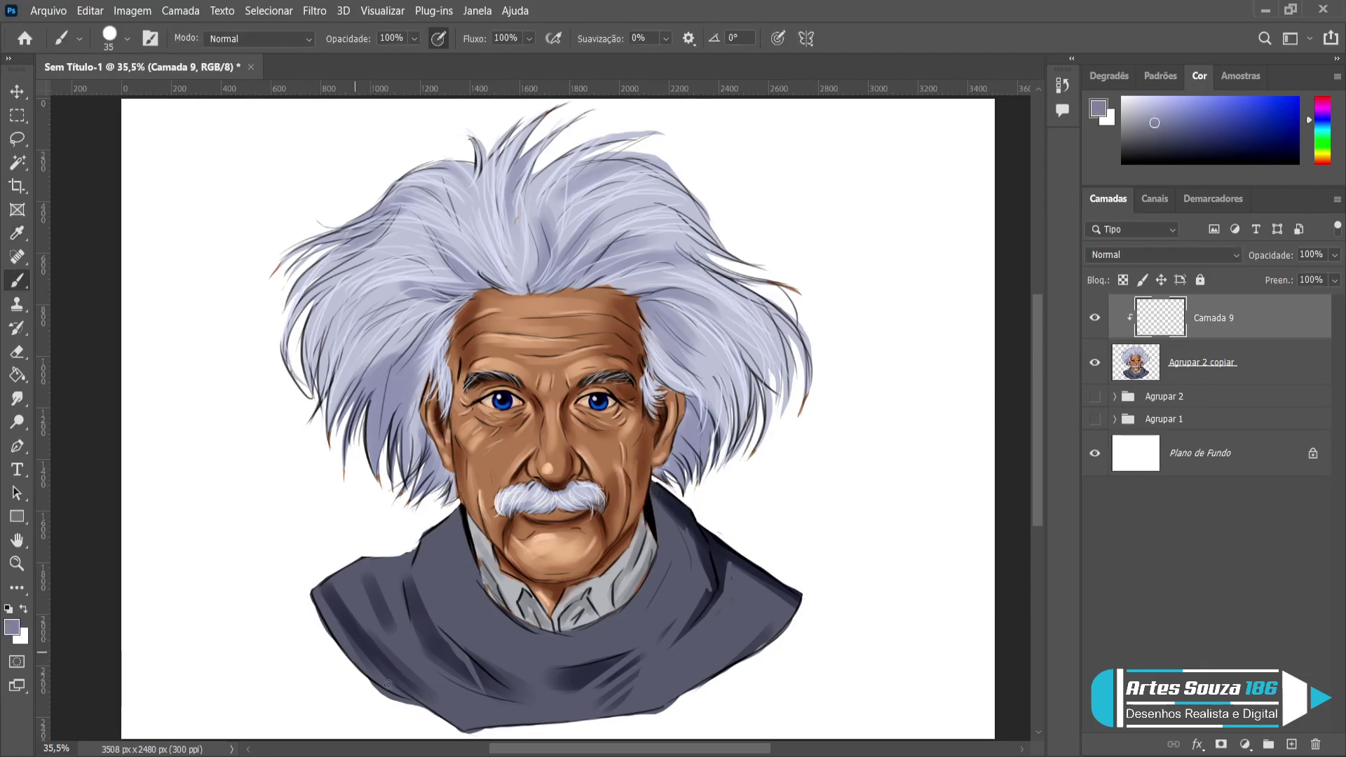
Paint lighter fold highlights across both sides of the sweater with a size 60 brush, and merge the highlight layer into the portrait.
{"action": "key", "text": "bracketright"}
{"action": "key", "text": "bracketright"}
{"action": "key", "text": "bracketright"}
{"action": "key", "text": "bracketright"}
{"action": "key", "text": "bracketright"}
{"action": "left_click_drag", "start_coordinate": [341, 570], "coordinate": [422, 680]}
{"action": "left_click_drag", "start_coordinate": [374, 605], "coordinate": [436, 685]}
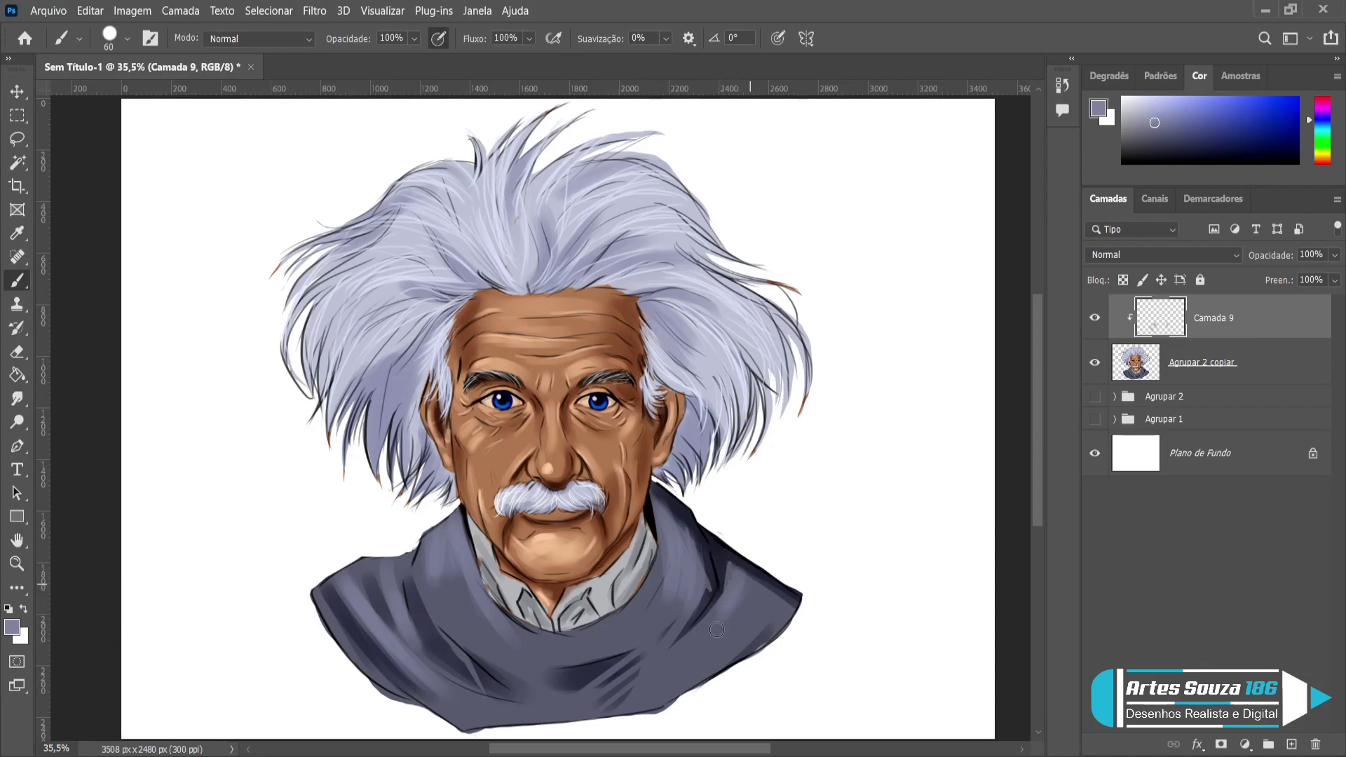
{"action": "mouse_move", "coordinate": [745, 599]}
{"action": "left_mouse_down"}
{"action": "mouse_move", "coordinate": [742, 624]}
{"action": "mouse_move", "coordinate": [694, 667]}
{"action": "left_mouse_up"}
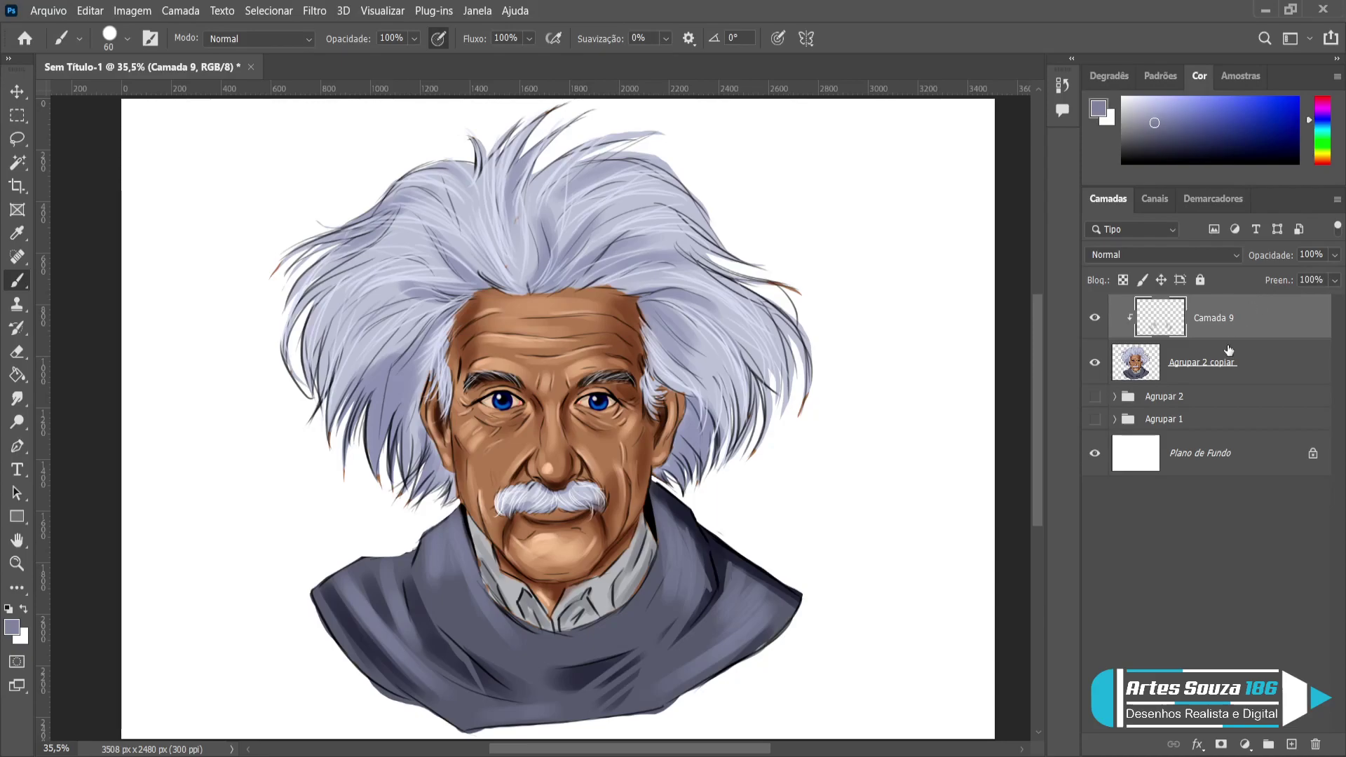
{"action": "key", "text": "ctrl+e"}
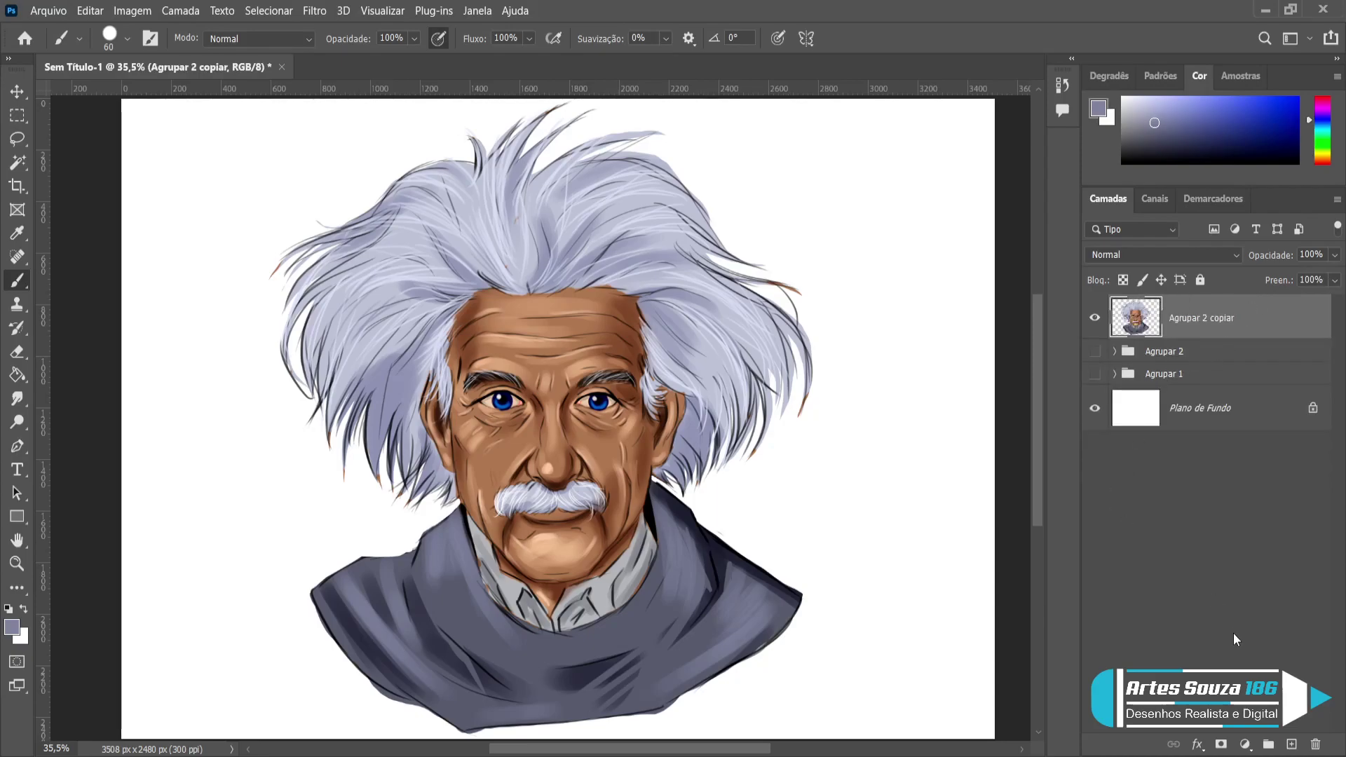
Add a new clipped layer in Multiplicação mode above the portrait and set up a neutral grey soft brush at size 80.
{"action": "left_click", "coordinate": [1288, 744]}
{"action": "left_click", "coordinate": [1221, 341], "text": "alt"}
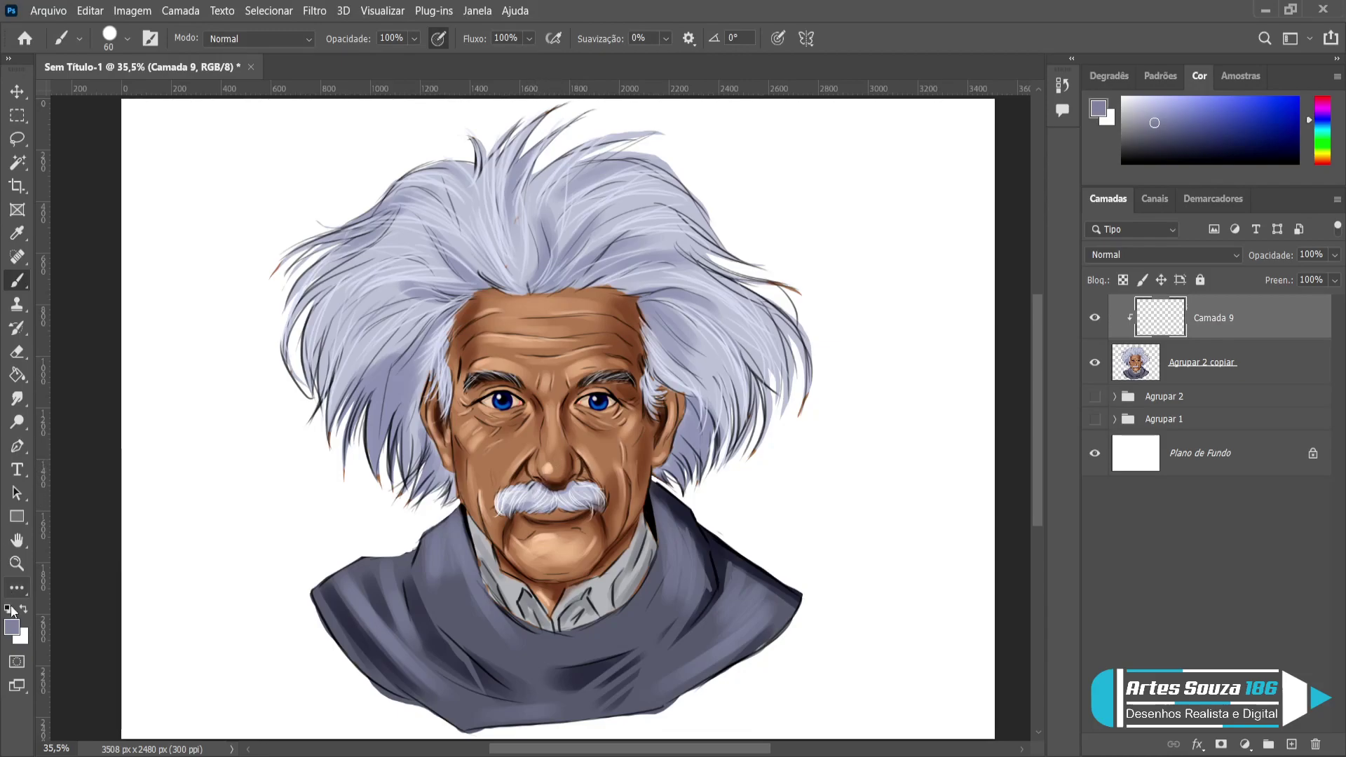
{"action": "left_click", "coordinate": [12, 628]}
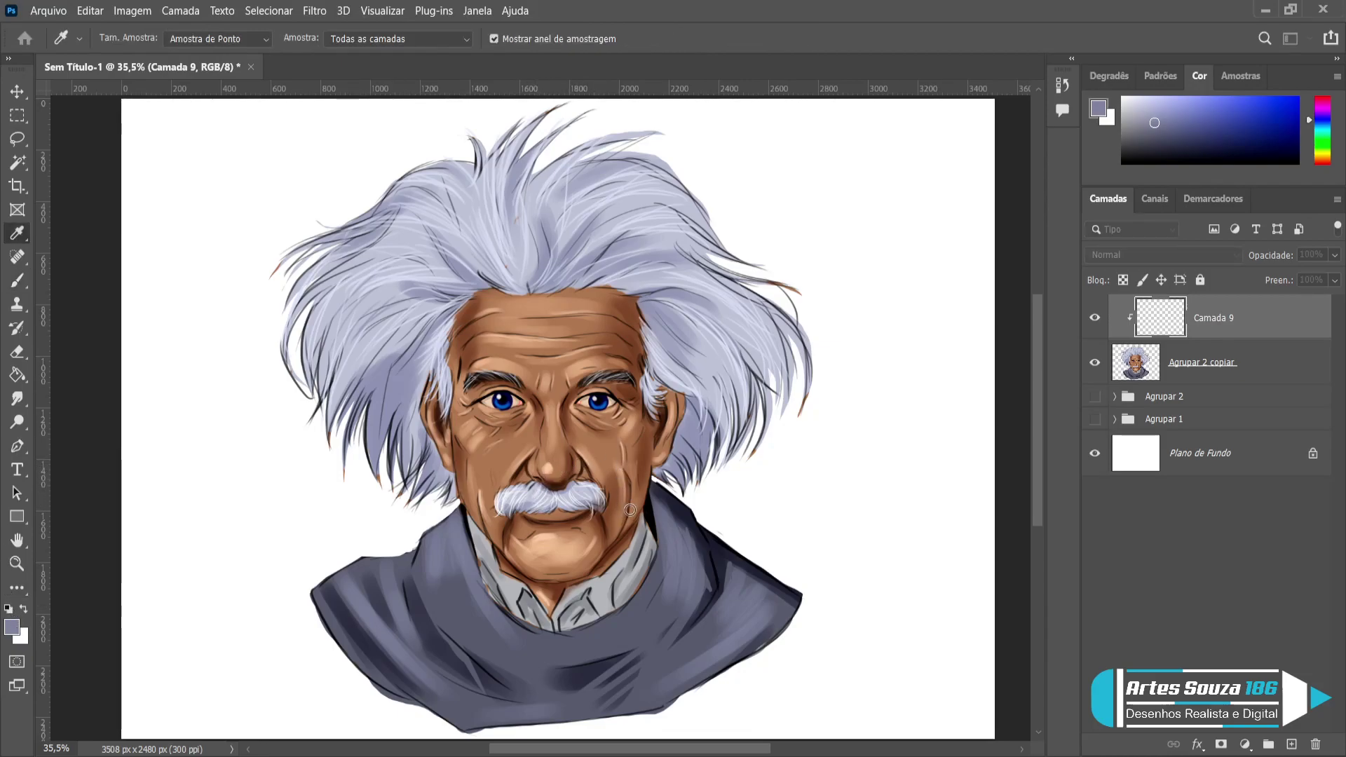
{"action": "left_click", "coordinate": [991, 389]}
{"action": "left_click", "coordinate": [1124, 258]}
{"action": "left_click", "coordinate": [1113, 325]}
{"action": "key", "text": "shift+bracketleft"}
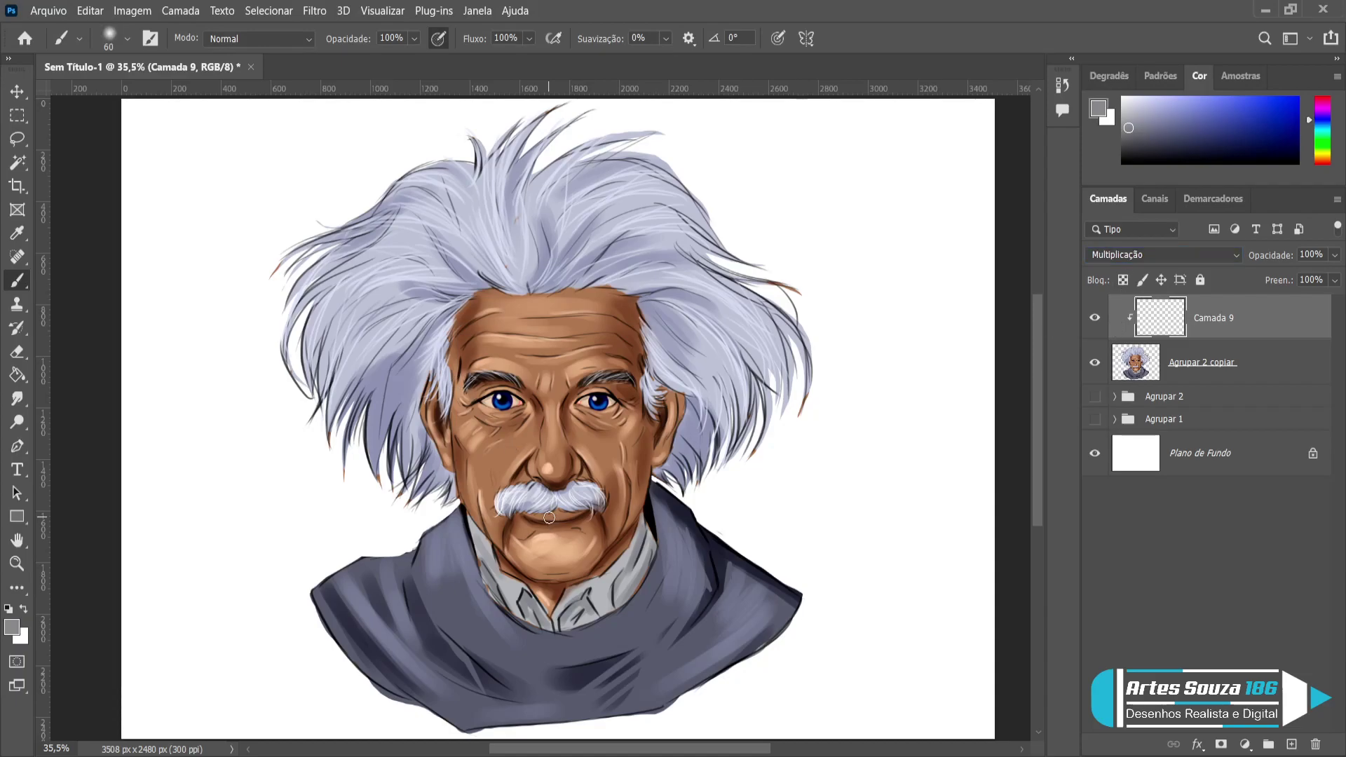
{"action": "key", "text": "bracketright"}
{"action": "key", "text": "bracketright"}
{"action": "key", "text": "bracketleft"}
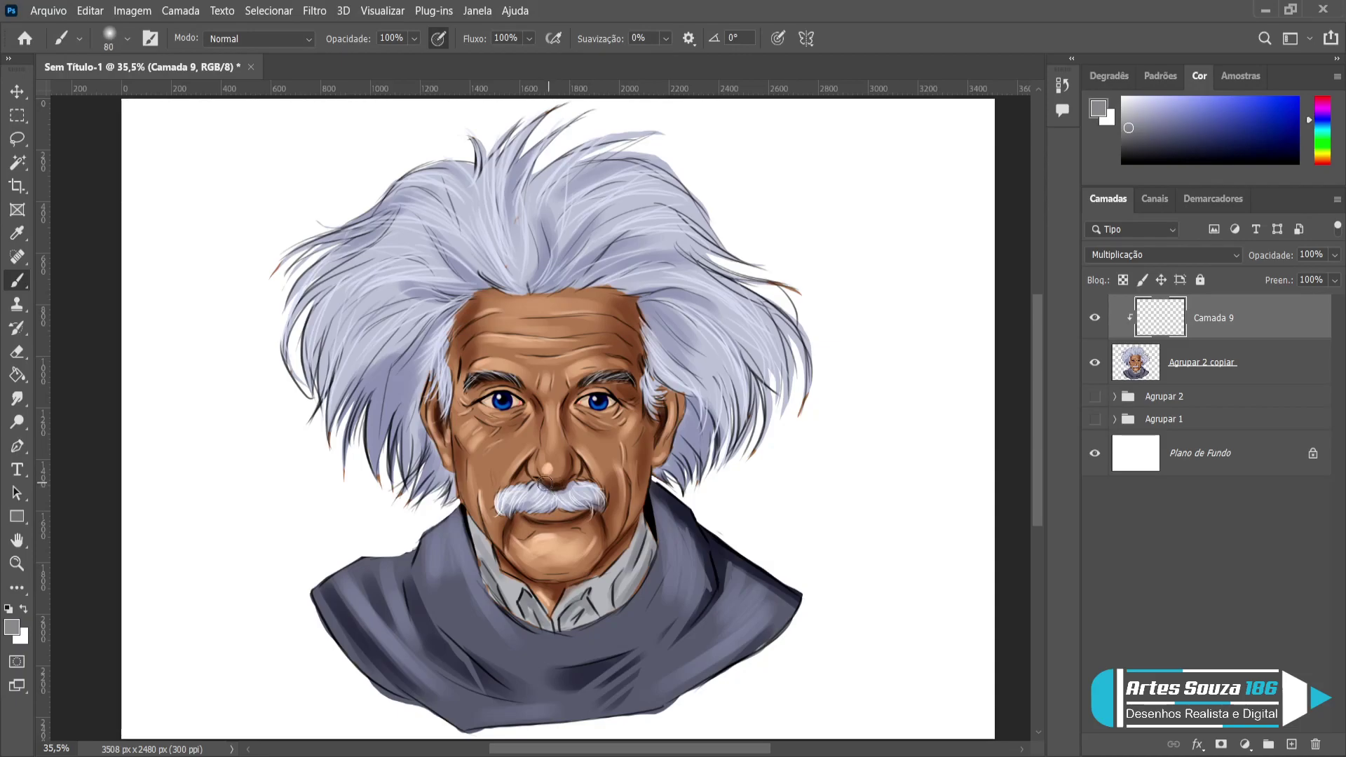
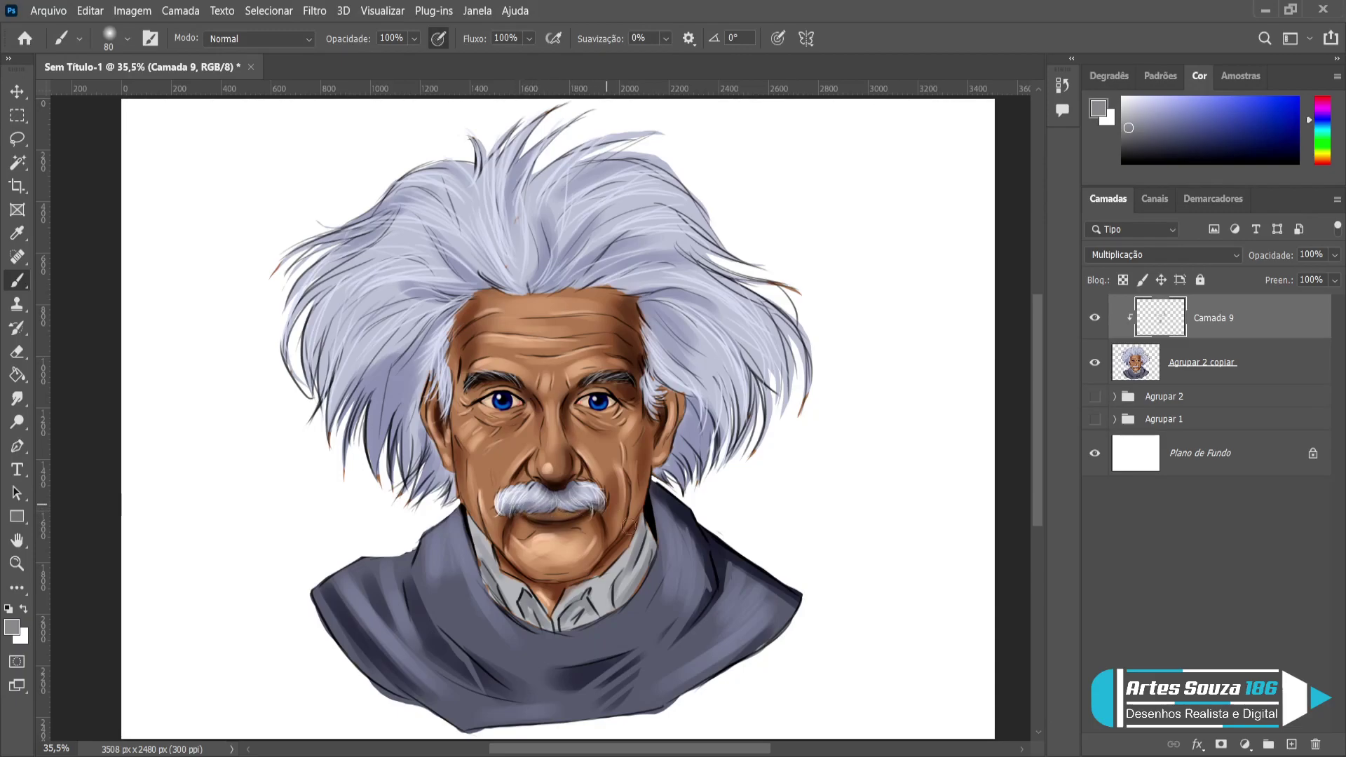
Paint soft grey shading on the Multiplicação layer around the face and jaw with a size 45 brush.
{"action": "key", "text": "bracketleft"}
{"action": "key", "text": "bracketleft"}
{"action": "key", "text": "bracketleft"}
{"action": "mouse_move", "coordinate": [637, 526]}
{"action": "left_mouse_down"}
{"action": "mouse_move", "coordinate": [627, 540]}
{"action": "mouse_move", "coordinate": [637, 523]}
{"action": "left_mouse_up"}
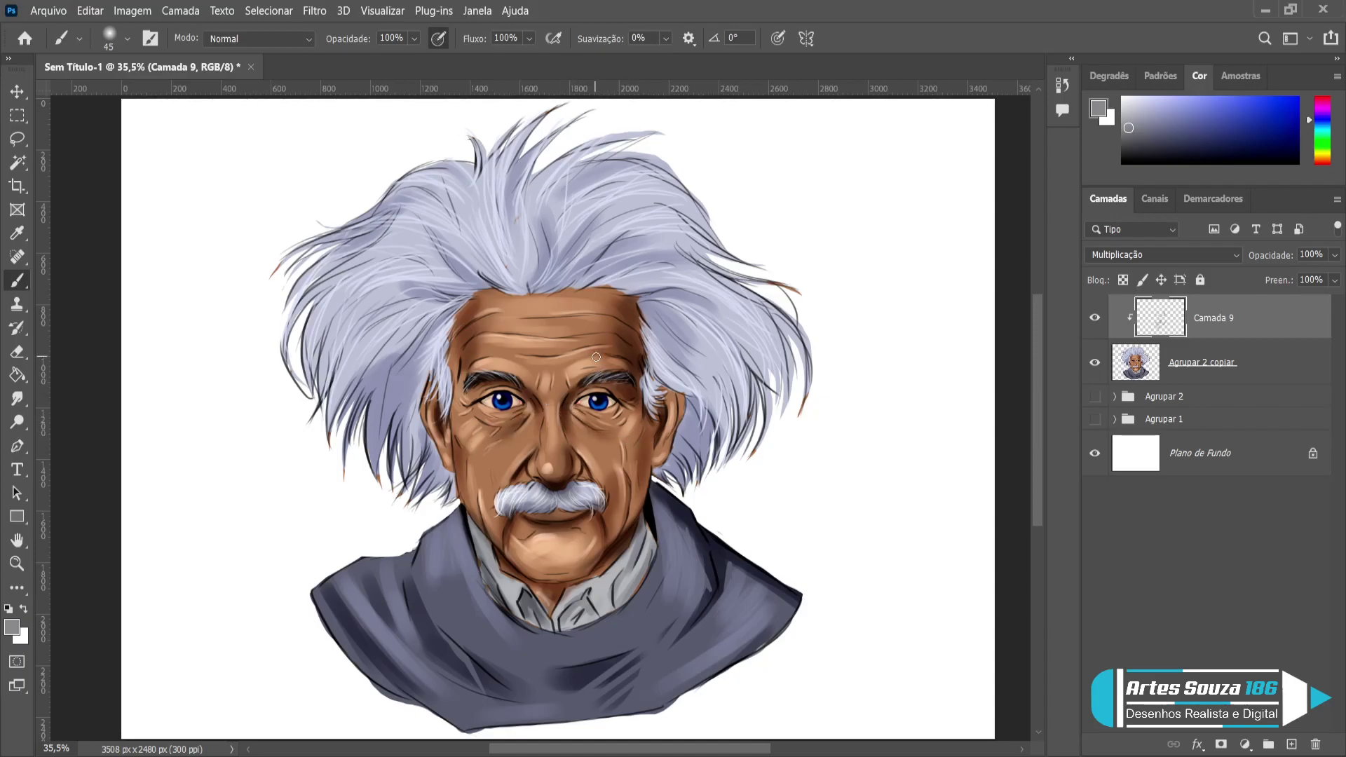
Lower the shading layer's opacity to 64% and merge it into the portrait.
{"action": "left_click", "coordinate": [1335, 256]}
{"action": "left_click", "coordinate": [1299, 274]}
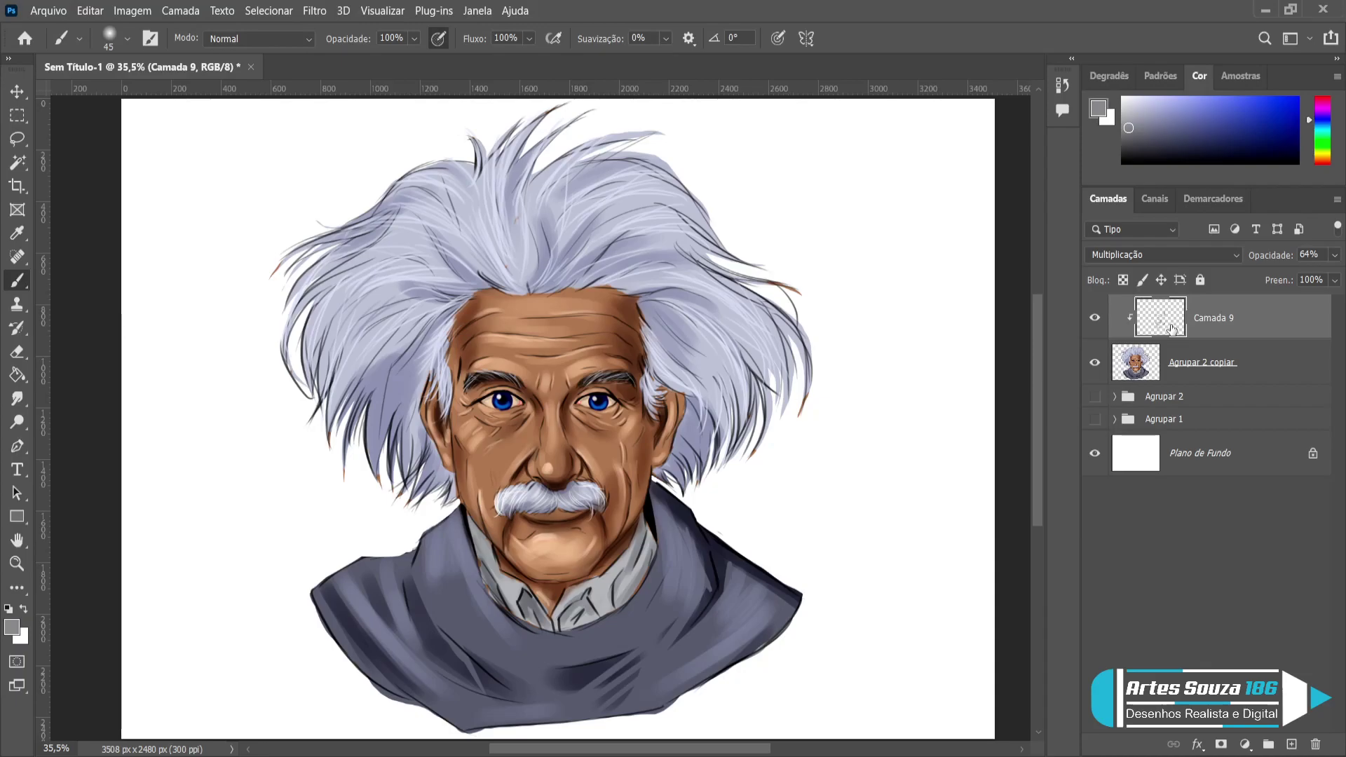
{"action": "key", "text": "ctrl+e"}
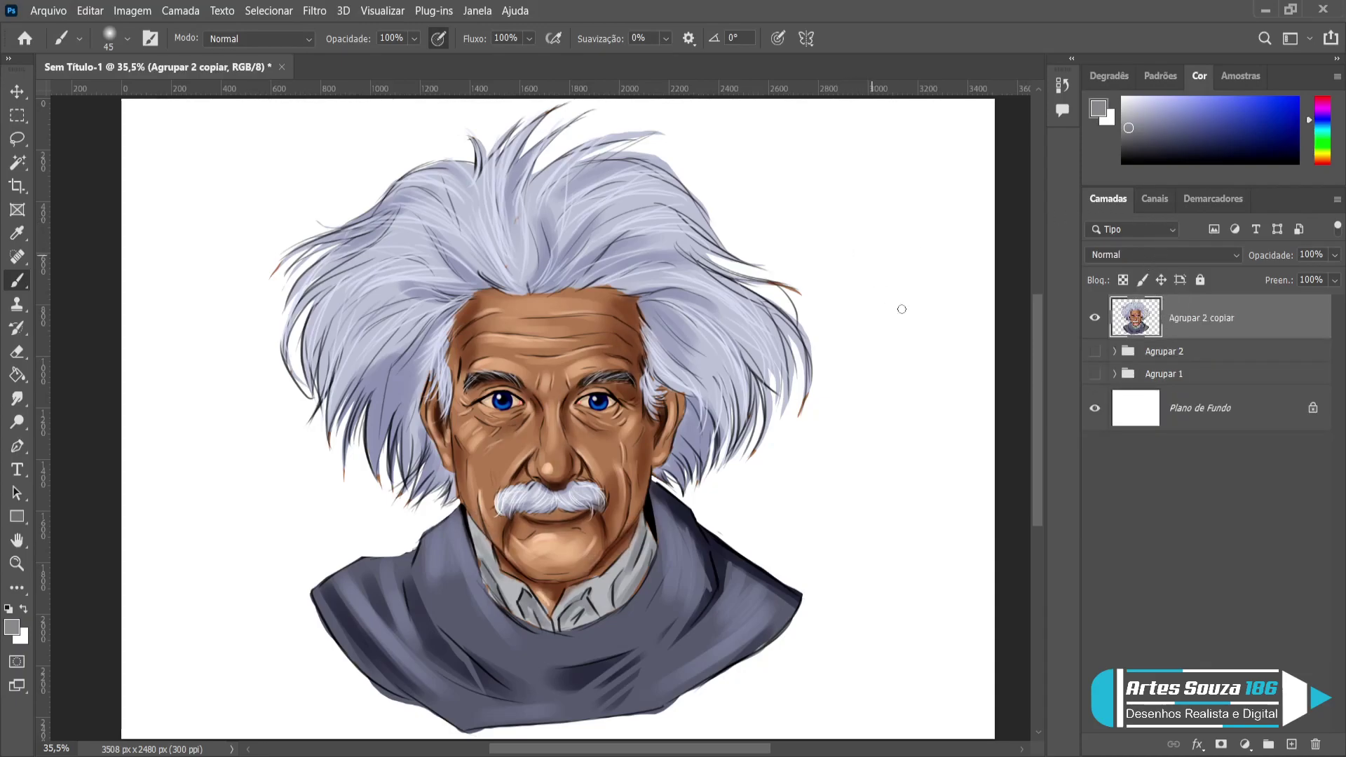
Duplicate the merged portrait layer and apply a filter to the copy.
{"action": "key", "text": "ctrl+j"}
{"action": "left_click_drag", "start_coordinate": [324, 145], "coordinate": [353, 97]}
{"action": "key", "text": "ctrl+z"}
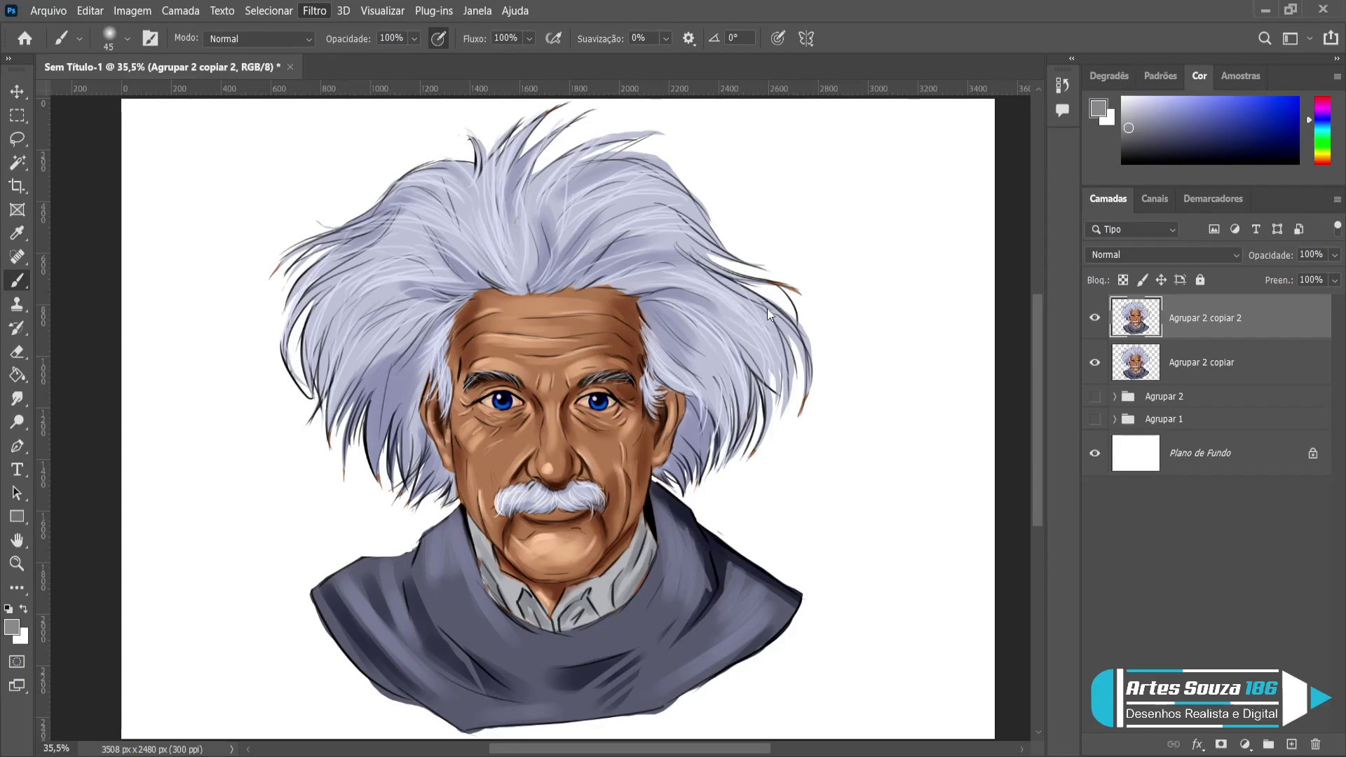
{"action": "key", "text": "space"}
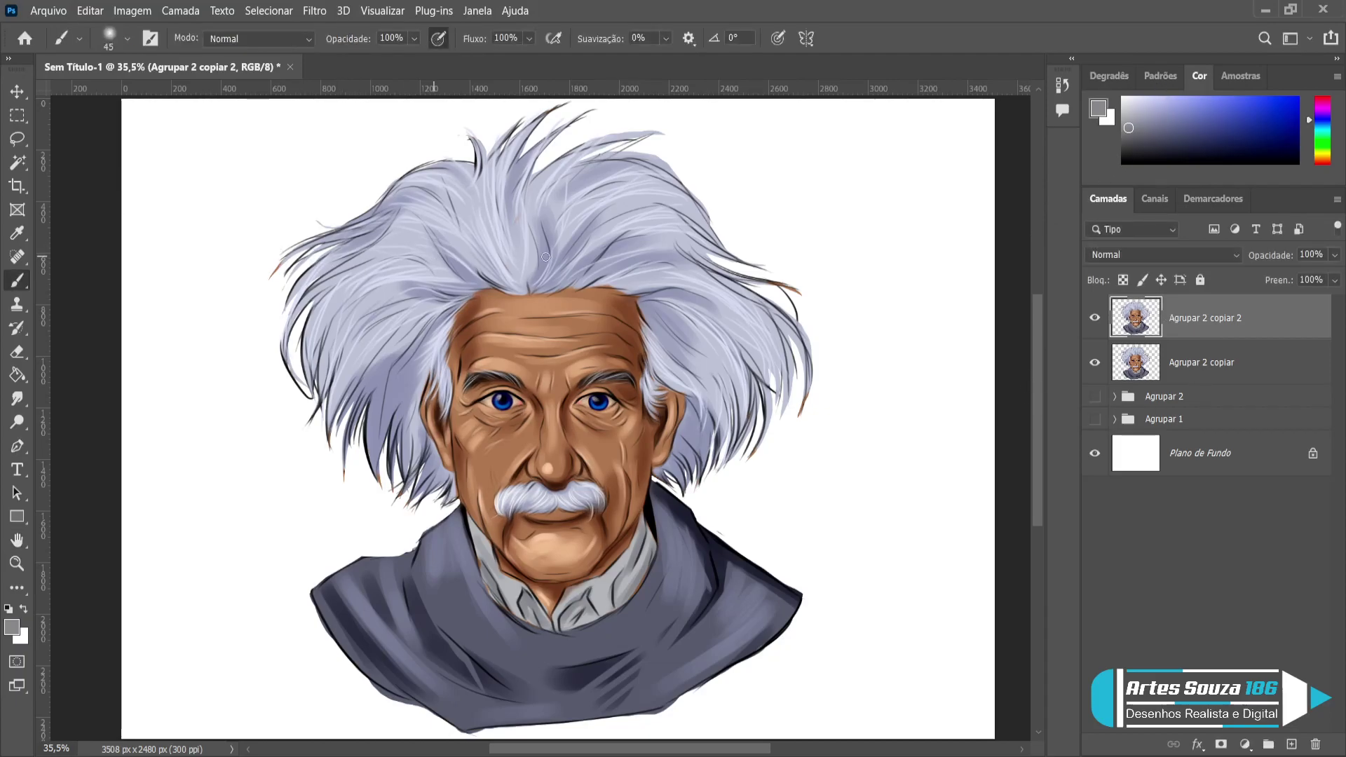
Erase the filtered copy over the face with a soft-edged eraser at size 150.
{"action": "left_click", "coordinate": [17, 351]}
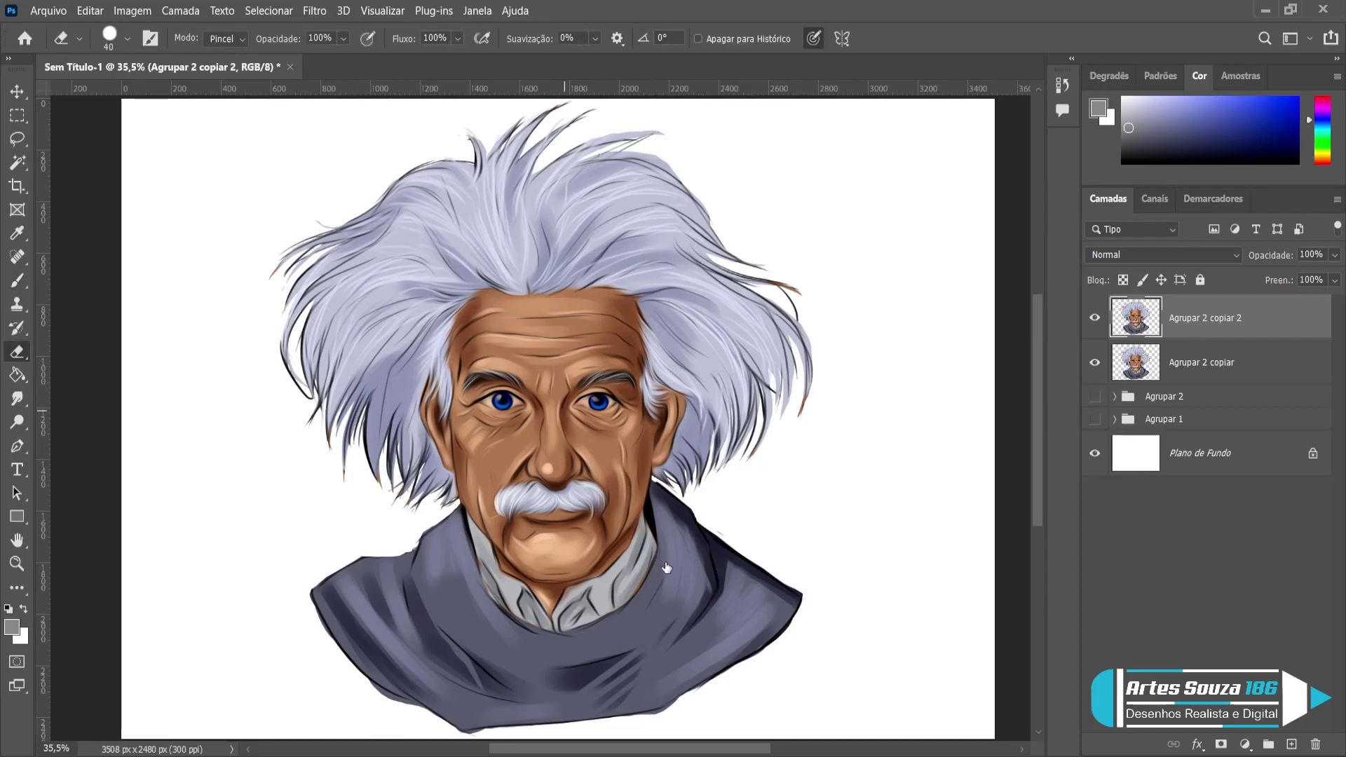
{"action": "key", "text": "shift+bracketleft"}
{"action": "key", "text": "shift+bracketleft"}
{"action": "key", "text": "shift+bracketleft"}
{"action": "key", "text": "shift+bracketleft"}
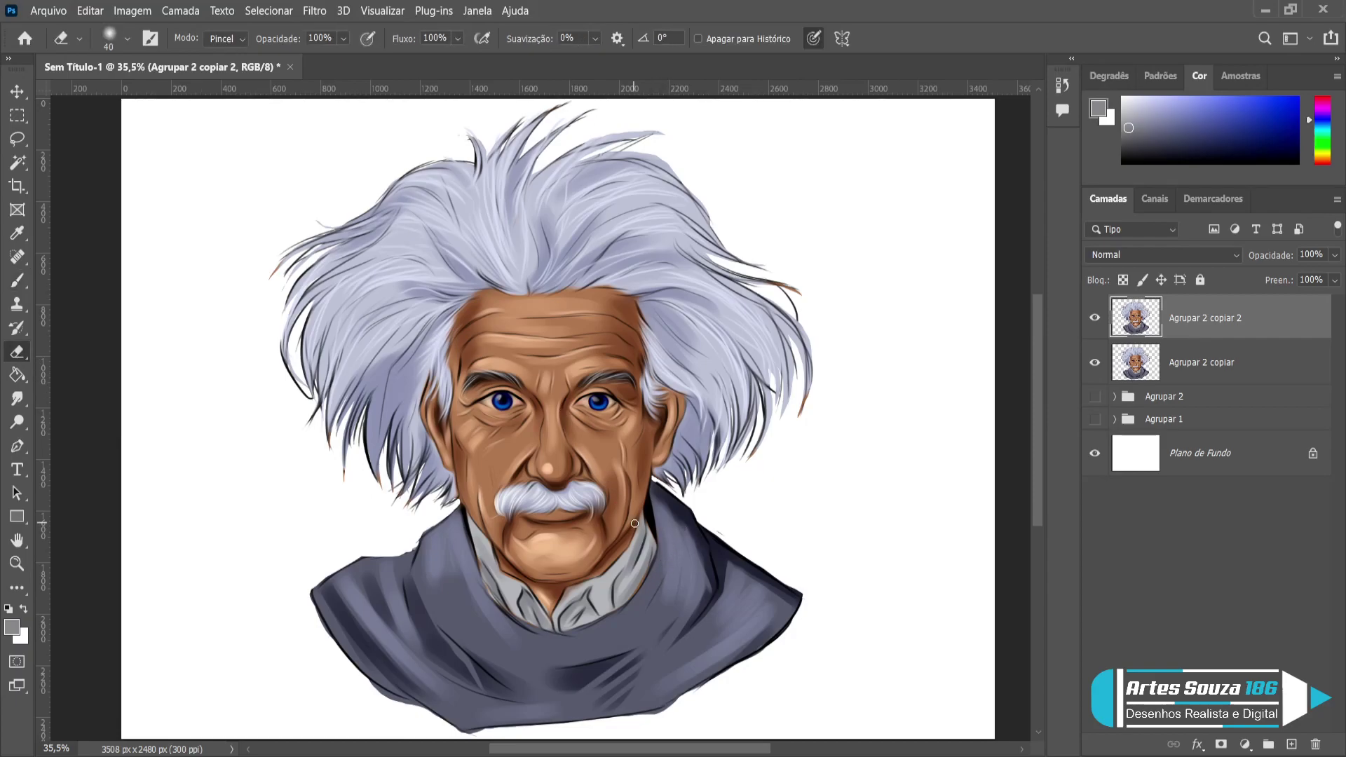
{"action": "key", "text": "bracketright"}
{"action": "key", "text": "bracketright"}
{"action": "key", "text": "bracketright"}
{"action": "key", "text": "bracketright"}
{"action": "key", "text": "bracketright"}
{"action": "key", "text": "bracketright"}
{"action": "key", "text": "bracketright"}
{"action": "key", "text": "bracketright"}
{"action": "key", "text": "bracketright"}
{"action": "key", "text": "bracketright"}
{"action": "key", "text": "bracketright"}
{"action": "key", "text": "bracketright"}
{"action": "key", "text": "bracketright"}
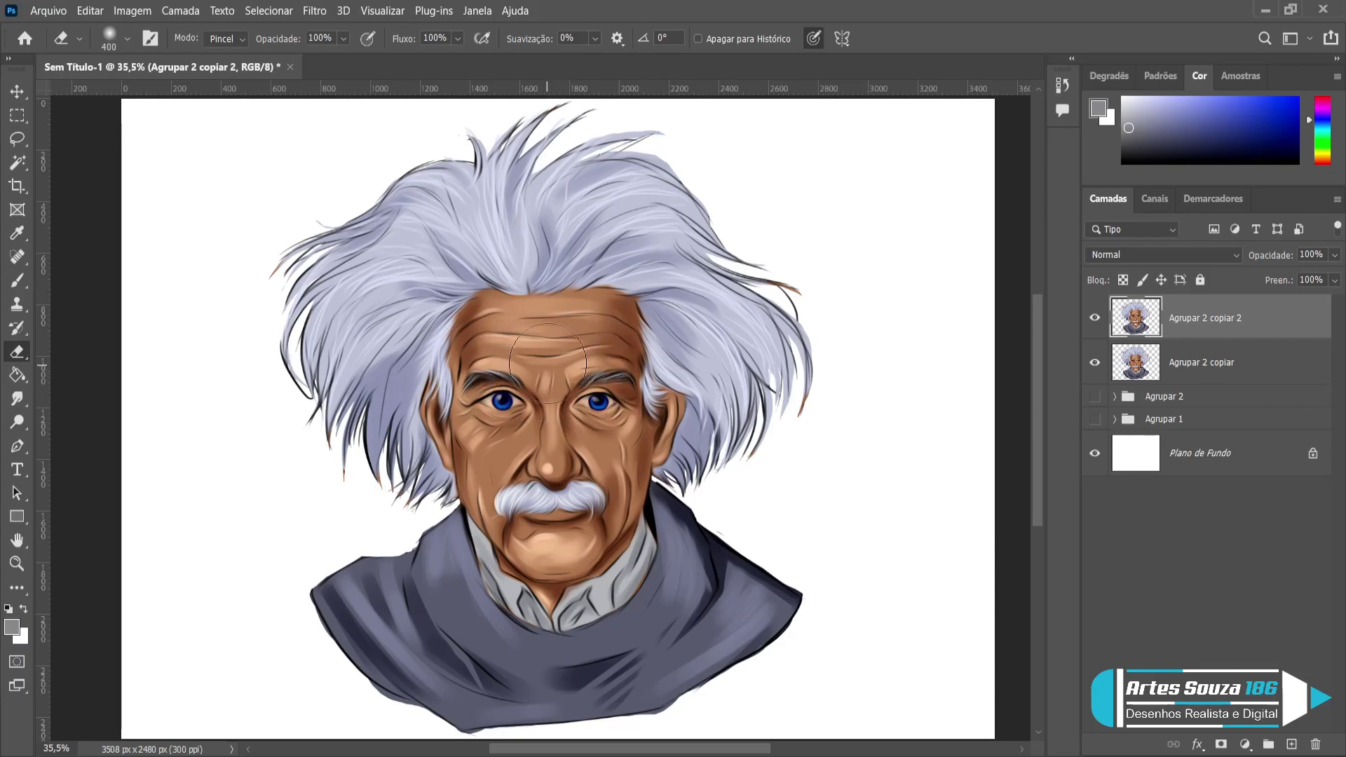
{"action": "key", "text": "bracketleft"}
{"action": "key", "text": "bracketleft"}
{"action": "key", "text": "bracketleft"}
{"action": "key", "text": "bracketleft"}
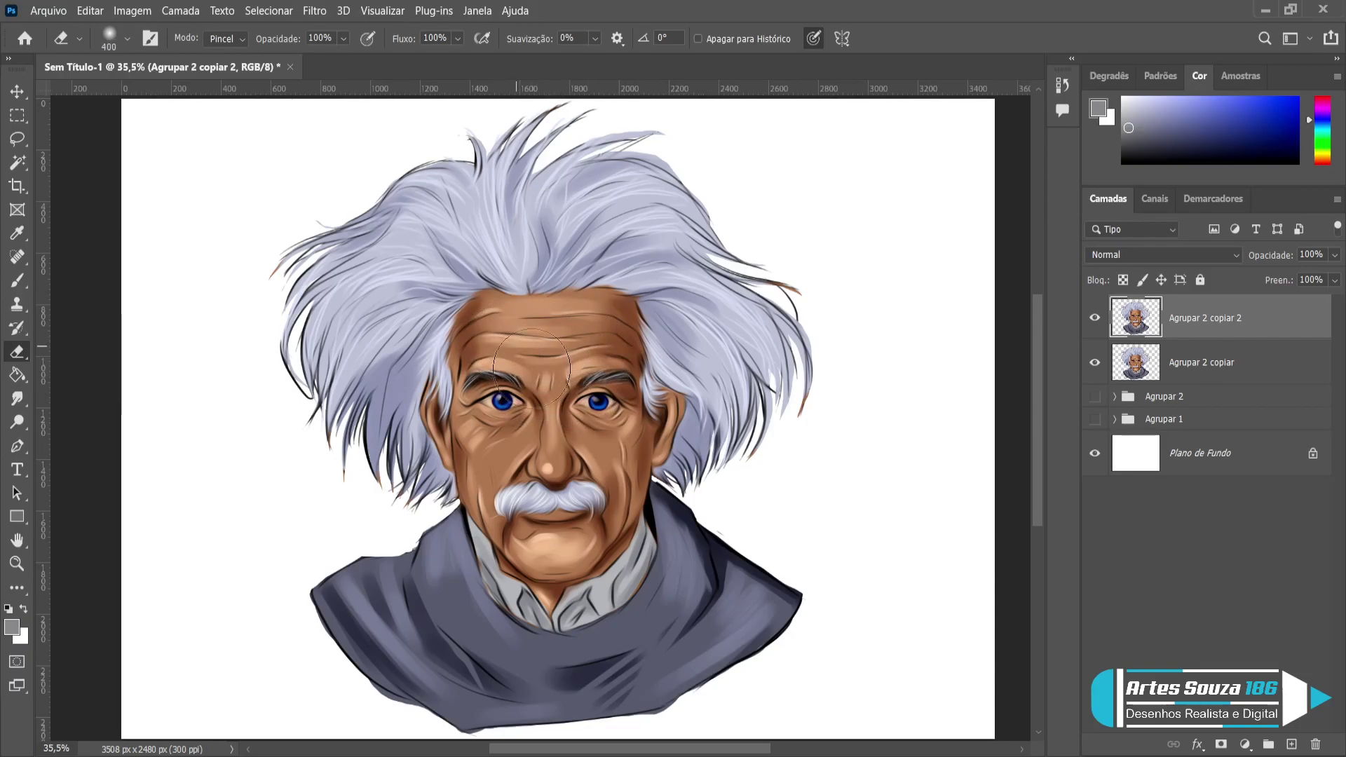
{"action": "key", "text": "bracketleft"}
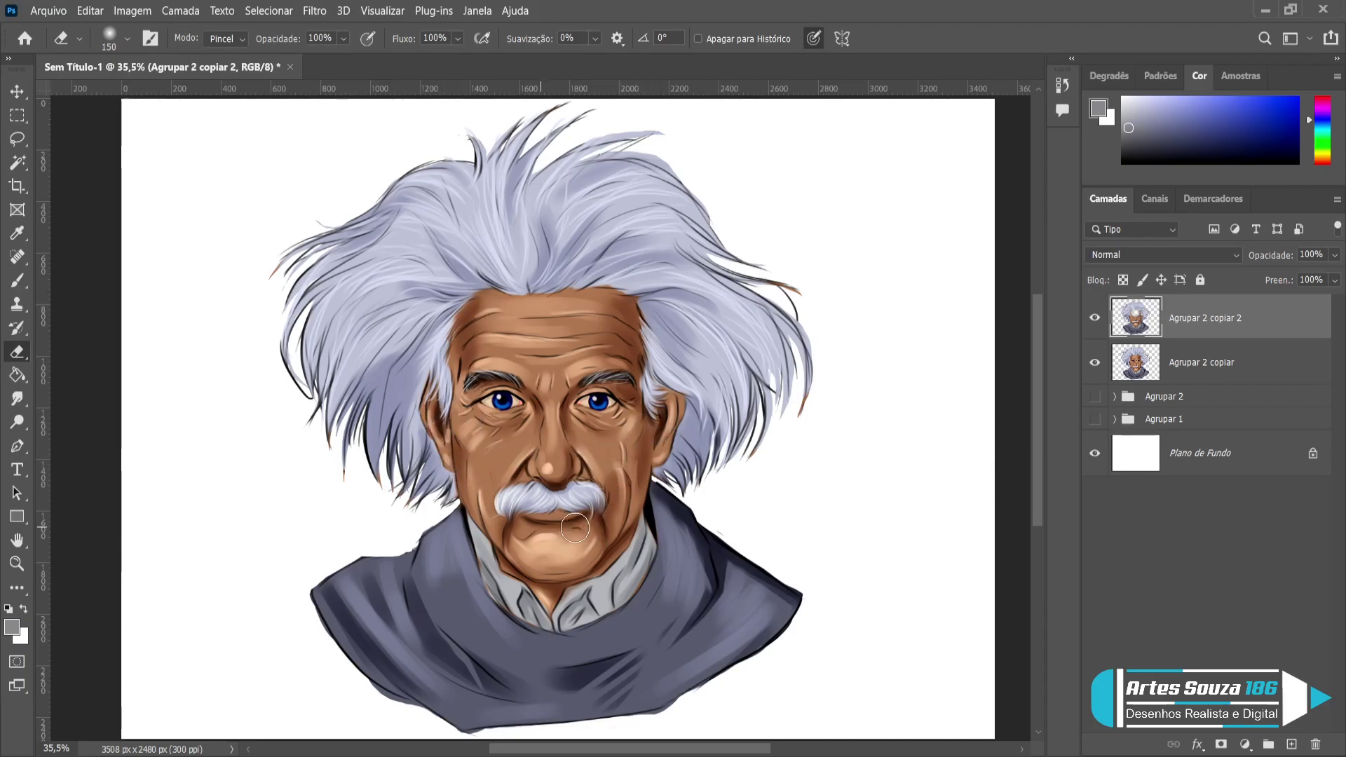
{"action": "mouse_move", "coordinate": [515, 532]}
{"action": "left_mouse_down"}
{"action": "mouse_move", "coordinate": [482, 517]}
{"action": "mouse_move", "coordinate": [513, 566]}
{"action": "left_mouse_up"}
Erase more of the filtered copy over the sweater with eraser sizes 600 and 125, and merge it into the portrait.
{"action": "key", "text": "]"}
{"action": "key", "text": "bracketright"}
{"action": "key", "text": "bracketright"}
{"action": "key", "text": "bracketright"}
{"action": "key", "text": "bracketright"}
{"action": "key", "text": "bracketright"}
{"action": "key", "text": "bracketright"}
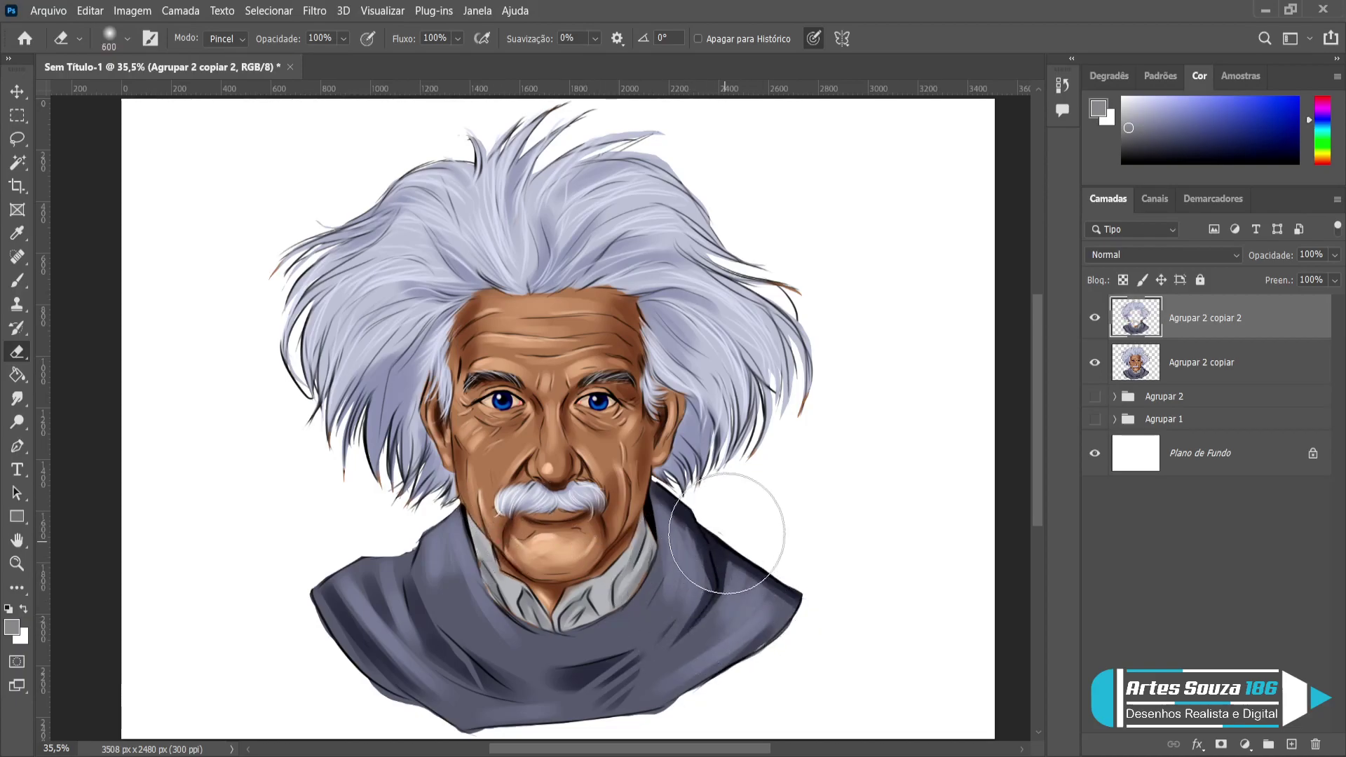
{"action": "key", "text": "bracketleft"}
{"action": "key", "text": "bracketleft"}
{"action": "key", "text": "bracketleft"}
{"action": "key", "text": "bracketleft"}
{"action": "key", "text": "bracketleft"}
{"action": "key", "text": "bracketleft"}
{"action": "key", "text": "bracketleft"}
{"action": "key", "text": "bracketleft"}
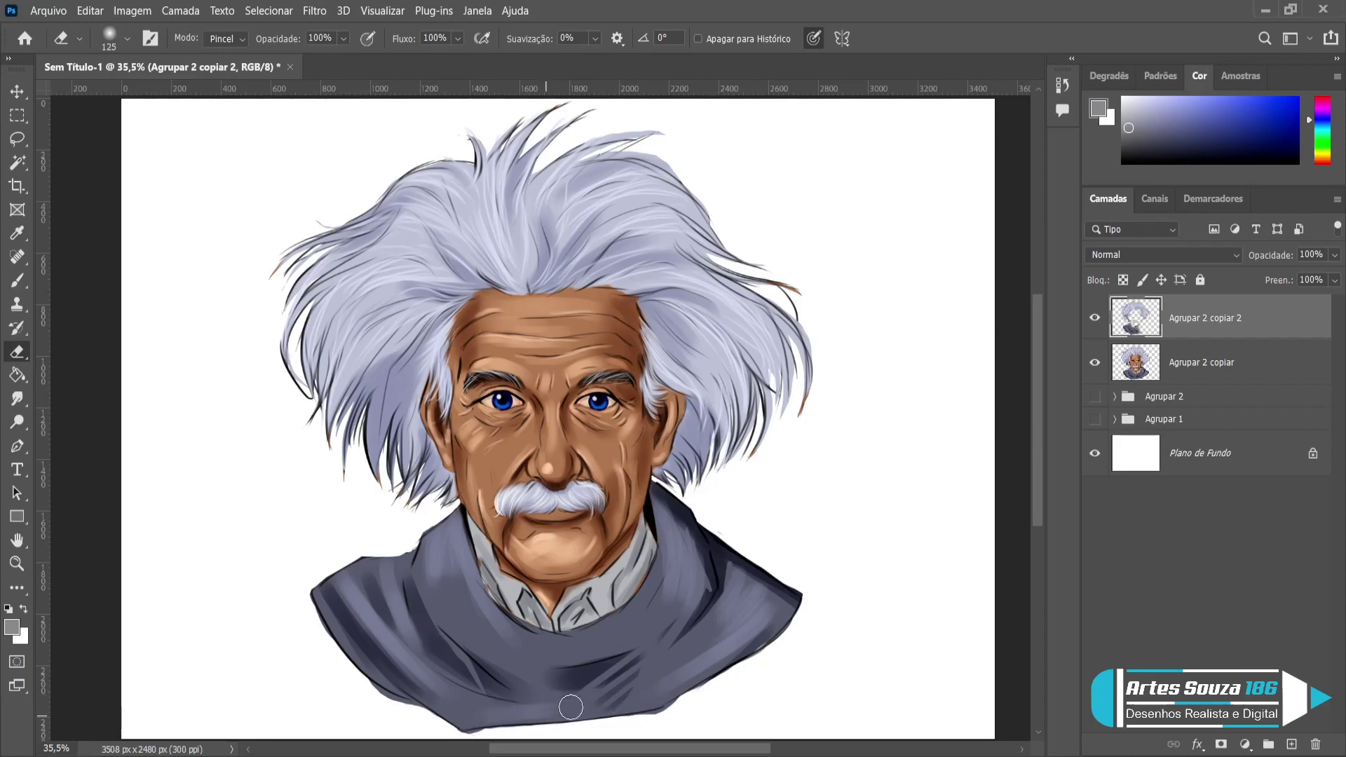
{"action": "mouse_move", "coordinate": [853, 607]}
{"action": "left_mouse_down"}
{"action": "mouse_move", "coordinate": [622, 646]}
{"action": "mouse_move", "coordinate": [661, 585]}
{"action": "left_mouse_up"}
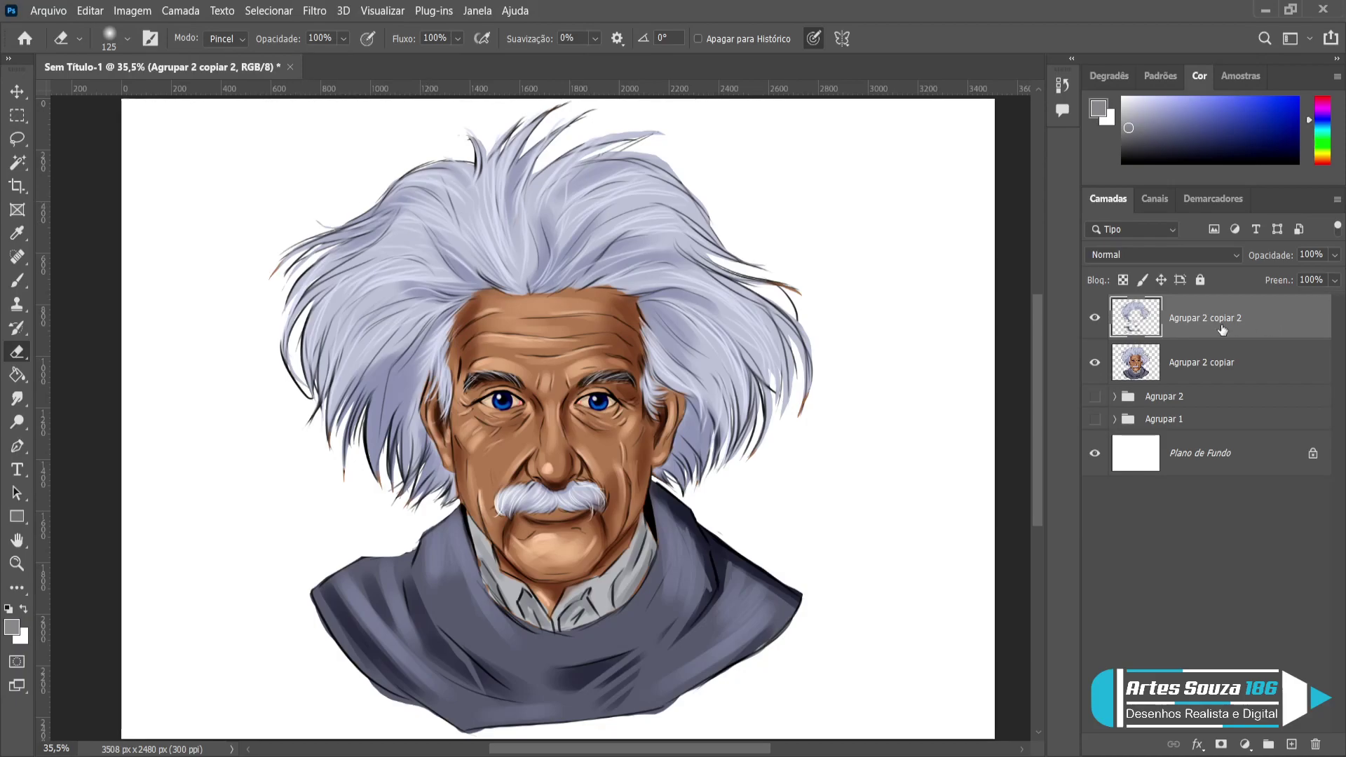
{"action": "key", "text": "Delete"}
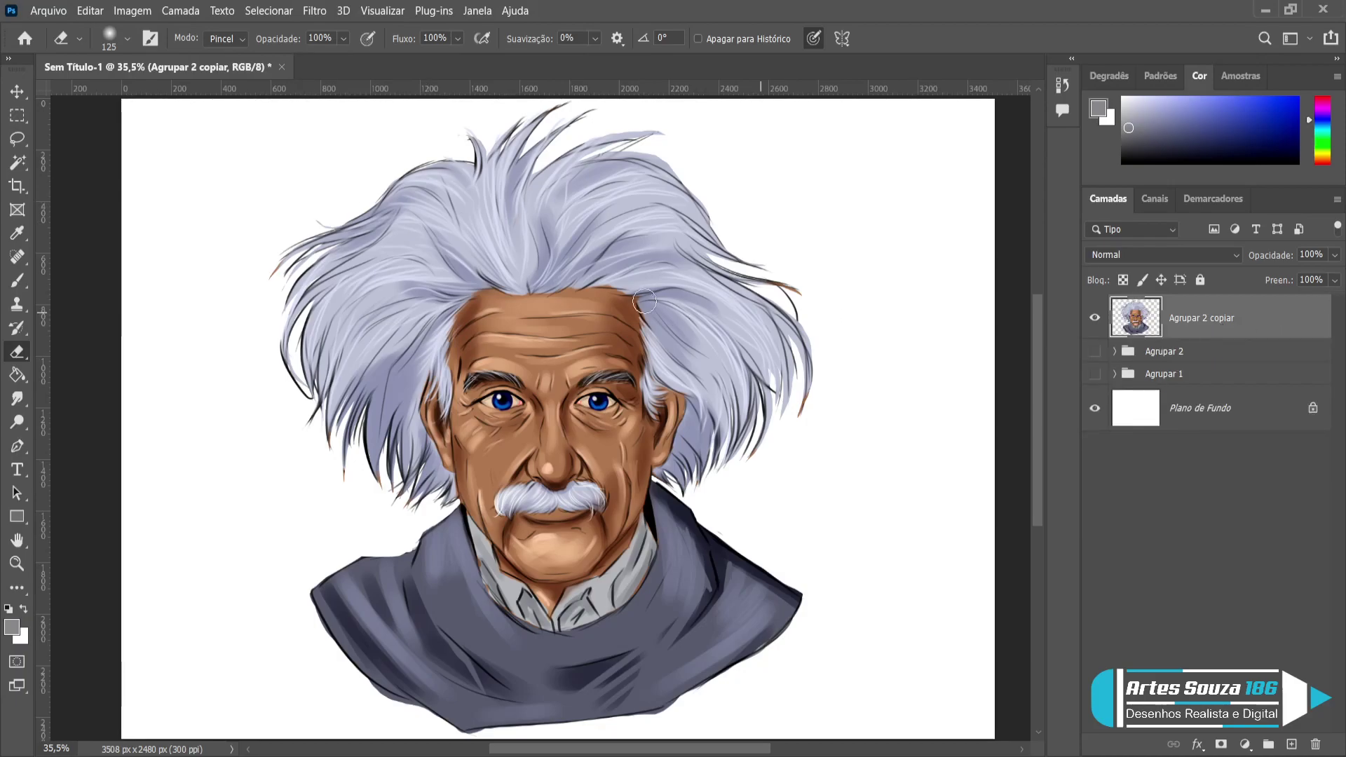
Invert the white Plano de Fundo layer to black.
{"action": "left_click", "coordinate": [1095, 373]}
{"action": "left_click", "coordinate": [1214, 404]}
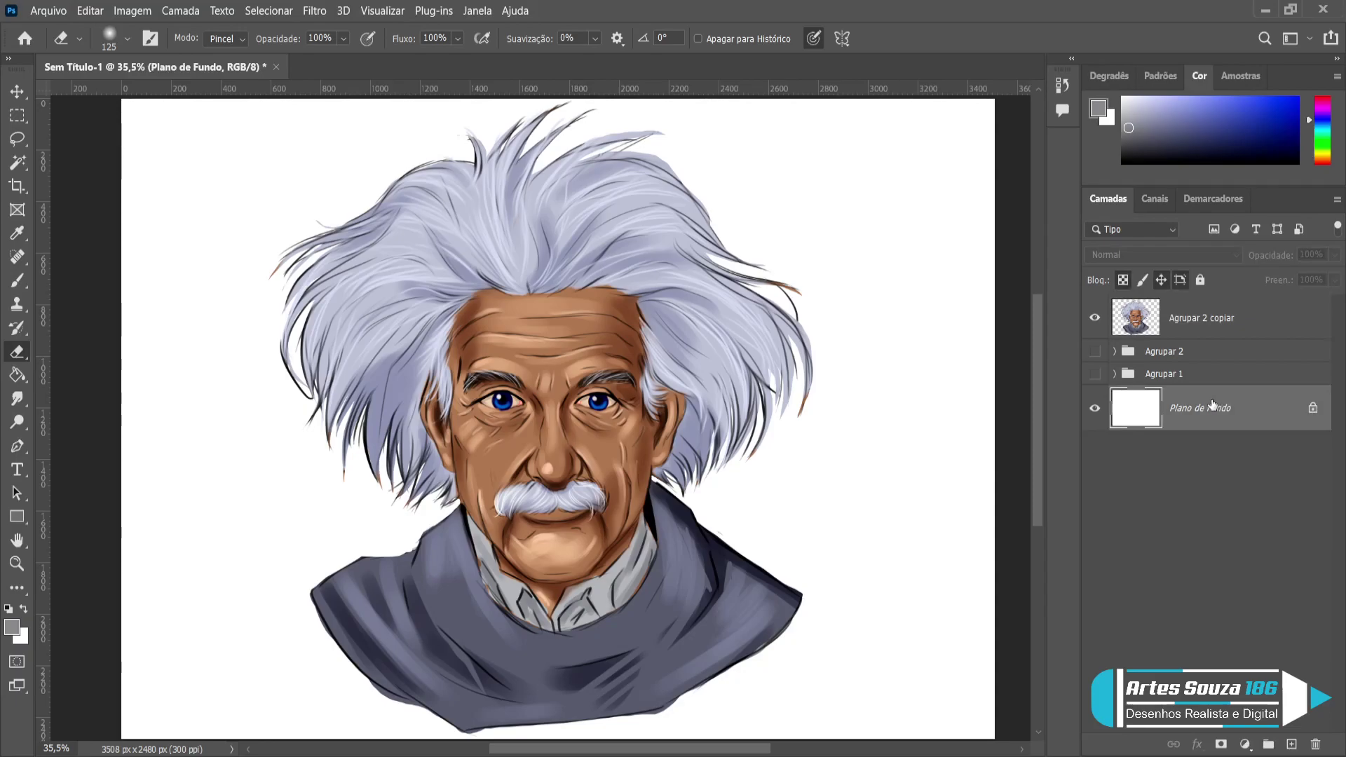
{"action": "key", "text": "i"}
{"action": "key", "text": "ctrl+i"}
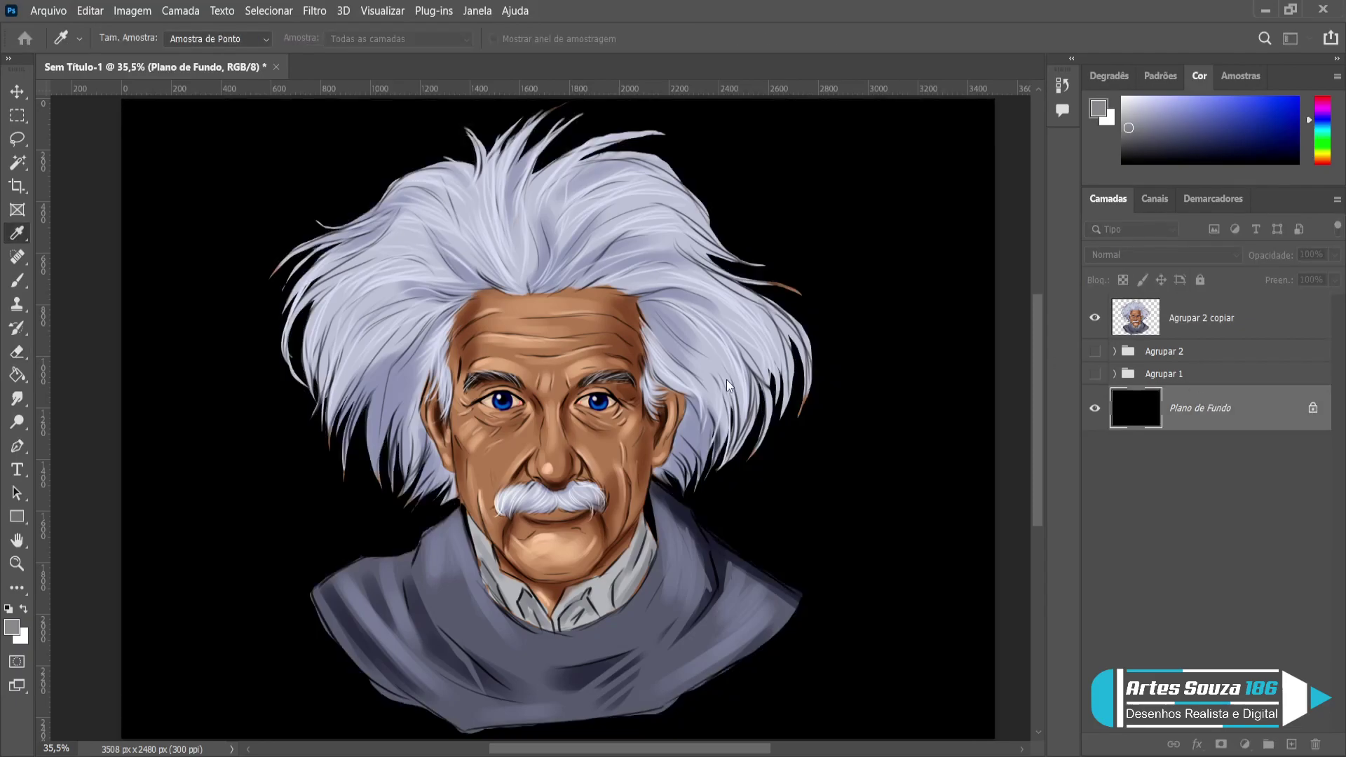
{"action": "key", "text": "e"}
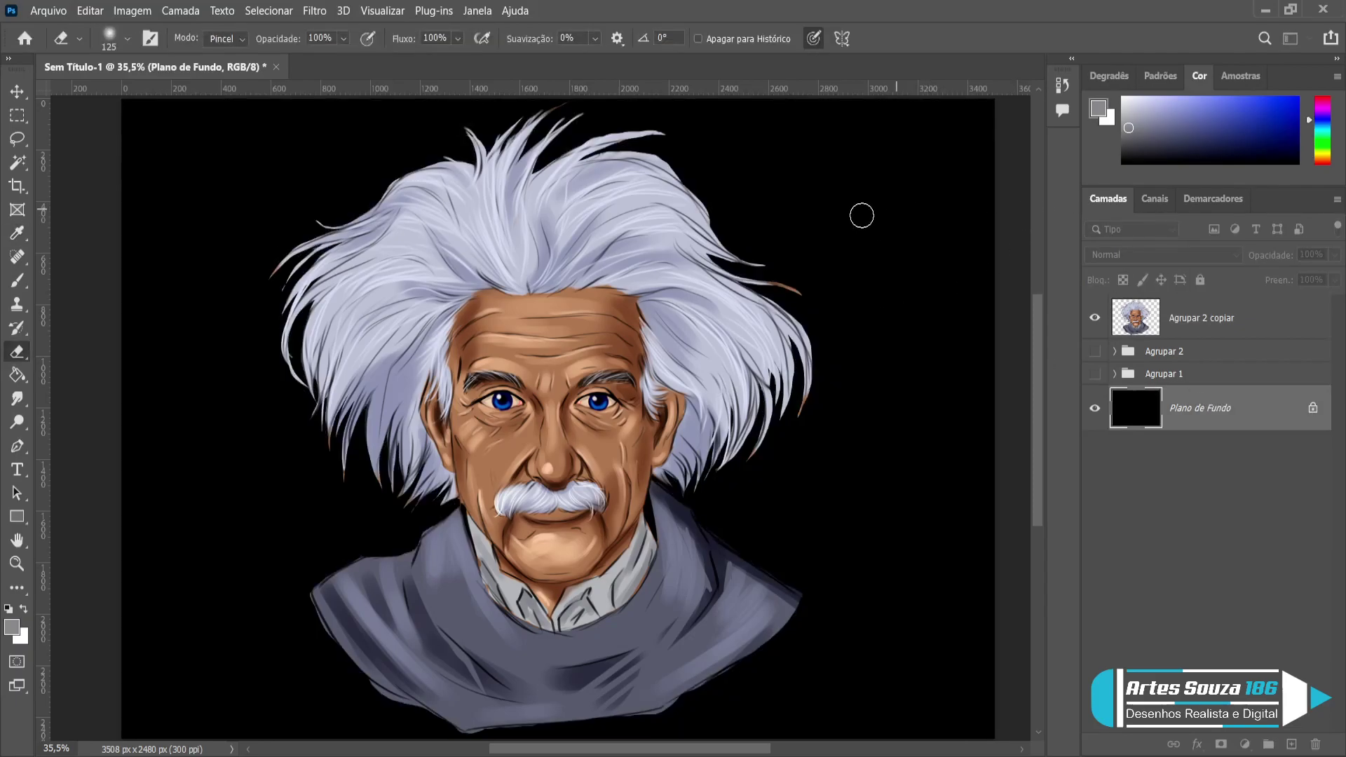
Select the portrait layer and set the eraser to a hard-edged tip at size 35.
{"action": "left_click", "coordinate": [1233, 322]}
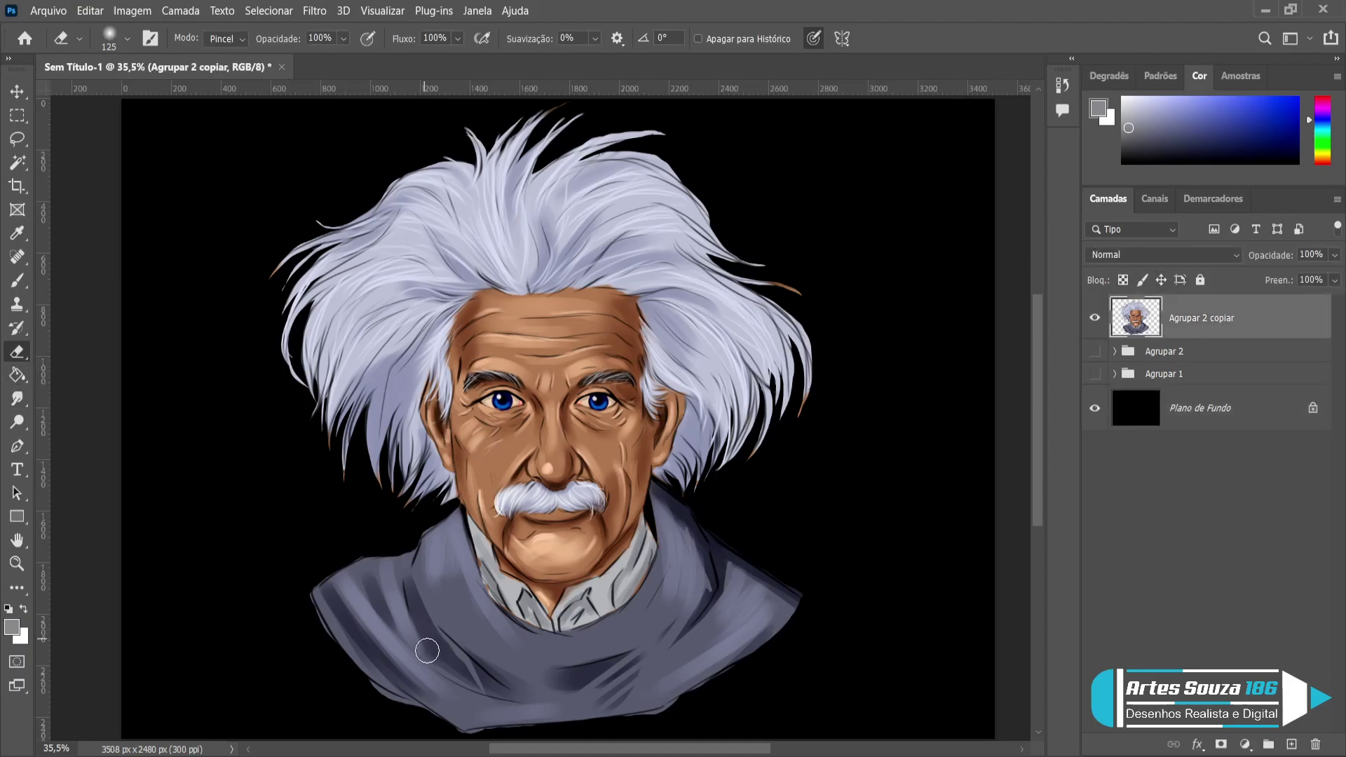
{"action": "key", "text": "bracketleft"}
{"action": "key", "text": "bracketleft"}
{"action": "key", "text": "bracketleft"}
{"action": "key", "text": "bracketleft"}
{"action": "key", "text": "bracketleft"}
{"action": "key", "text": "bracketleft"}
{"action": "key", "text": "bracketleft"}
{"action": "key", "text": "bracketleft"}
{"action": "key", "text": "bracketleft"}
{"action": "mouse_move", "coordinate": [332, 646]}
{"action": "left_mouse_down"}
{"action": "mouse_move", "coordinate": [324, 628]}
{"action": "mouse_move", "coordinate": [363, 660]}
{"action": "left_mouse_up"}
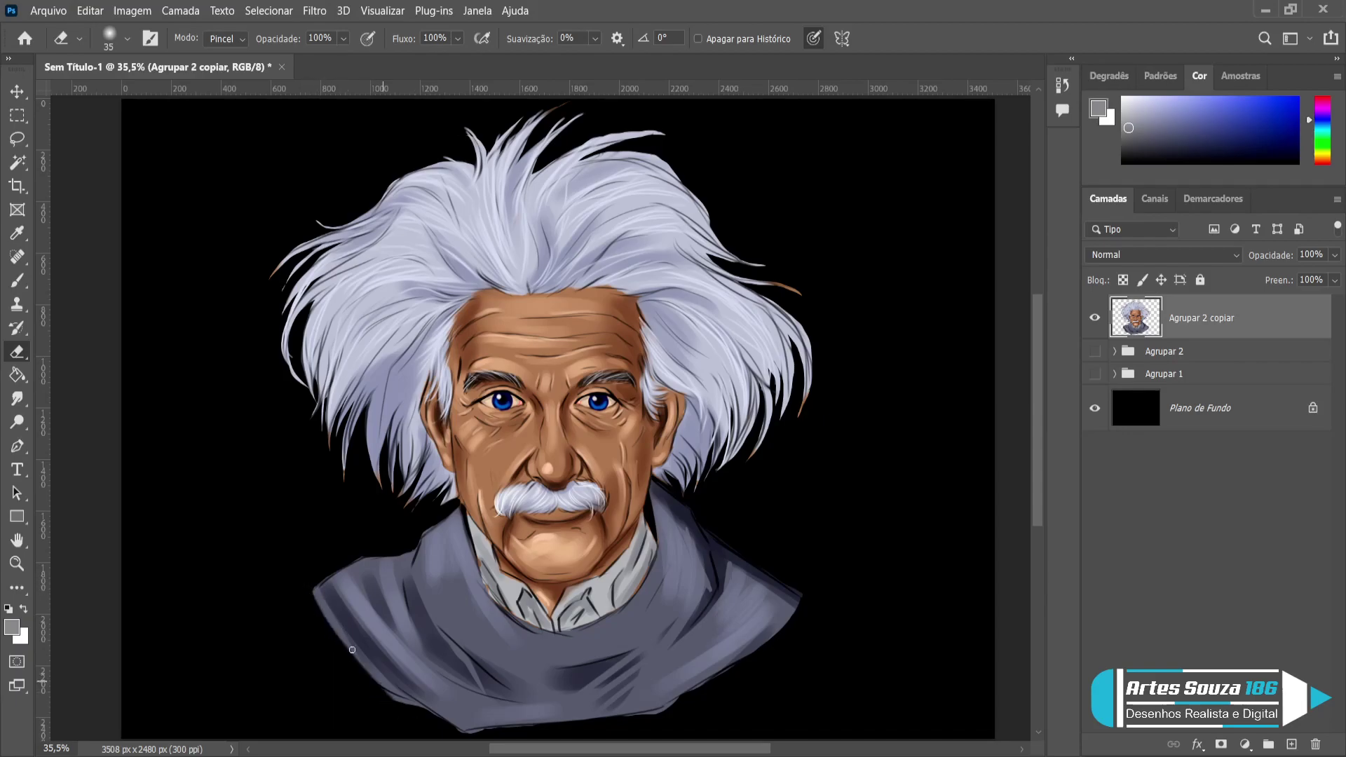
{"action": "key", "text": "ctrl+z"}
{"action": "key", "text": "shift+bracketright"}
{"action": "key", "text": "shift+bracketright"}
{"action": "key", "text": "shift+bracketright"}
{"action": "key", "text": "shift+bracketright"}
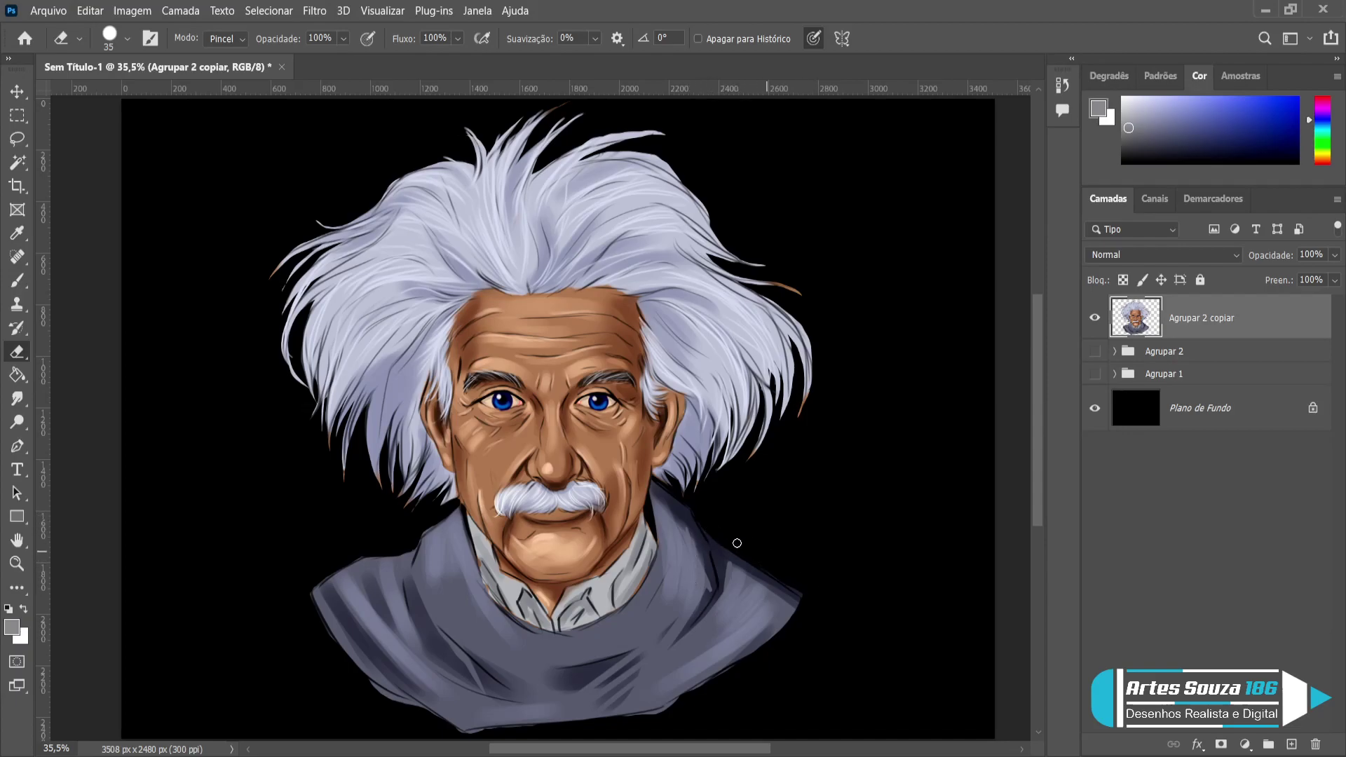
Erase the rough outline around the sweater's shoulders, sides and lower edge with the hard-edged size 35 eraser.
{"action": "left_click_drag", "start_coordinate": [745, 547], "coordinate": [829, 595]}
{"action": "left_click_drag", "start_coordinate": [435, 520], "coordinate": [423, 529]}
{"action": "mouse_move", "coordinate": [314, 583]}
{"action": "left_mouse_down"}
{"action": "mouse_move", "coordinate": [343, 634]}
{"action": "mouse_move", "coordinate": [320, 624]}
{"action": "mouse_move", "coordinate": [304, 581]}
{"action": "mouse_move", "coordinate": [391, 709]}
{"action": "mouse_move", "coordinate": [374, 689]}
{"action": "mouse_move", "coordinate": [369, 679]}
{"action": "mouse_move", "coordinate": [410, 706]}
{"action": "left_mouse_up"}
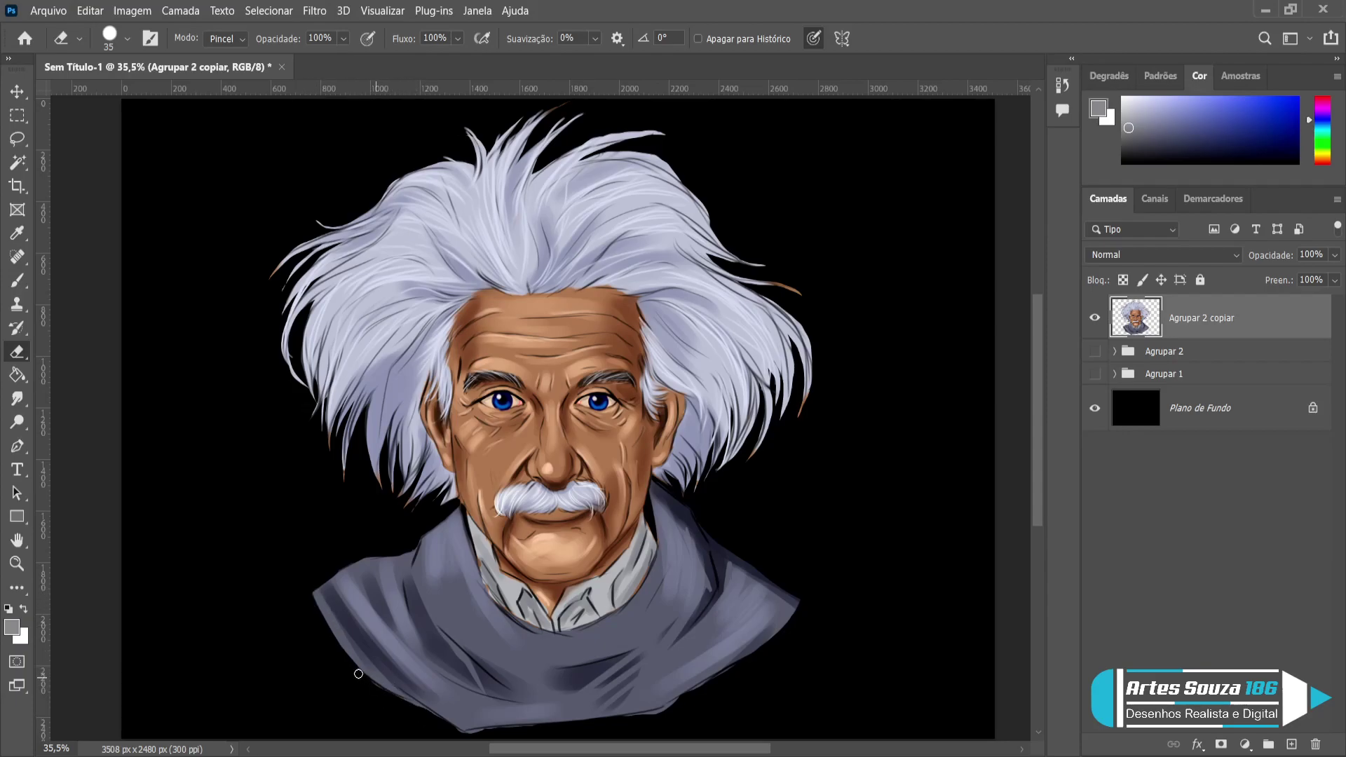
{"action": "mouse_move", "coordinate": [385, 694]}
{"action": "left_mouse_down"}
{"action": "mouse_move", "coordinate": [481, 748]}
{"action": "mouse_move", "coordinate": [469, 703]}
{"action": "mouse_move", "coordinate": [515, 714]}
{"action": "mouse_move", "coordinate": [479, 740]}
{"action": "mouse_move", "coordinate": [456, 734]}
{"action": "mouse_move", "coordinate": [512, 721]}
{"action": "left_mouse_up"}
{"action": "scroll", "coordinate": [503, 729], "scroll_direction": "left", "scroll_amount": 5}
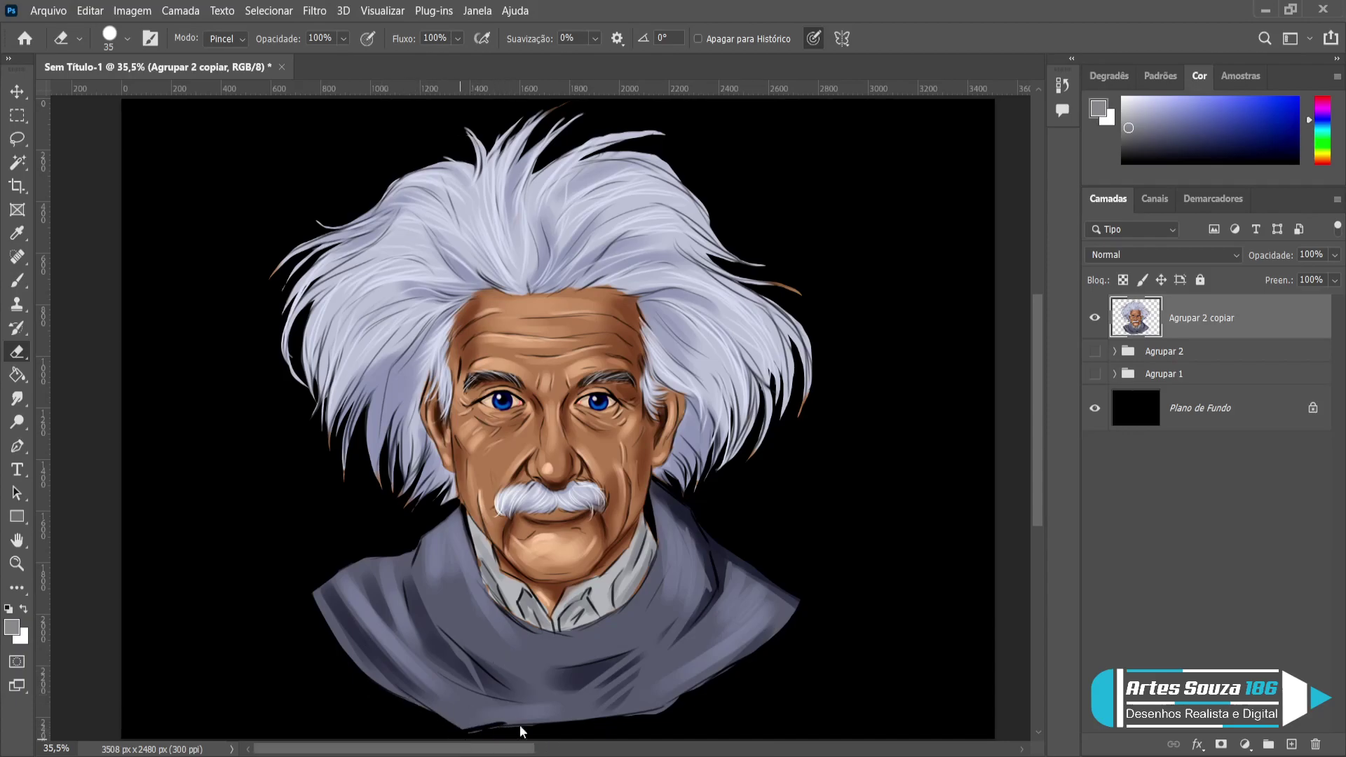
{"action": "key", "text": "ctrl+0"}
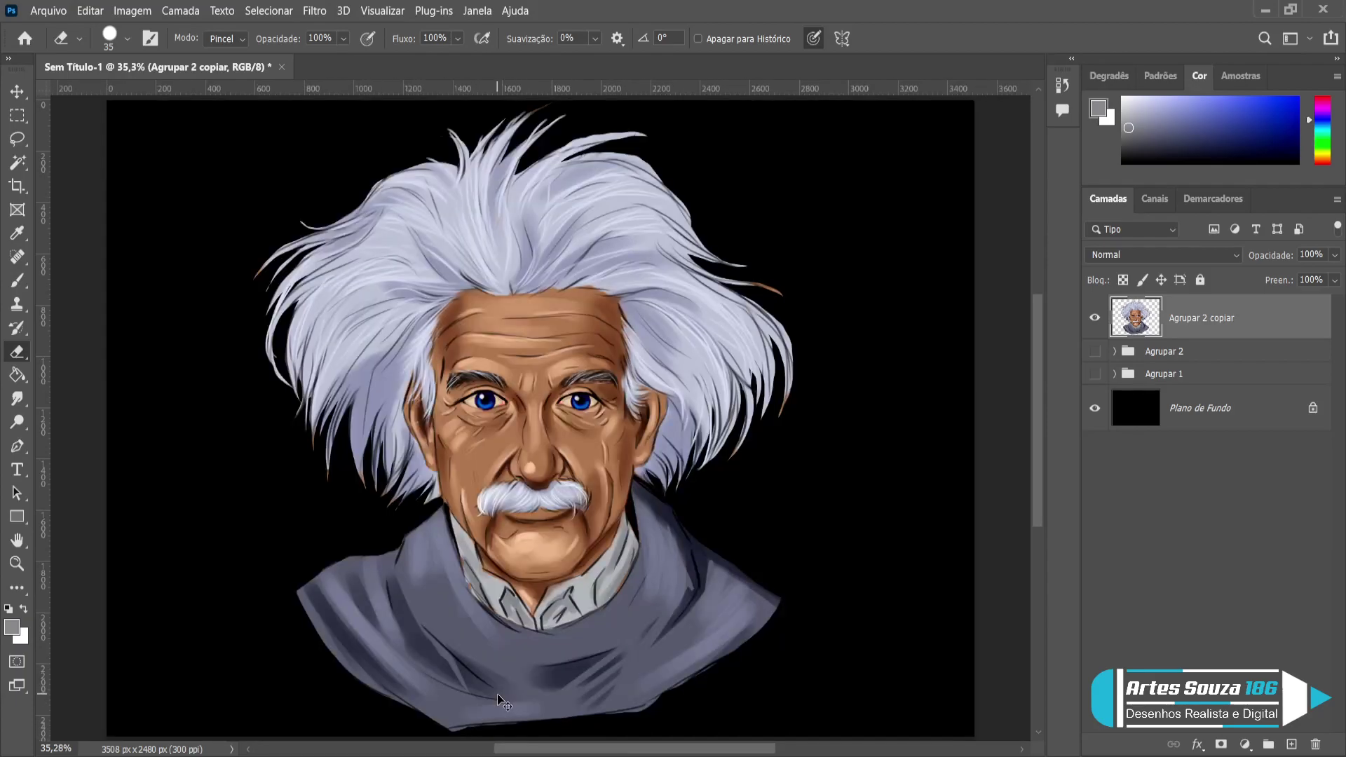
{"action": "mouse_move", "coordinate": [460, 702]}
{"action": "left_mouse_down"}
{"action": "mouse_move", "coordinate": [474, 733]}
{"action": "mouse_move", "coordinate": [484, 728]}
{"action": "mouse_move", "coordinate": [438, 739]}
{"action": "mouse_move", "coordinate": [492, 728]}
{"action": "left_mouse_up"}
{"action": "mouse_move", "coordinate": [663, 698]}
{"action": "left_mouse_down"}
{"action": "mouse_move", "coordinate": [628, 726]}
{"action": "mouse_move", "coordinate": [668, 697]}
{"action": "mouse_move", "coordinate": [572, 729]}
{"action": "left_mouse_up"}
Erase the stray brown strand tips along both sides of the hair.
{"action": "left_click_drag", "start_coordinate": [770, 285], "coordinate": [769, 286]}
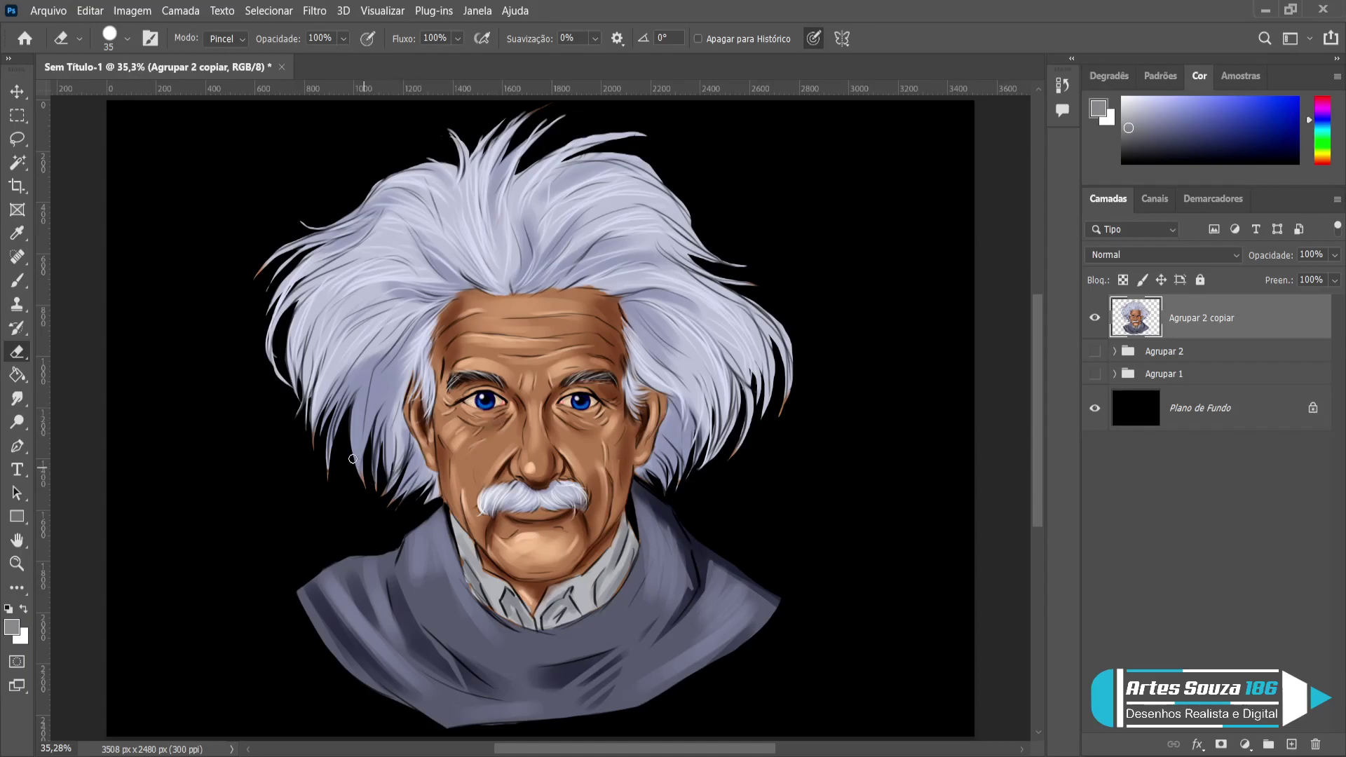
{"action": "mouse_move", "coordinate": [329, 484]}
{"action": "left_mouse_down"}
{"action": "mouse_move", "coordinate": [333, 457]}
{"action": "mouse_move", "coordinate": [377, 493]}
{"action": "left_mouse_up"}
{"action": "left_click_drag", "start_coordinate": [268, 261], "coordinate": [255, 277]}
Soften the skin shading on the face with the Smudge tool at size 80.
{"action": "left_click", "coordinate": [16, 398]}
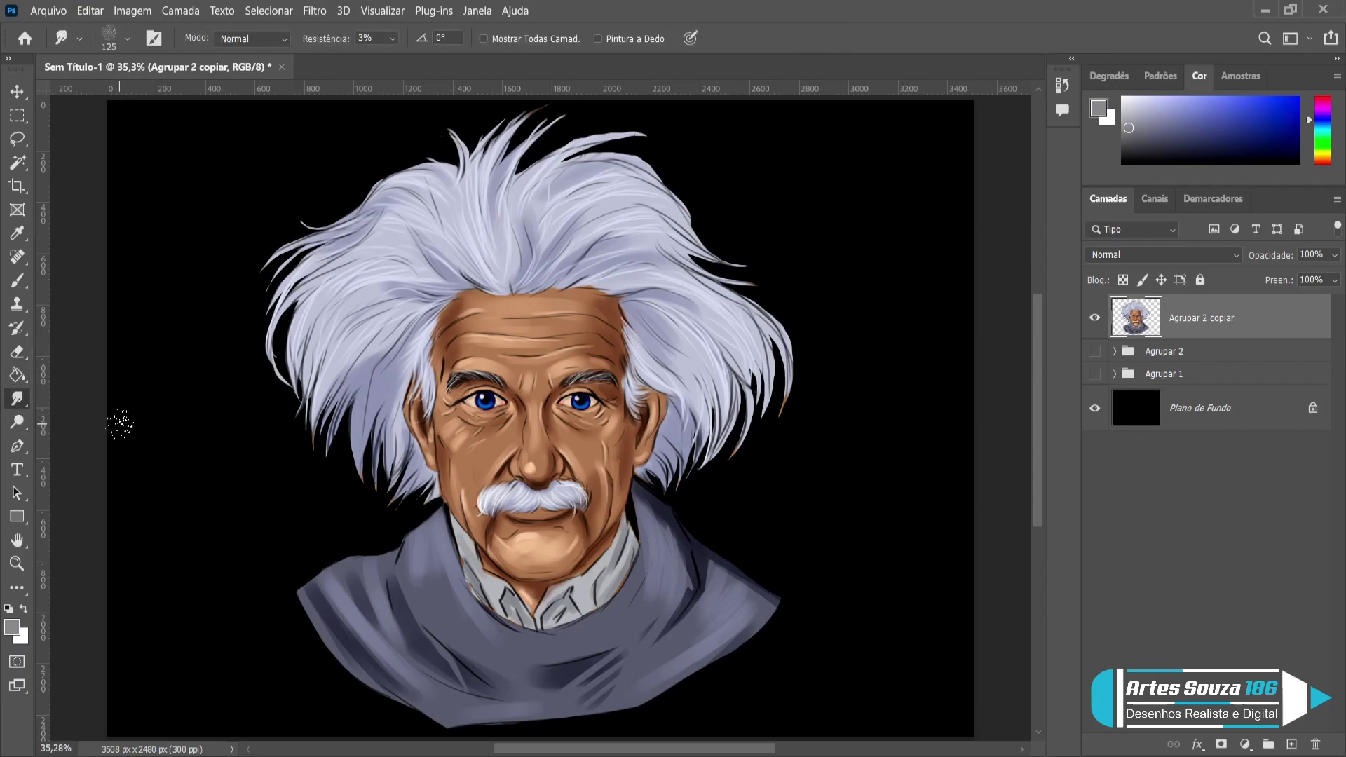
{"action": "key", "text": "bracketleft"}
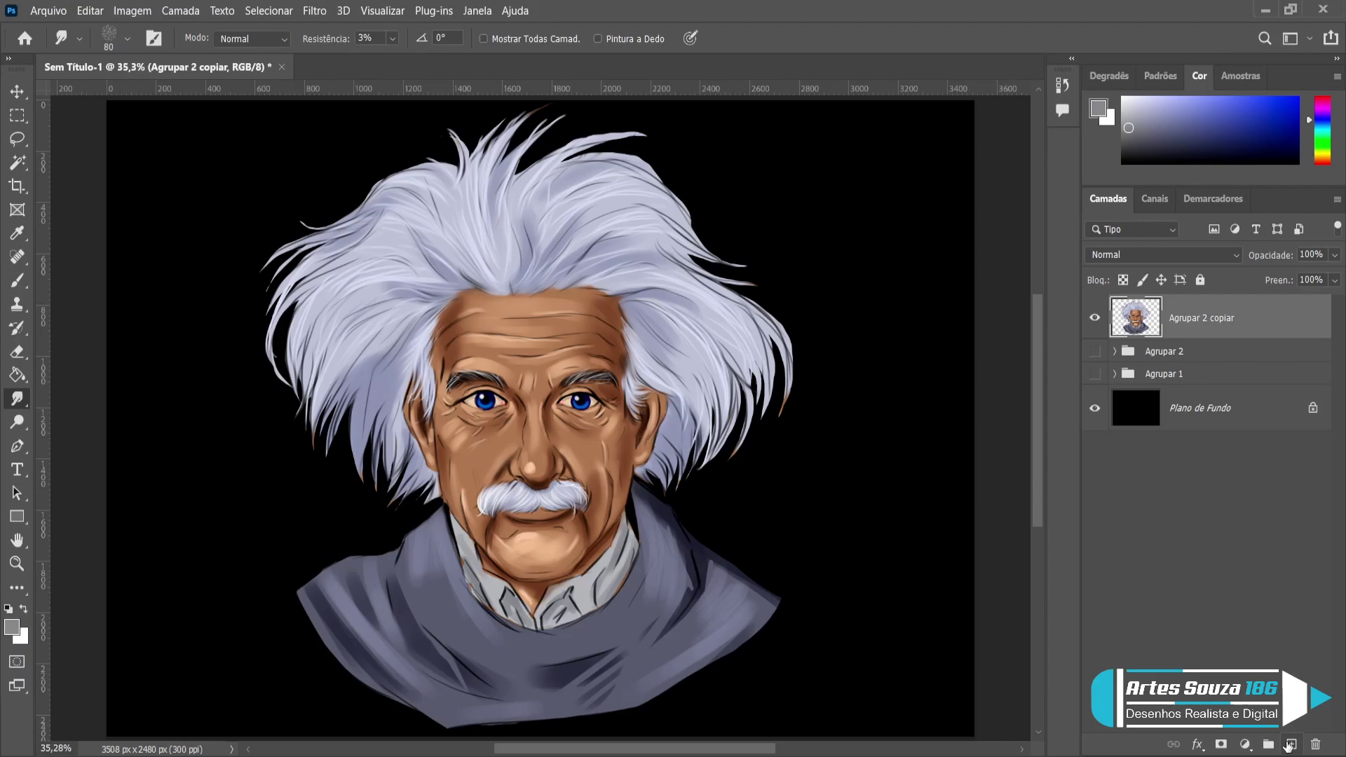
Add a new layer directly beneath the portrait and fill it with the grey foreground color.
{"action": "left_click", "coordinate": [1197, 354]}
{"action": "left_click", "coordinate": [1291, 744]}
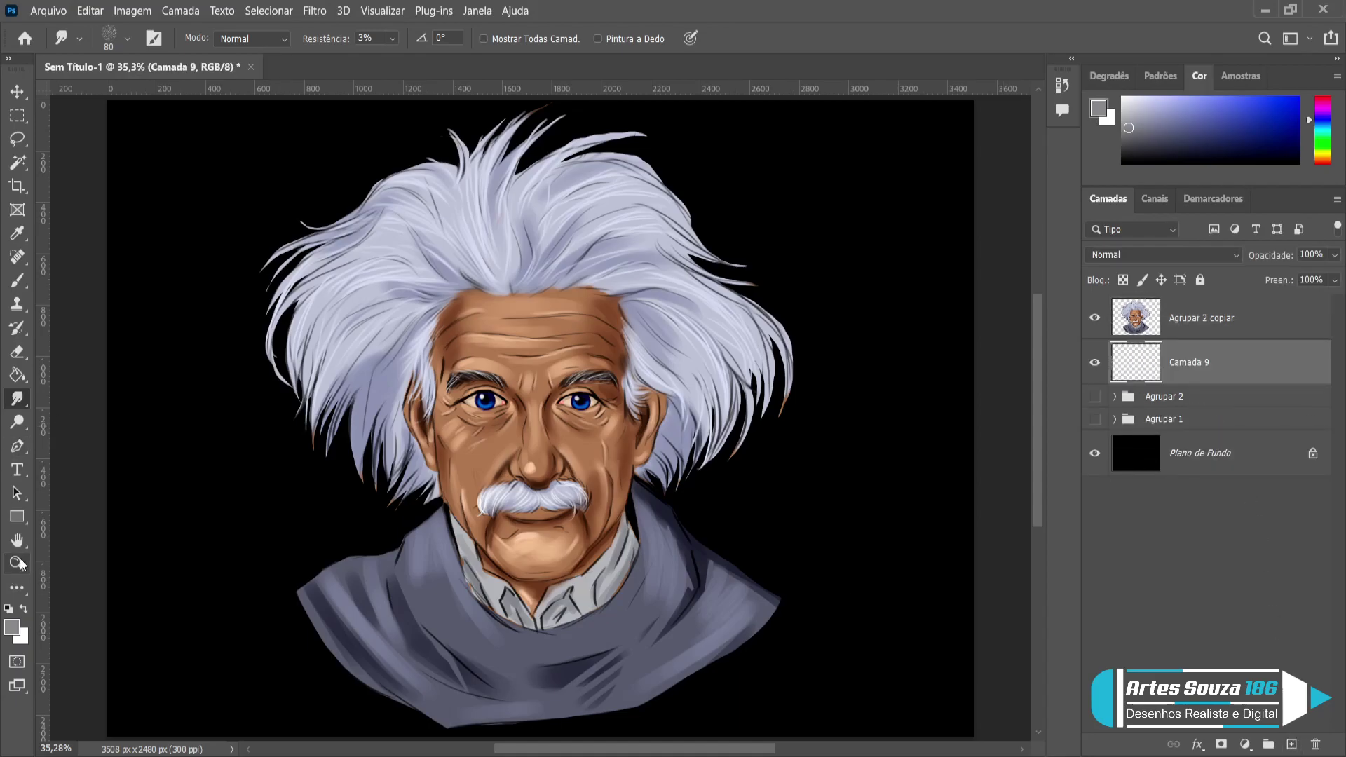
{"action": "left_click", "coordinate": [17, 374]}
{"action": "left_click", "coordinate": [263, 457]}
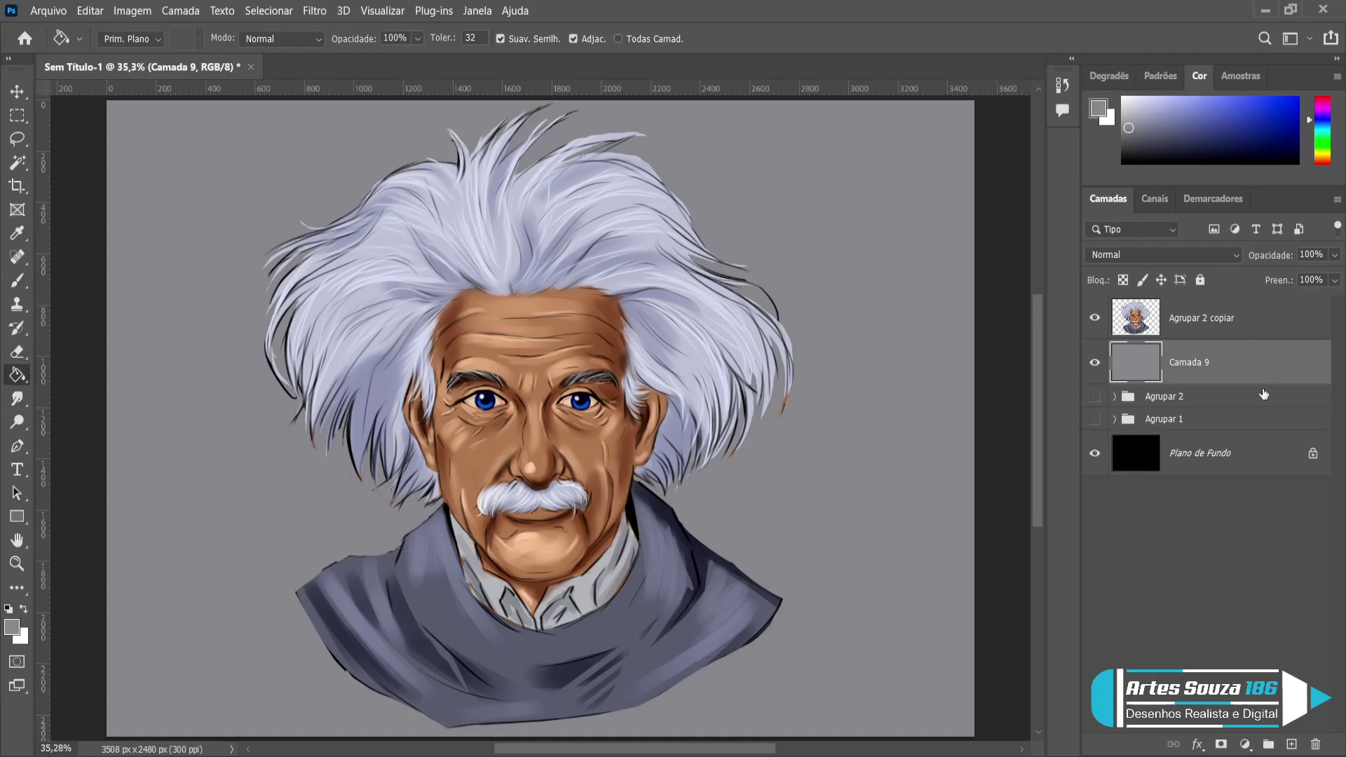
Add a blank layer above the grey fill and set up the brush with the default black foreground color.
{"action": "left_click", "coordinate": [1291, 743]}
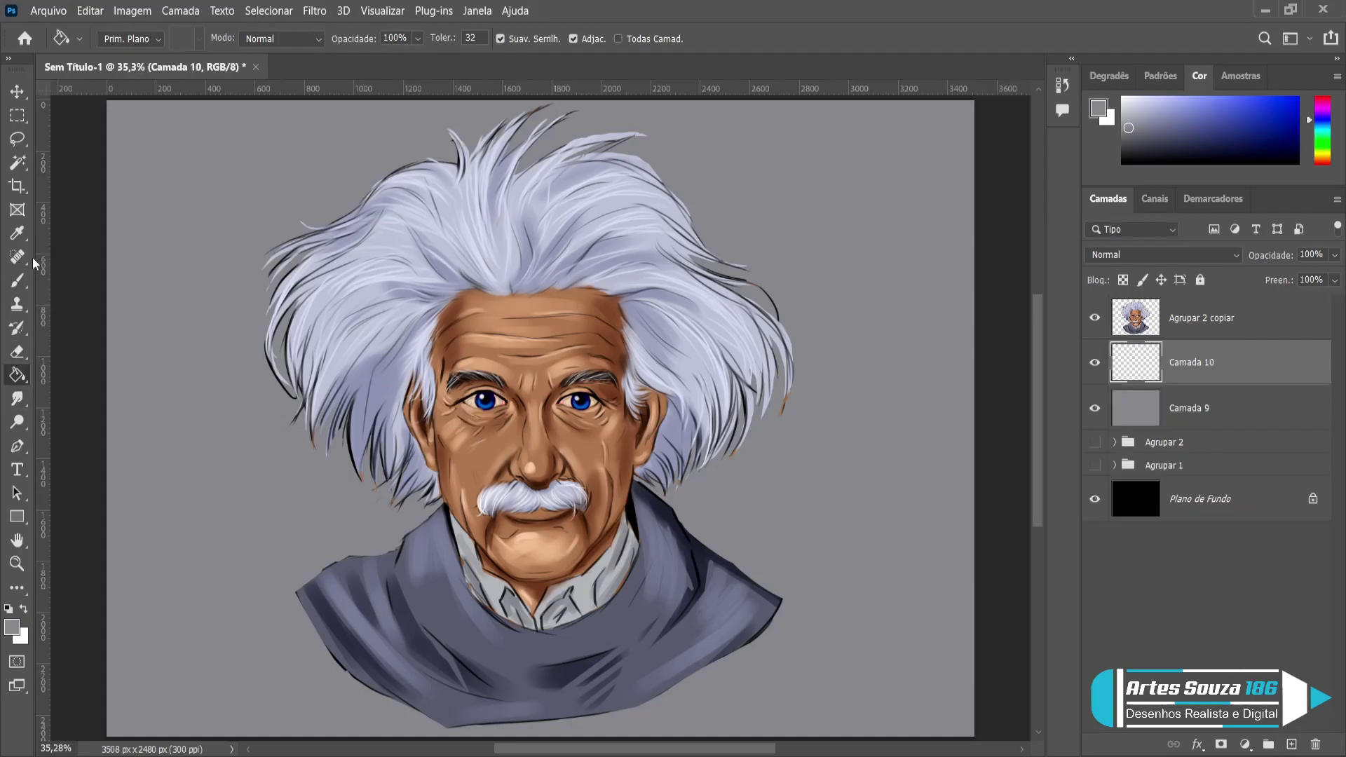
{"action": "left_click", "coordinate": [33, 285]}
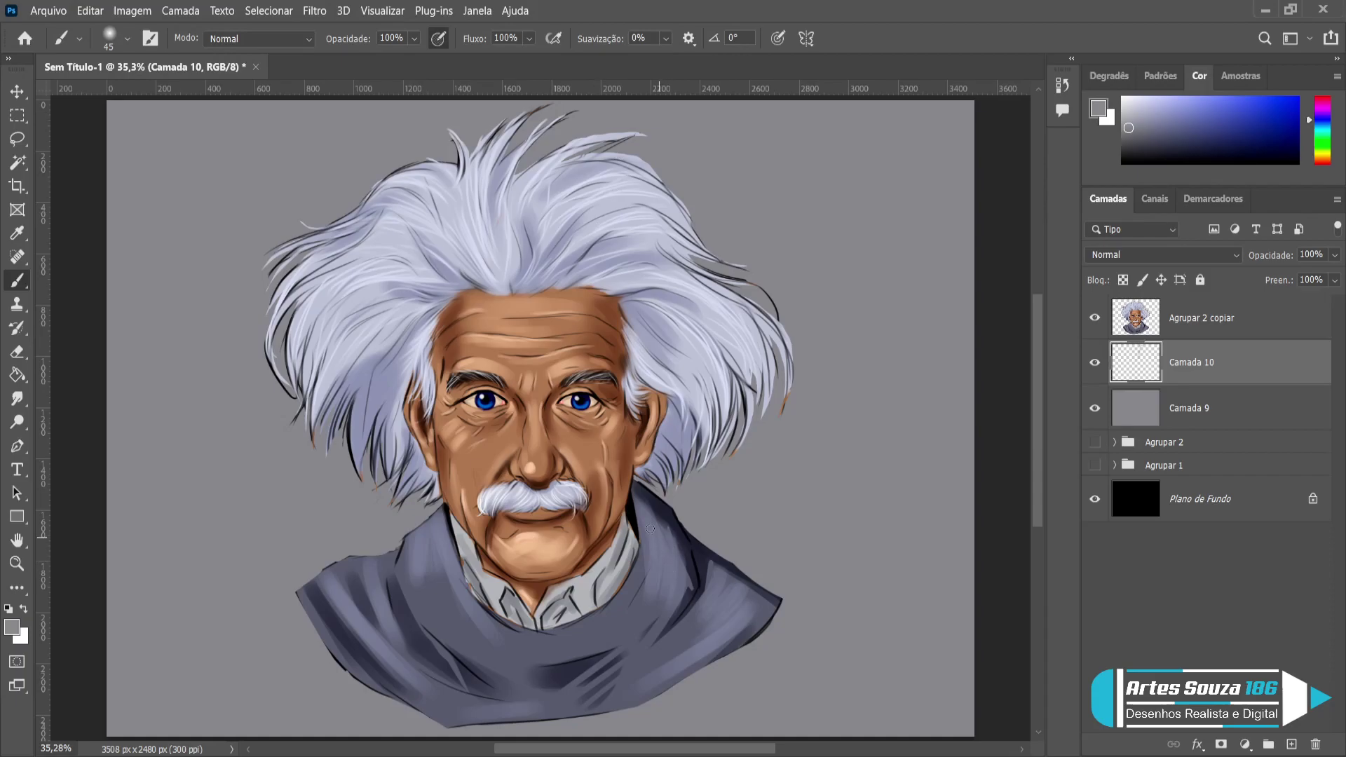
{"action": "key", "text": "d"}
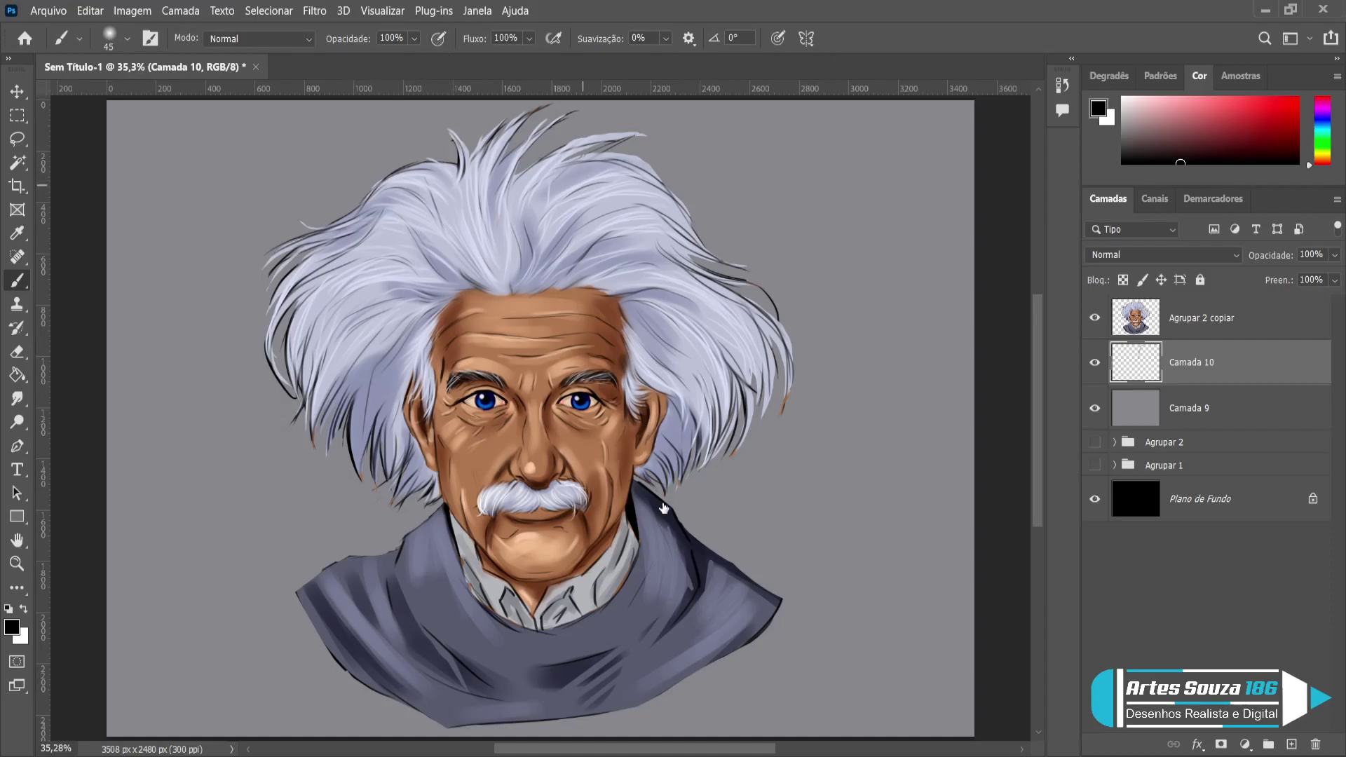
{"action": "key", "text": "period"}
Refill the grey background layer Camada 9 with black.
{"action": "left_click", "coordinate": [1233, 422]}
{"action": "key", "text": "i"}
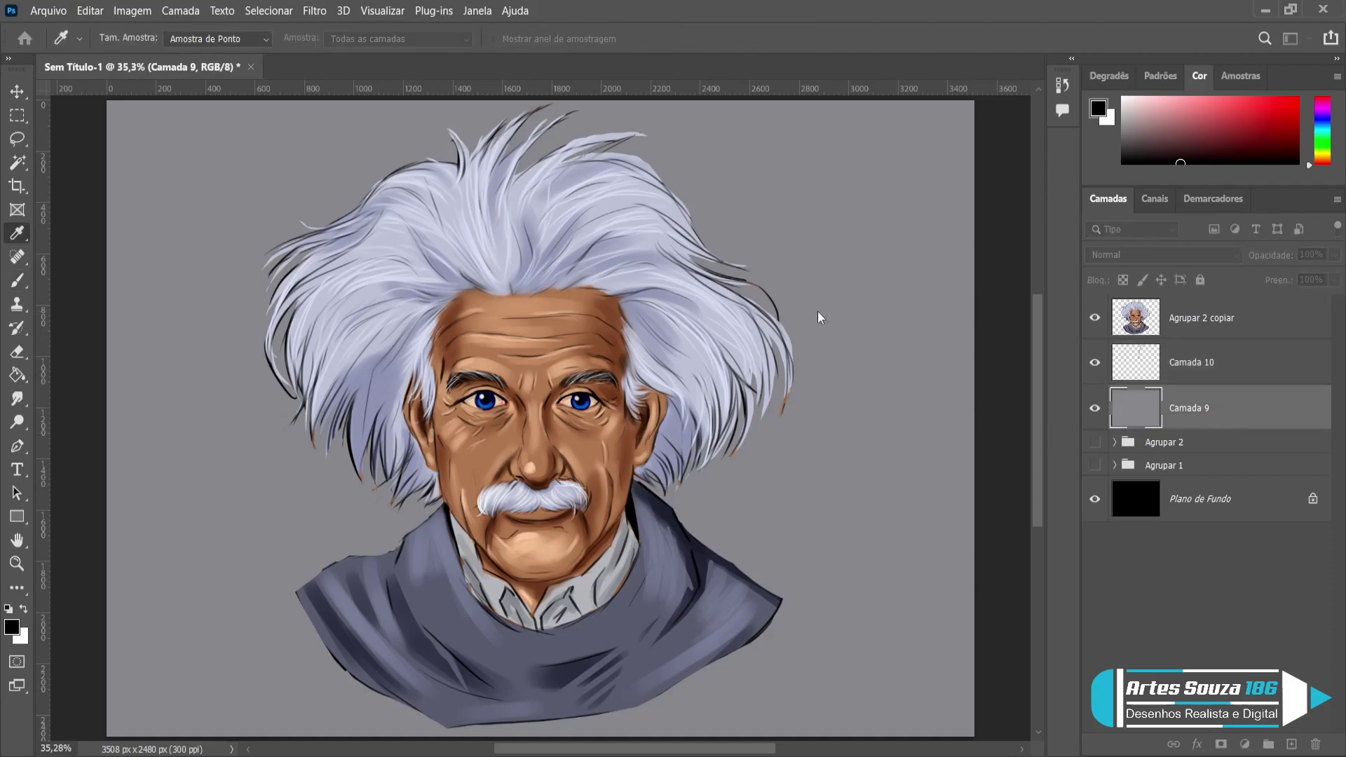
{"action": "key", "text": "alt+BackSpace"}
Switch to the size 44 textured brush and replace the layer above the black fill with a new blank layer.
{"action": "key", "text": "b"}
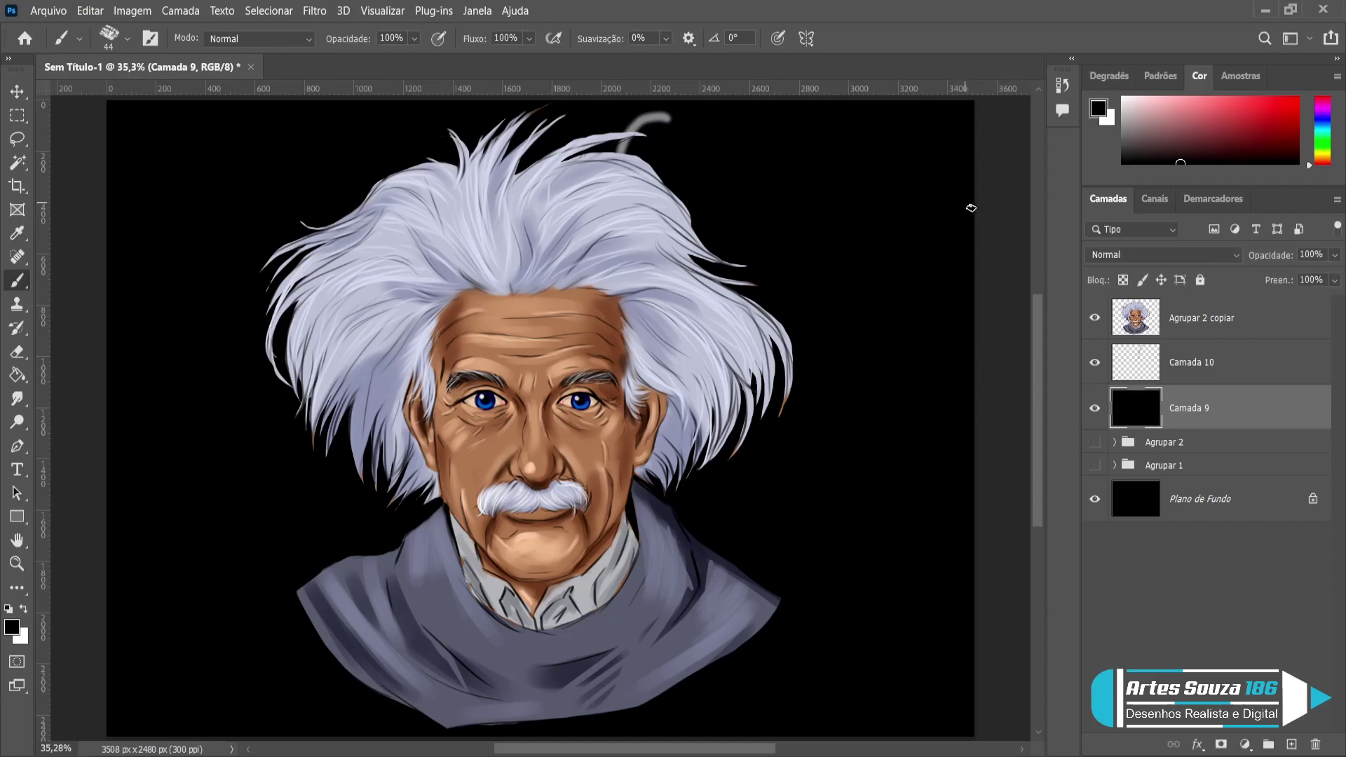
{"action": "left_click", "coordinate": [1170, 376]}
{"action": "key", "text": "Delete"}
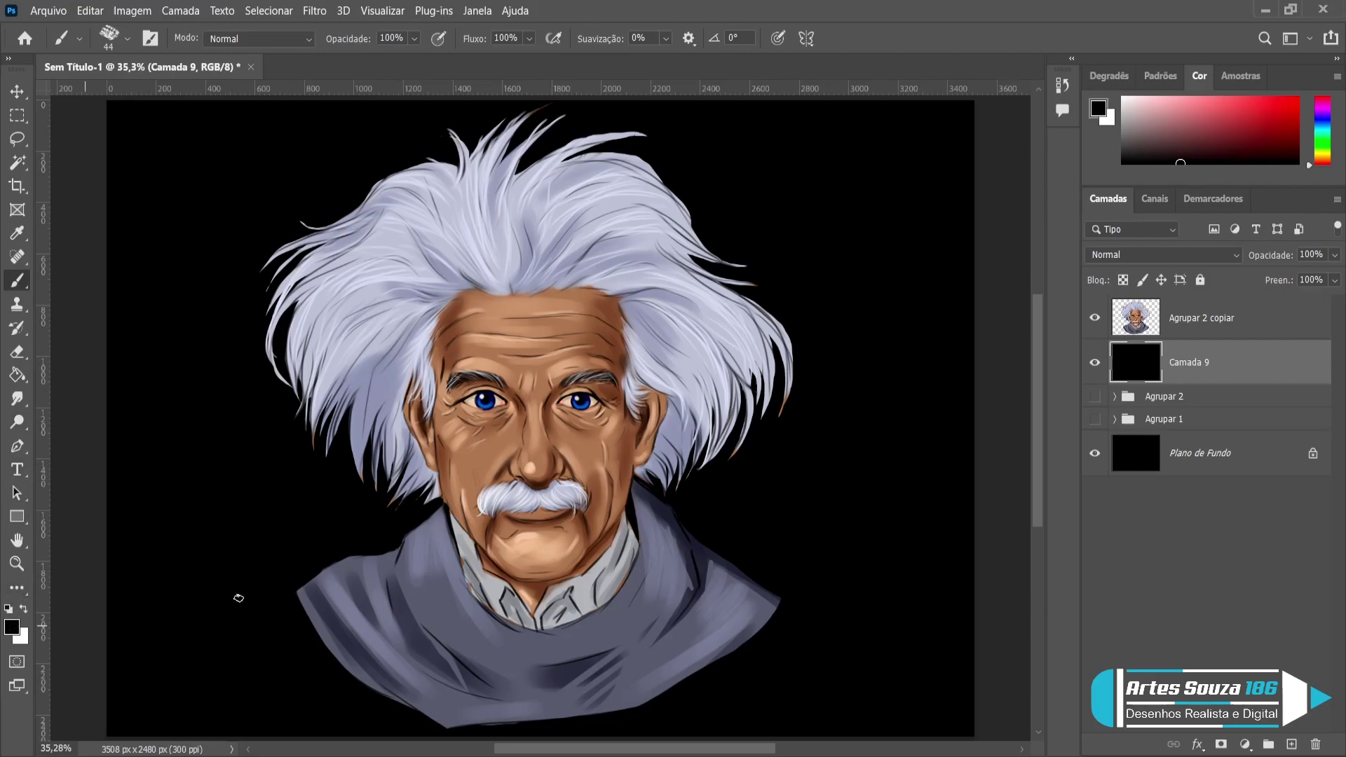
{"action": "left_click", "coordinate": [1291, 744]}
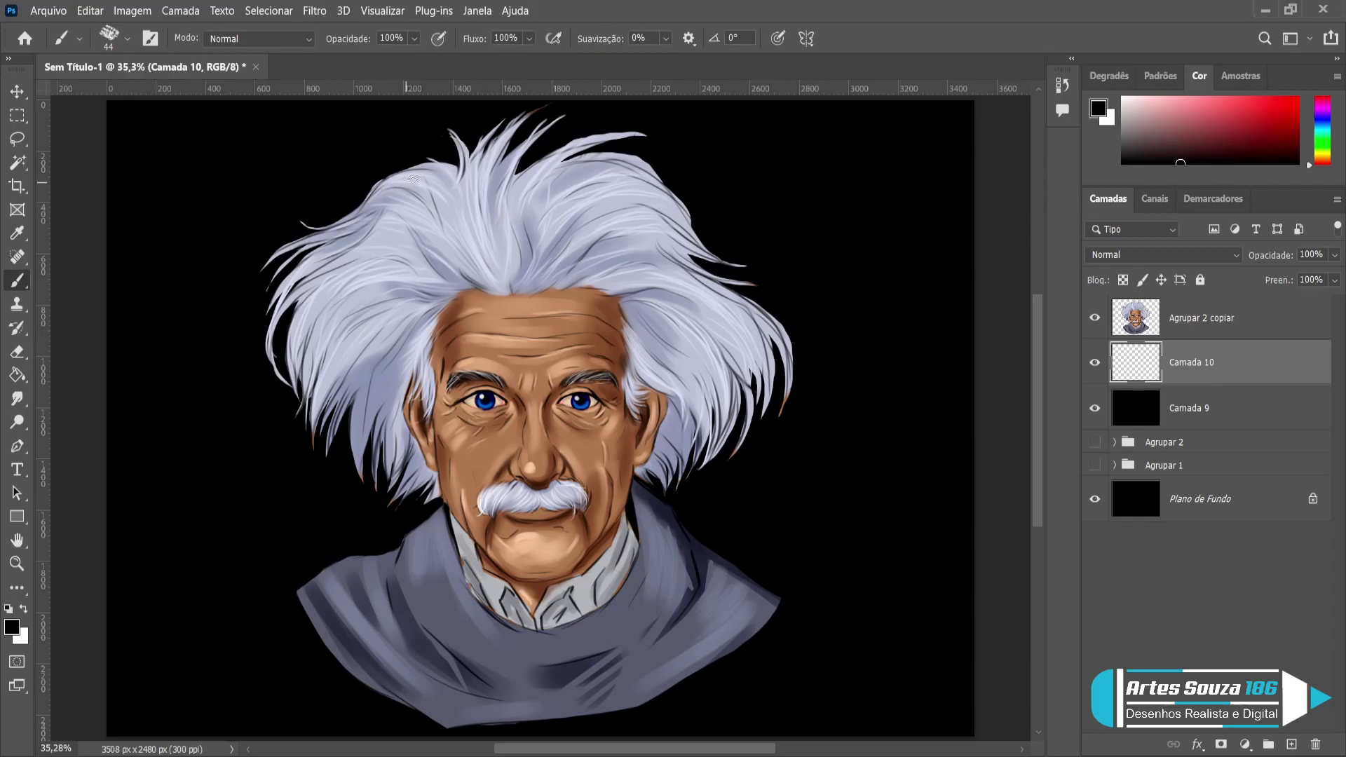
Paint a dark red patch behind the hair's upper left edge on Camada 10 with a size 125 textured brush and pressure-controlled opacity.
{"action": "left_click_drag", "start_coordinate": [1241, 148], "coordinate": [1237, 127]}
{"action": "key", "text": "bracketright"}
{"action": "key", "text": "bracketright"}
{"action": "key", "text": "bracketright"}
{"action": "key", "text": "bracketright"}
{"action": "key", "text": "bracketright"}
{"action": "key", "text": "bracketright"}
{"action": "key", "text": "bracketright"}
{"action": "key", "text": "bracketright"}
{"action": "left_click", "coordinate": [438, 39]}
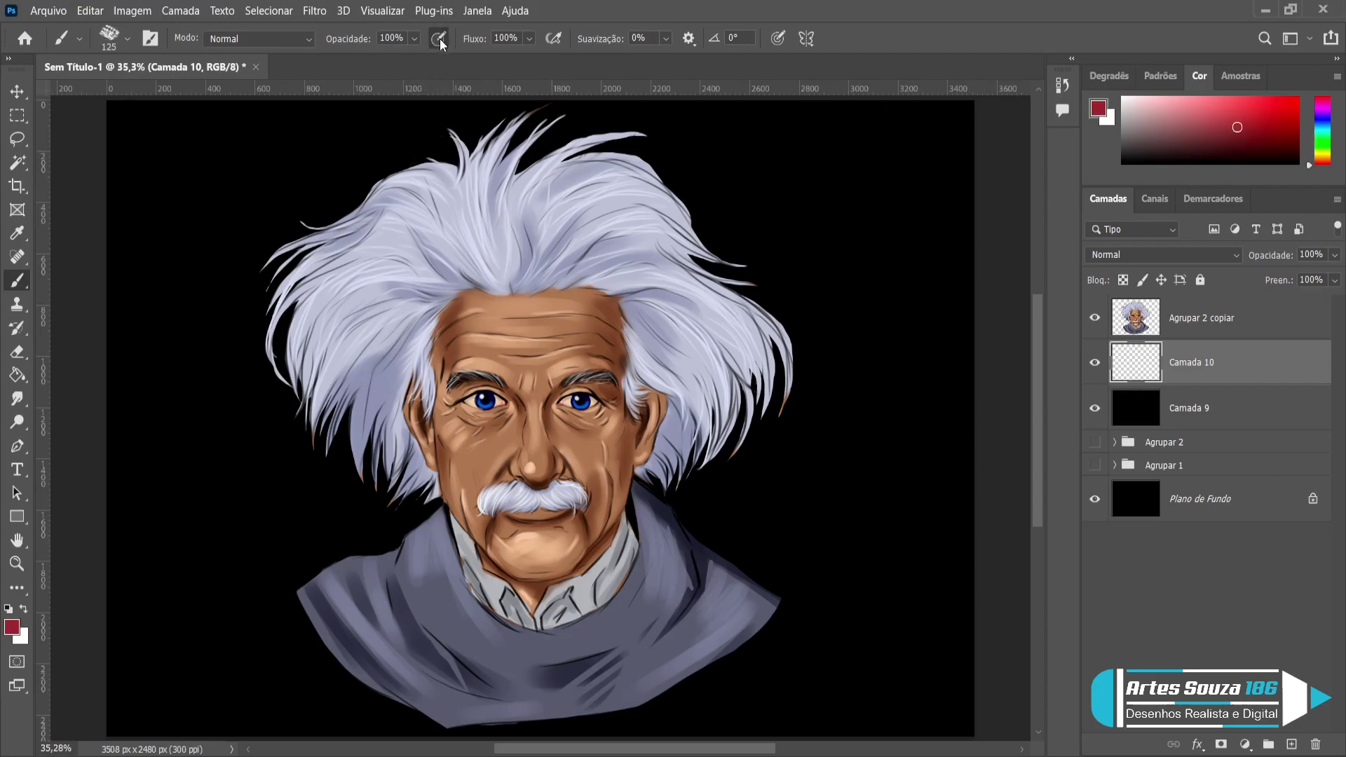
{"action": "mouse_move", "coordinate": [453, 146]}
{"action": "left_mouse_down"}
{"action": "mouse_move", "coordinate": [320, 212]}
{"action": "mouse_move", "coordinate": [320, 226]}
{"action": "left_mouse_up"}
{"action": "left_click_drag", "start_coordinate": [422, 164], "coordinate": [325, 230]}
{"action": "left_click_drag", "start_coordinate": [380, 174], "coordinate": [289, 237]}
{"action": "left_click_drag", "start_coordinate": [338, 198], "coordinate": [286, 249]}
{"action": "left_click_drag", "start_coordinate": [434, 147], "coordinate": [347, 198]}
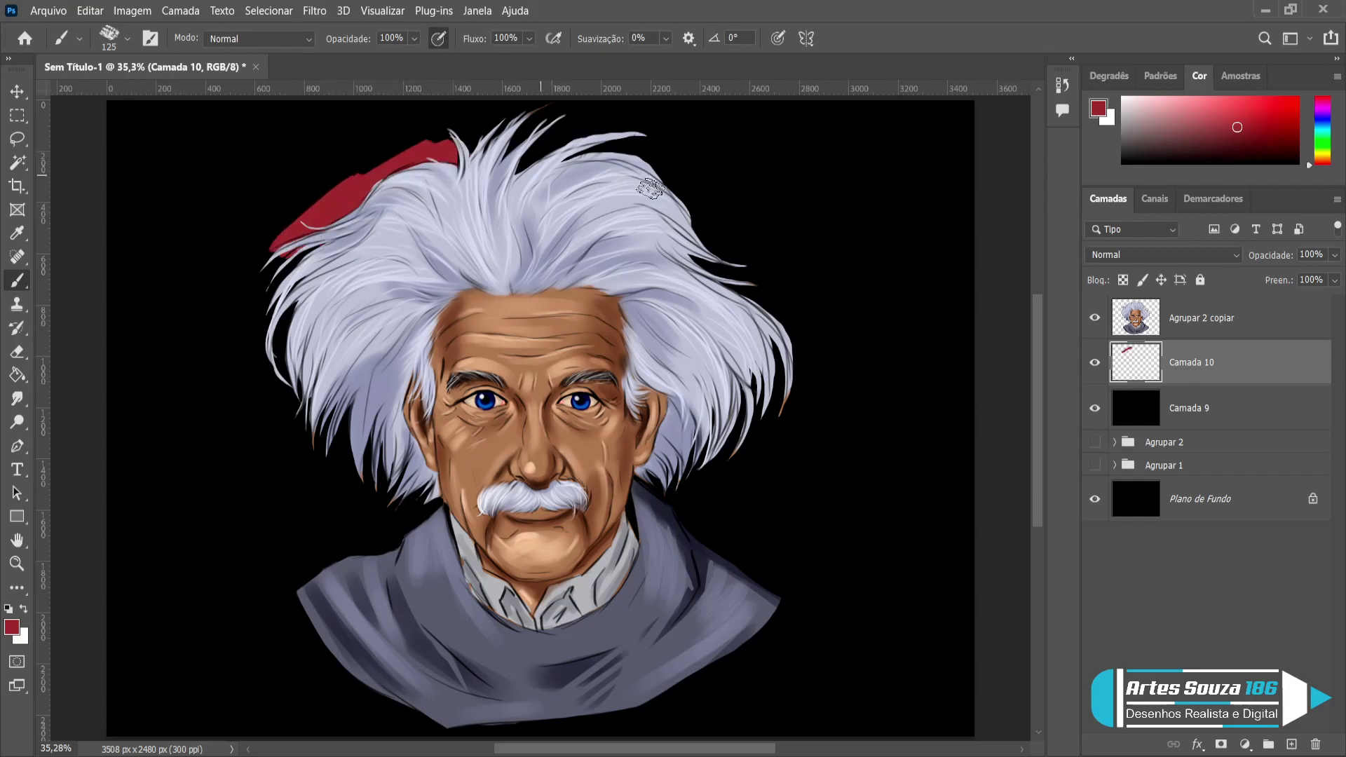
Paint dark red patches behind the hair's upper right and lower right edges and beside the right shoulder.
{"action": "mouse_move", "coordinate": [620, 153]}
{"action": "left_mouse_down"}
{"action": "mouse_move", "coordinate": [661, 154]}
{"action": "mouse_move", "coordinate": [651, 172]}
{"action": "mouse_move", "coordinate": [695, 241]}
{"action": "left_mouse_up"}
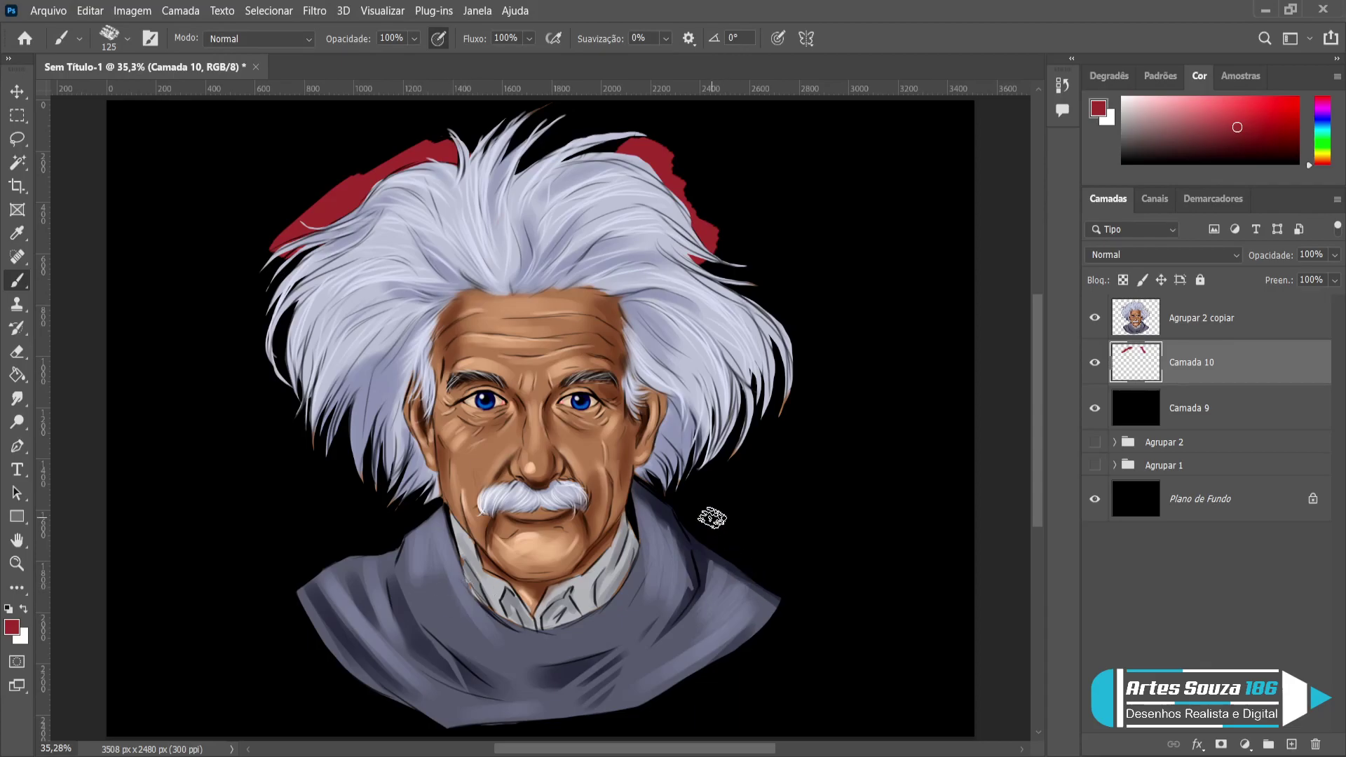
{"action": "mouse_move", "coordinate": [703, 462]}
{"action": "left_mouse_down"}
{"action": "mouse_move", "coordinate": [722, 459]}
{"action": "mouse_move", "coordinate": [715, 449]}
{"action": "mouse_move", "coordinate": [701, 473]}
{"action": "mouse_move", "coordinate": [738, 427]}
{"action": "left_mouse_up"}
{"action": "mouse_move", "coordinate": [699, 503]}
{"action": "left_mouse_down"}
{"action": "mouse_move", "coordinate": [713, 542]}
{"action": "mouse_move", "coordinate": [653, 500]}
{"action": "left_mouse_up"}
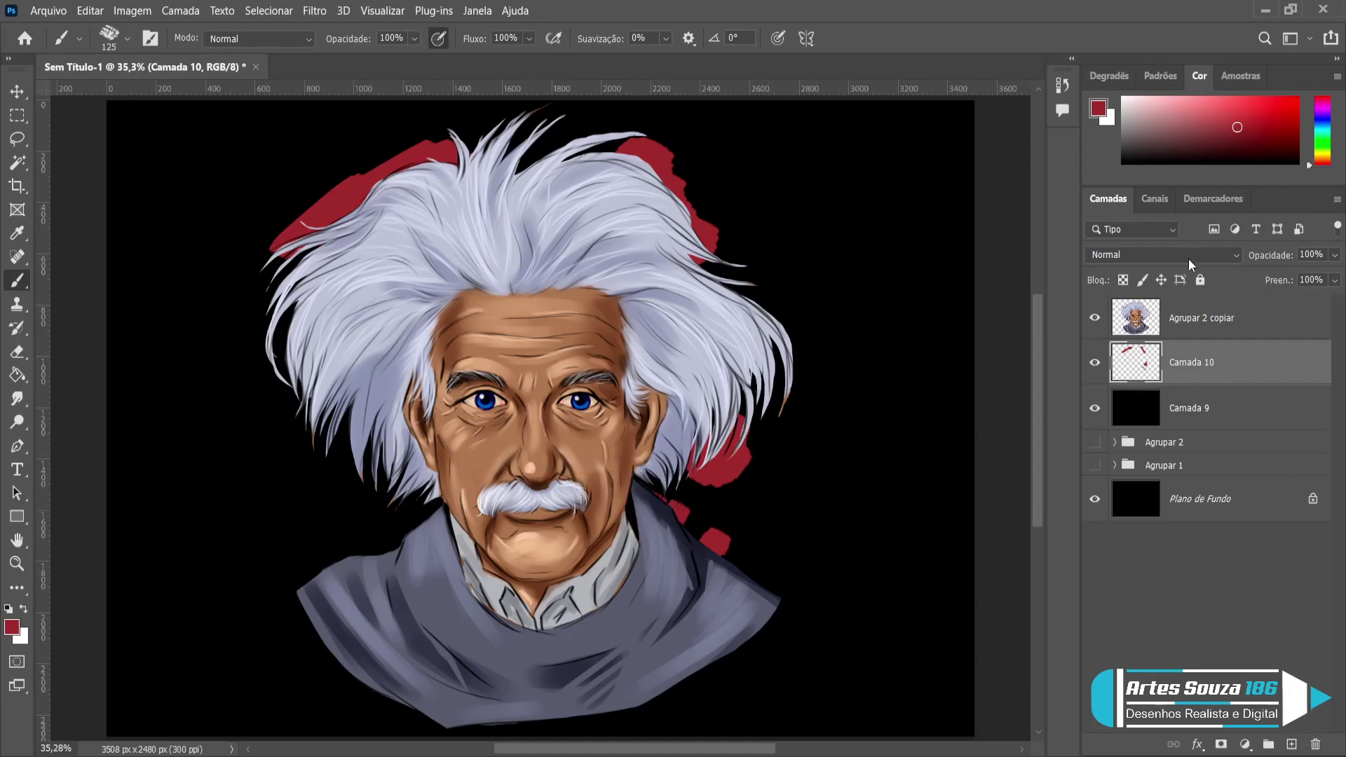
Add a new layer above the portrait and paint dark red patches on the lower front of the sweater.
{"action": "left_click", "coordinate": [1193, 311]}
{"action": "left_click", "coordinate": [1291, 742]}
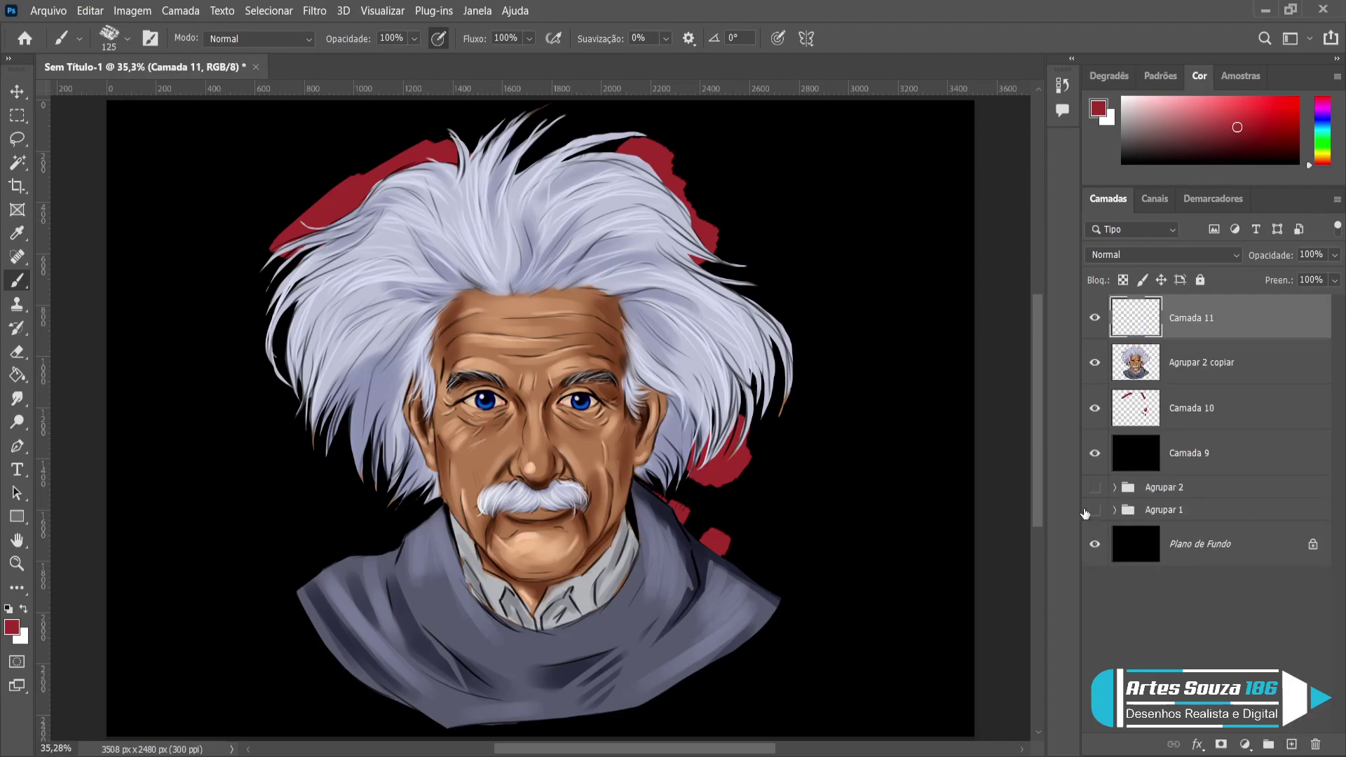
{"action": "mouse_move", "coordinate": [476, 658]}
{"action": "left_mouse_down"}
{"action": "mouse_move", "coordinate": [459, 653]}
{"action": "mouse_move", "coordinate": [510, 687]}
{"action": "mouse_move", "coordinate": [454, 700]}
{"action": "mouse_move", "coordinate": [490, 714]}
{"action": "left_mouse_up"}
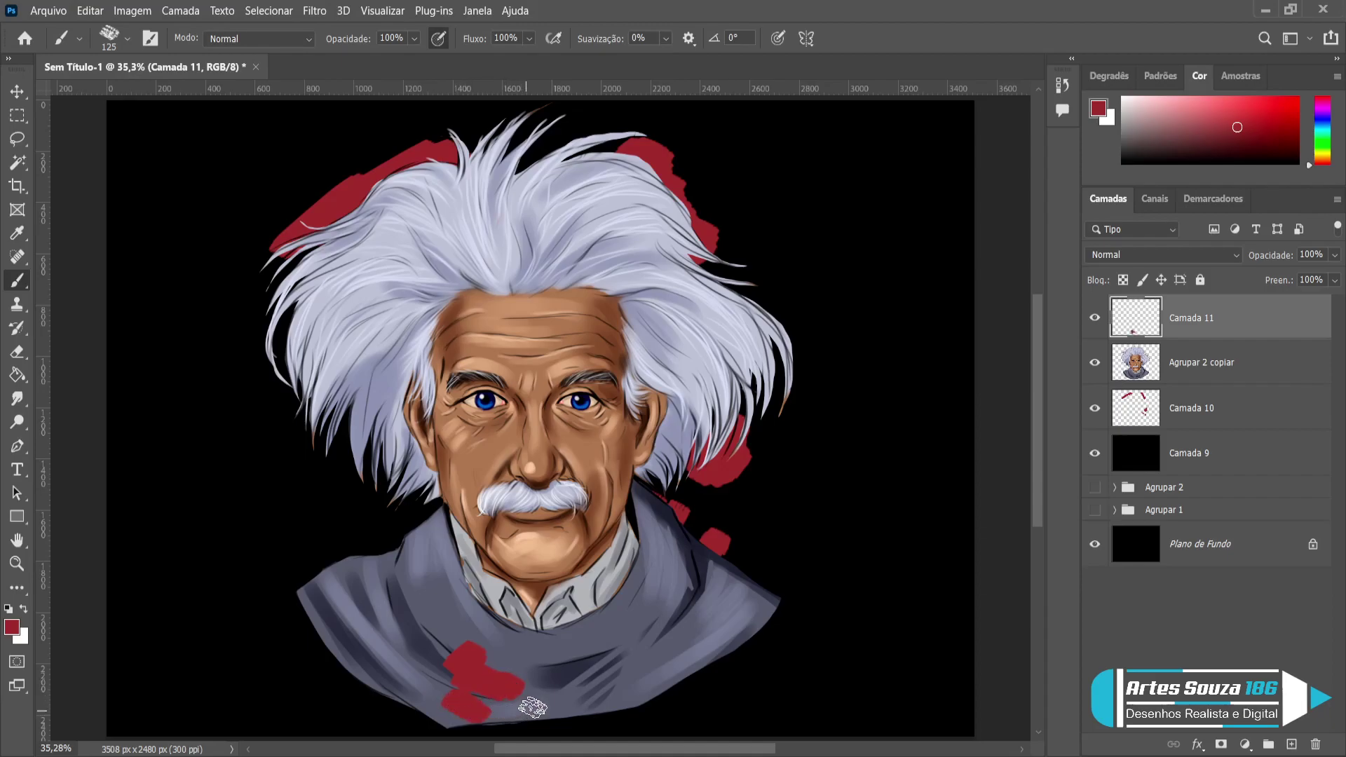
Switch the brush colour to bright blue and paint patches on the sweater's lower front and above the left shoulder.
{"action": "key", "text": "alt"}
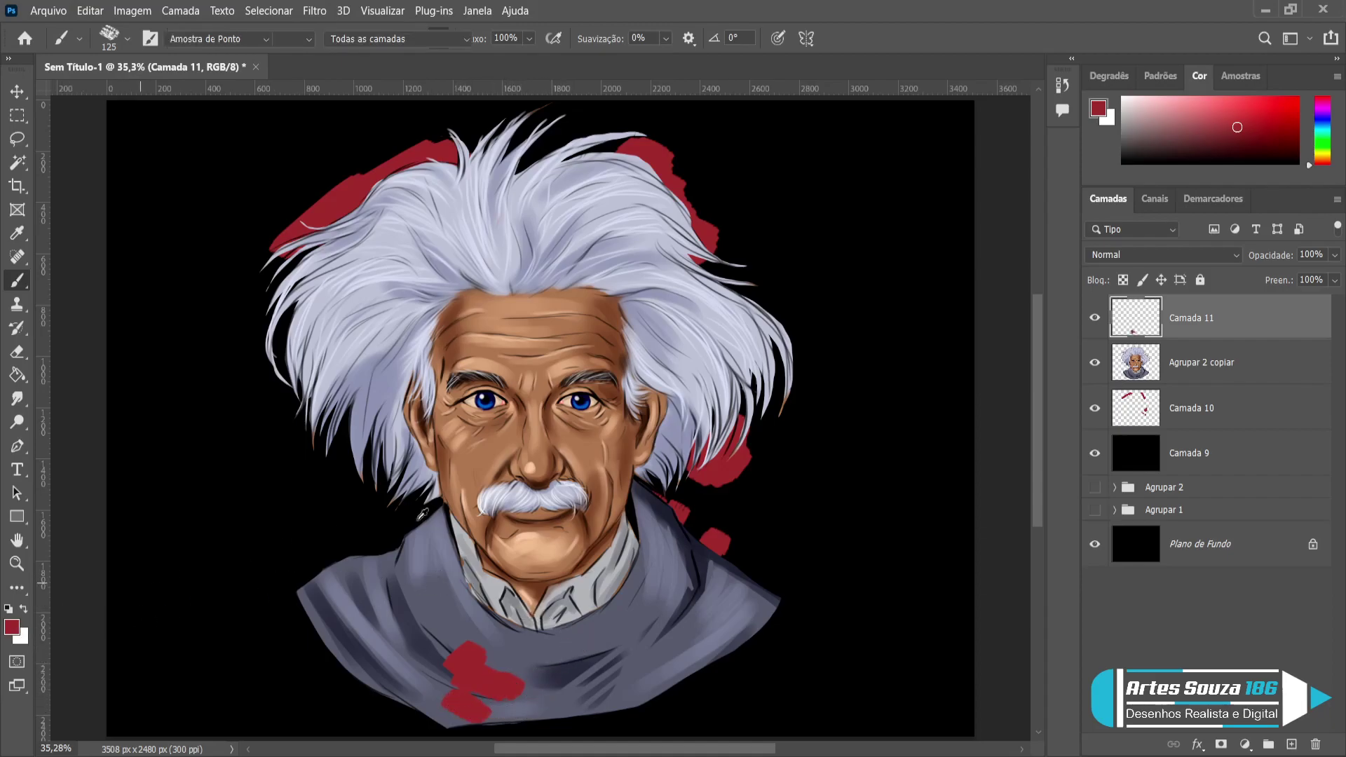
{"action": "key", "text": "i"}
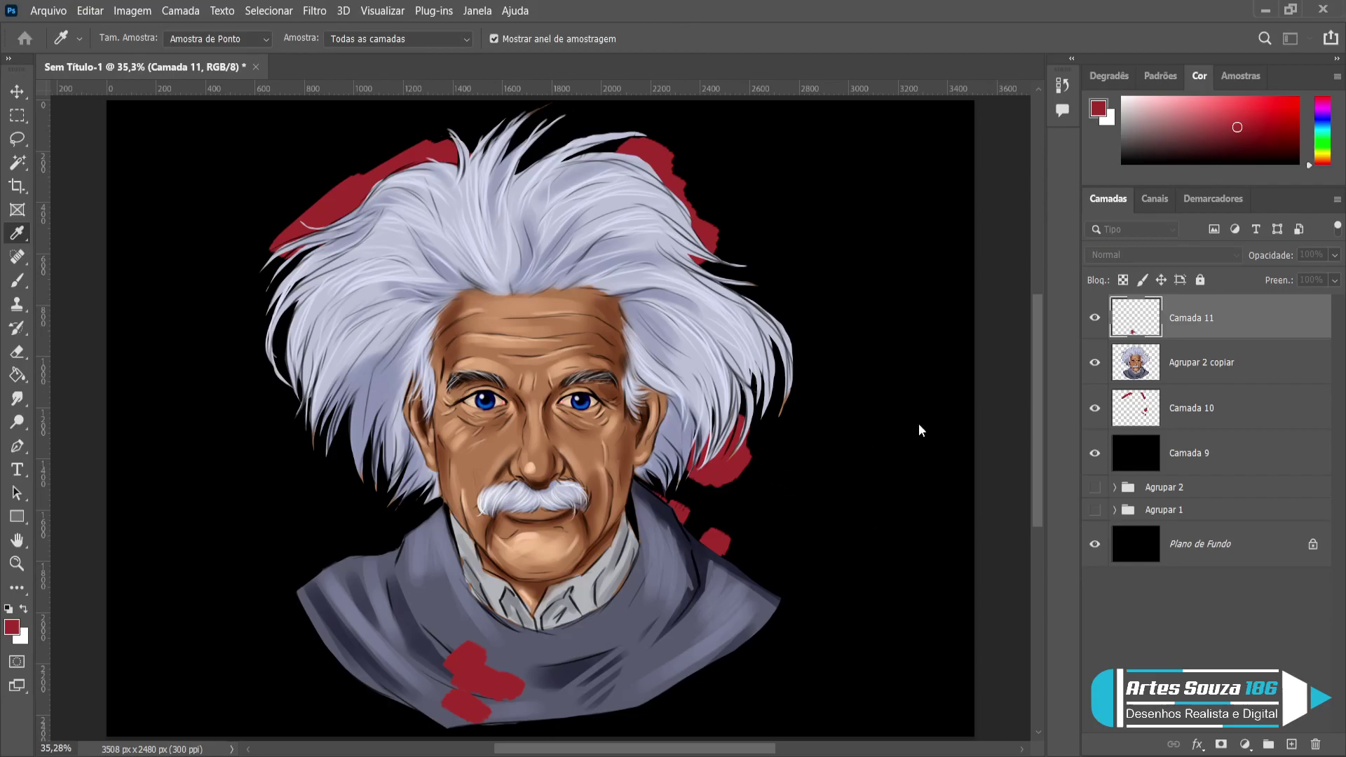
{"action": "left_click", "coordinate": [997, 394]}
{"action": "mouse_move", "coordinate": [495, 704]}
{"action": "left_mouse_down"}
{"action": "mouse_move", "coordinate": [545, 681]}
{"action": "mouse_move", "coordinate": [497, 720]}
{"action": "mouse_move", "coordinate": [588, 703]}
{"action": "left_mouse_up"}
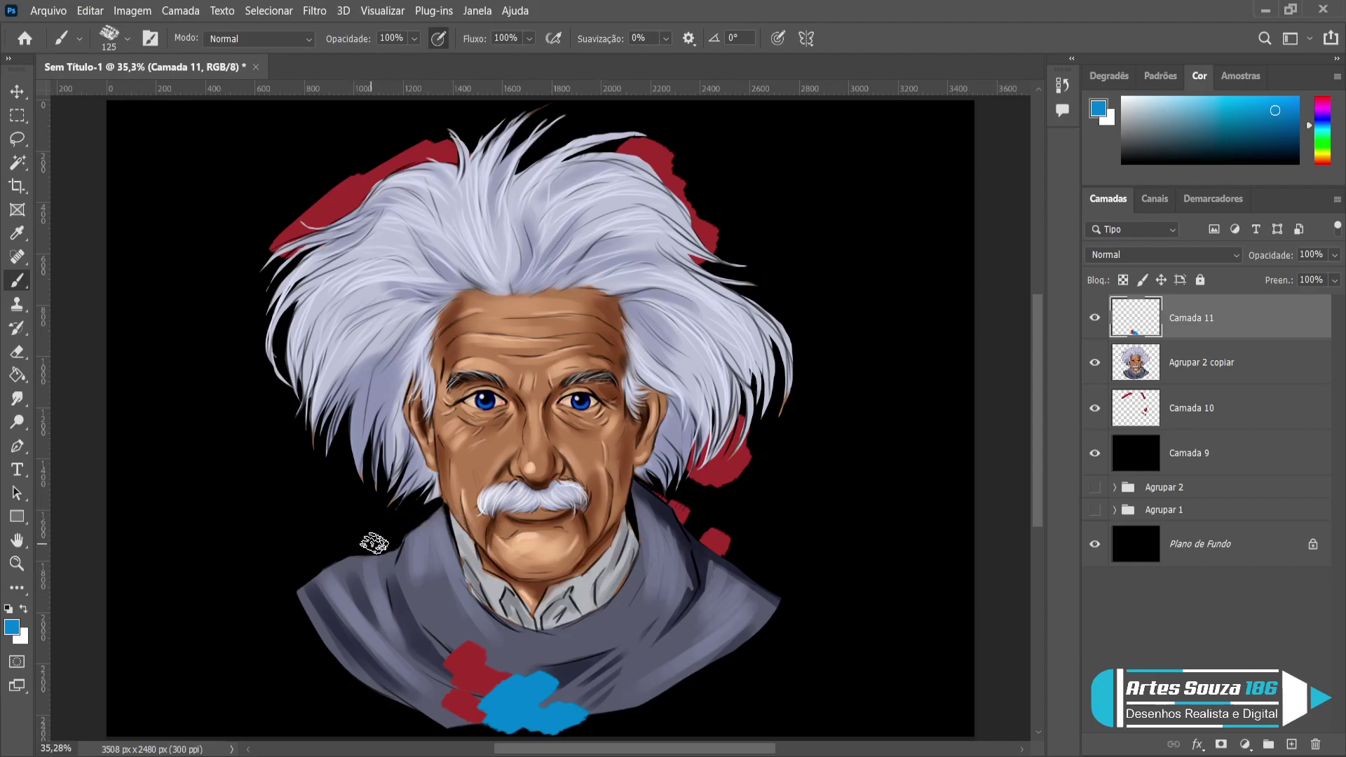
{"action": "mouse_move", "coordinate": [385, 535]}
{"action": "left_mouse_down"}
{"action": "mouse_move", "coordinate": [417, 524]}
{"action": "mouse_move", "coordinate": [394, 555]}
{"action": "mouse_move", "coordinate": [361, 561]}
{"action": "mouse_move", "coordinate": [361, 525]}
{"action": "mouse_move", "coordinate": [344, 501]}
{"action": "mouse_move", "coordinate": [315, 514]}
{"action": "mouse_move", "coordinate": [317, 502]}
{"action": "left_mouse_up"}
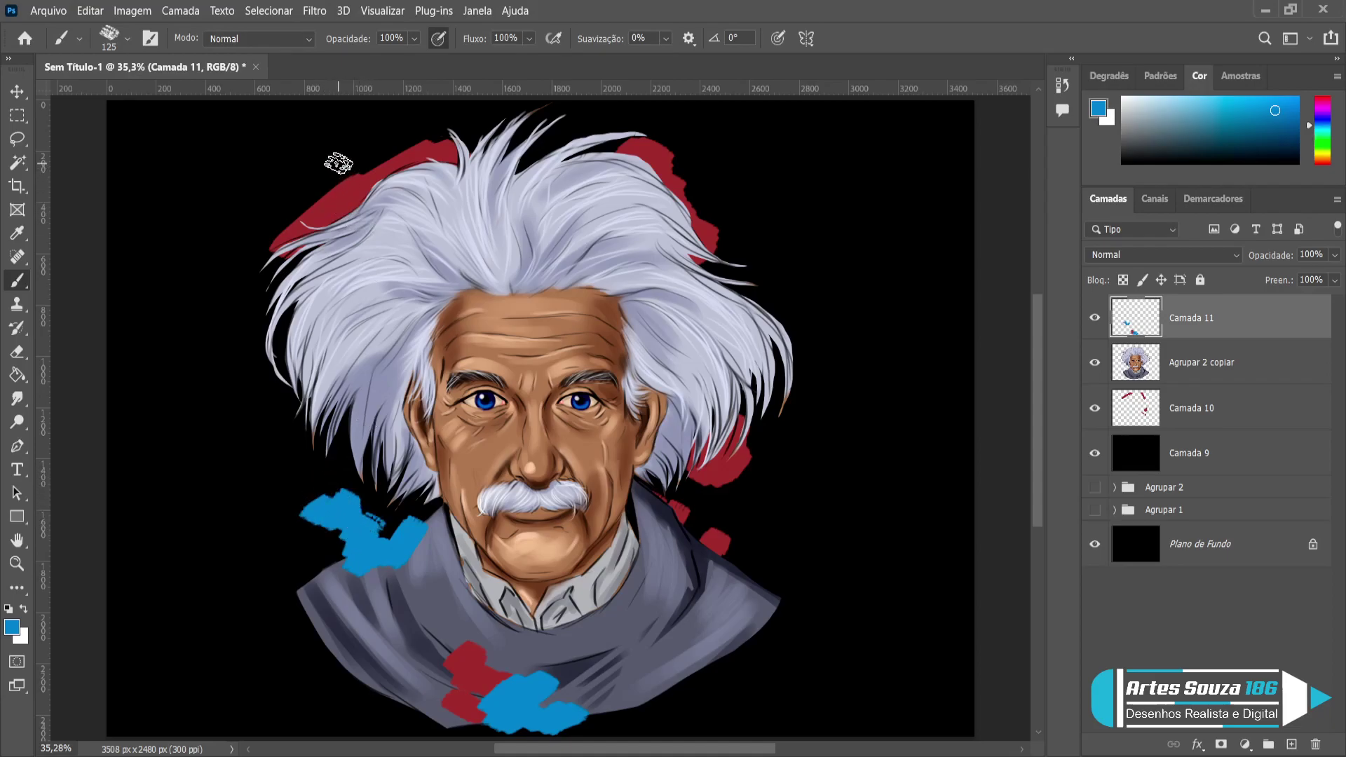
Stamp textured blue marks and short strokes around the hair's upper left edge with the brush at size 70.
{"action": "key", "text": "bracketleft"}
{"action": "key", "text": "bracketleft"}
{"action": "key", "text": "bracketleft"}
{"action": "key", "text": "bracketleft"}
{"action": "left_click", "coordinate": [281, 207]}
{"action": "left_click", "coordinate": [269, 225]}
{"action": "left_click", "coordinate": [261, 215]}
{"action": "left_click", "coordinate": [259, 240]}
{"action": "left_click", "coordinate": [284, 214]}
{"action": "left_click", "coordinate": [257, 249]}
{"action": "left_click", "coordinate": [253, 264]}
{"action": "left_click", "coordinate": [263, 274]}
{"action": "left_click", "coordinate": [279, 260]}
{"action": "left_click", "coordinate": [299, 266]}
{"action": "left_click_drag", "start_coordinate": [291, 253], "coordinate": [279, 230]}
{"action": "mouse_move", "coordinate": [315, 183]}
{"action": "left_mouse_down"}
{"action": "mouse_move", "coordinate": [288, 137]}
{"action": "mouse_move", "coordinate": [321, 183]}
{"action": "left_mouse_up"}
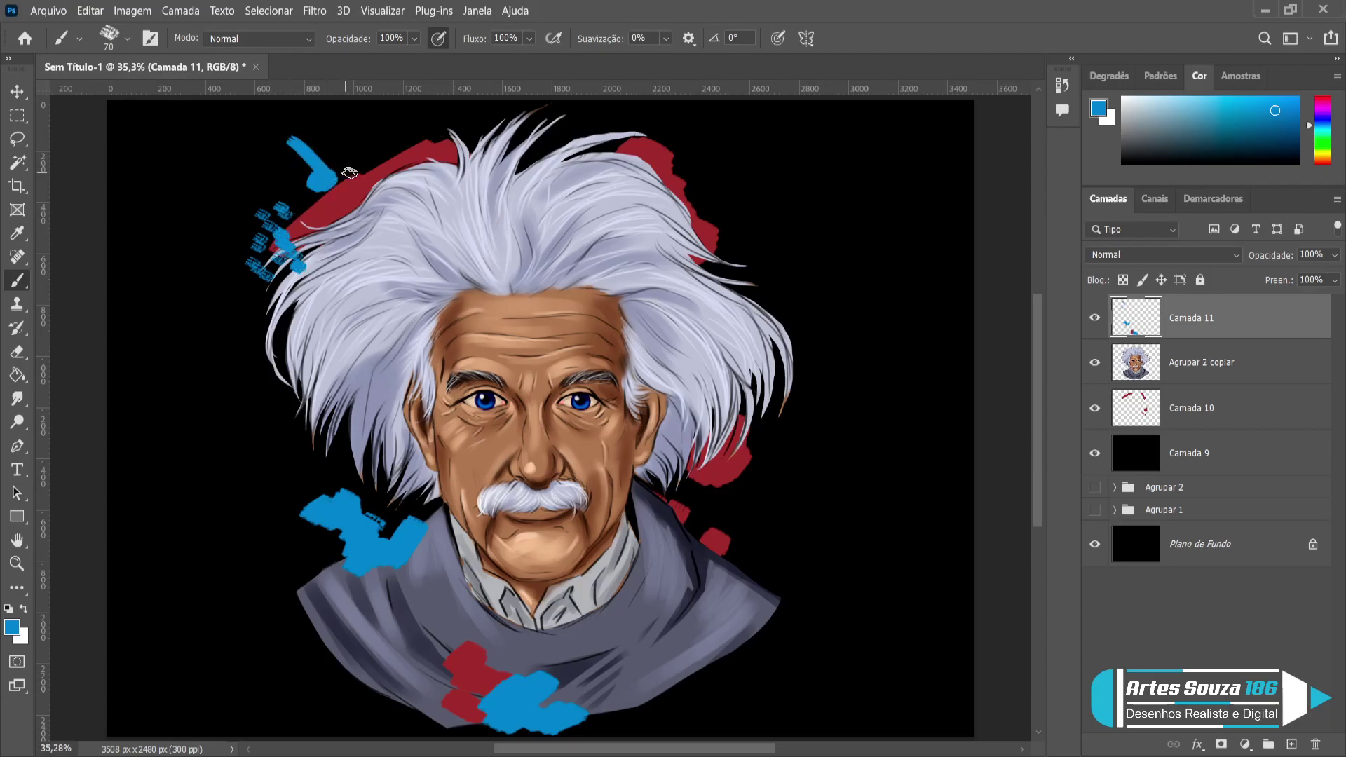
Paint blue textured strokes and small marks above the red patch, up to the top left tufts of hair.
{"action": "left_click", "coordinate": [361, 129]}
{"action": "mouse_move", "coordinate": [361, 129]}
{"action": "left_mouse_down"}
{"action": "mouse_move", "coordinate": [414, 141]}
{"action": "mouse_move", "coordinate": [381, 144]}
{"action": "mouse_move", "coordinate": [387, 165]}
{"action": "mouse_move", "coordinate": [358, 173]}
{"action": "left_mouse_up"}
{"action": "left_click", "coordinate": [444, 116]}
{"action": "mouse_move", "coordinate": [461, 118]}
{"action": "left_mouse_down"}
{"action": "mouse_move", "coordinate": [433, 135]}
{"action": "mouse_move", "coordinate": [459, 120]}
{"action": "left_mouse_up"}
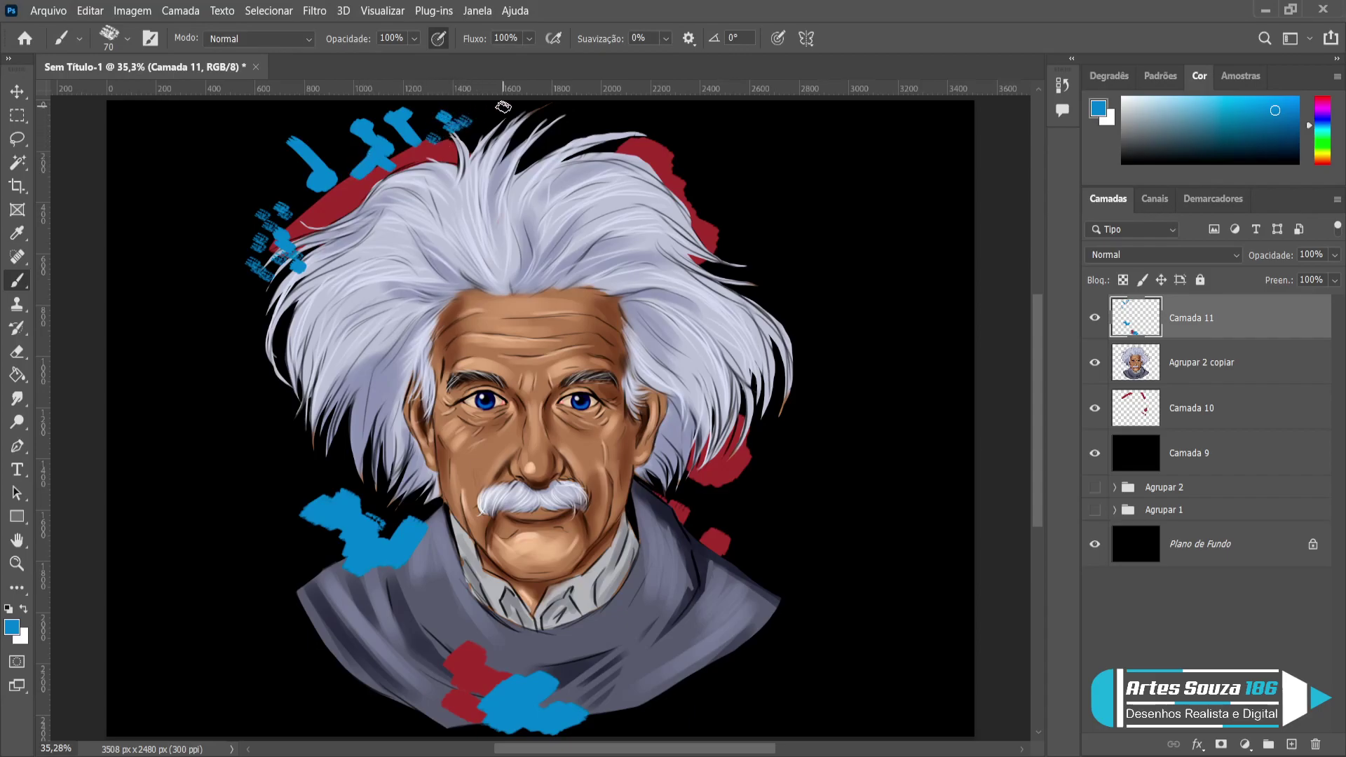
On Camada 10, use a hard round brush to add a blue blob and smaller blue spatters behind the top and left side of the hair.
{"action": "left_click", "coordinate": [1219, 419]}
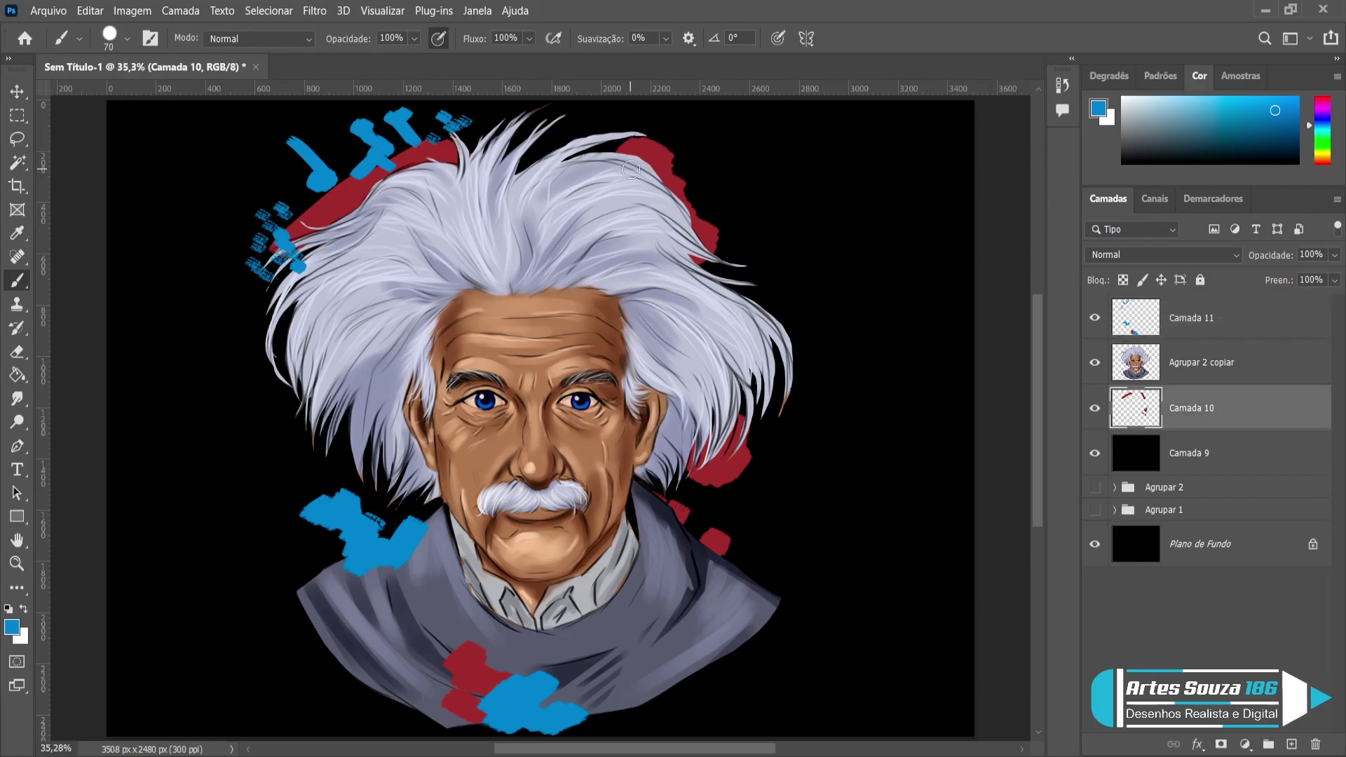
{"action": "mouse_move", "coordinate": [543, 109]}
{"action": "left_mouse_down"}
{"action": "mouse_move", "coordinate": [530, 133]}
{"action": "mouse_move", "coordinate": [545, 142]}
{"action": "left_mouse_up"}
{"action": "key", "text": "bracketleft"}
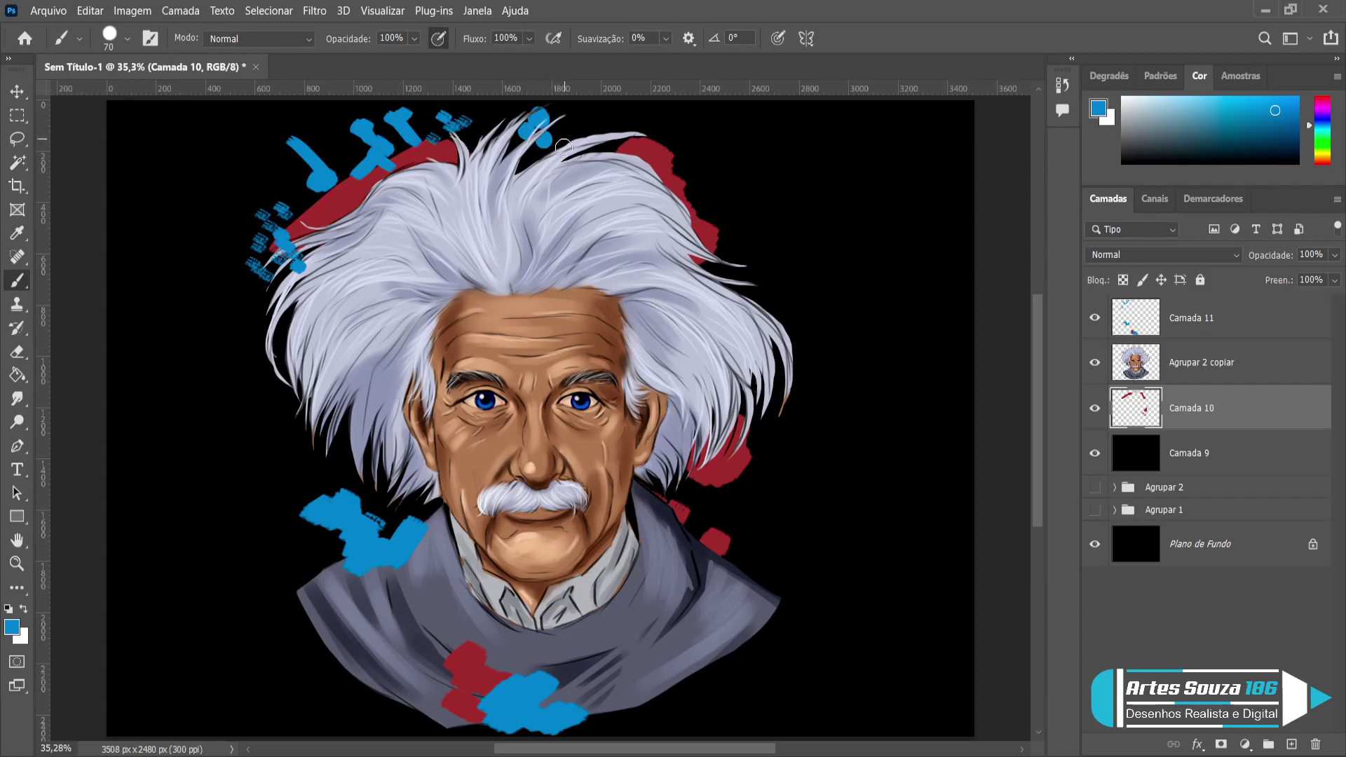
{"action": "key", "text": "bracketleft"}
{"action": "key", "text": "bracketleft"}
{"action": "key", "text": "bracketleft"}
{"action": "left_click", "coordinate": [559, 129]}
{"action": "mouse_move", "coordinate": [502, 129]}
{"action": "left_mouse_down"}
{"action": "mouse_move", "coordinate": [480, 113]}
{"action": "mouse_move", "coordinate": [450, 122]}
{"action": "left_mouse_up"}
{"action": "key", "text": "bracketright"}
{"action": "left_click", "coordinate": [259, 289]}
{"action": "mouse_move", "coordinate": [326, 463]}
{"action": "left_mouse_down"}
{"action": "mouse_move", "coordinate": [302, 438]}
{"action": "mouse_move", "coordinate": [345, 440]}
{"action": "mouse_move", "coordinate": [371, 483]}
{"action": "left_mouse_up"}
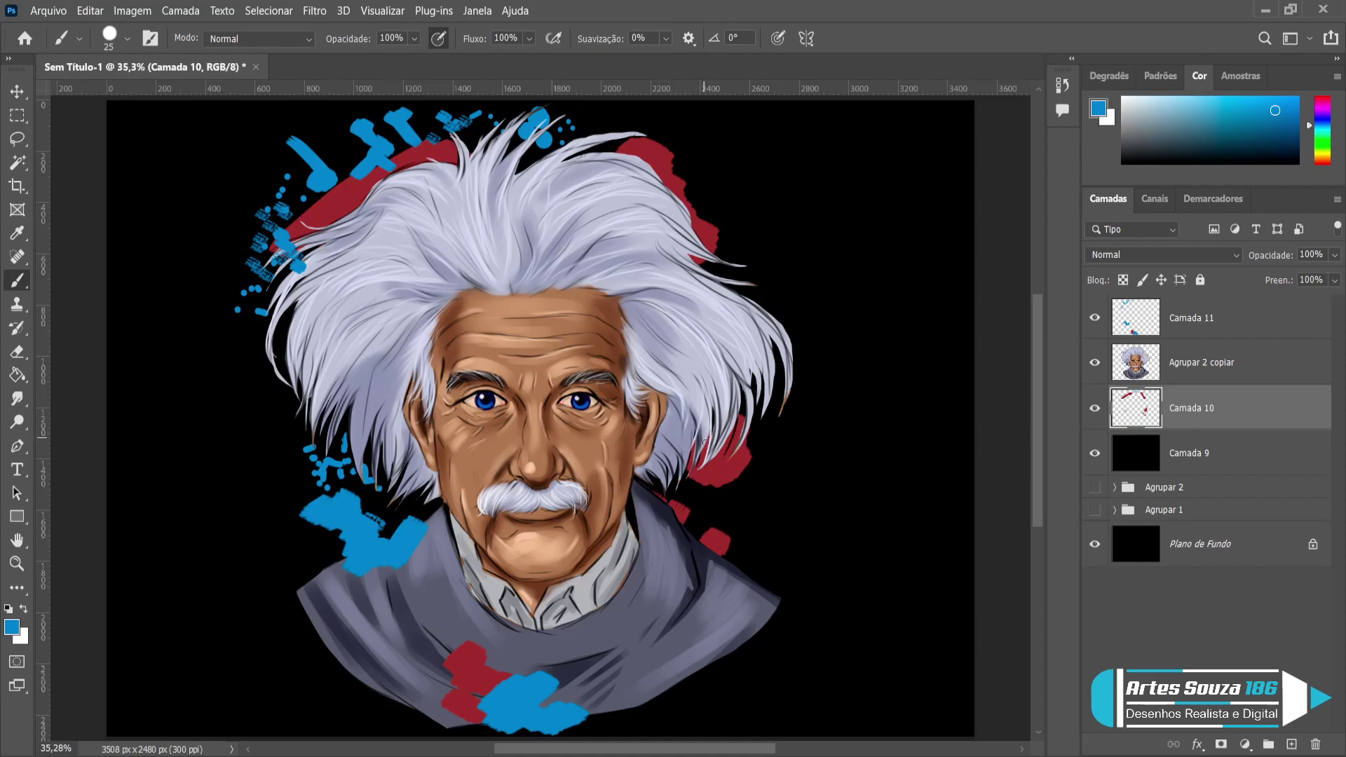
Spatter small blue marks above the right shoulder and place one size 100 blue dot beside the hair's upper right edge.
{"action": "left_click", "coordinate": [678, 494]}
{"action": "left_click_drag", "start_coordinate": [697, 502], "coordinate": [715, 514]}
{"action": "key", "text": "bracketright"}
{"action": "key", "text": "bracketright"}
{"action": "key", "text": "bracketright"}
Scatter tiny blue dots beside the right side of the hair with a much smaller round brush.
{"action": "key", "text": "bracketright"}
{"action": "key", "text": "bracketright"}
{"action": "key", "text": "bracketright"}
{"action": "key", "text": "bracketright"}
{"action": "key", "text": "bracketright"}
{"action": "left_click", "coordinate": [722, 208]}
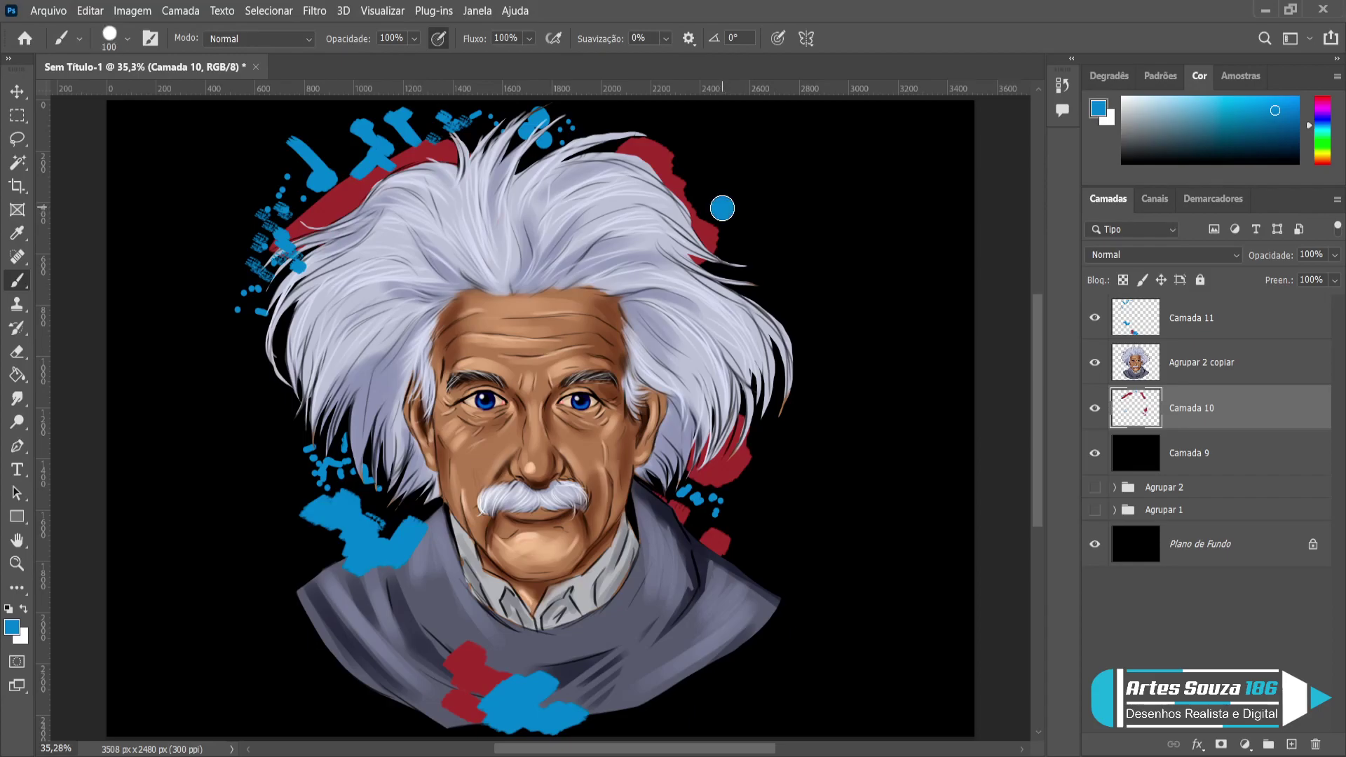
{"action": "key", "text": "bracketleft"}
{"action": "key", "text": "bracketleft"}
{"action": "key", "text": "bracketleft"}
{"action": "key", "text": "bracketleft"}
{"action": "key", "text": "bracketleft"}
{"action": "key", "text": "bracketleft"}
{"action": "key", "text": "bracketleft"}
{"action": "key", "text": "bracketleft"}
{"action": "key", "text": "bracketleft"}
{"action": "key", "text": "bracketleft"}
{"action": "key", "text": "bracketleft"}
{"action": "key", "text": "bracketleft"}
{"action": "key", "text": "bracketleft"}
{"action": "key", "text": "bracketleft"}
{"action": "key", "text": "bracketleft"}
{"action": "key", "text": "bracketleft"}
{"action": "key", "text": "bracketleft"}
{"action": "key", "text": "bracketleft"}
{"action": "key", "text": "bracketright"}
{"action": "key", "text": "bracketright"}
{"action": "key", "text": "bracketright"}
{"action": "key", "text": "bracketright"}
{"action": "key", "text": "bracketright"}
On Camada 11, spatter blue and dark red specks and strokes along the sweater's right edge with a size 10 brush.
{"action": "left_click", "coordinate": [1153, 331]}
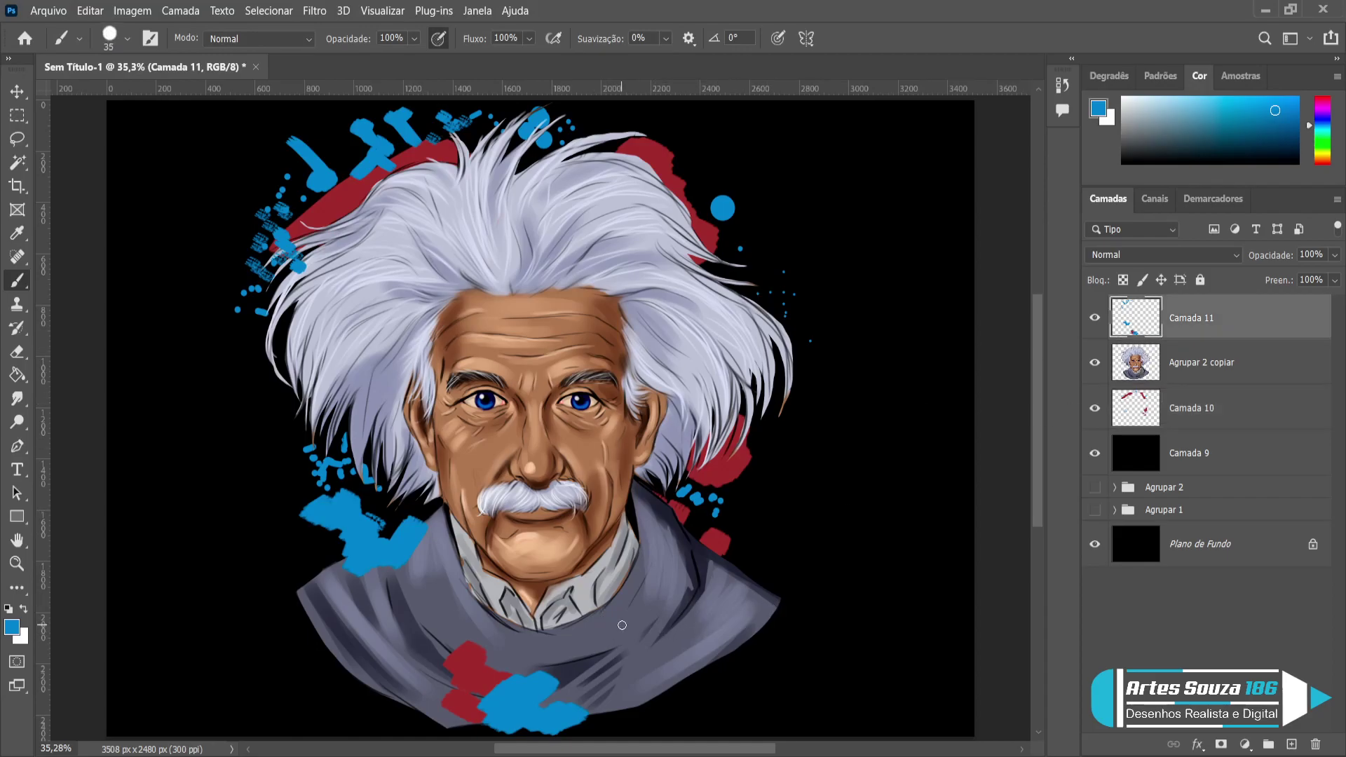
{"action": "key", "text": "bracketleft"}
{"action": "key", "text": "bracketleft"}
{"action": "key", "text": "bracketleft"}
{"action": "key", "text": "bracketleft"}
{"action": "key", "text": "bracketleft"}
{"action": "key", "text": "bracketleft"}
{"action": "left_click", "coordinate": [715, 539], "text": "alt"}
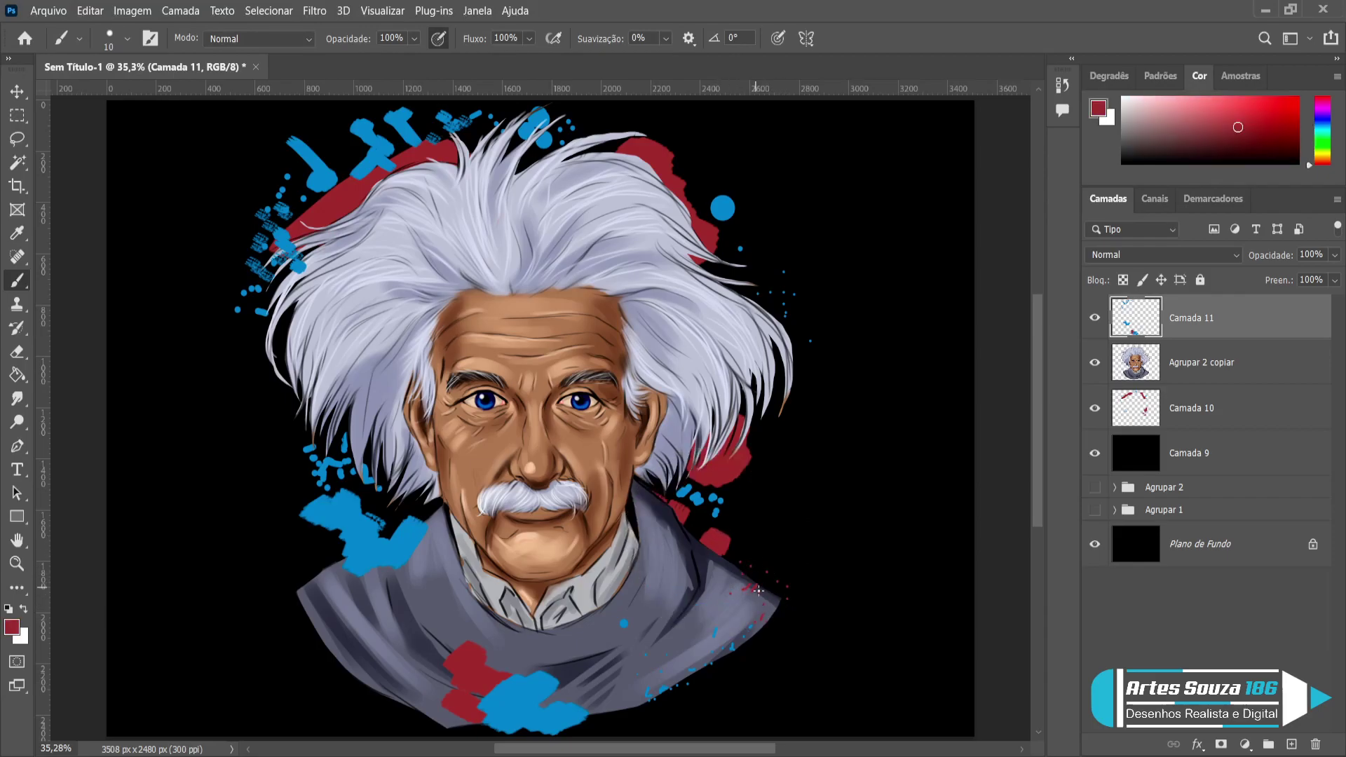
{"action": "left_click_drag", "start_coordinate": [745, 630], "coordinate": [717, 640]}
Sprinkle blue specks along the sweater's left edge and sample the lavender-grey colour from the hair.
{"action": "left_click", "coordinate": [510, 680], "text": "alt"}
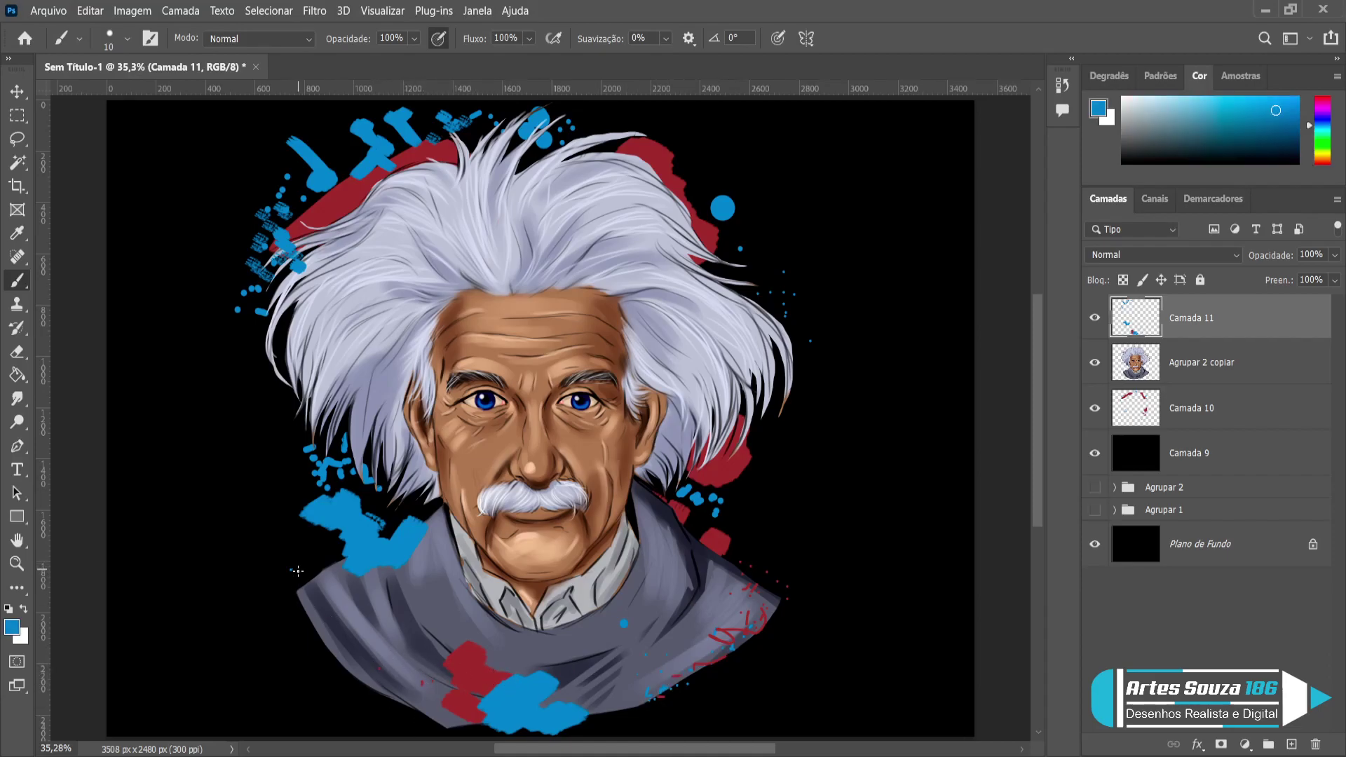
{"action": "left_click_drag", "start_coordinate": [310, 638], "coordinate": [332, 645]}
{"action": "left_click", "coordinate": [372, 357], "text": "alt"}
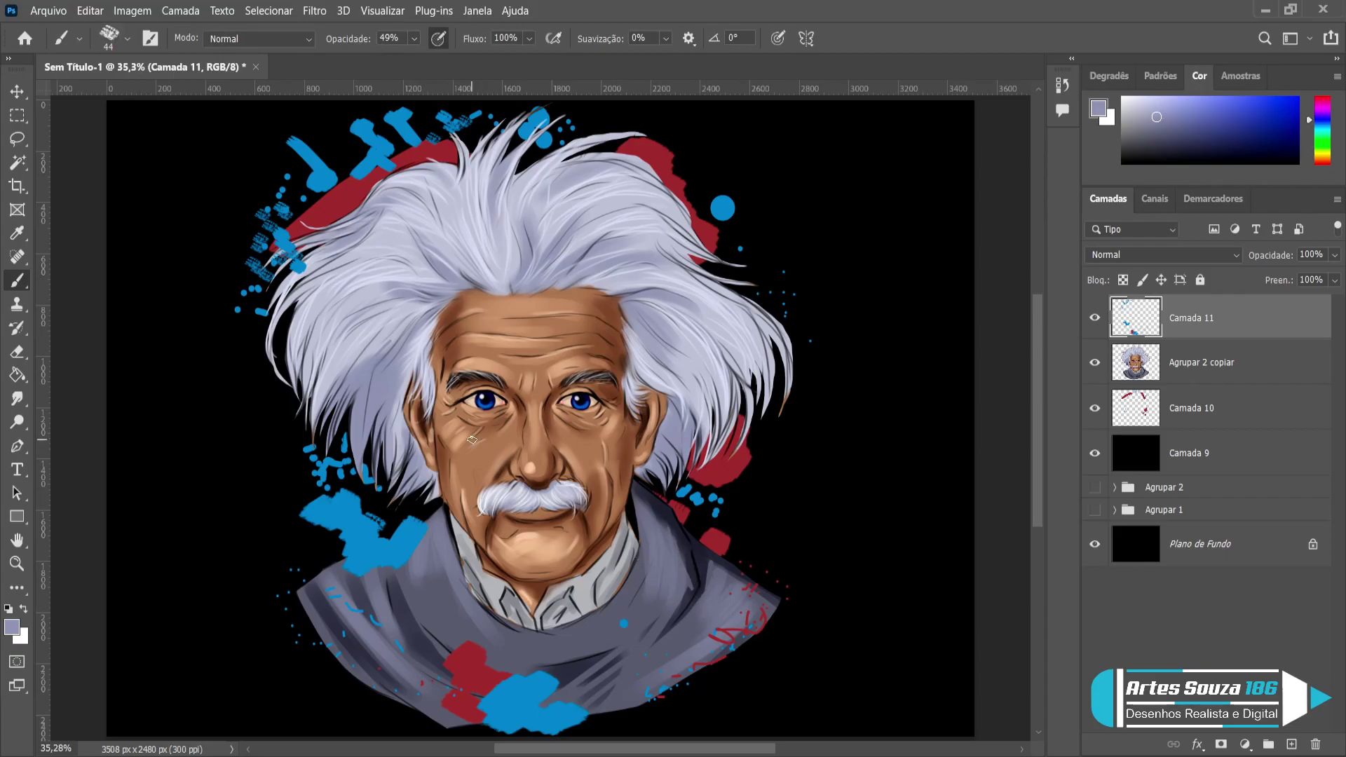
{"action": "key", "text": "bracketright"}
{"action": "key", "text": "bracketright"}
{"action": "key", "text": "bracketright"}
{"action": "key", "text": "bracketright"}
{"action": "key", "text": "bracketright"}
{"action": "key", "text": "bracketright"}
{"action": "key", "text": "bracketright"}
{"action": "key", "text": "bracketright"}
{"action": "key", "text": "bracketright"}
{"action": "key", "text": "bracketright"}
{"action": "key", "text": "bracketright"}
{"action": "key", "text": "bracketright"}
{"action": "mouse_move", "coordinate": [348, 435]}
{"action": "left_mouse_down"}
{"action": "mouse_move", "coordinate": [319, 477]}
{"action": "mouse_move", "coordinate": [382, 419]}
{"action": "mouse_move", "coordinate": [359, 503]}
{"action": "mouse_move", "coordinate": [414, 494]}
{"action": "mouse_move", "coordinate": [333, 487]}
{"action": "mouse_move", "coordinate": [312, 501]}
{"action": "mouse_move", "coordinate": [292, 459]}
{"action": "mouse_move", "coordinate": [291, 498]}
{"action": "left_mouse_up"}
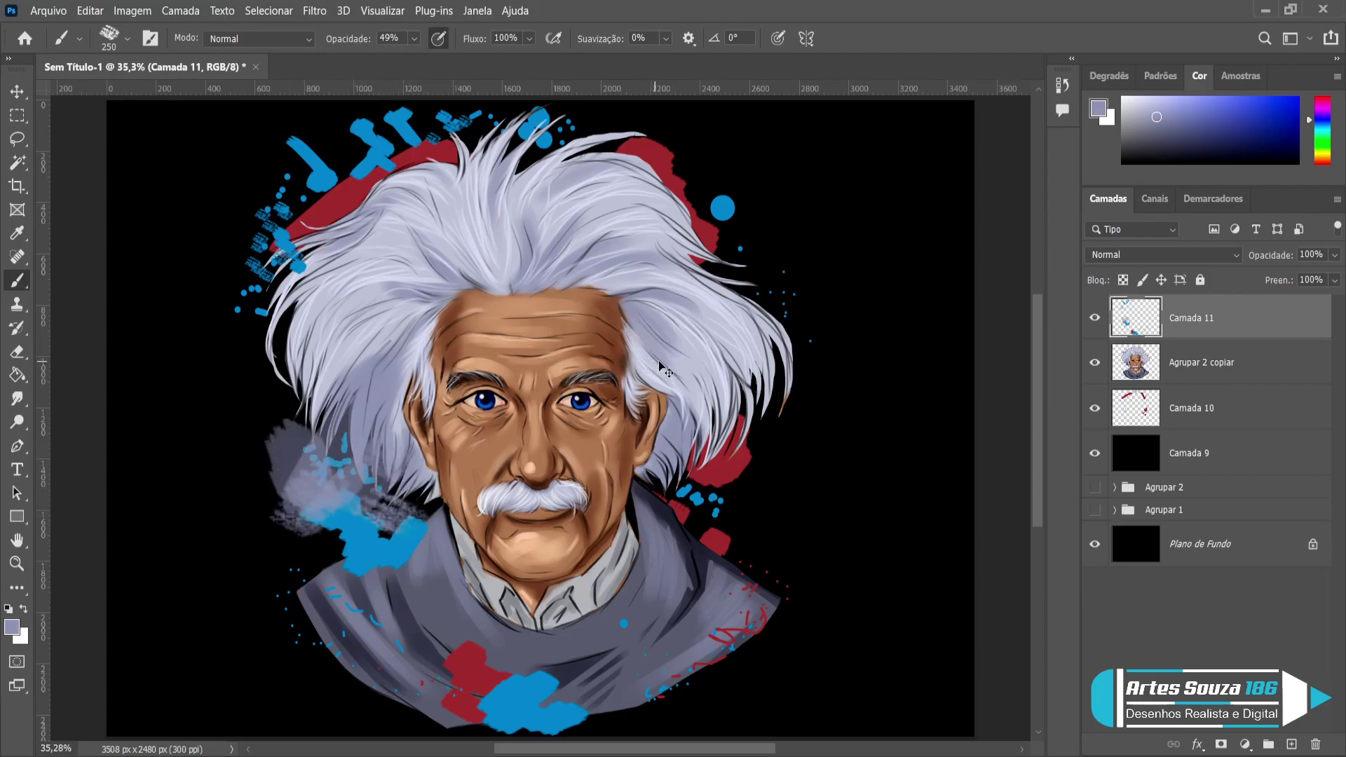
{"action": "key", "text": "ctrl+z"}
{"action": "key", "text": "ctrl+z"}
{"action": "key", "text": "ctrl+z"}
{"action": "key", "text": "ctrl+z"}
{"action": "key", "text": "ctrl+z"}
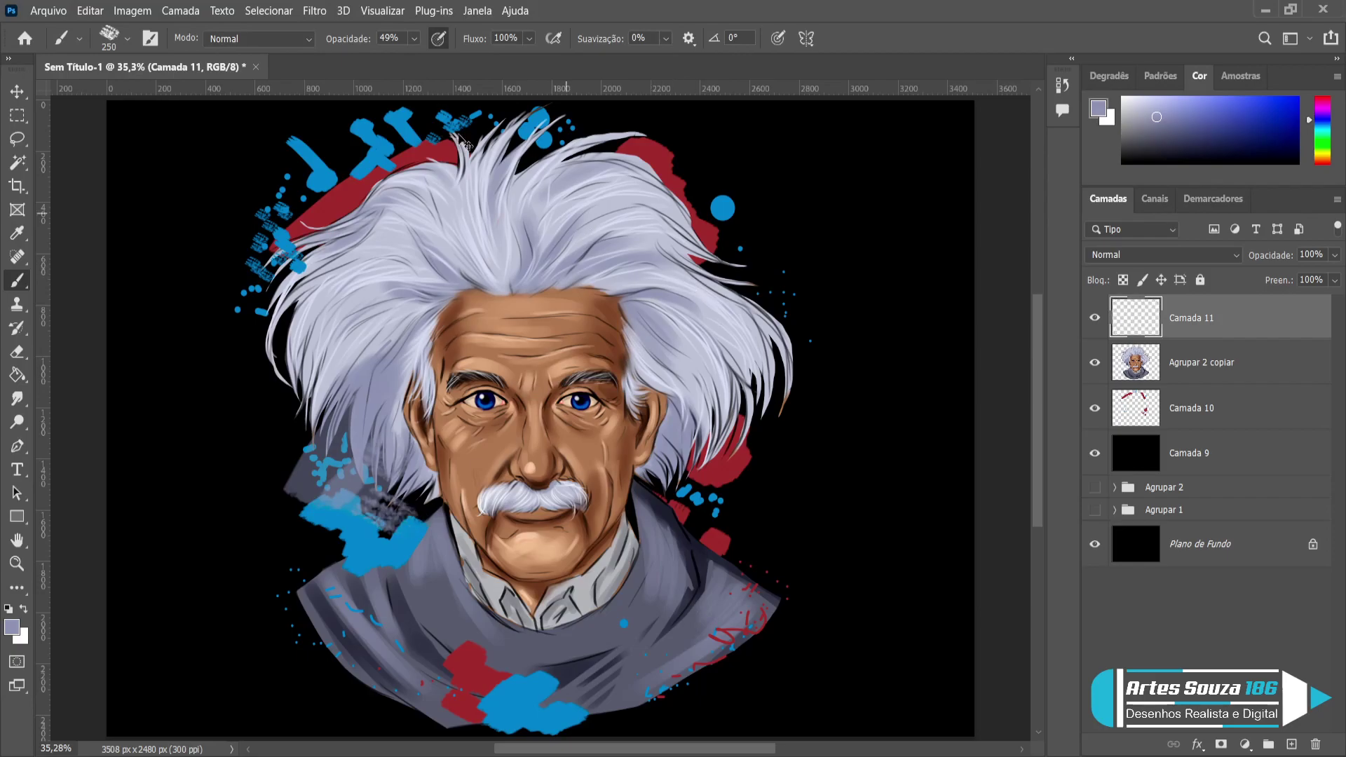
{"action": "key", "text": "ctrl+z"}
{"action": "key", "text": "ctrl+z"}
{"action": "key", "text": "ctrl+z"}
{"action": "key", "text": "ctrl+z"}
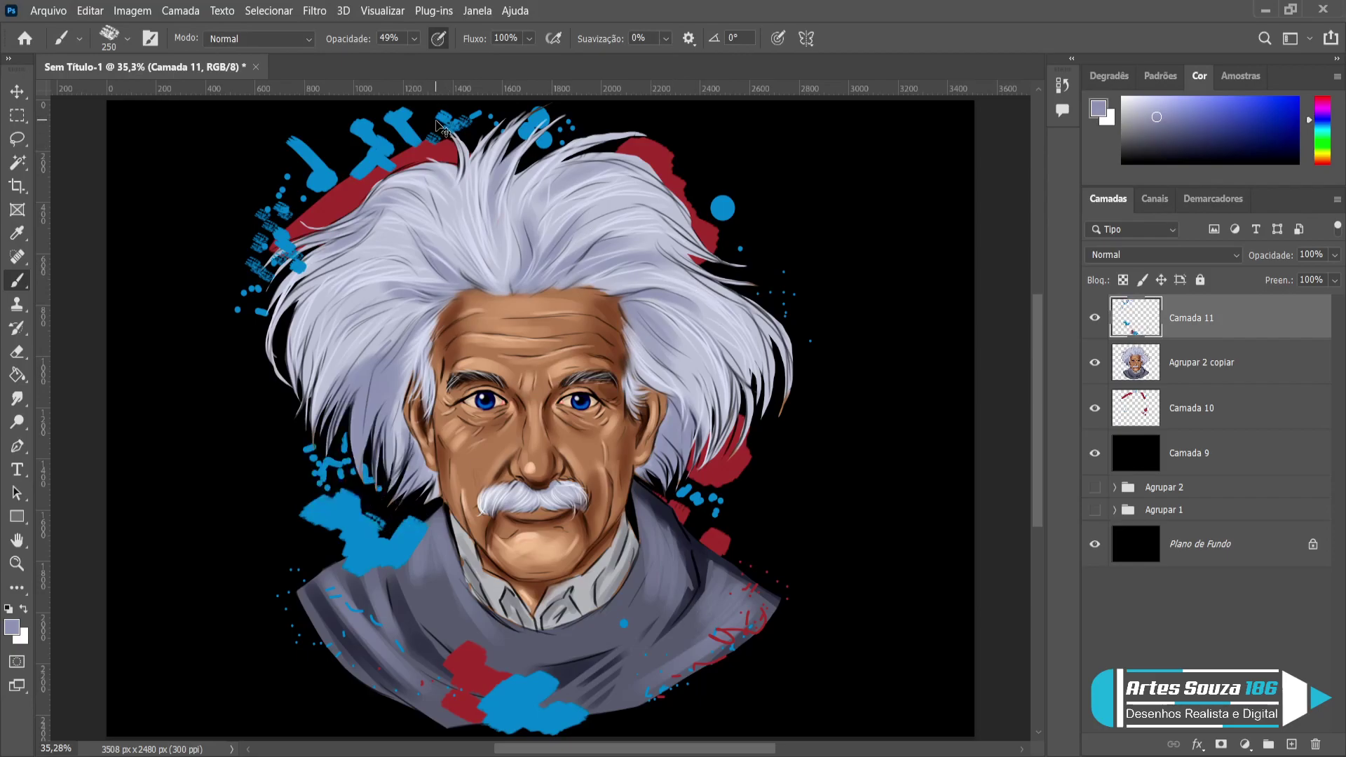
Set up a size 250 soft round brush at 26% opacity and make Camada 10 the active layer.
{"action": "key", "text": "2"}
{"action": "key", "text": "6"}
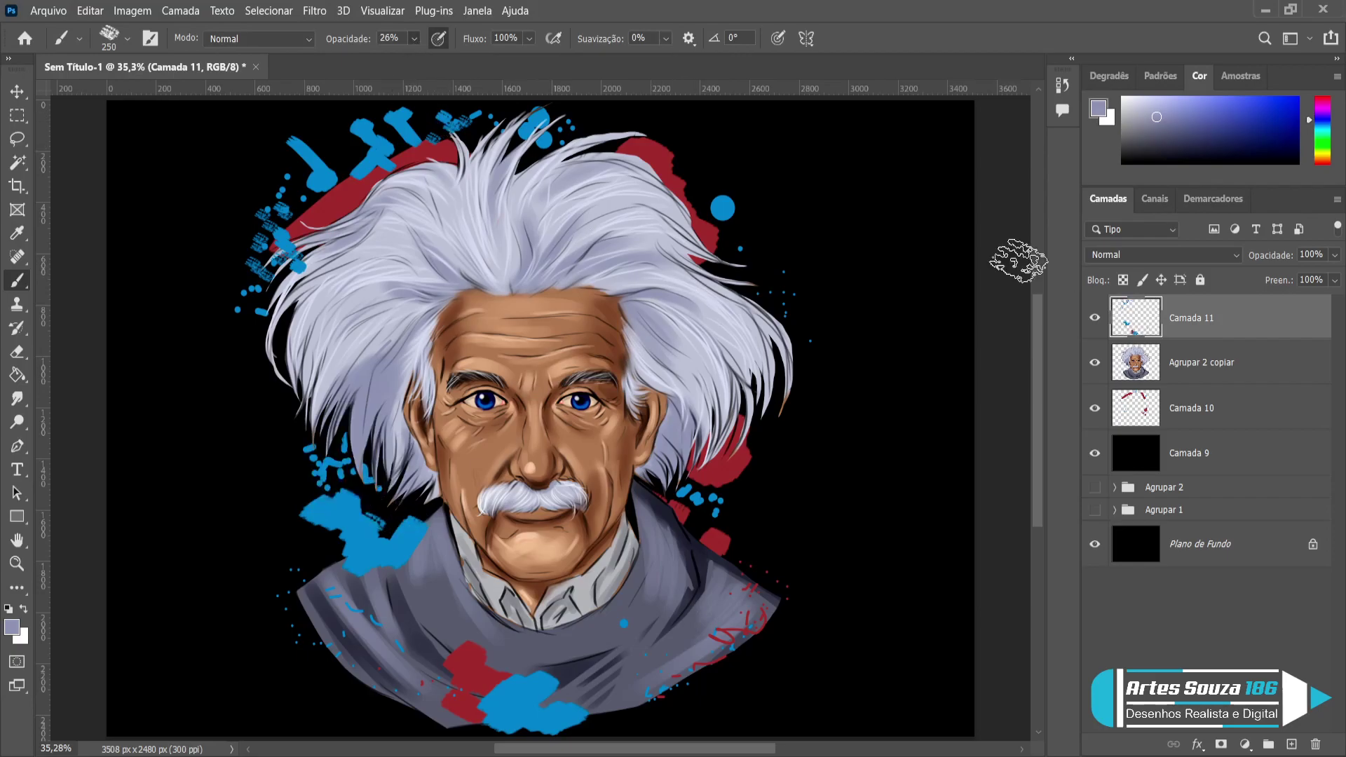
{"action": "double_click", "coordinate": [632, 533]}
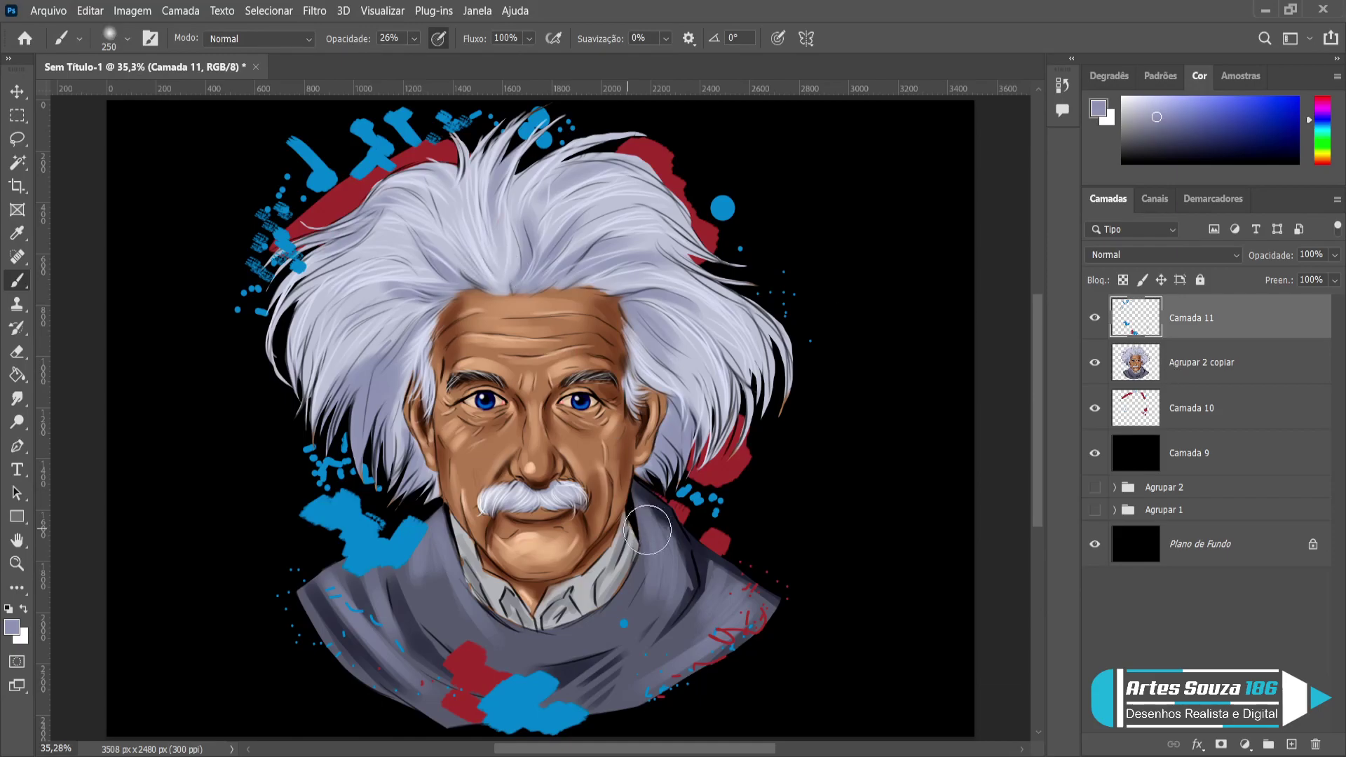
{"action": "left_click", "coordinate": [1185, 410]}
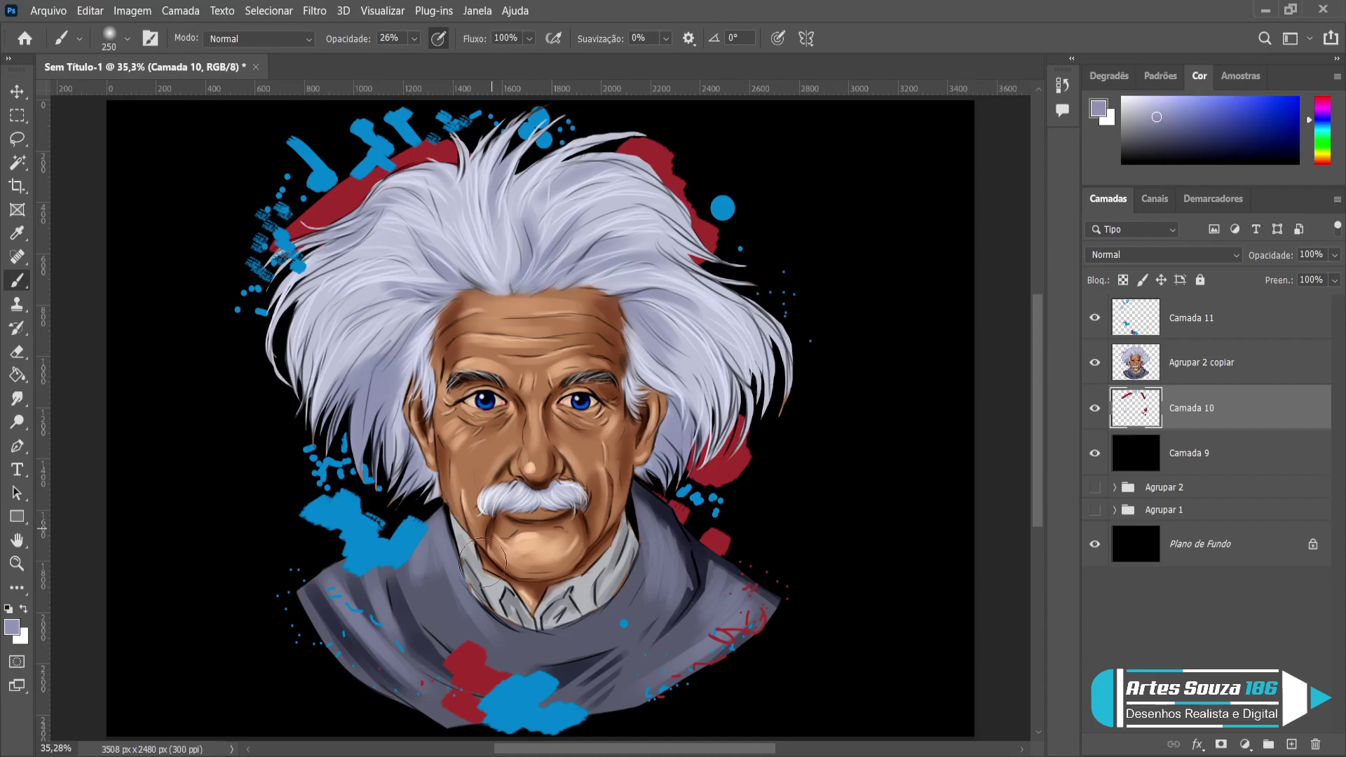
{"action": "mouse_move", "coordinate": [383, 485]}
{"action": "left_mouse_down"}
{"action": "mouse_move", "coordinate": [393, 494]}
{"action": "mouse_move", "coordinate": [371, 445]}
{"action": "left_mouse_up"}
{"action": "mouse_move", "coordinate": [419, 505]}
{"action": "left_mouse_down"}
{"action": "mouse_move", "coordinate": [330, 371]}
{"action": "mouse_move", "coordinate": [309, 533]}
{"action": "mouse_move", "coordinate": [281, 372]}
{"action": "mouse_move", "coordinate": [378, 578]}
{"action": "left_mouse_up"}
{"action": "key", "text": "ctrl+z"}
{"action": "key", "text": "ctrl+z"}
{"action": "key", "text": "ctrl+z"}
{"action": "key", "text": "ctrl+z"}
{"action": "key", "text": "ctrl+z"}
{"action": "key", "text": "ctrl+z"}
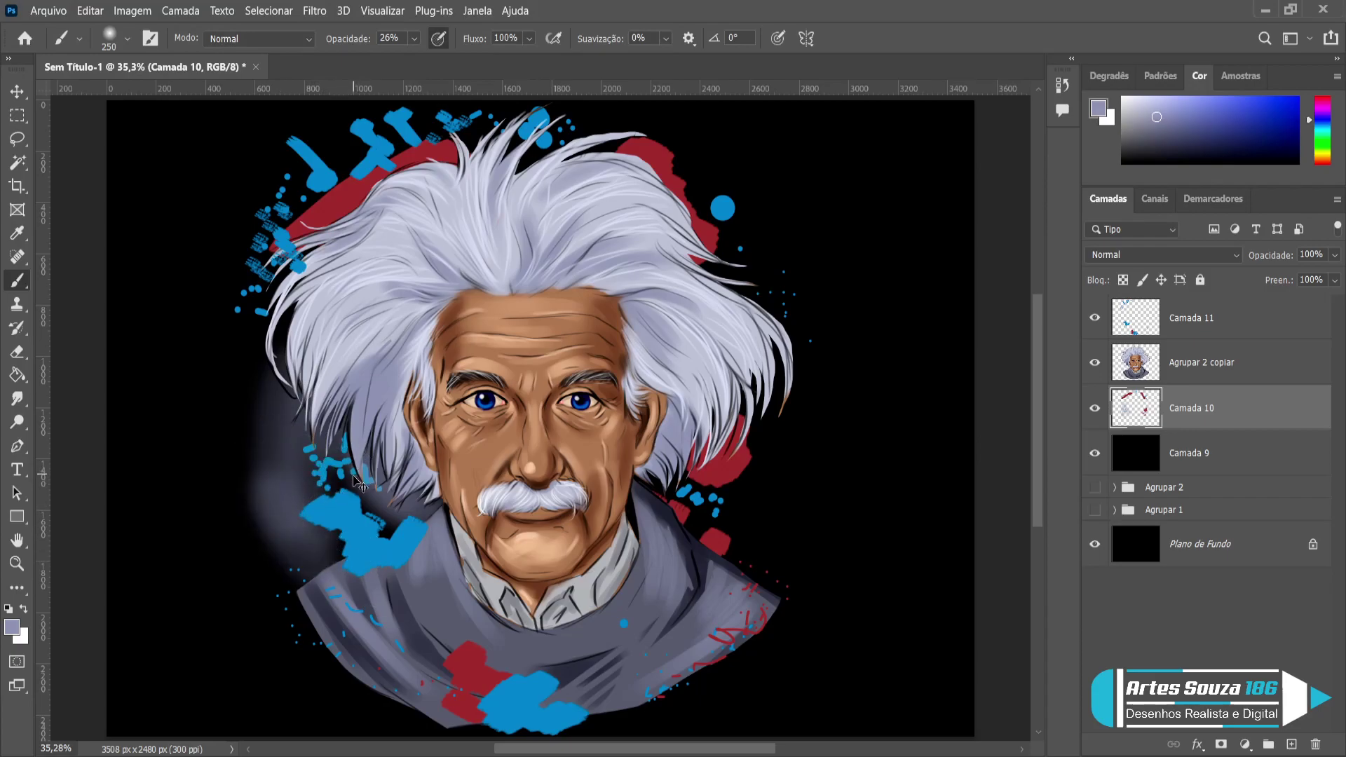
{"action": "key", "text": "ctrl+z"}
{"action": "left_click_drag", "start_coordinate": [371, 494], "coordinate": [280, 538]}
{"action": "key", "text": "ctrl+z"}
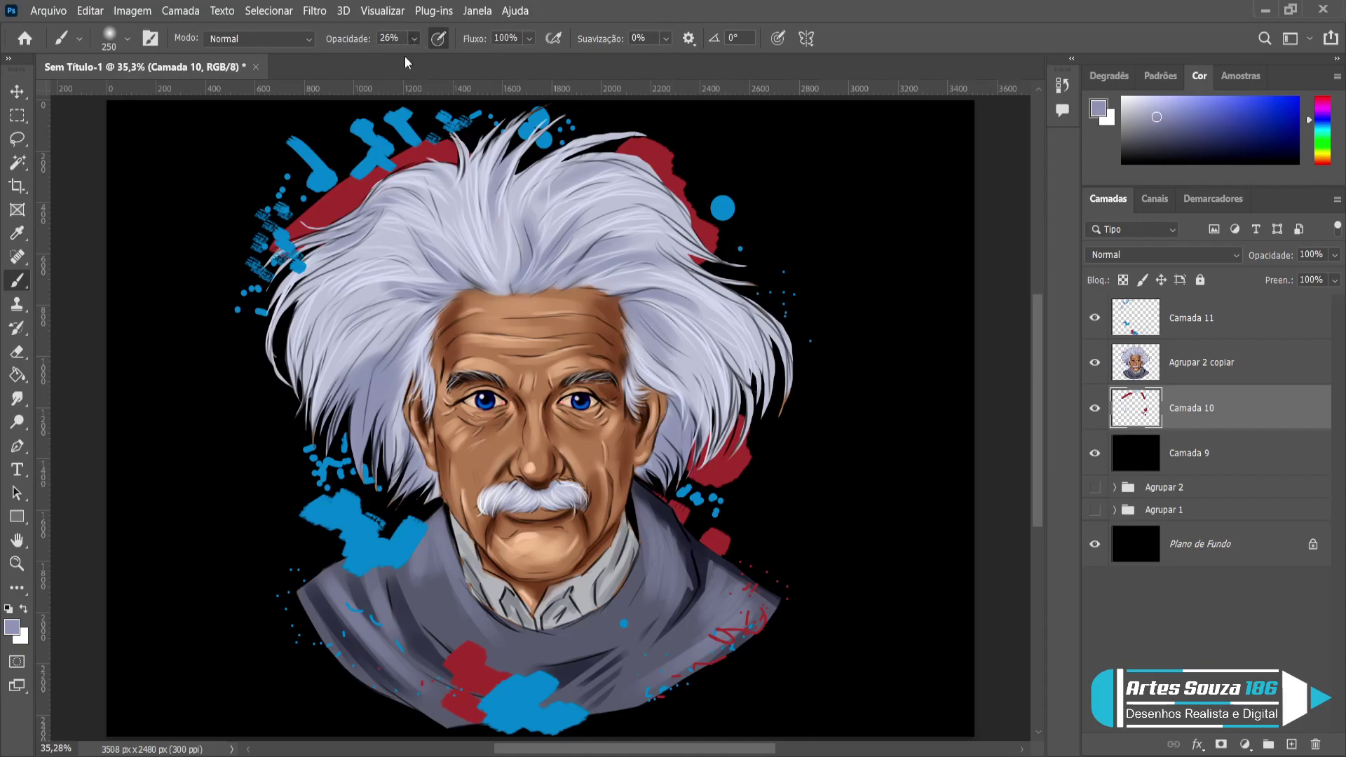
Lower the brush opacity to 8% and paint a faint lavender glow behind the hair's lower left edge.
{"action": "key", "text": "0"}
{"action": "key", "text": "8"}
{"action": "left_click_drag", "start_coordinate": [381, 518], "coordinate": [382, 507]}
{"action": "mouse_move", "coordinate": [339, 464]}
{"action": "left_mouse_down"}
{"action": "mouse_move", "coordinate": [319, 453]}
{"action": "mouse_move", "coordinate": [320, 468]}
{"action": "mouse_move", "coordinate": [313, 450]}
{"action": "mouse_move", "coordinate": [295, 528]}
{"action": "mouse_move", "coordinate": [320, 529]}
{"action": "left_mouse_up"}
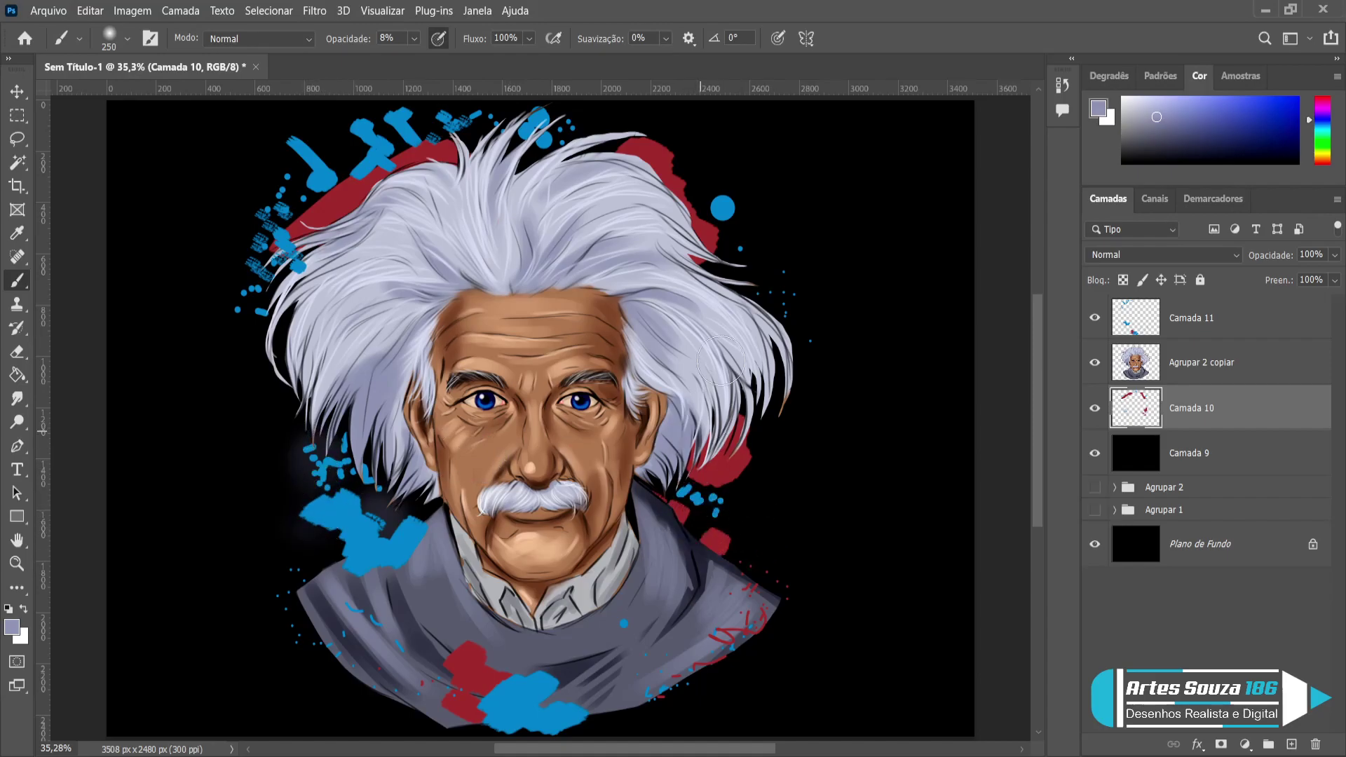
Extend the faint lavender glow behind the top, left and right sides of the hair.
{"action": "left_click_drag", "start_coordinate": [733, 263], "coordinate": [741, 276]}
{"action": "mouse_move", "coordinate": [377, 182]}
{"action": "left_mouse_down"}
{"action": "mouse_move", "coordinate": [378, 217]}
{"action": "mouse_move", "coordinate": [402, 190]}
{"action": "mouse_move", "coordinate": [400, 160]}
{"action": "mouse_move", "coordinate": [368, 160]}
{"action": "mouse_move", "coordinate": [397, 136]}
{"action": "mouse_move", "coordinate": [314, 197]}
{"action": "mouse_move", "coordinate": [420, 130]}
{"action": "mouse_move", "coordinate": [320, 191]}
{"action": "mouse_move", "coordinate": [412, 144]}
{"action": "mouse_move", "coordinate": [272, 241]}
{"action": "mouse_move", "coordinate": [433, 129]}
{"action": "mouse_move", "coordinate": [491, 133]}
{"action": "left_mouse_up"}
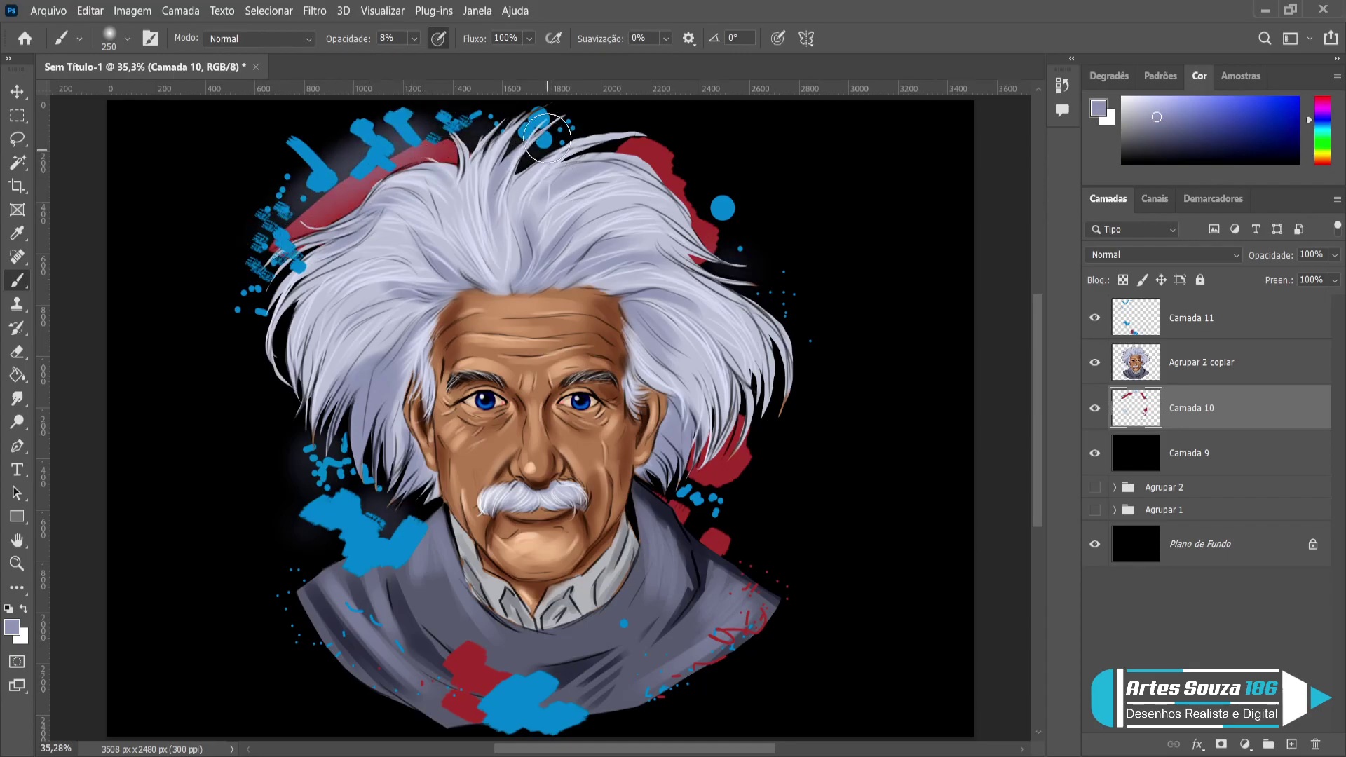
{"action": "left_click_drag", "start_coordinate": [289, 375], "coordinate": [303, 413]}
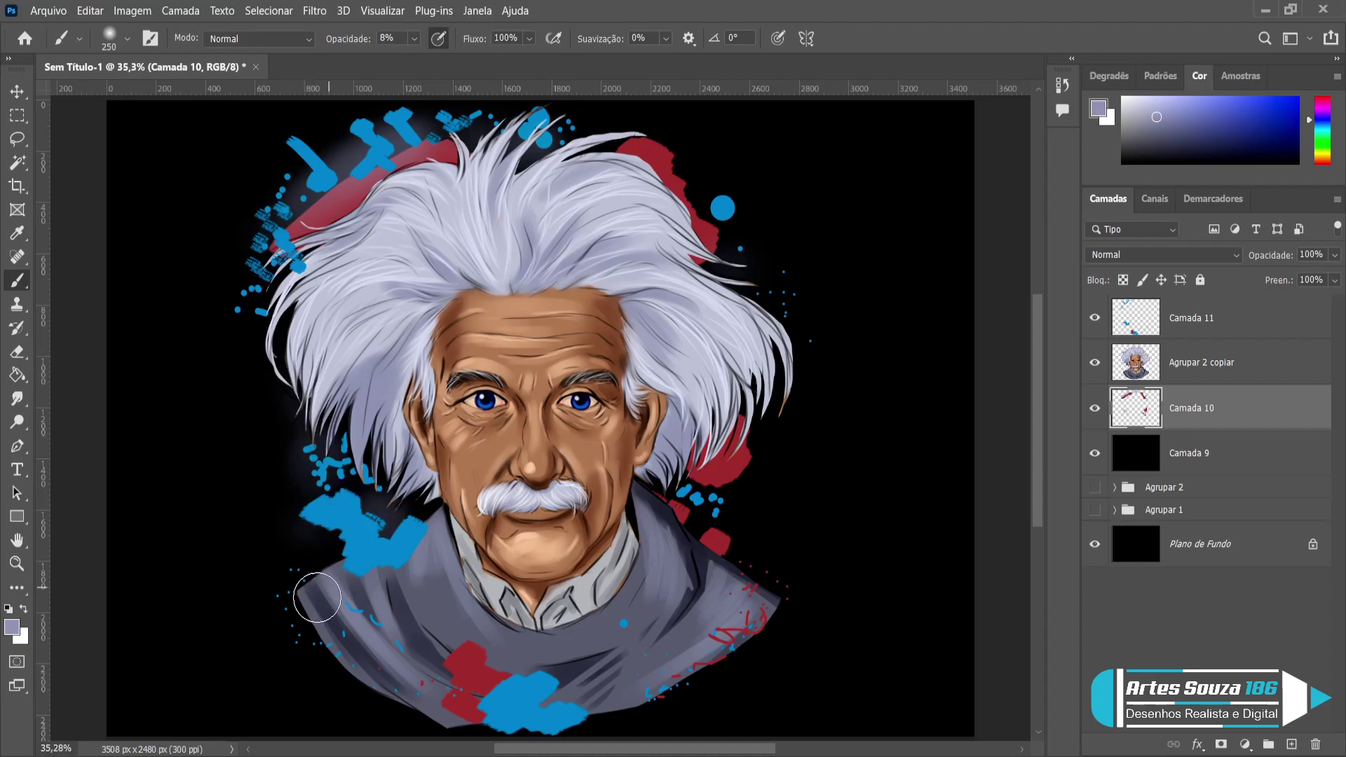
{"action": "mouse_move", "coordinate": [707, 517]}
{"action": "left_mouse_down"}
{"action": "mouse_move", "coordinate": [669, 494]}
{"action": "mouse_move", "coordinate": [690, 508]}
{"action": "mouse_move", "coordinate": [754, 445]}
{"action": "left_mouse_up"}
{"action": "mouse_move", "coordinate": [771, 287]}
{"action": "left_mouse_down"}
{"action": "mouse_move", "coordinate": [704, 282]}
{"action": "mouse_move", "coordinate": [717, 187]}
{"action": "left_mouse_up"}
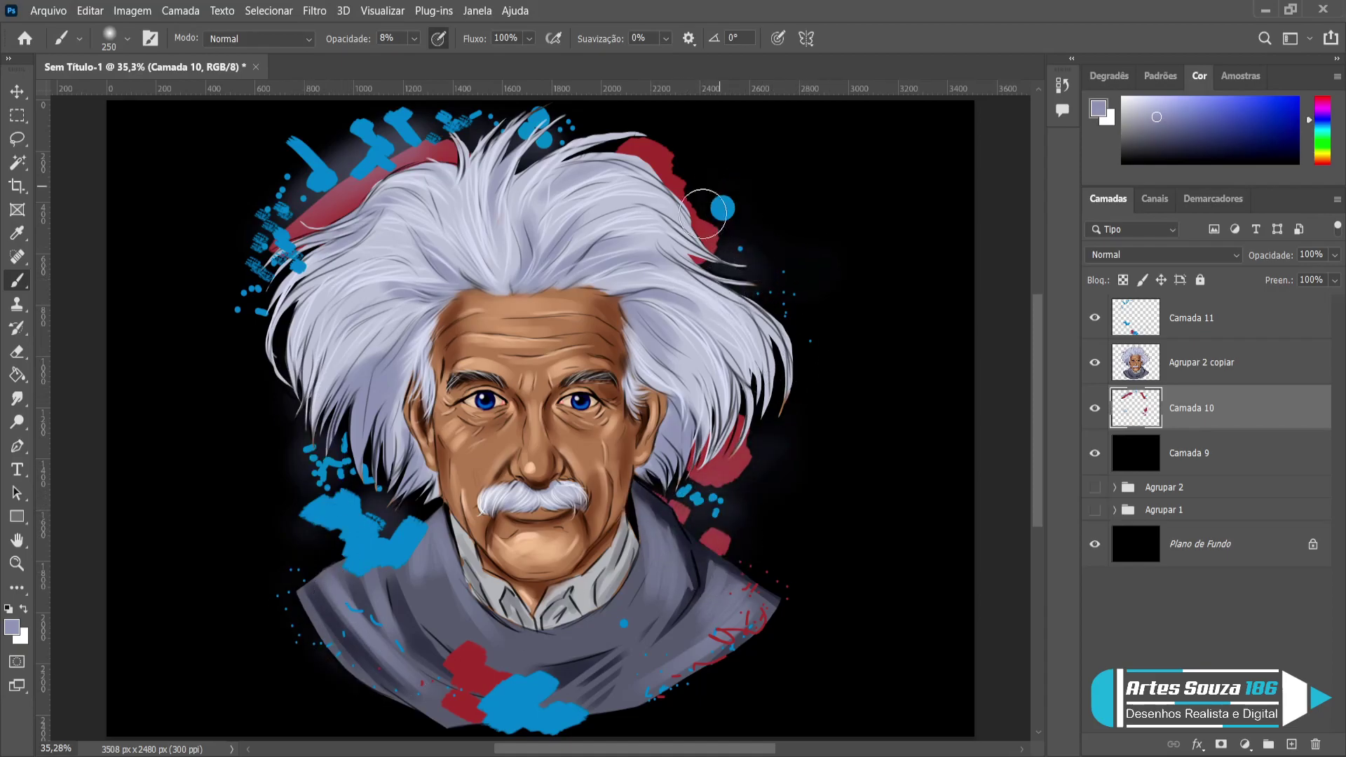
Sample the dark red patch and paint a faint red glow around both sides of the portrait.
{"action": "left_click", "coordinate": [663, 166], "text": "alt"}
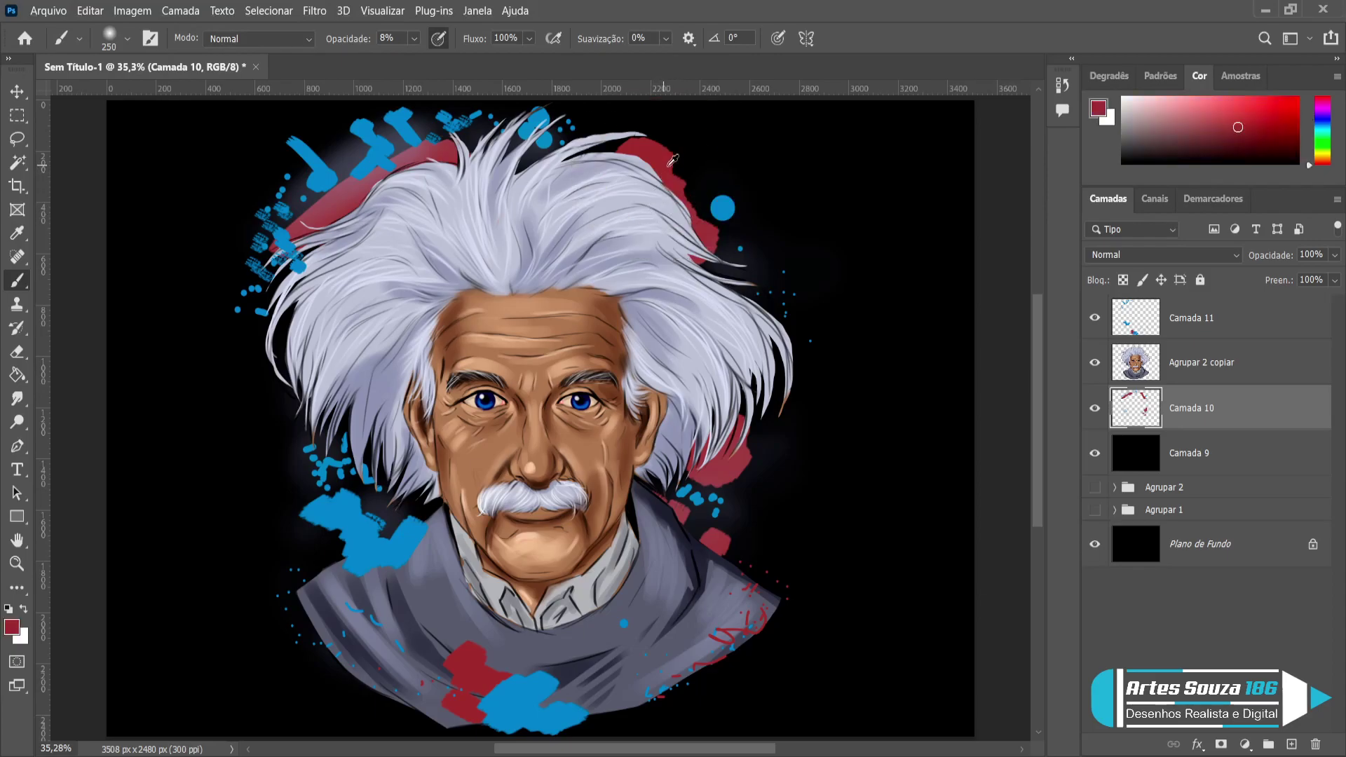
{"action": "mouse_move", "coordinate": [717, 440]}
{"action": "left_mouse_down"}
{"action": "mouse_move", "coordinate": [810, 505]}
{"action": "mouse_move", "coordinate": [668, 500]}
{"action": "mouse_move", "coordinate": [761, 546]}
{"action": "mouse_move", "coordinate": [733, 560]}
{"action": "left_mouse_up"}
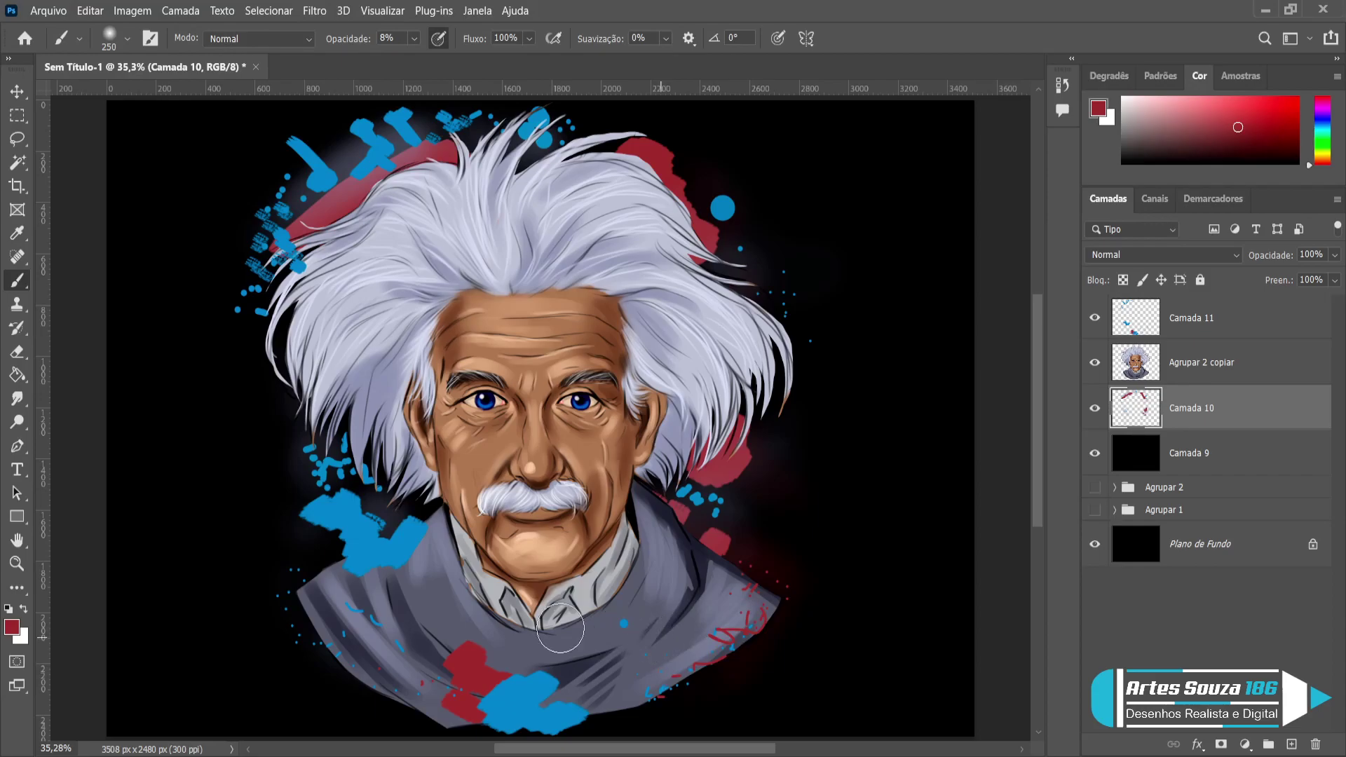
{"action": "mouse_move", "coordinate": [300, 535]}
{"action": "left_mouse_down"}
{"action": "mouse_move", "coordinate": [331, 632]}
{"action": "mouse_move", "coordinate": [273, 401]}
{"action": "mouse_move", "coordinate": [325, 346]}
{"action": "mouse_move", "coordinate": [237, 366]}
{"action": "left_mouse_up"}
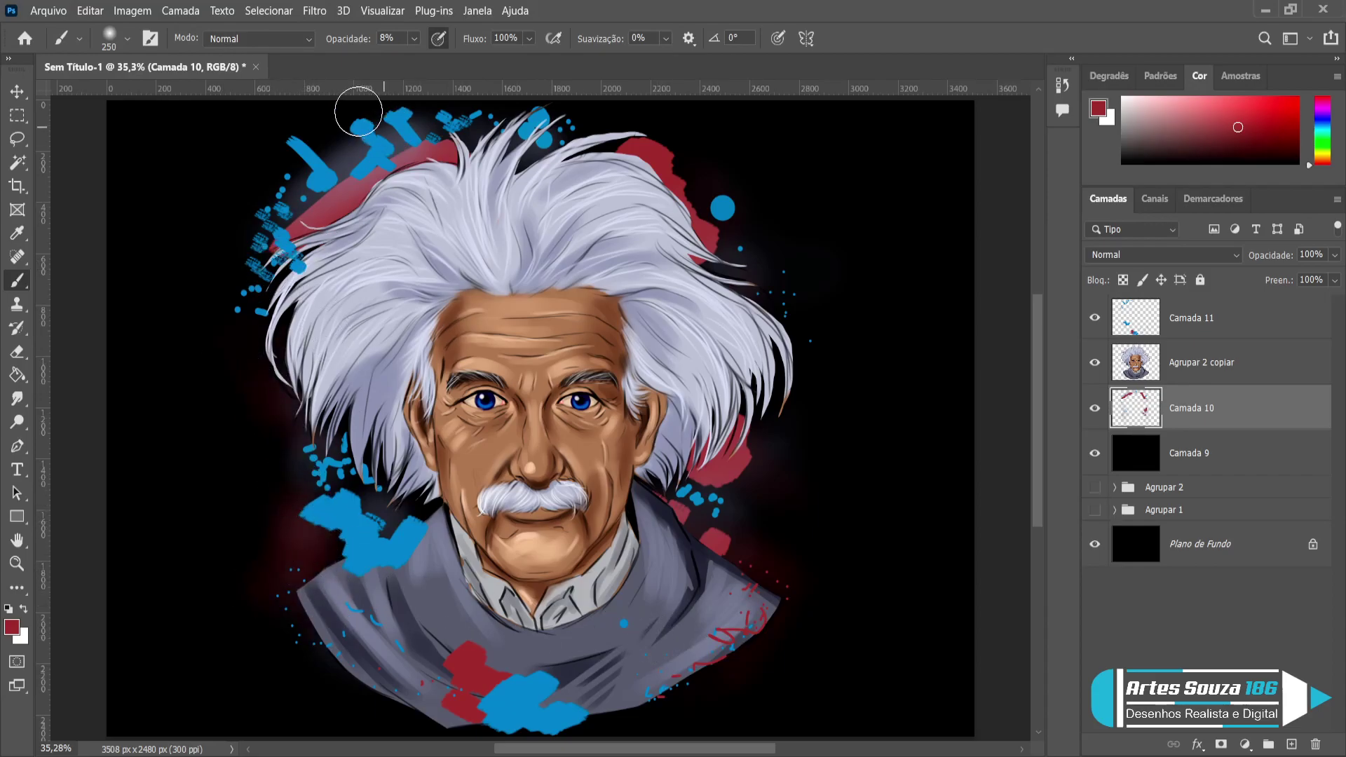
Make Camada 11 the active layer and switch to a hard round brush of size 250.
{"action": "left_click", "coordinate": [1190, 321]}
{"action": "right_click", "coordinate": [688, 362]}
{"action": "left_click", "coordinate": [791, 570]}
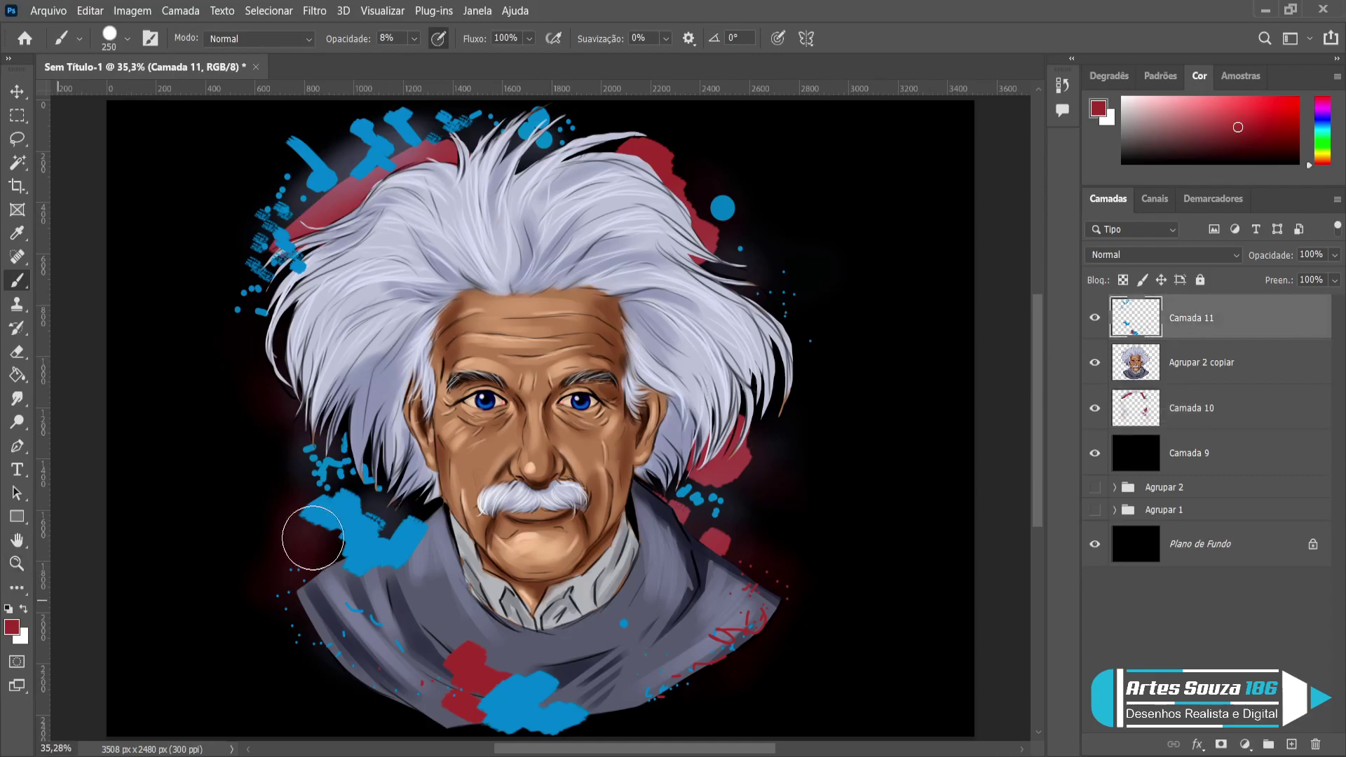
Sample the blue of the splashes and choose a lighter blue as the foreground color.
{"action": "left_click", "coordinate": [725, 205], "text": "alt"}
{"action": "key", "text": "i"}
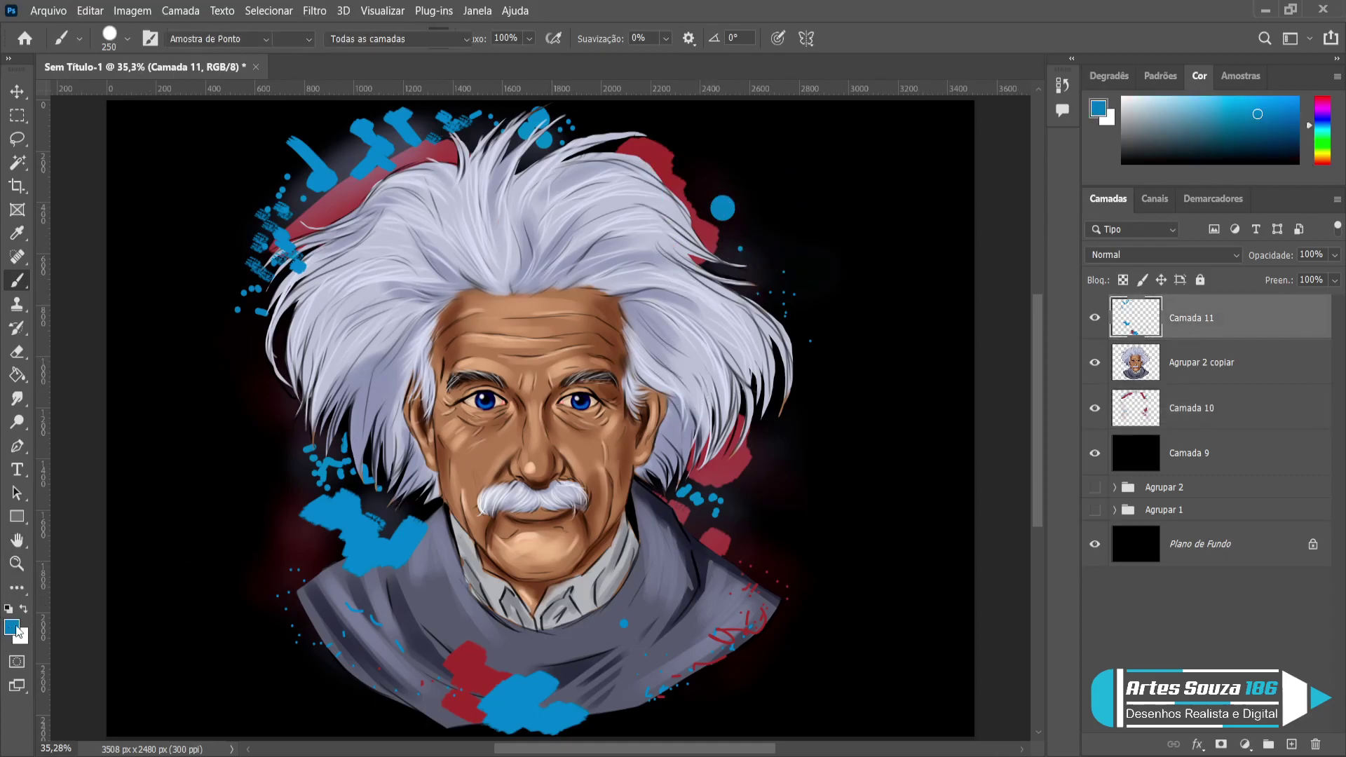
{"action": "left_click", "coordinate": [759, 426]}
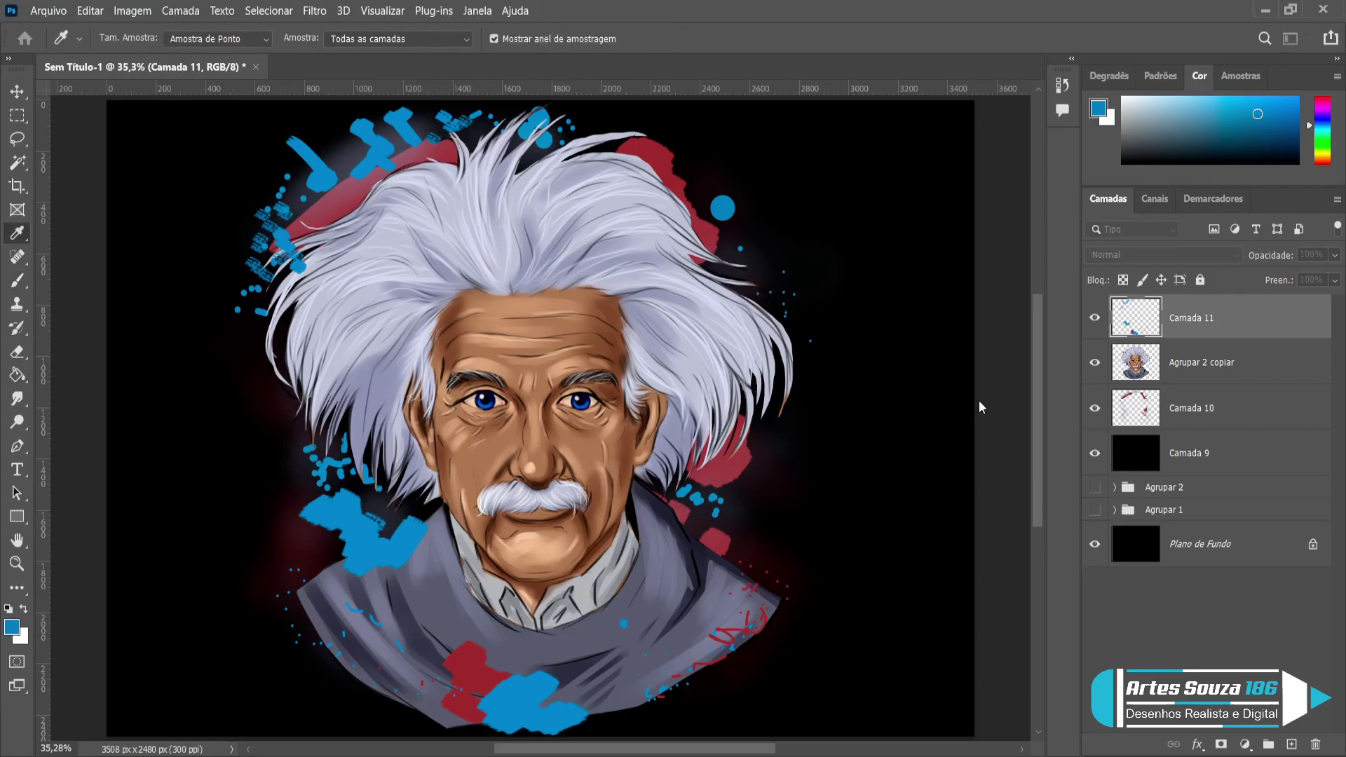
{"action": "left_click", "coordinate": [978, 402]}
Set the brush to size 15, white and 100% opacity, and paint small highlights on the blue splashes.
{"action": "key", "text": "bracketleft"}
{"action": "key", "text": "bracketleft"}
{"action": "key", "text": "bracketleft"}
{"action": "key", "text": "bracketleft"}
{"action": "key", "text": "bracketleft"}
{"action": "key", "text": "bracketleft"}
{"action": "key", "text": "bracketleft"}
{"action": "key", "text": "bracketleft"}
{"action": "key", "text": "bracketleft"}
{"action": "key", "text": "bracketleft"}
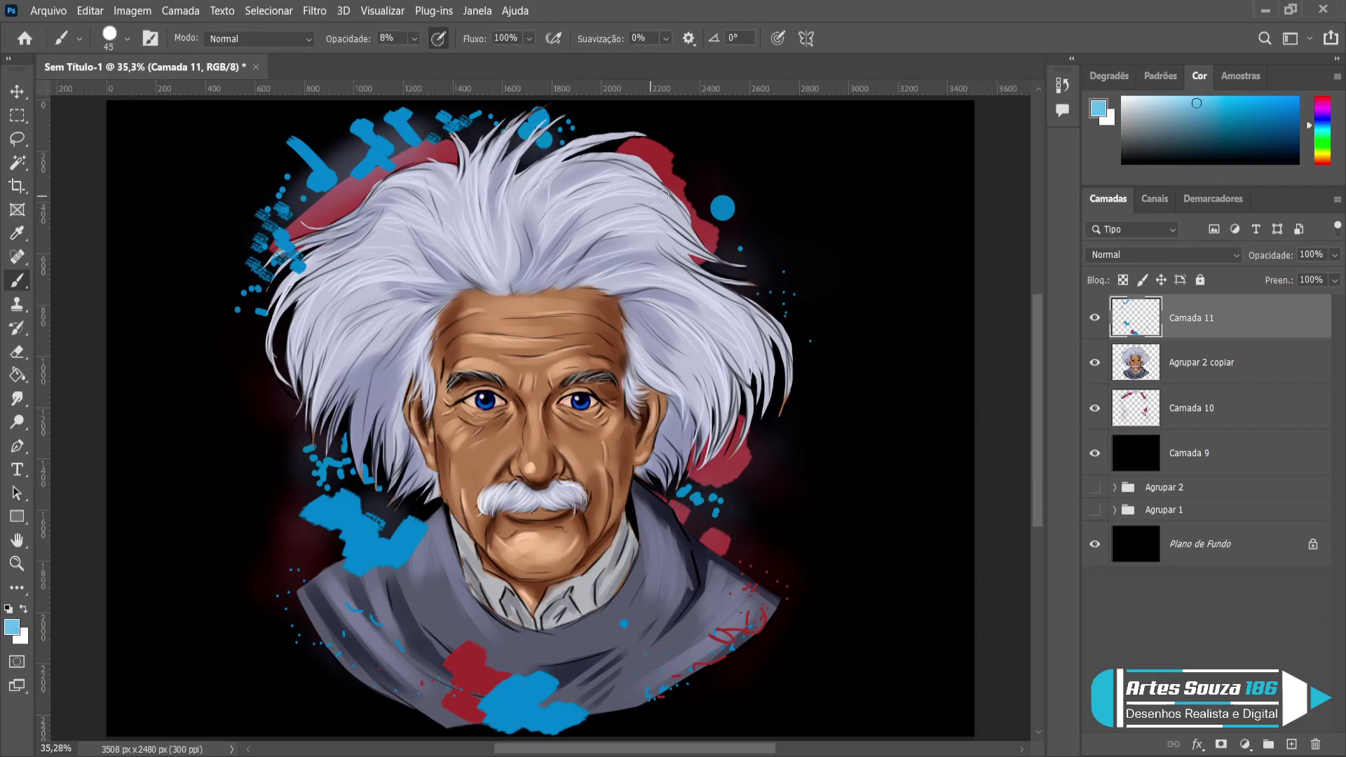
{"action": "key", "text": "bracketleft"}
{"action": "key", "text": "bracketleft"}
{"action": "key", "text": "d"}
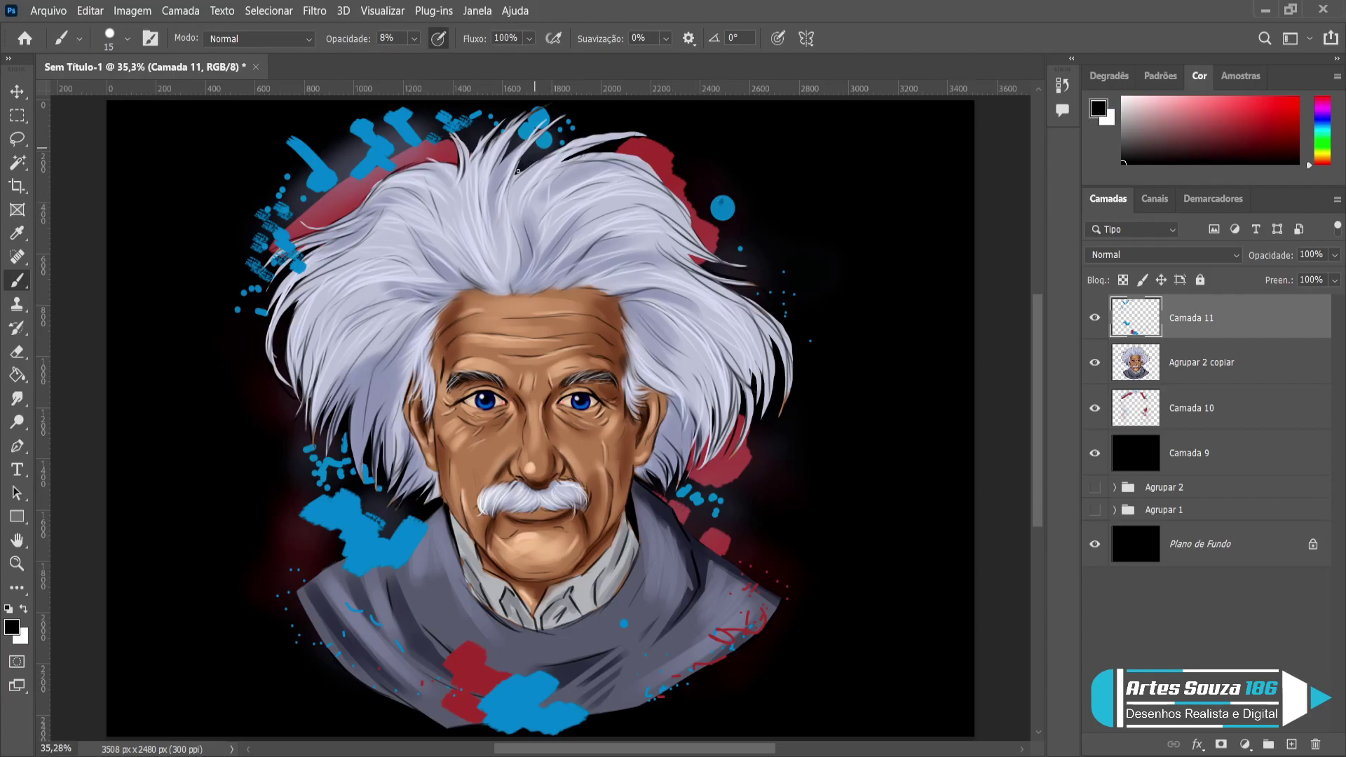
{"action": "key", "text": "x"}
{"action": "key", "text": "0"}
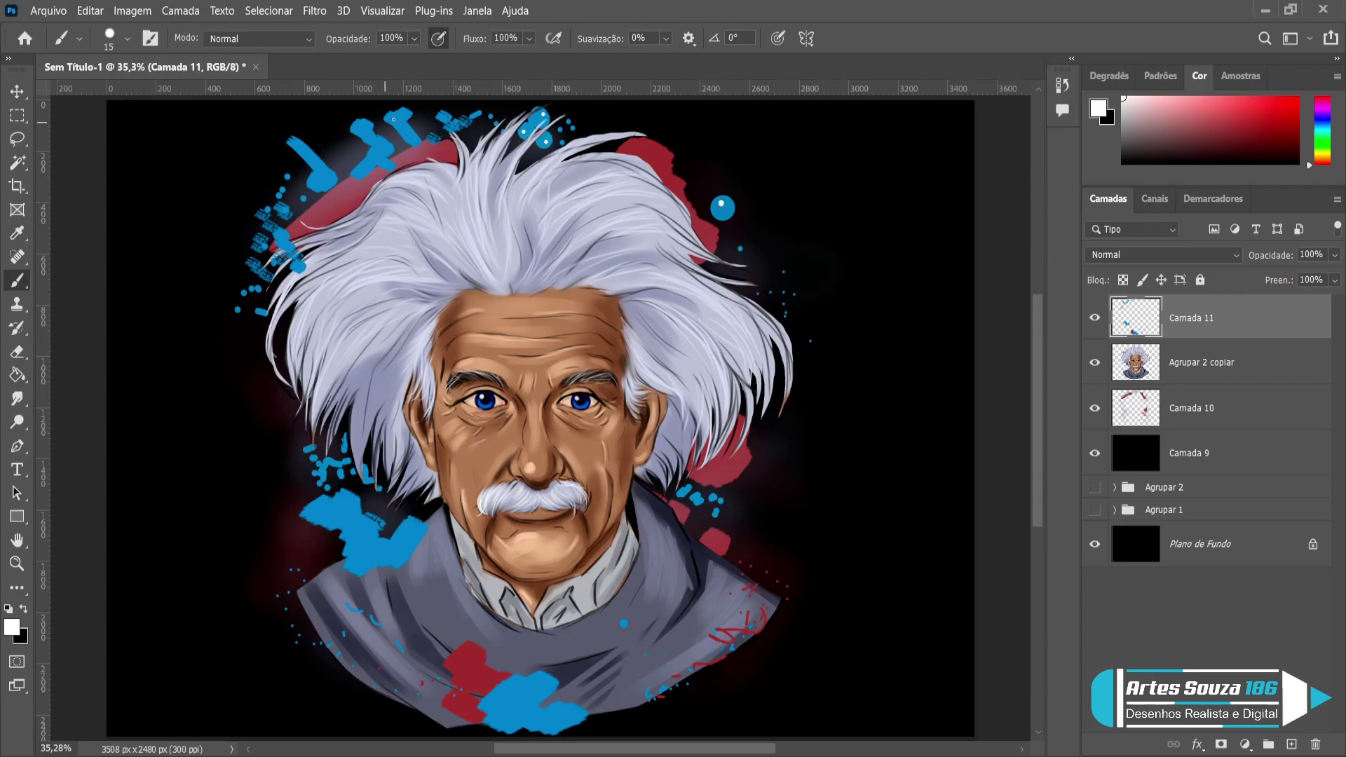
{"action": "left_click", "coordinate": [356, 131]}
{"action": "left_click_drag", "start_coordinate": [546, 693], "coordinate": [563, 709]}
Add a new top layer and draw white math symbols with a size 9 brush beside the hair's lower right side.
{"action": "left_click", "coordinate": [1291, 744]}
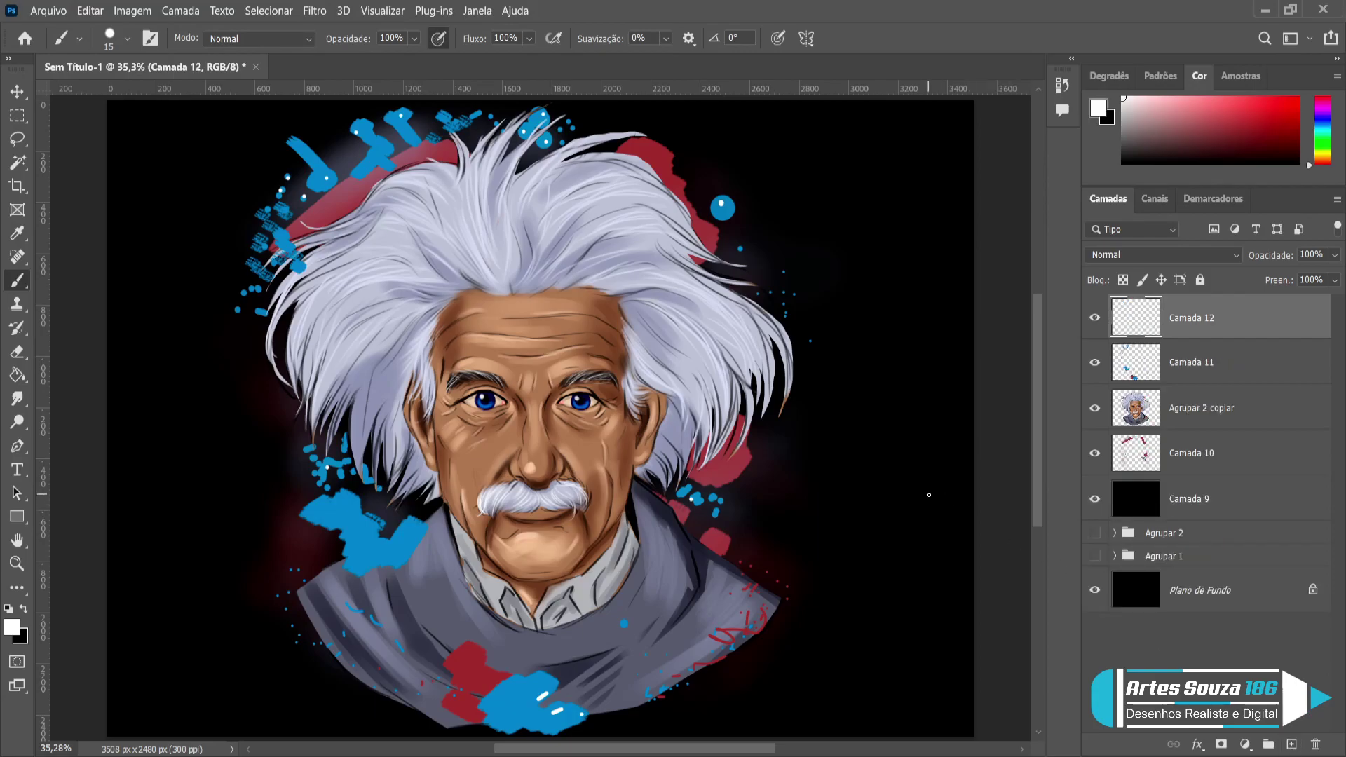
{"action": "key", "text": "bracketleft"}
{"action": "key", "text": "bracketleft"}
{"action": "mouse_move", "coordinate": [751, 489]}
{"action": "left_mouse_down"}
{"action": "mouse_move", "coordinate": [766, 459]}
{"action": "mouse_move", "coordinate": [774, 482]}
{"action": "mouse_move", "coordinate": [784, 461]}
{"action": "mouse_move", "coordinate": [760, 518]}
{"action": "left_mouse_up"}
{"action": "left_click_drag", "start_coordinate": [790, 475], "coordinate": [769, 516]}
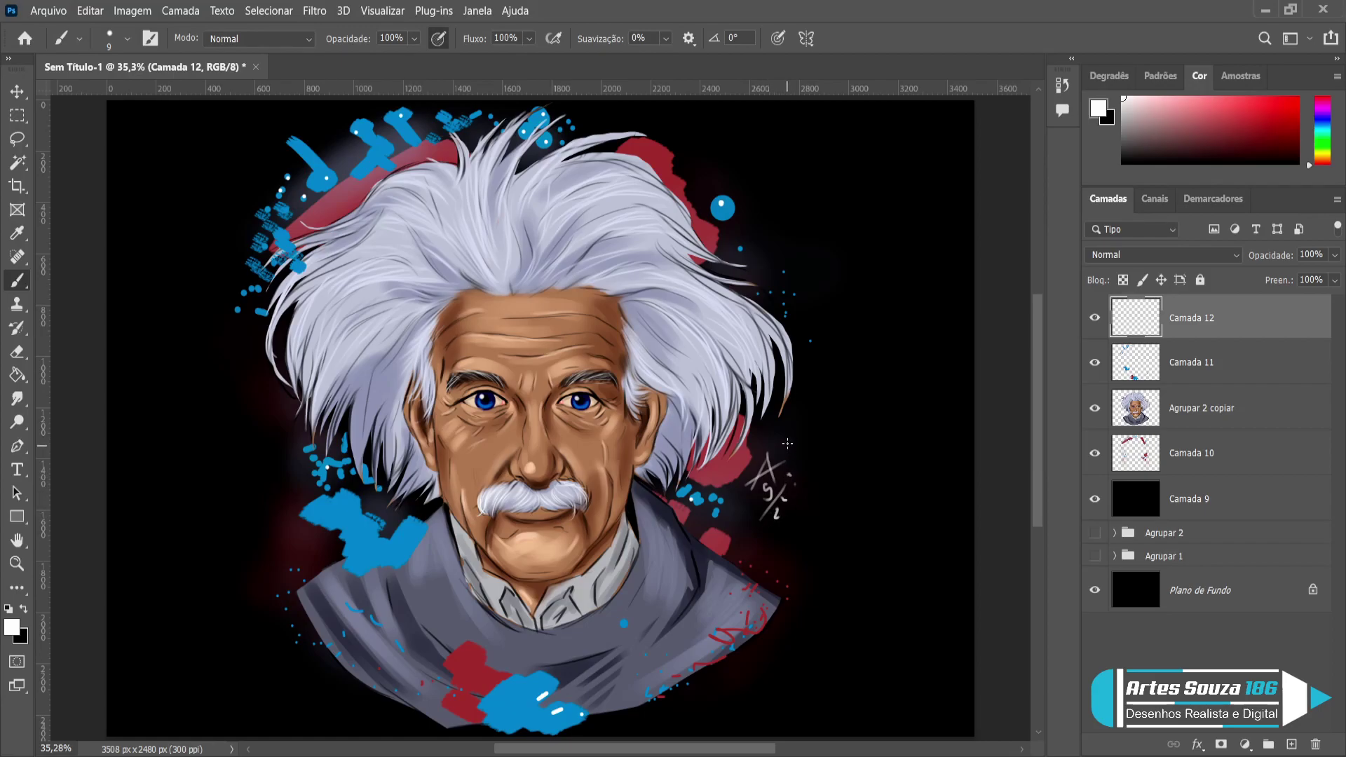
{"action": "mouse_move", "coordinate": [802, 417]}
{"action": "left_mouse_down"}
{"action": "mouse_move", "coordinate": [779, 449]}
{"action": "mouse_move", "coordinate": [791, 446]}
{"action": "left_mouse_up"}
Reduce the brush to size 8 and draw white math symbols, including a root sign and an 8, beside the hair's lower left side.
{"action": "key", "text": "bracketleft"}
{"action": "left_click_drag", "start_coordinate": [267, 413], "coordinate": [243, 400]}
{"action": "key", "text": "ctrl+z"}
{"action": "mouse_move", "coordinate": [265, 419]}
{"action": "left_mouse_down"}
{"action": "mouse_move", "coordinate": [237, 412]}
{"action": "mouse_move", "coordinate": [251, 443]}
{"action": "mouse_move", "coordinate": [289, 437]}
{"action": "mouse_move", "coordinate": [266, 471]}
{"action": "left_mouse_up"}
{"action": "left_click", "coordinate": [274, 450]}
{"action": "left_click", "coordinate": [284, 455]}
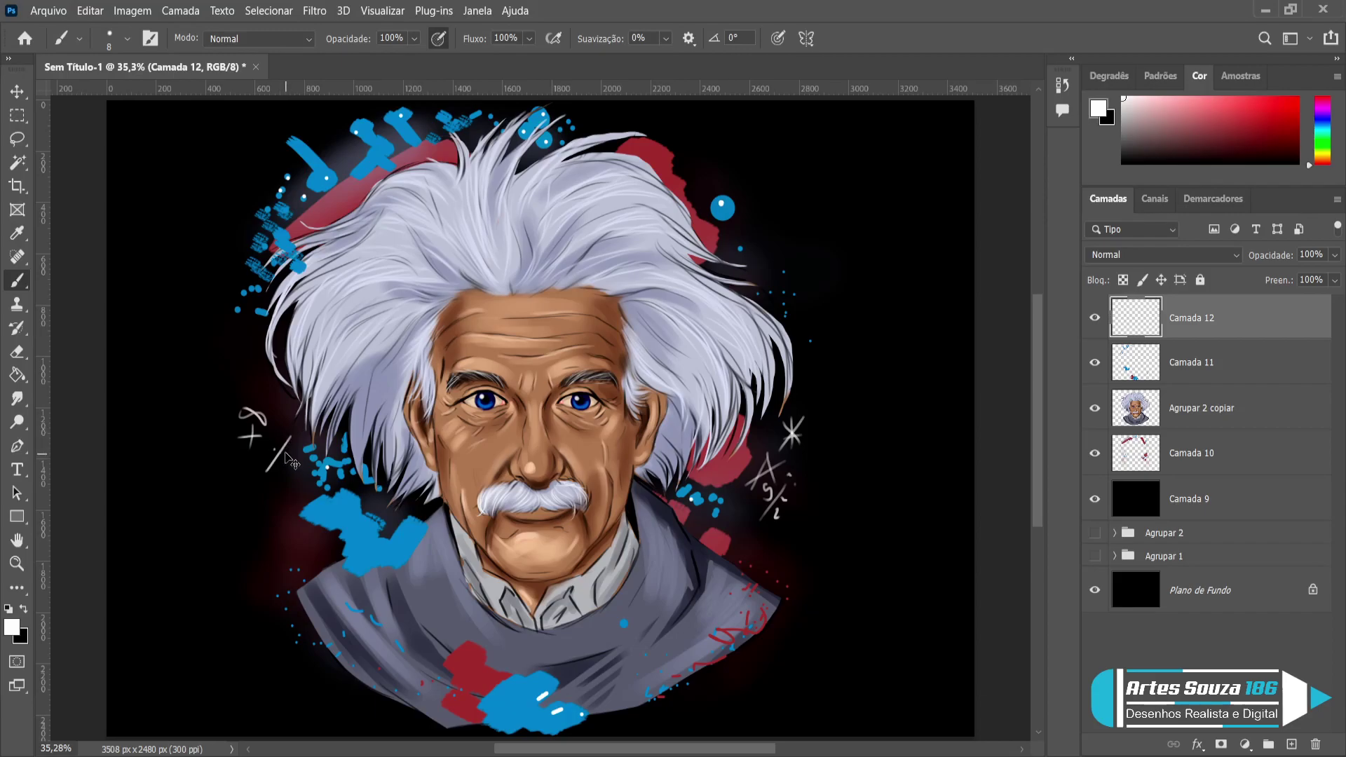
{"action": "left_click", "coordinate": [288, 459]}
{"action": "mouse_move", "coordinate": [274, 414]}
{"action": "left_mouse_down"}
{"action": "mouse_move", "coordinate": [280, 404]}
{"action": "mouse_move", "coordinate": [229, 381]}
{"action": "mouse_move", "coordinate": [262, 389]}
{"action": "left_mouse_up"}
{"action": "mouse_move", "coordinate": [262, 379]}
{"action": "left_mouse_down"}
{"action": "mouse_move", "coordinate": [255, 388]}
{"action": "mouse_move", "coordinate": [279, 394]}
{"action": "left_mouse_up"}
{"action": "mouse_move", "coordinate": [281, 483]}
{"action": "left_mouse_down"}
{"action": "mouse_move", "coordinate": [261, 499]}
{"action": "mouse_move", "coordinate": [286, 482]}
{"action": "mouse_move", "coordinate": [271, 525]}
{"action": "mouse_move", "coordinate": [290, 508]}
{"action": "left_mouse_up"}
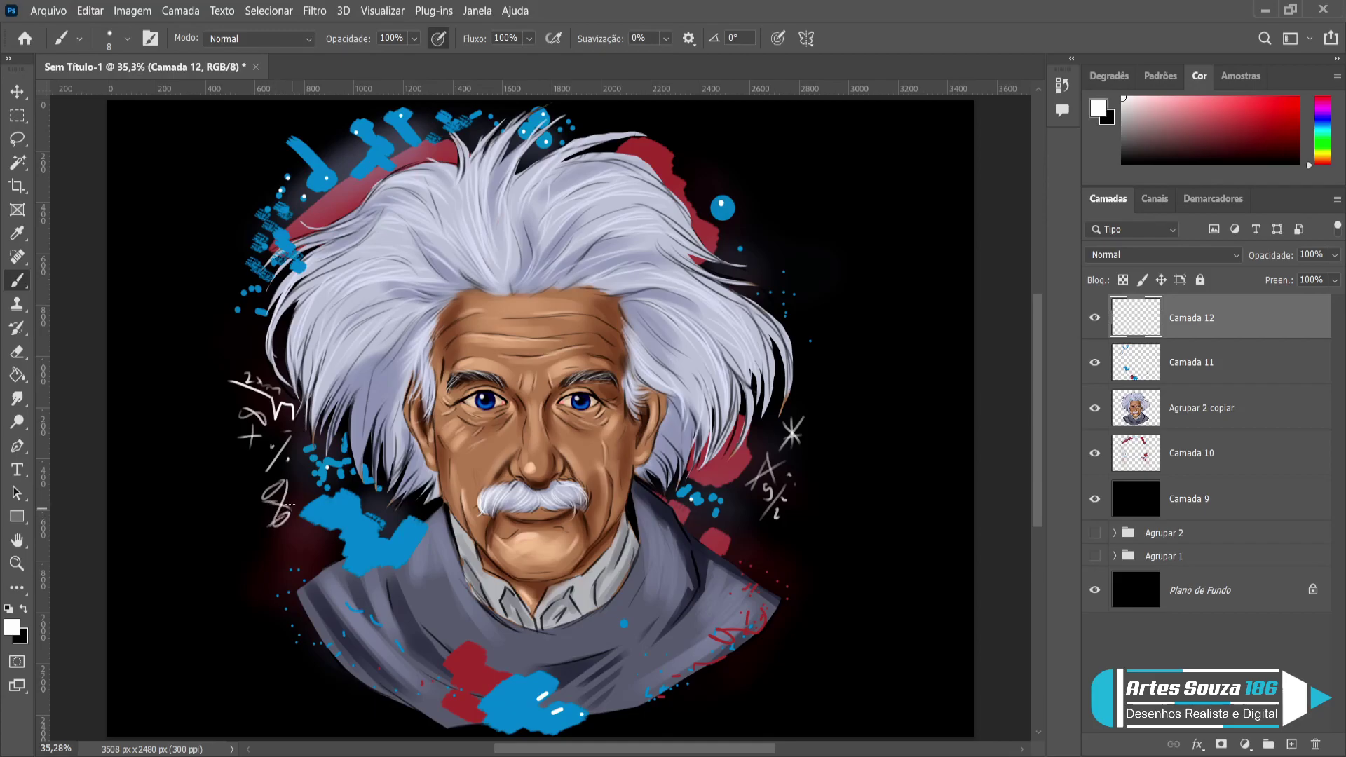
Draw a scribbled circle below the plus sign and a large white starburst beside the left shoulder.
{"action": "mouse_move", "coordinate": [234, 462]}
{"action": "left_mouse_down"}
{"action": "mouse_move", "coordinate": [228, 471]}
{"action": "mouse_move", "coordinate": [237, 449]}
{"action": "mouse_move", "coordinate": [231, 479]}
{"action": "mouse_move", "coordinate": [247, 459]}
{"action": "left_mouse_up"}
{"action": "left_click_drag", "start_coordinate": [240, 539], "coordinate": [291, 590]}
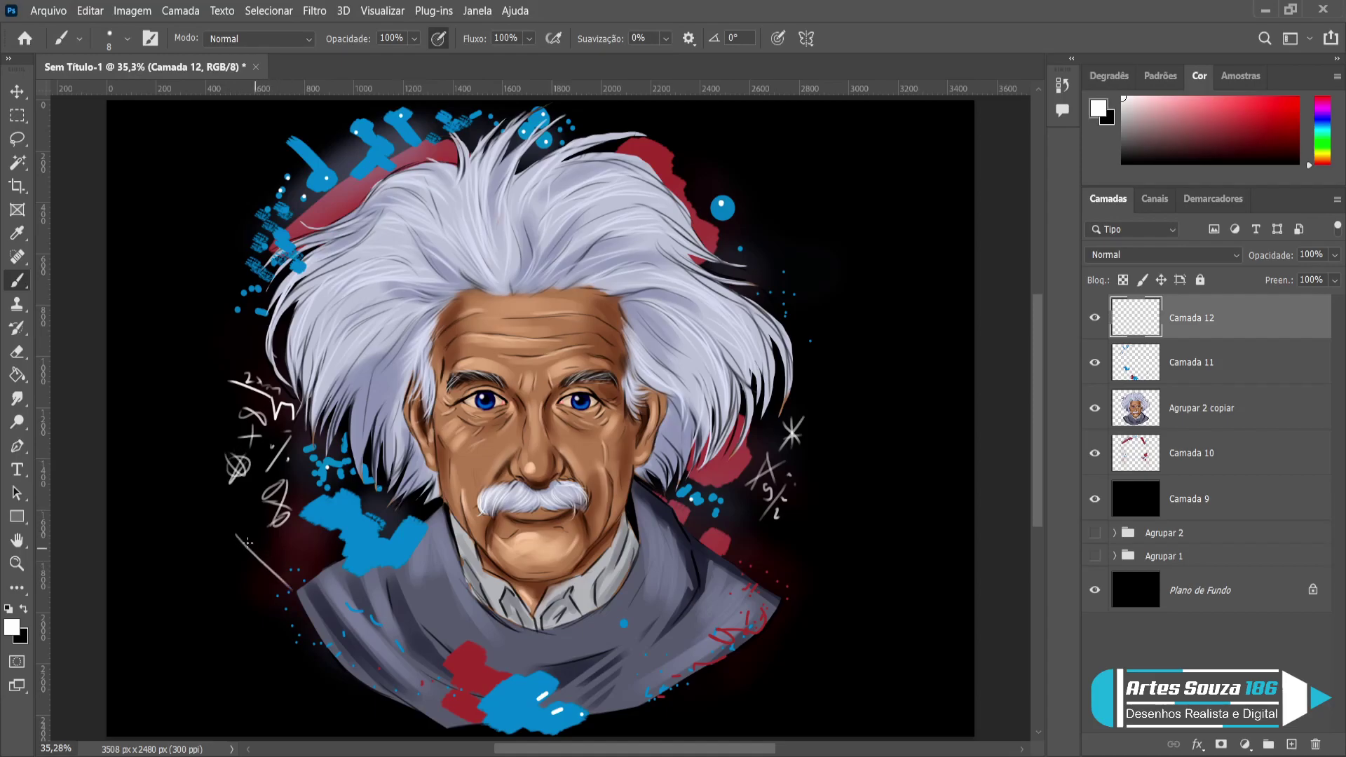
{"action": "mouse_move", "coordinate": [278, 538]}
{"action": "left_mouse_down"}
{"action": "mouse_move", "coordinate": [263, 561]}
{"action": "mouse_move", "coordinate": [258, 548]}
{"action": "mouse_move", "coordinate": [247, 558]}
{"action": "mouse_move", "coordinate": [298, 558]}
{"action": "left_mouse_up"}
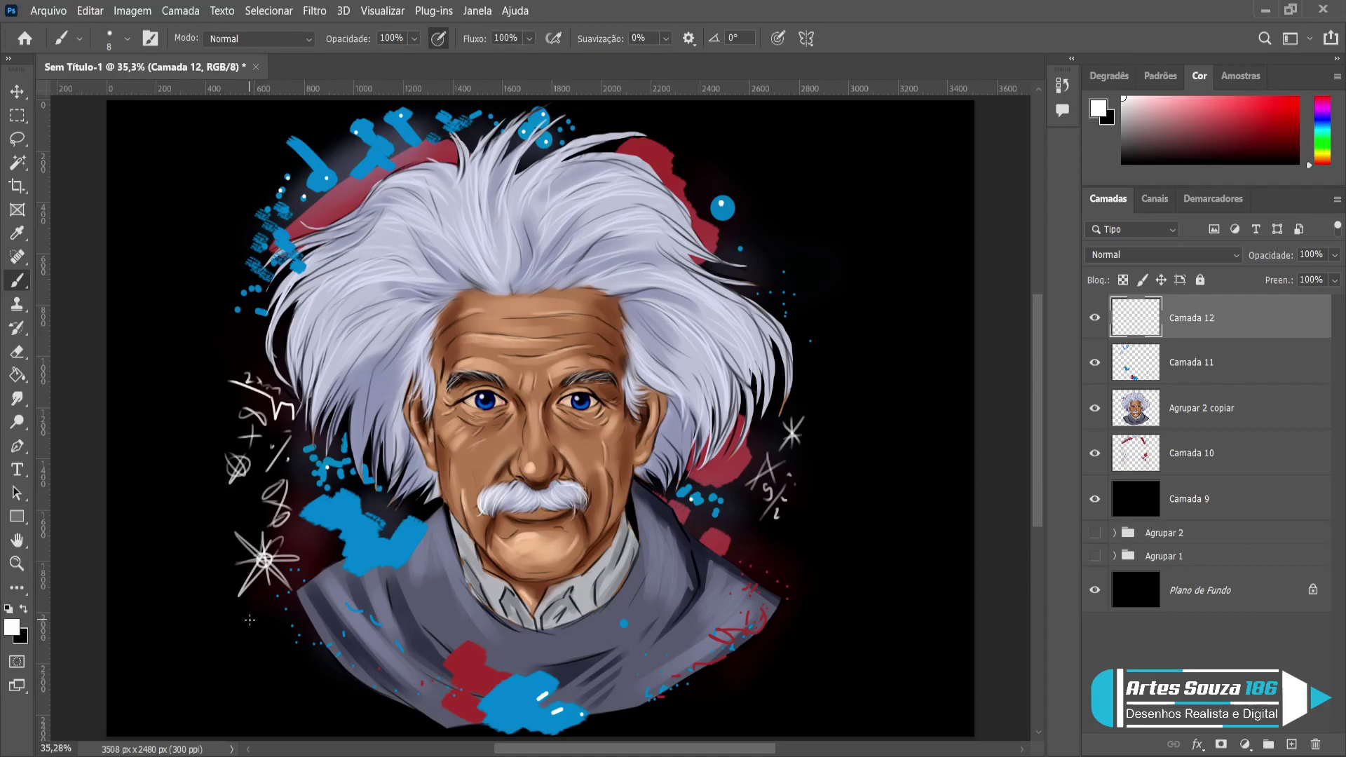
Handwrite the white chemical formulas H2O and CO2 around the left shoulder.
{"action": "left_click_drag", "start_coordinate": [314, 533], "coordinate": [317, 547]}
{"action": "left_click_drag", "start_coordinate": [312, 543], "coordinate": [334, 538]}
{"action": "left_click_drag", "start_coordinate": [272, 614], "coordinate": [269, 636]}
{"action": "left_click_drag", "start_coordinate": [279, 621], "coordinate": [287, 624]}
Draw an X, a square root of infinity and a division sign across the sweater's lower left side.
{"action": "left_click_drag", "start_coordinate": [342, 686], "coordinate": [372, 658]}
{"action": "mouse_move", "coordinate": [352, 661]}
{"action": "left_mouse_down"}
{"action": "mouse_move", "coordinate": [374, 680]}
{"action": "mouse_move", "coordinate": [384, 655]}
{"action": "mouse_move", "coordinate": [409, 647]}
{"action": "left_mouse_up"}
{"action": "key", "text": "ctrl+z"}
{"action": "mouse_move", "coordinate": [384, 666]}
{"action": "left_mouse_down"}
{"action": "mouse_move", "coordinate": [426, 642]}
{"action": "mouse_move", "coordinate": [397, 657]}
{"action": "mouse_move", "coordinate": [431, 673]}
{"action": "left_mouse_up"}
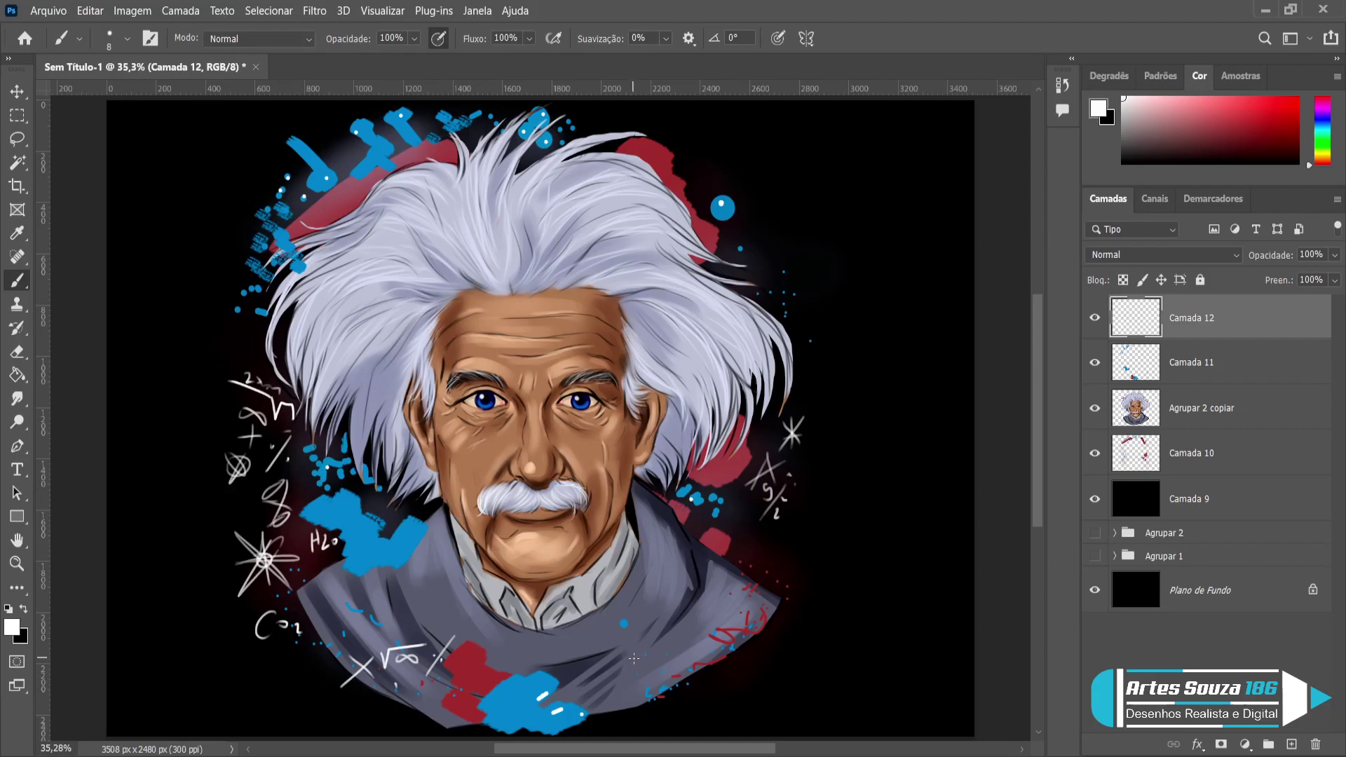
Draw a hash sign and a row of zeros ending in 1 under a line across the sweater's lower right side.
{"action": "left_click_drag", "start_coordinate": [633, 656], "coordinate": [697, 644]}
{"action": "left_click", "coordinate": [649, 657]}
{"action": "left_click_drag", "start_coordinate": [627, 652], "coordinate": [708, 626]}
{"action": "mouse_move", "coordinate": [595, 664]}
{"action": "left_mouse_down"}
{"action": "mouse_move", "coordinate": [628, 635]}
{"action": "mouse_move", "coordinate": [620, 656]}
{"action": "mouse_move", "coordinate": [623, 633]}
{"action": "left_mouse_up"}
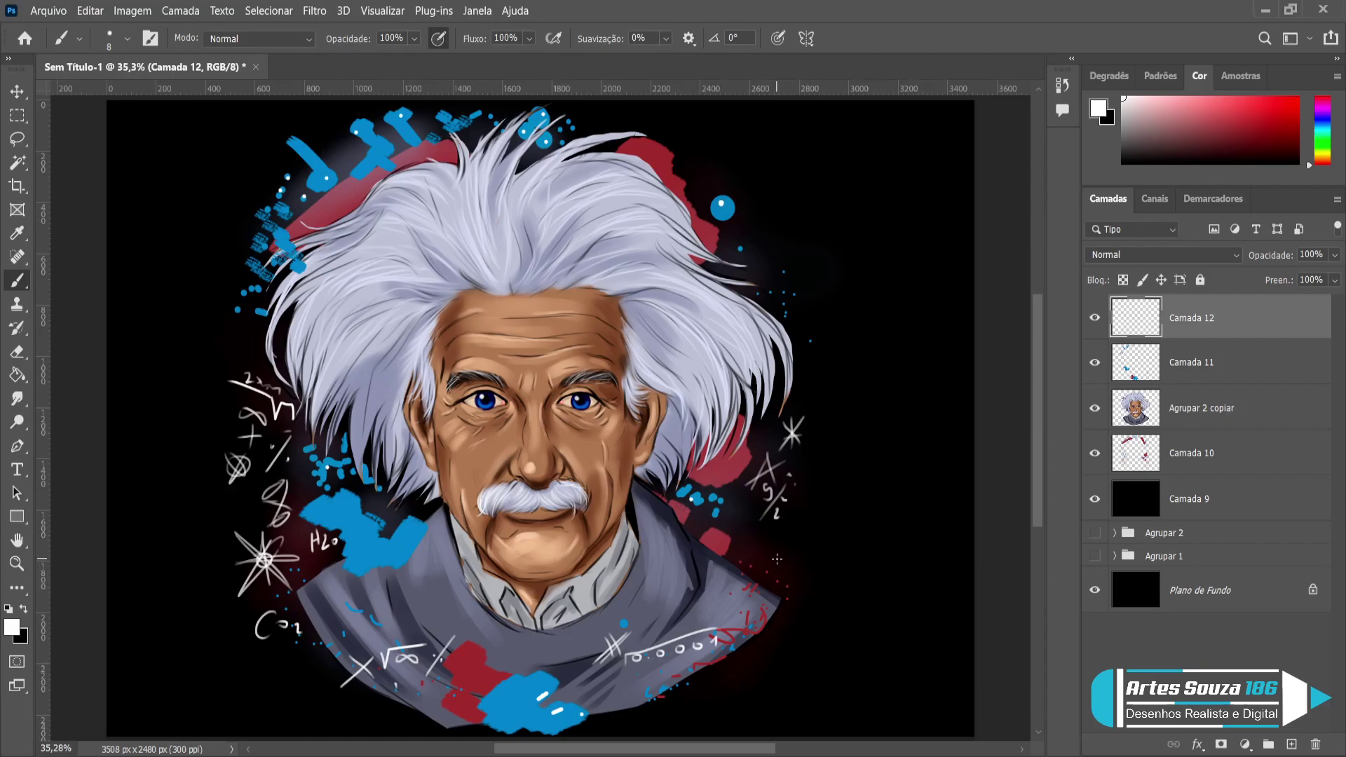
Draw a down arrow, X, plus, equals and square root of E around the right shoulder's outer edge.
{"action": "mouse_move", "coordinate": [774, 548]}
{"action": "left_mouse_down"}
{"action": "mouse_move", "coordinate": [780, 565]}
{"action": "mouse_move", "coordinate": [795, 538]}
{"action": "mouse_move", "coordinate": [784, 569]}
{"action": "left_mouse_up"}
{"action": "mouse_move", "coordinate": [769, 629]}
{"action": "left_mouse_down"}
{"action": "mouse_move", "coordinate": [794, 654]}
{"action": "mouse_move", "coordinate": [729, 669]}
{"action": "left_mouse_up"}
{"action": "mouse_move", "coordinate": [741, 649]}
{"action": "left_mouse_down"}
{"action": "mouse_move", "coordinate": [746, 671]}
{"action": "mouse_move", "coordinate": [661, 713]}
{"action": "left_mouse_up"}
{"action": "left_click_drag", "start_coordinate": [680, 699], "coordinate": [664, 708]}
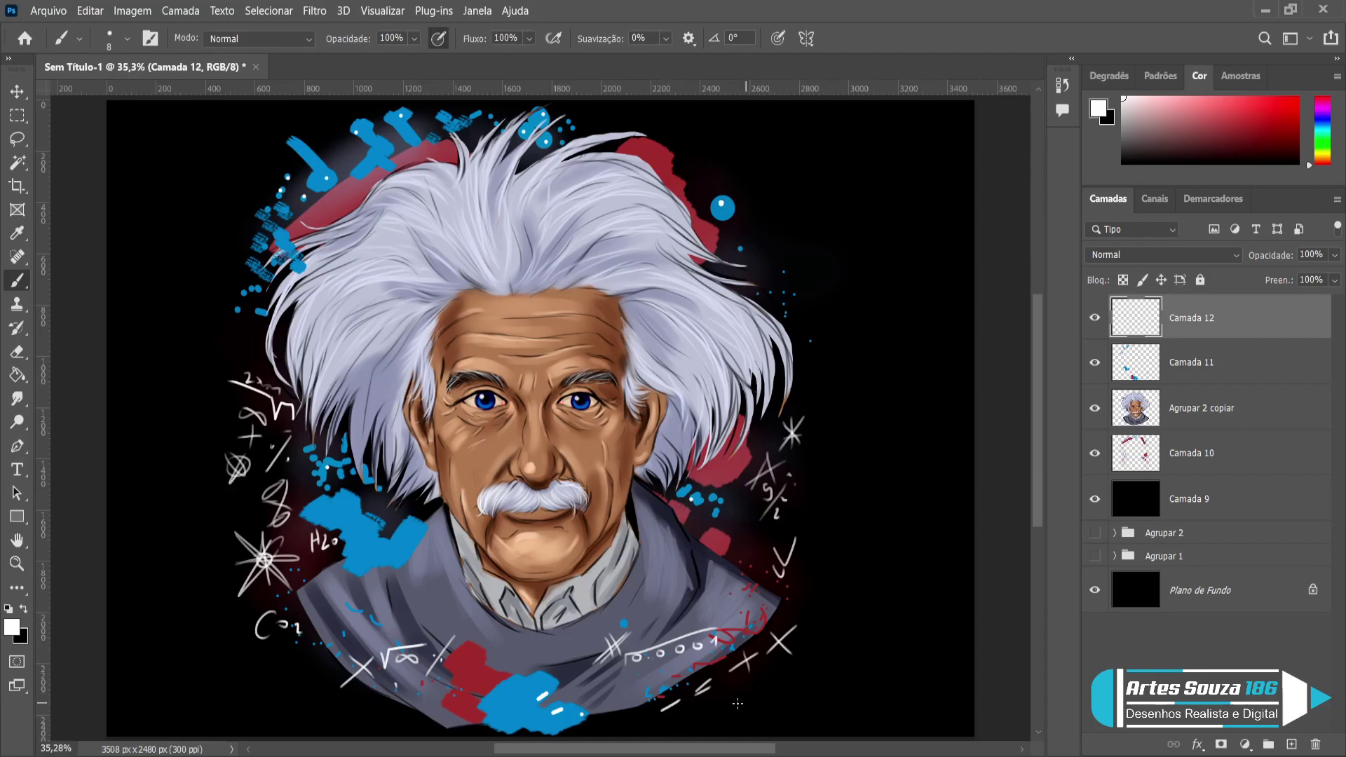
{"action": "mouse_move", "coordinate": [729, 690]}
{"action": "left_mouse_down"}
{"action": "mouse_move", "coordinate": [791, 658]}
{"action": "mouse_move", "coordinate": [762, 699]}
{"action": "left_mouse_up"}
{"action": "left_click_drag", "start_coordinate": [762, 700], "coordinate": [779, 672]}
Add small white strokes below the lower left sweater edge and around the large blue splash on the shoulder.
{"action": "mouse_move", "coordinate": [377, 711]}
{"action": "left_mouse_down"}
{"action": "mouse_move", "coordinate": [399, 724]}
{"action": "mouse_move", "coordinate": [417, 711]}
{"action": "mouse_move", "coordinate": [377, 701]}
{"action": "mouse_move", "coordinate": [347, 713]}
{"action": "mouse_move", "coordinate": [315, 675]}
{"action": "left_mouse_up"}
{"action": "left_click", "coordinate": [339, 717]}
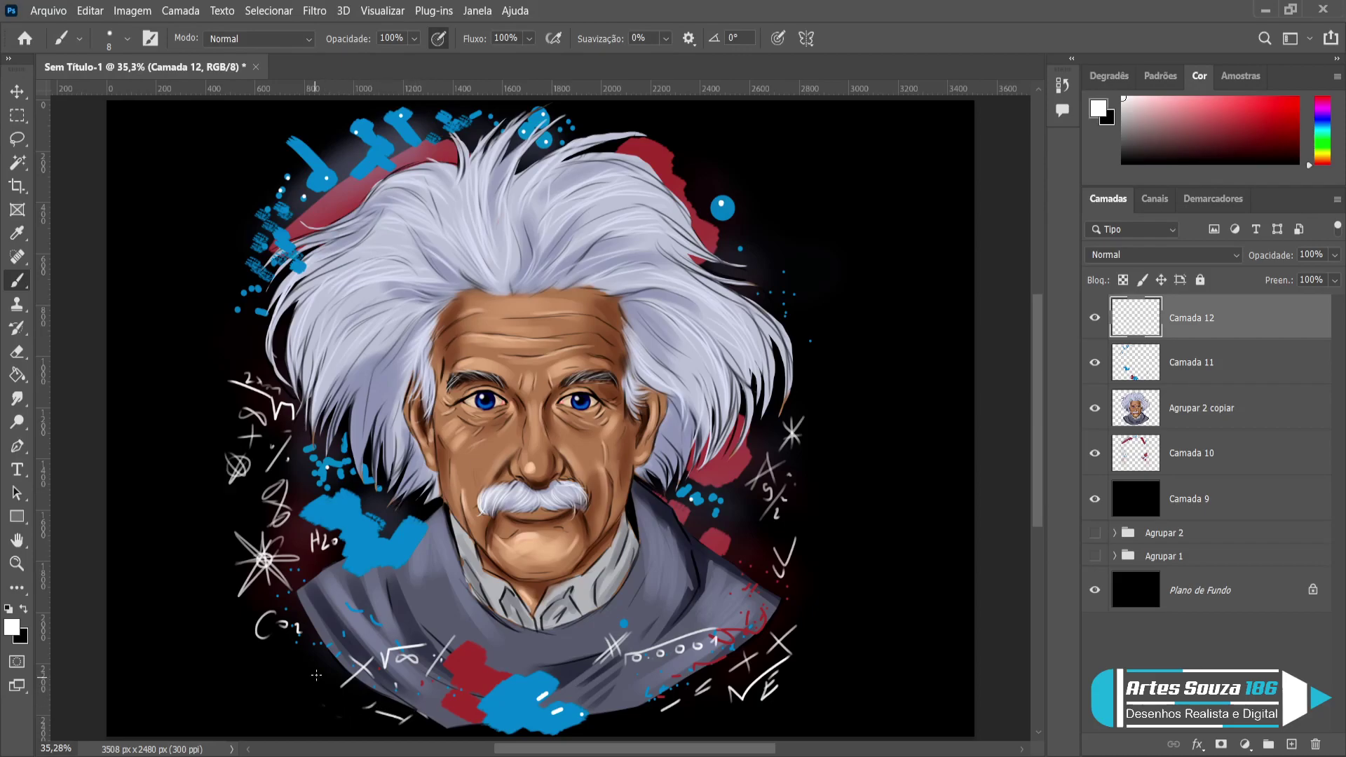
{"action": "mouse_move", "coordinate": [369, 572]}
{"action": "left_mouse_down"}
{"action": "mouse_move", "coordinate": [374, 590]}
{"action": "mouse_move", "coordinate": [422, 567]}
{"action": "left_mouse_up"}
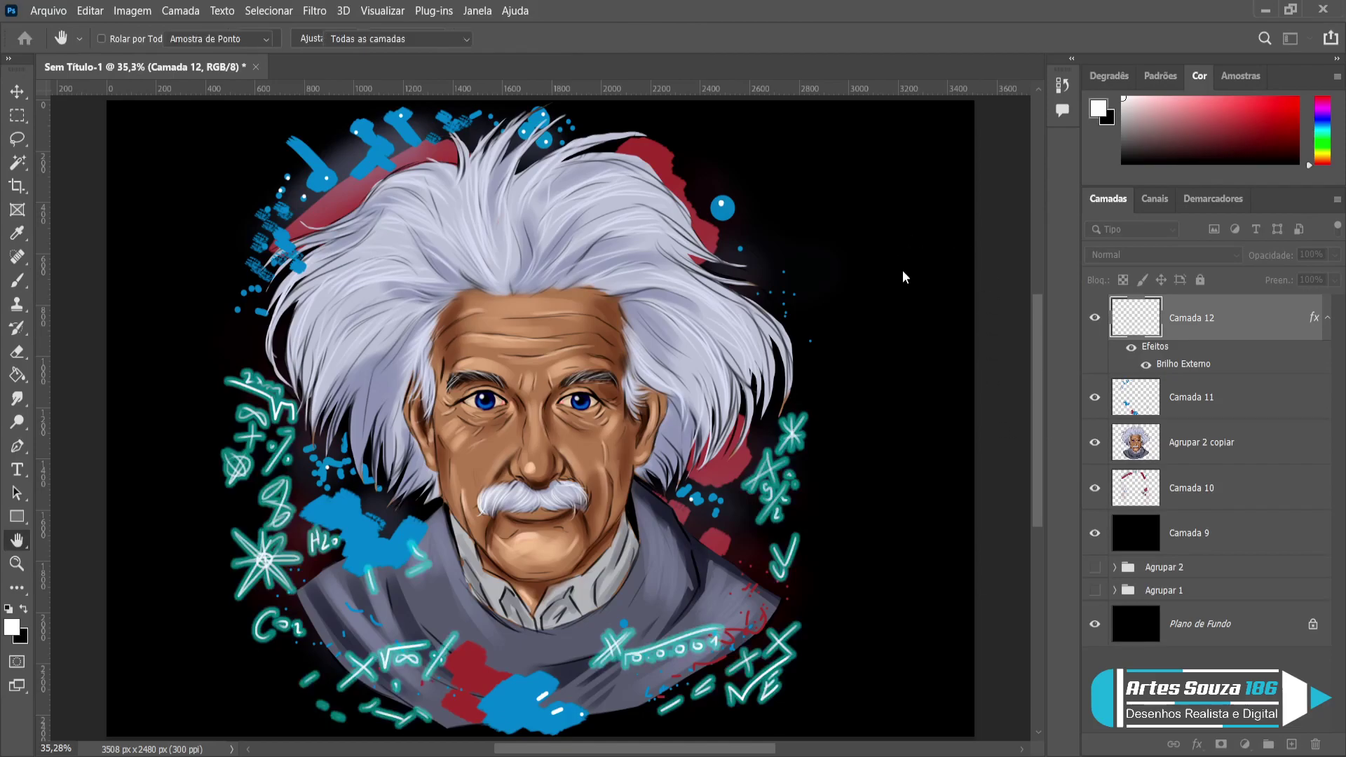
Give the white symbols on Camada 12 a turquoise-green outer glow (Brilho Externo).
{"action": "key", "text": "i"}
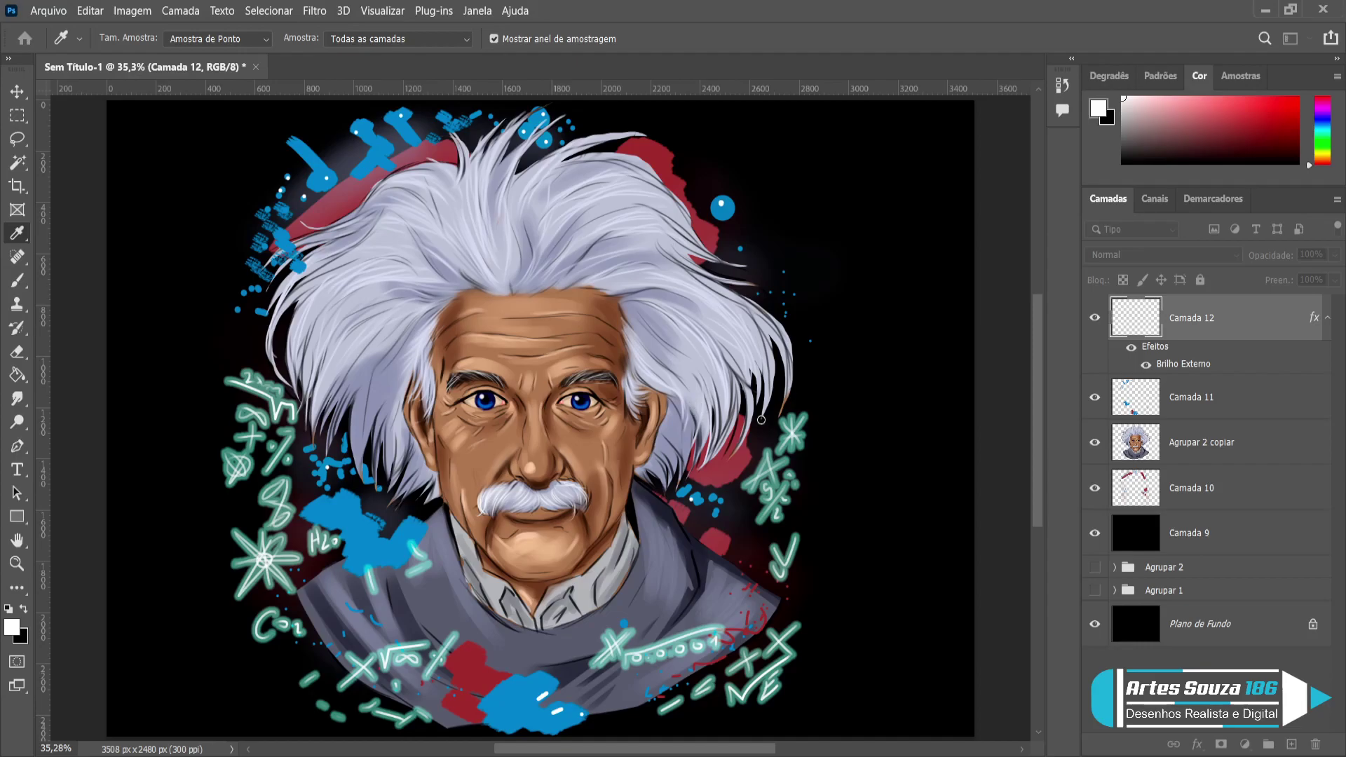
{"action": "key", "text": "h"}
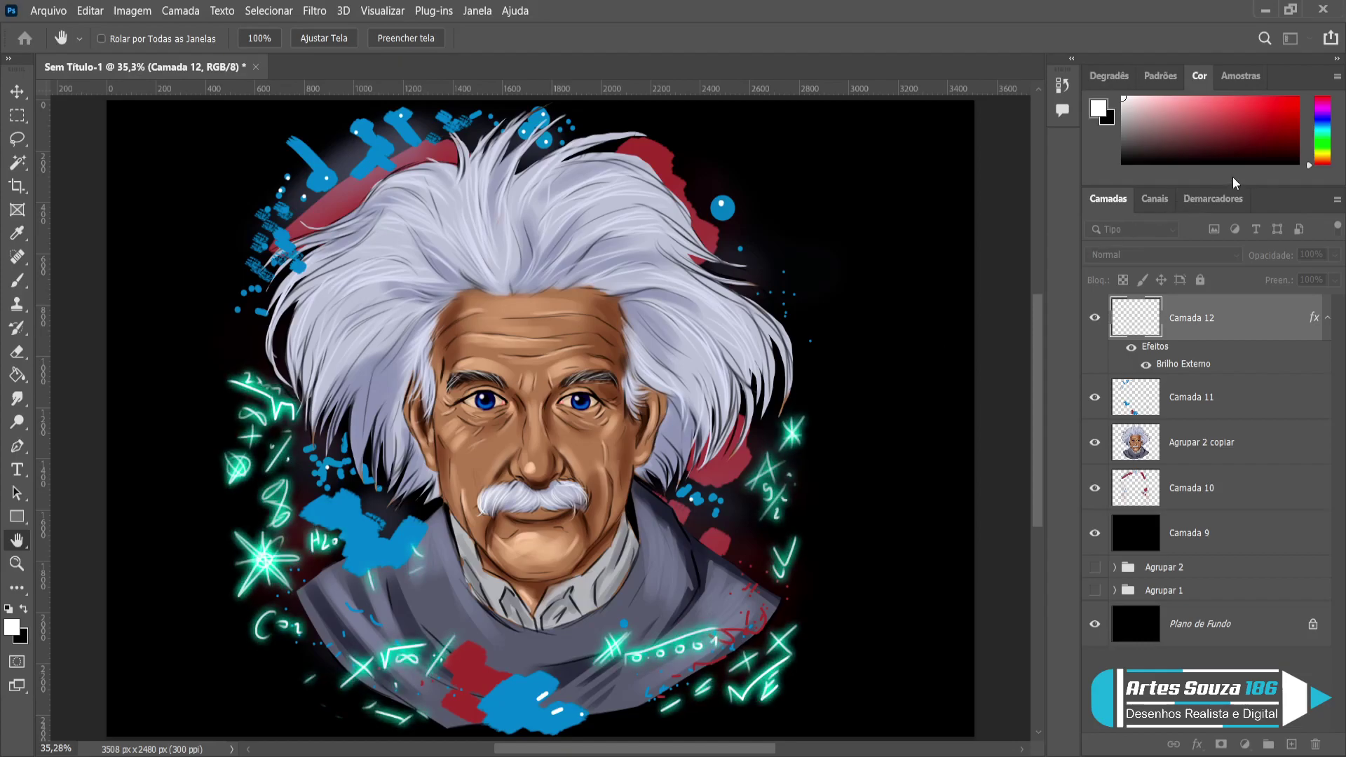
{"action": "key", "text": "b"}
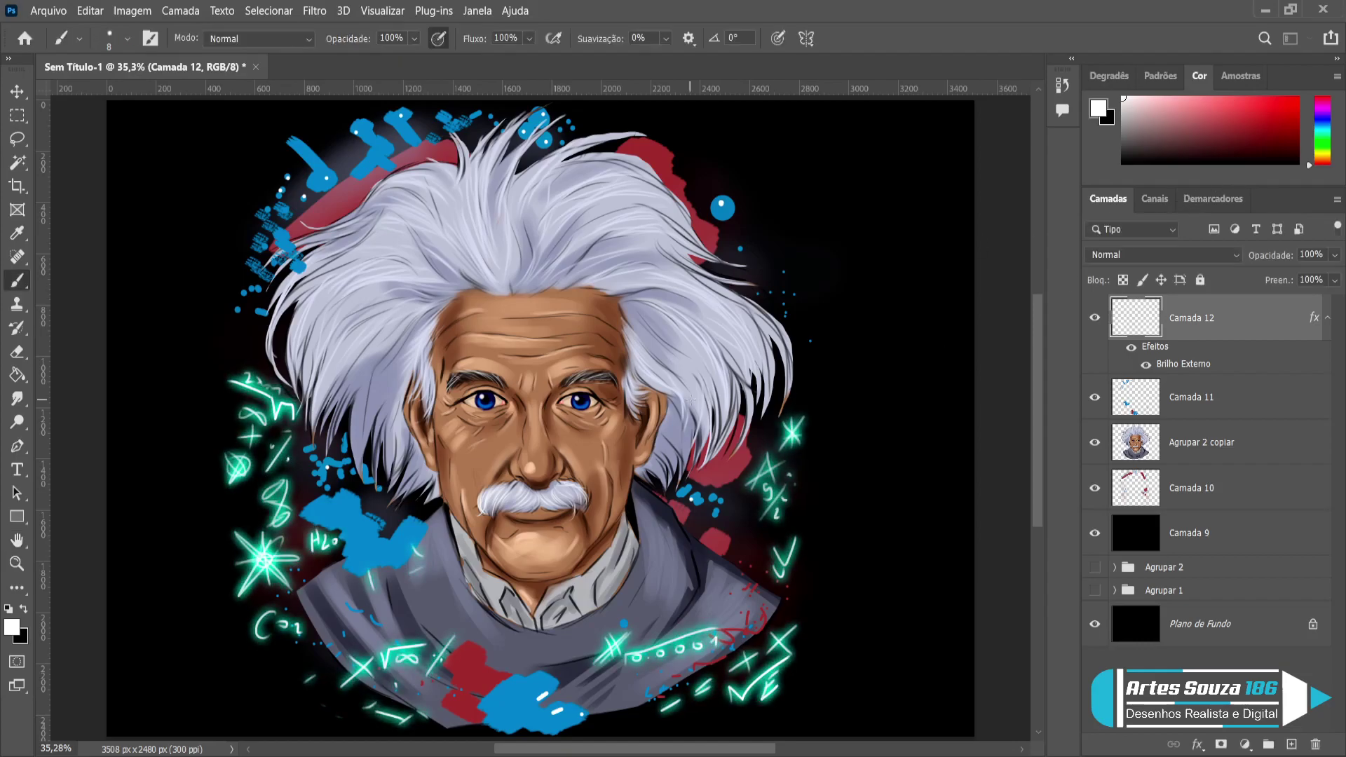
Add a new layer directly above Agrupar 2 copiar and set up a size 9 white brush with pen pressure controlling its size.
{"action": "left_click", "coordinate": [1189, 454]}
{"action": "left_click", "coordinate": [1291, 744]}
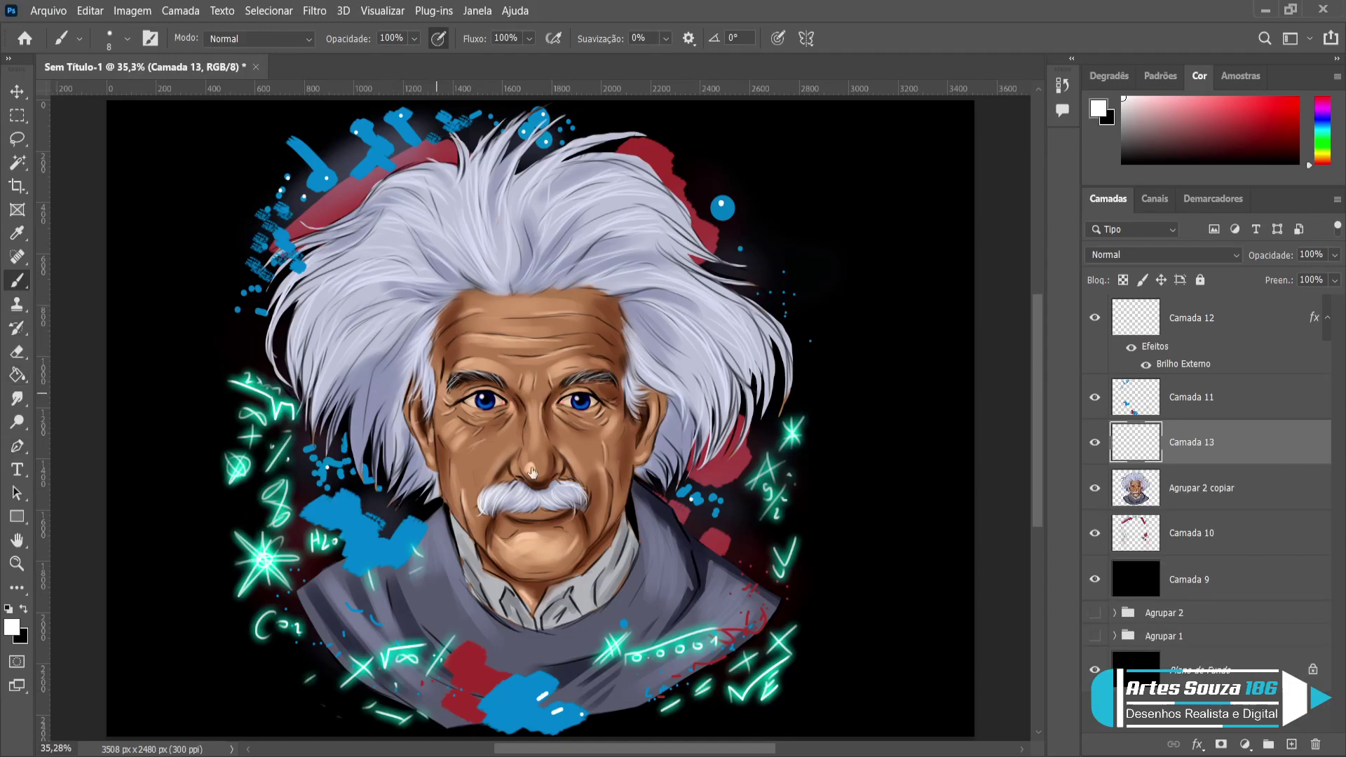
{"action": "double_click", "coordinate": [569, 609]}
{"action": "key", "text": "x"}
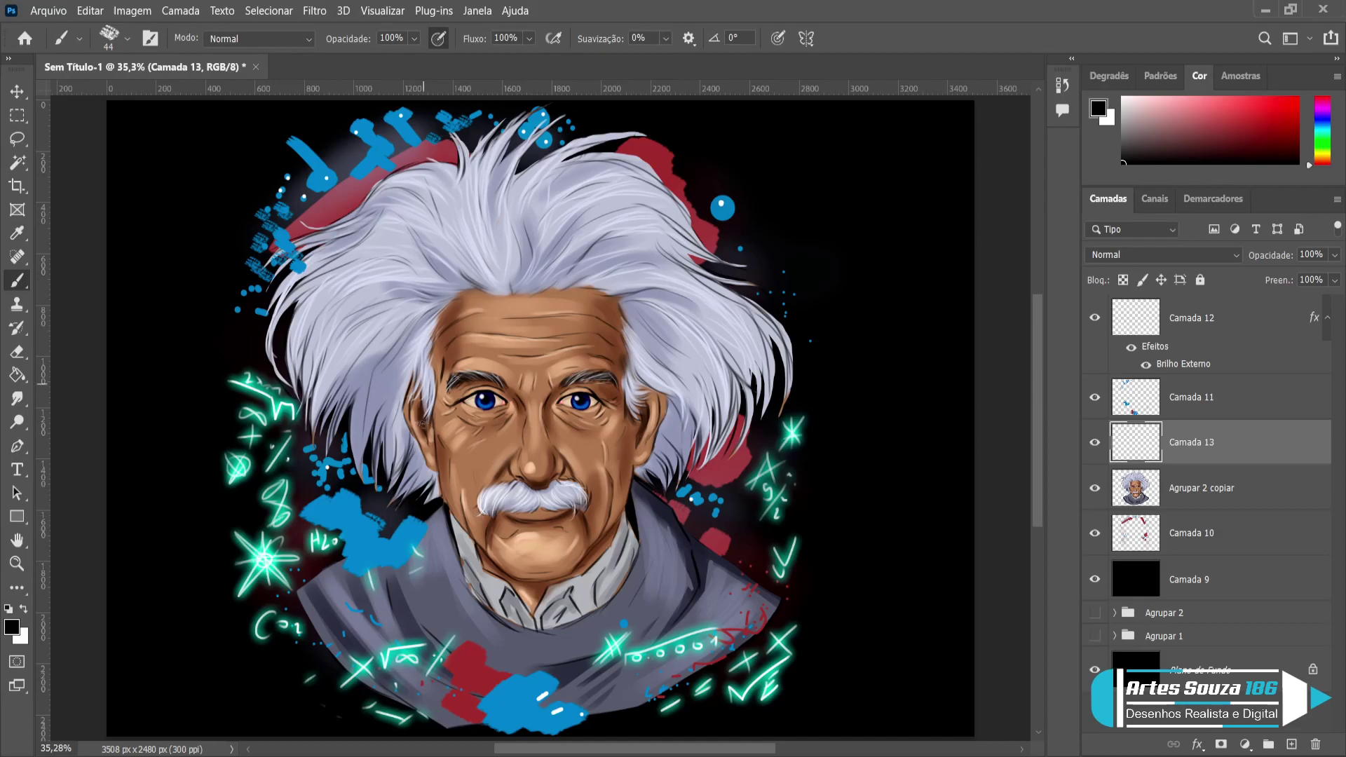
{"action": "key", "text": "bracketleft"}
{"action": "key", "text": "bracketleft"}
{"action": "key", "text": "bracketleft"}
{"action": "key", "text": "x"}
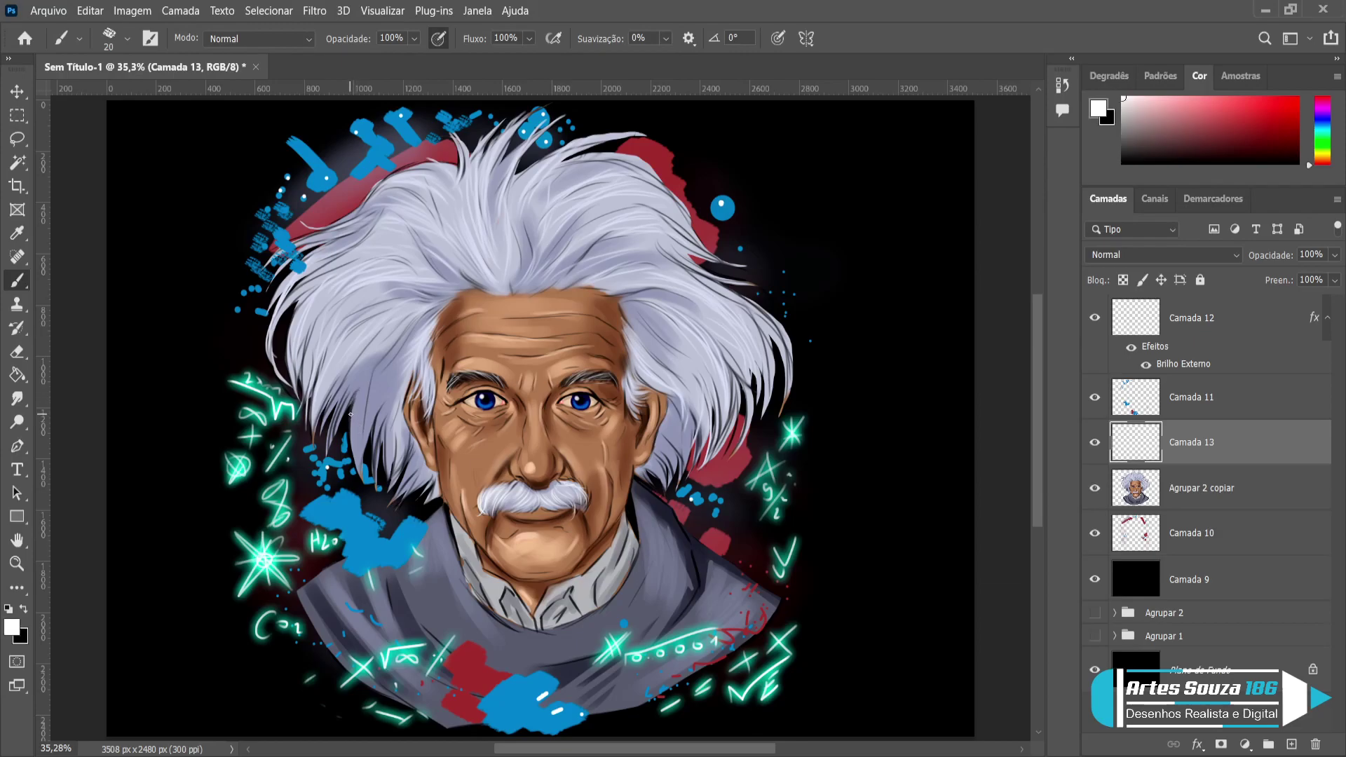
{"action": "left_click", "coordinate": [777, 38]}
{"action": "key", "text": "bracketleft"}
{"action": "key", "text": "bracketright"}
Paint fine white strands into the hair's lower left section beside the face.
{"action": "mouse_move", "coordinate": [352, 403]}
{"action": "left_mouse_down"}
{"action": "mouse_move", "coordinate": [369, 492]}
{"action": "mouse_move", "coordinate": [362, 471]}
{"action": "mouse_move", "coordinate": [387, 402]}
{"action": "mouse_move", "coordinate": [377, 483]}
{"action": "left_mouse_up"}
{"action": "left_click_drag", "start_coordinate": [390, 423], "coordinate": [384, 489]}
{"action": "left_click_drag", "start_coordinate": [392, 436], "coordinate": [389, 493]}
{"action": "mouse_move", "coordinate": [410, 439]}
{"action": "left_mouse_down"}
{"action": "mouse_move", "coordinate": [388, 510]}
{"action": "mouse_move", "coordinate": [408, 495]}
{"action": "mouse_move", "coordinate": [419, 509]}
{"action": "left_mouse_up"}
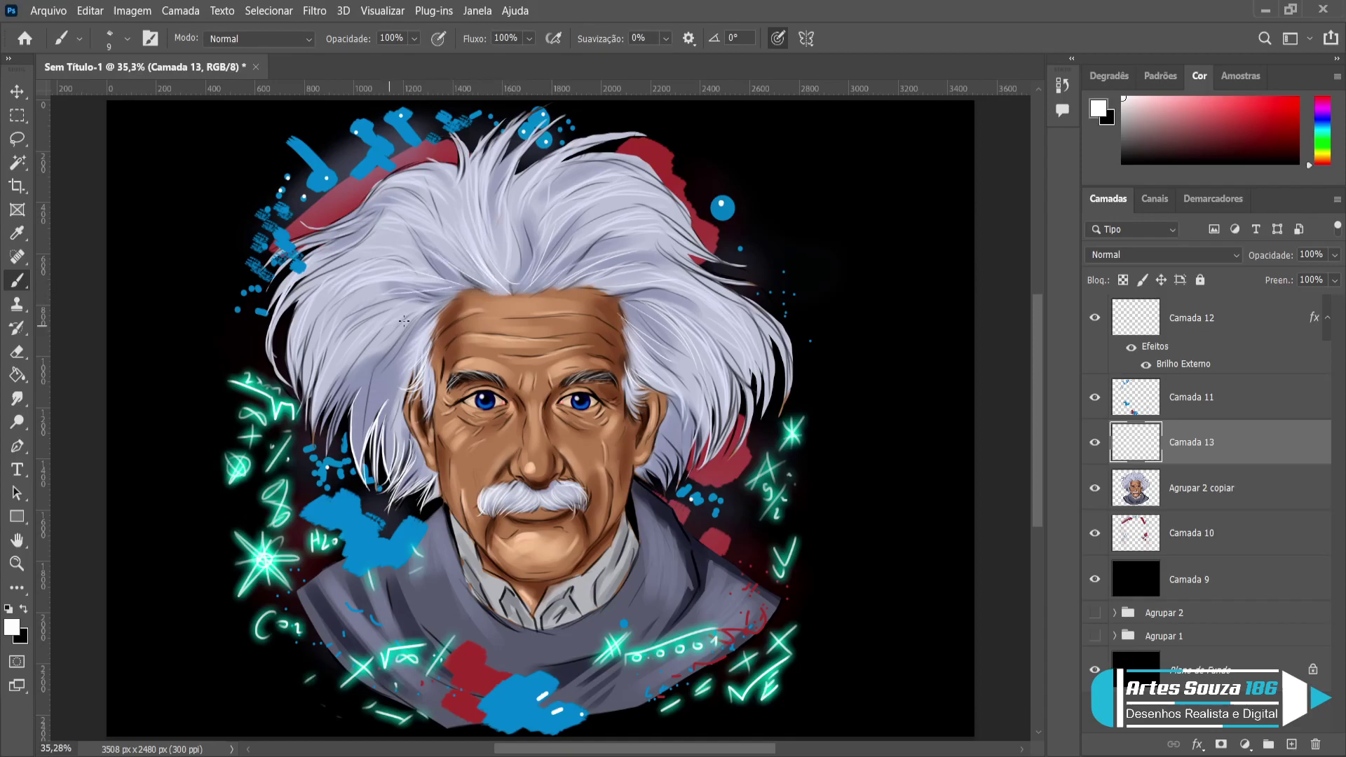
{"action": "left_click_drag", "start_coordinate": [414, 335], "coordinate": [370, 403]}
Set the brush to size 10 and paint white highlights in the eyes.
{"action": "key", "text": "bracketleft"}
{"action": "key", "text": "bracketleft"}
{"action": "key", "text": "bracketright"}
{"action": "key", "text": "bracketright"}
{"action": "left_click_drag", "start_coordinate": [592, 406], "coordinate": [596, 415]}
Paint white rim highlights along the hair's left outline, the collar's left edge and the left shoulder.
{"action": "mouse_move", "coordinate": [506, 115]}
{"action": "left_mouse_down"}
{"action": "mouse_move", "coordinate": [441, 128]}
{"action": "mouse_move", "coordinate": [421, 155]}
{"action": "mouse_move", "coordinate": [436, 182]}
{"action": "mouse_move", "coordinate": [454, 180]}
{"action": "mouse_move", "coordinate": [417, 174]}
{"action": "mouse_move", "coordinate": [445, 165]}
{"action": "mouse_move", "coordinate": [390, 181]}
{"action": "mouse_move", "coordinate": [344, 217]}
{"action": "mouse_move", "coordinate": [300, 205]}
{"action": "mouse_move", "coordinate": [338, 220]}
{"action": "mouse_move", "coordinate": [253, 287]}
{"action": "left_mouse_up"}
{"action": "mouse_move", "coordinate": [331, 232]}
{"action": "left_mouse_down"}
{"action": "mouse_move", "coordinate": [277, 288]}
{"action": "mouse_move", "coordinate": [264, 329]}
{"action": "left_mouse_up"}
{"action": "left_click_drag", "start_coordinate": [314, 270], "coordinate": [274, 370]}
{"action": "mouse_move", "coordinate": [284, 297]}
{"action": "left_mouse_down"}
{"action": "mouse_move", "coordinate": [302, 327]}
{"action": "mouse_move", "coordinate": [290, 359]}
{"action": "mouse_move", "coordinate": [326, 412]}
{"action": "mouse_move", "coordinate": [324, 375]}
{"action": "mouse_move", "coordinate": [314, 452]}
{"action": "left_mouse_up"}
{"action": "left_click_drag", "start_coordinate": [335, 380], "coordinate": [324, 444]}
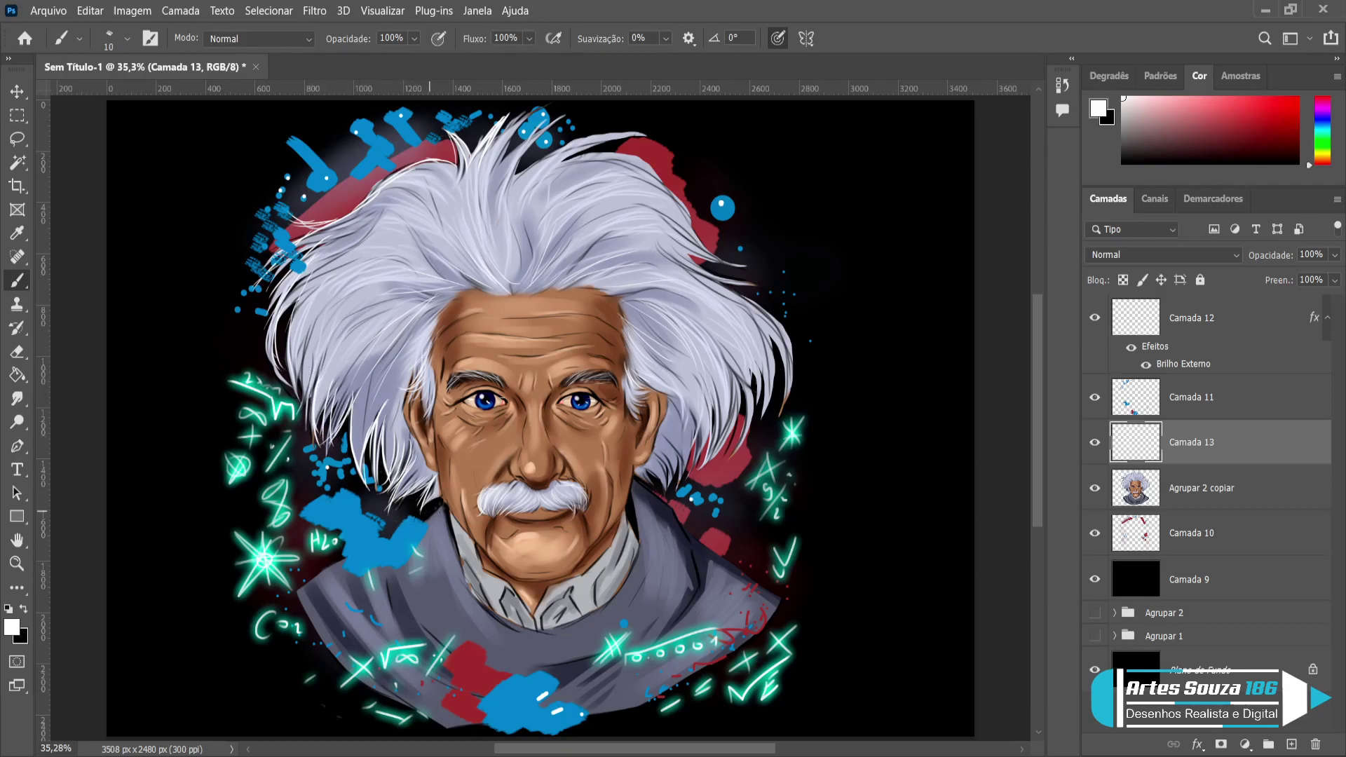
{"action": "mouse_move", "coordinate": [443, 468]}
{"action": "left_mouse_down"}
{"action": "mouse_move", "coordinate": [436, 500]}
{"action": "mouse_move", "coordinate": [495, 562]}
{"action": "left_mouse_up"}
{"action": "mouse_move", "coordinate": [308, 580]}
{"action": "left_mouse_down"}
{"action": "mouse_move", "coordinate": [344, 560]}
{"action": "mouse_move", "coordinate": [293, 582]}
{"action": "left_mouse_up"}
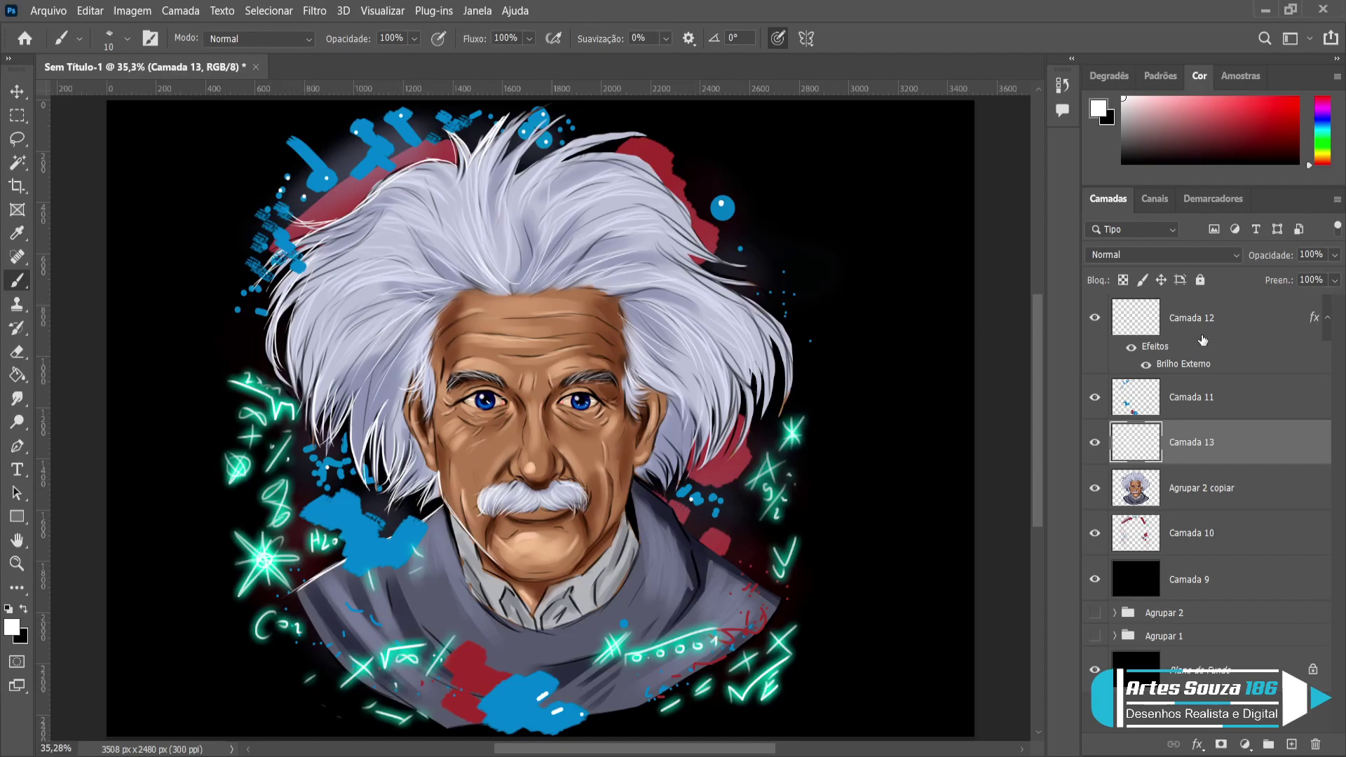
On Camada 9, place a bright blue glow behind the portrait using a size 1900 soft round brush with pen pressure controlling opacity.
{"action": "left_click", "coordinate": [1208, 576]}
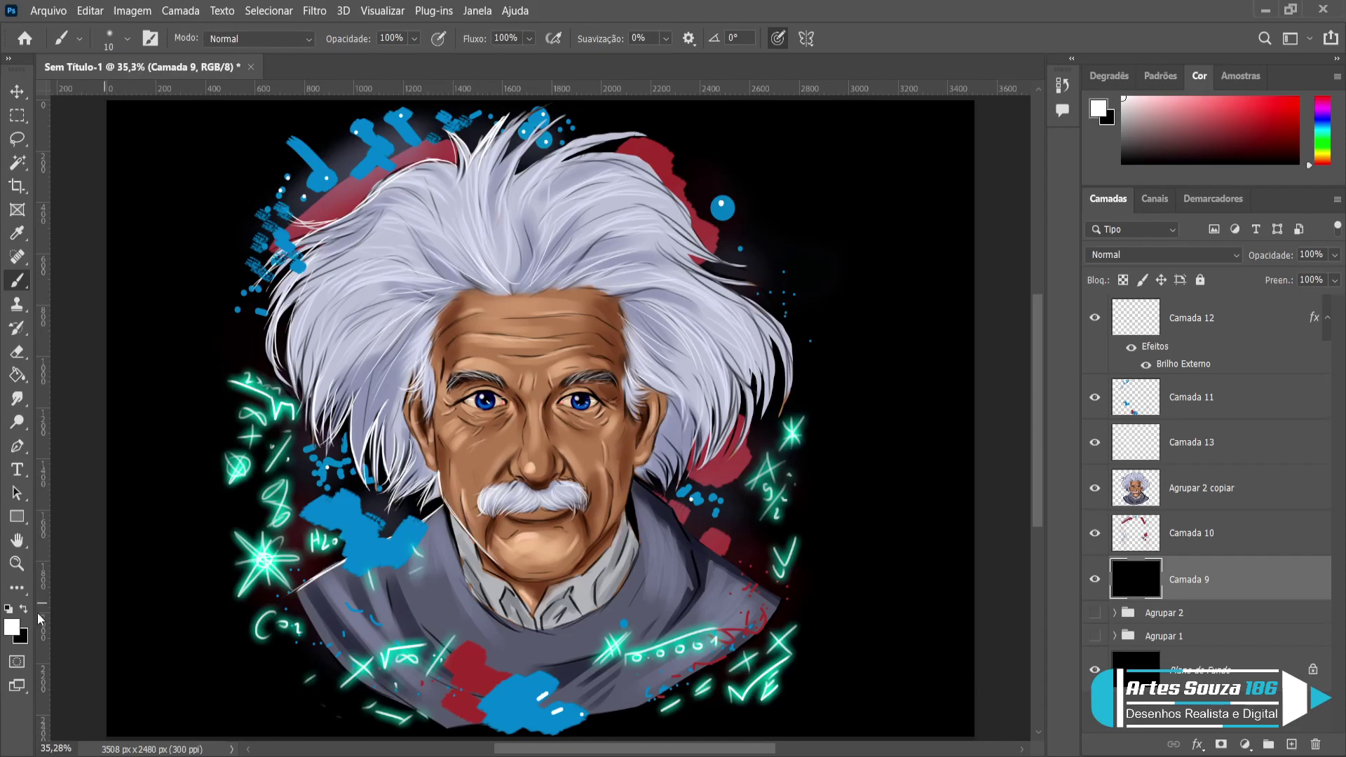
{"action": "key", "text": "i"}
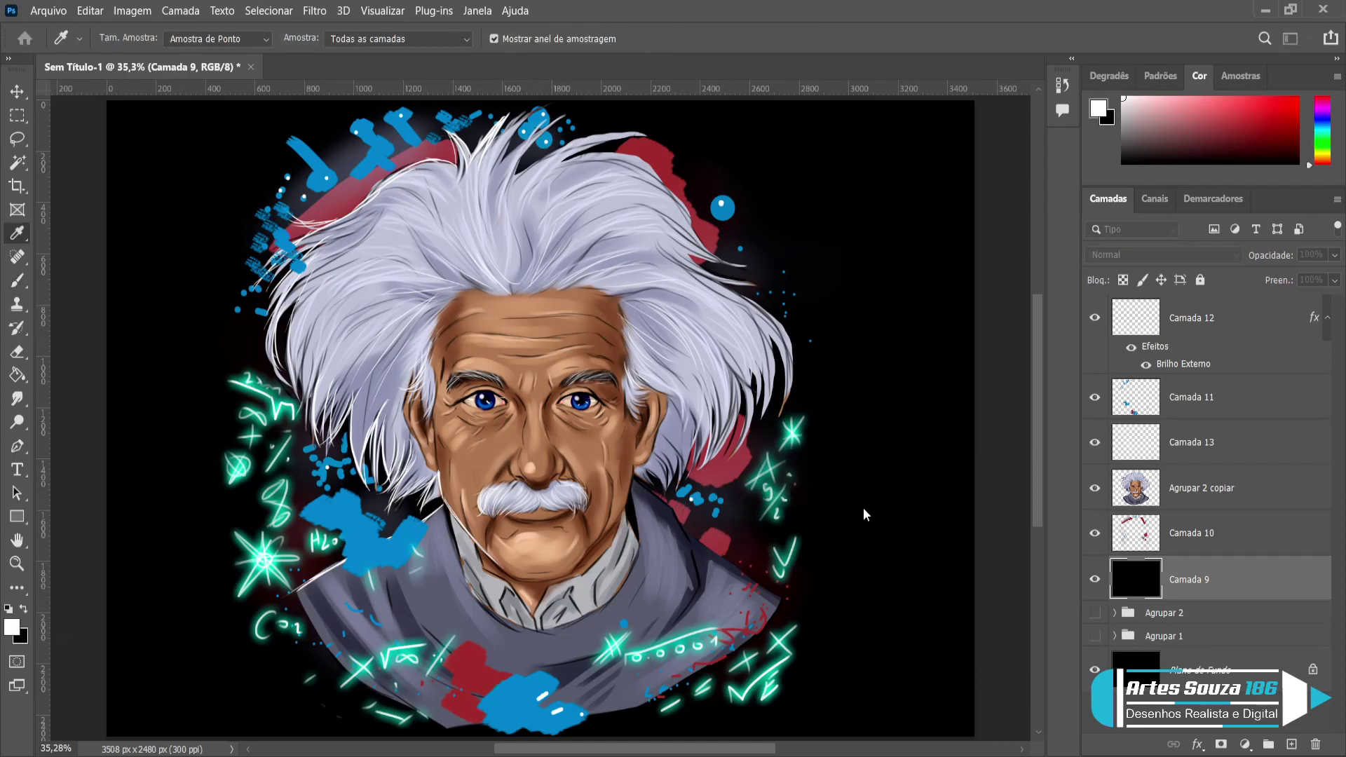
{"action": "left_click", "coordinate": [821, 452]}
{"action": "key", "text": "b"}
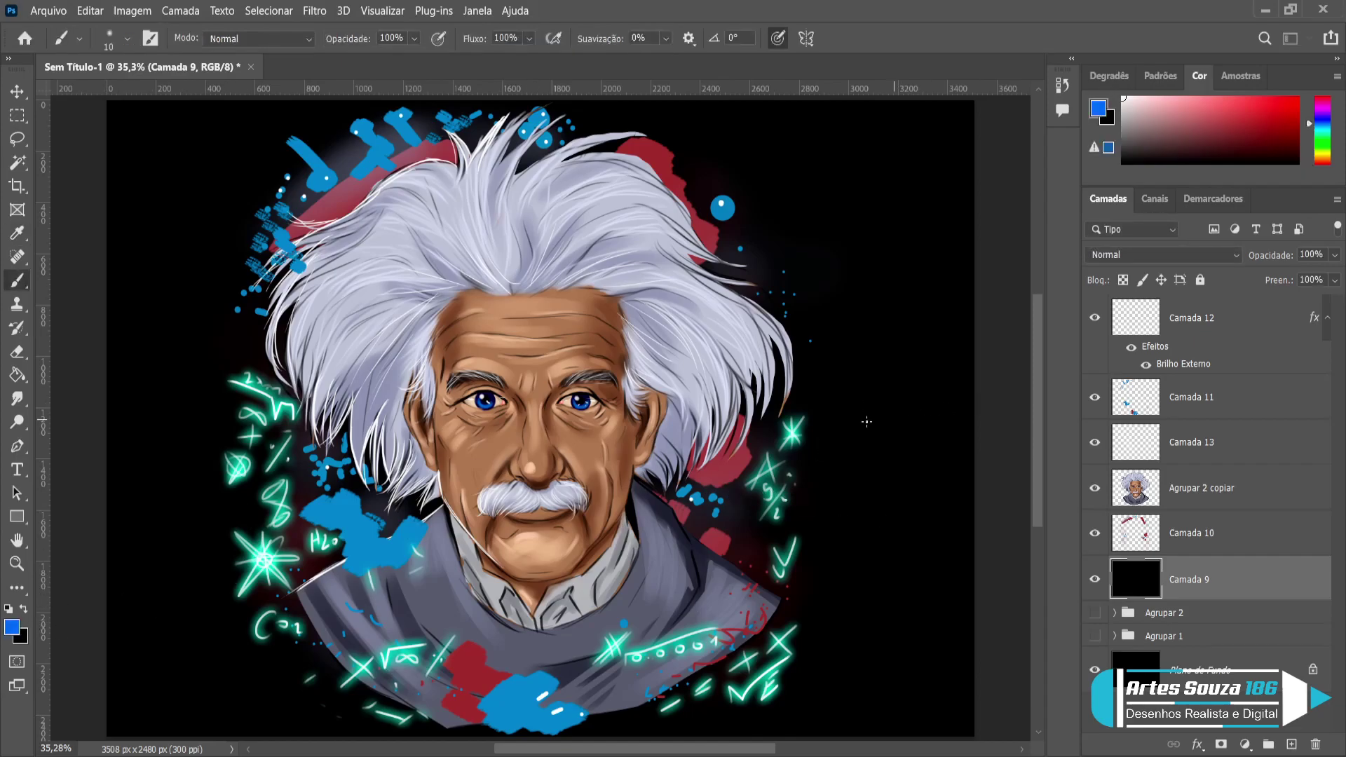
{"action": "left_click", "coordinate": [438, 38]}
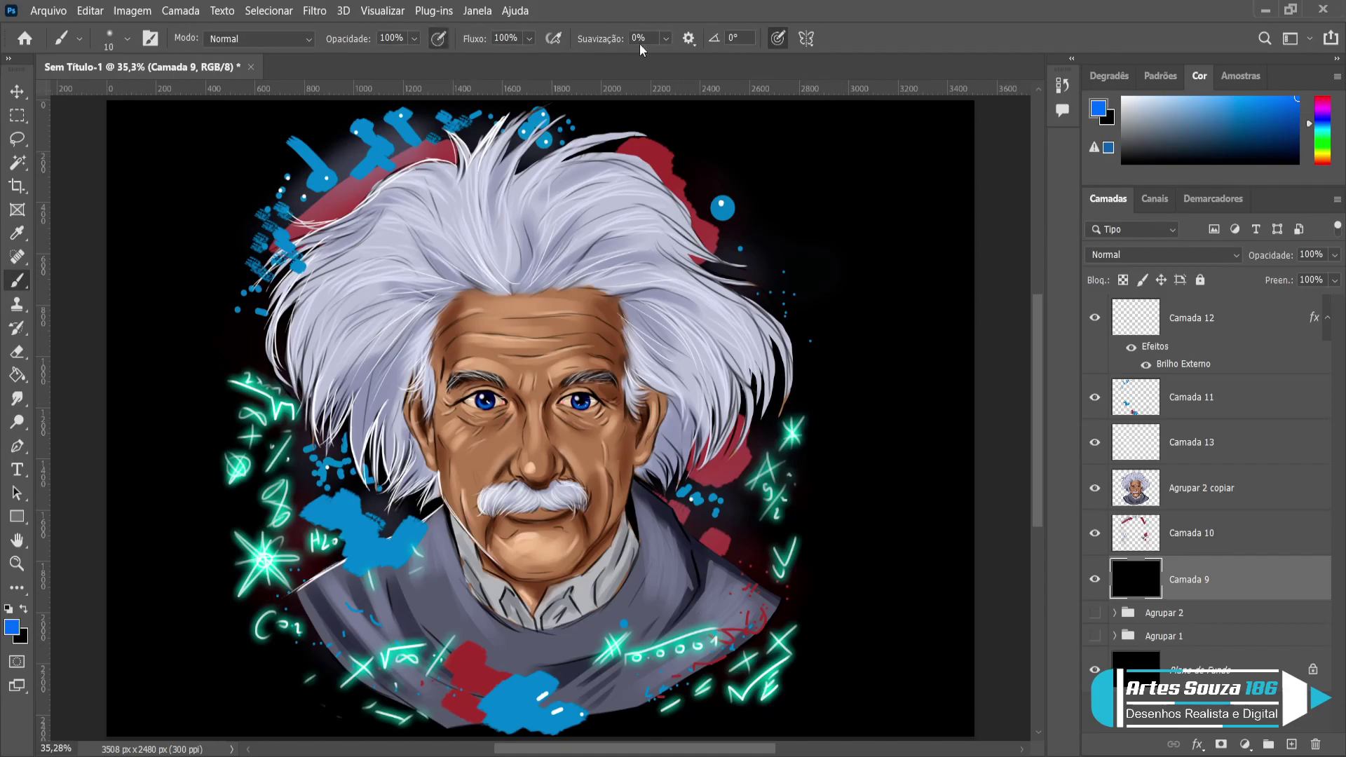
{"action": "key", "text": "bracketright"}
{"action": "key", "text": "bracketright"}
{"action": "key", "text": "bracketright"}
{"action": "key", "text": "bracketright"}
{"action": "key", "text": "bracketright"}
{"action": "key", "text": "bracketright"}
{"action": "key", "text": "bracketright"}
{"action": "key", "text": "bracketright"}
{"action": "key", "text": "bracketright"}
{"action": "key", "text": "bracketright"}
{"action": "key", "text": "bracketright"}
{"action": "key", "text": "bracketright"}
{"action": "key", "text": "bracketright"}
{"action": "key", "text": "bracketright"}
{"action": "key", "text": "bracketright"}
{"action": "key", "text": "bracketright"}
{"action": "key", "text": "bracketright"}
{"action": "key", "text": "bracketright"}
{"action": "key", "text": "bracketright"}
{"action": "key", "text": "bracketright"}
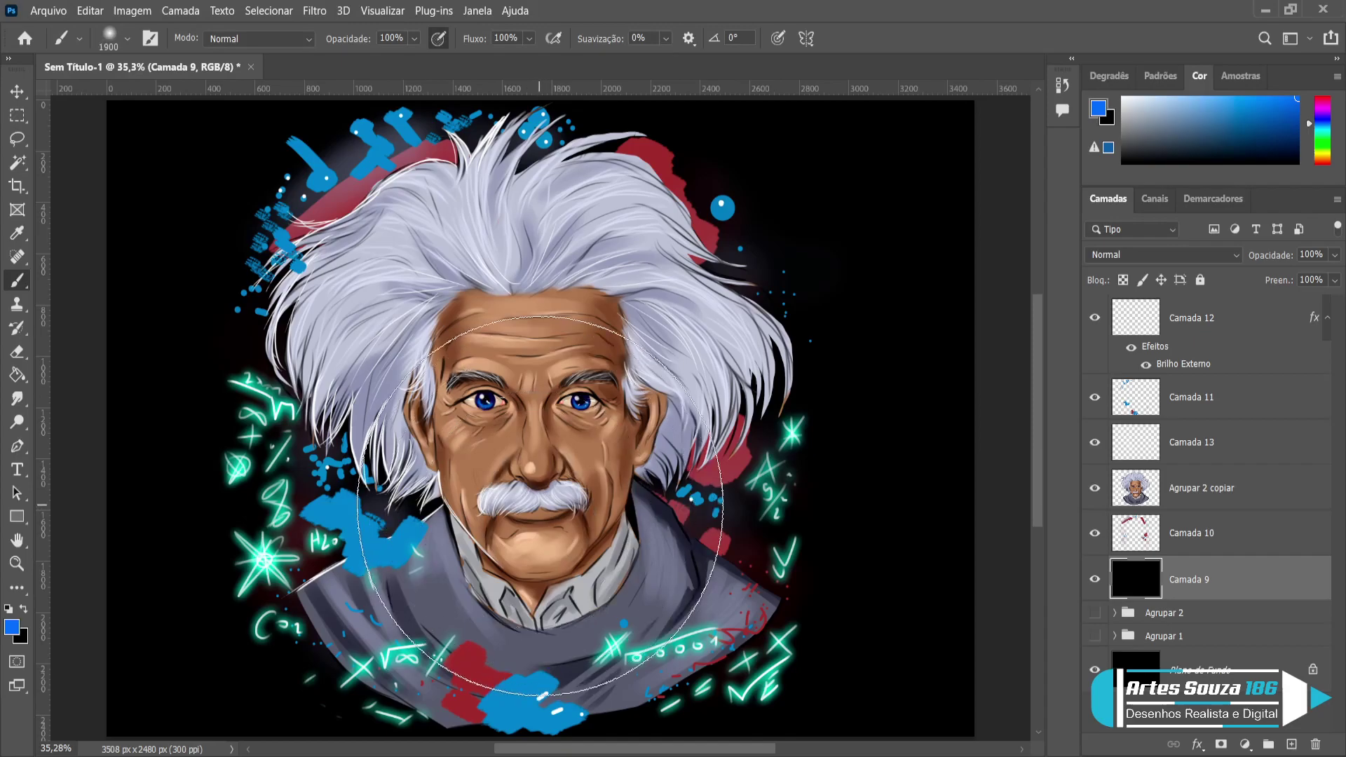
{"action": "left_click", "coordinate": [540, 505]}
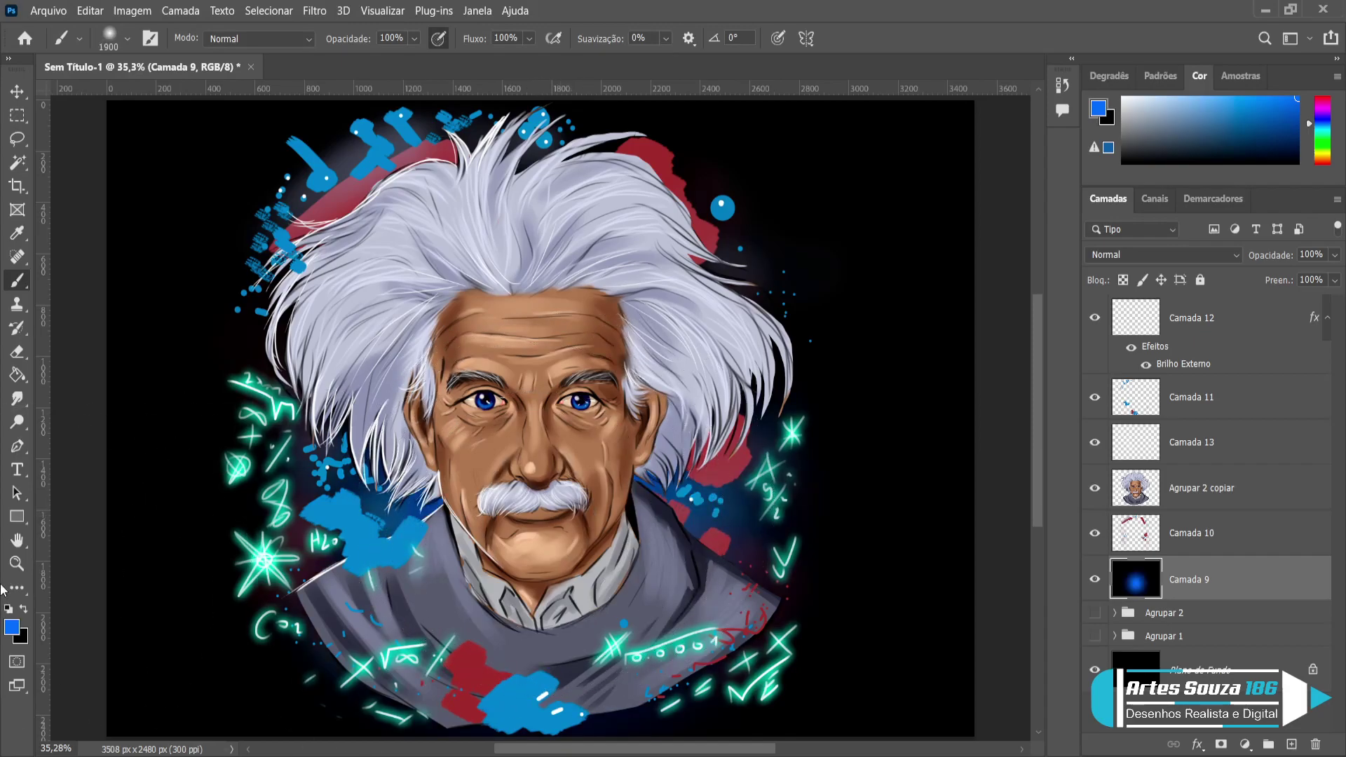
Choose bright cyan and add a smaller soft glow in the center of the blue glow on Camada 9.
{"action": "key", "text": "i"}
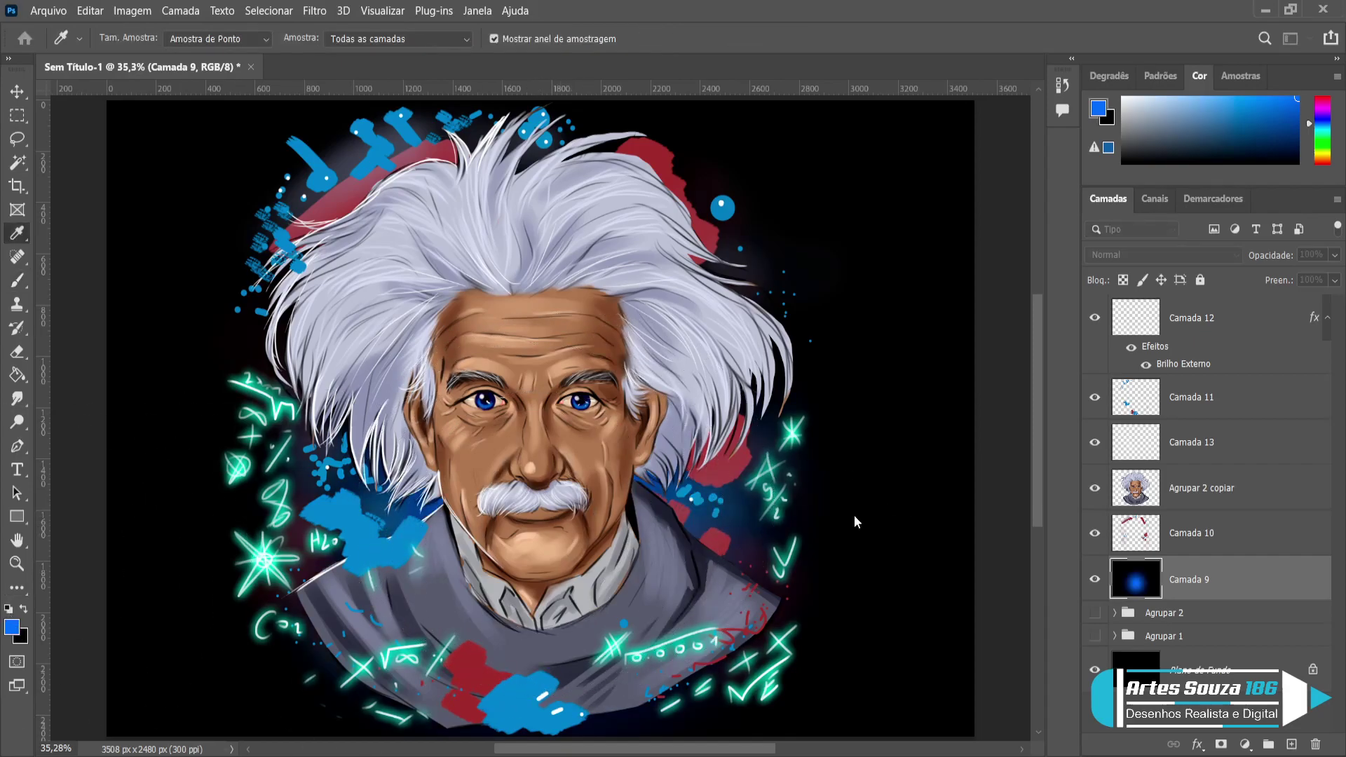
{"action": "left_click", "coordinate": [998, 397]}
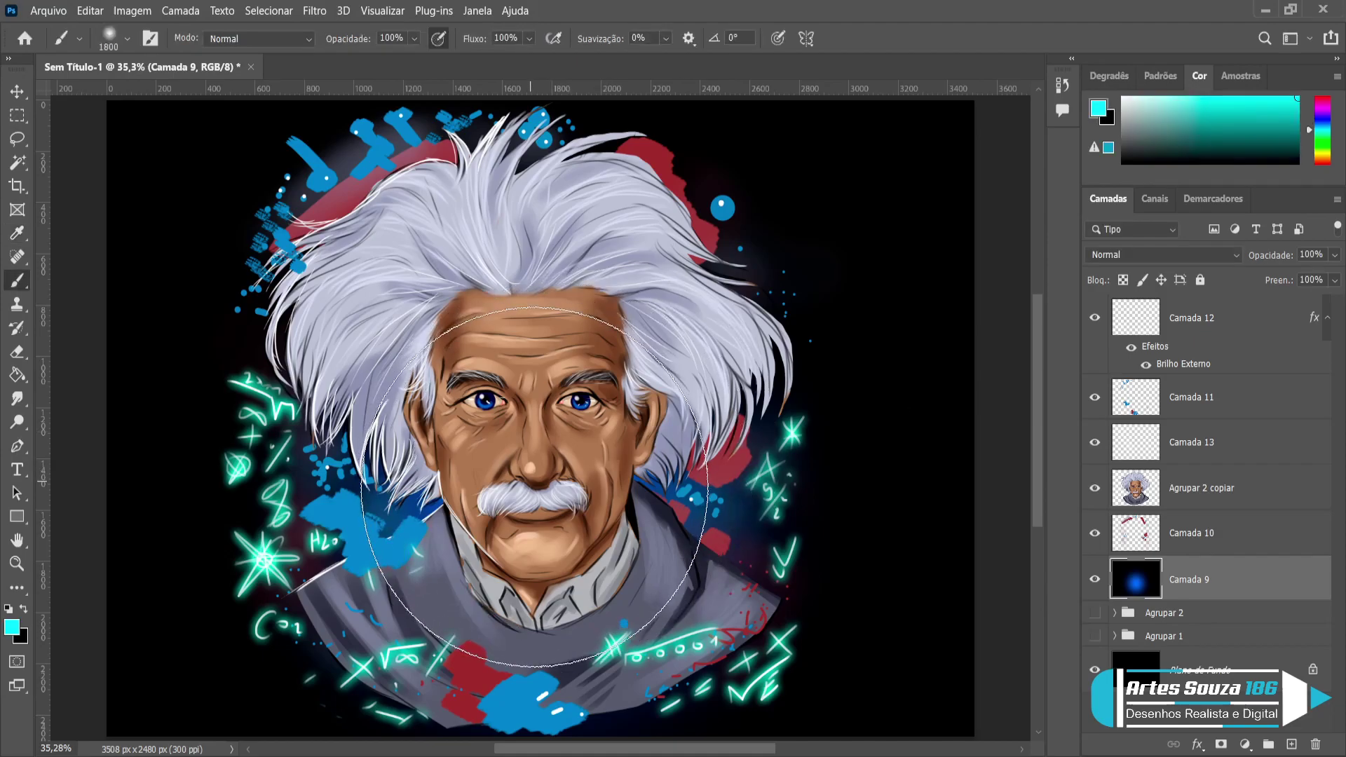
{"action": "left_click", "coordinate": [543, 500]}
{"action": "left_click", "coordinate": [544, 496]}
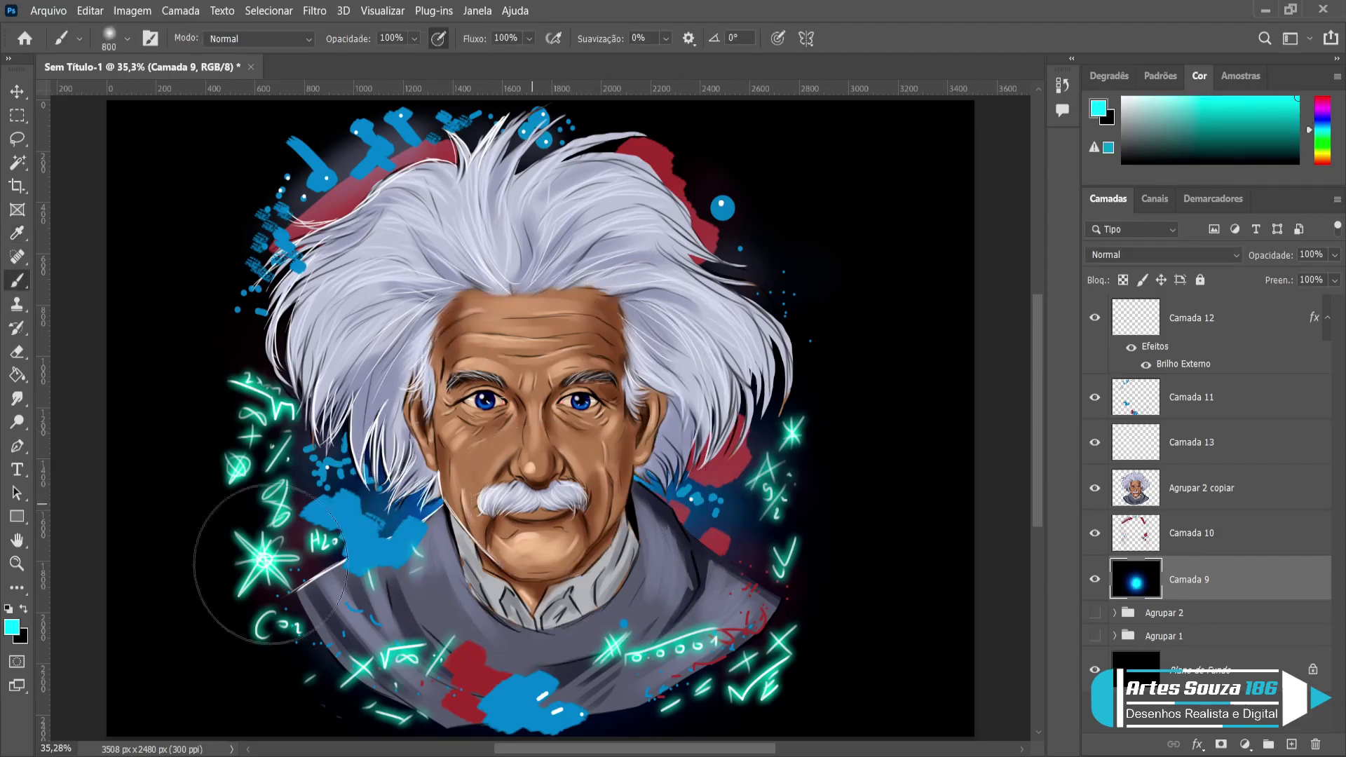
Choose white and place a soft glow behind the portrait on Camada 9 with a size 1600 brush.
{"action": "left_click", "coordinate": [15, 624]}
{"action": "left_click", "coordinate": [551, 371]}
{"action": "left_click", "coordinate": [932, 392]}
{"action": "key", "text": "bracketright"}
{"action": "key", "text": "bracketright"}
{"action": "key", "text": "bracketright"}
{"action": "key", "text": "bracketright"}
{"action": "key", "text": "bracketright"}
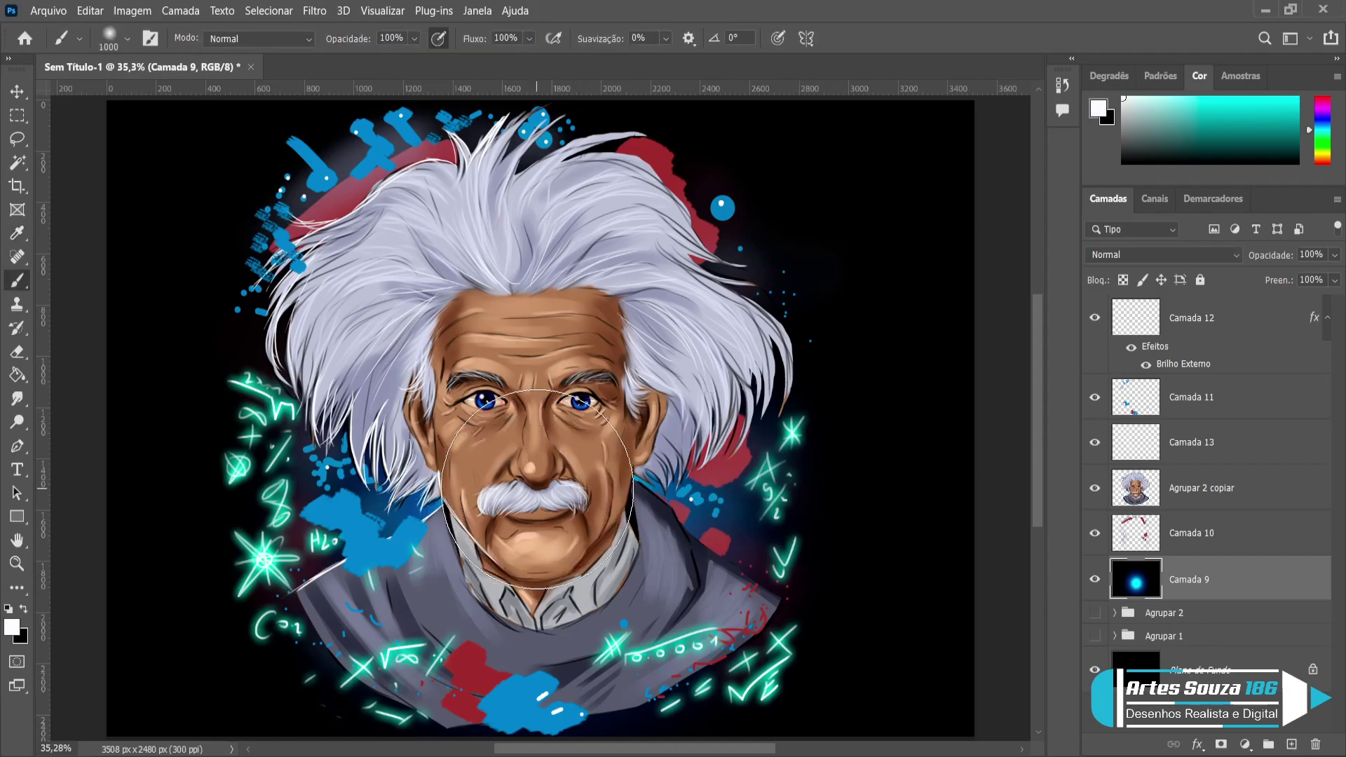
{"action": "left_click_drag", "start_coordinate": [536, 498], "coordinate": [536, 499]}
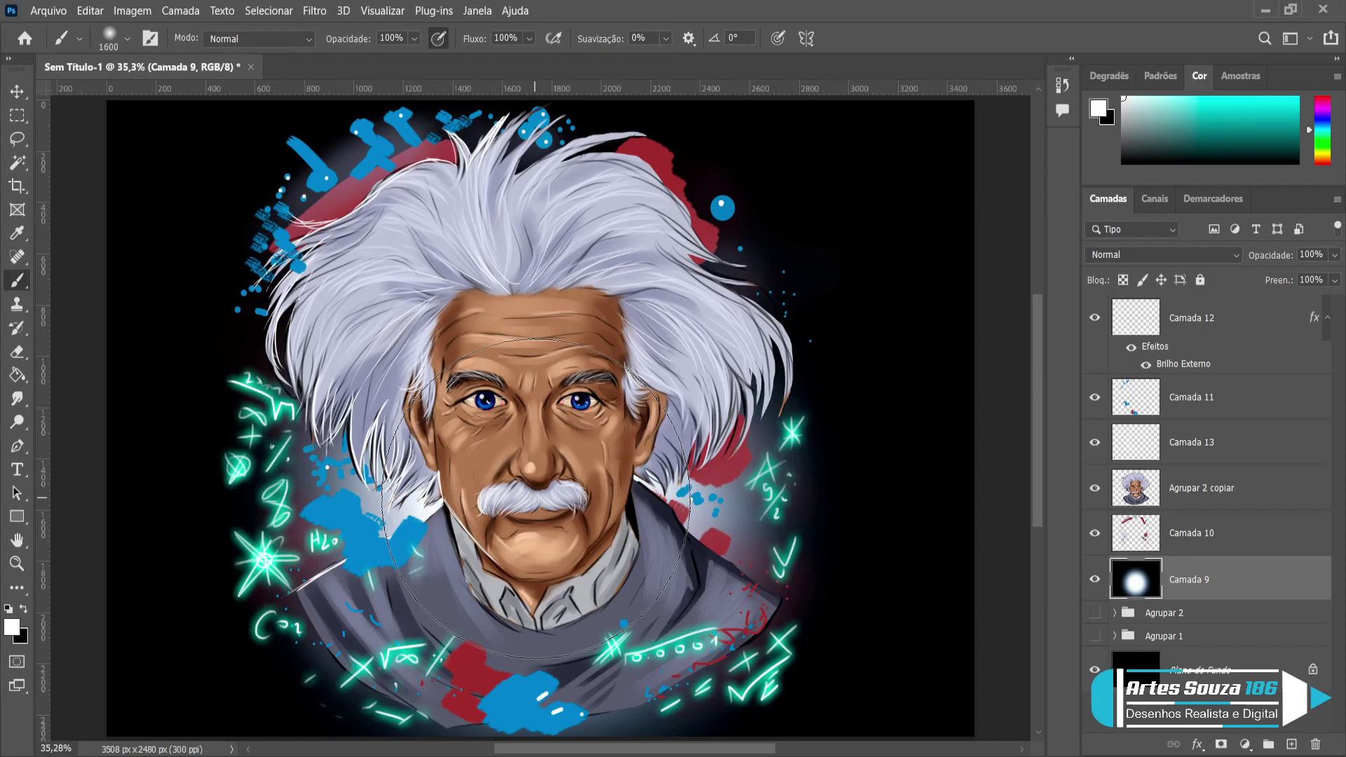
Delete the glow layer Camada 9 and clear the layer selection.
{"action": "left_click", "coordinate": [11, 95]}
{"action": "key", "text": "Delete"}
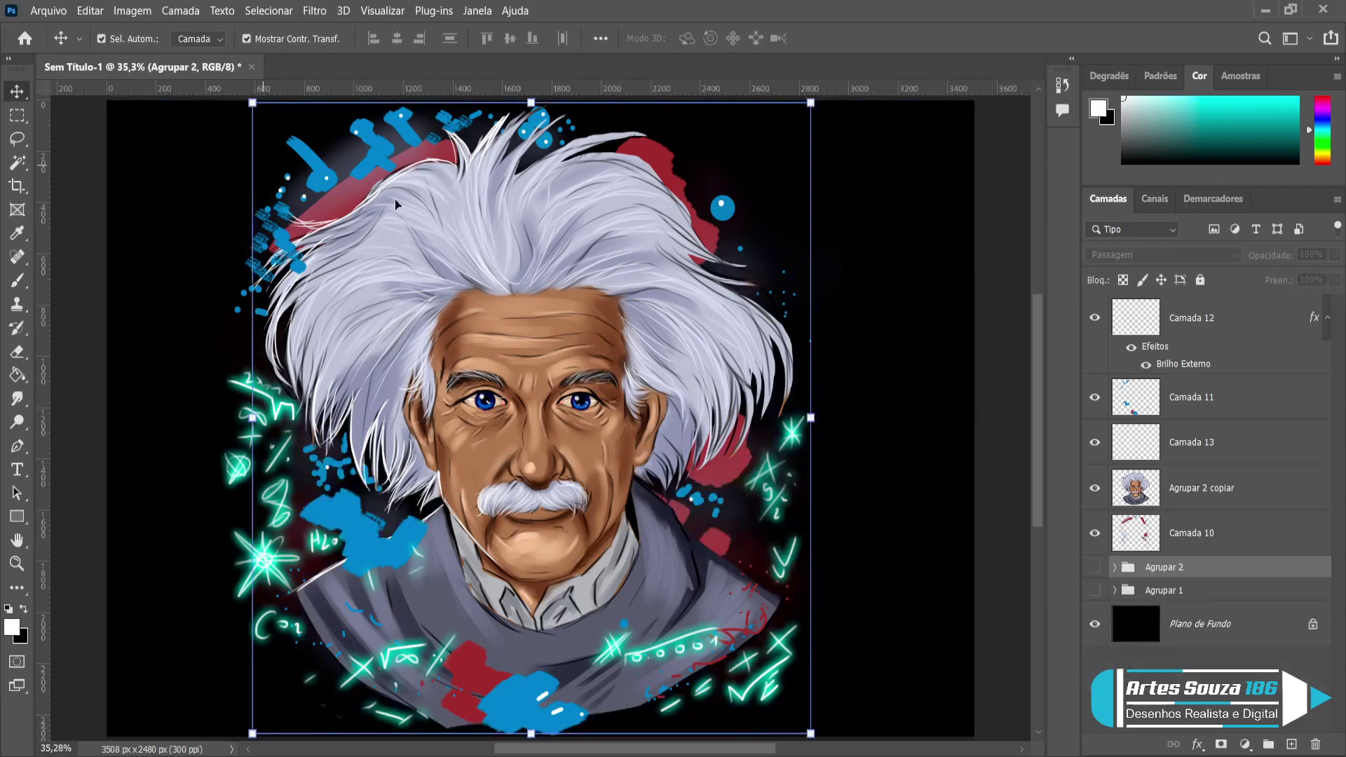
{"action": "left_click", "coordinate": [994, 453]}
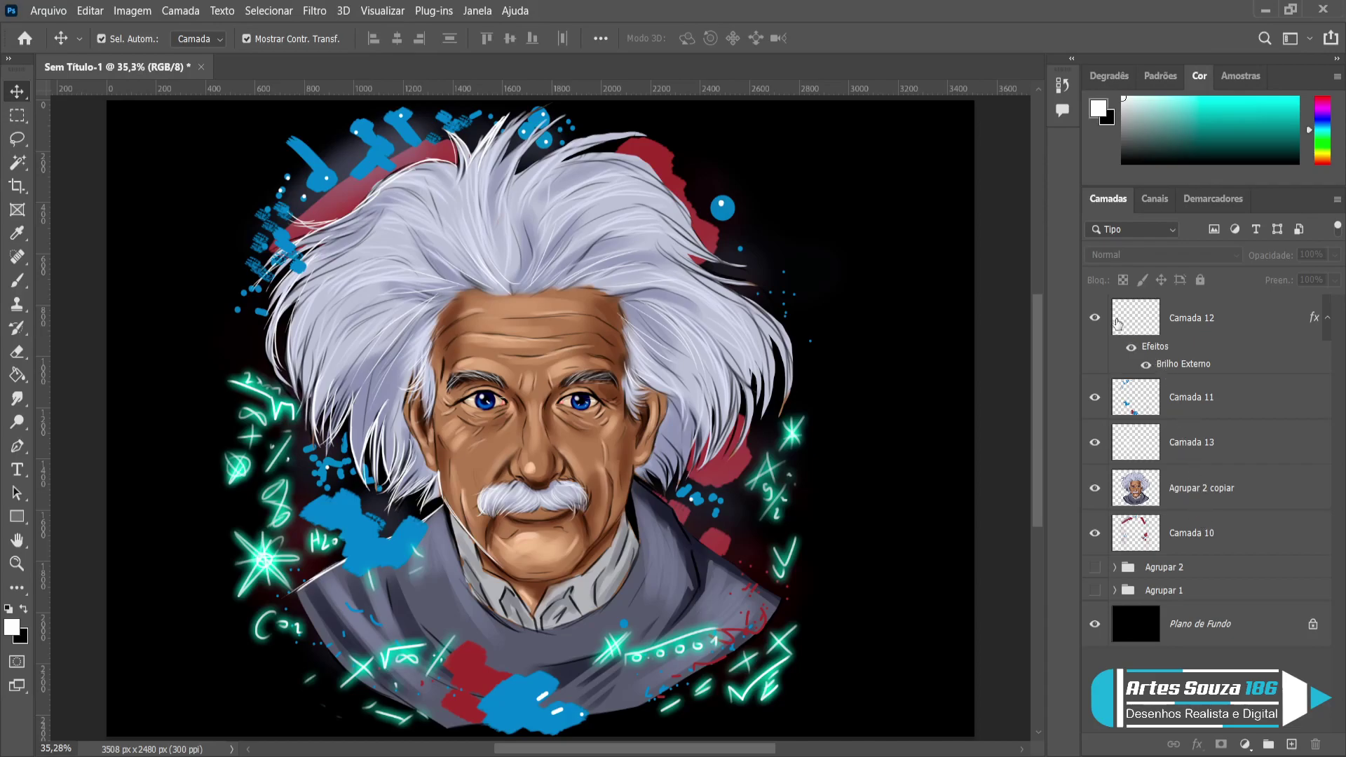
Check the glowing math symbols by toggling Camada 12's visibility, and duplicate that layer.
{"action": "left_click", "coordinate": [1095, 318]}
{"action": "left_click", "coordinate": [1096, 319]}
{"action": "key", "text": "ctrl"}
{"action": "left_click", "coordinate": [1187, 322]}
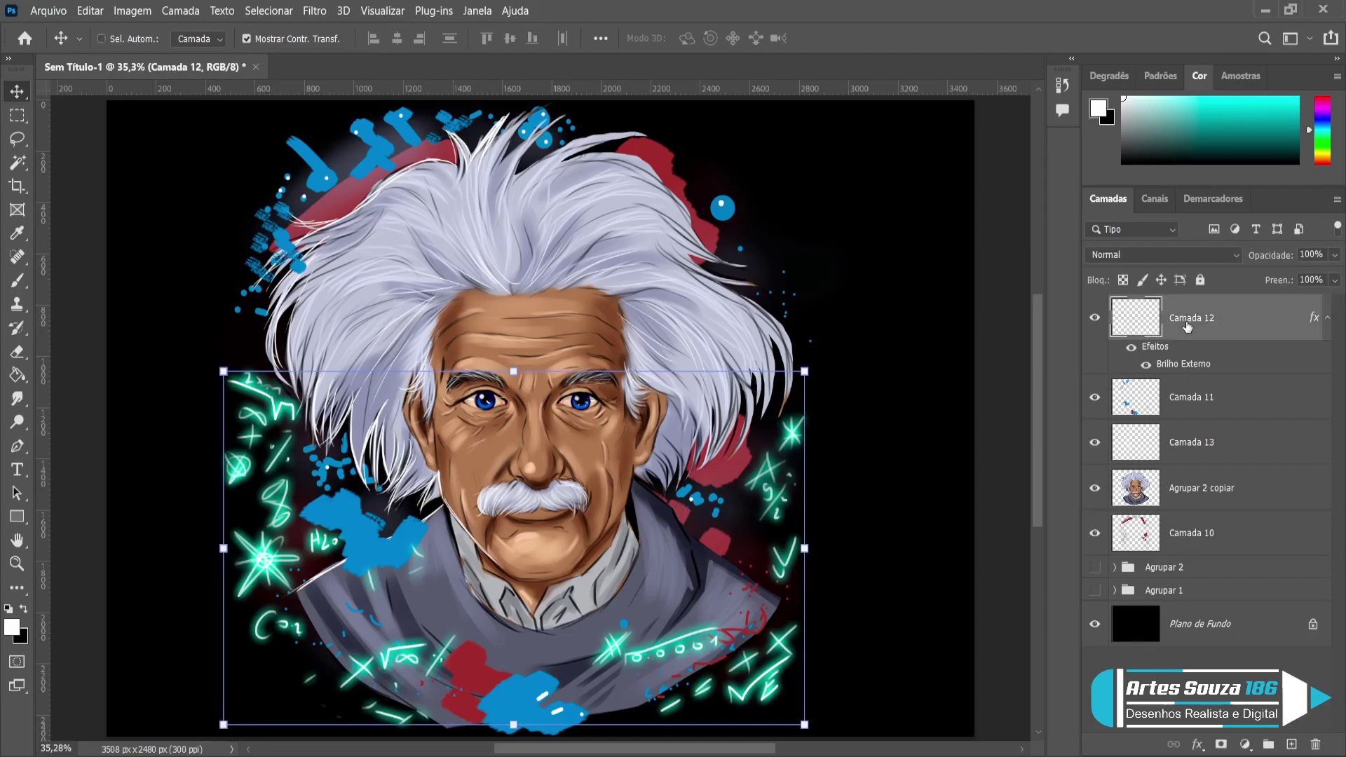
{"action": "key", "text": "ctrl+j"}
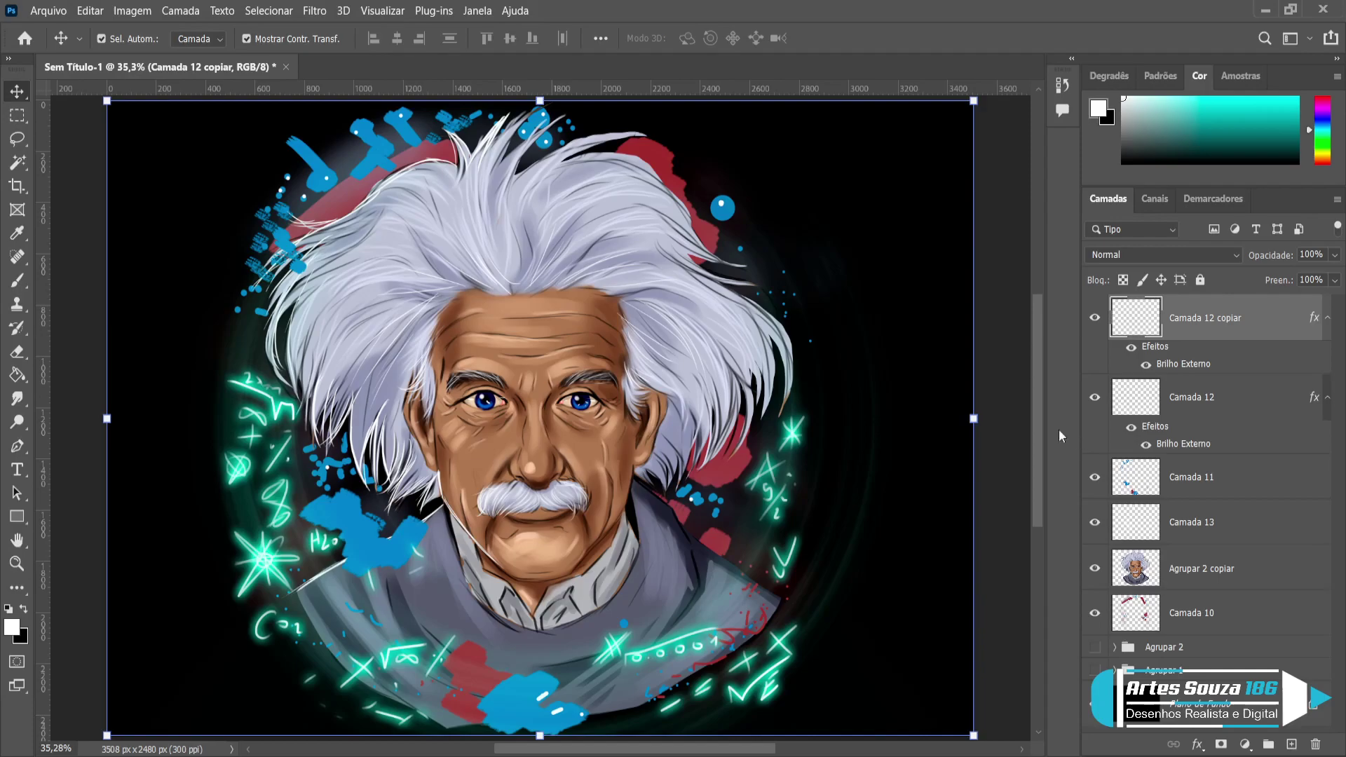
Create a new layer directly above Agrupar 2 copiar in Multiplicação mode and choose medium gray for the brush.
{"action": "left_click", "coordinate": [1207, 593]}
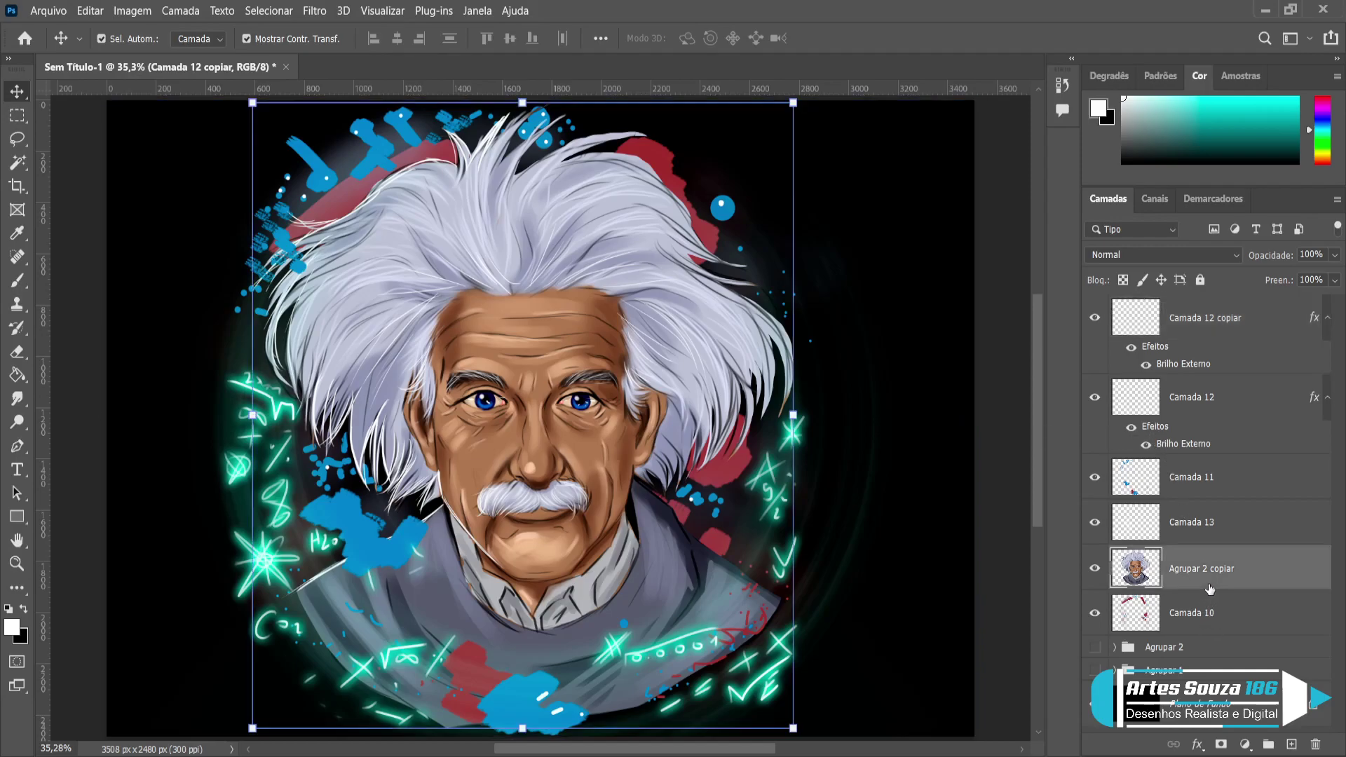
{"action": "left_click", "coordinate": [1291, 743]}
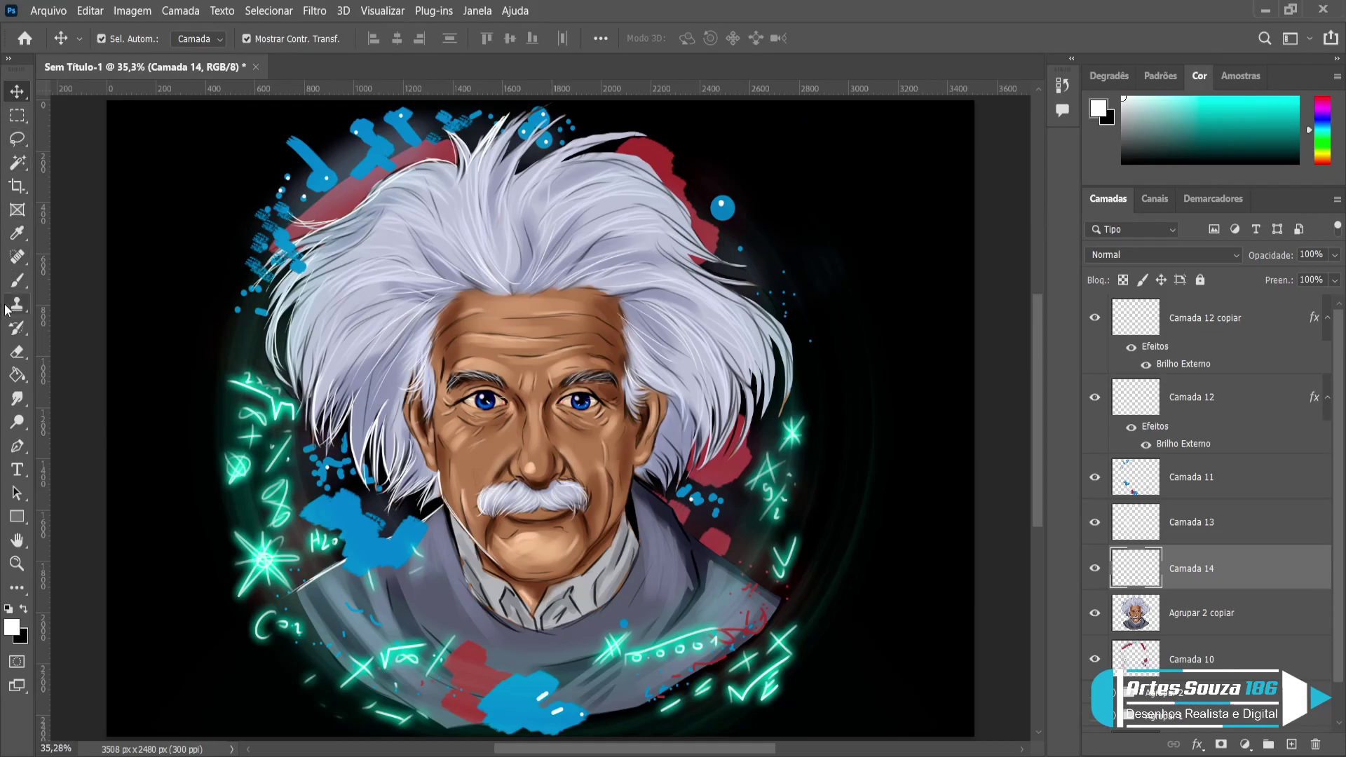
{"action": "left_click", "coordinate": [17, 280]}
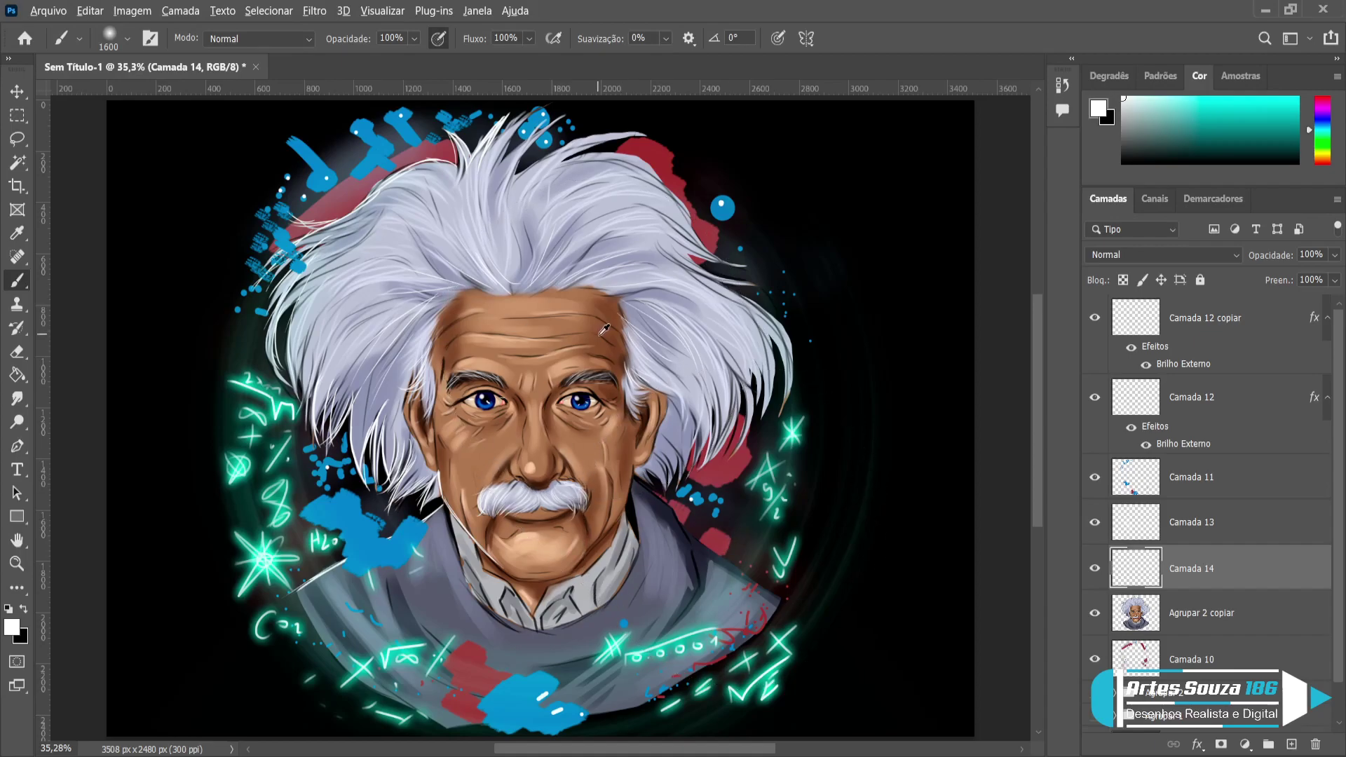
{"action": "left_click", "coordinate": [13, 631]}
{"action": "key", "text": "i"}
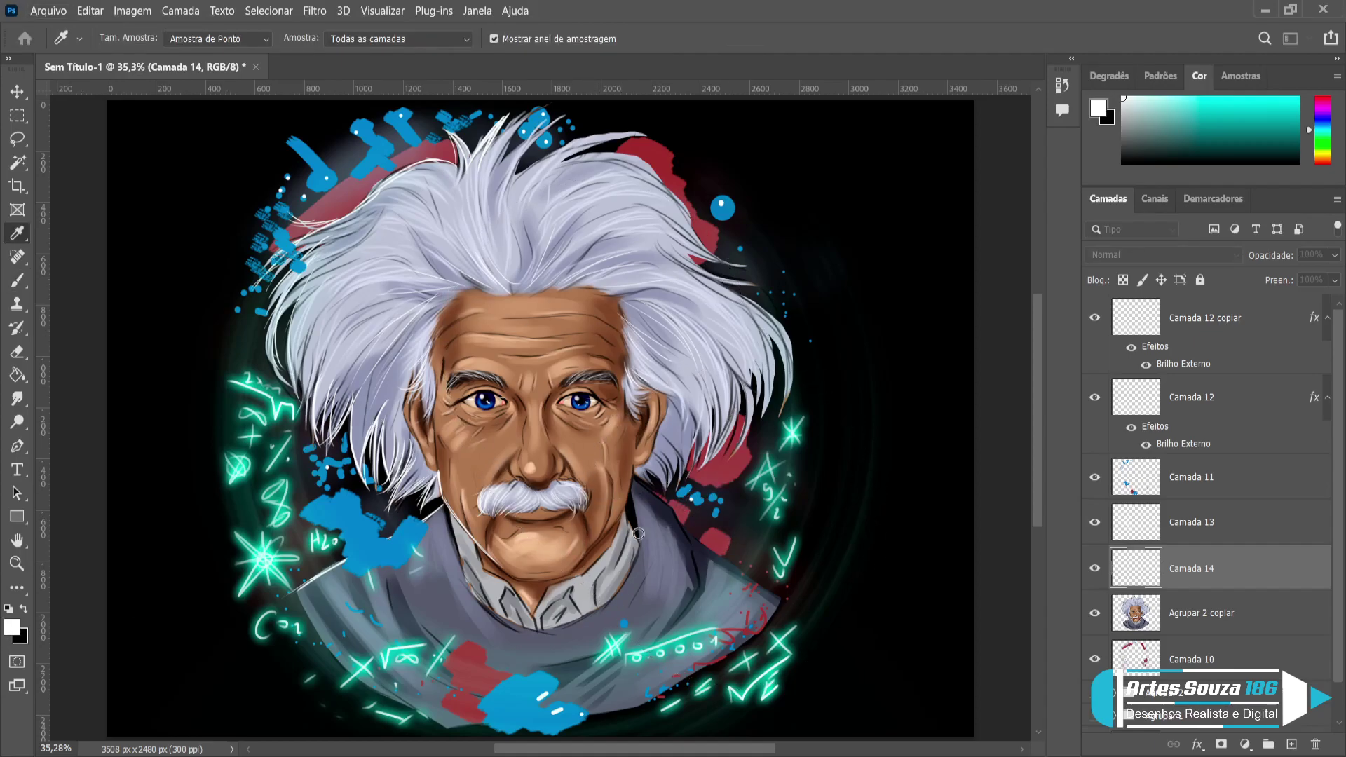
{"action": "left_click", "coordinate": [1003, 398]}
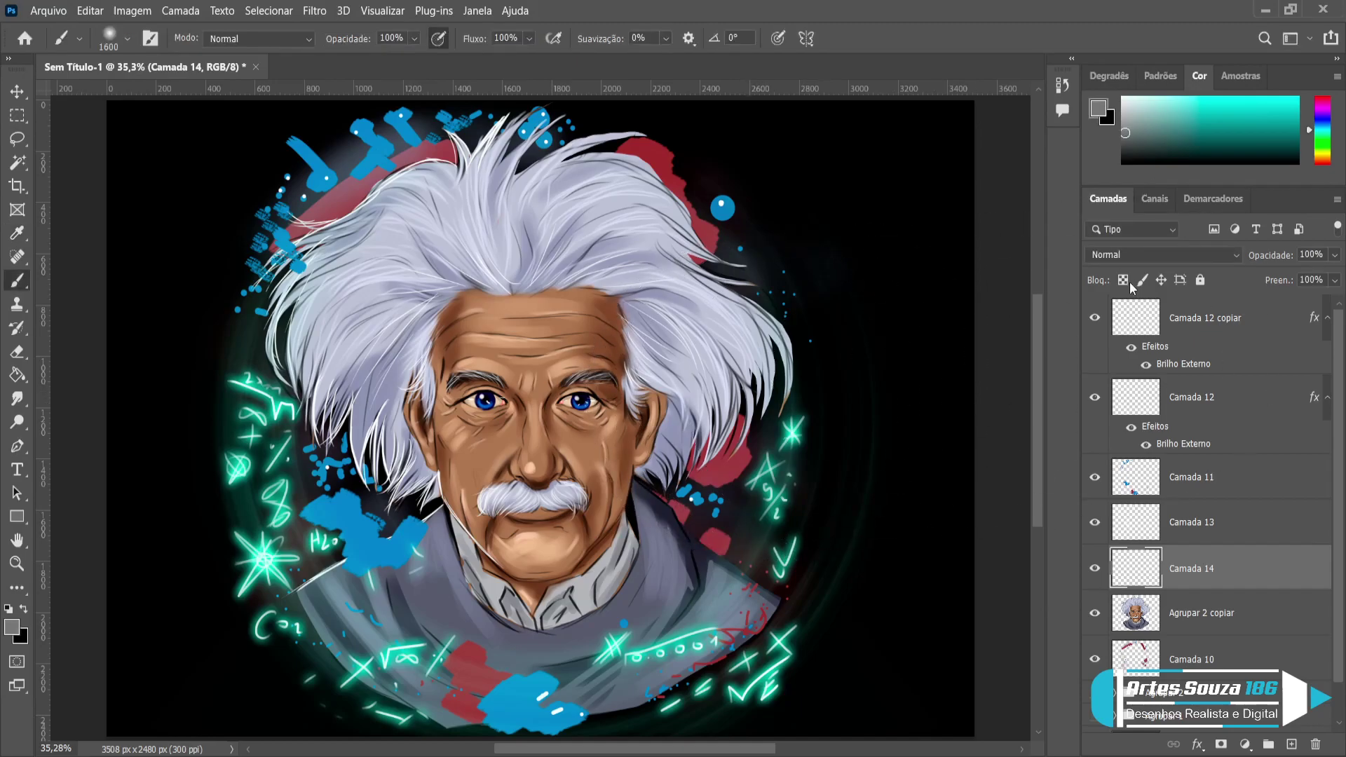
{"action": "left_click", "coordinate": [1128, 258]}
{"action": "key", "text": "Down"}
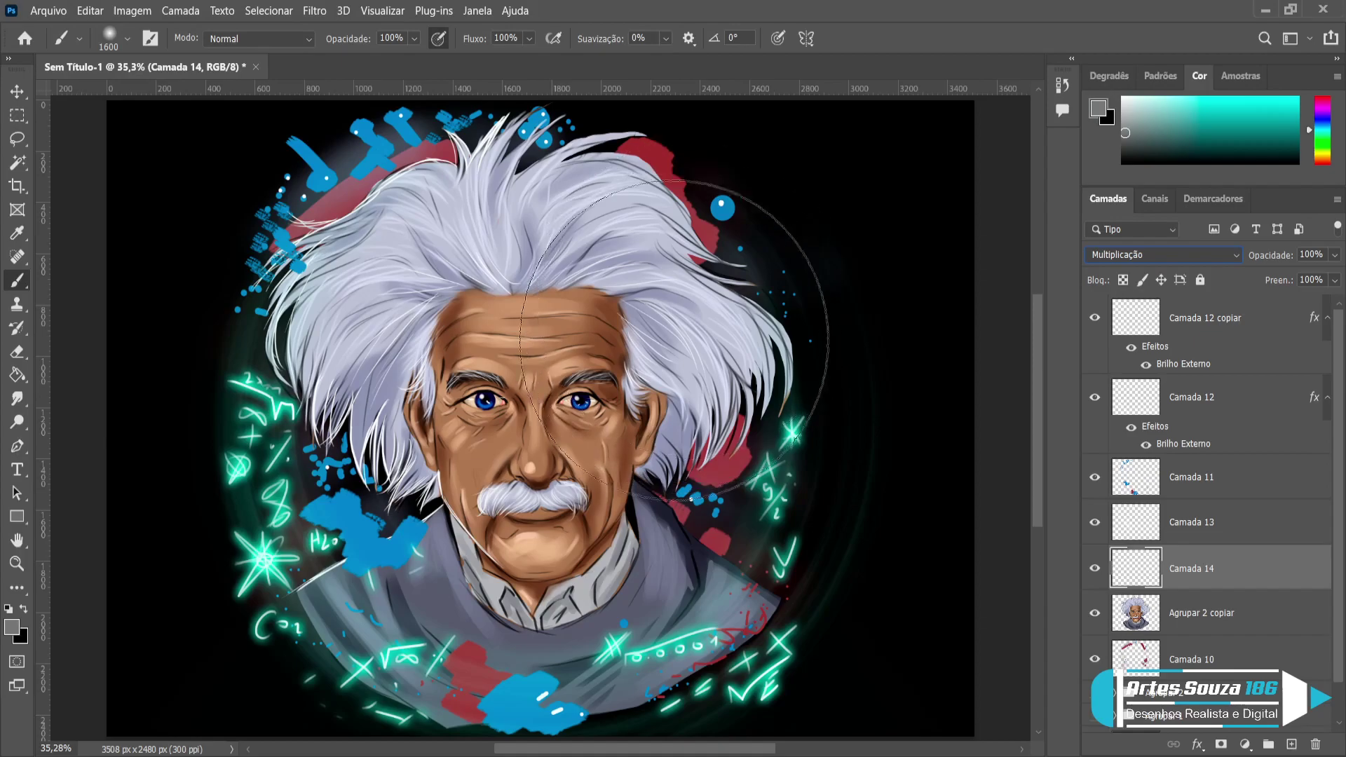
Paint soft gray shadows on Camada 14 in the hair right of the forehead and ear, using brush sizes 70 to 125.
{"action": "key", "text": "bracketleft"}
{"action": "key", "text": "bracketleft"}
{"action": "key", "text": "bracketleft"}
{"action": "key", "text": "bracketleft"}
{"action": "key", "text": "bracketleft"}
{"action": "key", "text": "bracketleft"}
{"action": "key", "text": "bracketleft"}
{"action": "key", "text": "bracketleft"}
{"action": "key", "text": "bracketleft"}
{"action": "key", "text": "bracketleft"}
{"action": "key", "text": "bracketleft"}
{"action": "key", "text": "bracketleft"}
{"action": "key", "text": "bracketleft"}
{"action": "key", "text": "bracketleft"}
{"action": "key", "text": "bracketleft"}
{"action": "key", "text": "bracketleft"}
{"action": "key", "text": "bracketleft"}
{"action": "key", "text": "bracketleft"}
{"action": "key", "text": "bracketleft"}
{"action": "key", "text": "bracketleft"}
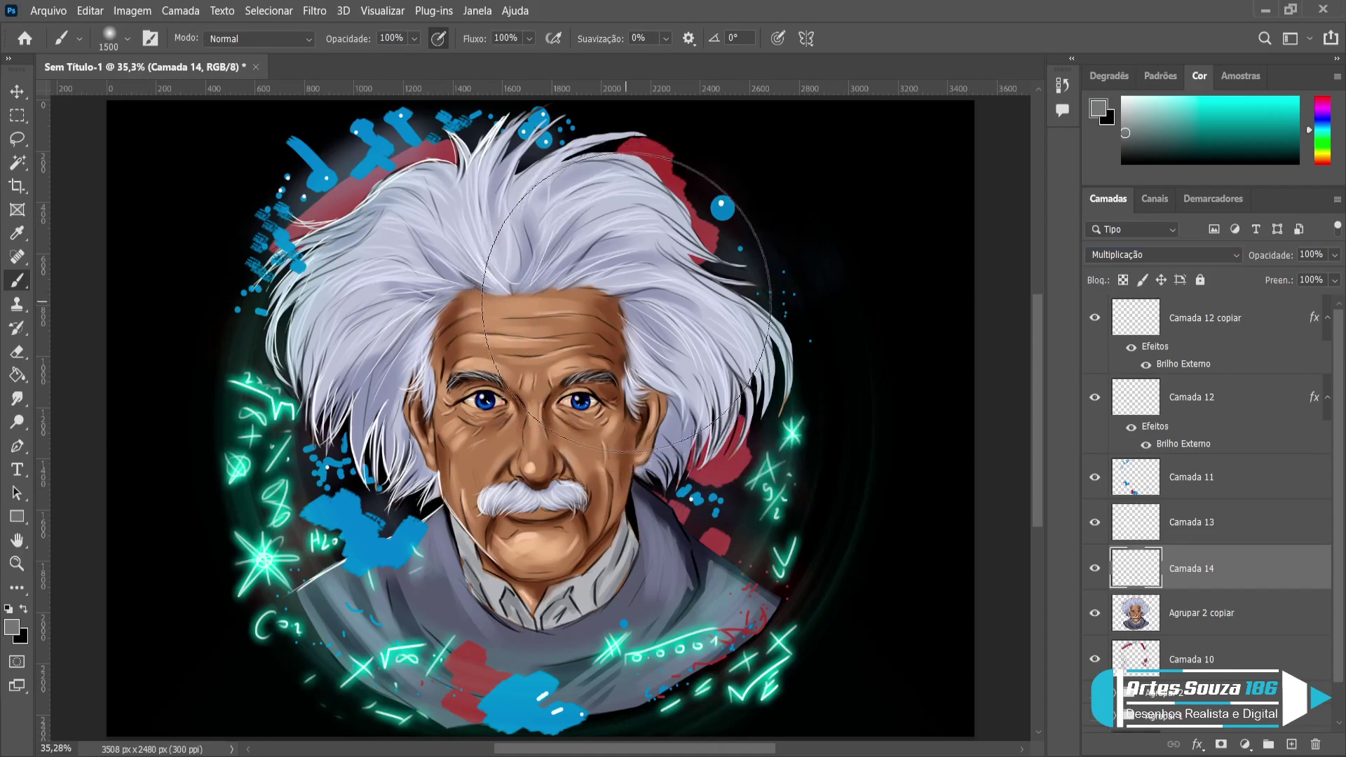
{"action": "key", "text": "bracketleft"}
{"action": "key", "text": "bracketleft"}
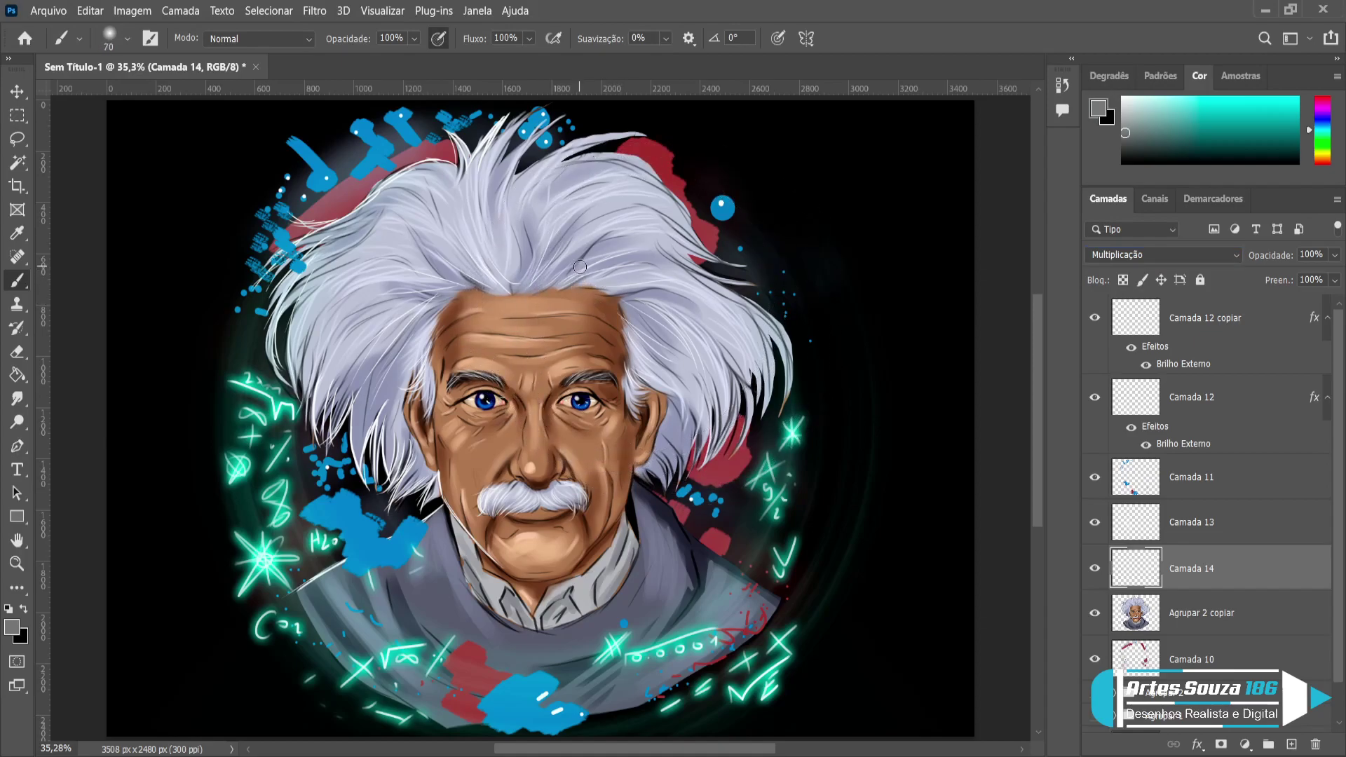
{"action": "mouse_move", "coordinate": [584, 257]}
{"action": "left_mouse_down"}
{"action": "mouse_move", "coordinate": [652, 235]}
{"action": "mouse_move", "coordinate": [593, 244]}
{"action": "mouse_move", "coordinate": [649, 242]}
{"action": "left_mouse_up"}
{"action": "key", "text": "bracketright"}
{"action": "key", "text": "bracketright"}
{"action": "key", "text": "bracketright"}
{"action": "key", "text": "bracketright"}
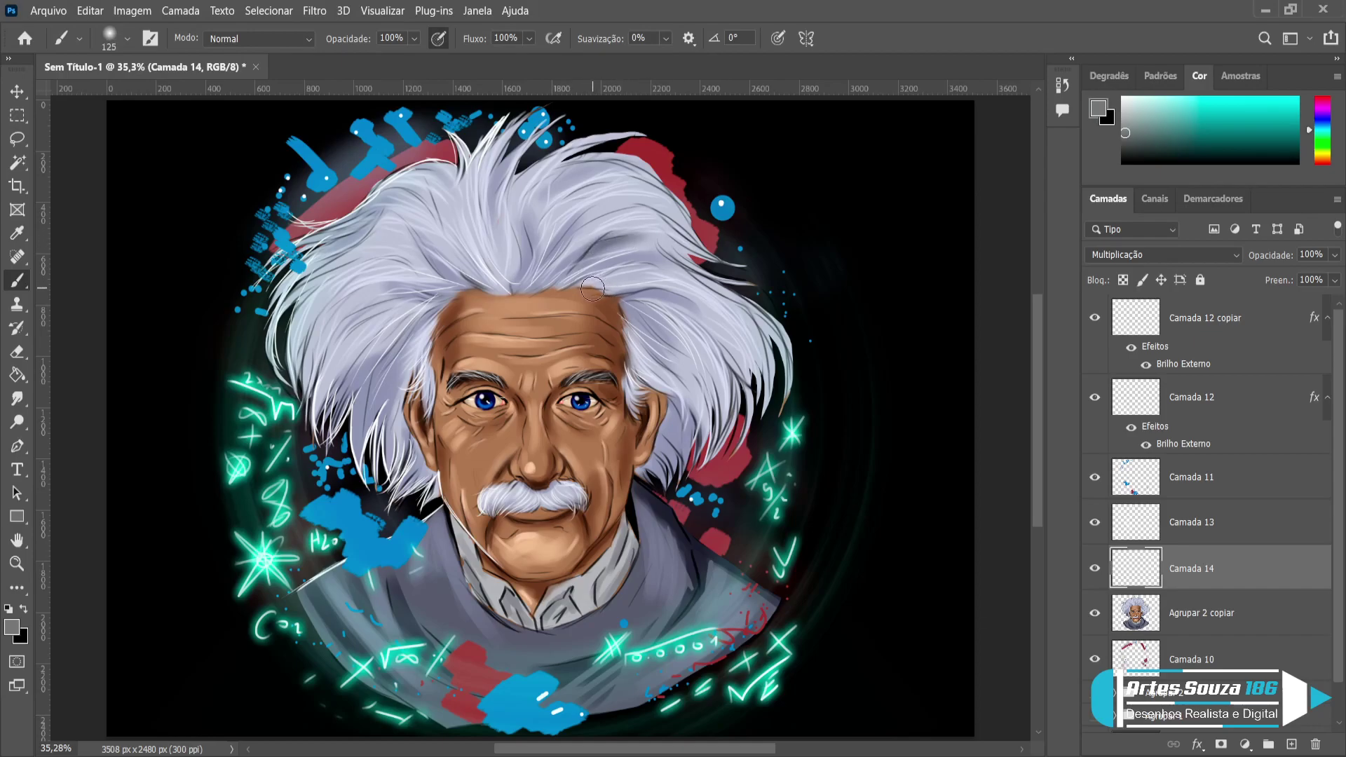
{"action": "mouse_move", "coordinate": [583, 284]}
{"action": "left_mouse_down"}
{"action": "mouse_move", "coordinate": [645, 288]}
{"action": "mouse_move", "coordinate": [595, 290]}
{"action": "mouse_move", "coordinate": [654, 305]}
{"action": "mouse_move", "coordinate": [614, 297]}
{"action": "mouse_move", "coordinate": [675, 321]}
{"action": "mouse_move", "coordinate": [663, 326]}
{"action": "mouse_move", "coordinate": [630, 306]}
{"action": "mouse_move", "coordinate": [678, 319]}
{"action": "mouse_move", "coordinate": [615, 302]}
{"action": "mouse_move", "coordinate": [663, 322]}
{"action": "mouse_move", "coordinate": [626, 300]}
{"action": "mouse_move", "coordinate": [673, 343]}
{"action": "mouse_move", "coordinate": [614, 299]}
{"action": "mouse_move", "coordinate": [678, 356]}
{"action": "left_mouse_up"}
{"action": "key", "text": "bracketleft"}
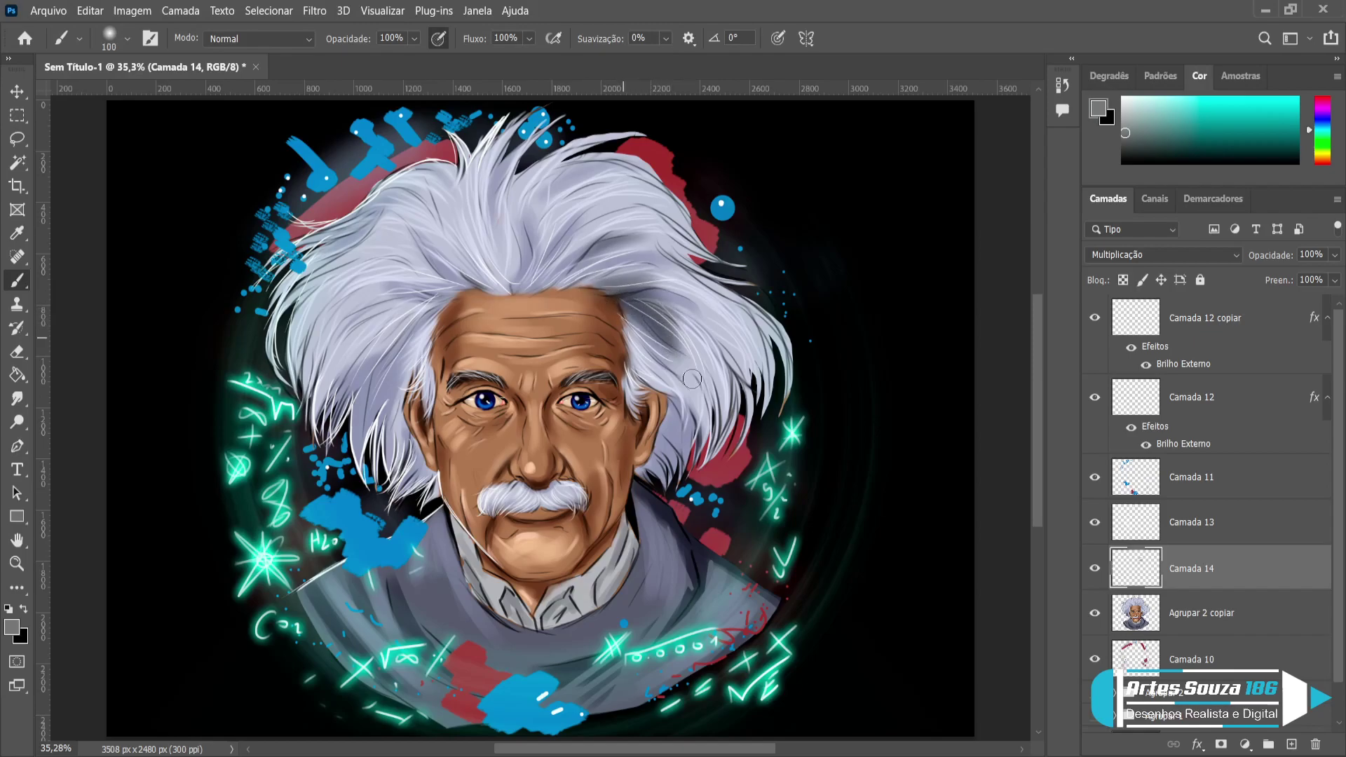
{"action": "key", "text": "bracketleft"}
{"action": "mouse_move", "coordinate": [681, 421]}
{"action": "left_mouse_down"}
{"action": "mouse_move", "coordinate": [667, 399]}
{"action": "mouse_move", "coordinate": [678, 438]}
{"action": "mouse_move", "coordinate": [674, 420]}
{"action": "mouse_move", "coordinate": [670, 487]}
{"action": "mouse_move", "coordinate": [653, 485]}
{"action": "mouse_move", "coordinate": [670, 418]}
{"action": "left_mouse_up"}
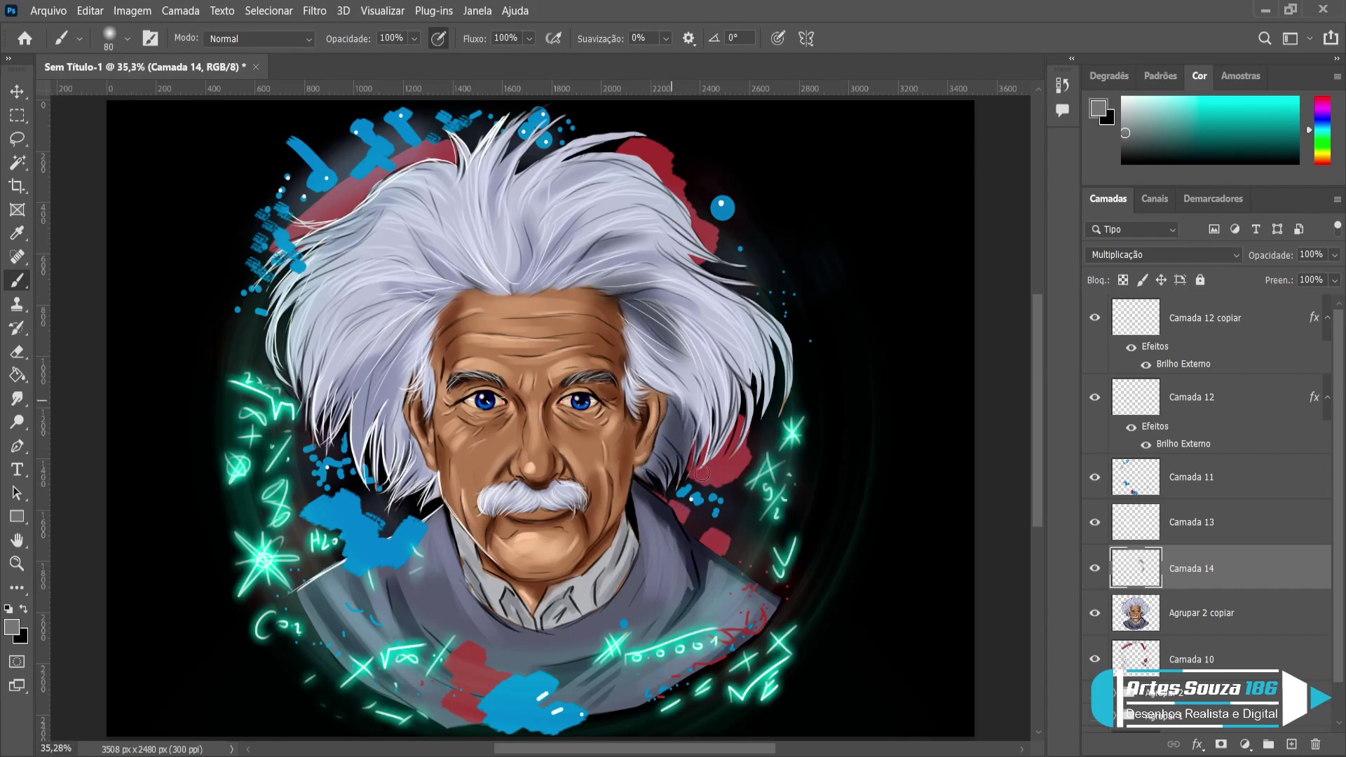
Shade the strands on the left side of the hair in soft gray, reducing the brush from size 80 to 50.
{"action": "mouse_move", "coordinate": [448, 485]}
{"action": "left_mouse_down"}
{"action": "mouse_move", "coordinate": [431, 499]}
{"action": "mouse_move", "coordinate": [415, 444]}
{"action": "mouse_move", "coordinate": [396, 466]}
{"action": "mouse_move", "coordinate": [387, 407]}
{"action": "mouse_move", "coordinate": [379, 456]}
{"action": "mouse_move", "coordinate": [386, 414]}
{"action": "mouse_move", "coordinate": [366, 439]}
{"action": "mouse_move", "coordinate": [408, 378]}
{"action": "mouse_move", "coordinate": [350, 459]}
{"action": "mouse_move", "coordinate": [382, 407]}
{"action": "mouse_move", "coordinate": [357, 363]}
{"action": "left_mouse_up"}
{"action": "key", "text": "bracketleft"}
{"action": "key", "text": "bracketleft"}
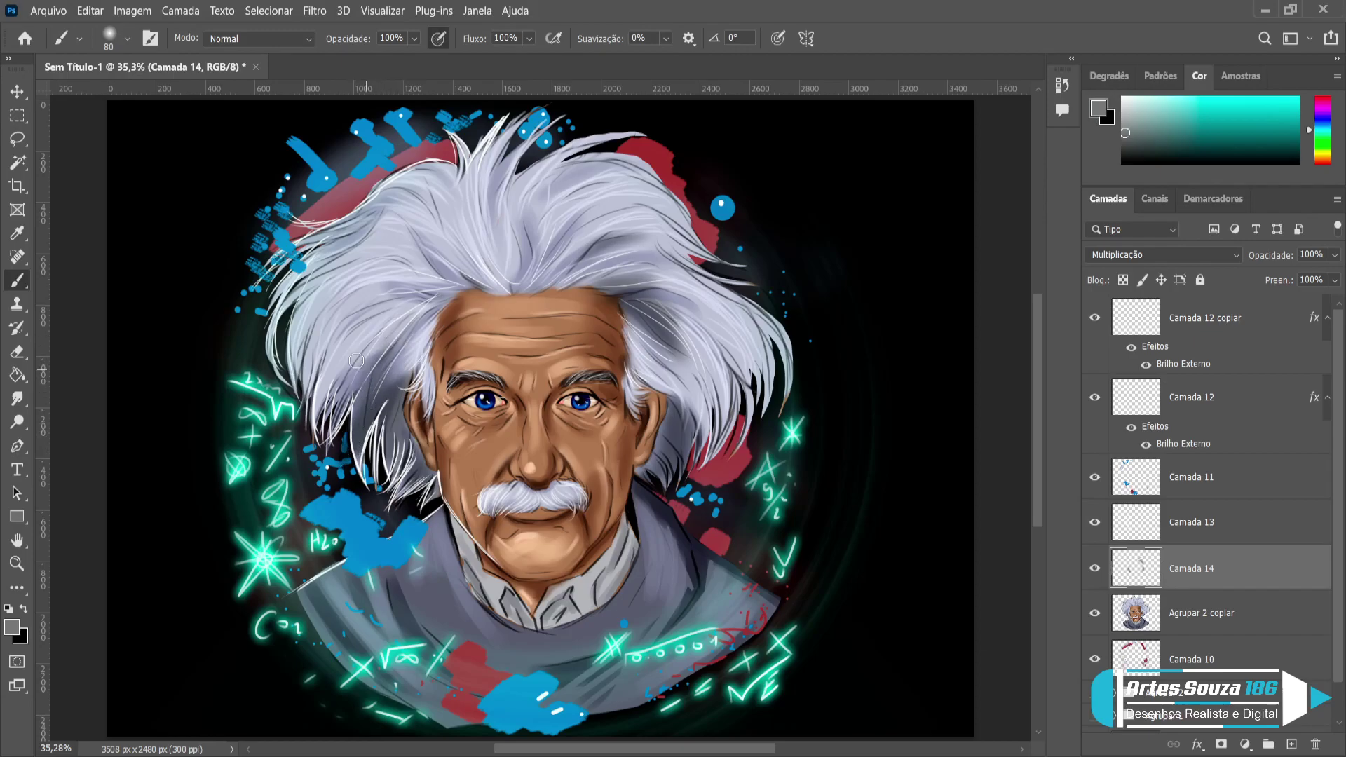
{"action": "left_click_drag", "start_coordinate": [320, 319], "coordinate": [308, 394]}
{"action": "key", "text": "]"}
{"action": "mouse_move", "coordinate": [351, 287]}
{"action": "left_mouse_down"}
{"action": "mouse_move", "coordinate": [304, 380]}
{"action": "mouse_move", "coordinate": [294, 345]}
{"action": "mouse_move", "coordinate": [329, 259]}
{"action": "mouse_move", "coordinate": [396, 240]}
{"action": "mouse_move", "coordinate": [401, 203]}
{"action": "mouse_move", "coordinate": [461, 208]}
{"action": "left_mouse_up"}
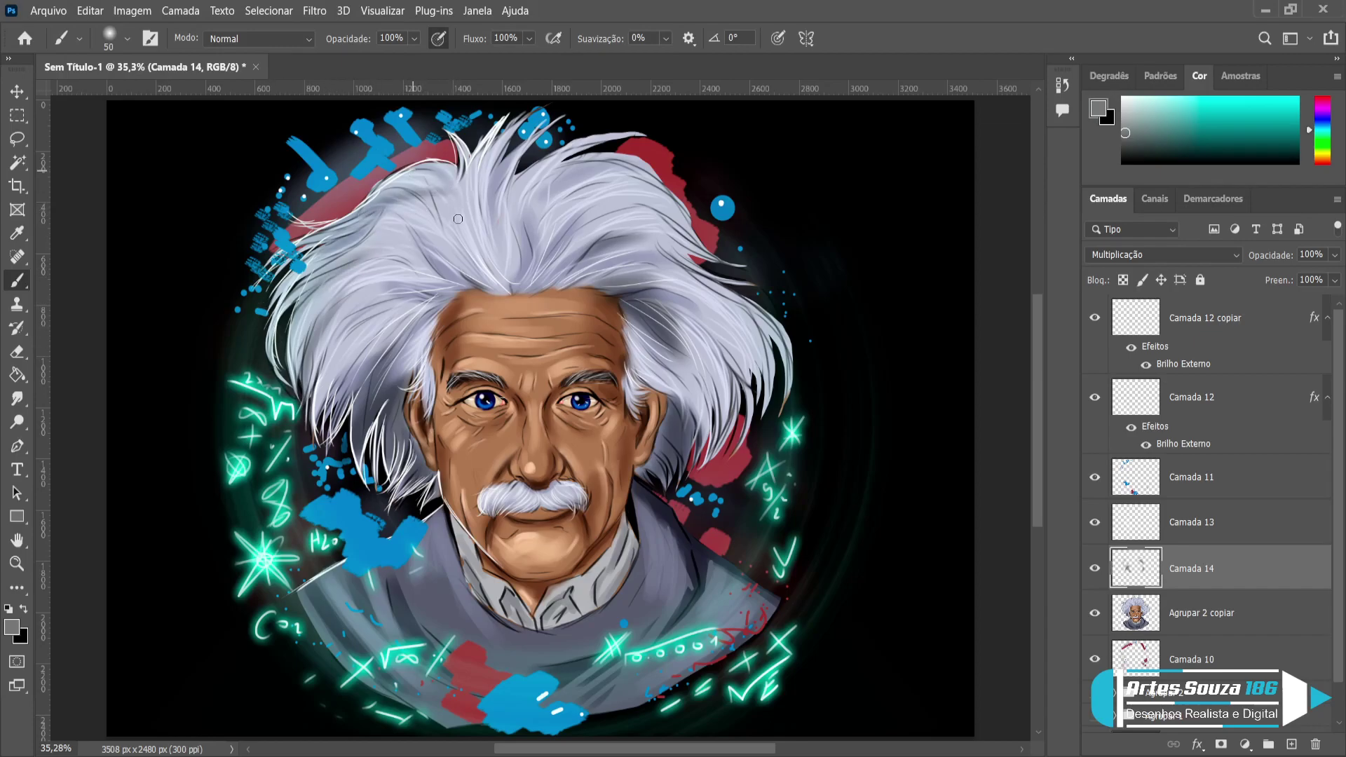
Add gray shadow strokes through the crown and the outer right strands of the hair with a size 50 brush.
{"action": "left_click_drag", "start_coordinate": [505, 291], "coordinate": [459, 270]}
{"action": "mouse_move", "coordinate": [482, 204]}
{"action": "left_mouse_down"}
{"action": "mouse_move", "coordinate": [441, 152]}
{"action": "mouse_move", "coordinate": [478, 214]}
{"action": "left_mouse_up"}
{"action": "left_click_drag", "start_coordinate": [642, 205], "coordinate": [558, 223]}
{"action": "left_click_drag", "start_coordinate": [534, 205], "coordinate": [616, 180]}
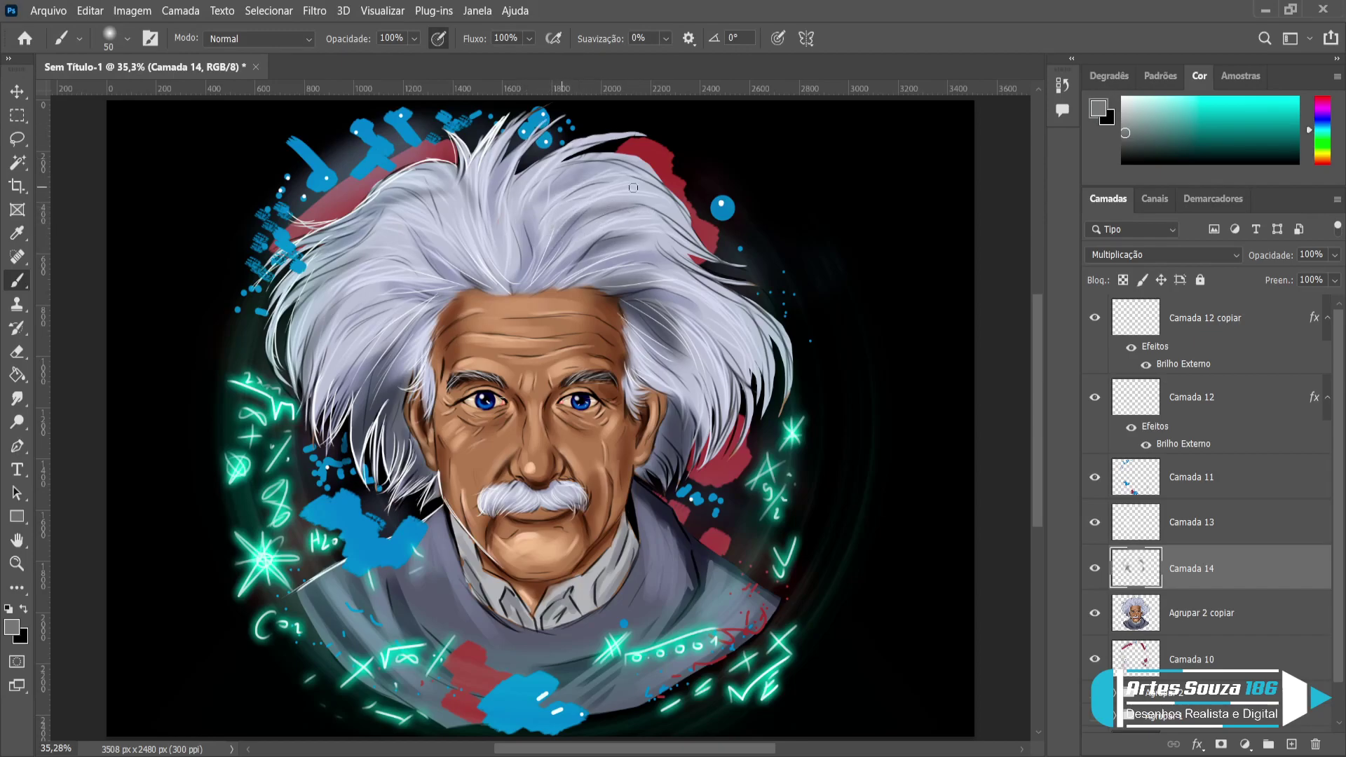
{"action": "mouse_move", "coordinate": [721, 292]}
{"action": "left_mouse_down"}
{"action": "mouse_move", "coordinate": [758, 346]}
{"action": "mouse_move", "coordinate": [749, 430]}
{"action": "left_mouse_up"}
{"action": "left_click_drag", "start_coordinate": [729, 342], "coordinate": [738, 416]}
{"action": "mouse_move", "coordinate": [728, 381]}
{"action": "left_mouse_down"}
{"action": "mouse_move", "coordinate": [719, 448]}
{"action": "mouse_move", "coordinate": [700, 465]}
{"action": "mouse_move", "coordinate": [696, 453]}
{"action": "left_mouse_up"}
{"action": "left_click_drag", "start_coordinate": [708, 296], "coordinate": [720, 402]}
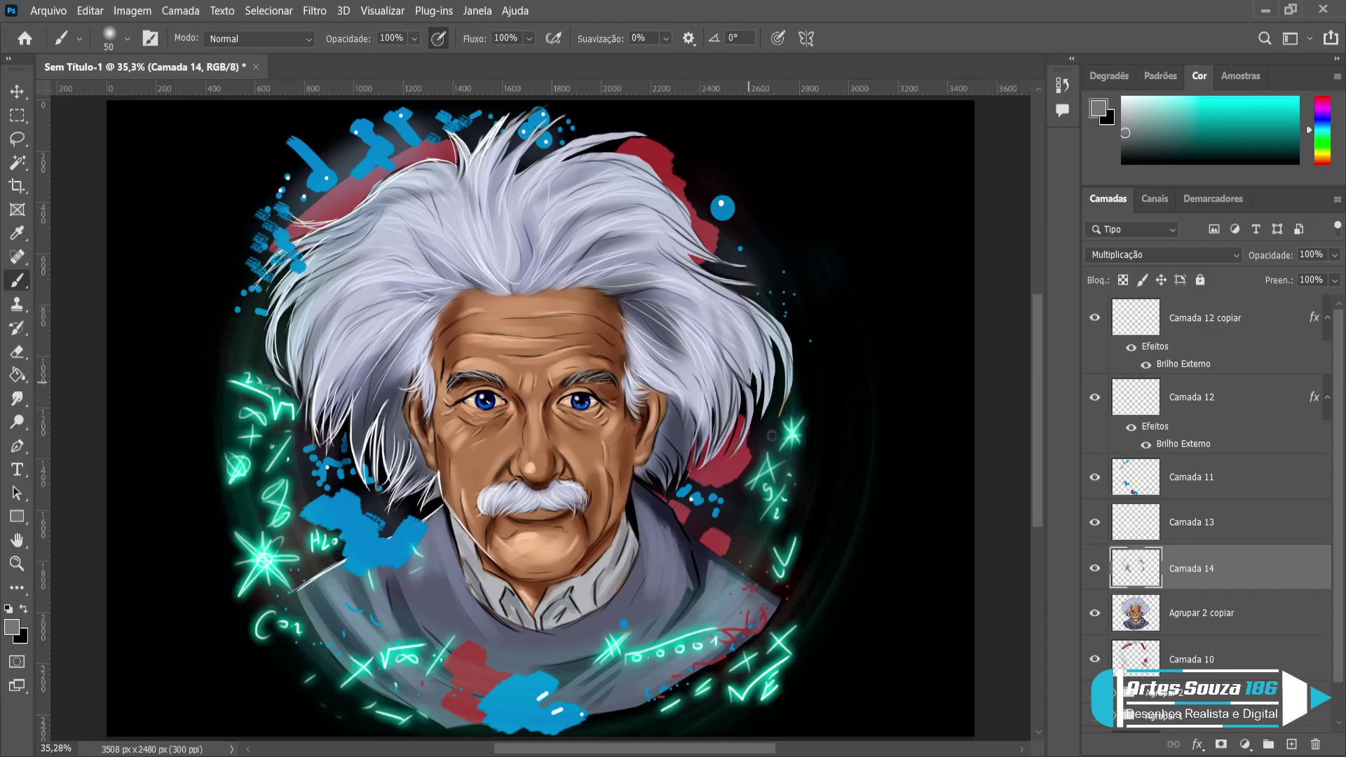
Darken both shoulders with a size 700 soft brush and clip Camada 14 to Agrupar 2 copiar.
{"action": "key", "text": "bracketright"}
{"action": "key", "text": "bracketright"}
{"action": "key", "text": "bracketright"}
{"action": "key", "text": "bracketright"}
{"action": "key", "text": "bracketright"}
{"action": "key", "text": "bracketright"}
{"action": "key", "text": "bracketright"}
{"action": "key", "text": "bracketright"}
{"action": "key", "text": "bracketright"}
{"action": "key", "text": "bracketright"}
{"action": "key", "text": "bracketright"}
{"action": "key", "text": "bracketright"}
{"action": "key", "text": "bracketright"}
{"action": "key", "text": "bracketright"}
{"action": "key", "text": "bracketright"}
{"action": "mouse_move", "coordinate": [769, 561]}
{"action": "left_mouse_down"}
{"action": "mouse_move", "coordinate": [703, 511]}
{"action": "mouse_move", "coordinate": [701, 473]}
{"action": "left_mouse_up"}
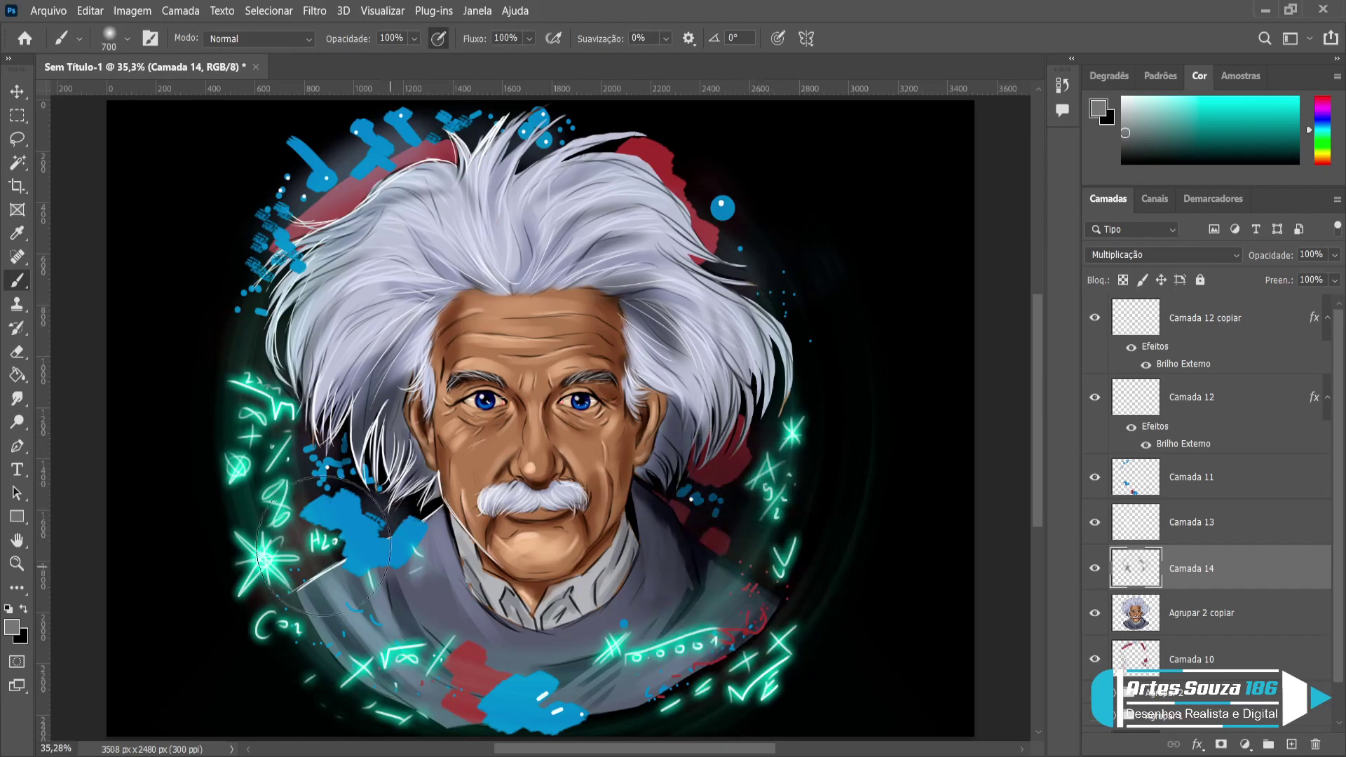
{"action": "mouse_move", "coordinate": [332, 568]}
{"action": "left_mouse_down"}
{"action": "mouse_move", "coordinate": [355, 551]}
{"action": "mouse_move", "coordinate": [341, 517]}
{"action": "left_mouse_up"}
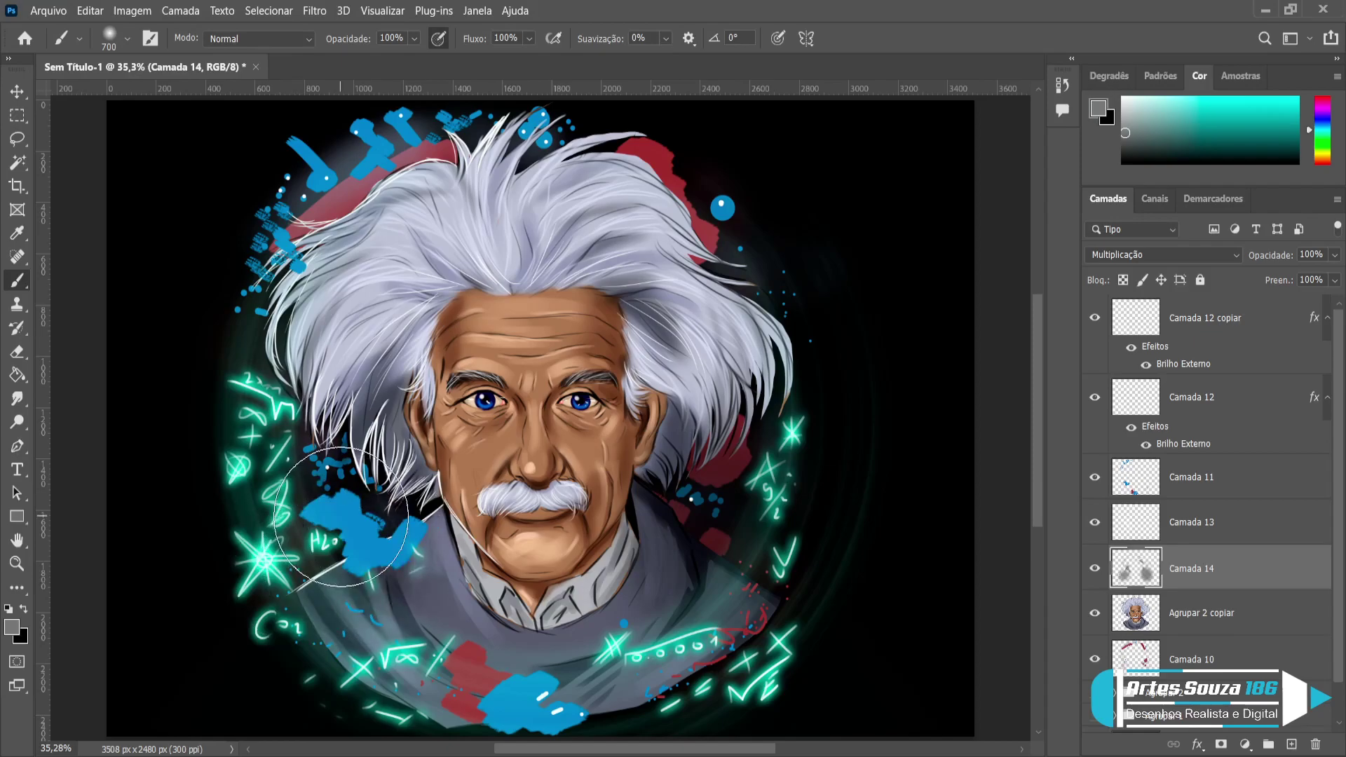
{"action": "left_click", "coordinate": [1217, 590], "text": "alt"}
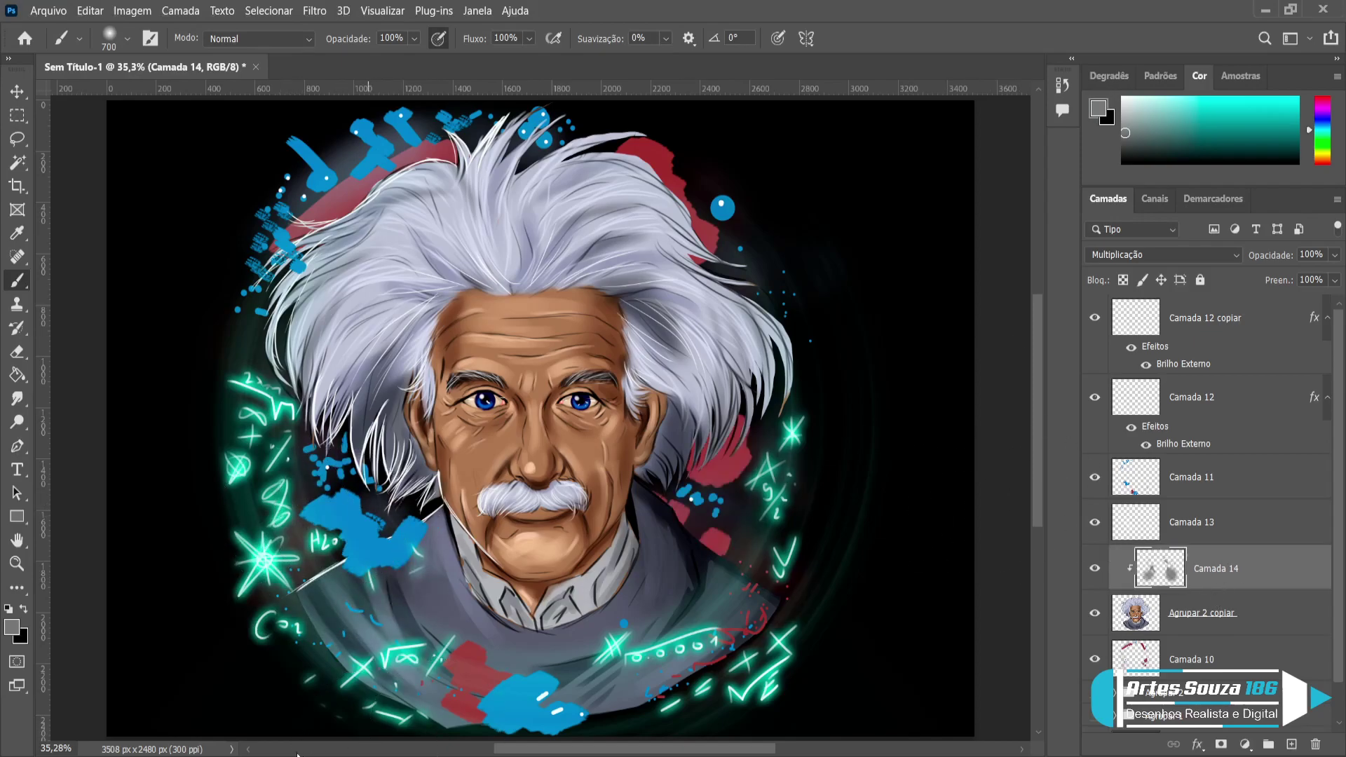
Undo the oversized stroke at the neck and shade the neck and both sides of the shirt collar with a brush up to size 45.
{"action": "left_click_drag", "start_coordinate": [518, 596], "coordinate": [527, 601]}
{"action": "key", "text": "ctrl+z"}
{"action": "key", "text": "bracketleft"}
{"action": "key", "text": "bracketleft"}
{"action": "key", "text": "bracketleft"}
{"action": "key", "text": "bracketleft"}
{"action": "key", "text": "bracketleft"}
{"action": "key", "text": "bracketleft"}
{"action": "key", "text": "bracketleft"}
{"action": "key", "text": "bracketleft"}
{"action": "key", "text": "bracketleft"}
{"action": "key", "text": "bracketleft"}
{"action": "key", "text": "bracketleft"}
{"action": "key", "text": "bracketleft"}
{"action": "key", "text": "bracketleft"}
{"action": "key", "text": "bracketleft"}
{"action": "key", "text": "bracketleft"}
{"action": "key", "text": "bracketleft"}
{"action": "key", "text": "bracketleft"}
{"action": "key", "text": "bracketleft"}
{"action": "key", "text": "bracketleft"}
{"action": "key", "text": "bracketleft"}
{"action": "key", "text": "bracketleft"}
{"action": "key", "text": "bracketright"}
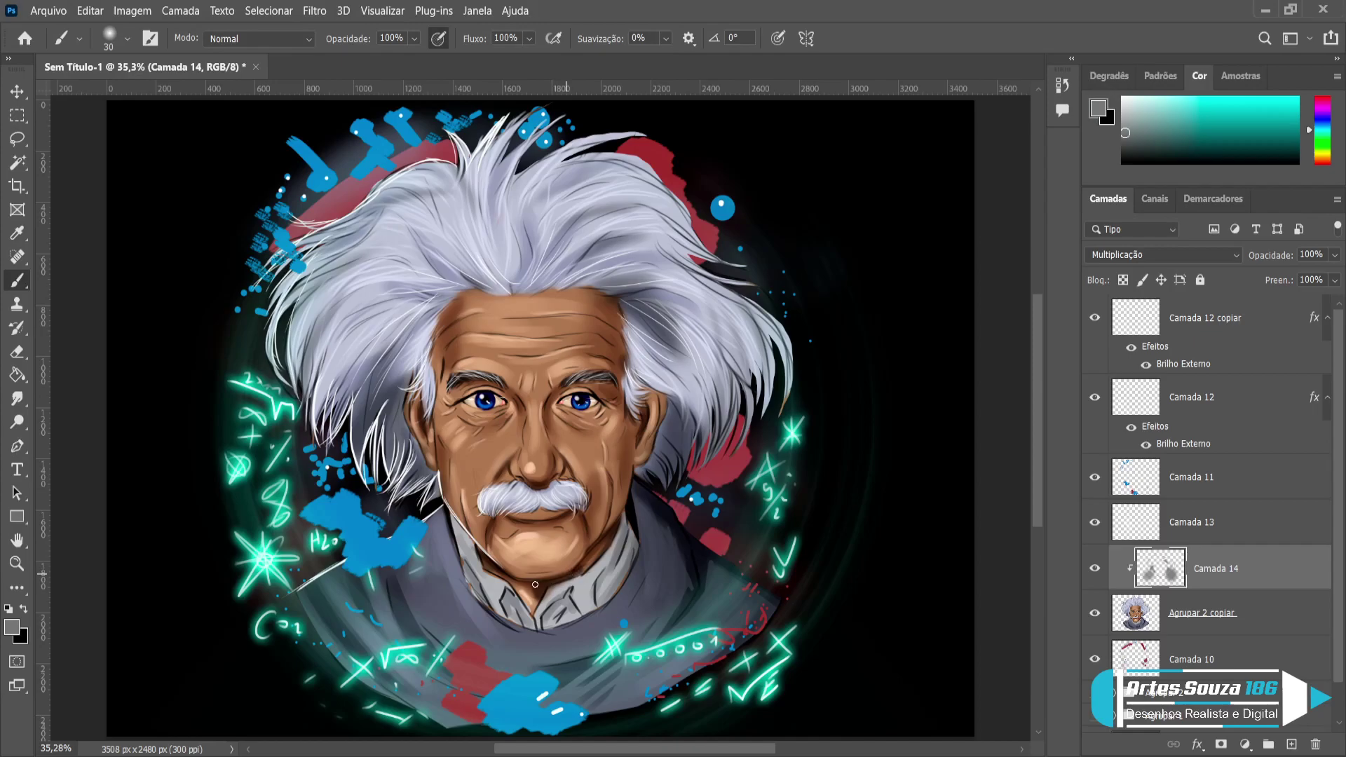
{"action": "key", "text": "bracketright"}
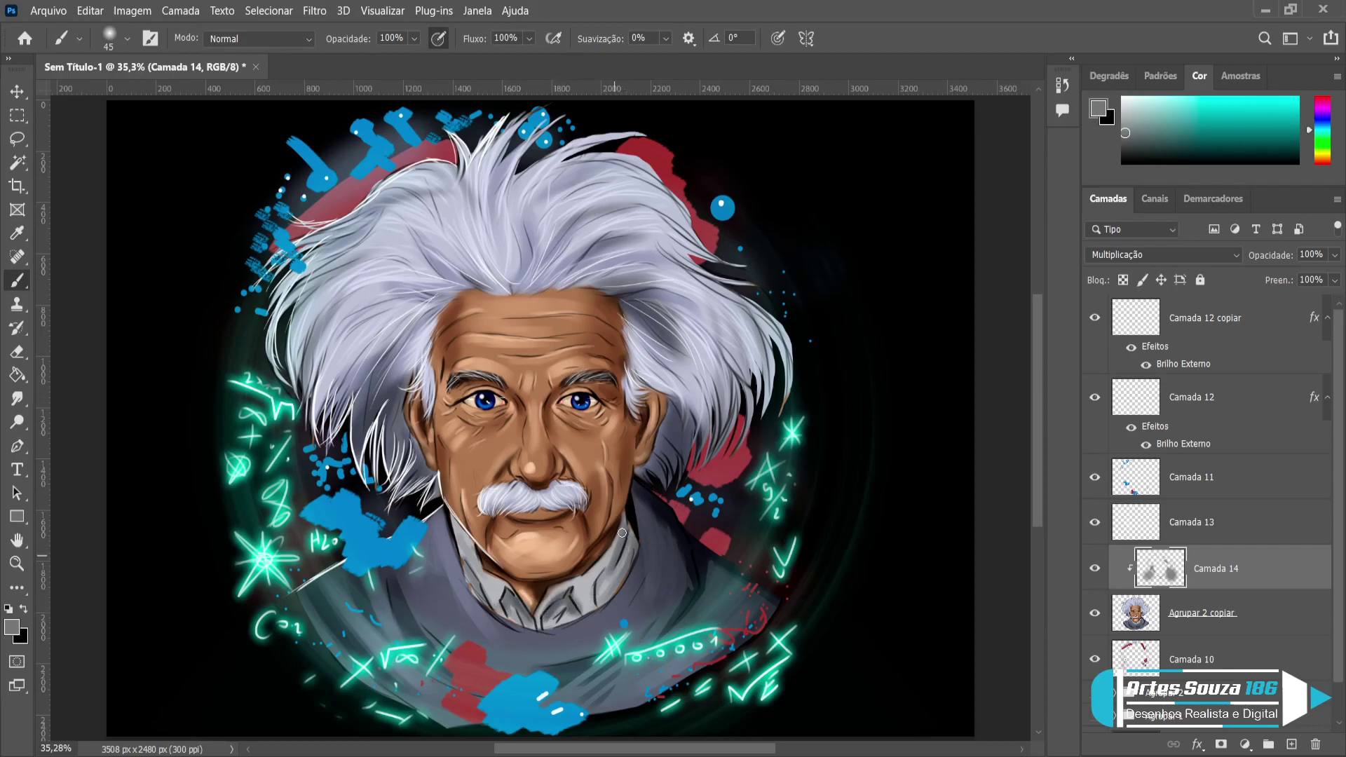
{"action": "left_click", "coordinate": [486, 553], "text": "shift"}
{"action": "left_click_drag", "start_coordinate": [460, 550], "coordinate": [487, 598]}
{"action": "left_click_drag", "start_coordinate": [459, 534], "coordinate": [490, 595]}
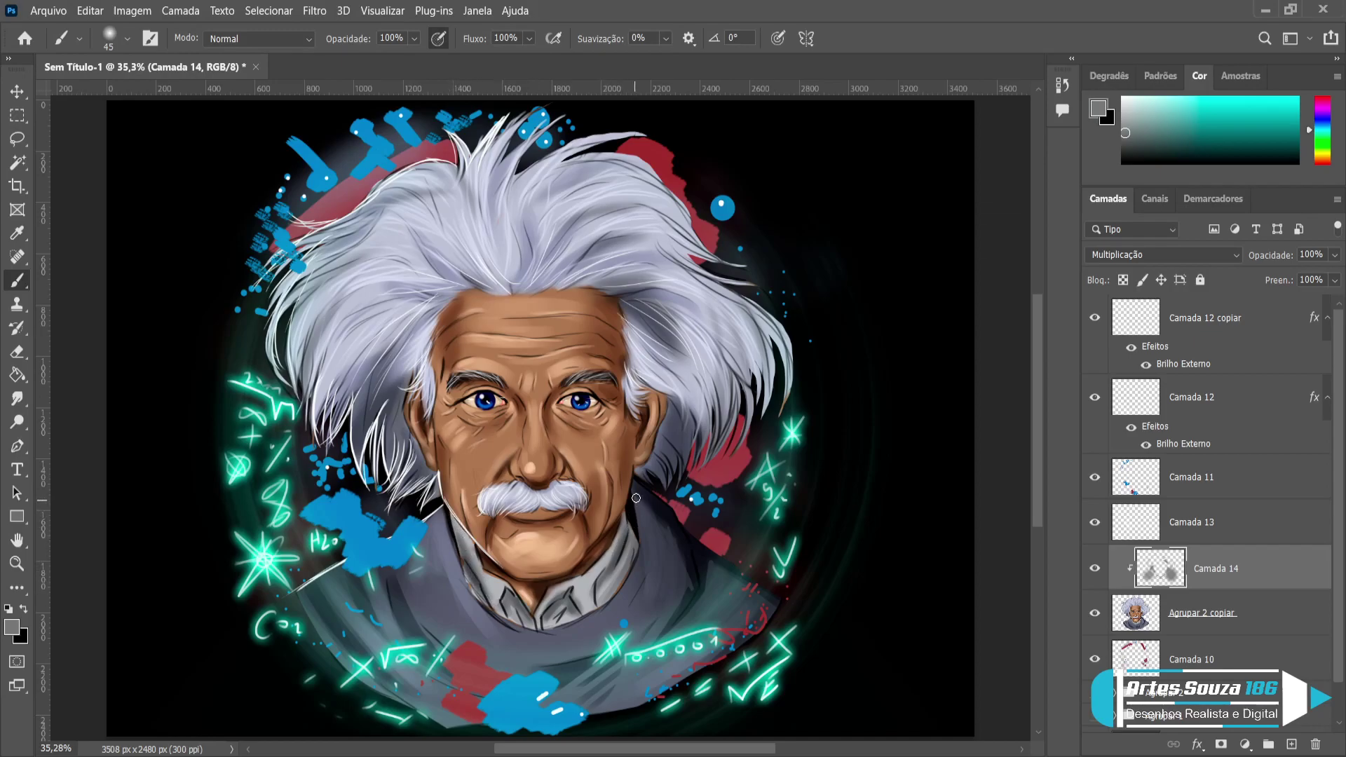
{"action": "left_click_drag", "start_coordinate": [621, 578], "coordinate": [602, 604]}
{"action": "left_click", "coordinate": [14, 91]}
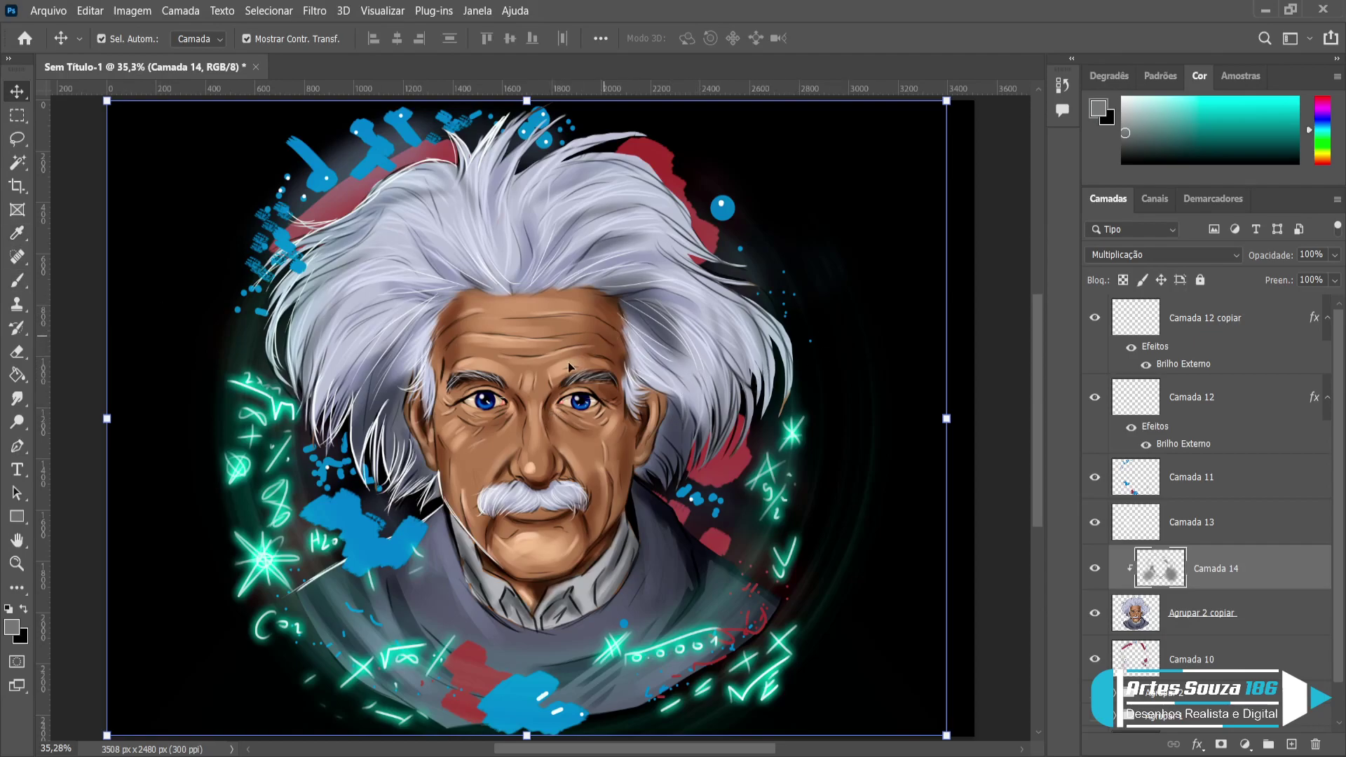
Sample brown from the forehead and deepen the shadows on the face on Camada 14, using brush sizes of about 30 to 45.
{"action": "left_click", "coordinate": [6, 279]}
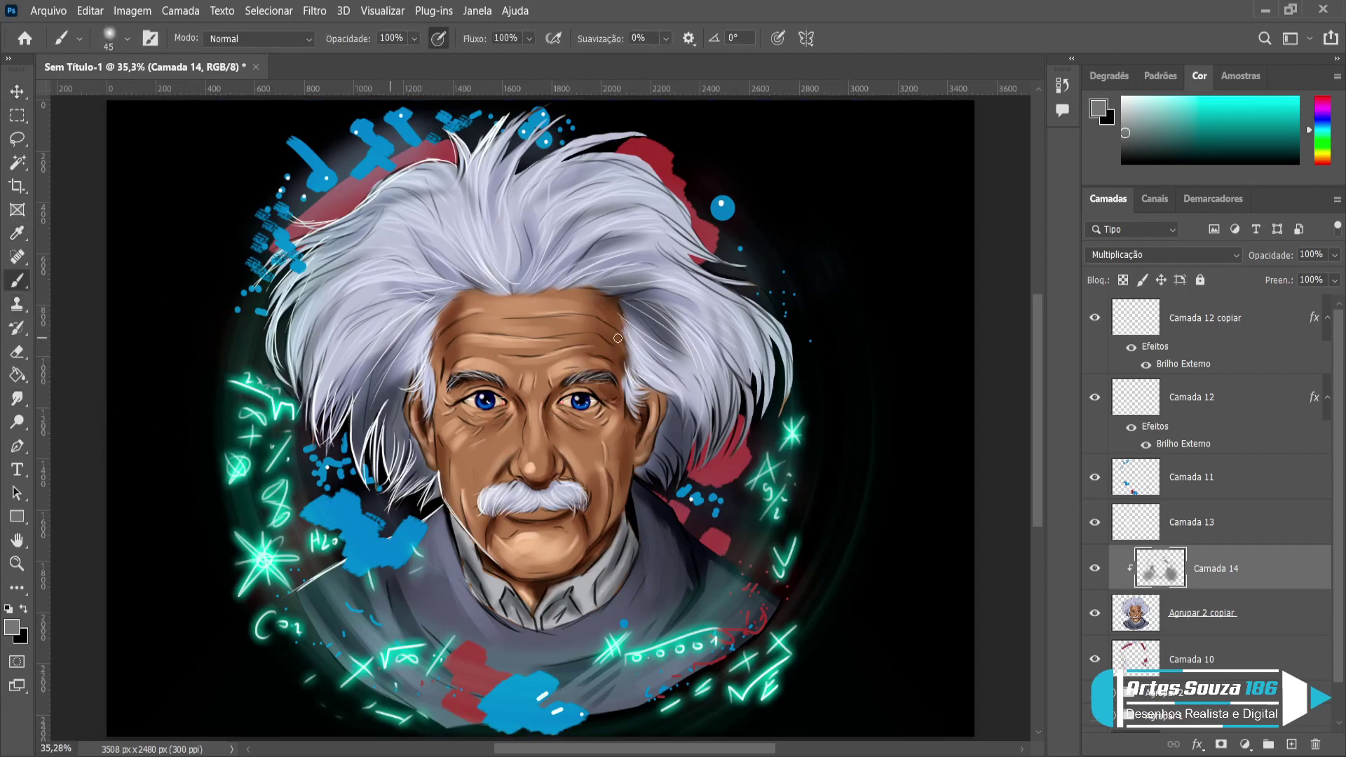
{"action": "left_click", "coordinate": [611, 327], "text": "alt"}
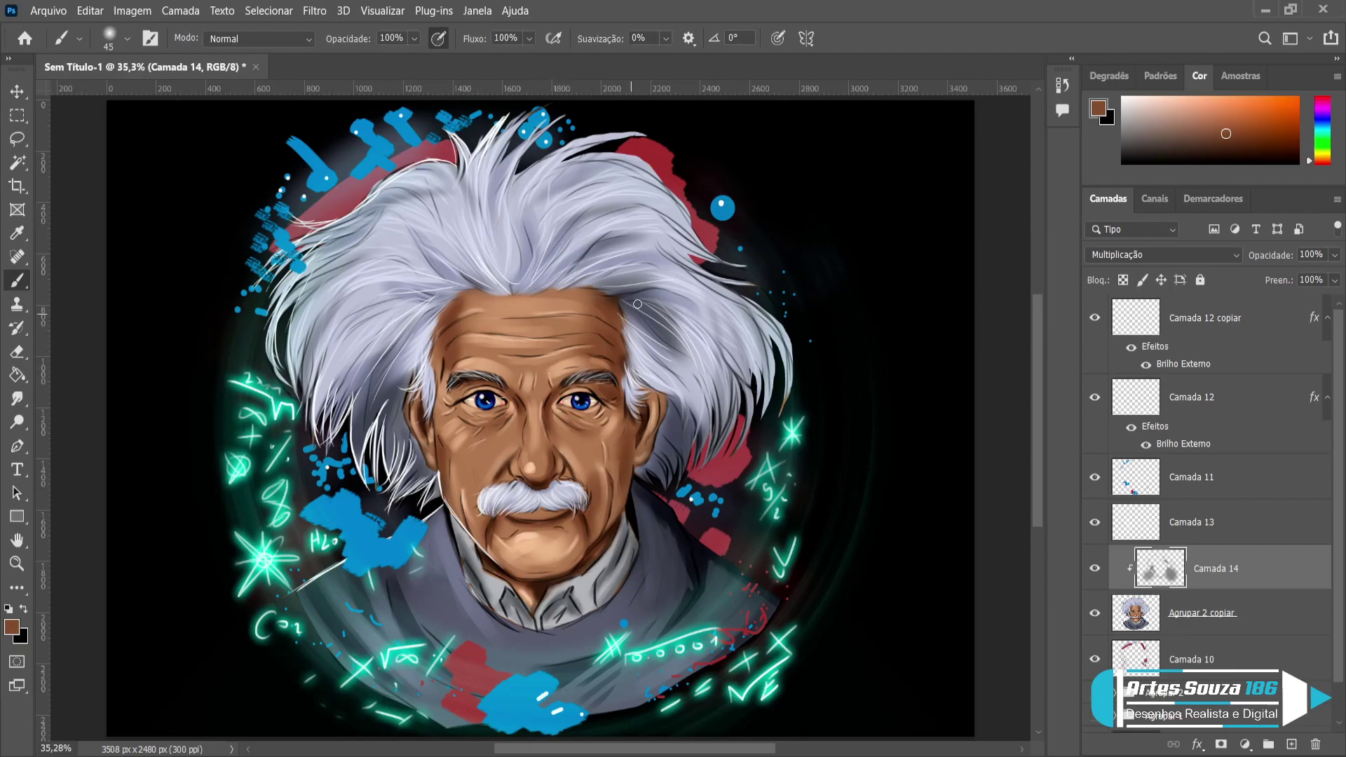
{"action": "key", "text": "bracketleft"}
{"action": "key", "text": "bracketleft"}
{"action": "key", "text": "bracketleft"}
{"action": "key", "text": "bracketleft"}
{"action": "key", "text": "bracketright"}
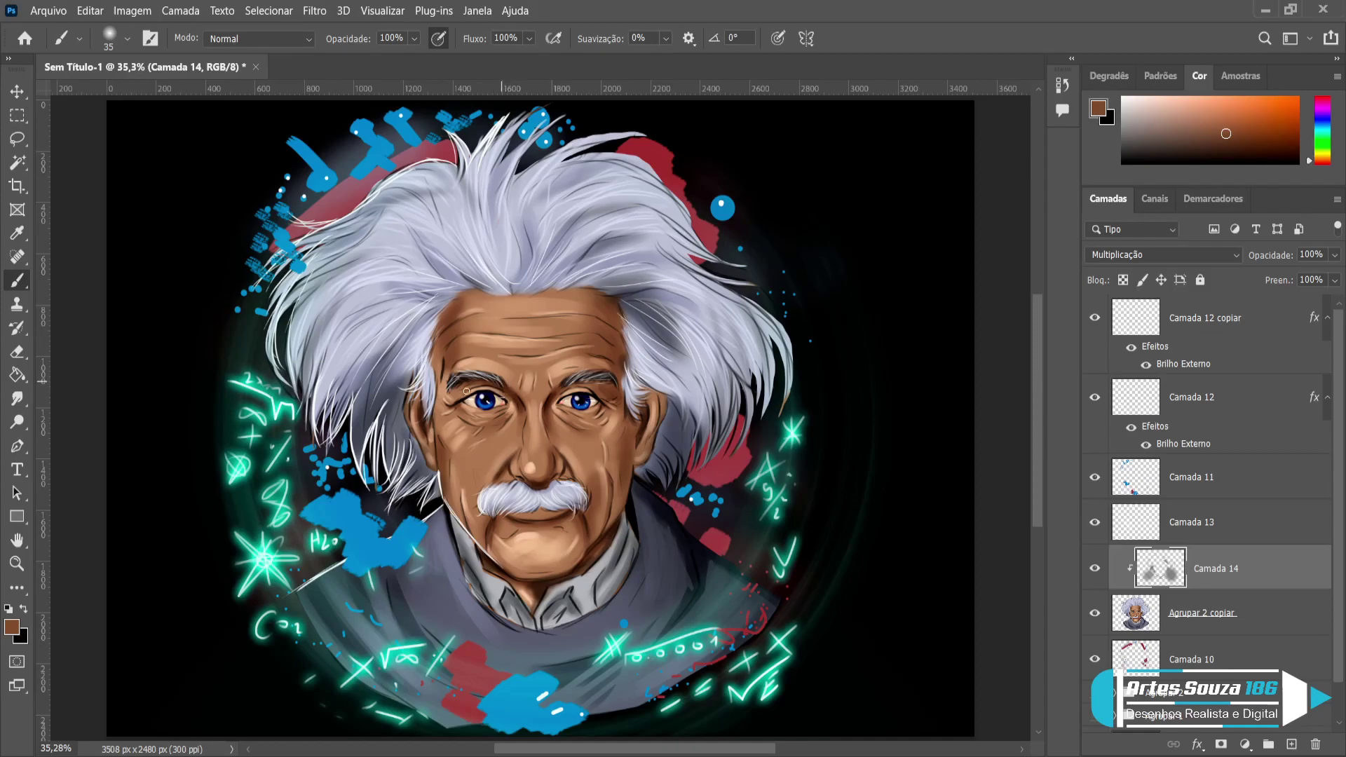
{"action": "key", "text": "bracketleft"}
{"action": "key", "text": "bracketright"}
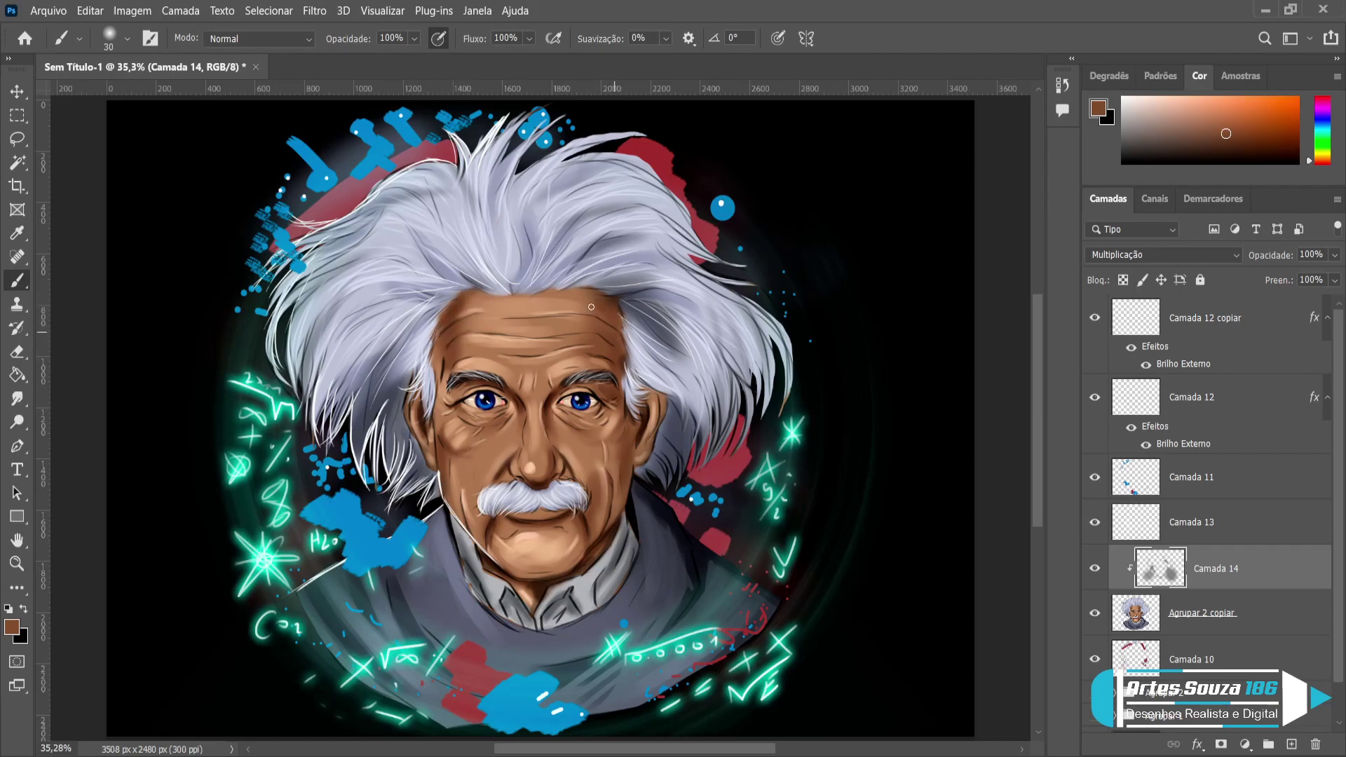
{"action": "key", "text": "bracketright"}
{"action": "key", "text": "bracketright"}
{"action": "key", "text": "bracketright"}
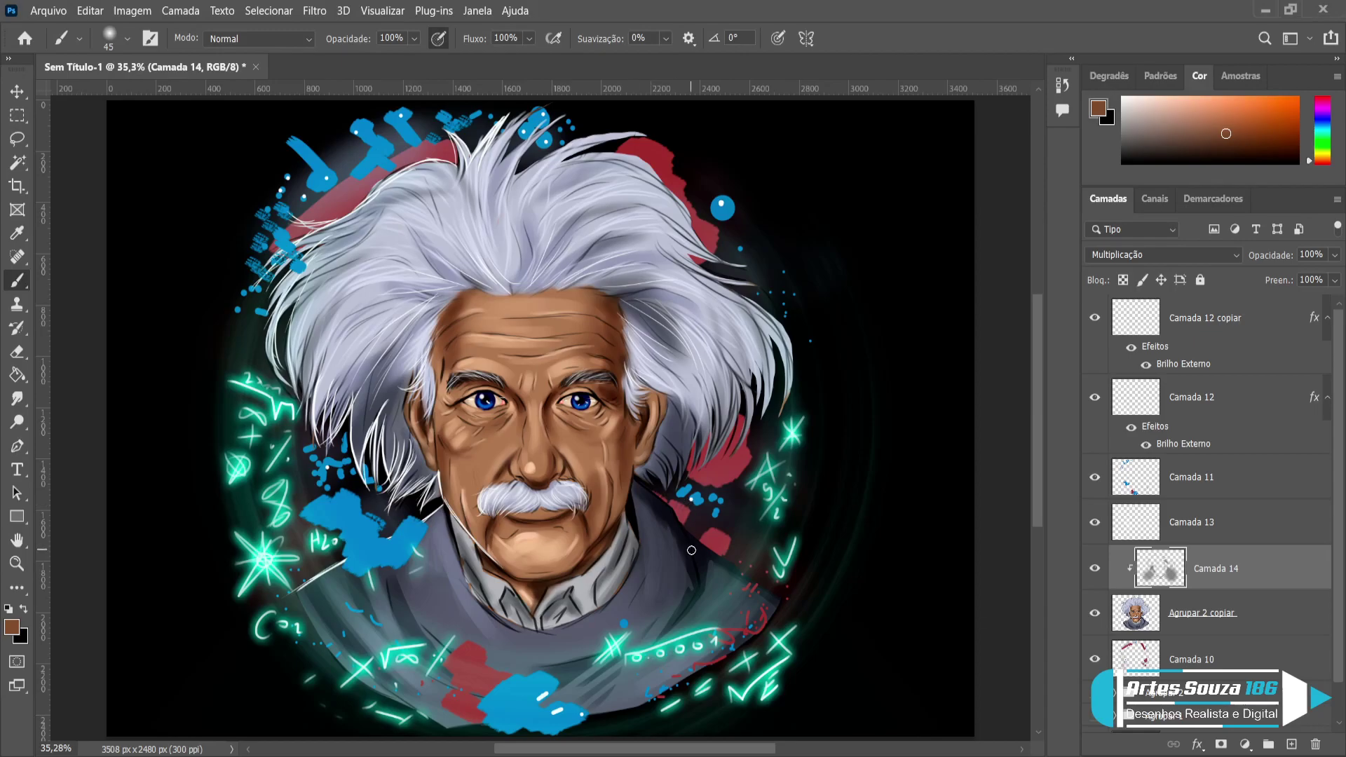
Smudge the cheek below the left eye on Agrupar 2 copiar at 3% strength, and compare the portrait with Camada 14 hidden and shown.
{"action": "left_click", "coordinate": [1230, 617]}
{"action": "left_click", "coordinate": [17, 399]}
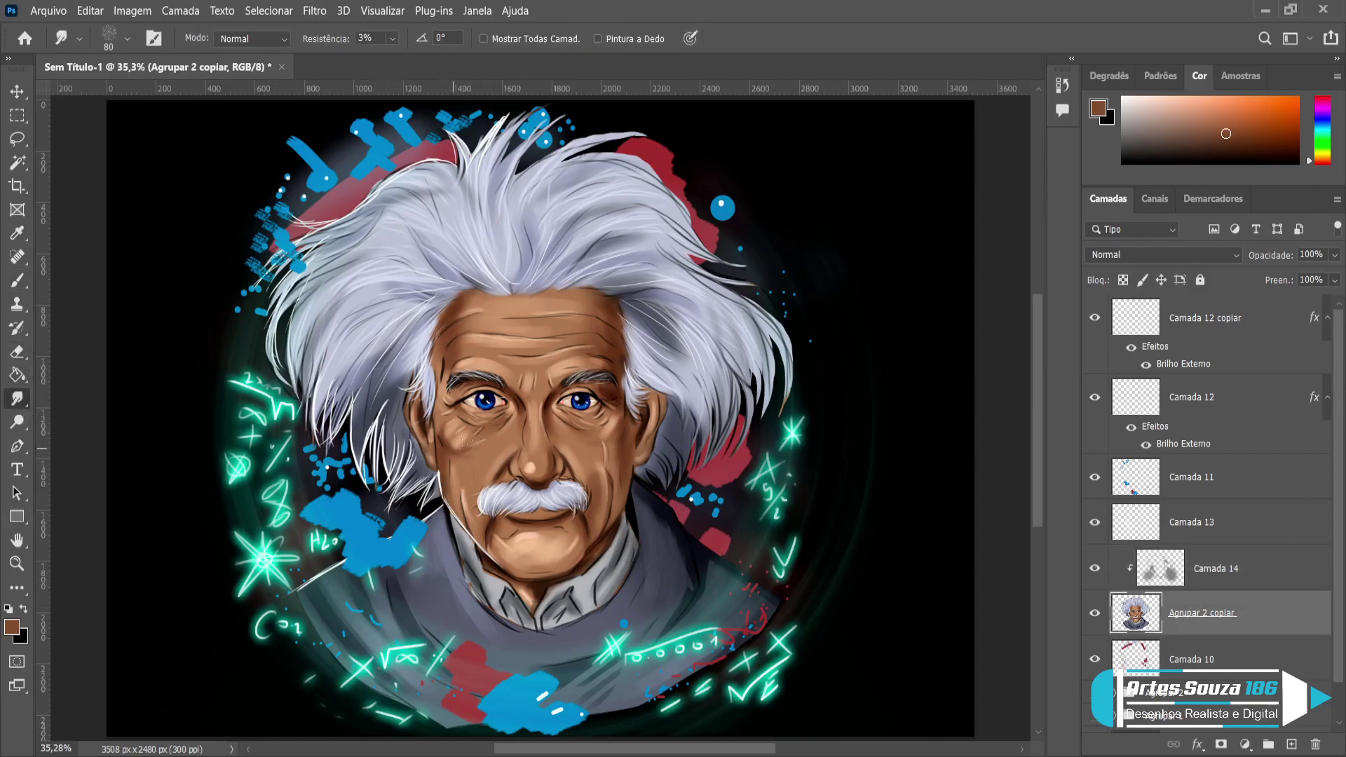
{"action": "left_click_drag", "start_coordinate": [467, 445], "coordinate": [458, 440]}
{"action": "left_click", "coordinate": [1203, 569]}
{"action": "left_click", "coordinate": [1095, 568]}
{"action": "left_click", "coordinate": [1095, 568]}
Sample a dark bluish gray from the hair and shade the central locks above the forehead on Camada 14 with a size 45 brush.
{"action": "left_click", "coordinate": [18, 281]}
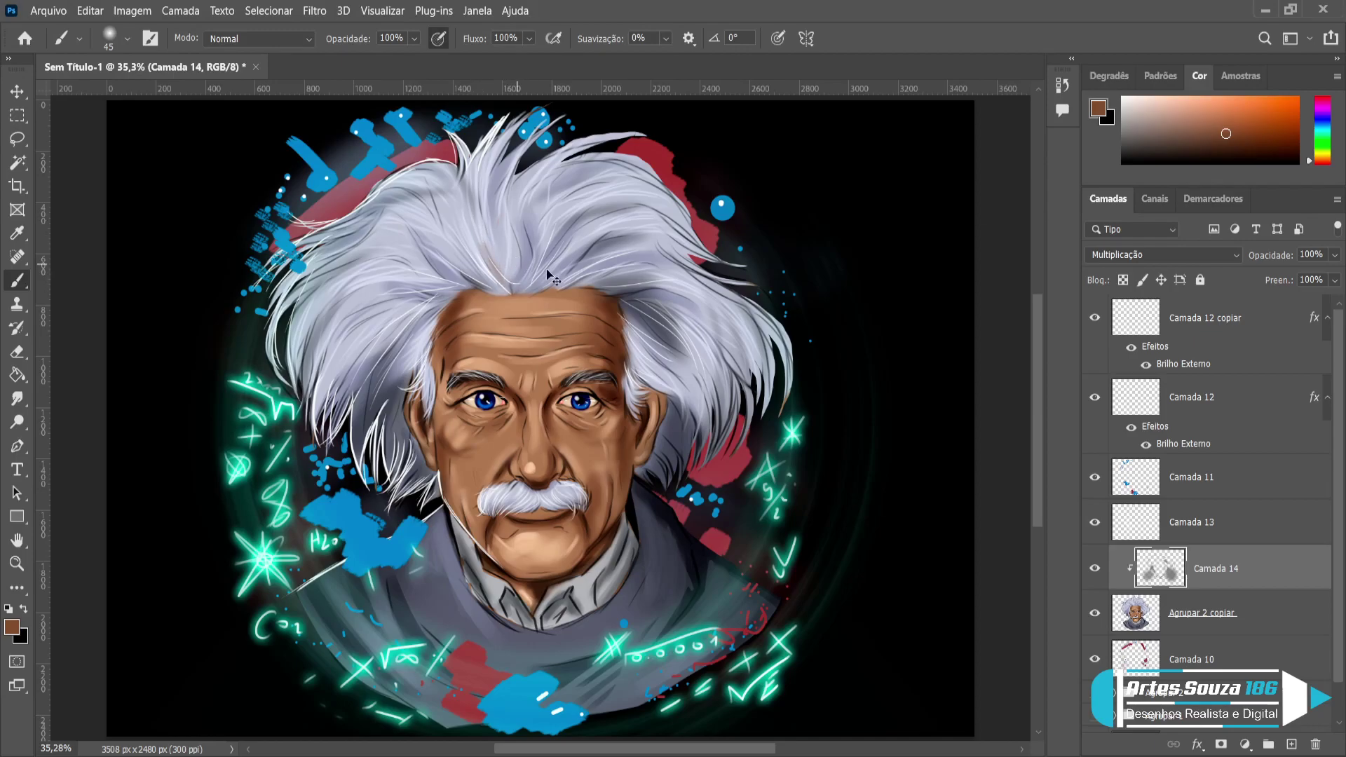
{"action": "key", "text": "alt"}
{"action": "left_click", "coordinate": [643, 304], "text": "alt"}
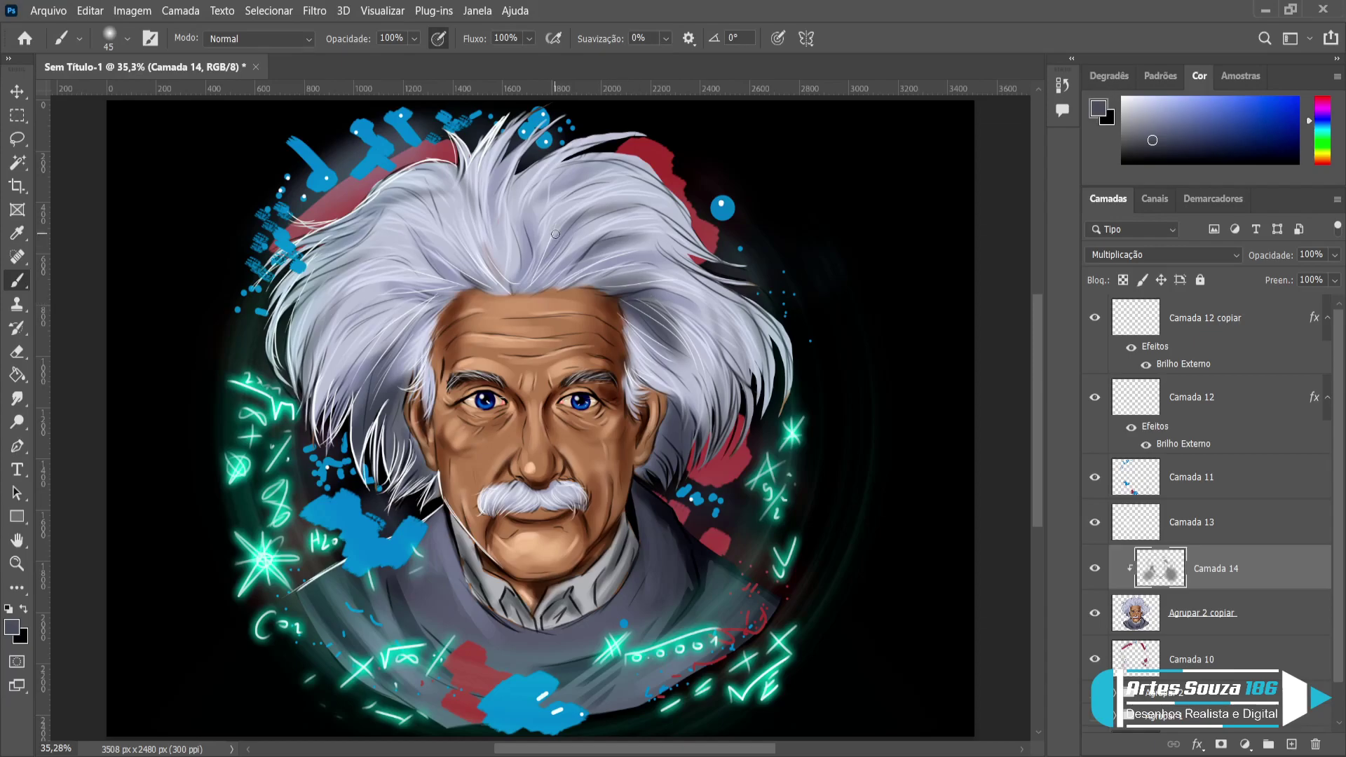
{"action": "mouse_move", "coordinate": [476, 219]}
{"action": "left_mouse_down"}
{"action": "mouse_move", "coordinate": [510, 286]}
{"action": "mouse_move", "coordinate": [569, 274]}
{"action": "left_mouse_up"}
{"action": "left_click_drag", "start_coordinate": [482, 284], "coordinate": [507, 292]}
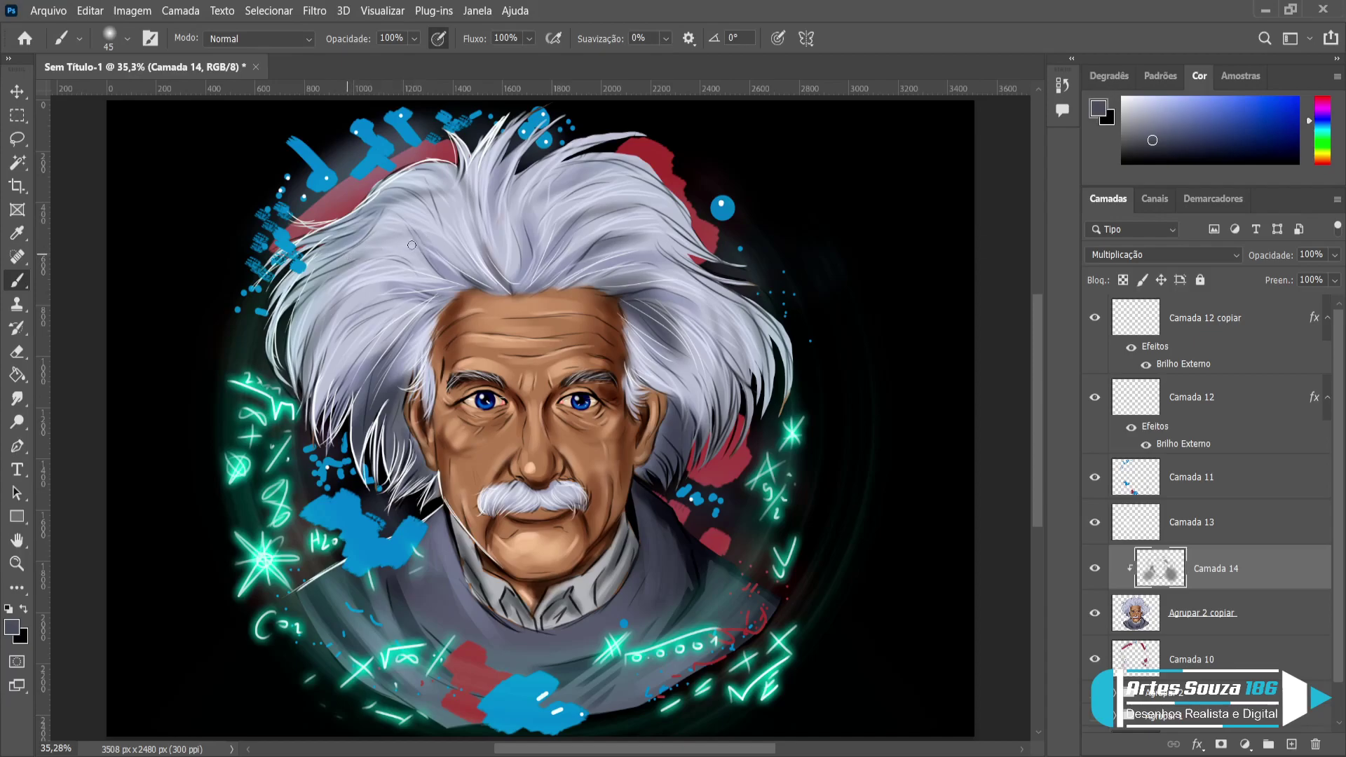
Paint bluish-gray shadow strokes along the strands on the left and right sides of the hair.
{"action": "mouse_move", "coordinate": [438, 255]}
{"action": "left_mouse_down"}
{"action": "mouse_move", "coordinate": [371, 237]}
{"action": "mouse_move", "coordinate": [398, 238]}
{"action": "mouse_move", "coordinate": [312, 335]}
{"action": "left_mouse_up"}
{"action": "left_click_drag", "start_coordinate": [375, 267], "coordinate": [352, 285]}
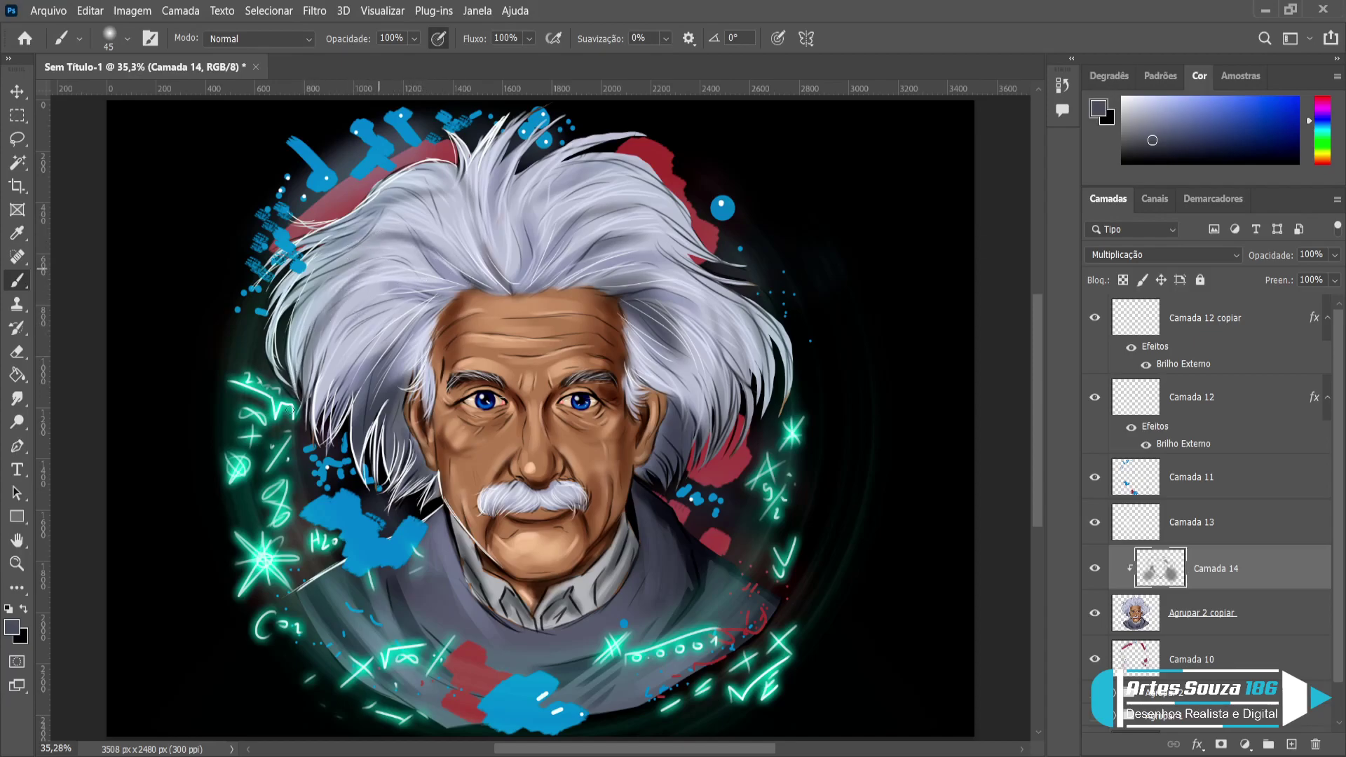
{"action": "left_click_drag", "start_coordinate": [703, 327], "coordinate": [722, 389]}
{"action": "left_click_drag", "start_coordinate": [741, 335], "coordinate": [744, 392]}
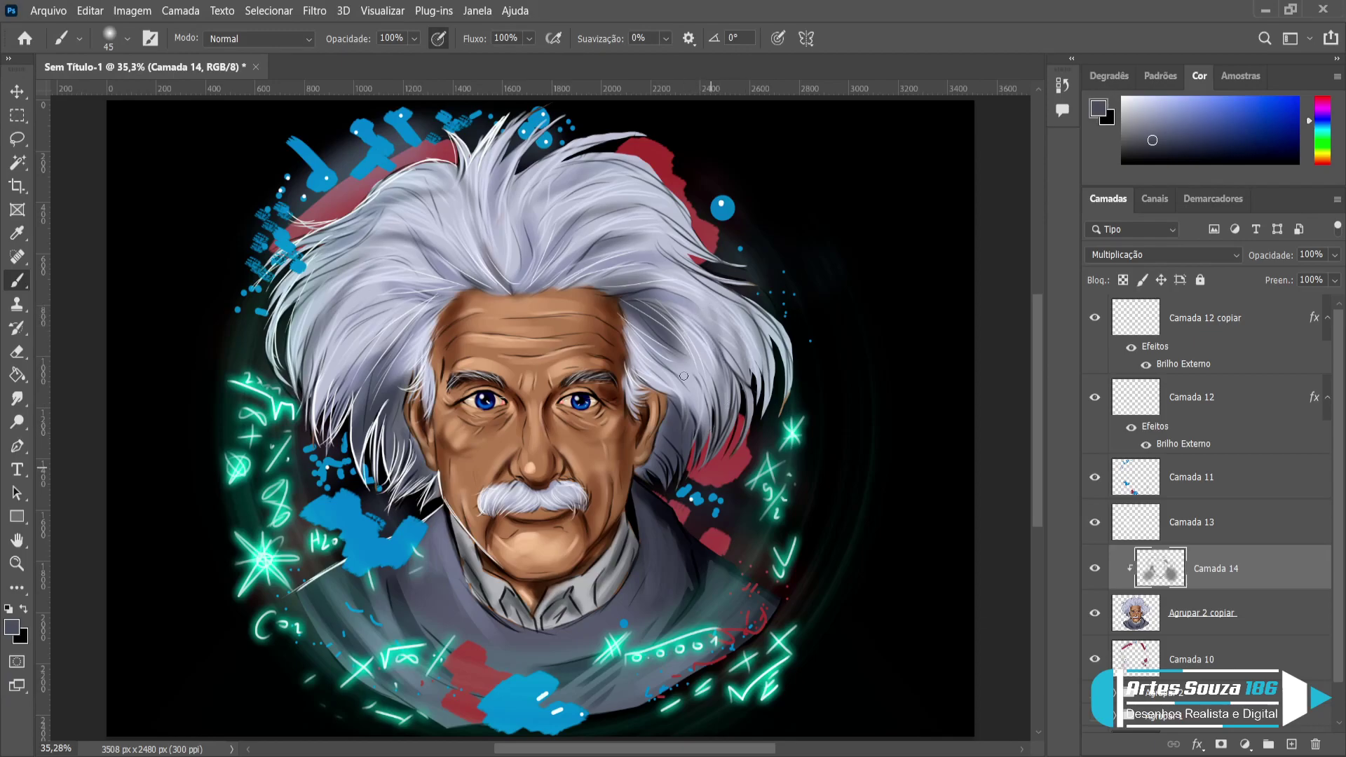
{"action": "mouse_move", "coordinate": [414, 321]}
{"action": "left_mouse_down"}
{"action": "mouse_move", "coordinate": [342, 393]}
{"action": "mouse_move", "coordinate": [358, 370]}
{"action": "mouse_move", "coordinate": [350, 382]}
{"action": "left_mouse_up"}
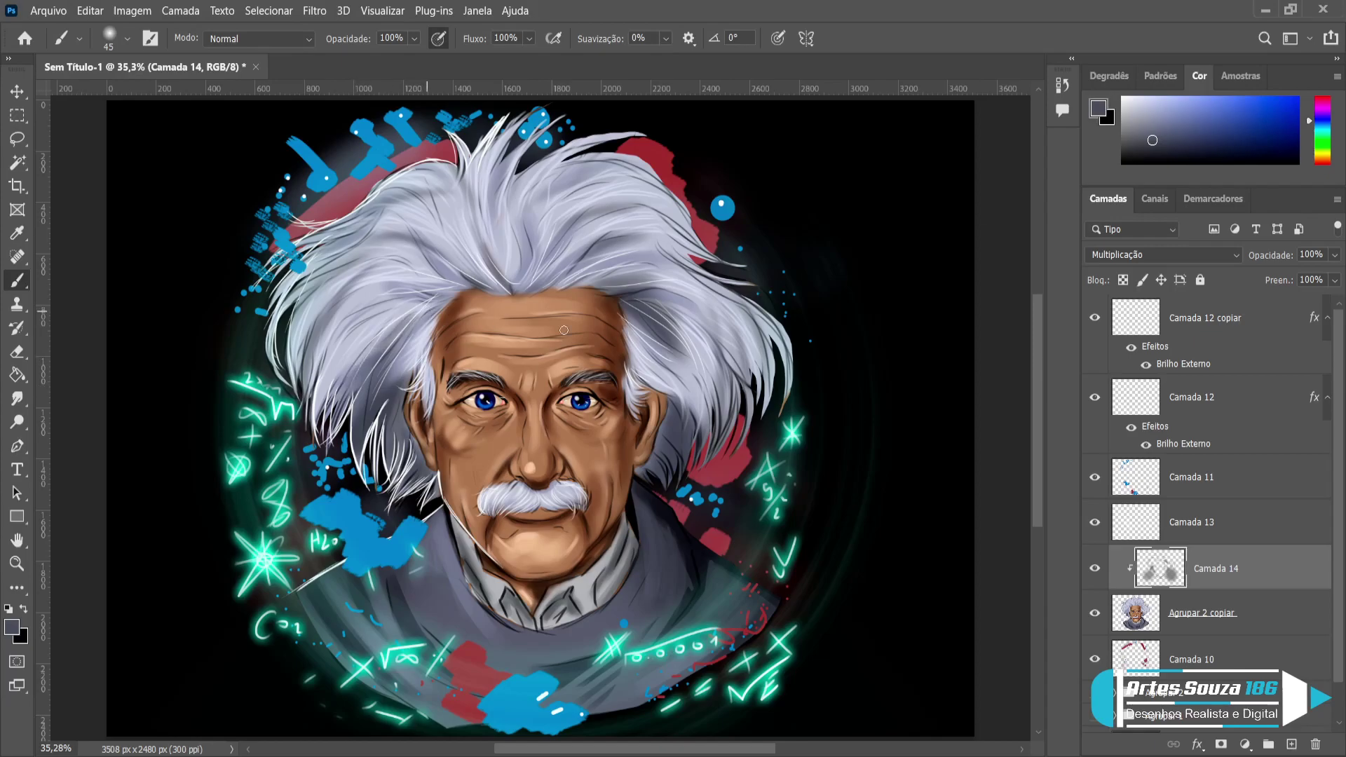